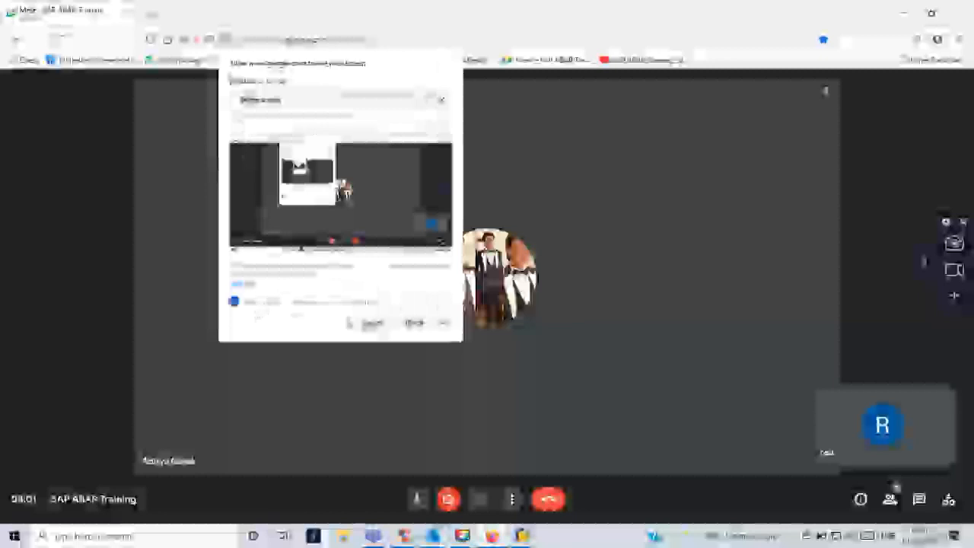
Present the entire screen in Google Meet, hide the sharing notice, and bring SAP Easy Access forward.
click(372, 324)
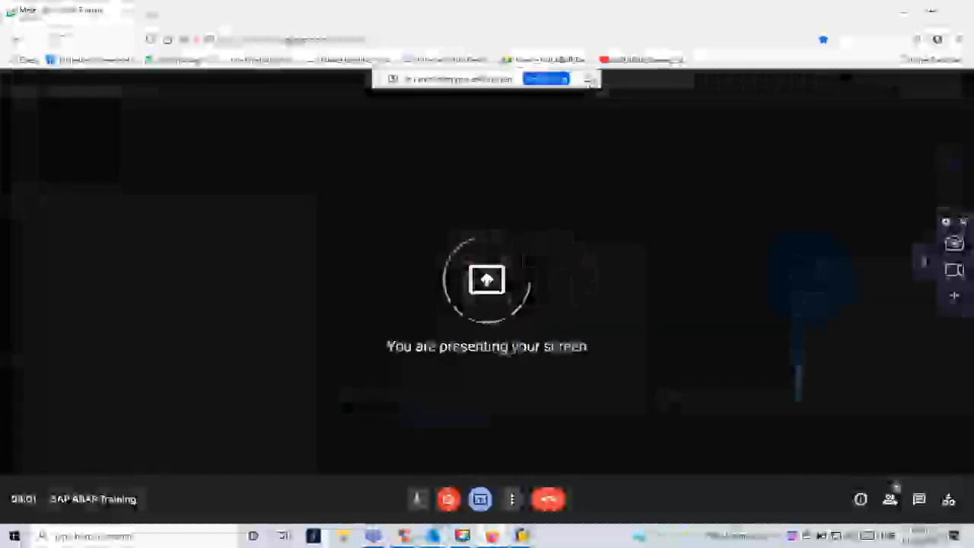
click(590, 80)
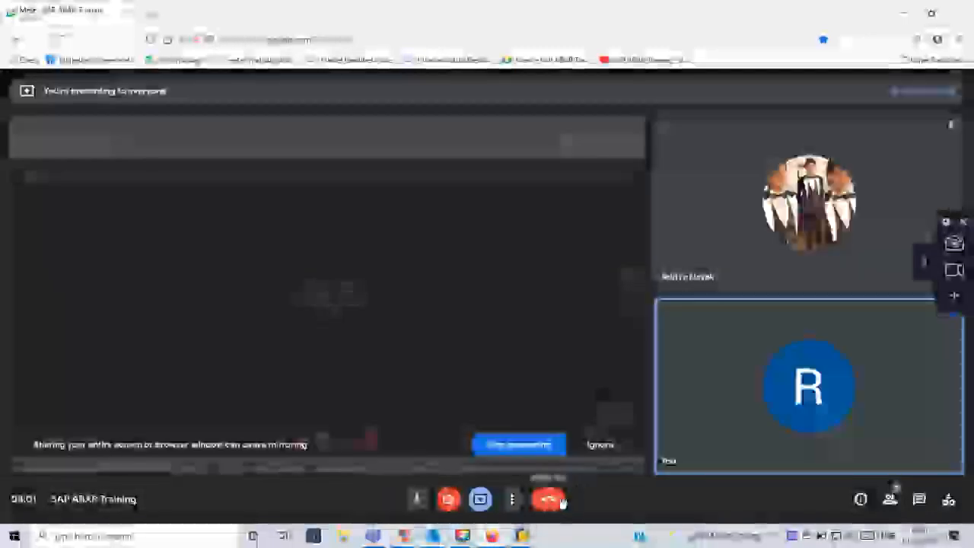
mouse_move(522, 535)
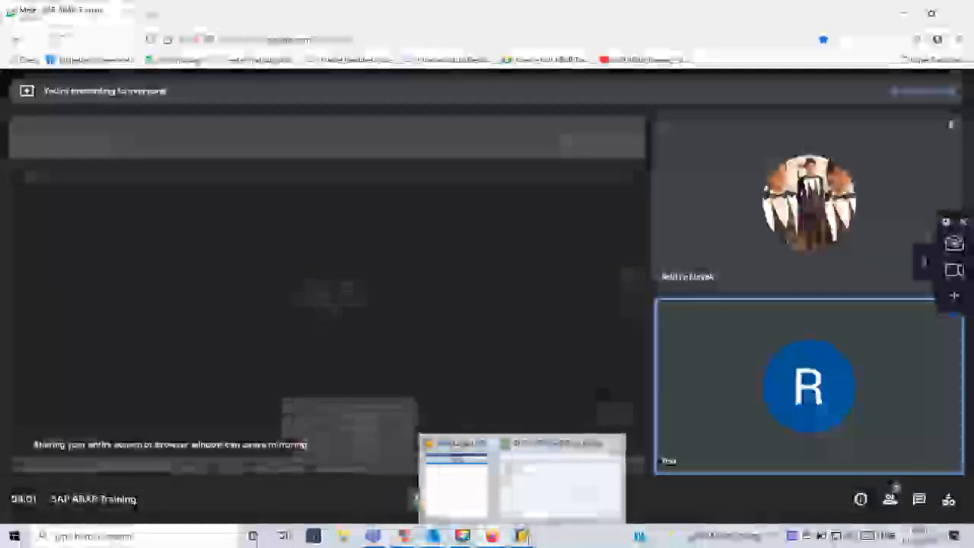
click(559, 479)
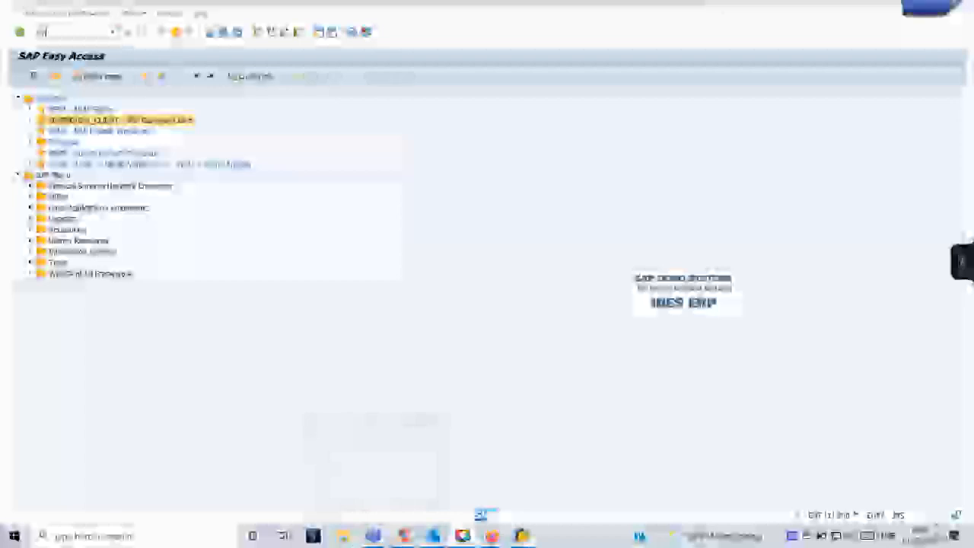
Run SMARTFORMS, pick ZDEMOSMARTFORM from the form history and open it in change mode.
key(Return)
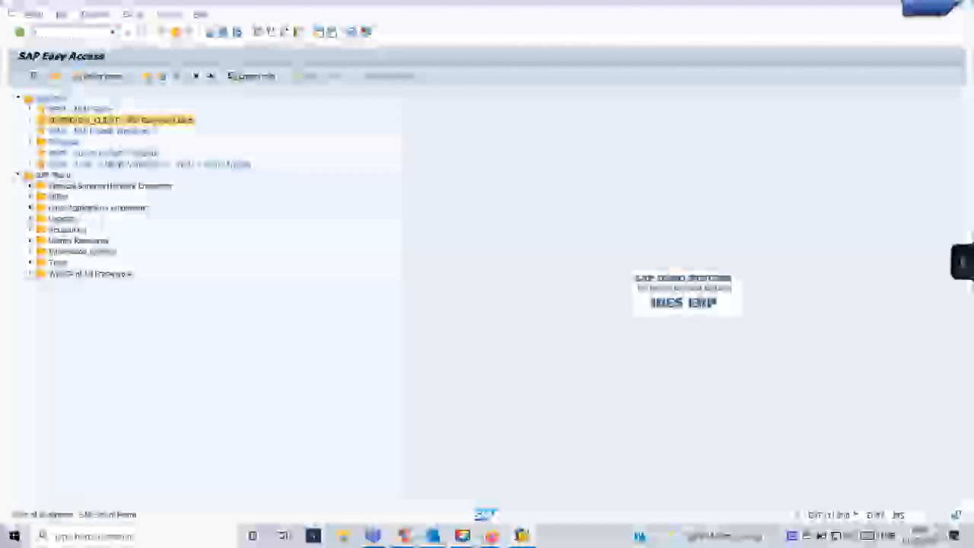
key(BackSpace)
key(Down)
key(Down)
key(Down)
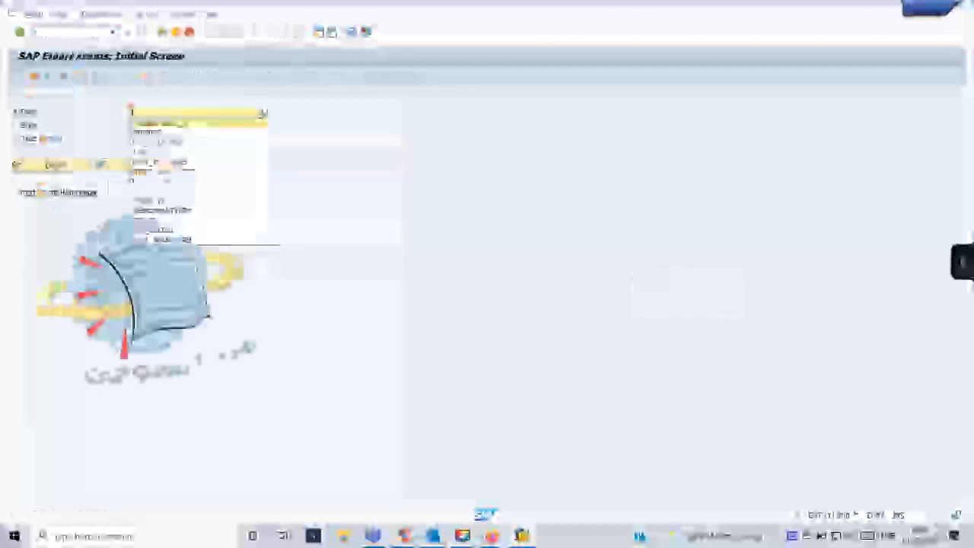
key(Down)
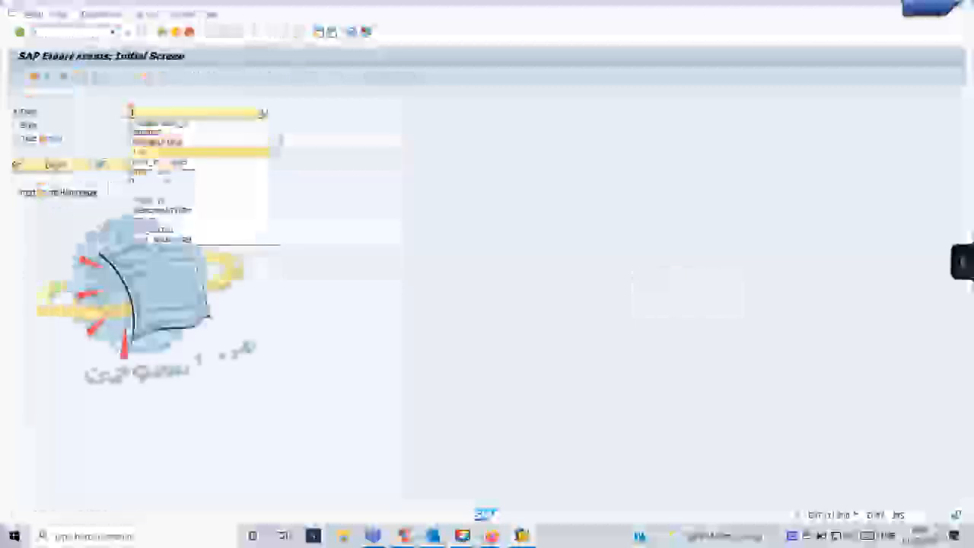
key(Down)
key(Down)
key(Down)
key(Down)
key(Down)
key(Down)
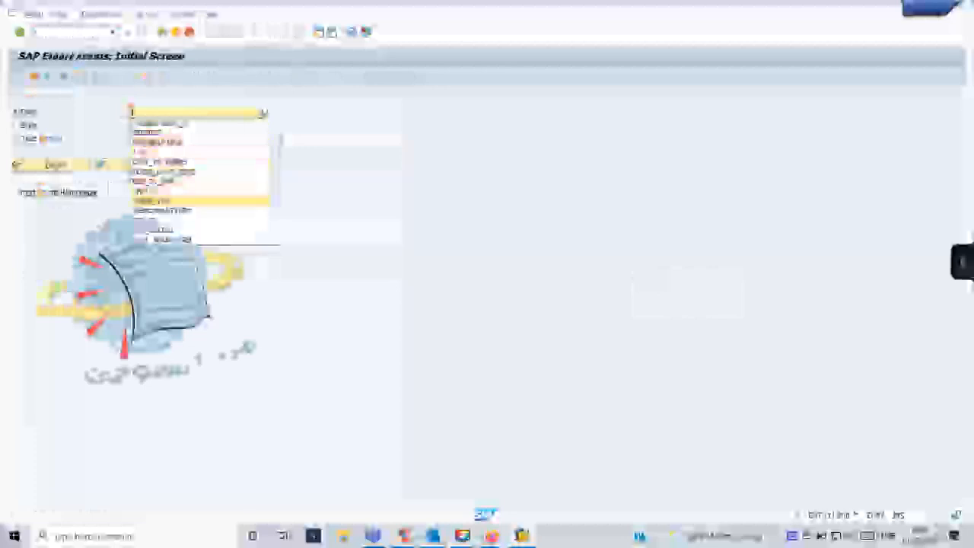
key(Return)
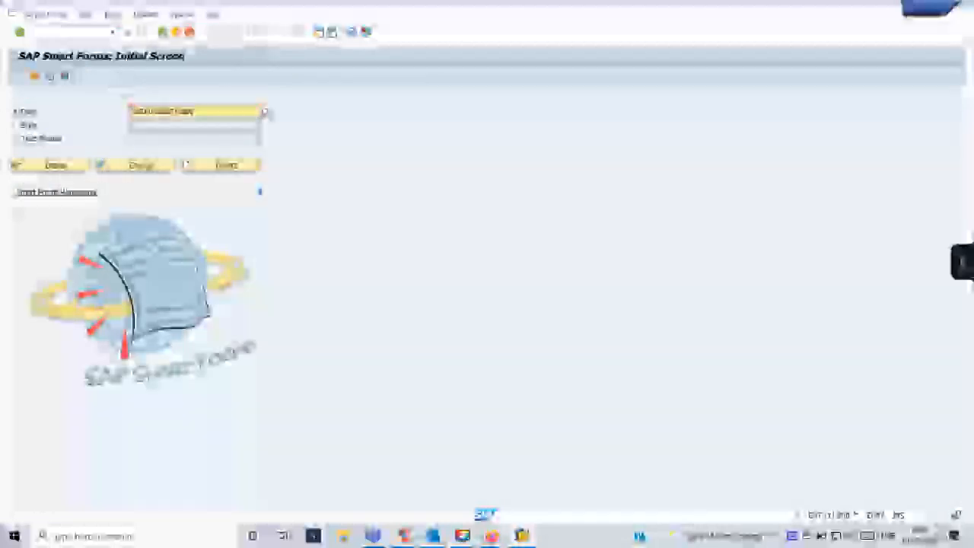
click(144, 166)
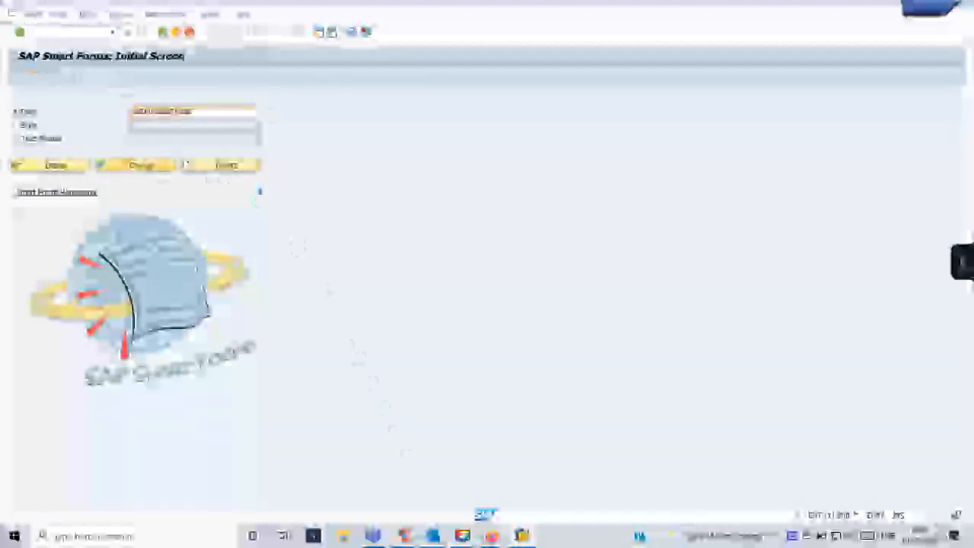
mouse_move(519, 533)
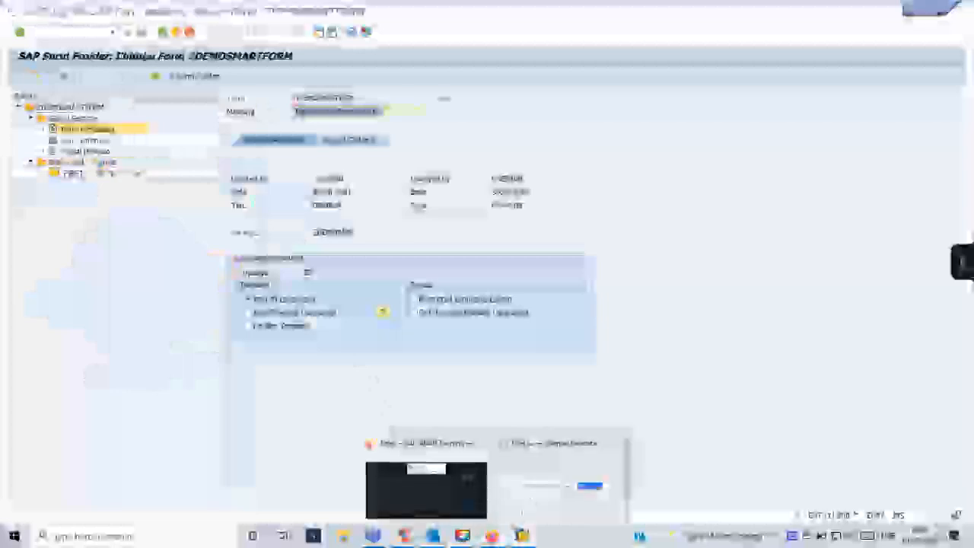
click(426, 489)
Admit both waiting participants into the Meet call and return to the Form Builder window.
click(616, 143)
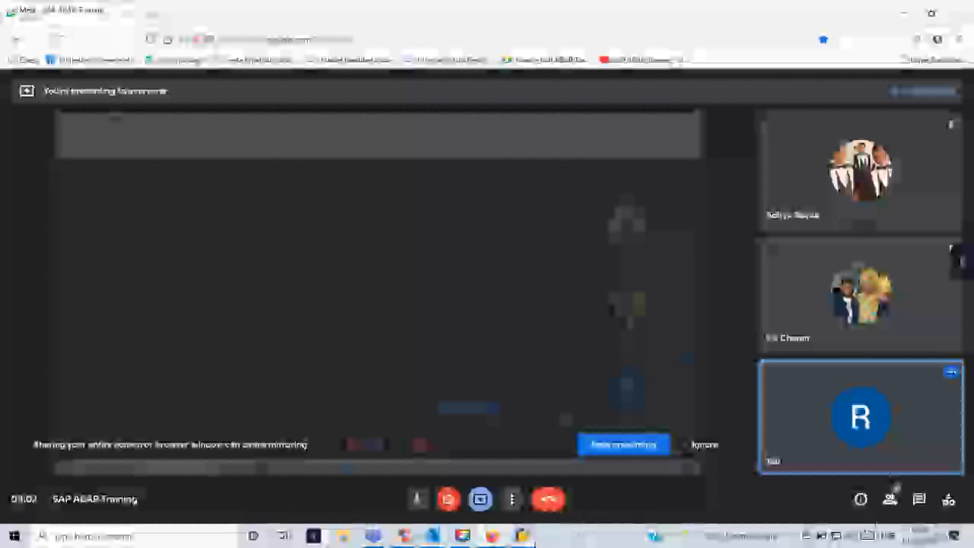
mouse_move(522, 535)
click(532, 499)
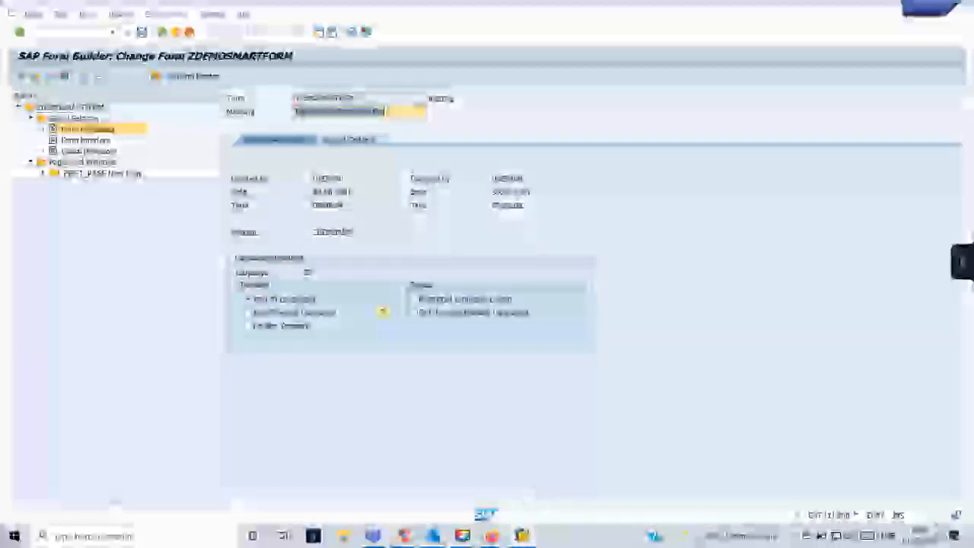
mouse_move(491, 535)
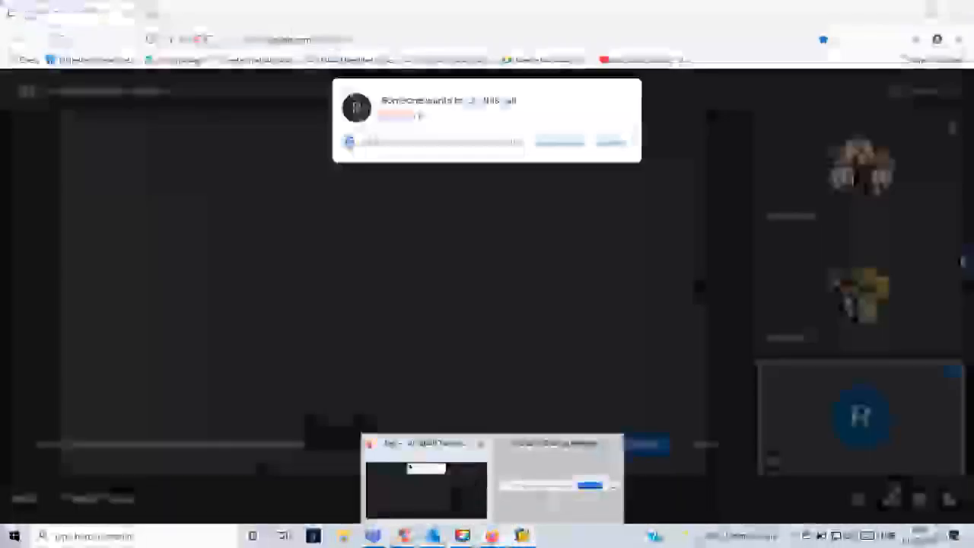
click(559, 475)
click(625, 150)
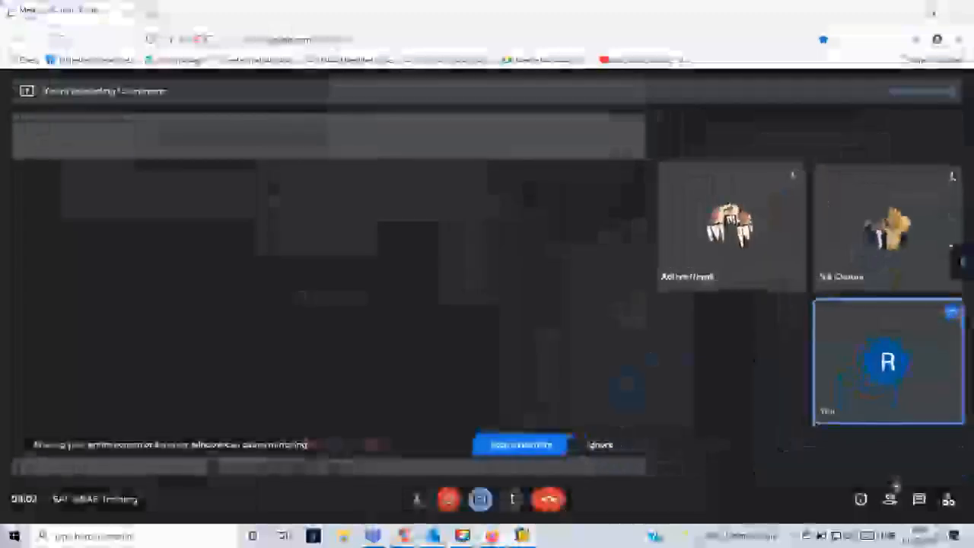
click(533, 468)
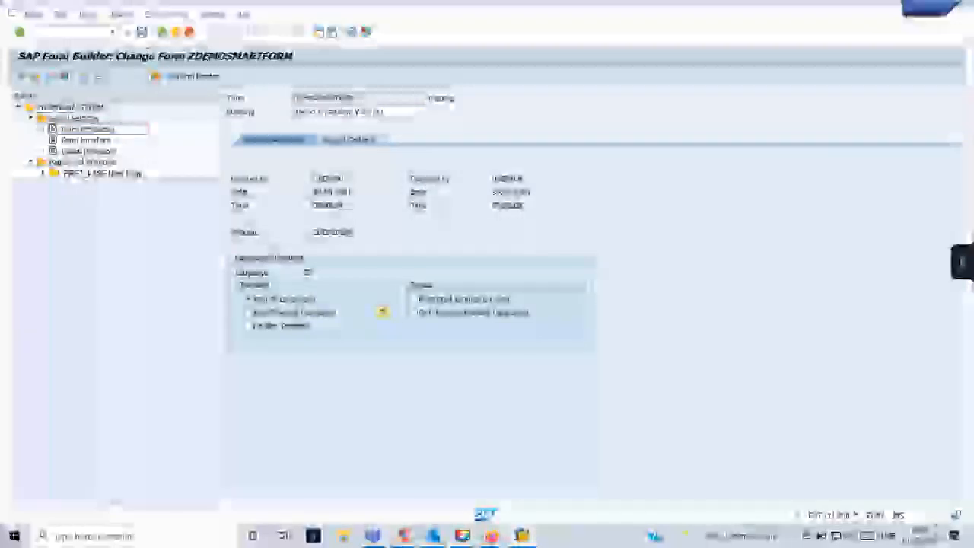
Save and check the form, then delete ITEM_TABLE's first calculations row and save again.
click(142, 32)
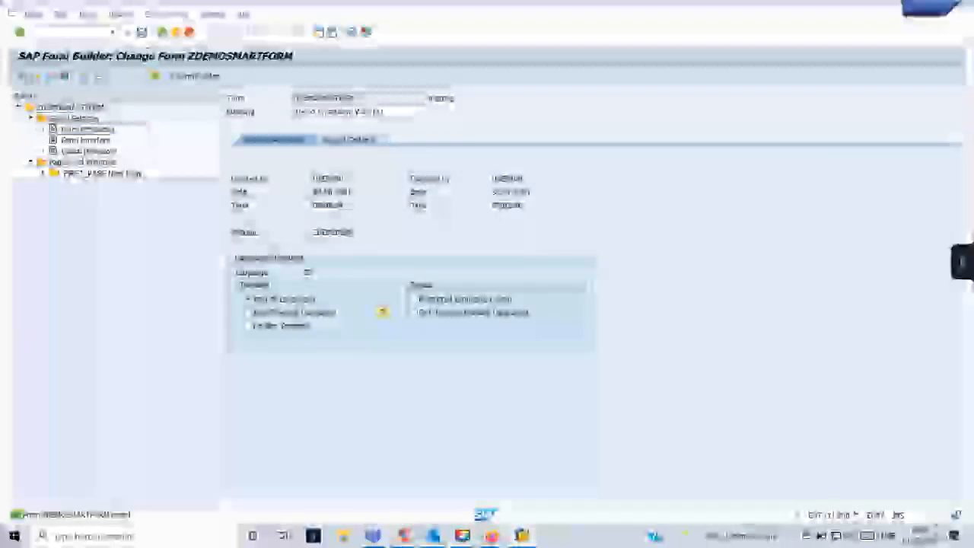
click(37, 78)
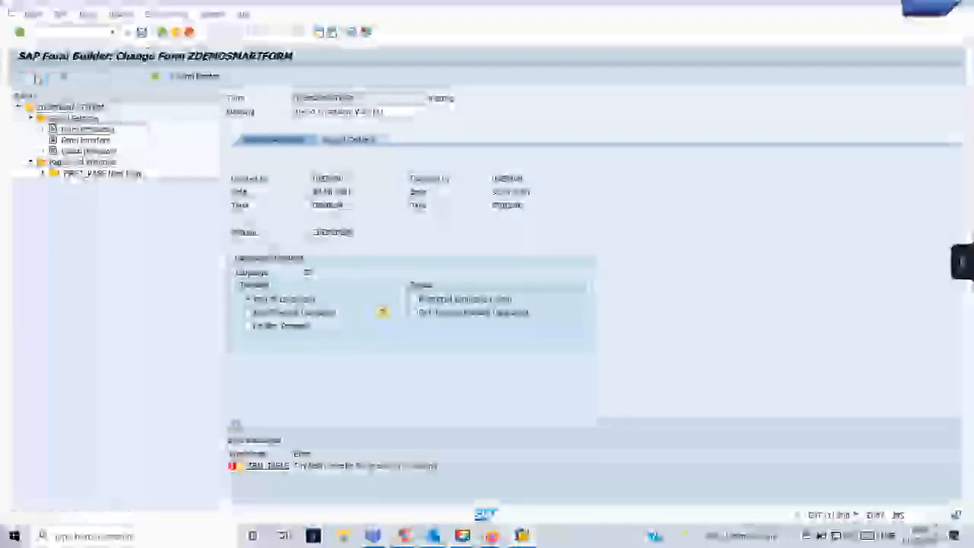
double_click(297, 467)
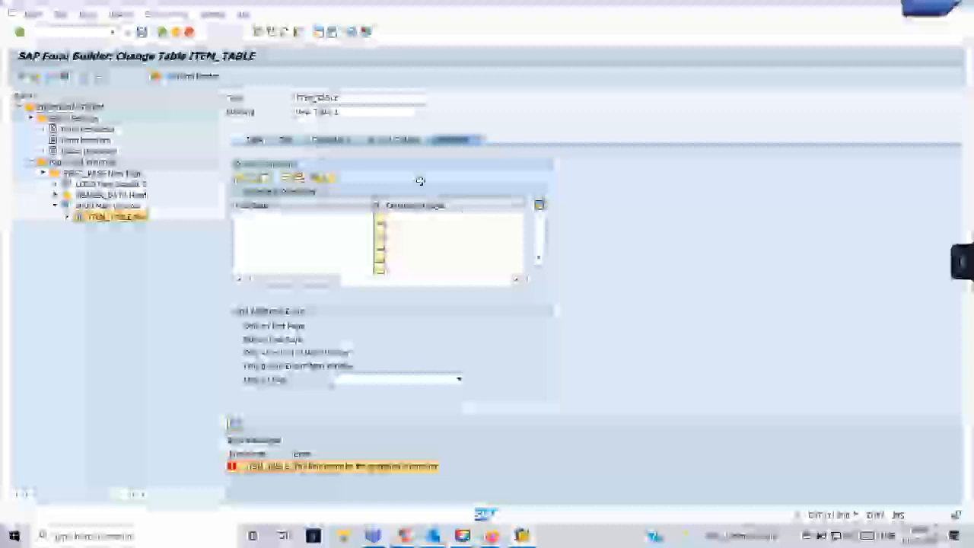
click(330, 140)
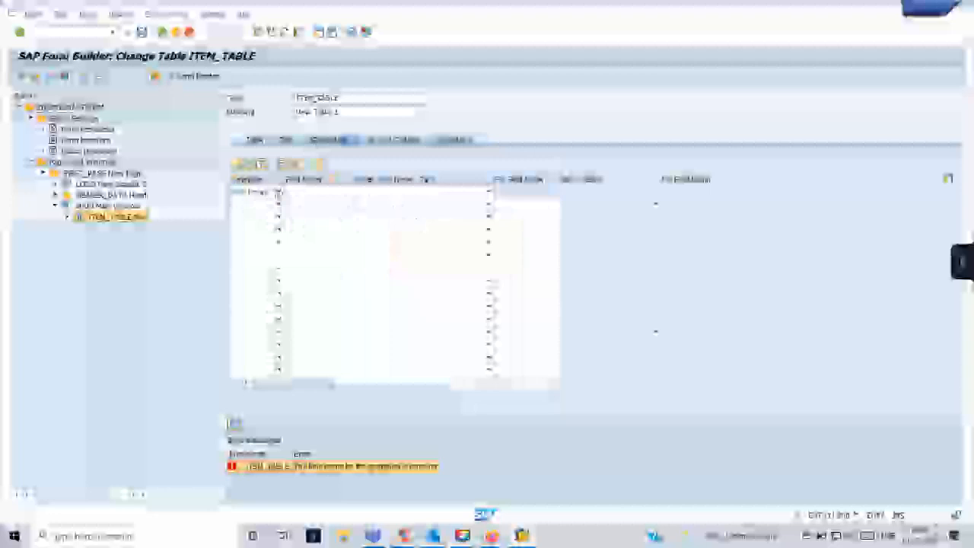
click(297, 192)
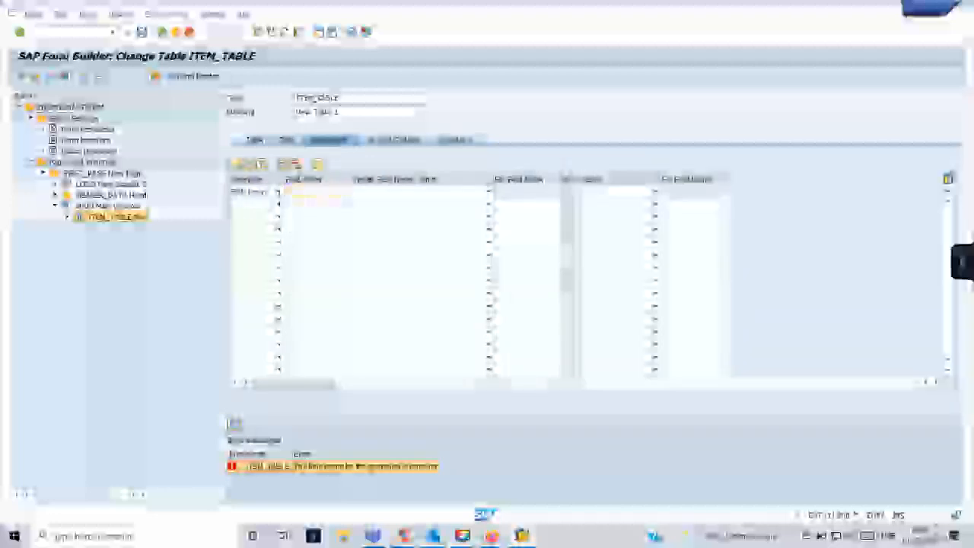
click(298, 165)
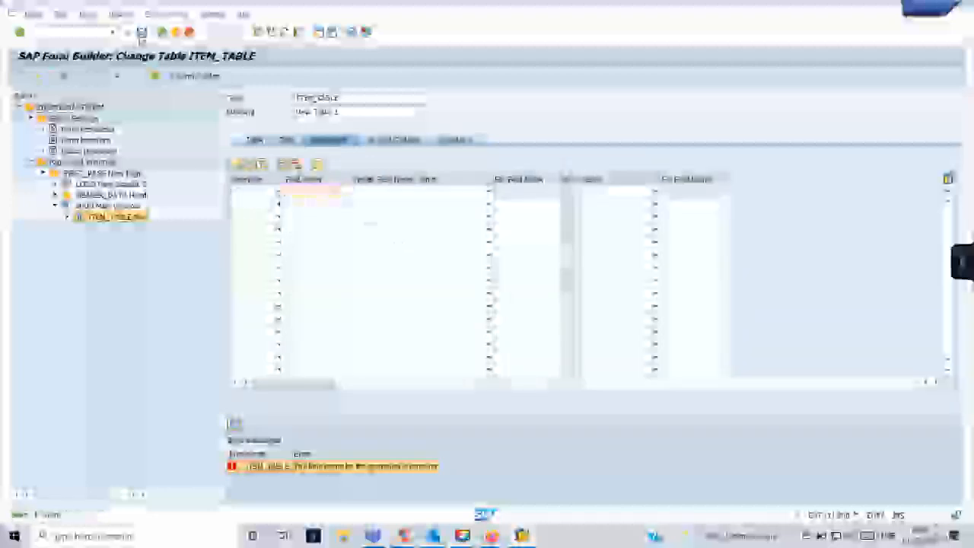
click(141, 33)
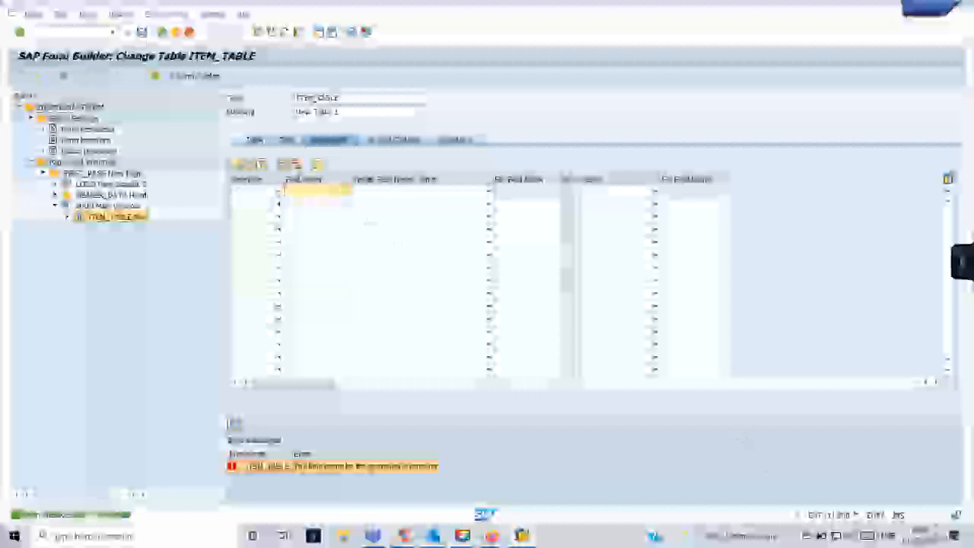
Lower the system volume to about 25 and close the error message list.
click(849, 535)
click(830, 508)
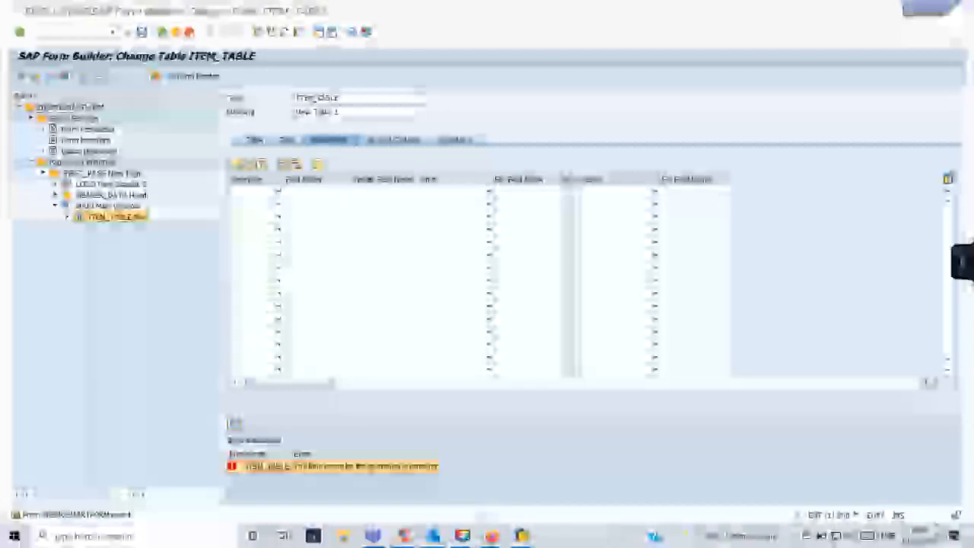
click(235, 424)
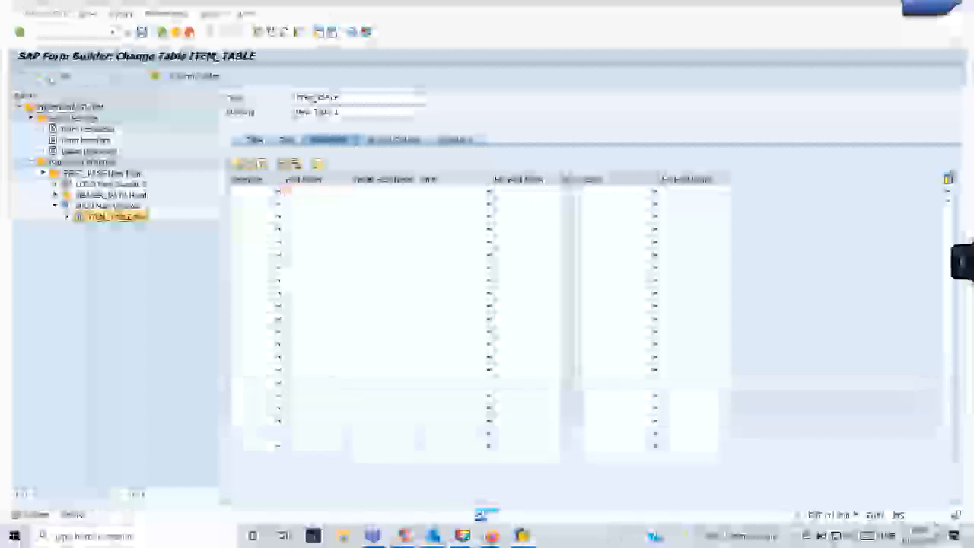
Re-check the form for errors, dismiss the SAP window's system menu, and show the desktop.
click(50, 78)
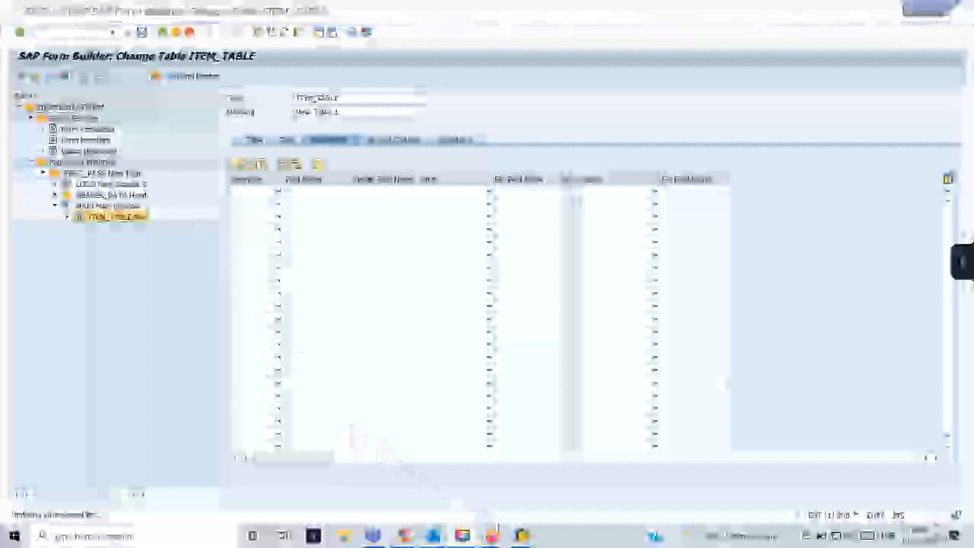
mouse_move(521, 535)
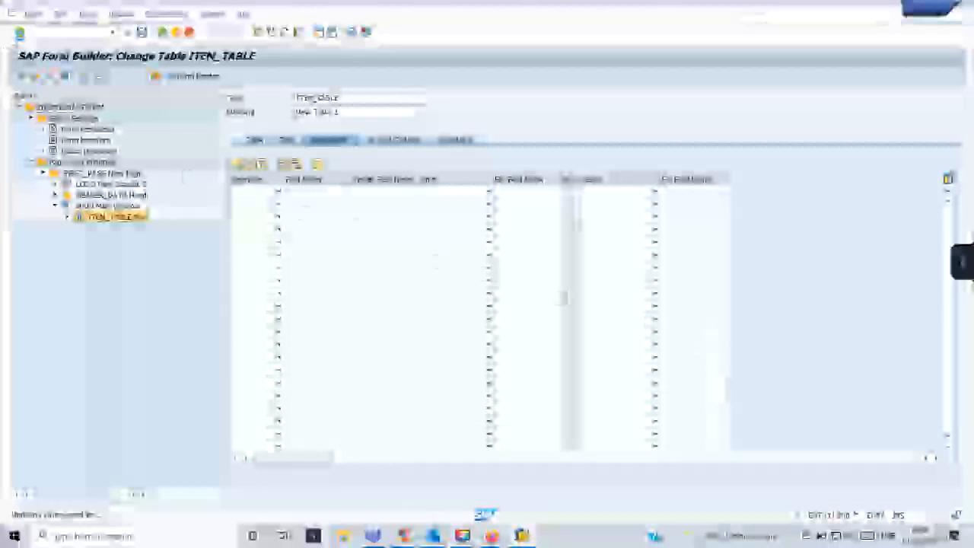
click(12, 14)
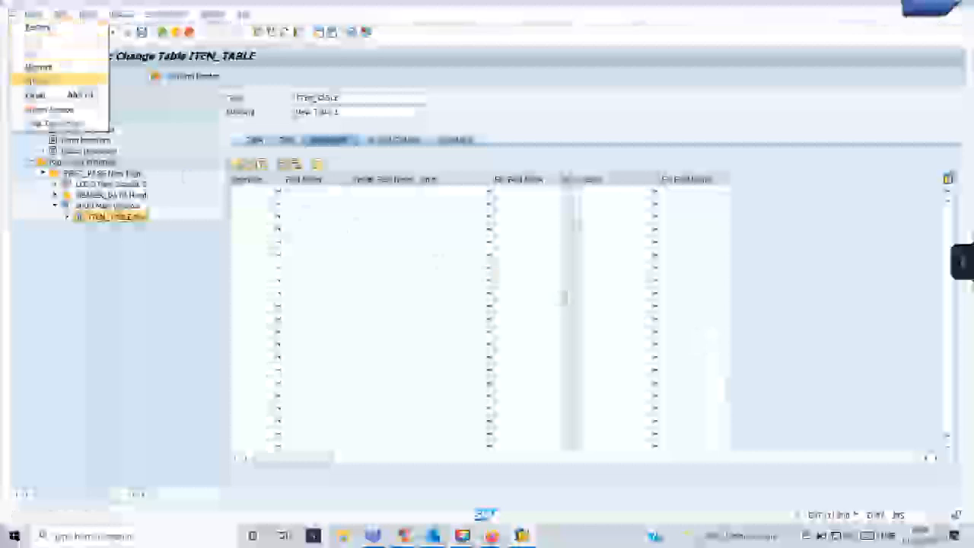
click(40, 112)
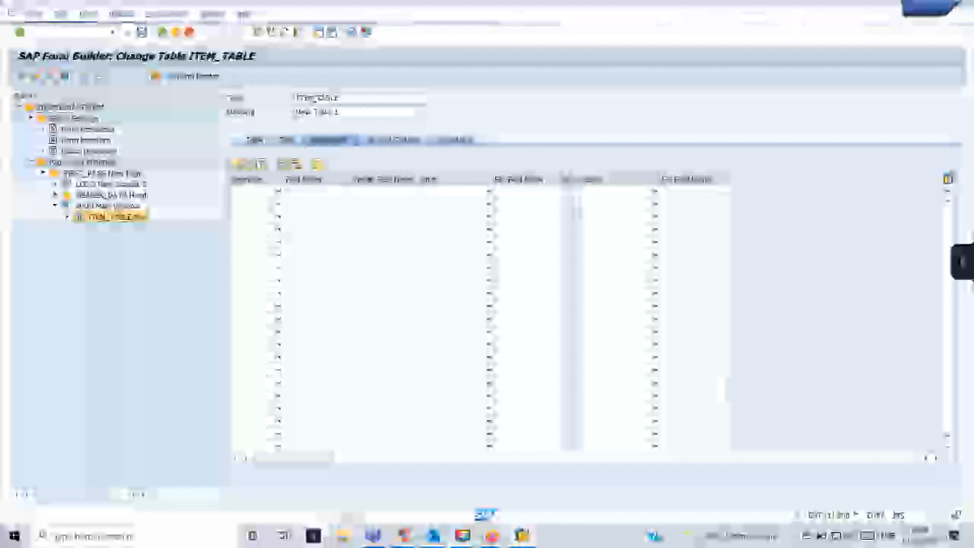
mouse_move(373, 536)
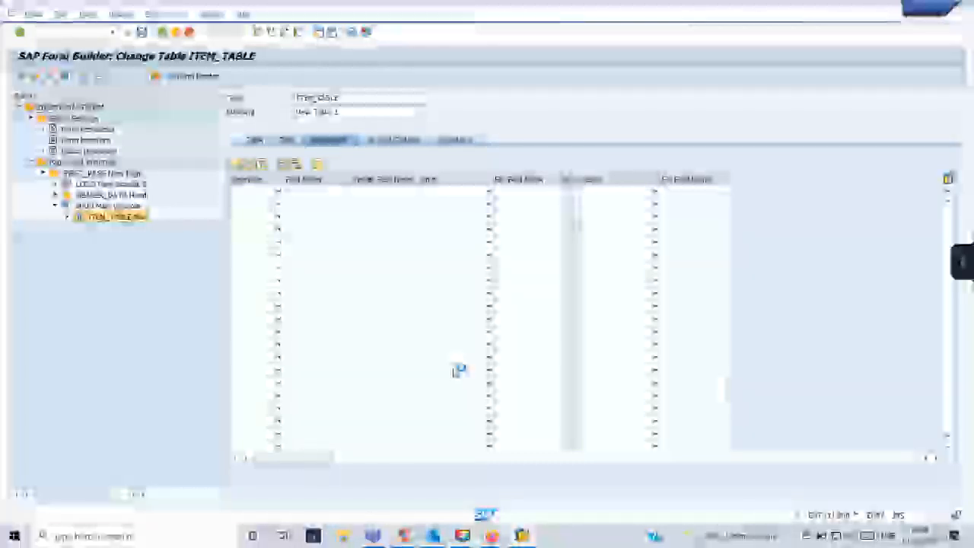
key(super+d)
key(super+d)
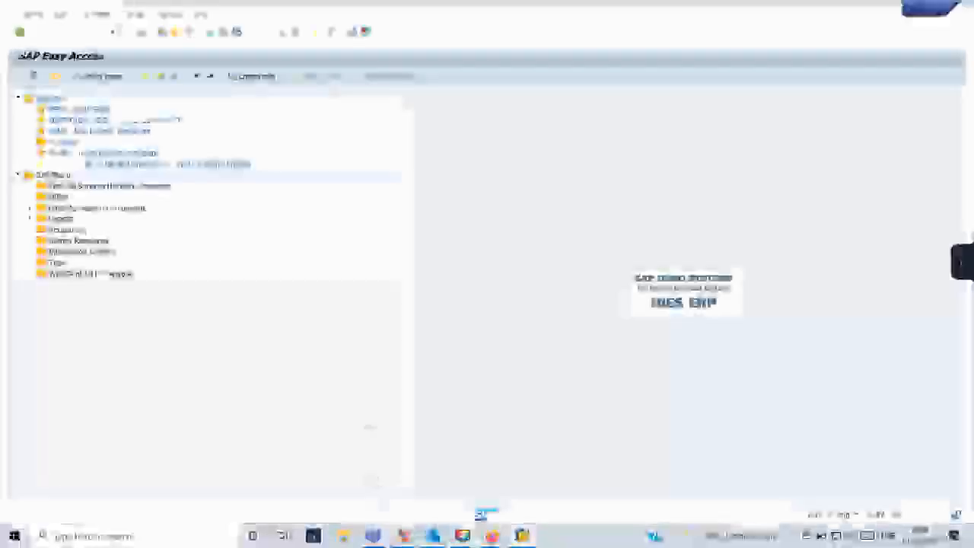
Search Windows for 'tcode' and open TCode.txt maximized in Notepad.
key(super+d)
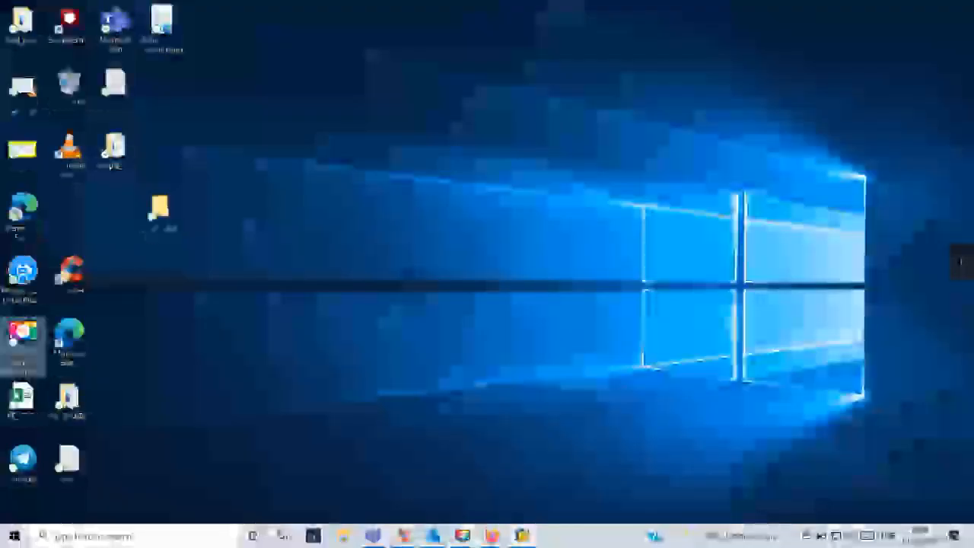
click(179, 537)
text(tcode)
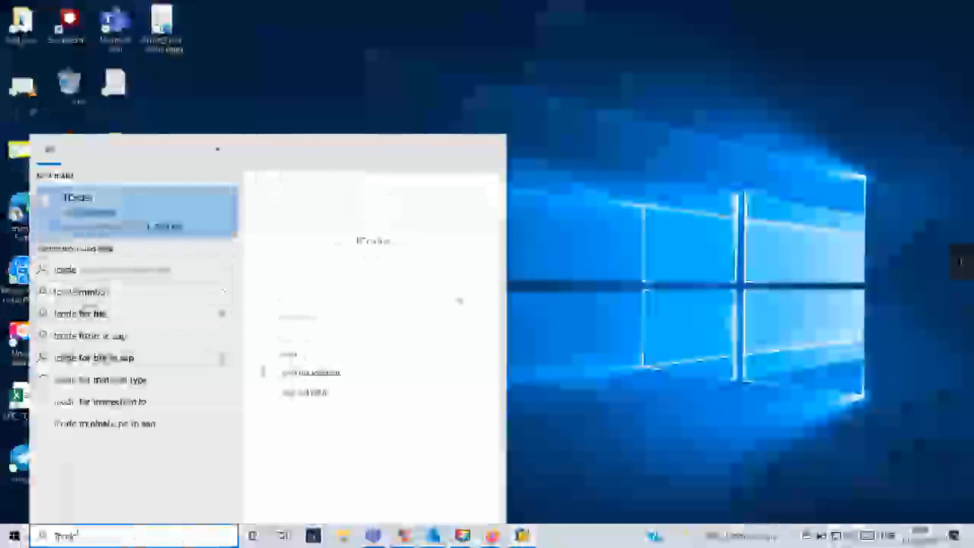
key(Return)
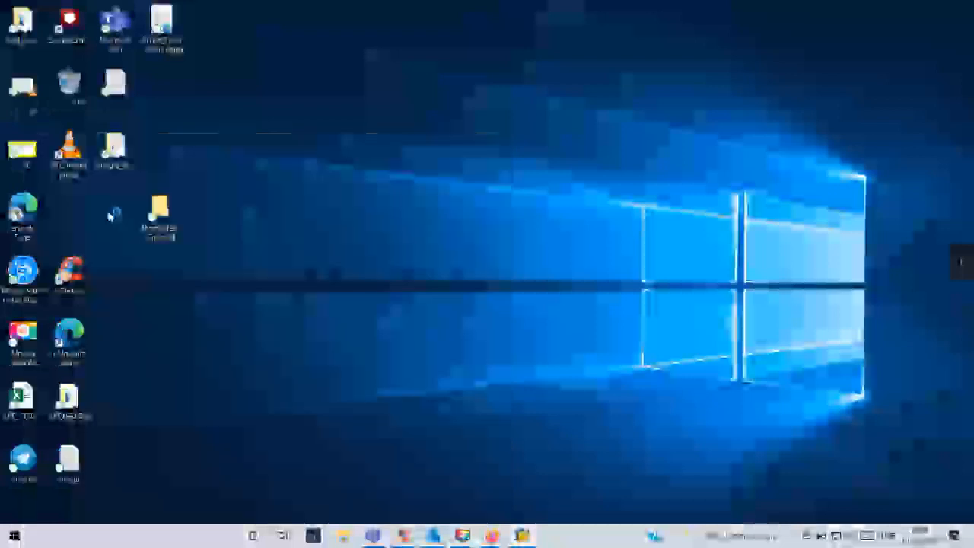
click(795, 103)
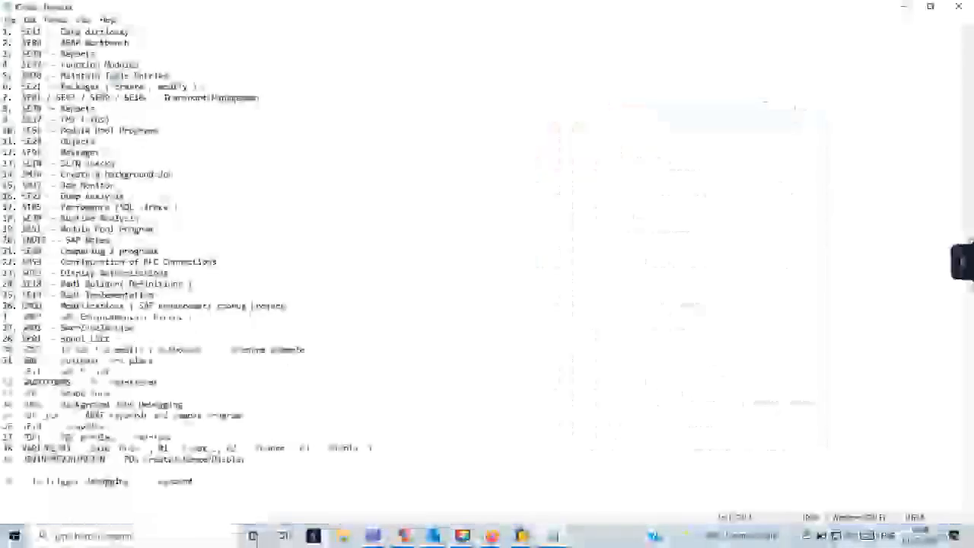
Add line '40. NACE - Ou' to the list, then switch back to SAP Form Builder.
key(Return)
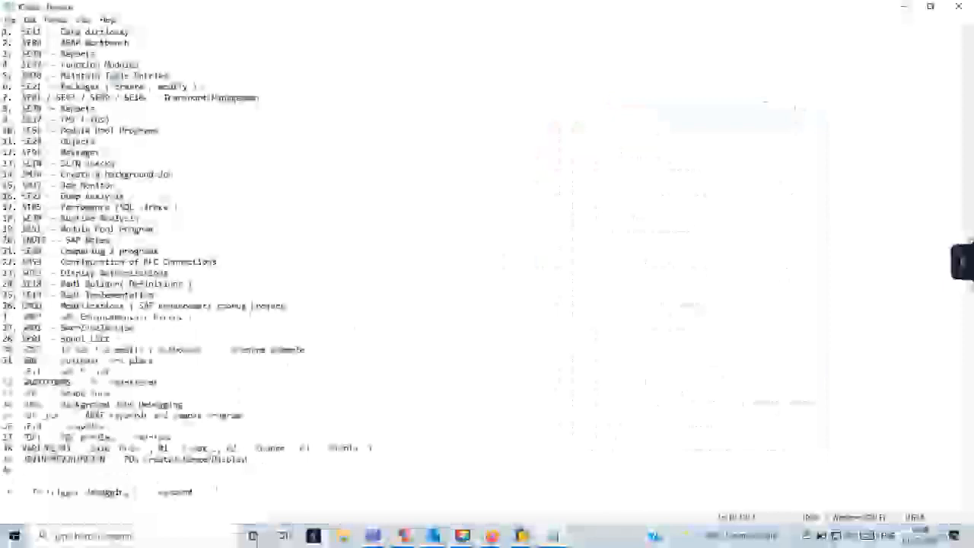
text(40. NACE  - Output types)
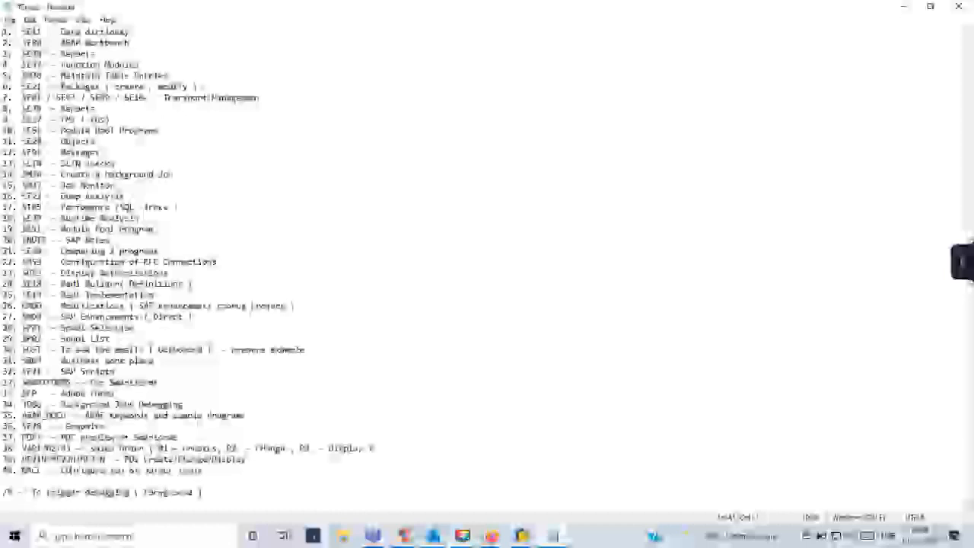
click(523, 536)
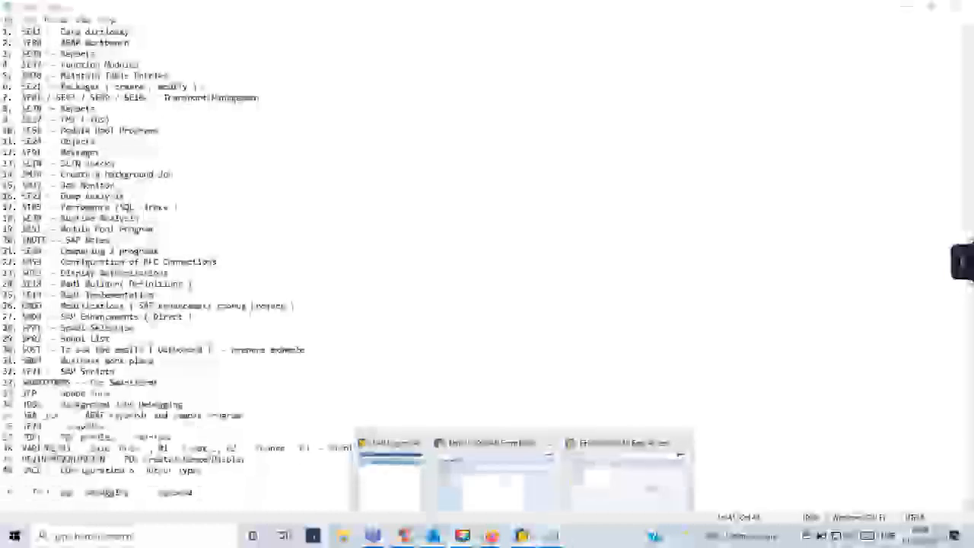
click(496, 486)
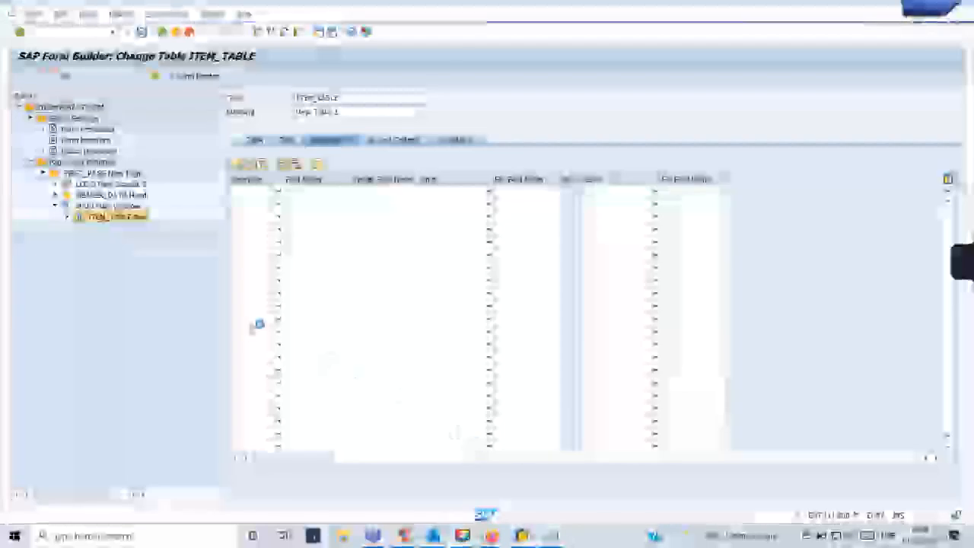
Switch to the SAP Easy Access session from the taskbar previews.
click(523, 537)
click(619, 485)
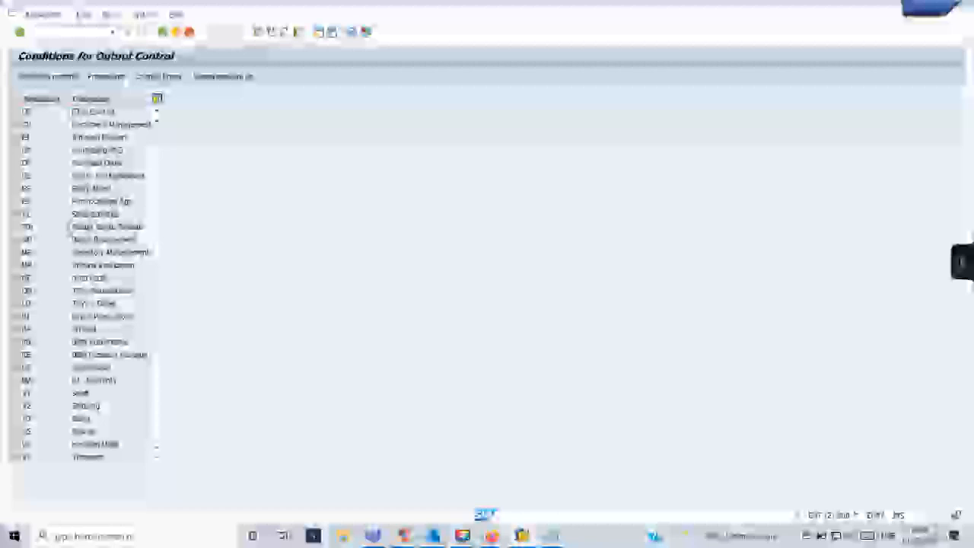
Select the Purchase Order application, view its output types list, then close it.
scroll(69, 231, down, 2)
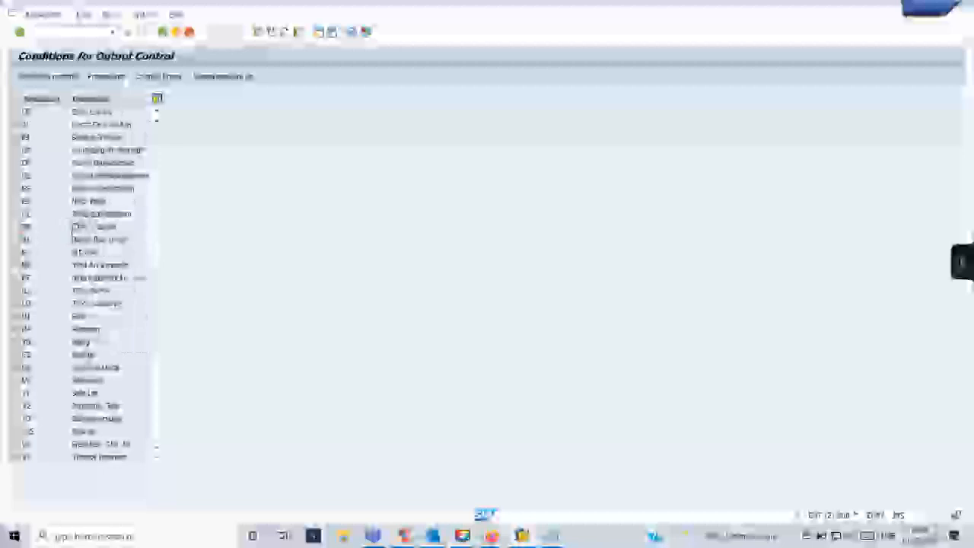
scroll(73, 232, down, 2)
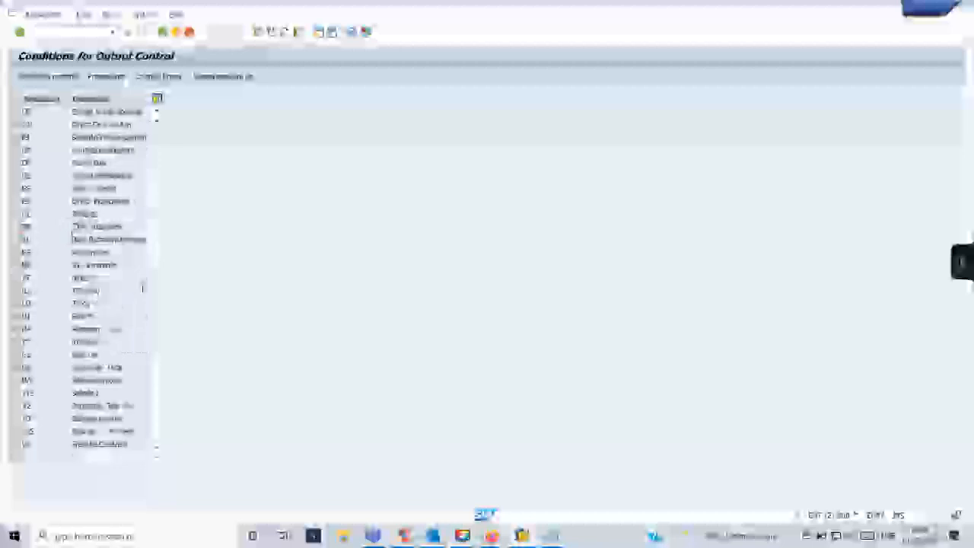
scroll(72, 231, up, 2)
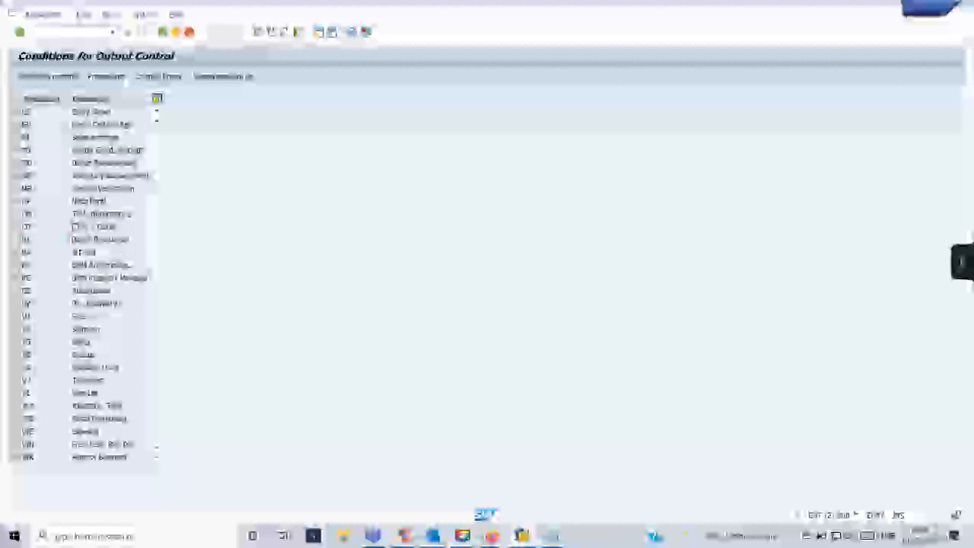
scroll(115, 324, up, 2)
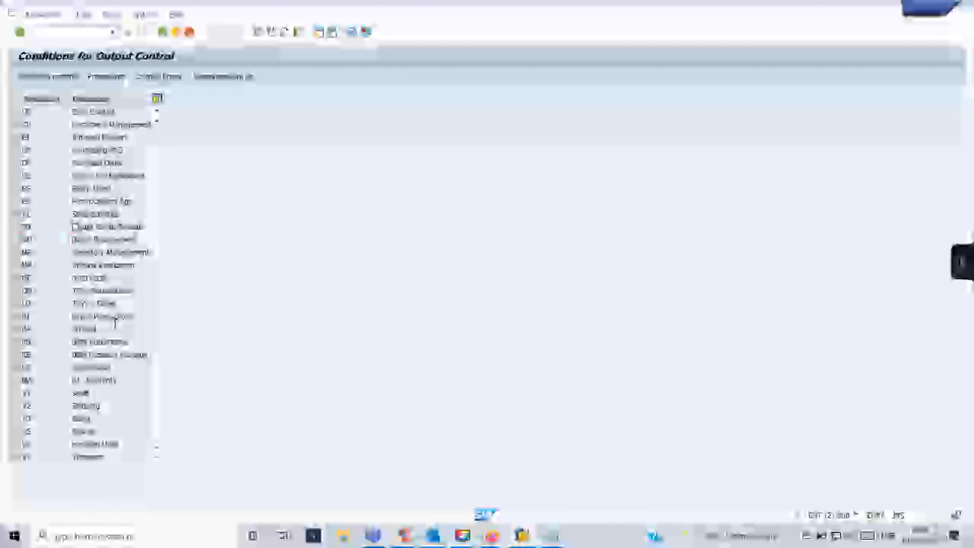
click(75, 163)
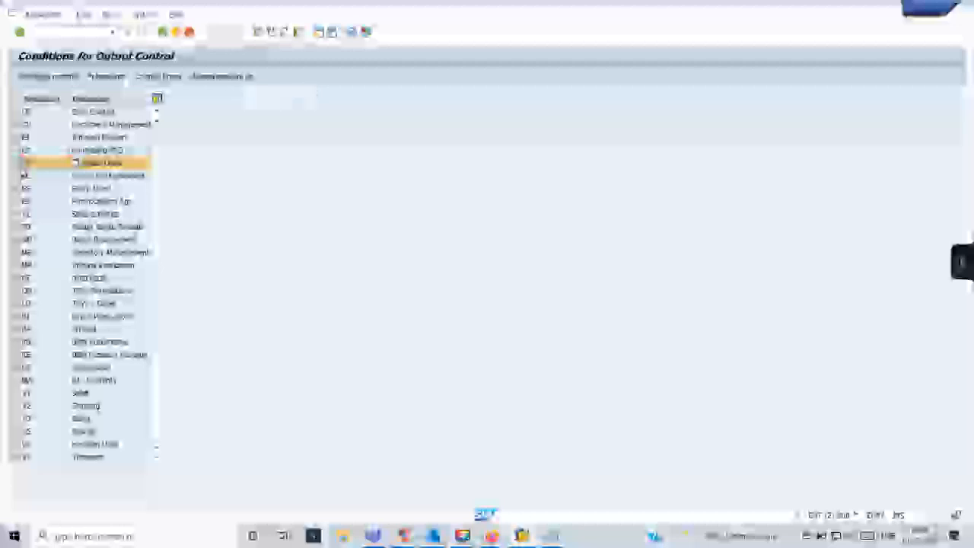
click(49, 77)
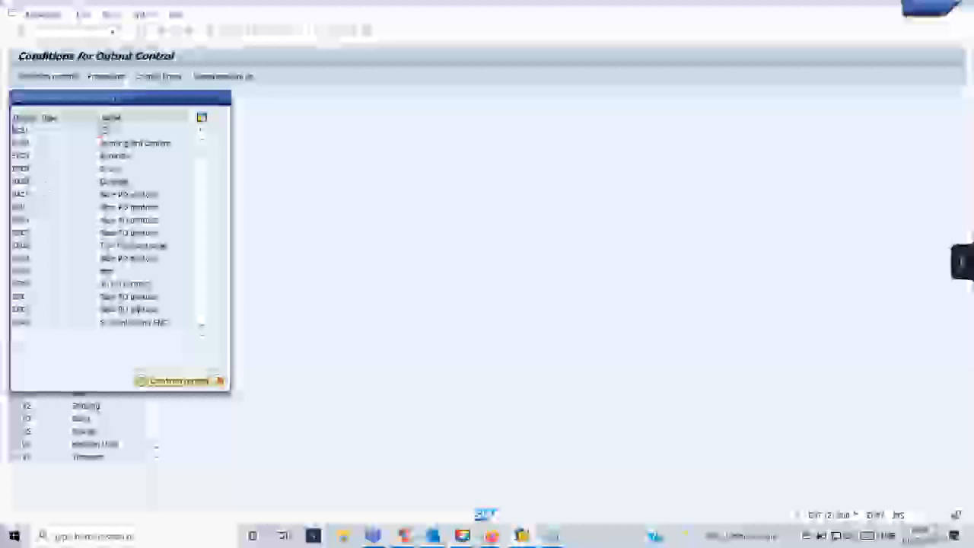
drag(121, 97, 423, 98)
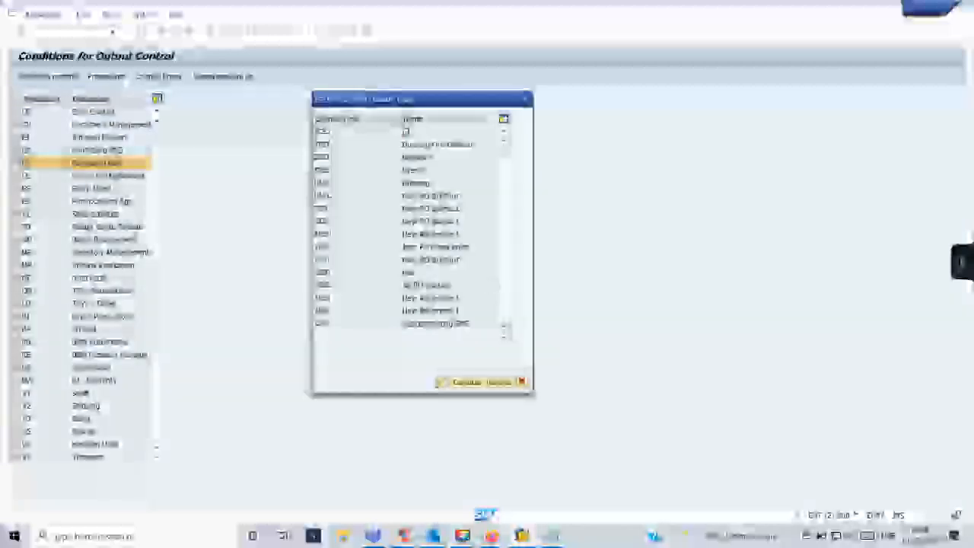
click(525, 100)
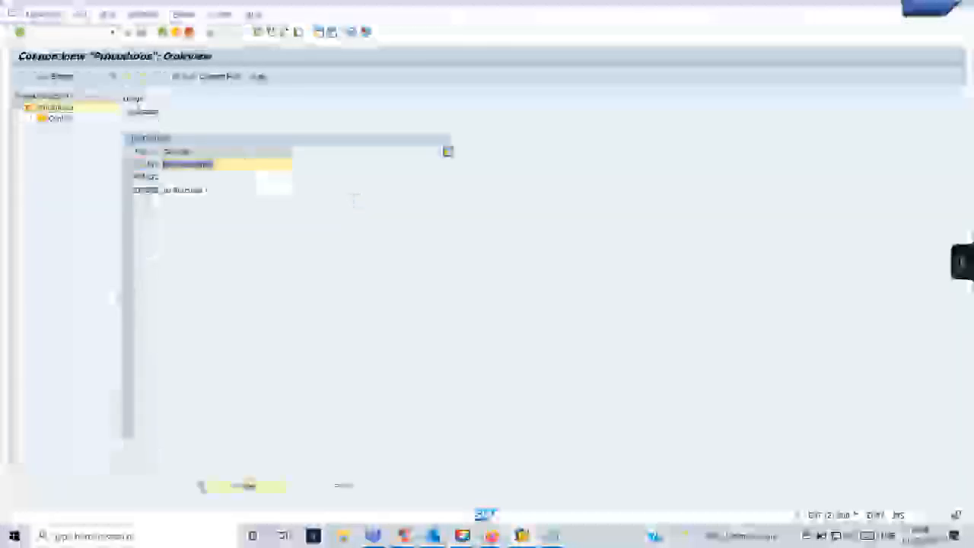
Widen the procedures list's column so purchase order procedure descriptions show fully.
drag(161, 151, 215, 189)
click(146, 190)
click(146, 177)
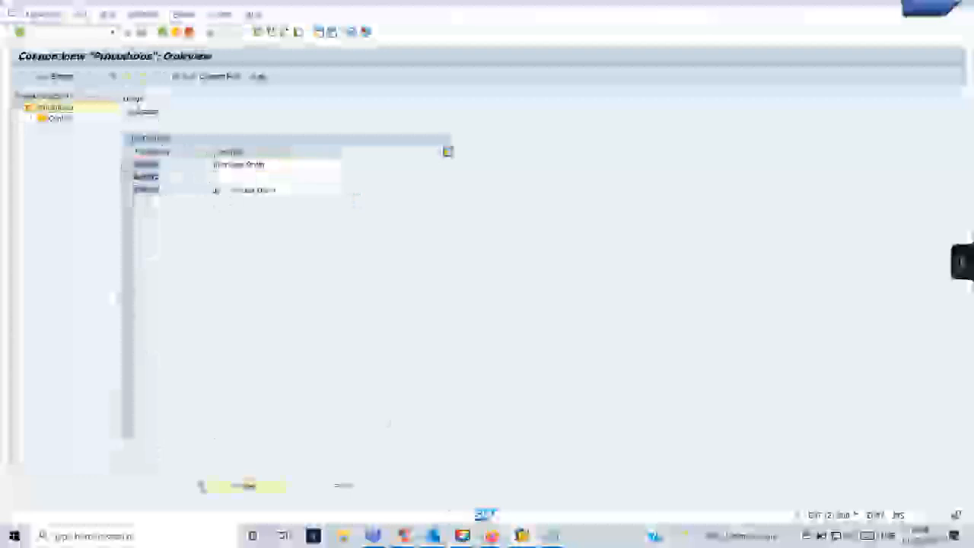
Admit the waiting participant in Google Meet, then minimize the browser to return to SAP.
mouse_move(492, 536)
click(432, 478)
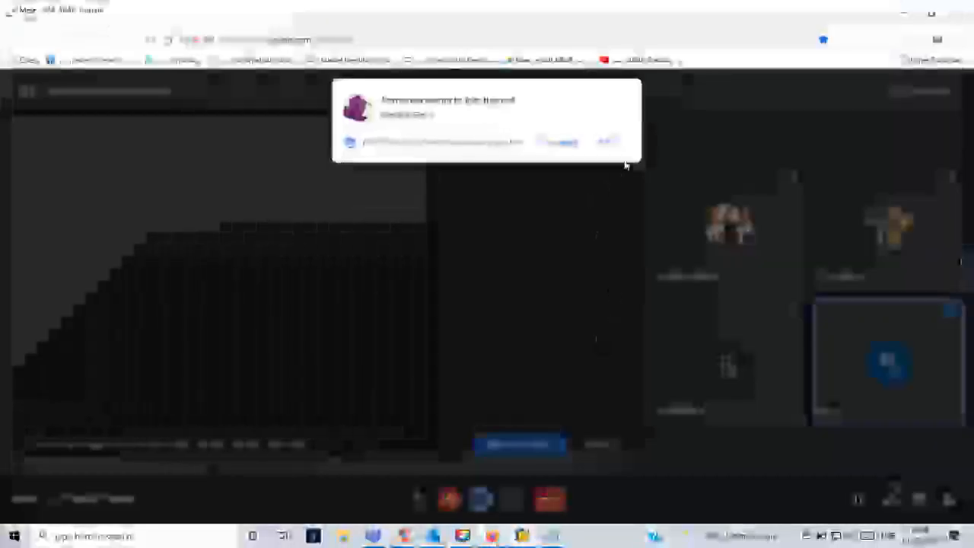
click(617, 144)
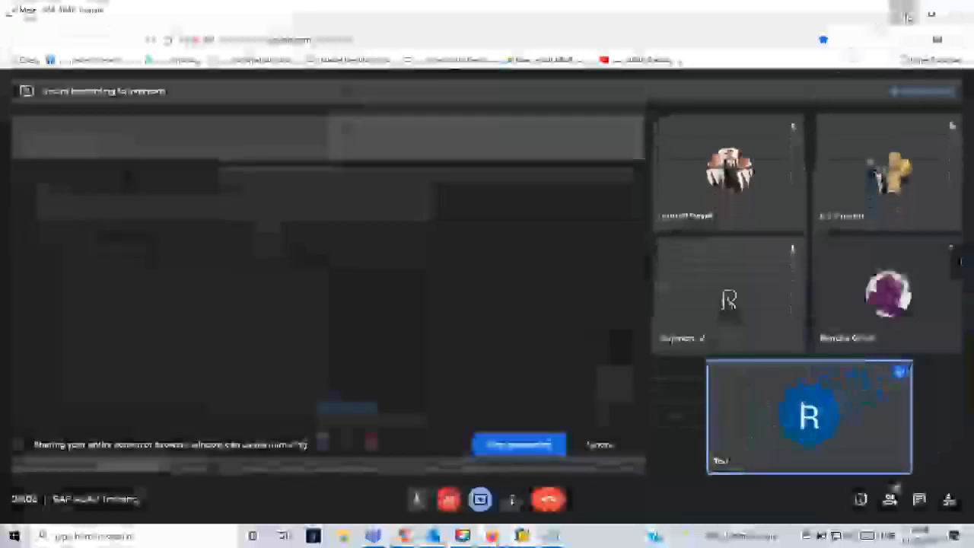
click(903, 13)
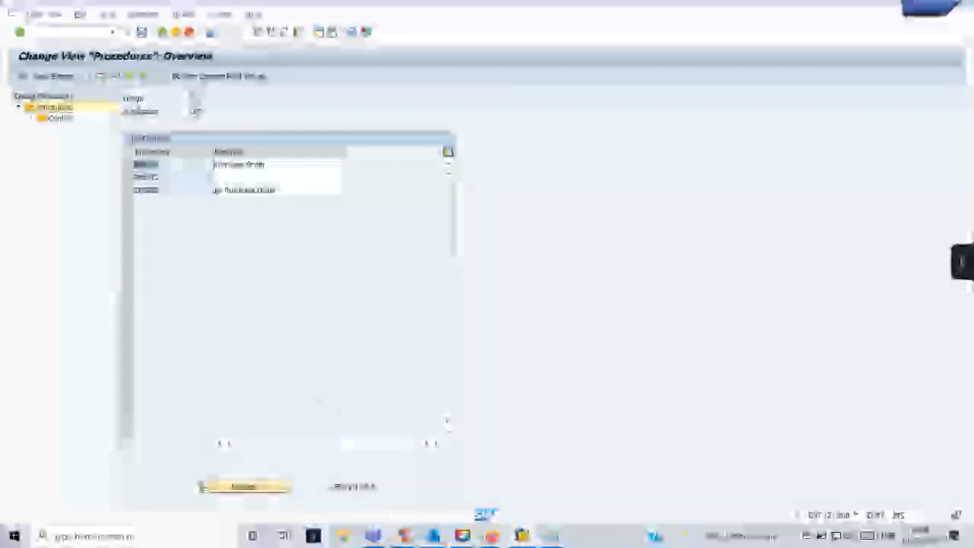
Return to the output control applications and open the purchase order output type's processing routines.
click(162, 32)
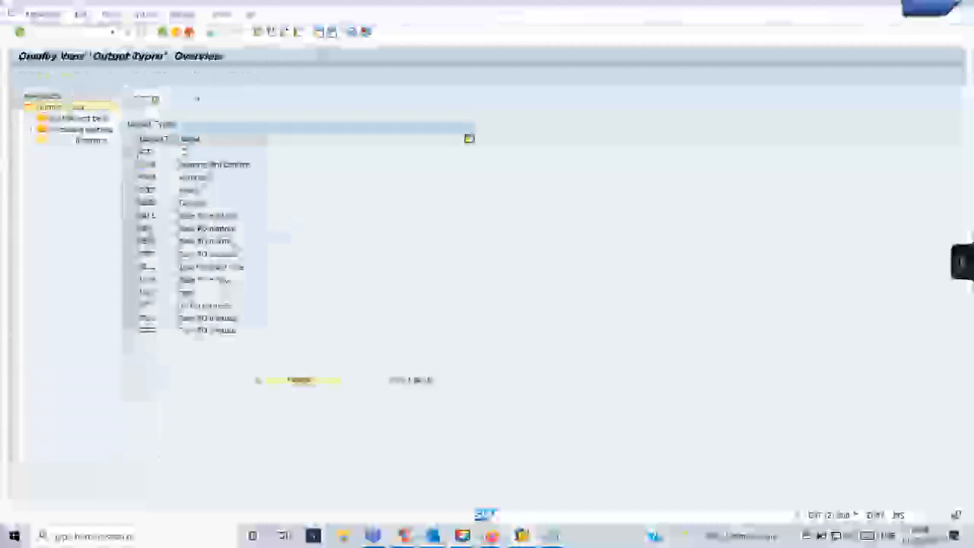
scroll(171, 241, down, 5)
scroll(172, 240, down, 3)
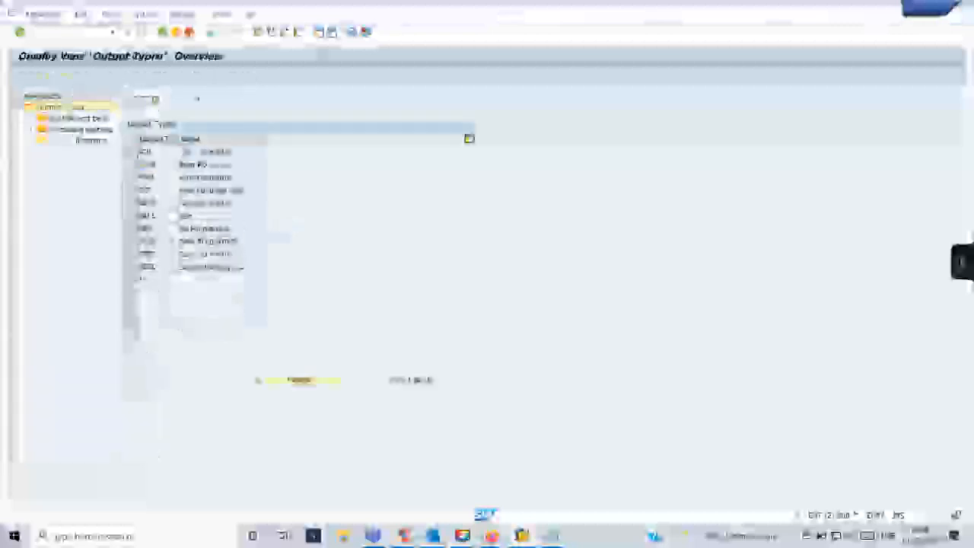
click(137, 266)
shift+click(138, 256)
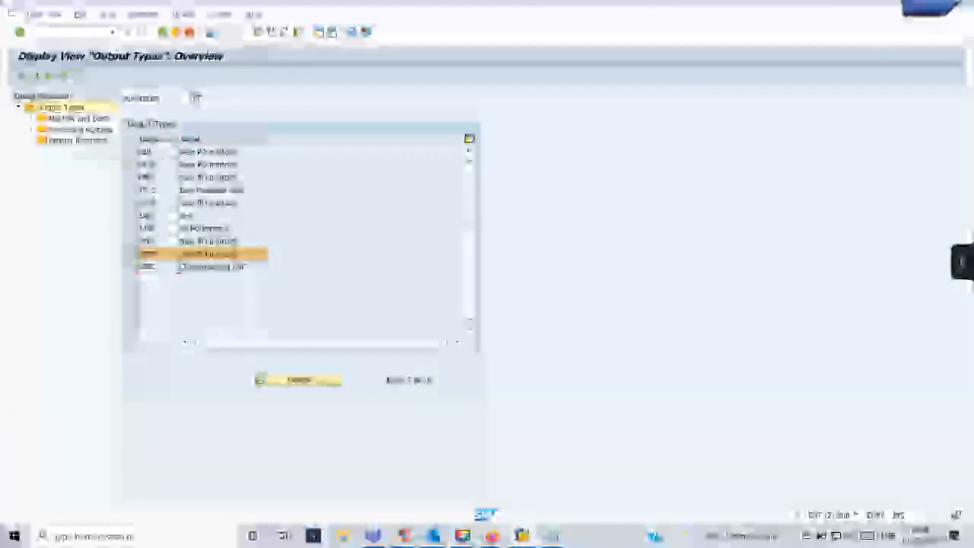
double_click(76, 129)
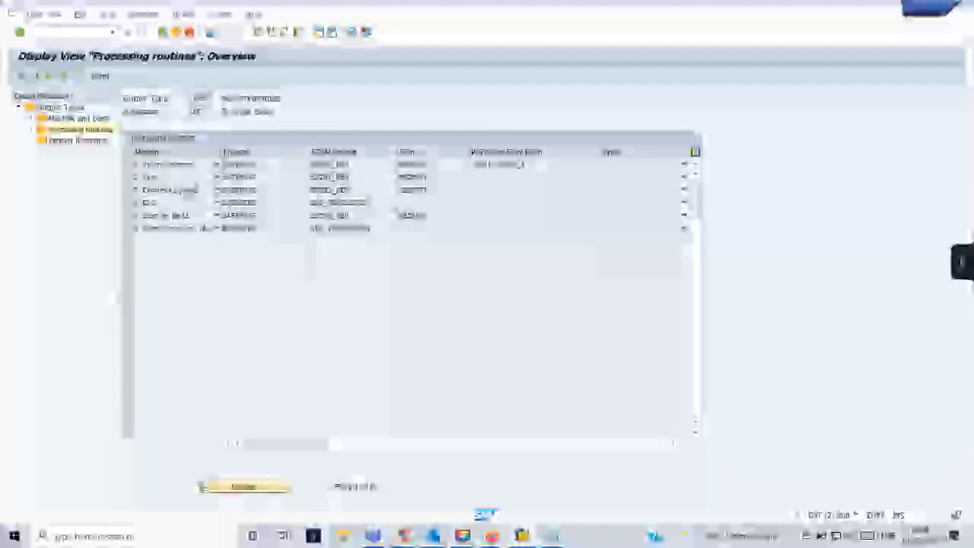
click(180, 228)
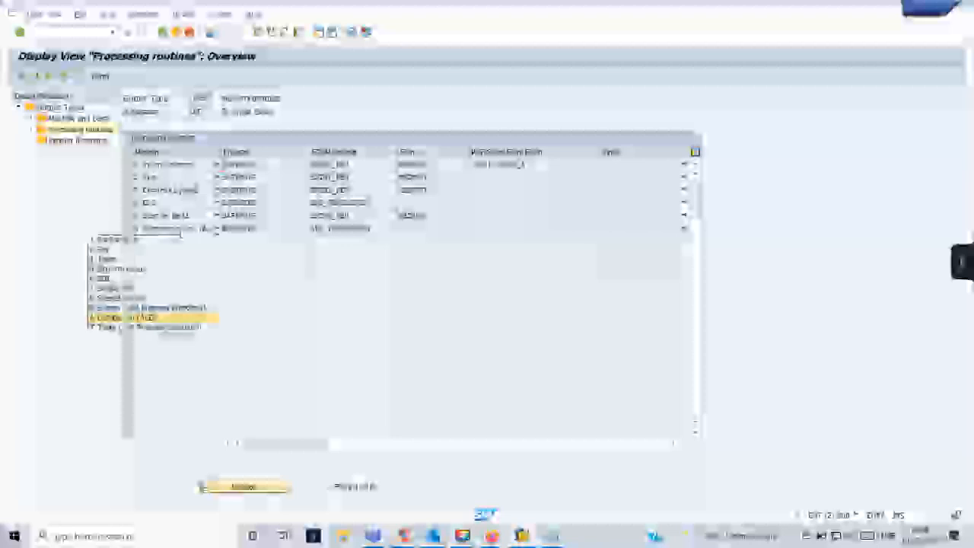
click(216, 230)
double_click(80, 119)
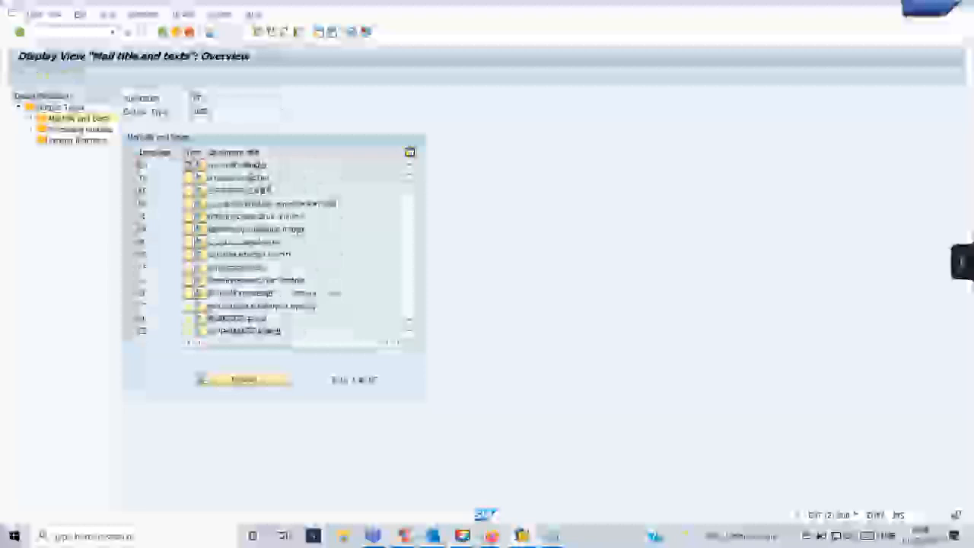
drag(267, 165, 207, 165)
drag(306, 229, 210, 229)
drag(307, 280, 209, 280)
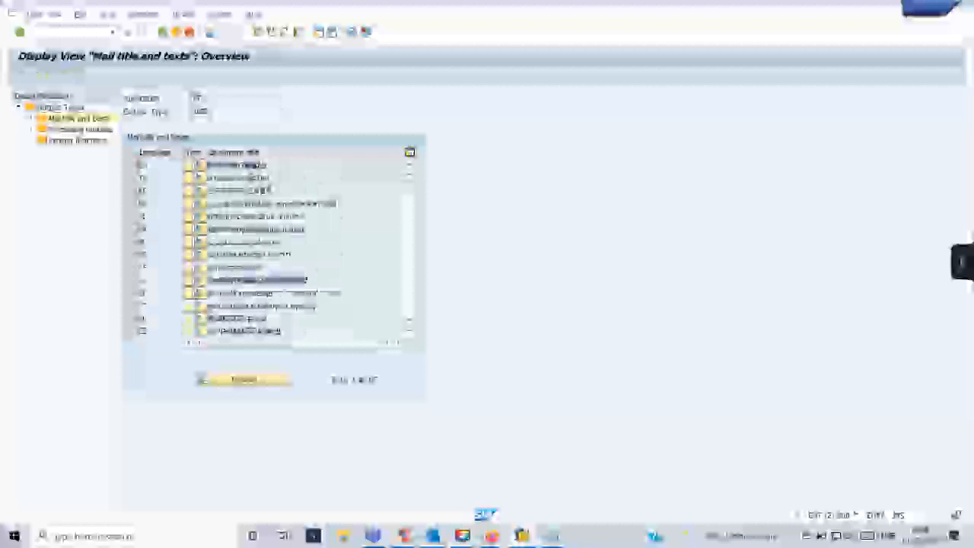
click(128, 280)
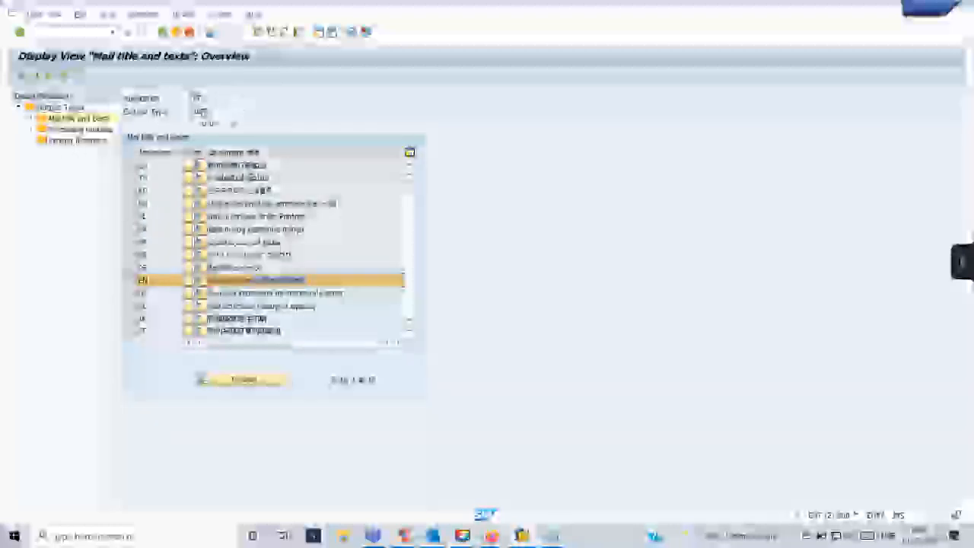
double_click(80, 130)
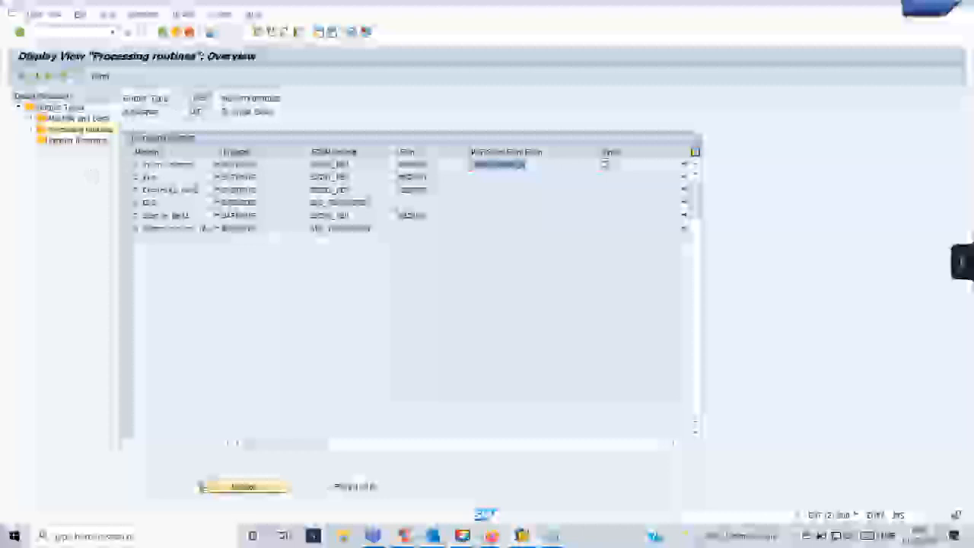
Select all six processing routine rows, then narrow the selection back to the first print routine.
click(136, 164)
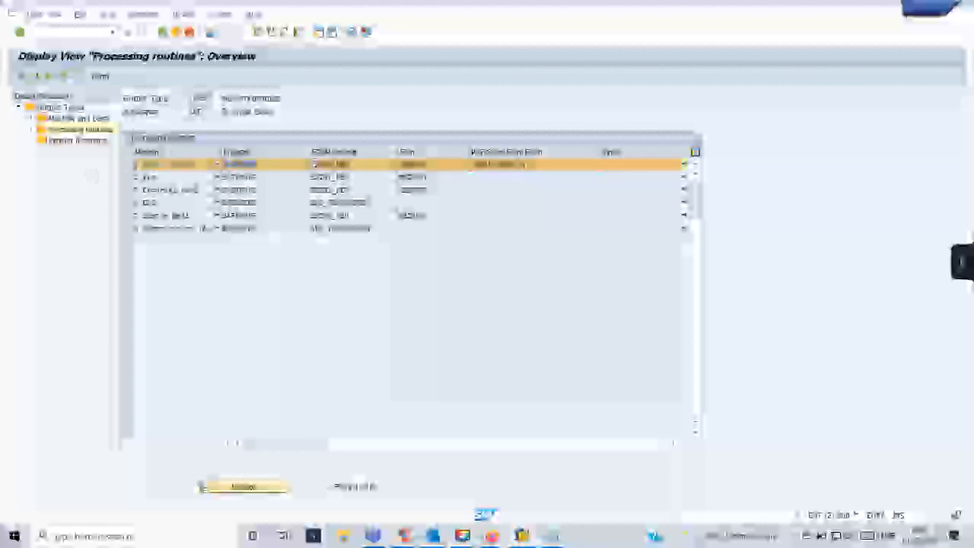
click(135, 177)
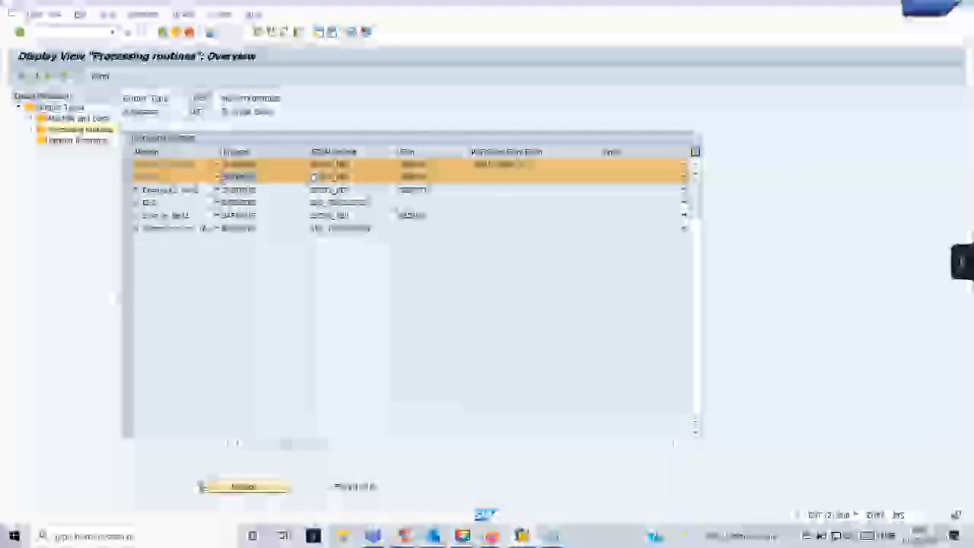
click(127, 189)
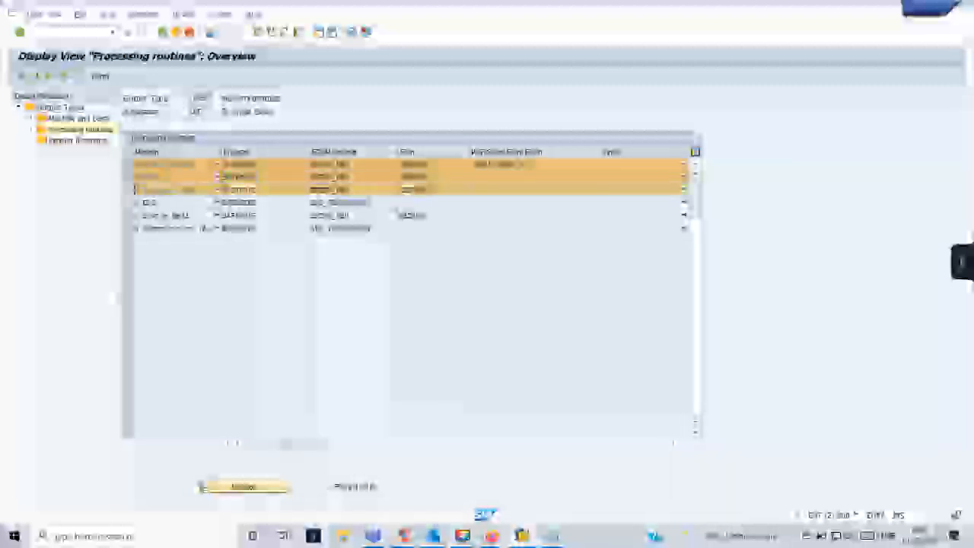
click(127, 202)
click(128, 214)
click(128, 227)
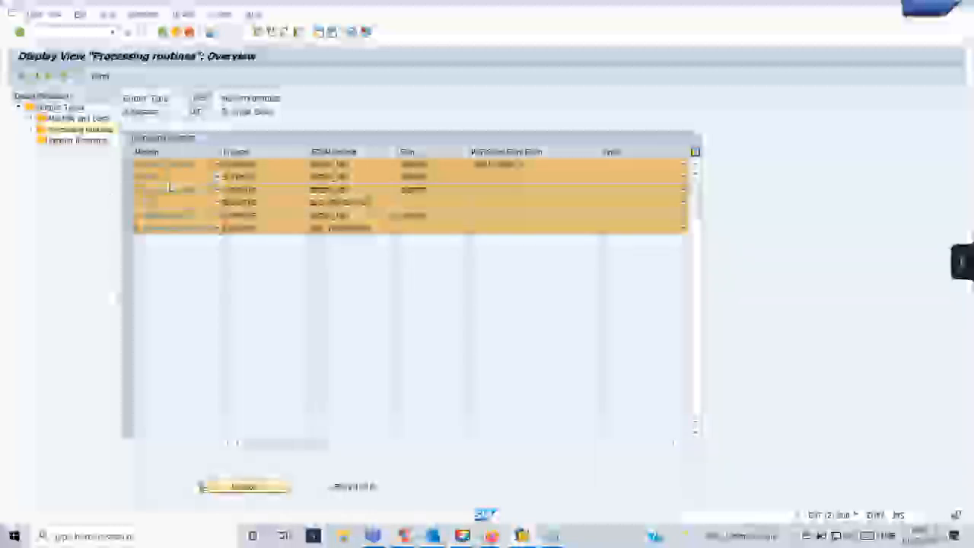
click(128, 176)
click(128, 189)
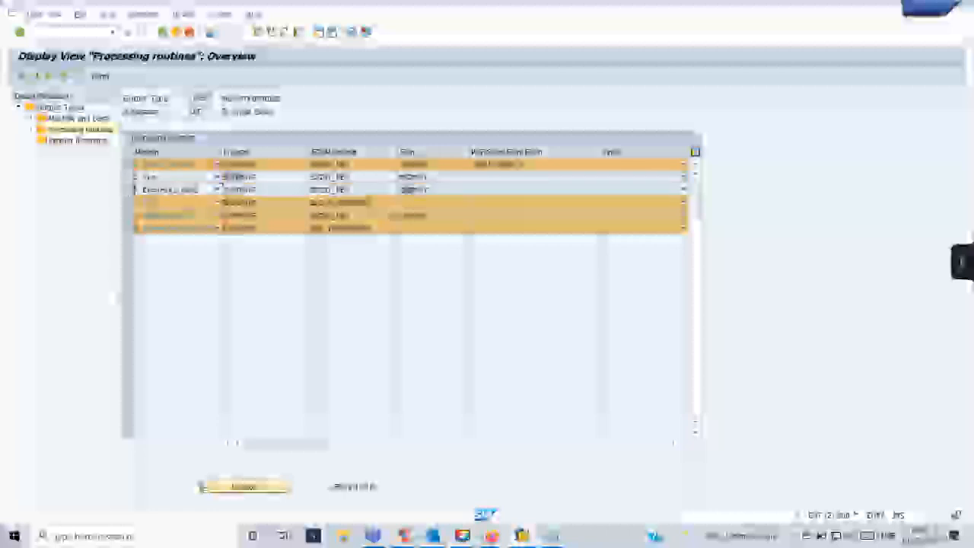
click(128, 202)
click(128, 215)
click(128, 228)
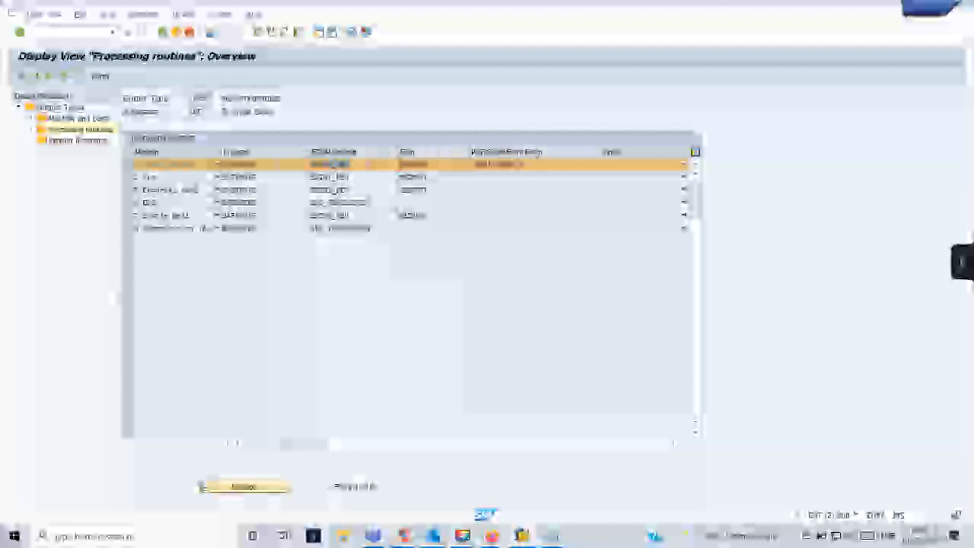
Check the Smart Form value list for the first routine, then open that routine's details.
click(518, 164)
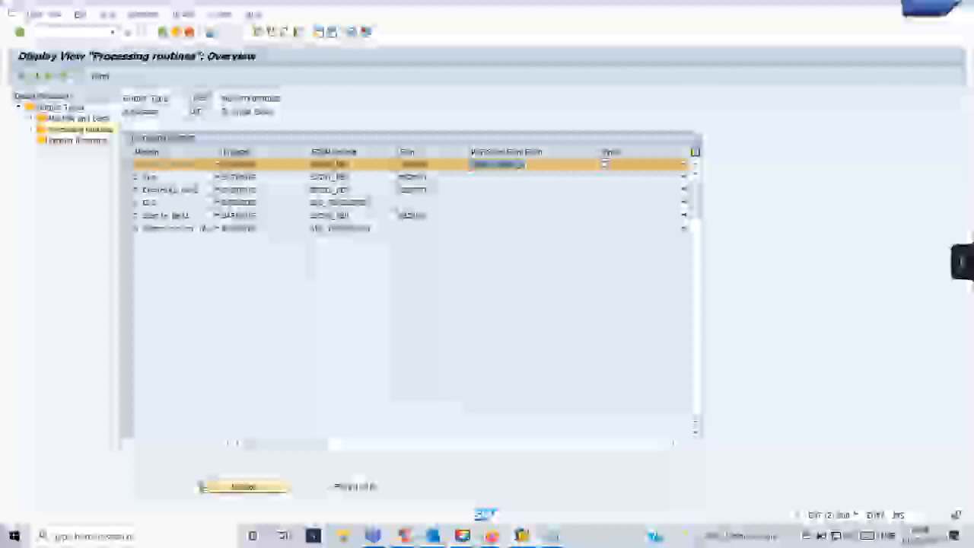
key(F4)
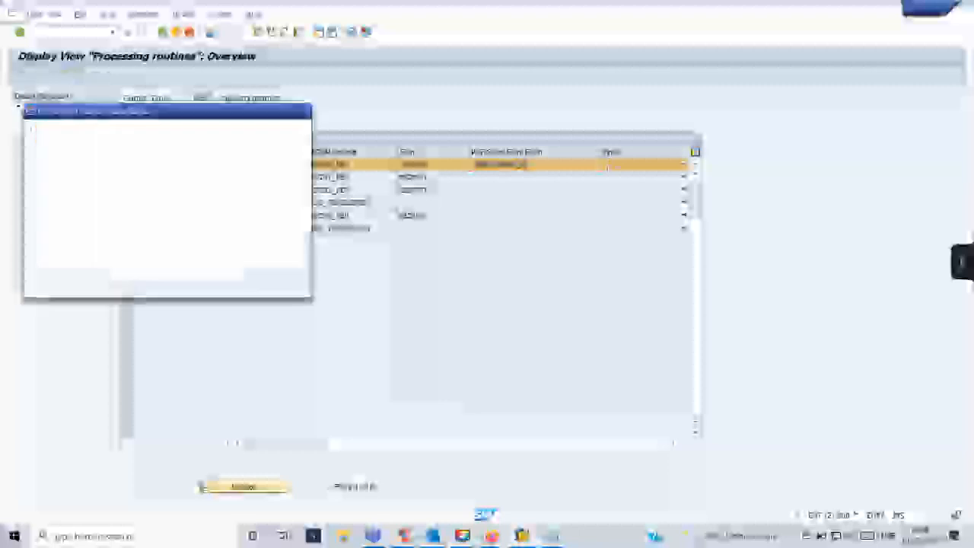
click(307, 111)
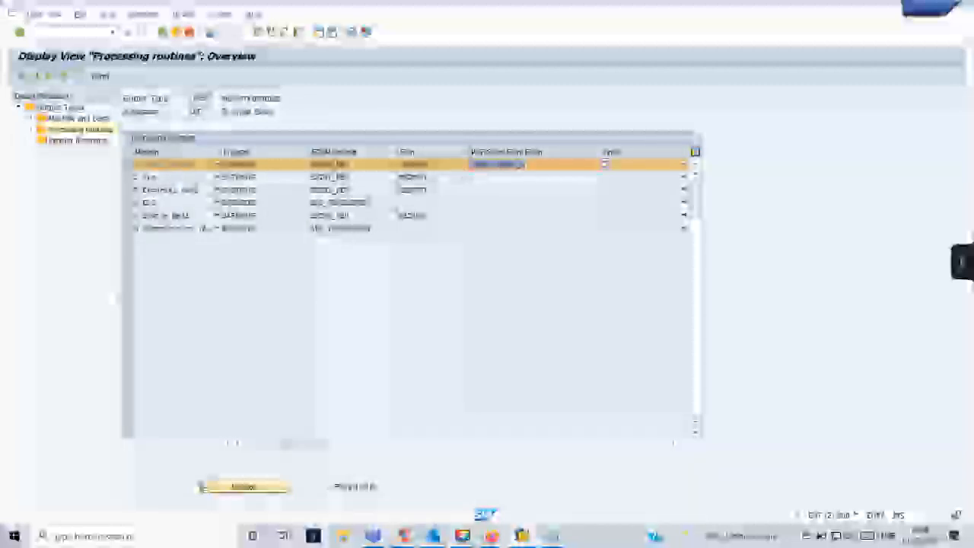
click(241, 164)
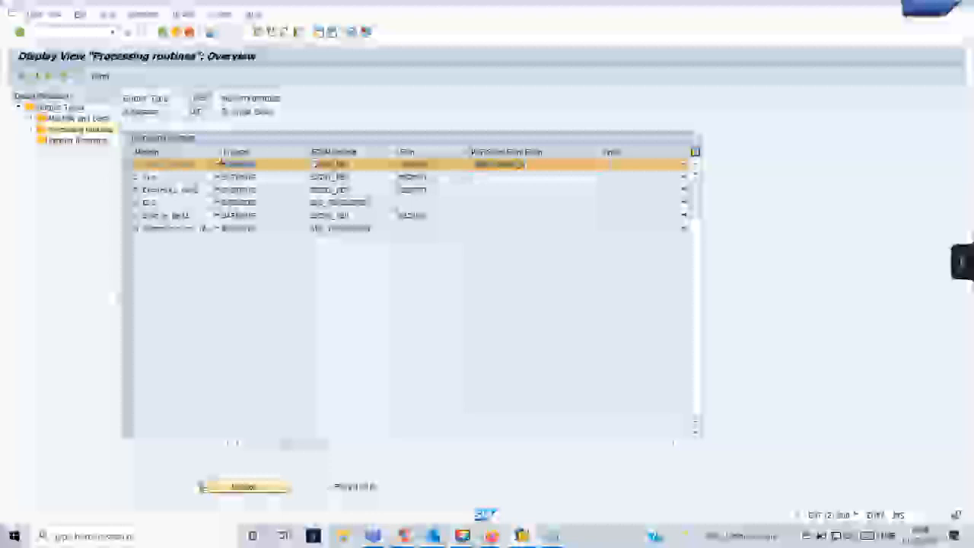
double_click(313, 164)
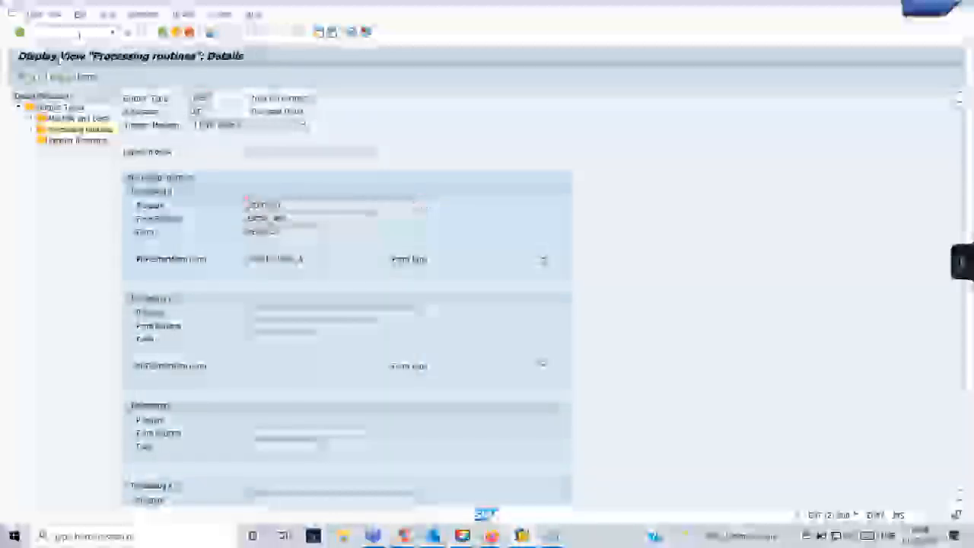
Display the print program's source in the ABAP Editor via /nse38.
text(/nse38)
key(Return)
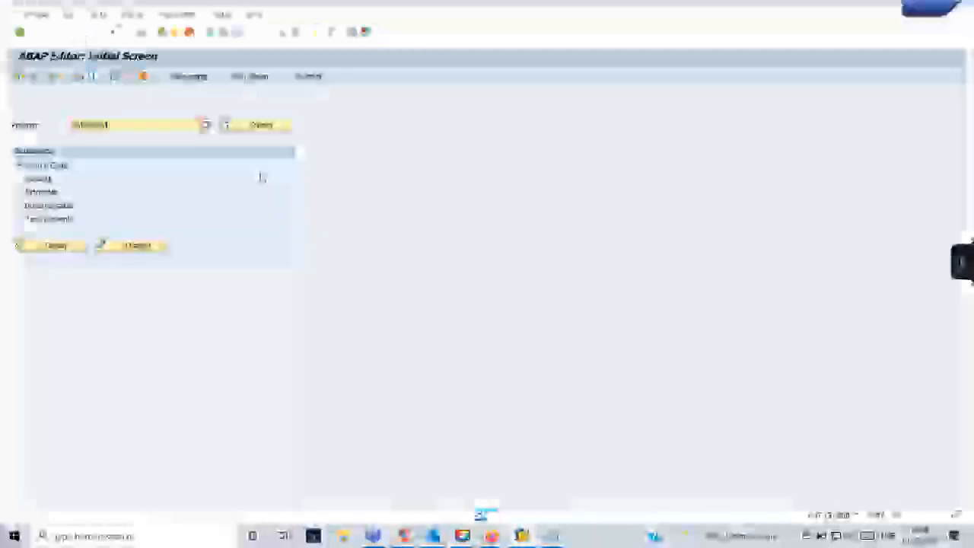
click(67, 247)
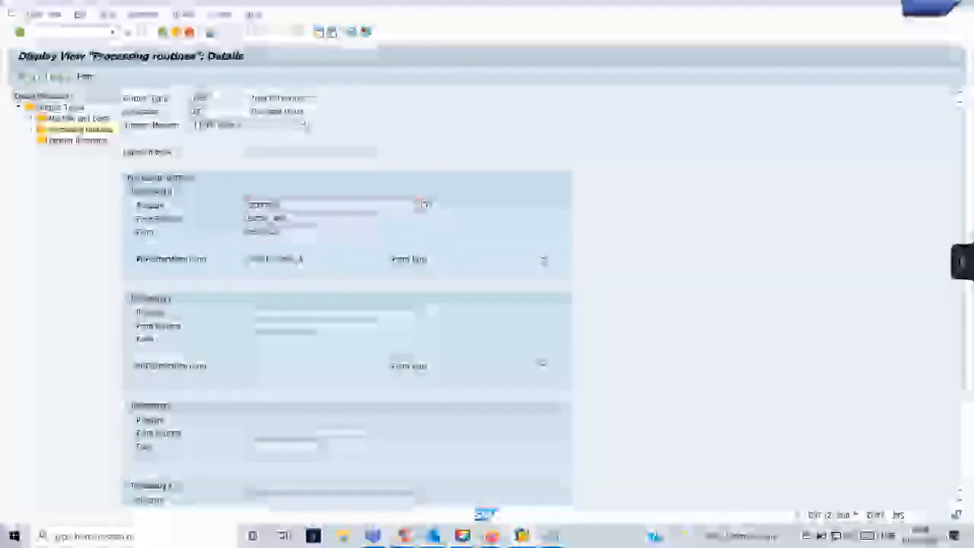
key(alt+Tab)
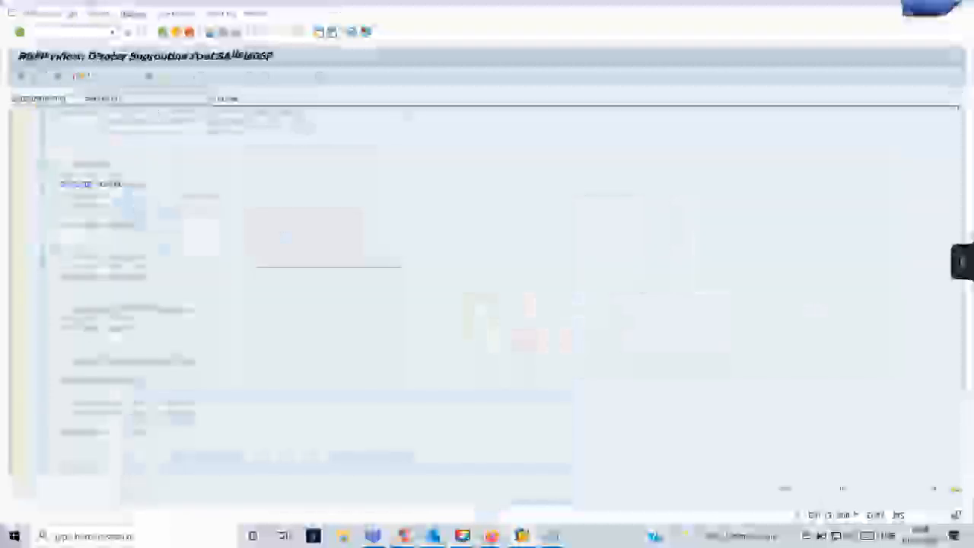
Search the program and its includes, then open a hit's source code from the results.
click(250, 77)
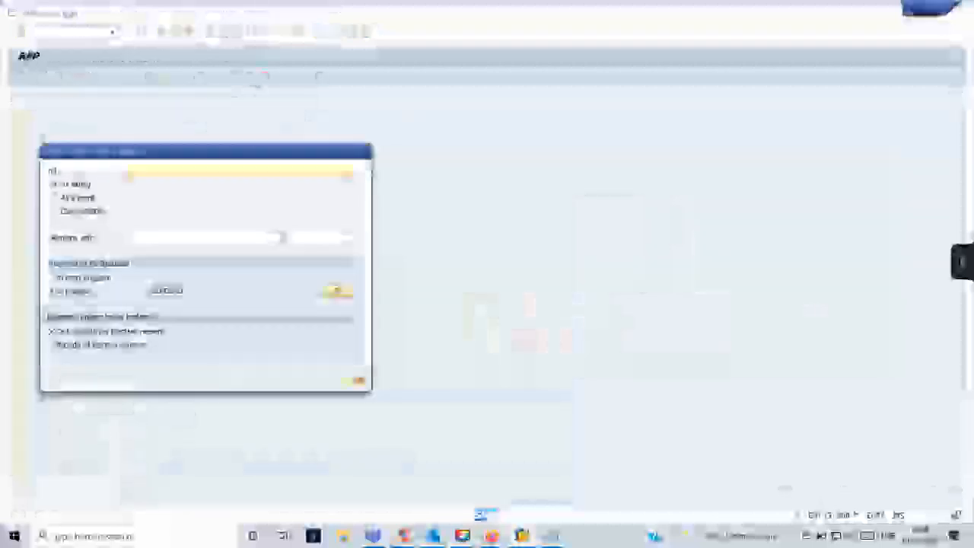
click(352, 384)
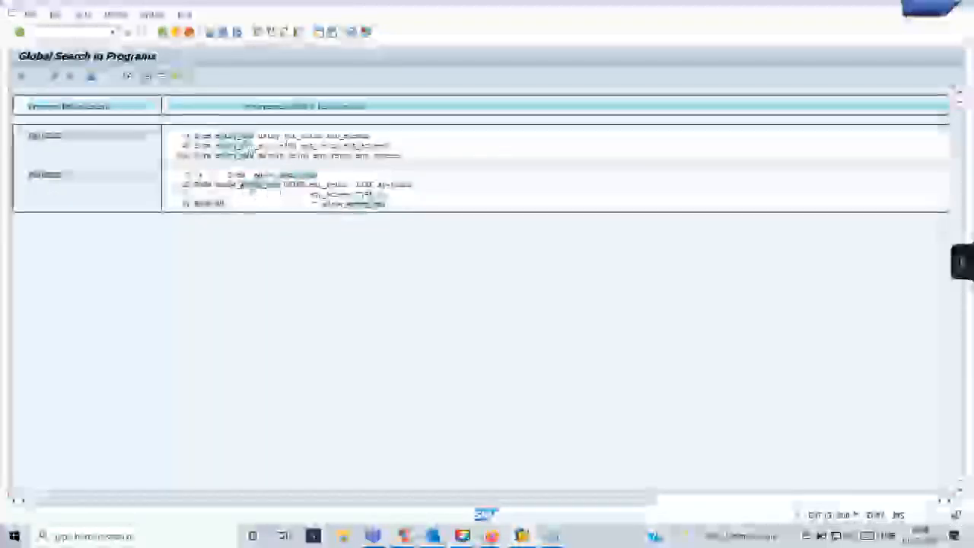
double_click(327, 193)
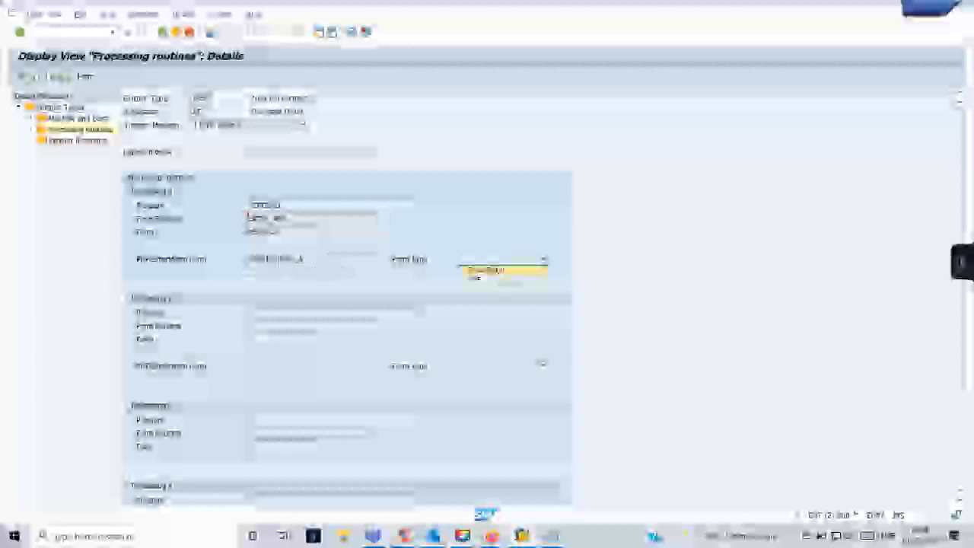
click(487, 270)
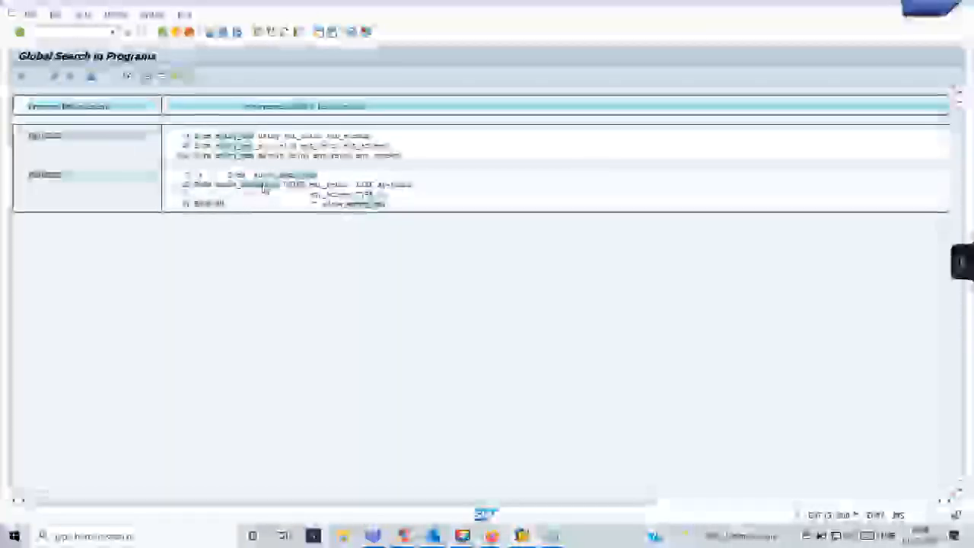
double_click(264, 187)
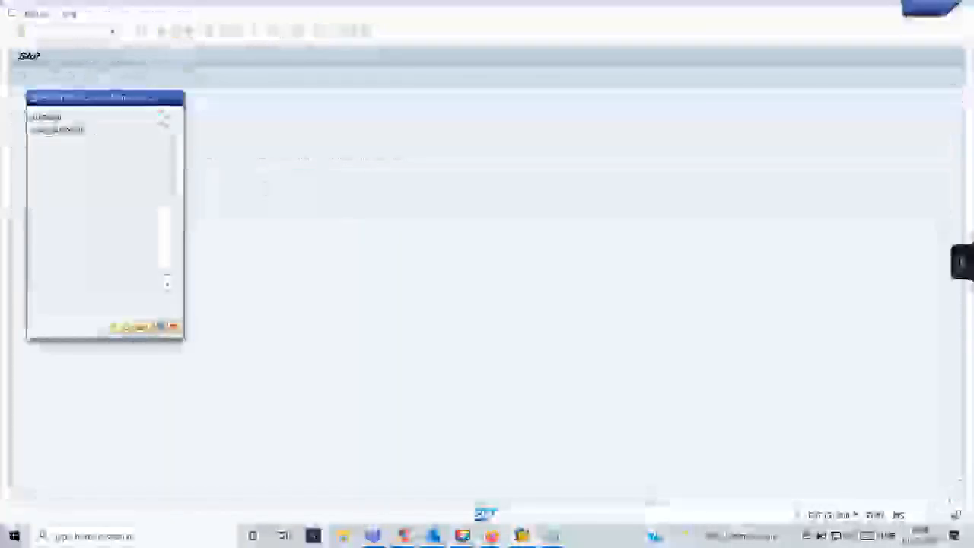
Inspect the search hit in include FM06PE03, then return to the search results.
click(115, 327)
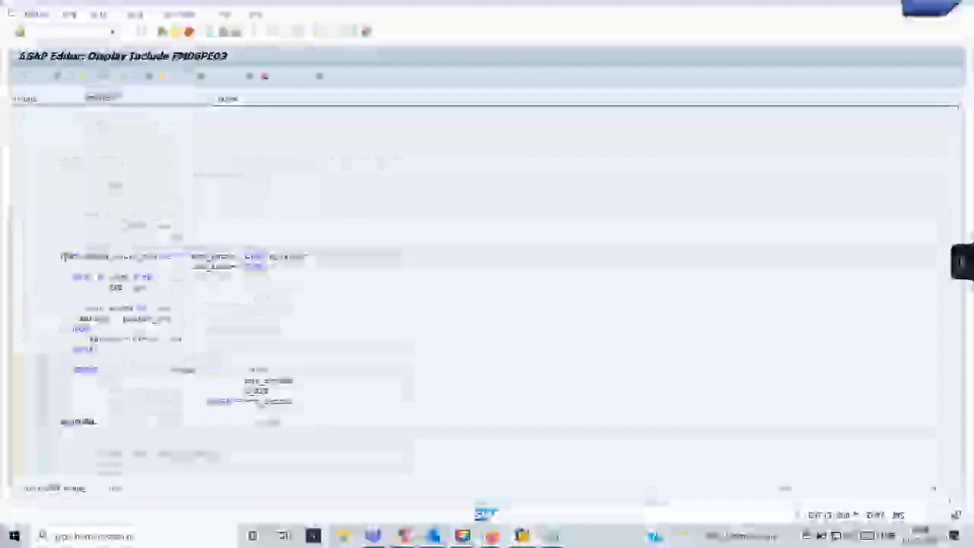
scroll(165, 272, down, 6)
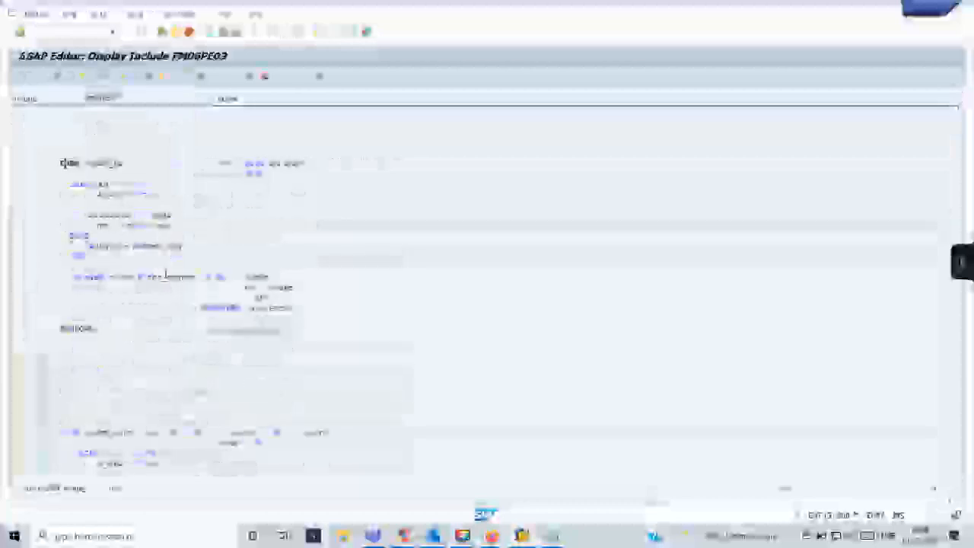
scroll(165, 272, up, 6)
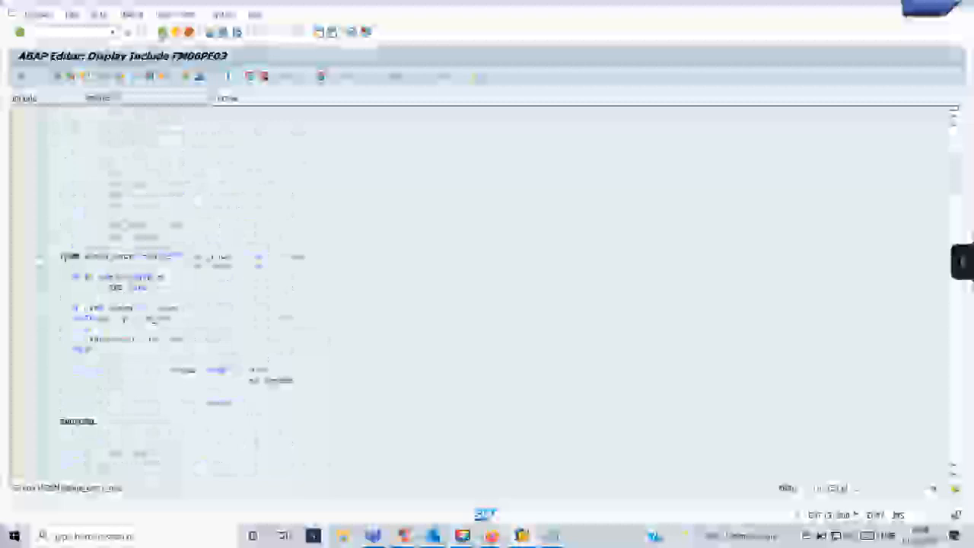
click(162, 32)
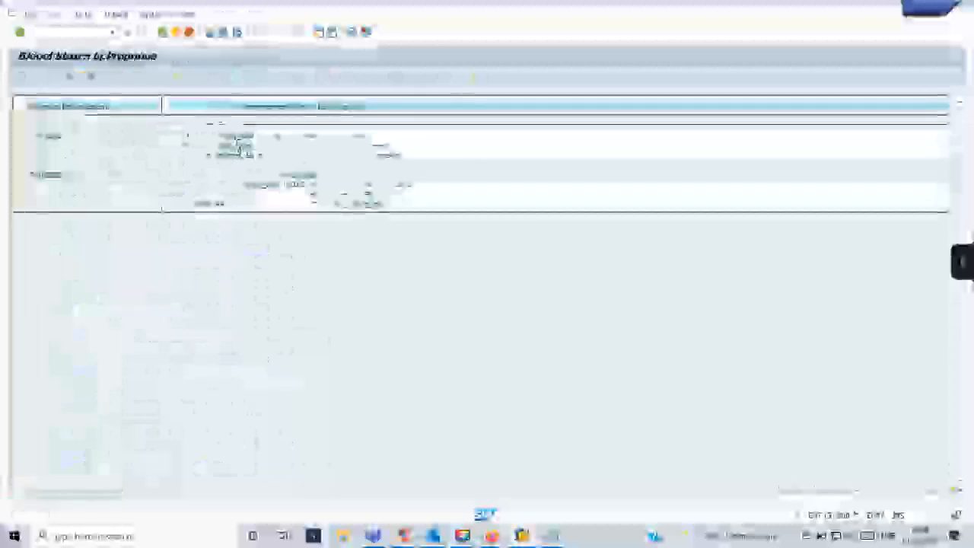
Open include FM06PE02 and mark the FORM routine's name and about nineteen code lines.
double_click(238, 143)
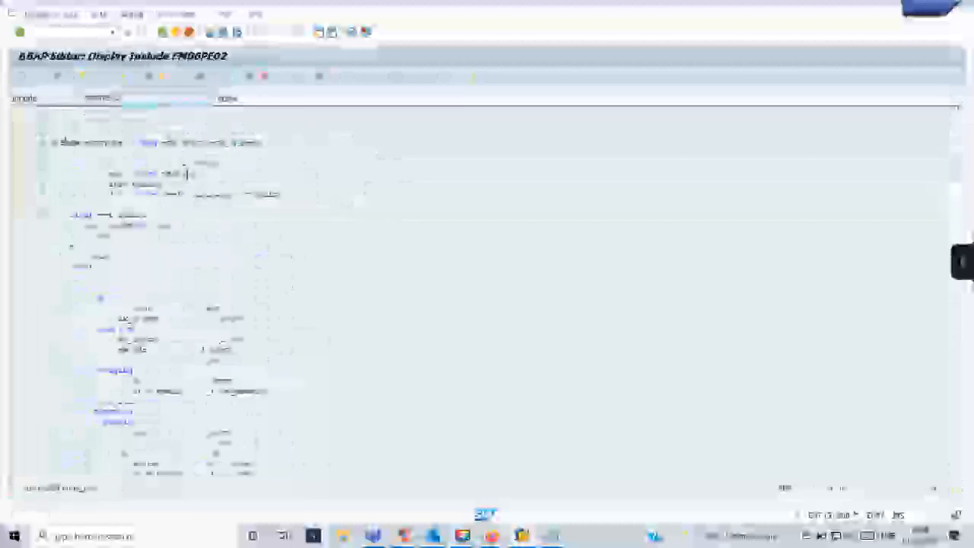
click(105, 133)
drag(84, 142, 124, 143)
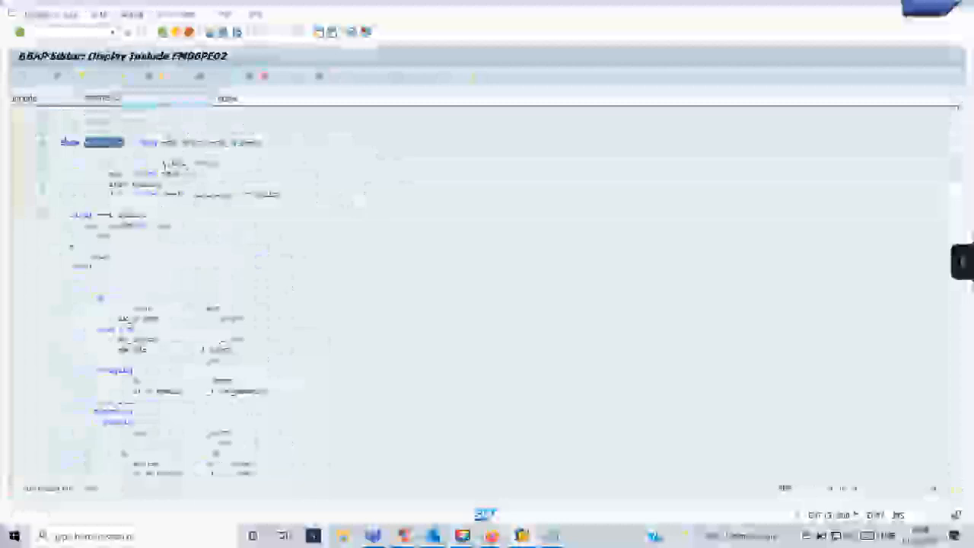
click(127, 177)
click(77, 214)
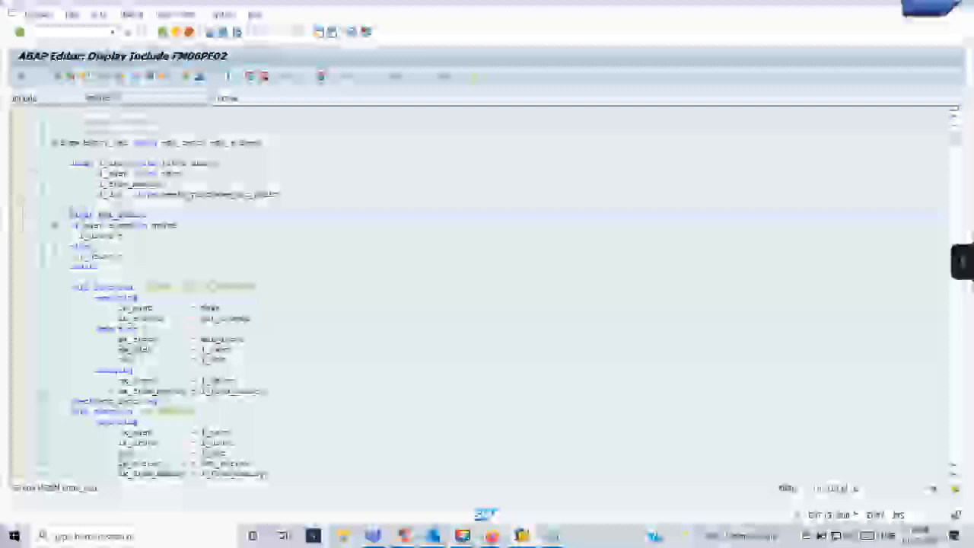
scroll(305, 289, down, 10)
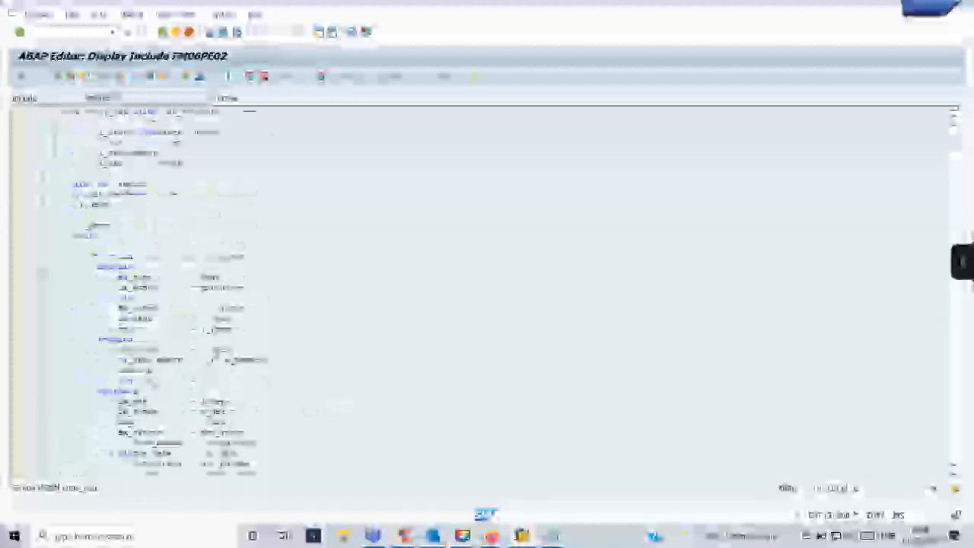
drag(76, 256, 371, 444)
scroll(372, 444, down, 2)
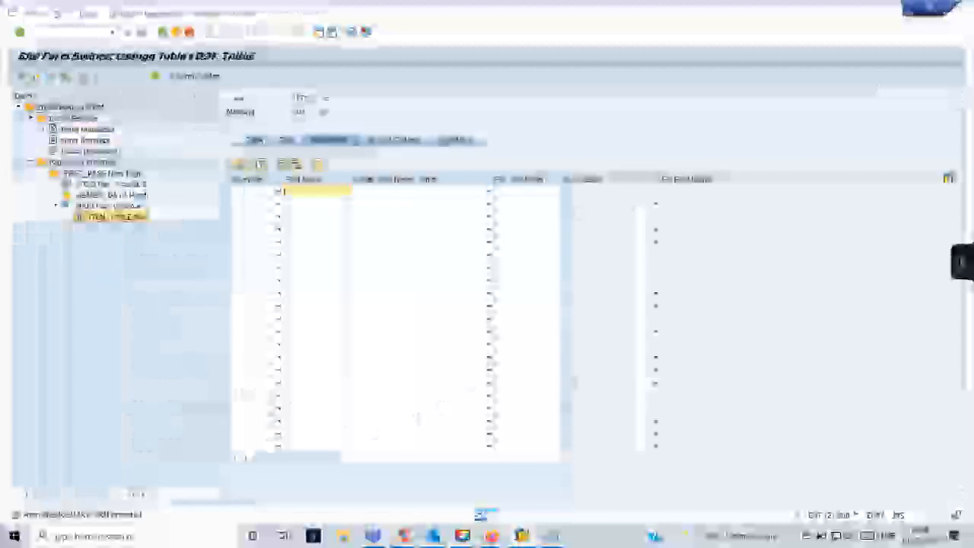
Expand the ITEM_TABLE header and line nodes in the form tree and open cell %CELL2.
click(67, 217)
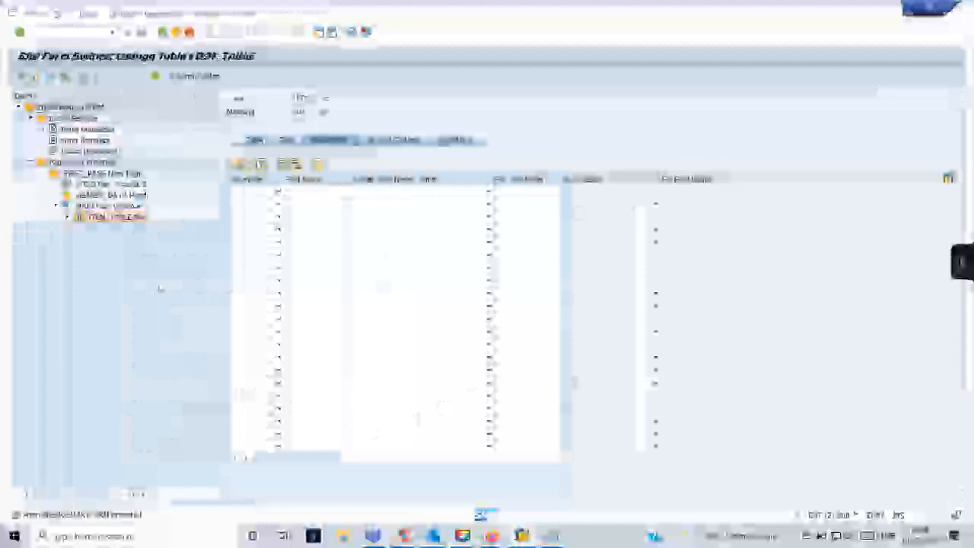
click(67, 217)
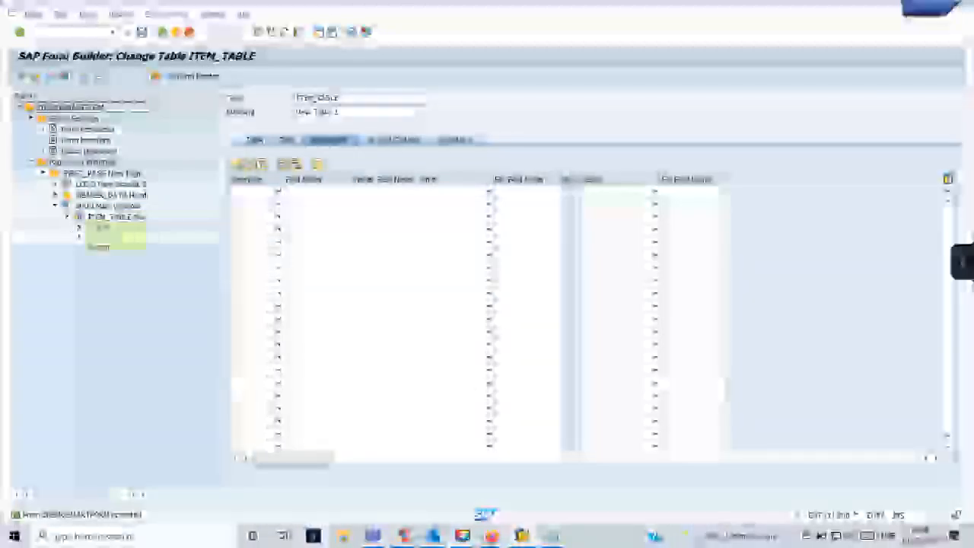
click(79, 228)
click(91, 238)
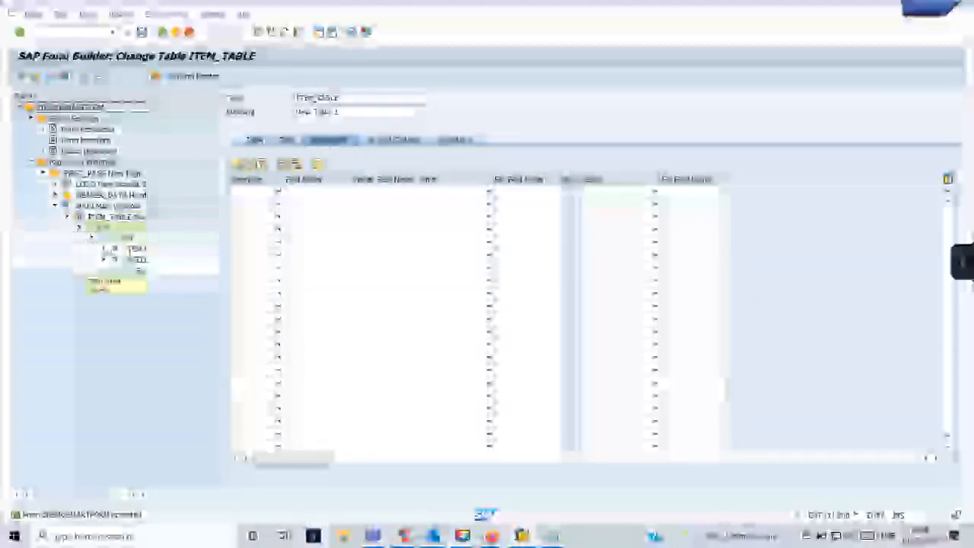
double_click(131, 249)
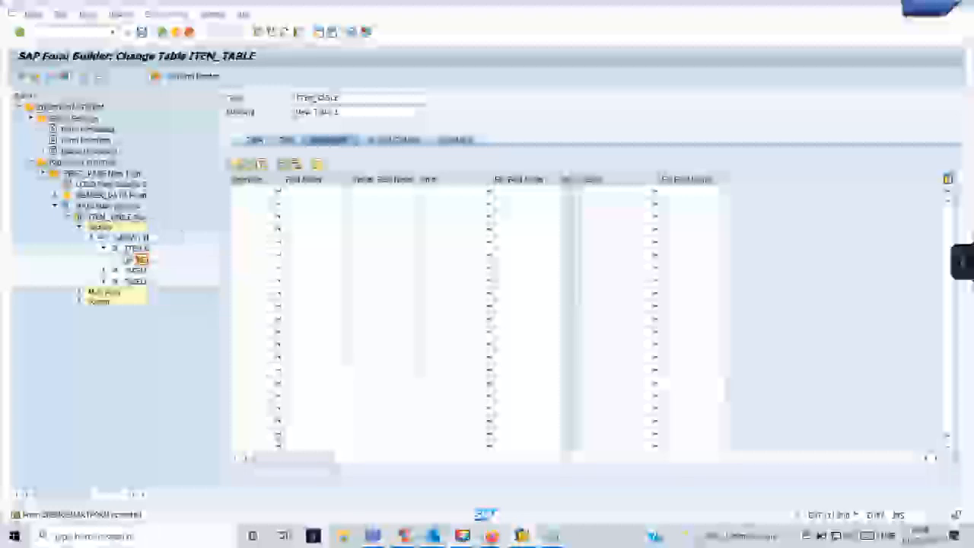
click(103, 271)
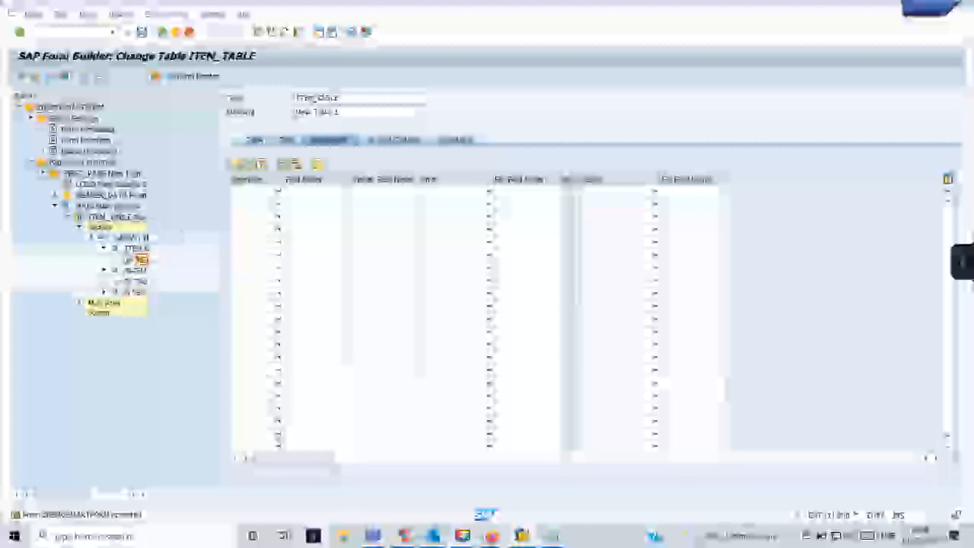
click(134, 270)
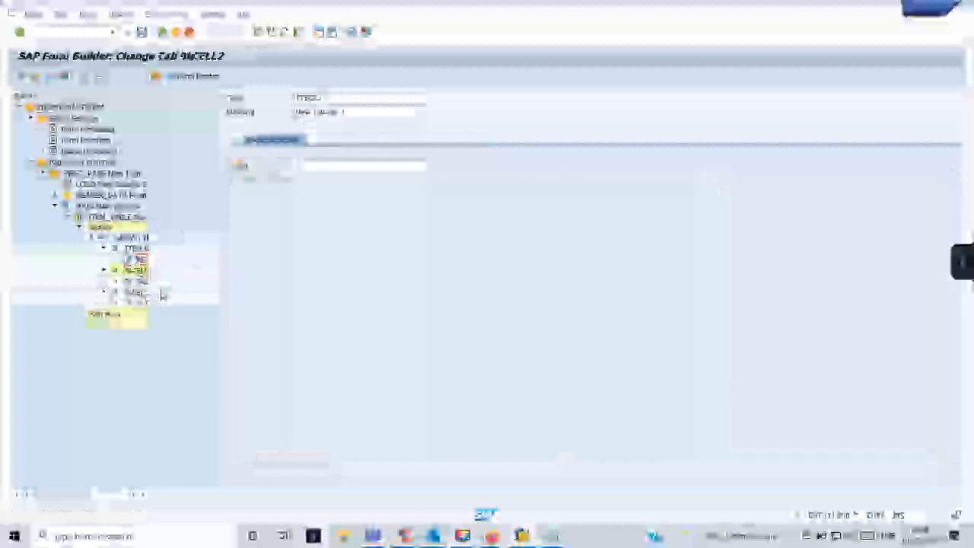
Rename the second cell MATER_name and the third cell MATERIAL_NUMBER, then activate the form.
click(297, 96)
text(MATER)
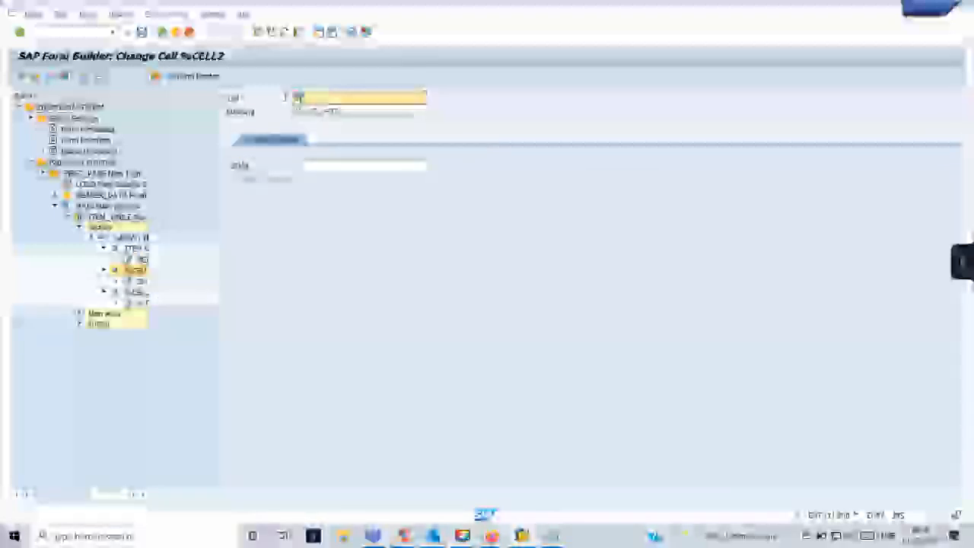
text(_name)
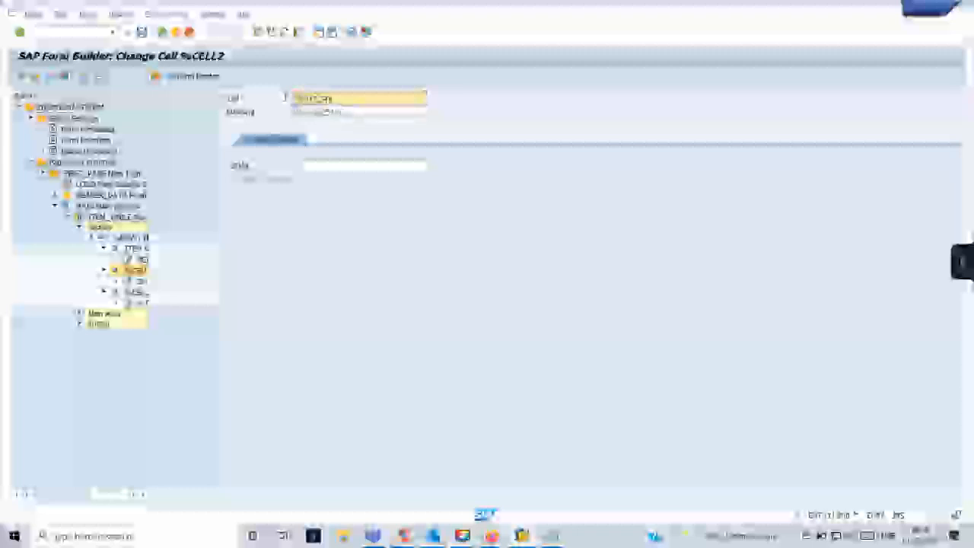
click(136, 292)
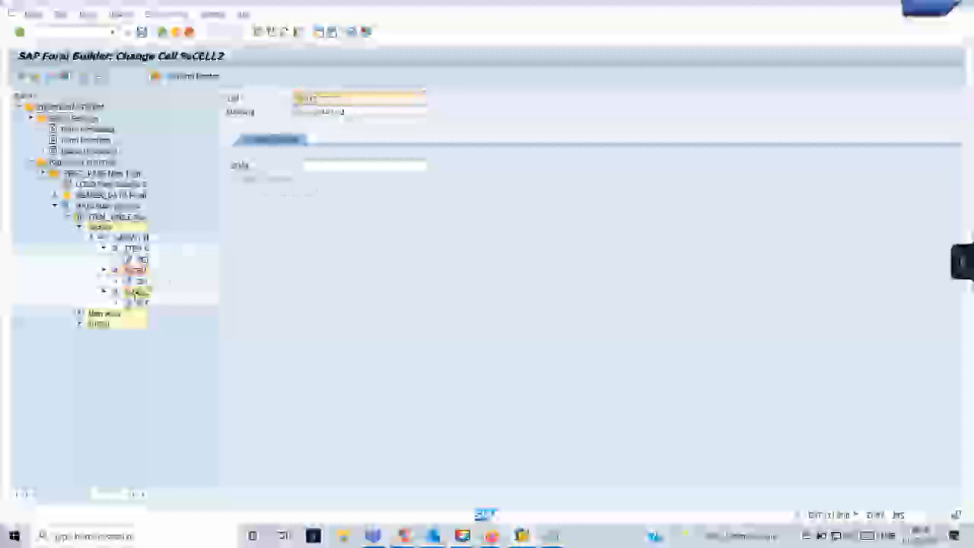
click(298, 99)
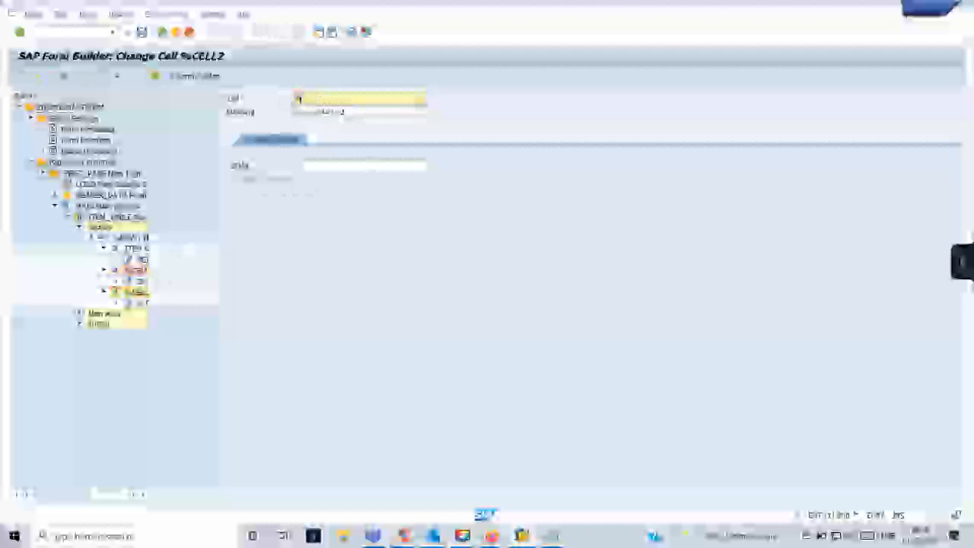
text(materia)
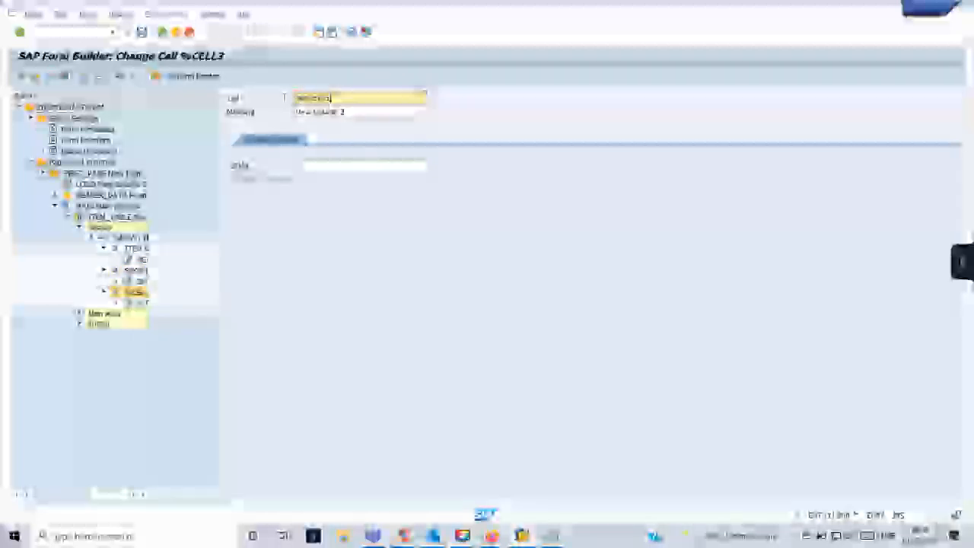
text(l_no)
text(mber)
key(Return)
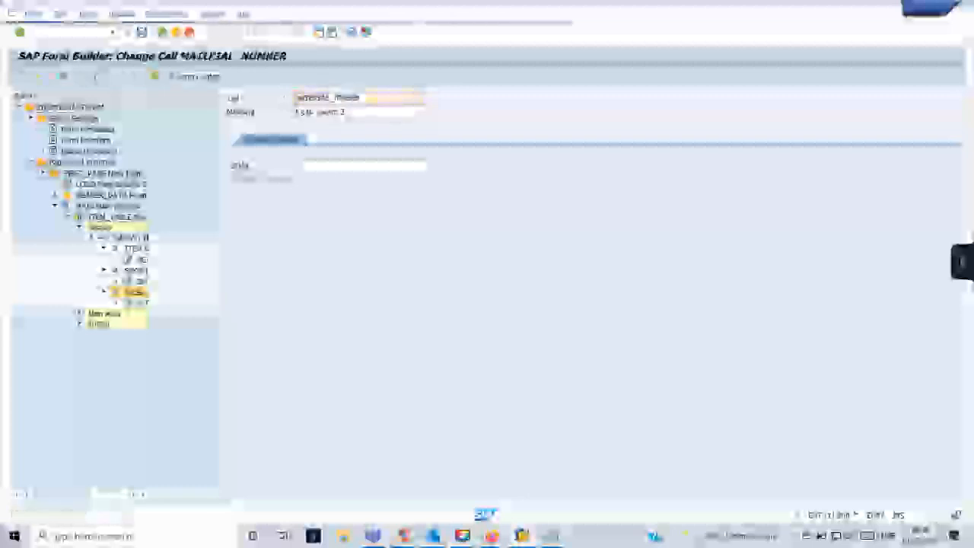
click(58, 78)
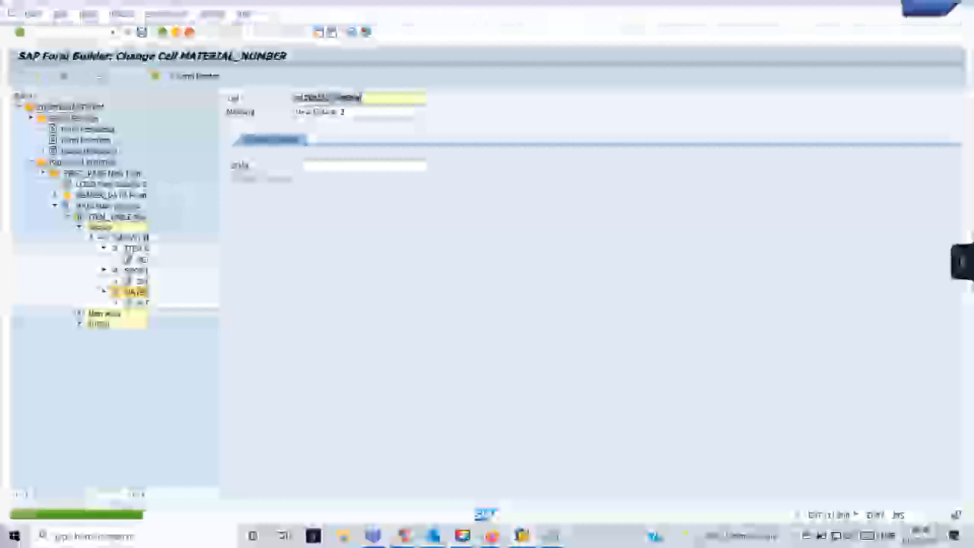
Start the SMARTFORMS transaction in a new session with /osmartforms to test the form.
click(71, 33)
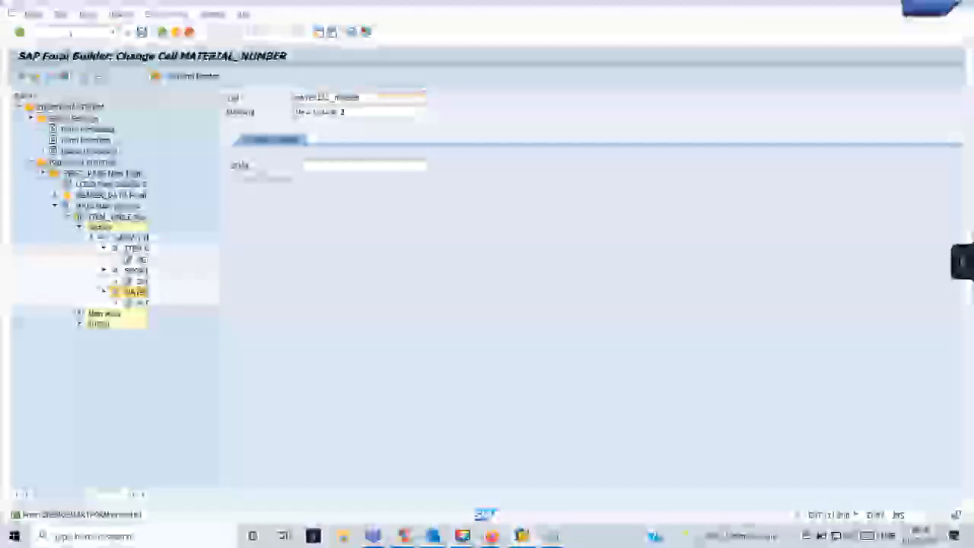
text(/osmartforms)
key(Return)
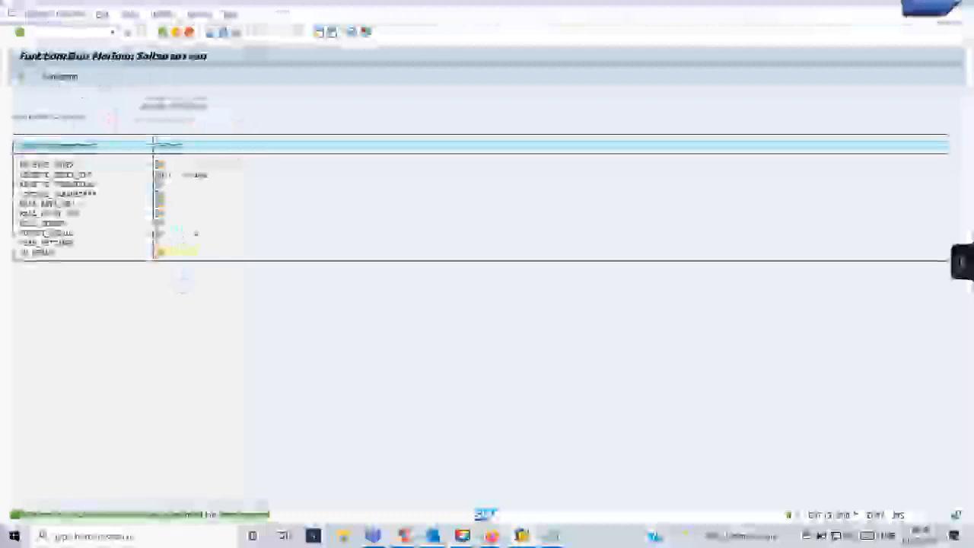
Execute the function module test, view the print preview, then return to the Form Builder with F3.
click(24, 77)
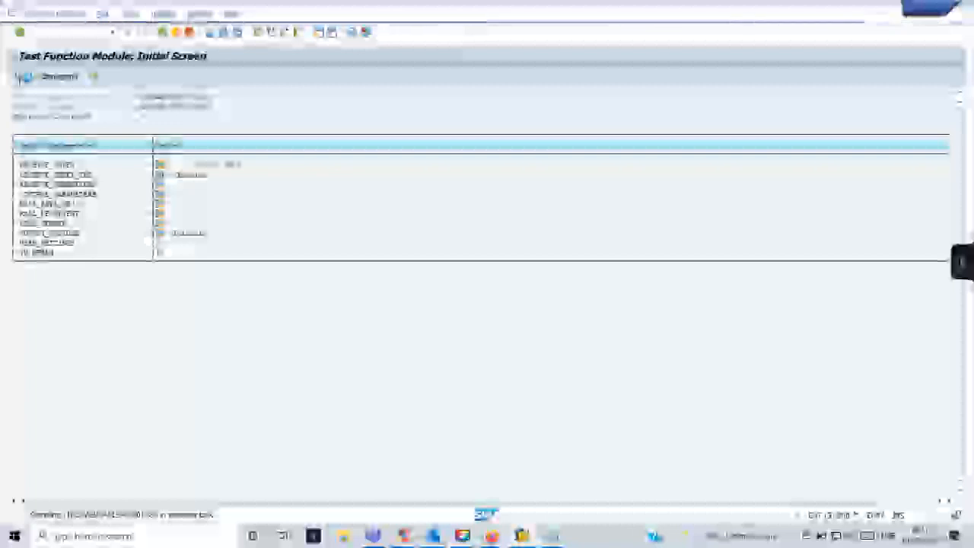
click(24, 77)
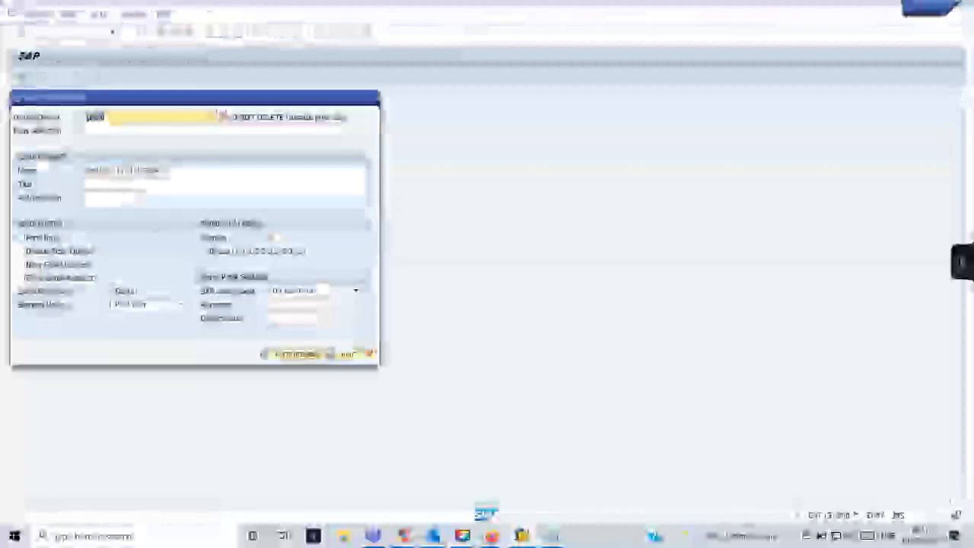
click(293, 355)
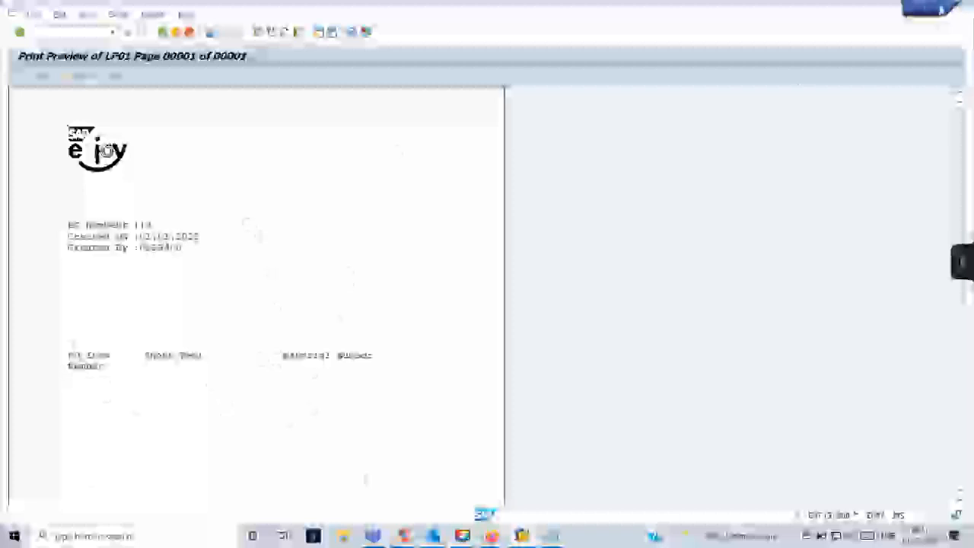
key(F3)
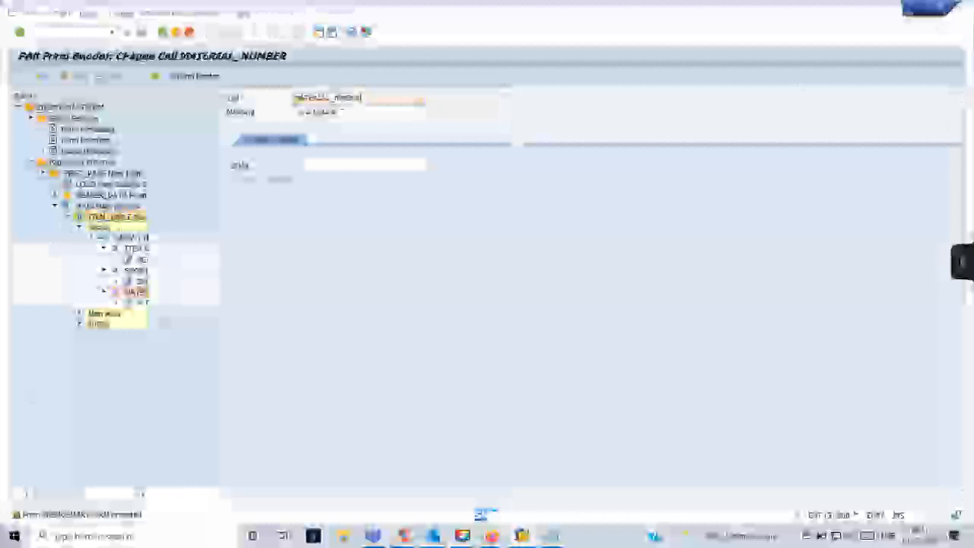
Open ITEM_TABLE's table layout page and enlarge the table painter view.
double_click(117, 217)
click(953, 140)
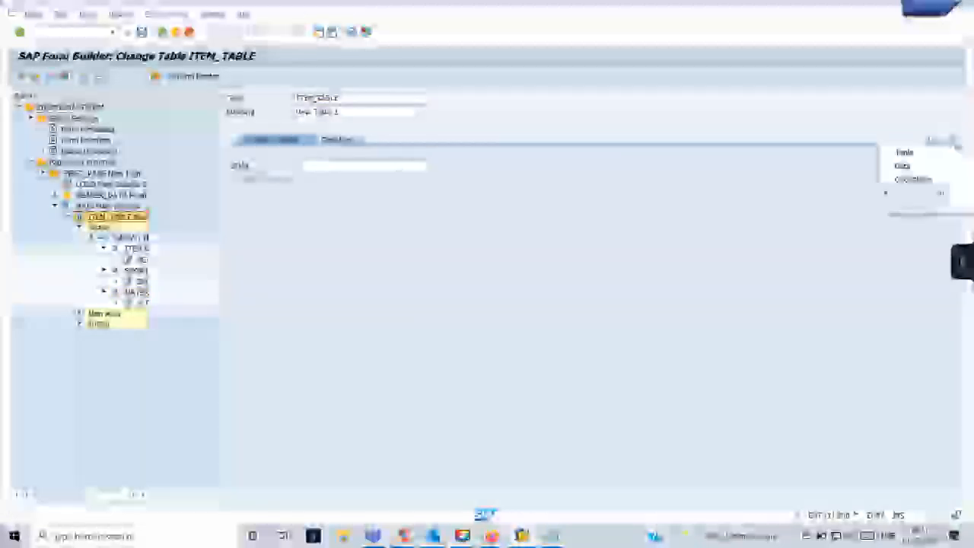
click(929, 152)
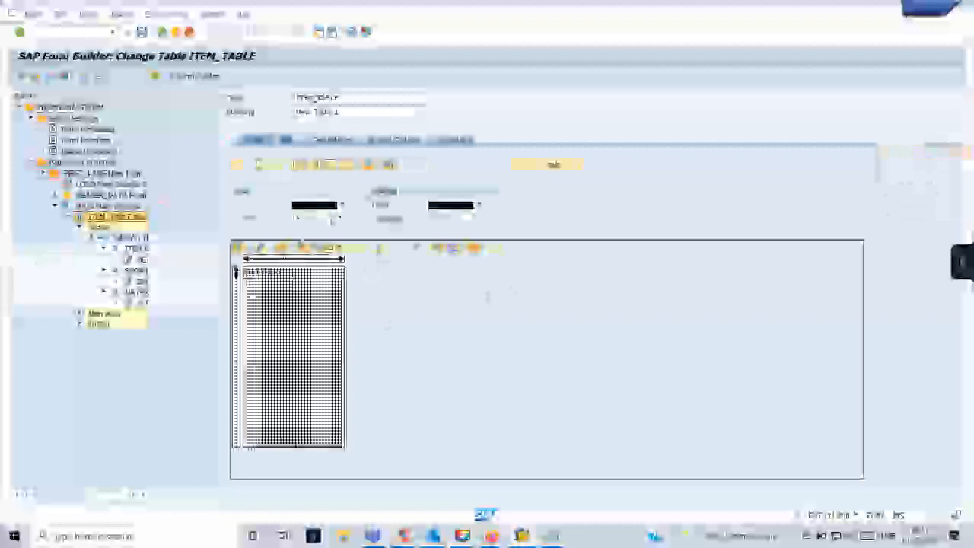
click(357, 247)
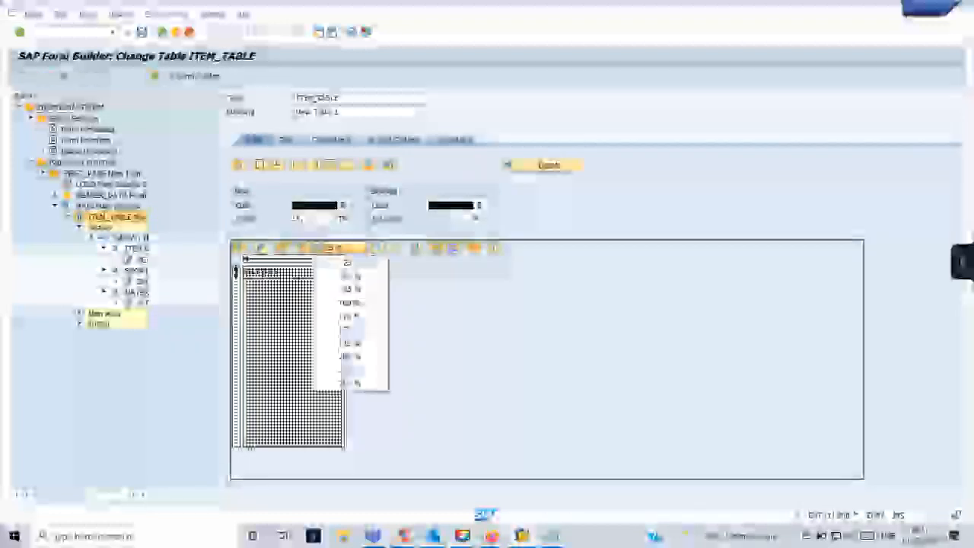
click(339, 298)
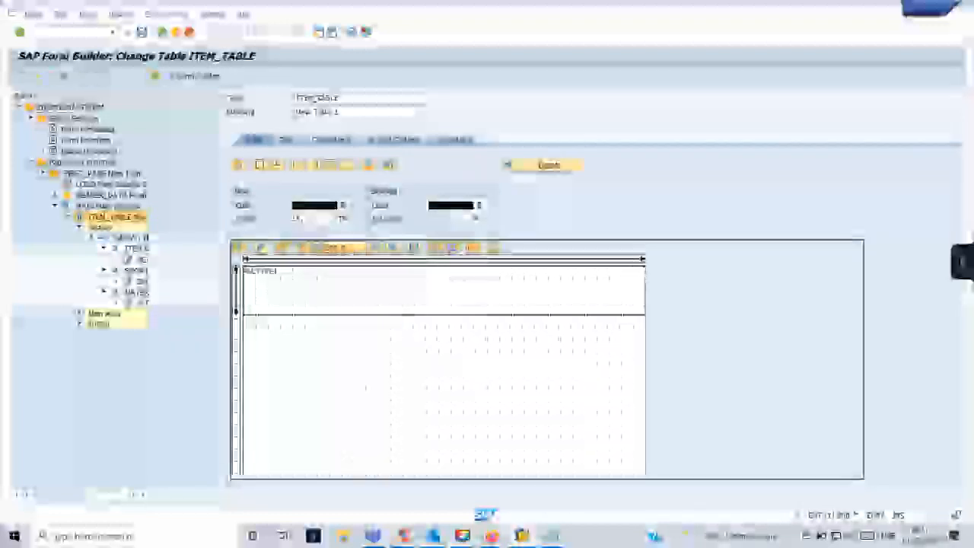
click(270, 307)
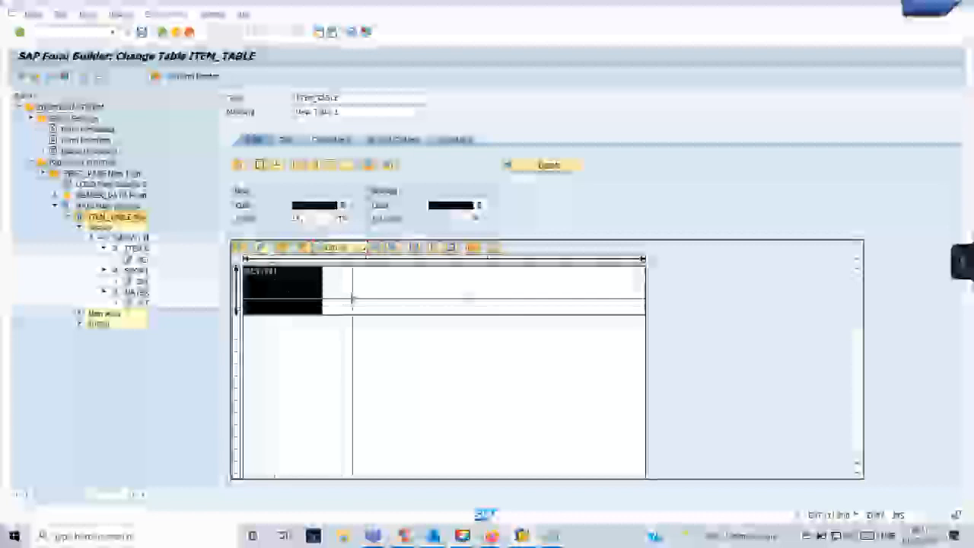
click(353, 297)
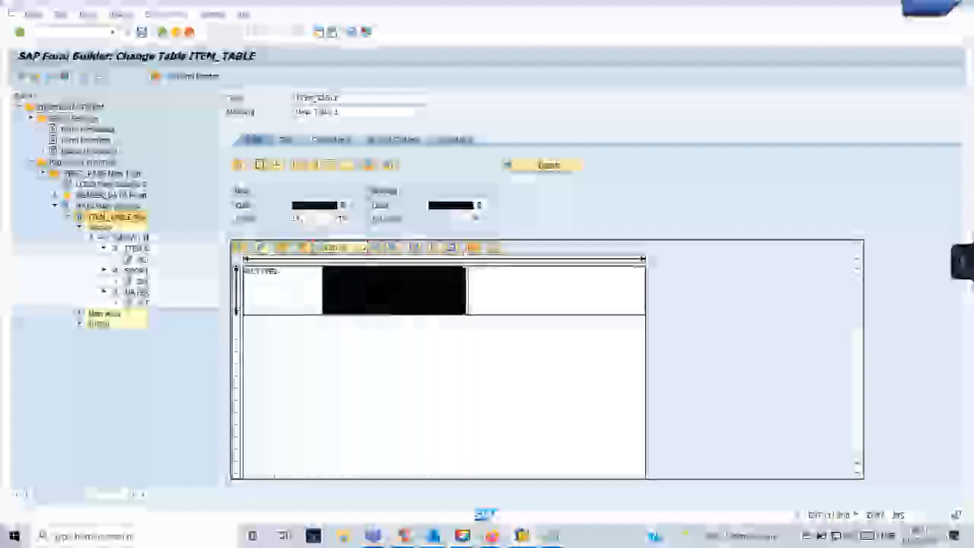
click(472, 250)
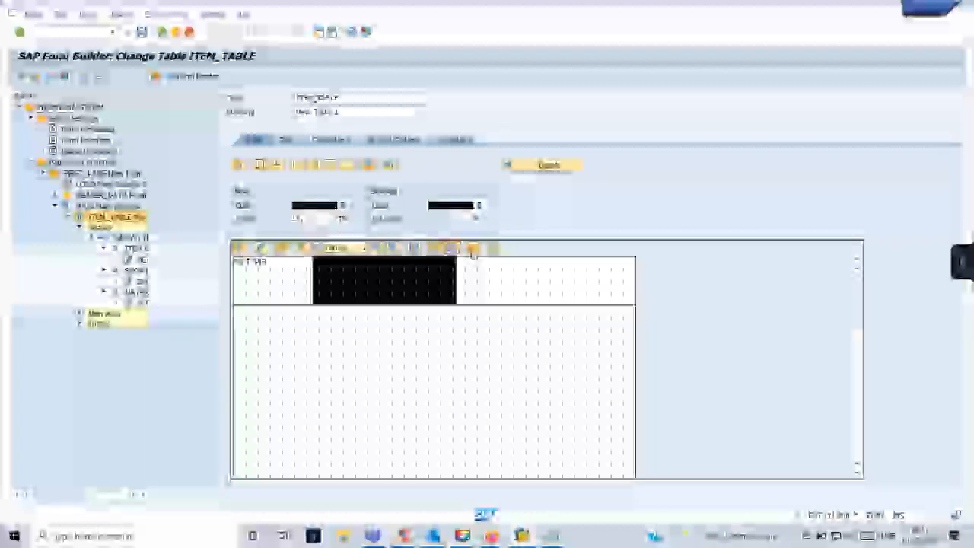
click(449, 249)
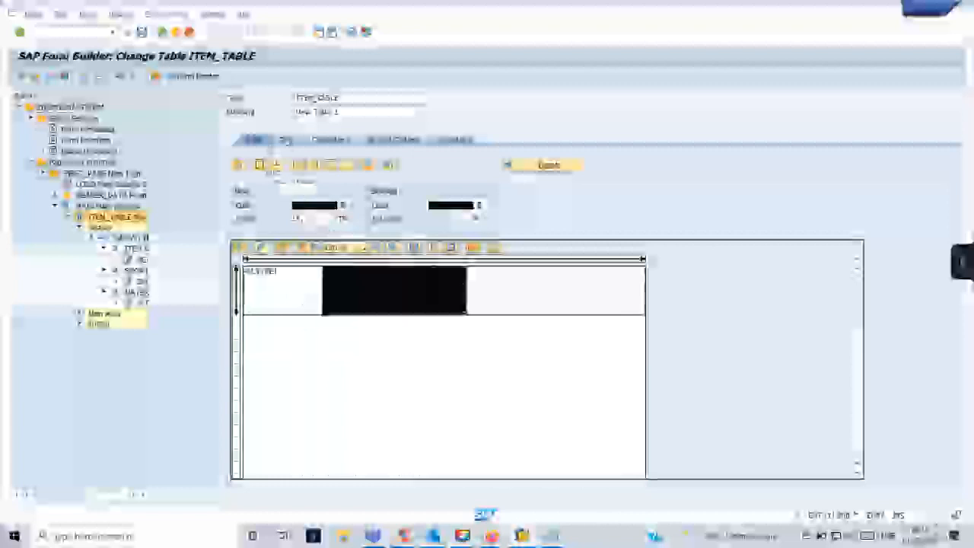
Drag the first column divider to widen the first column, then show the column widths in detail.
click(526, 300)
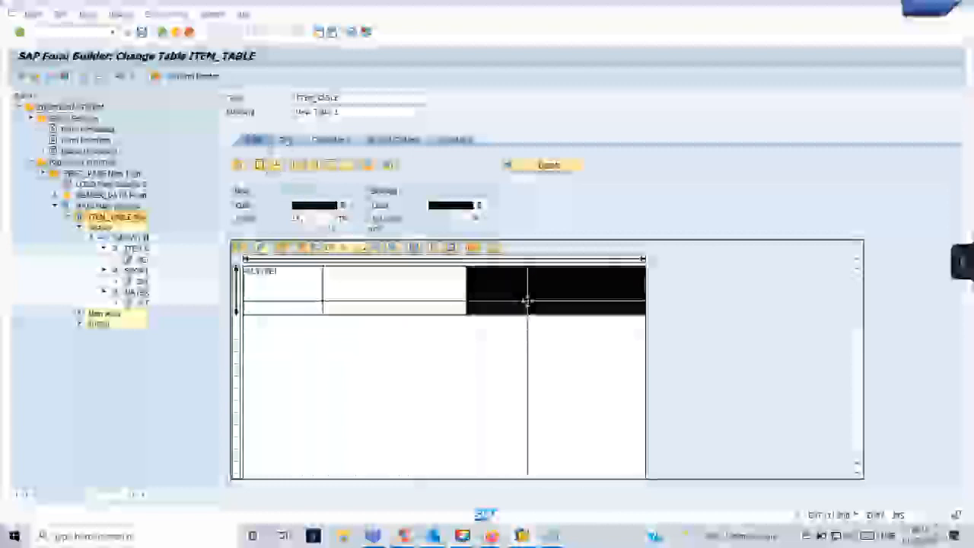
click(631, 290)
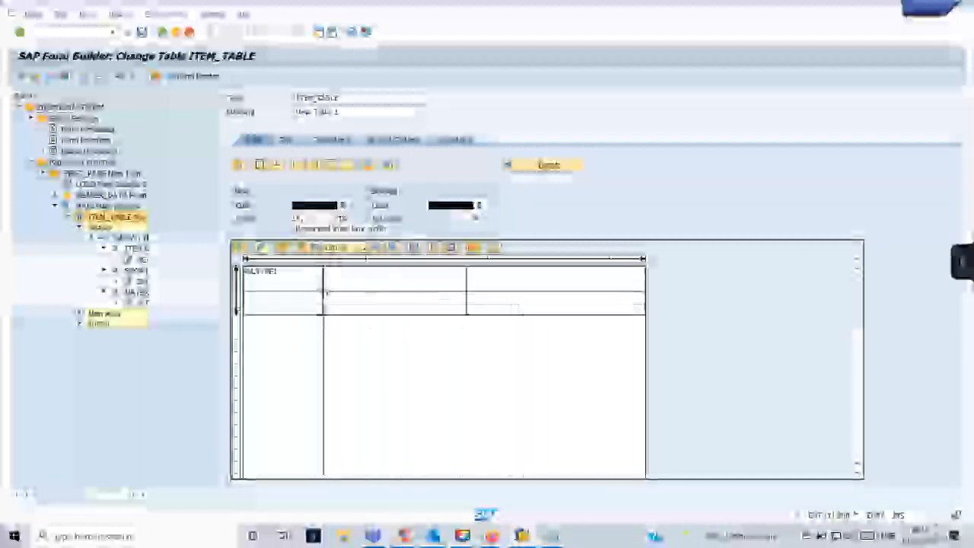
drag(324, 292, 340, 289)
click(521, 536)
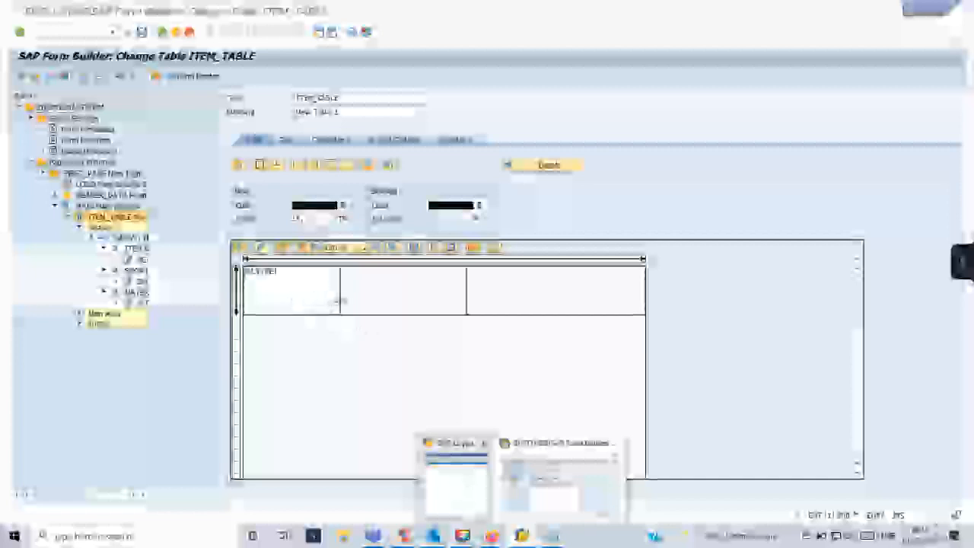
drag(340, 301, 346, 300)
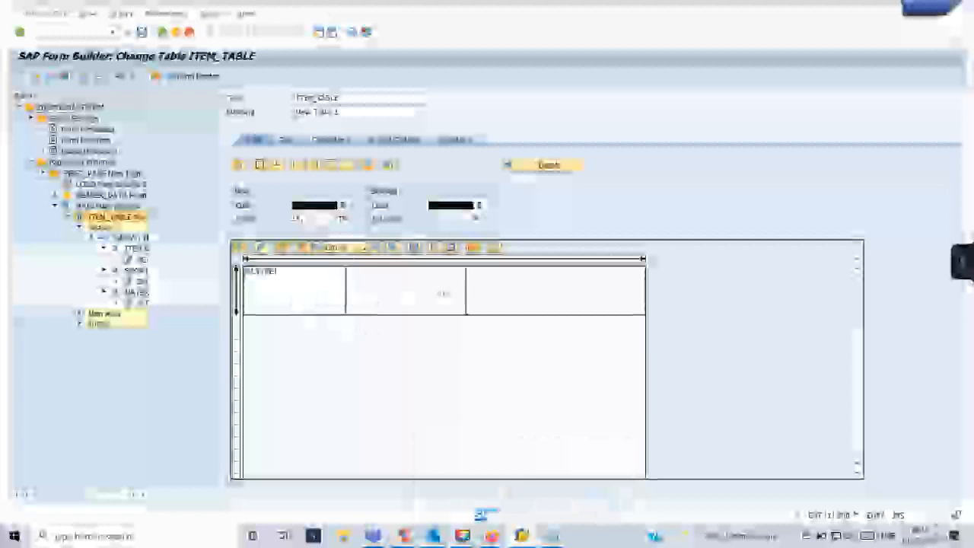
drag(466, 294, 513, 296)
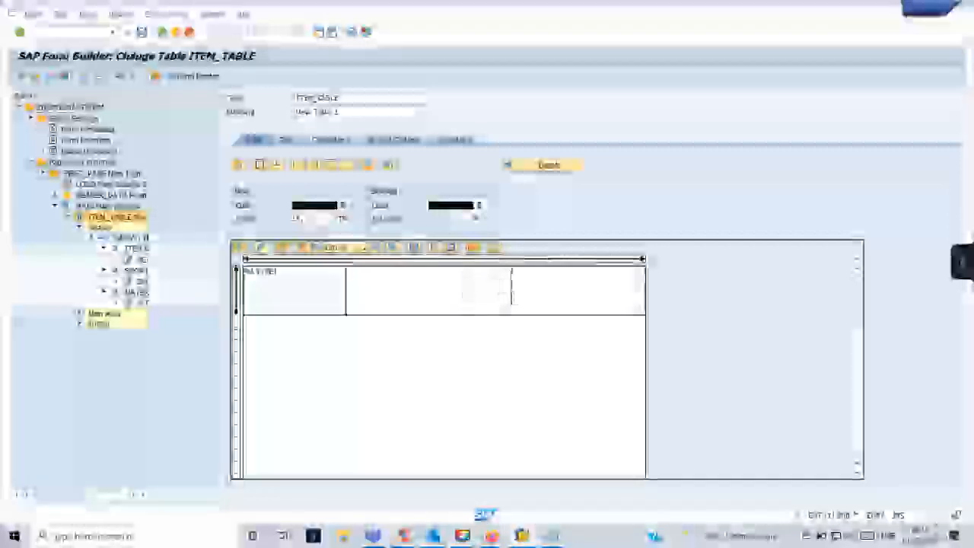
click(534, 167)
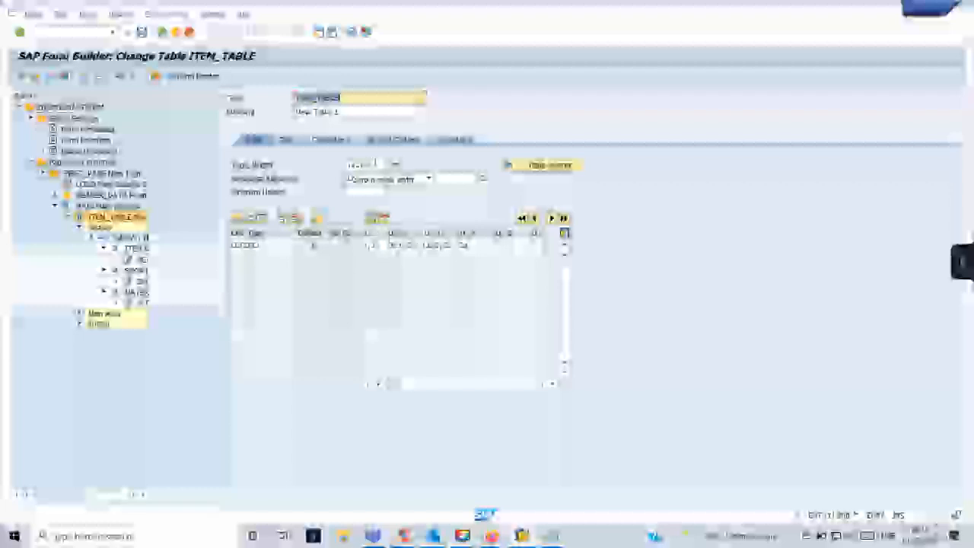
Correct the ITEM_TABLE line's column width values and save the form.
click(381, 245)
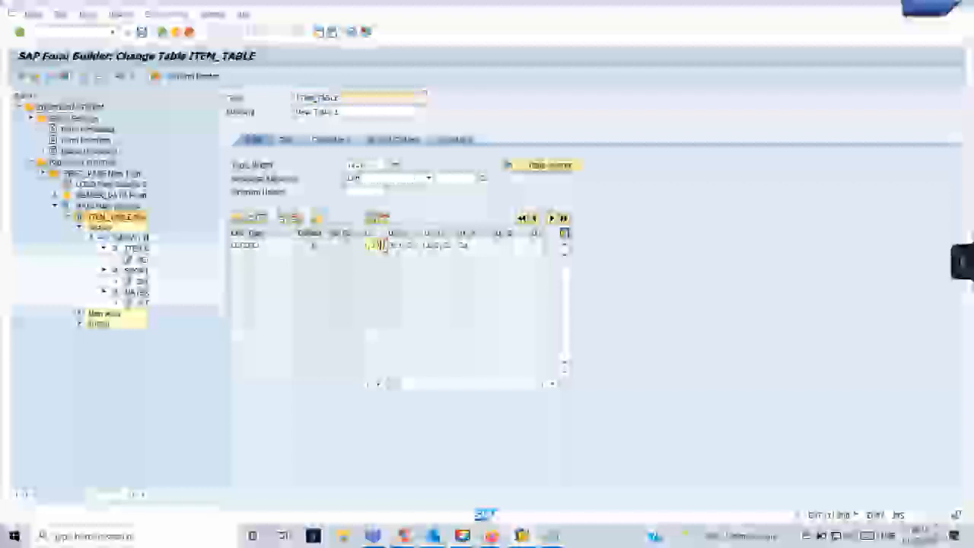
key(BackSpace)
drag(419, 246, 395, 247)
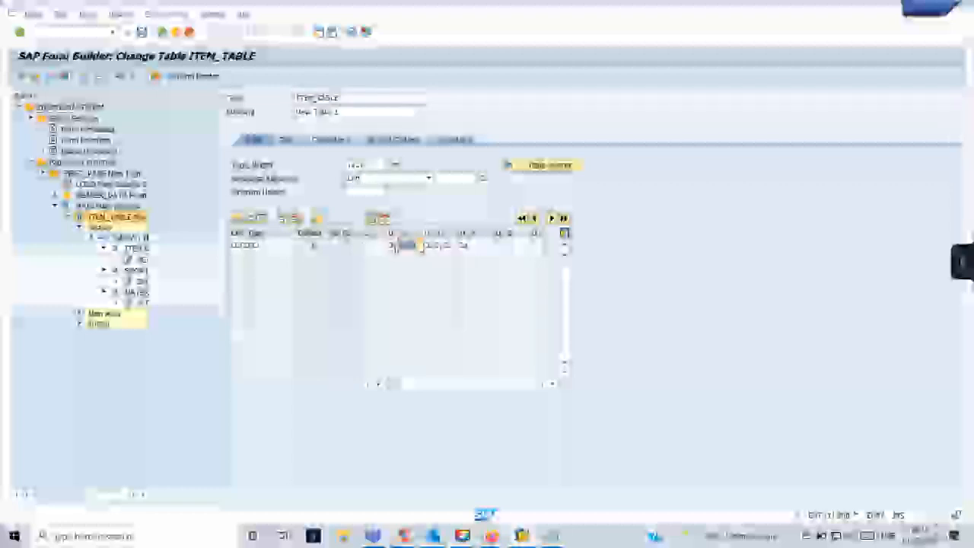
key(BackSpace)
drag(454, 246, 439, 247)
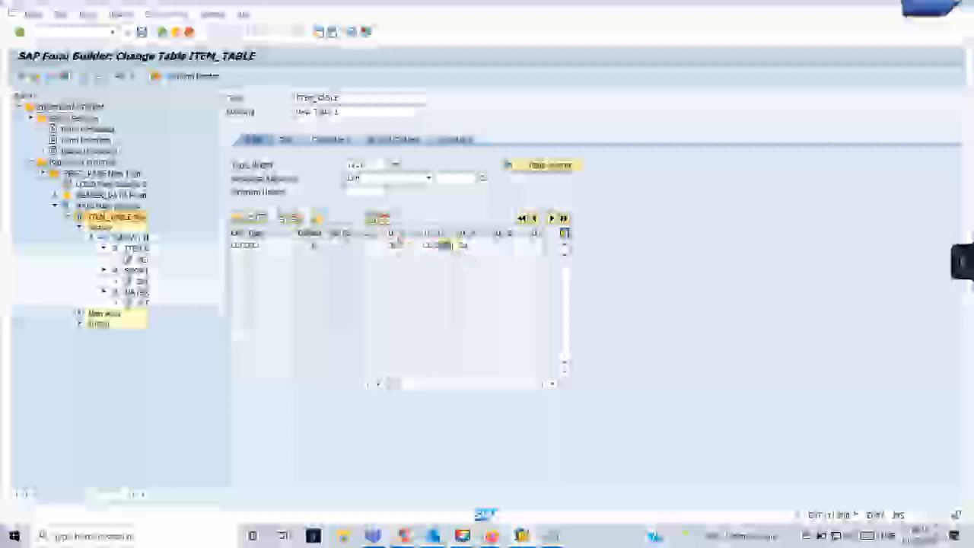
key(BackSpace)
key(Return)
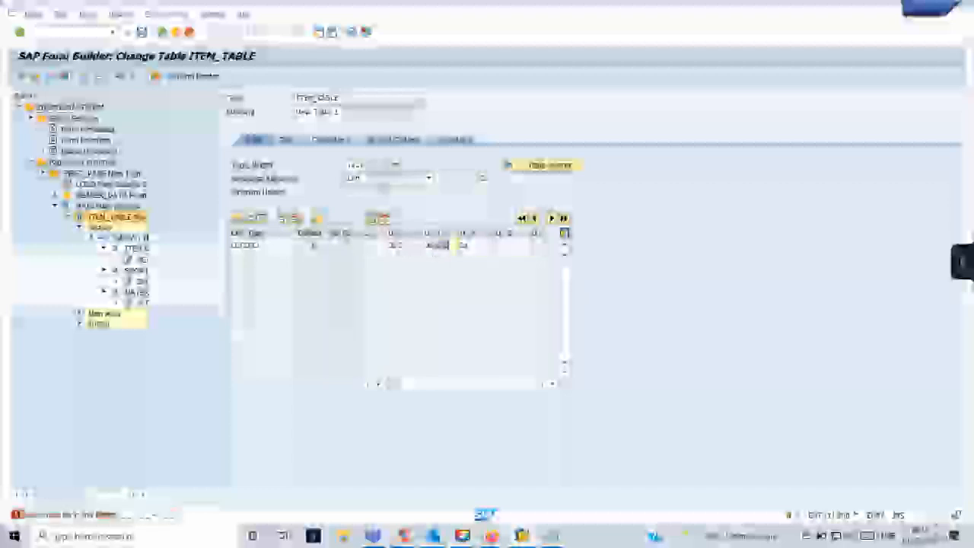
key(BackSpace)
key(Return)
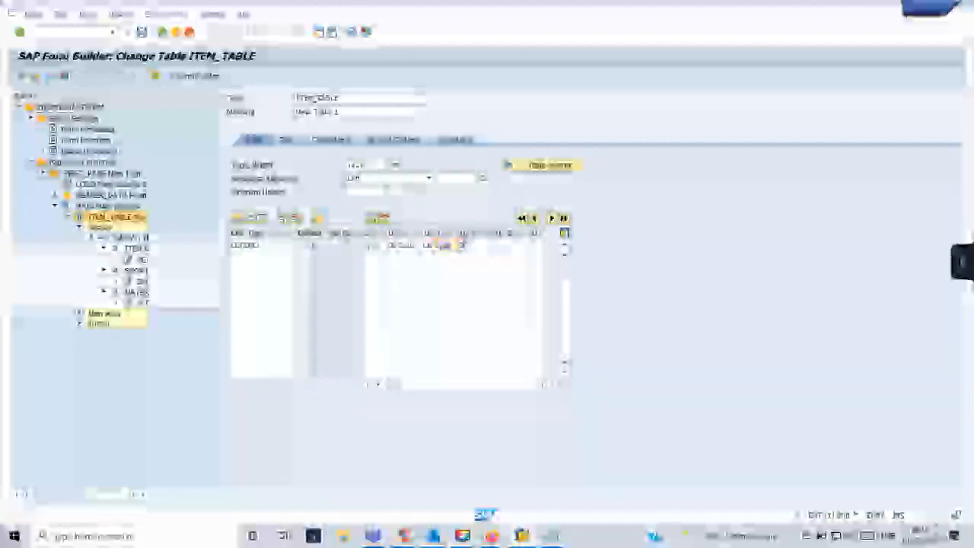
click(144, 31)
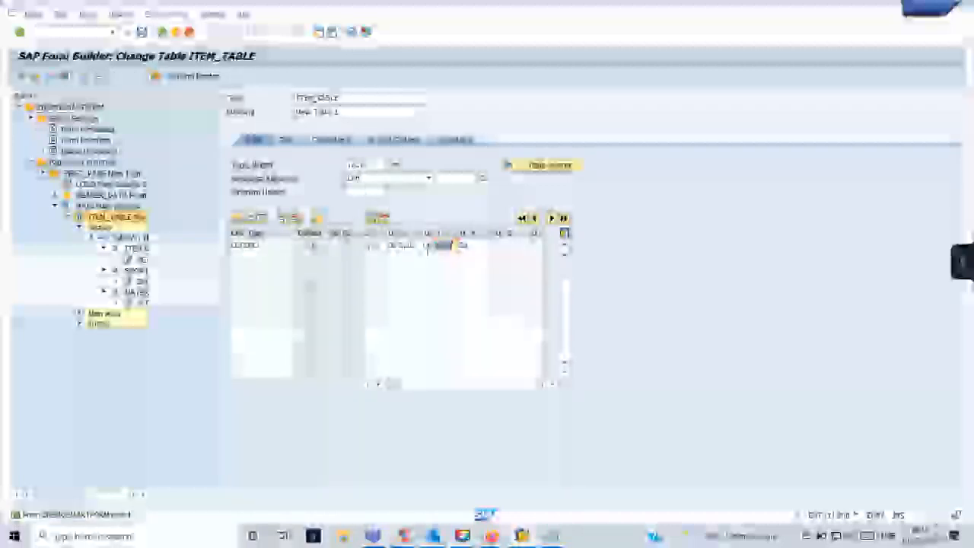
Save and check the form, open the graphical table painter, then start a new session with /ose.
click(450, 246)
key(Return)
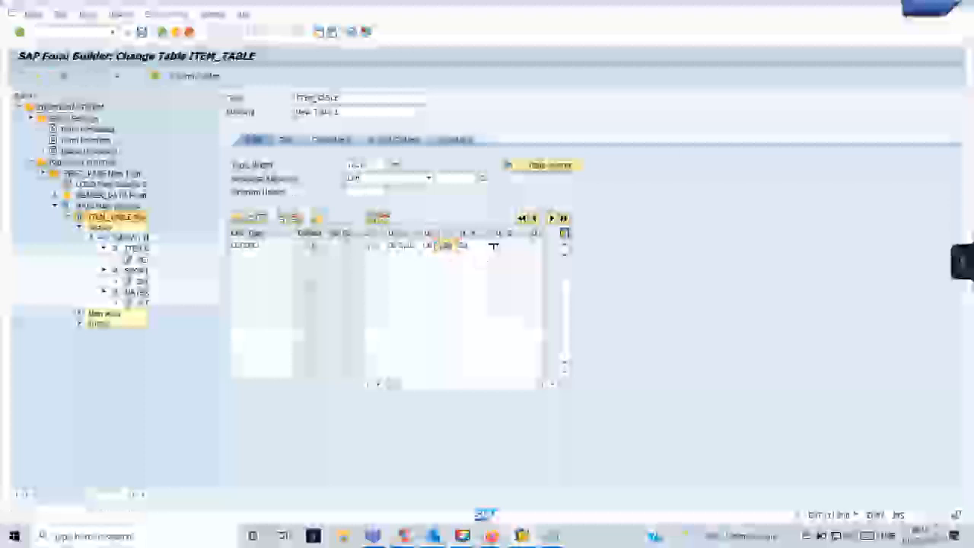
click(144, 31)
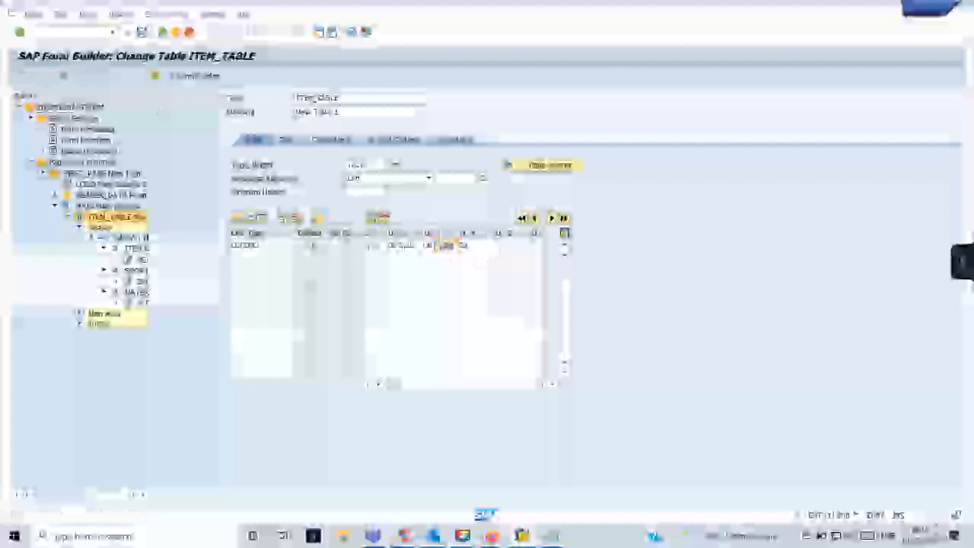
click(38, 79)
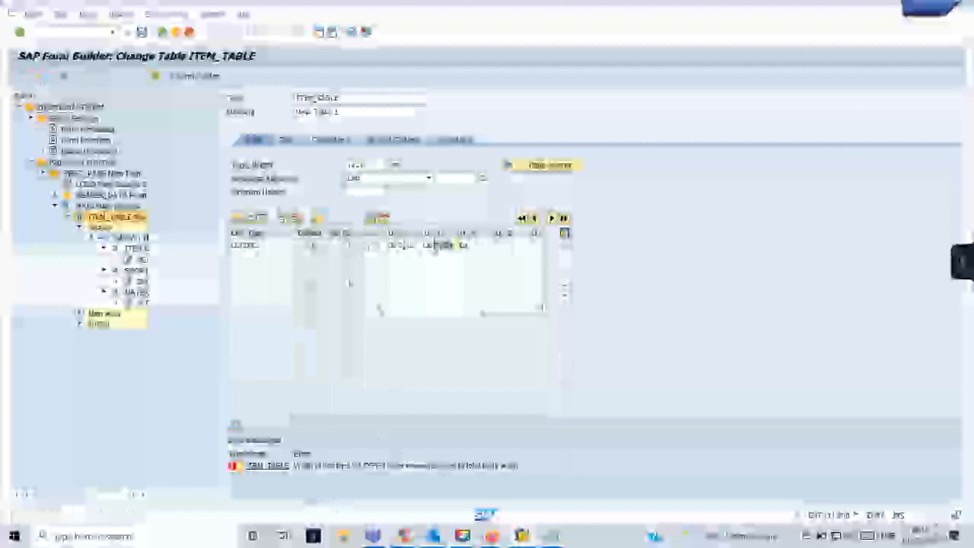
drag(384, 165, 349, 166)
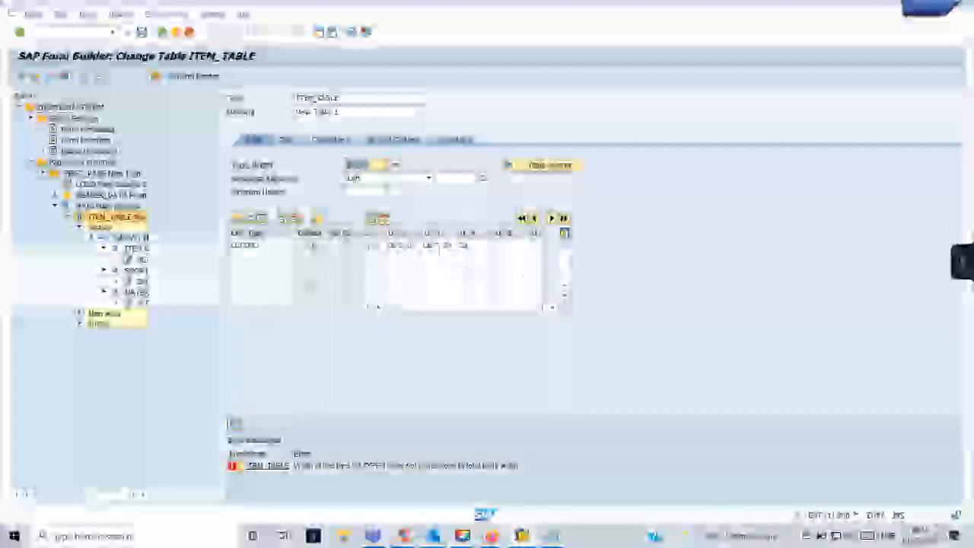
click(440, 245)
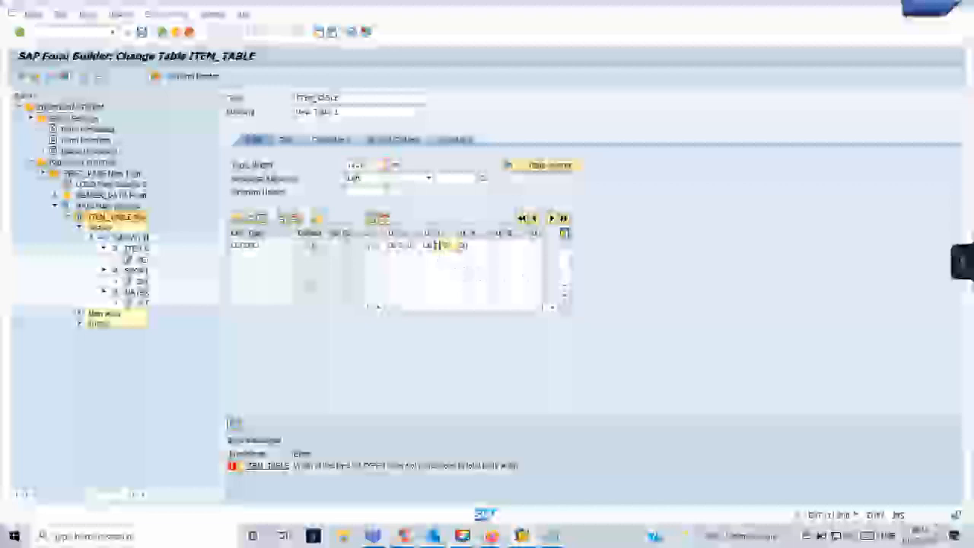
click(514, 164)
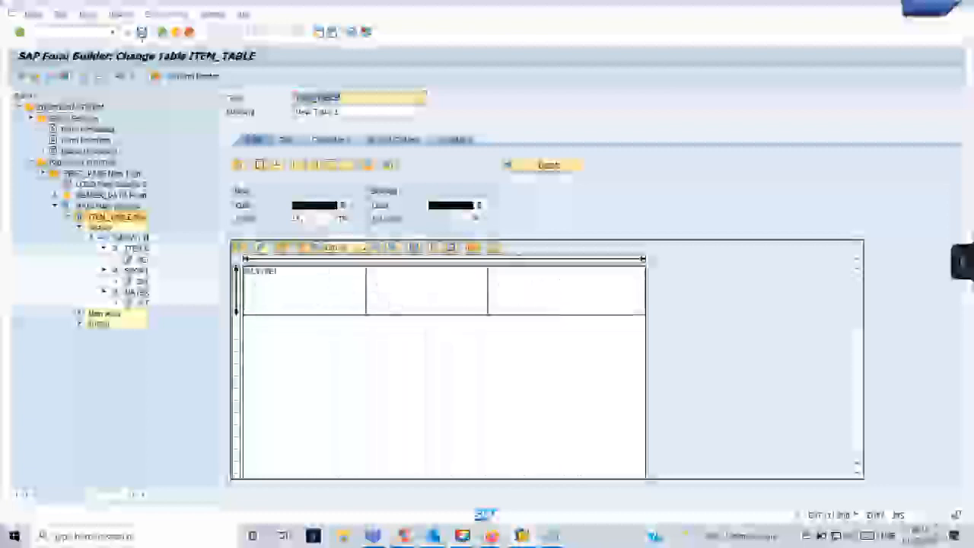
click(65, 76)
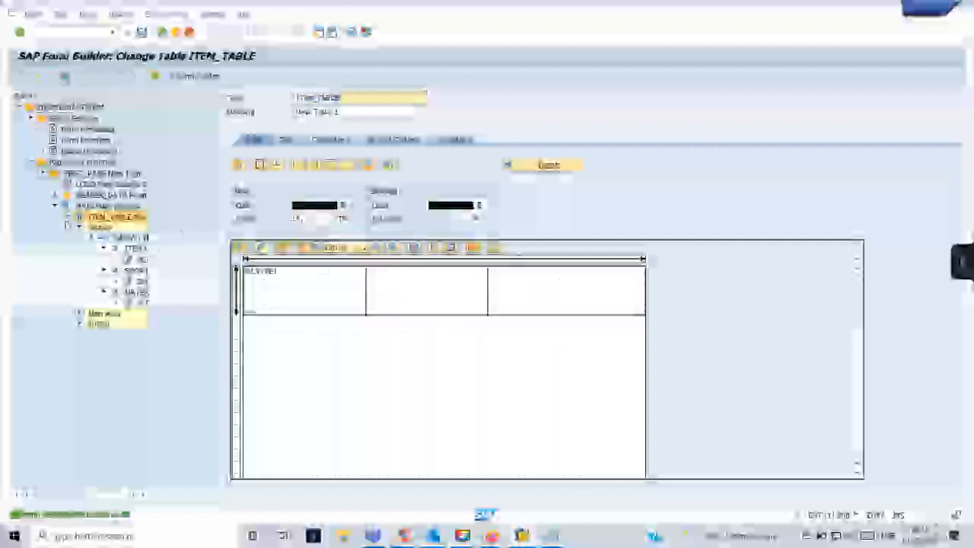
click(79, 225)
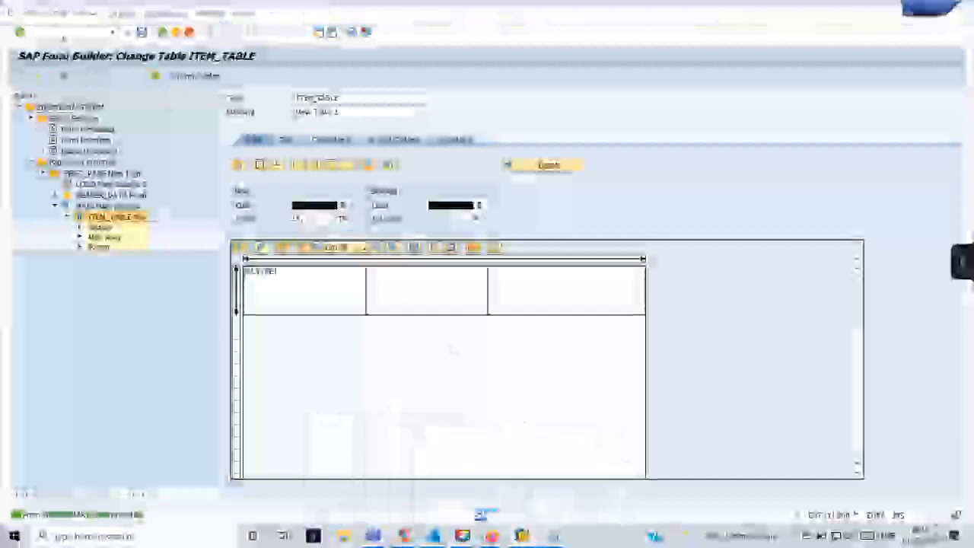
text(/ose38)
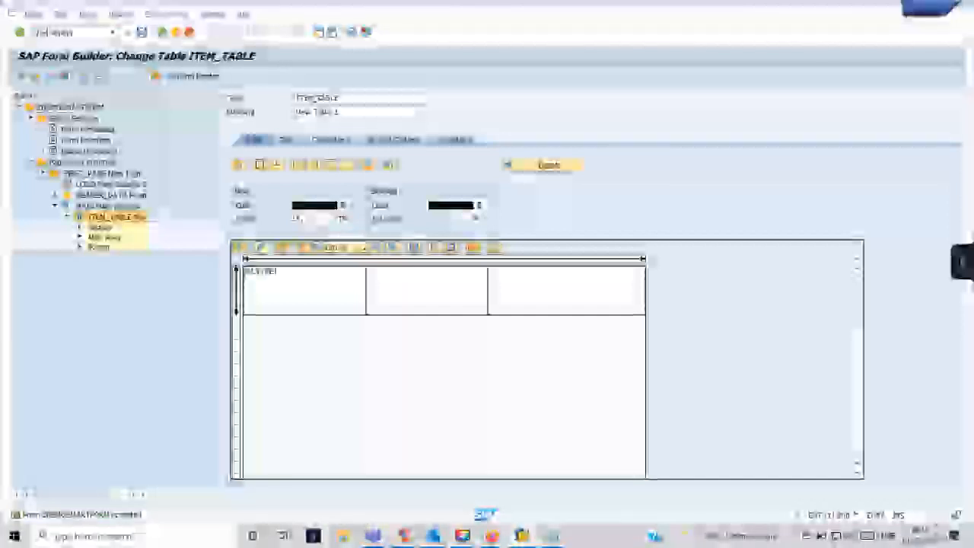
key(Return)
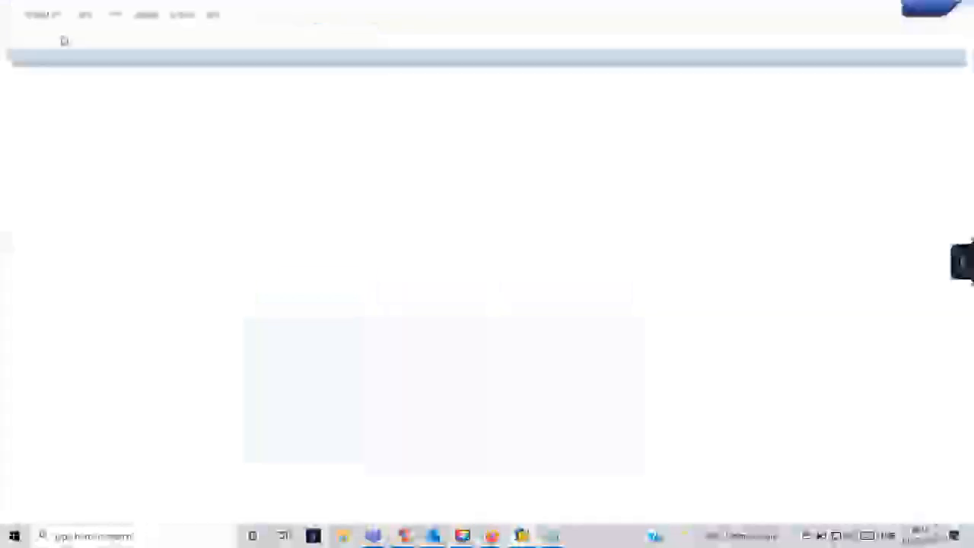
Test-run the form's function module with F8 and display its LP01 print preview.
key(F8)
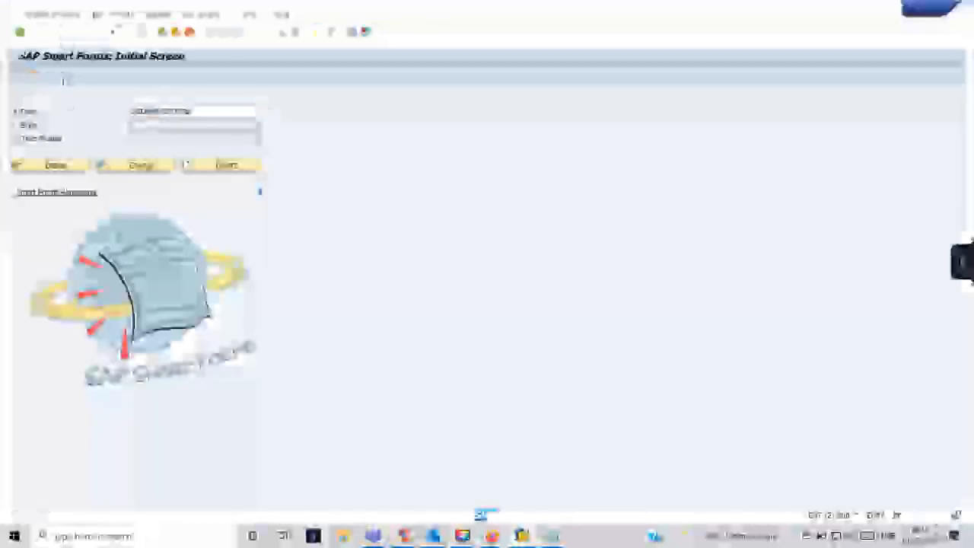
key(F8)
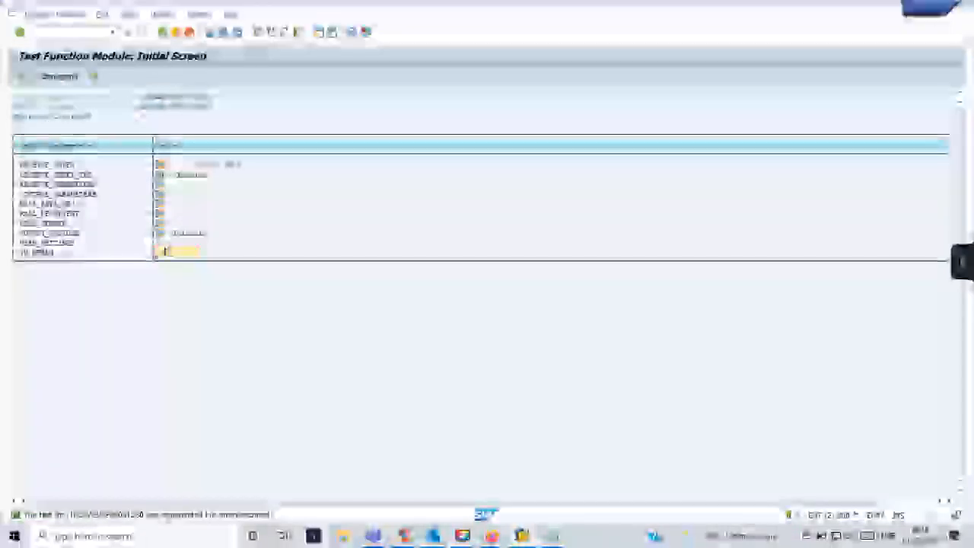
key(F8)
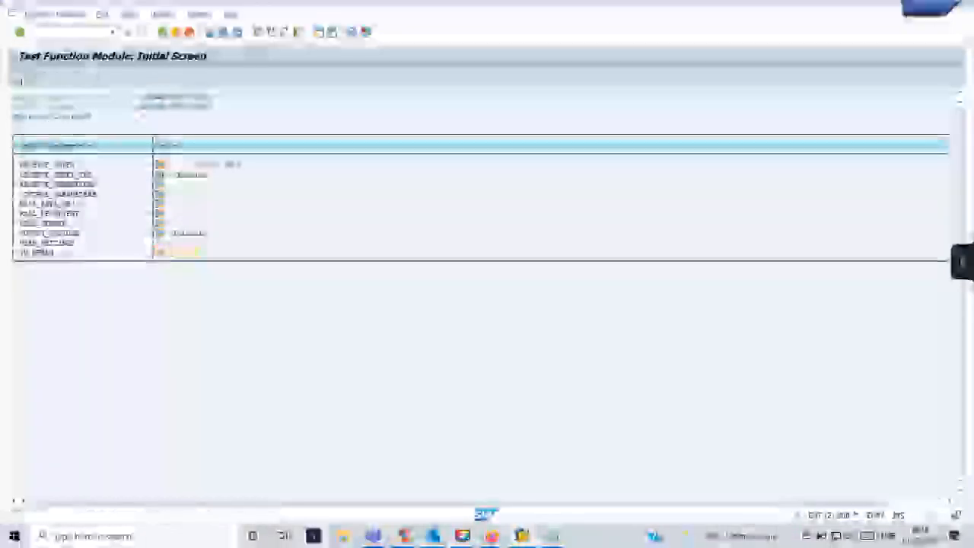
click(293, 355)
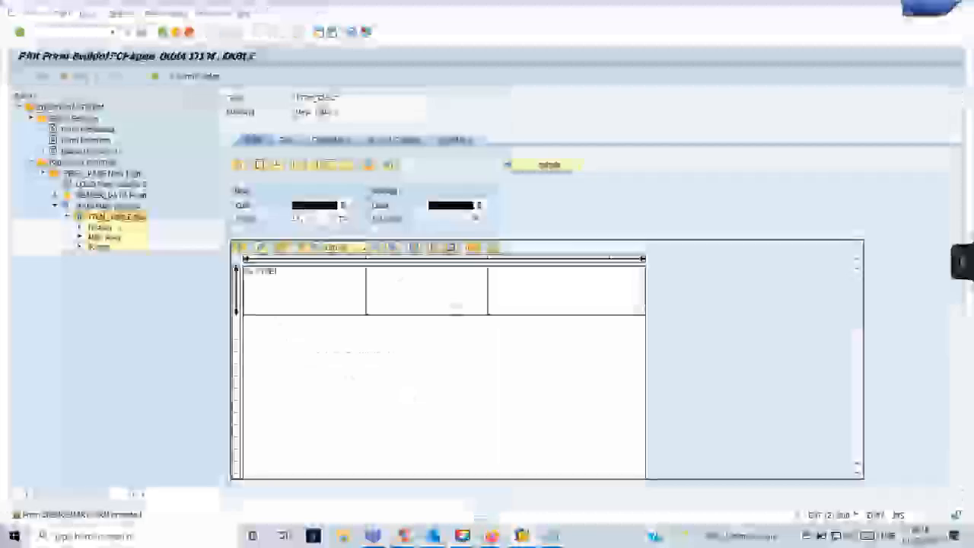
click(327, 298)
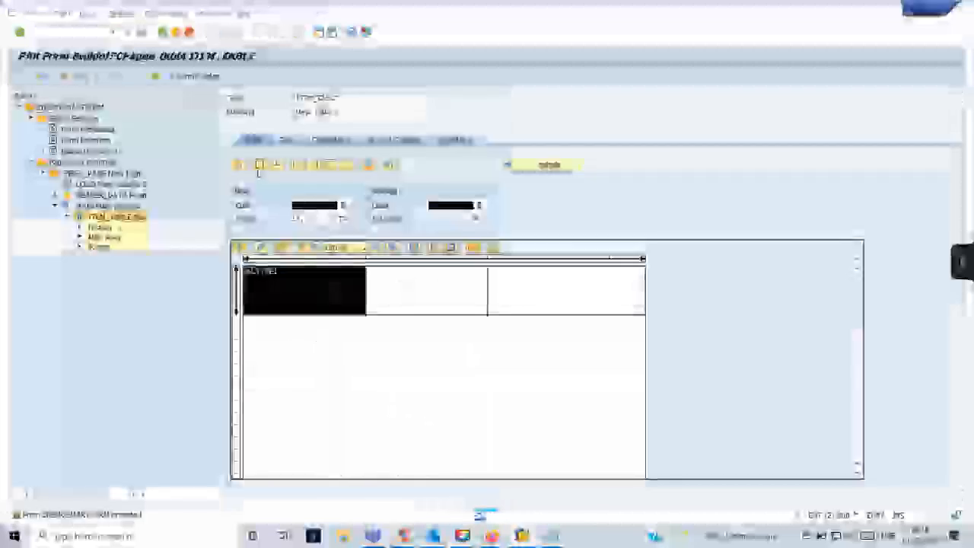
click(315, 380)
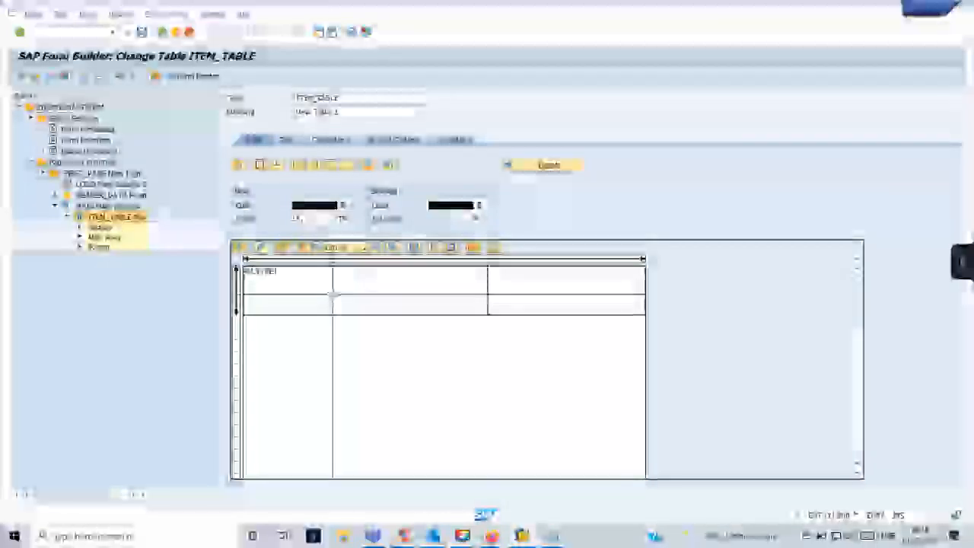
click(333, 295)
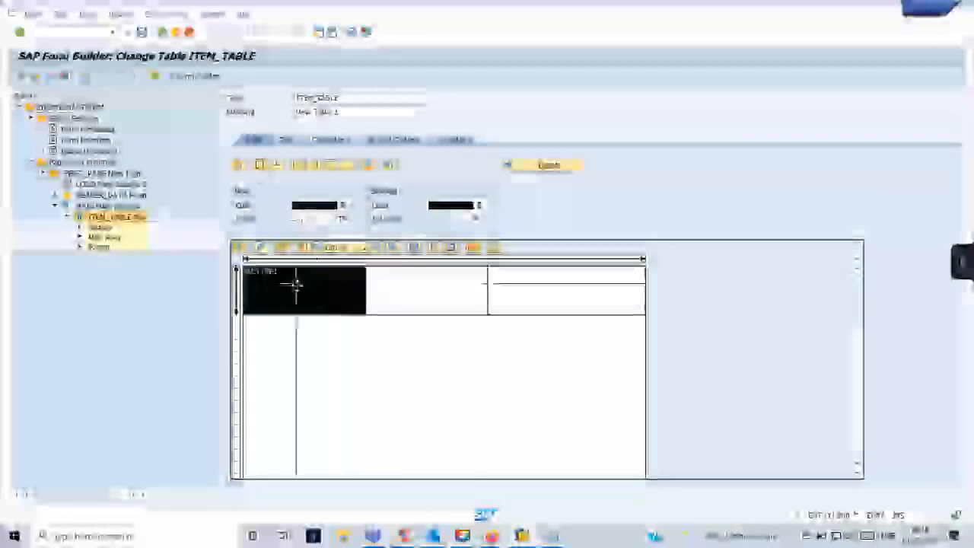
click(405, 301)
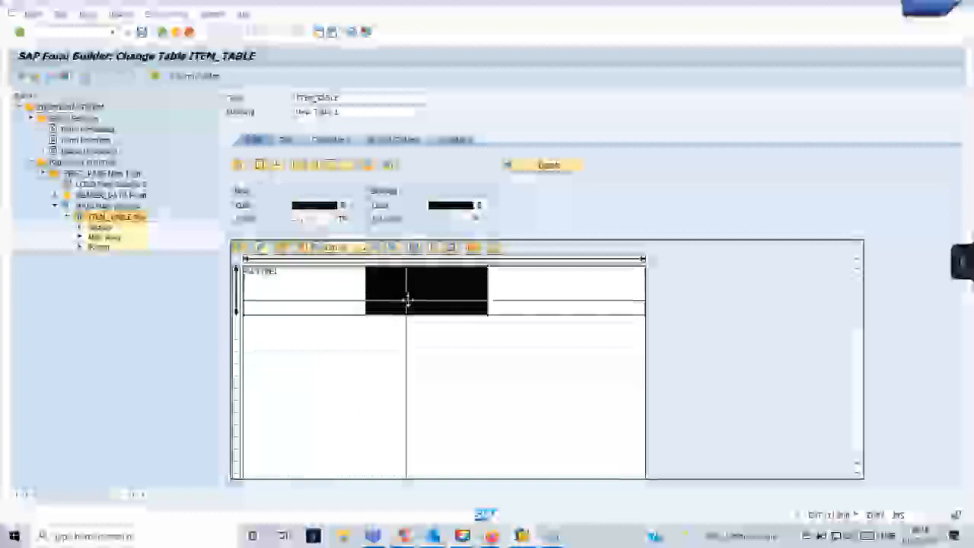
click(537, 288)
click(536, 365)
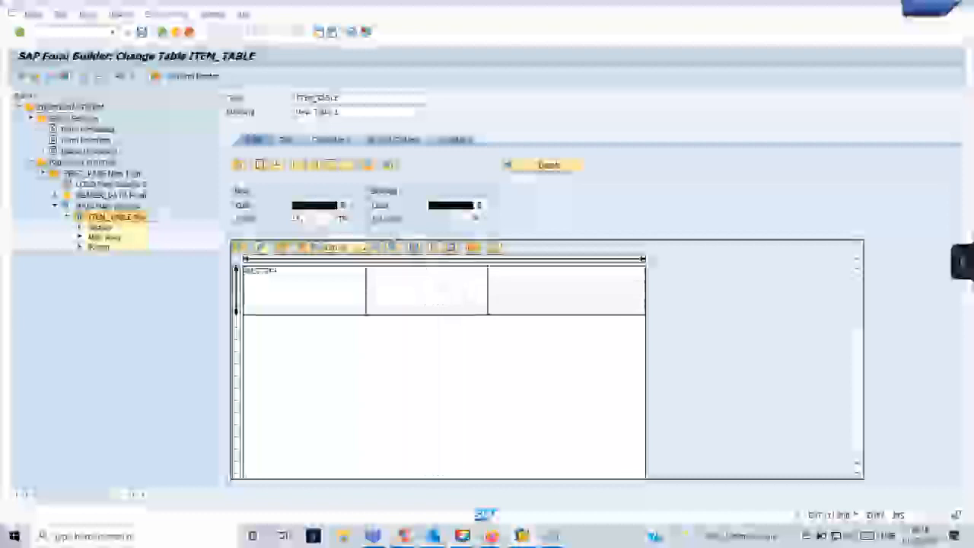
click(297, 301)
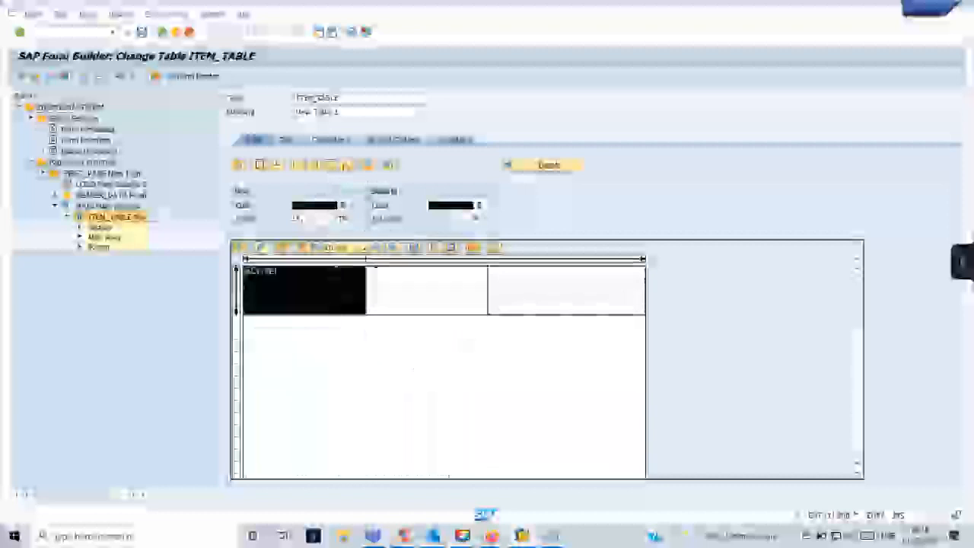
click(424, 290)
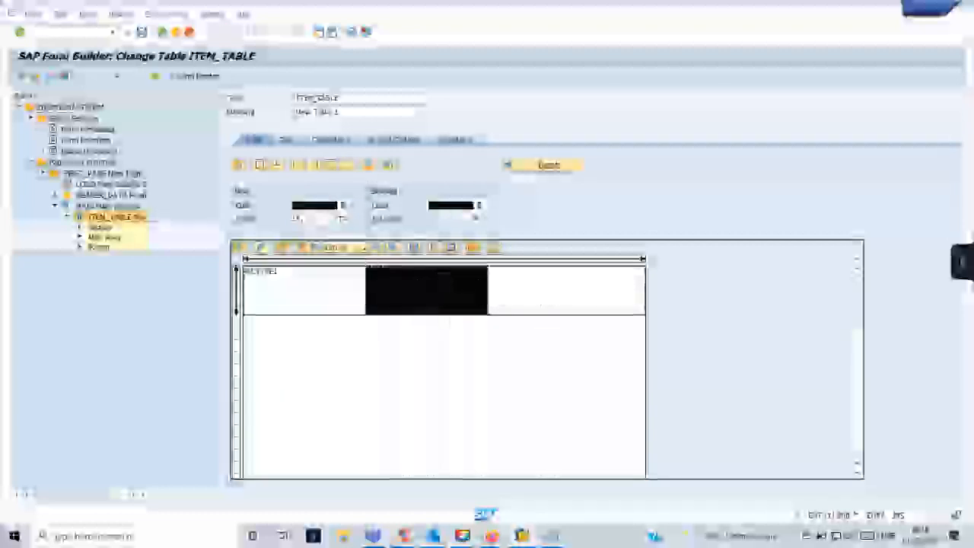
click(541, 291)
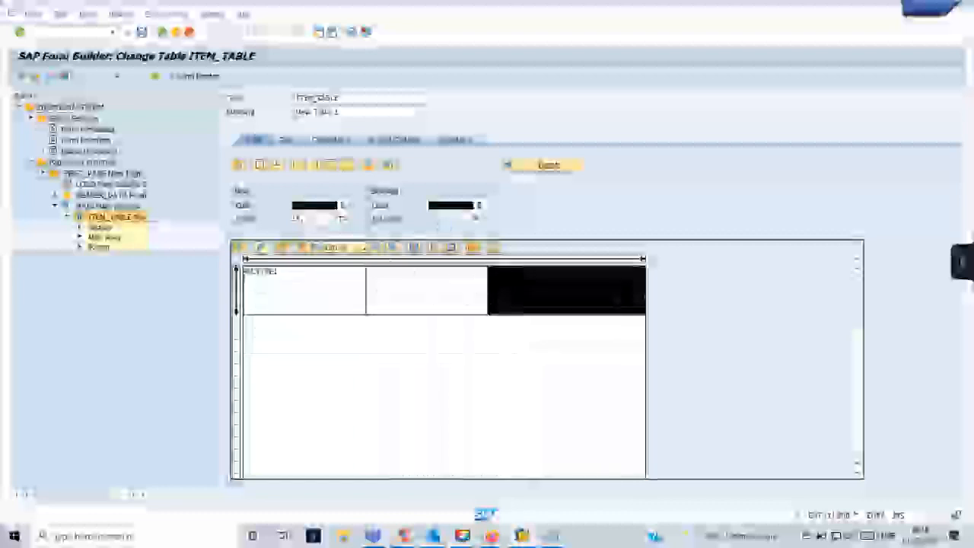
click(299, 165)
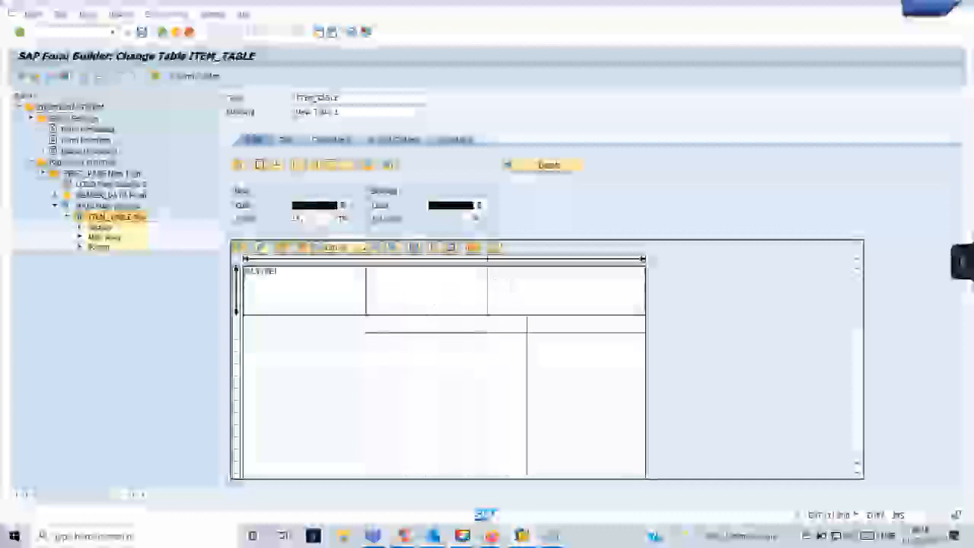
click(515, 295)
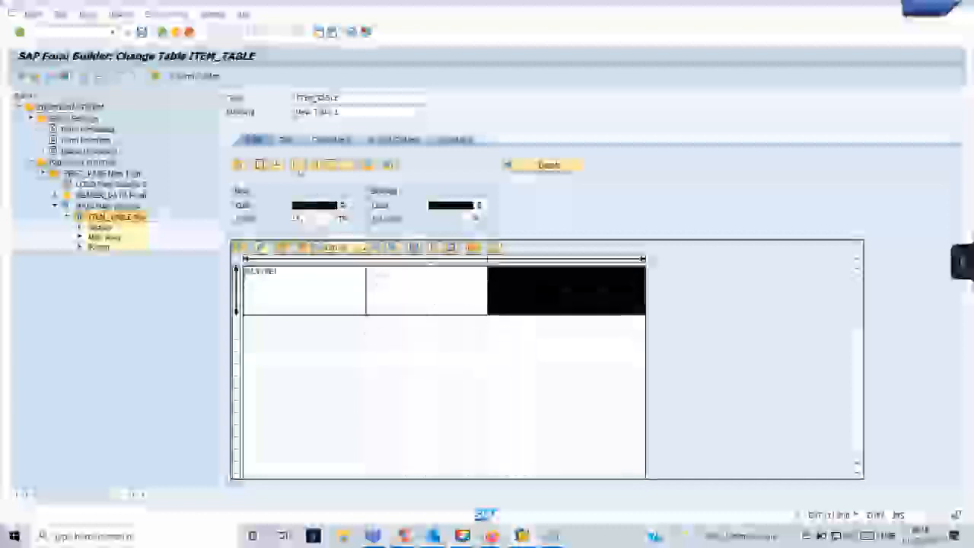
click(298, 167)
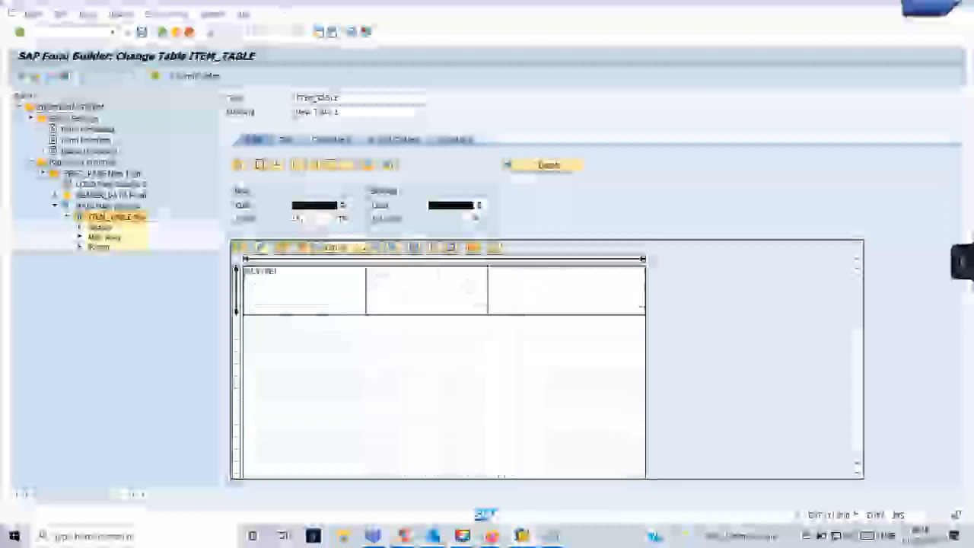
click(142, 33)
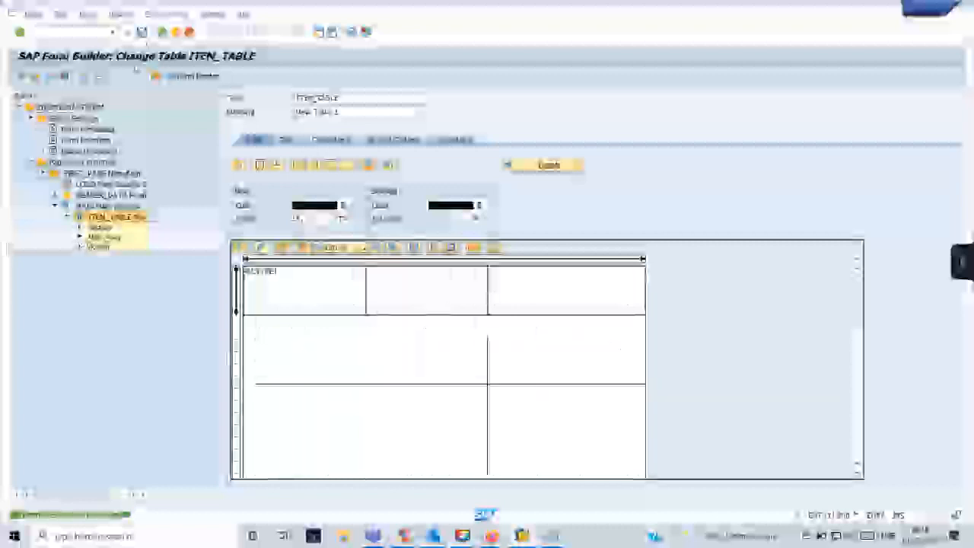
Add a new line node under the ITEM_TABLE Main Area.
double_click(101, 239)
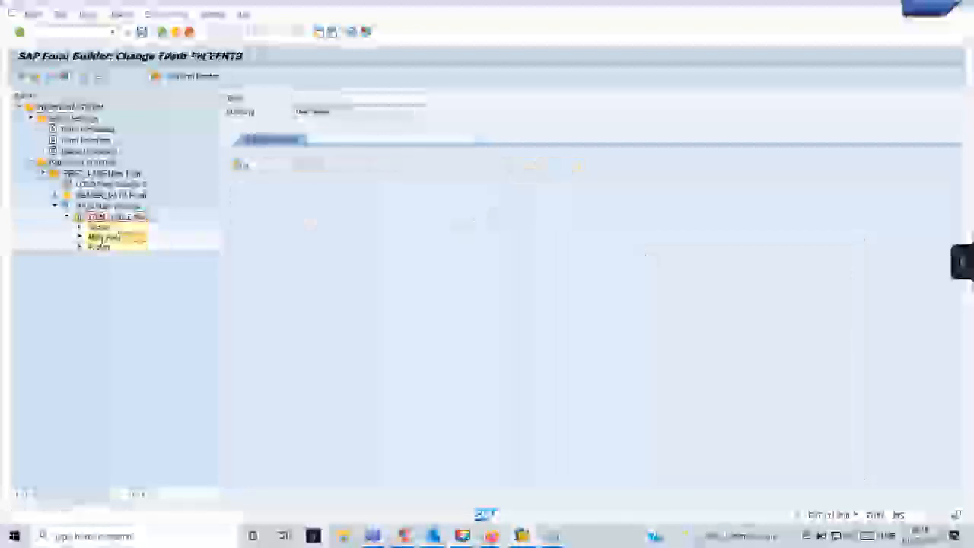
right_click(104, 238)
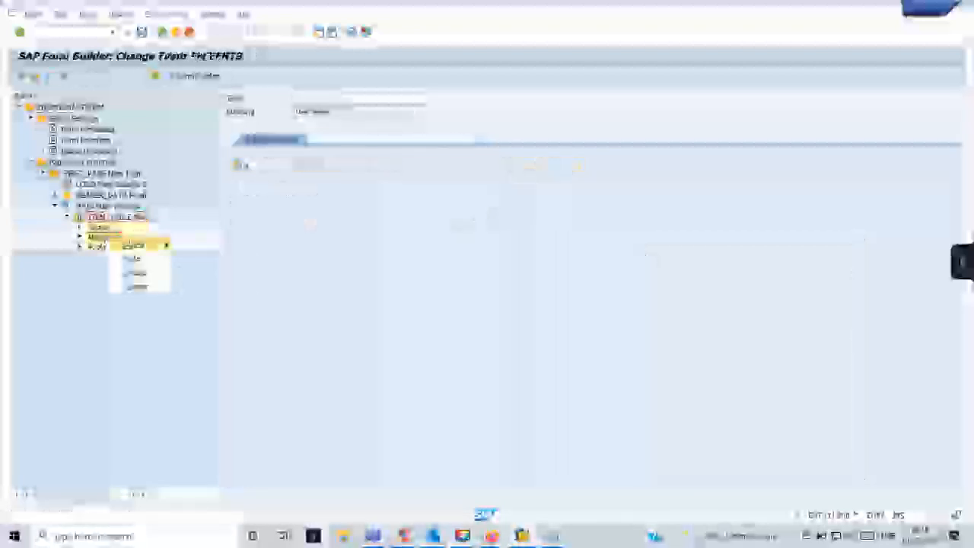
mouse_move(133, 245)
click(207, 245)
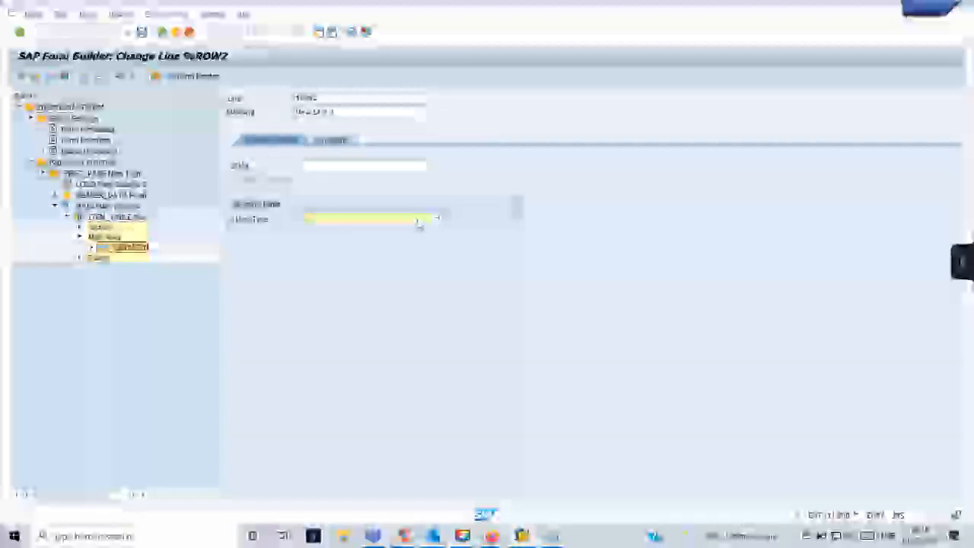
Give the row line the suggested line type from history so its three cells appear.
click(419, 222)
click(420, 223)
click(421, 222)
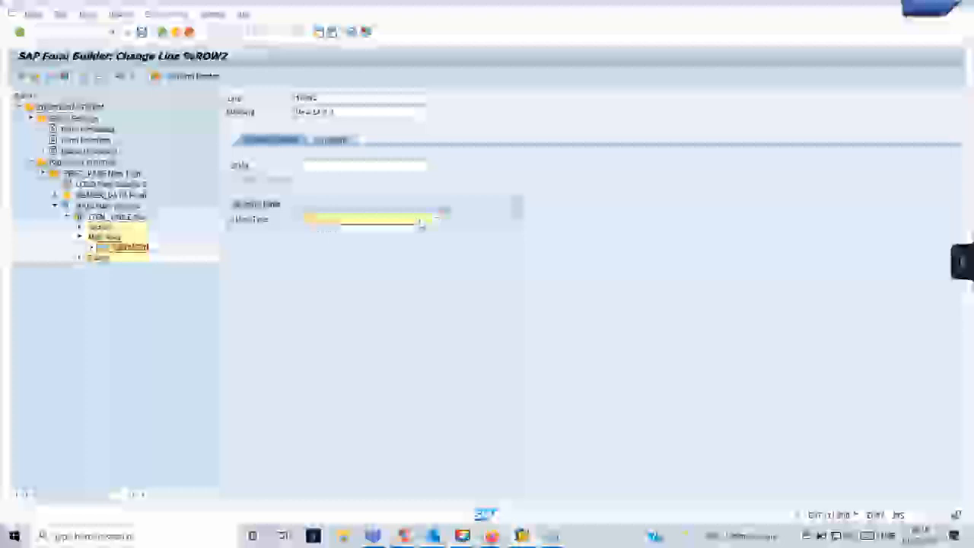
click(335, 230)
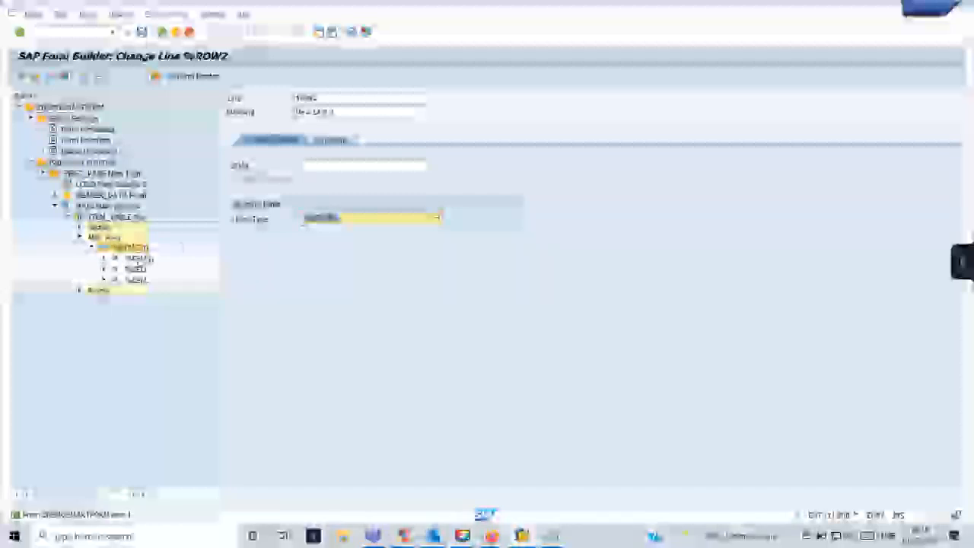
click(136, 259)
Rename the first cell to POSNRITEM after the name 'item' is rejected.
click(319, 97)
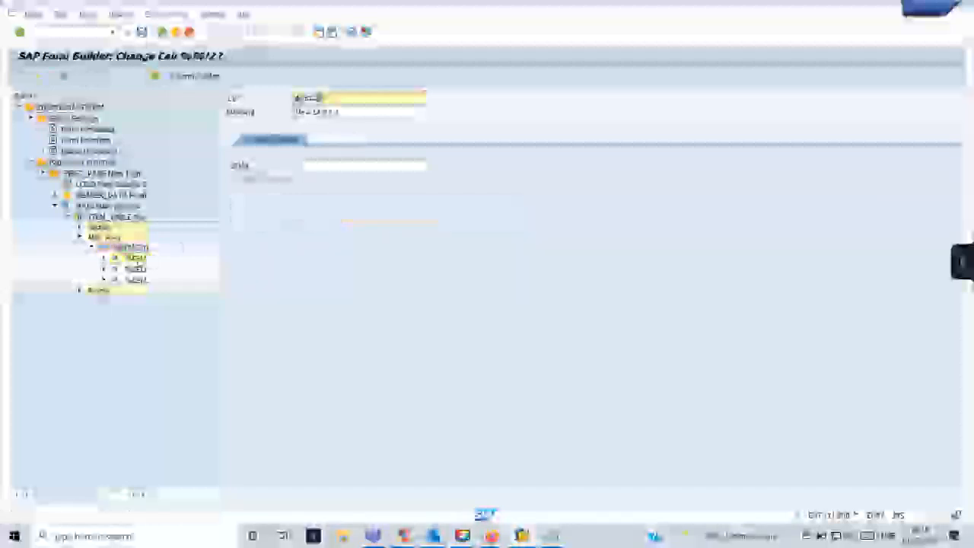
text(item)
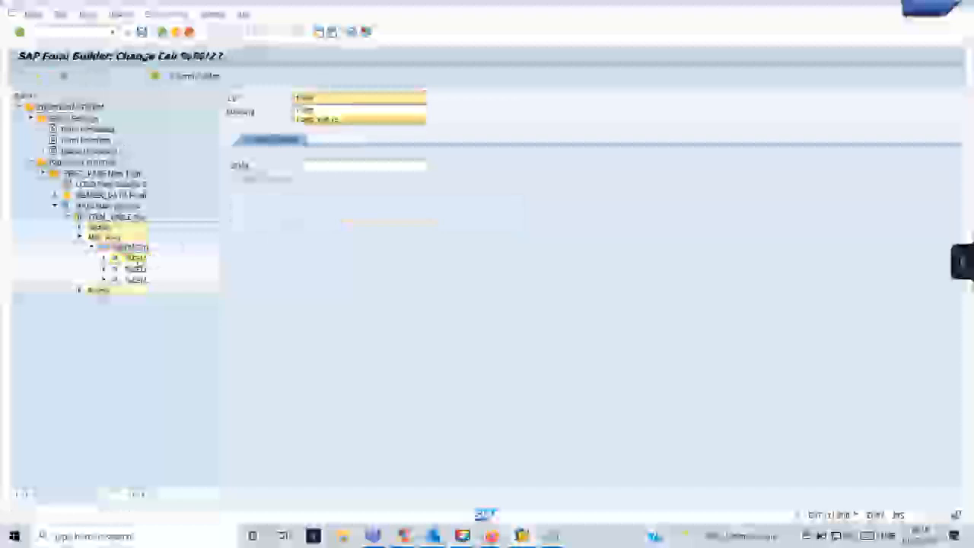
key(Return)
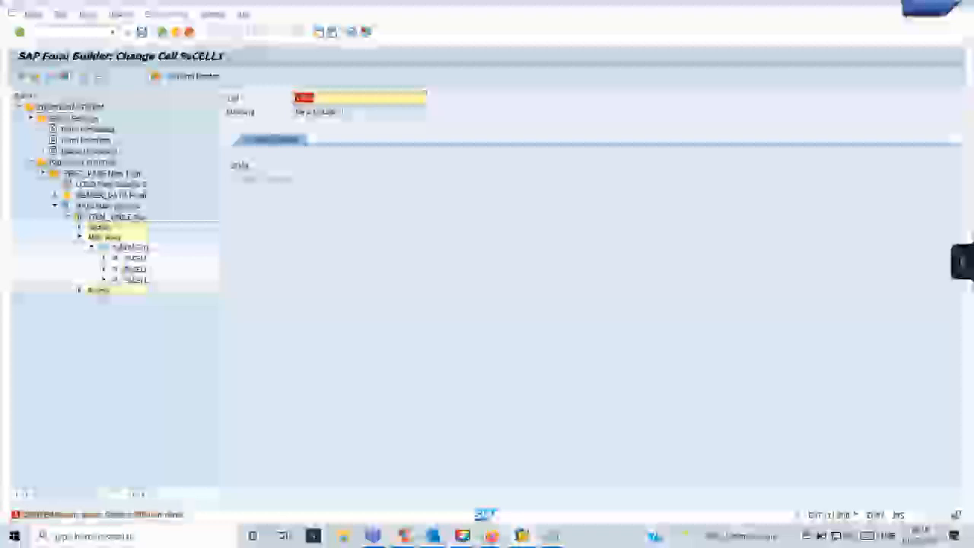
click(312, 98)
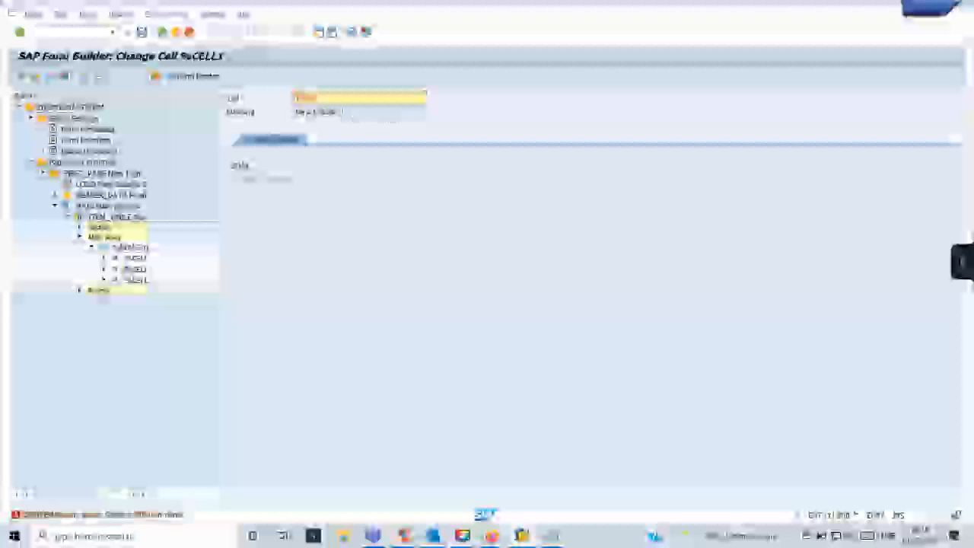
key(BackSpace)
key(BackSpace)
key(BackSpace)
key(BackSpace)
key(BackSpace)
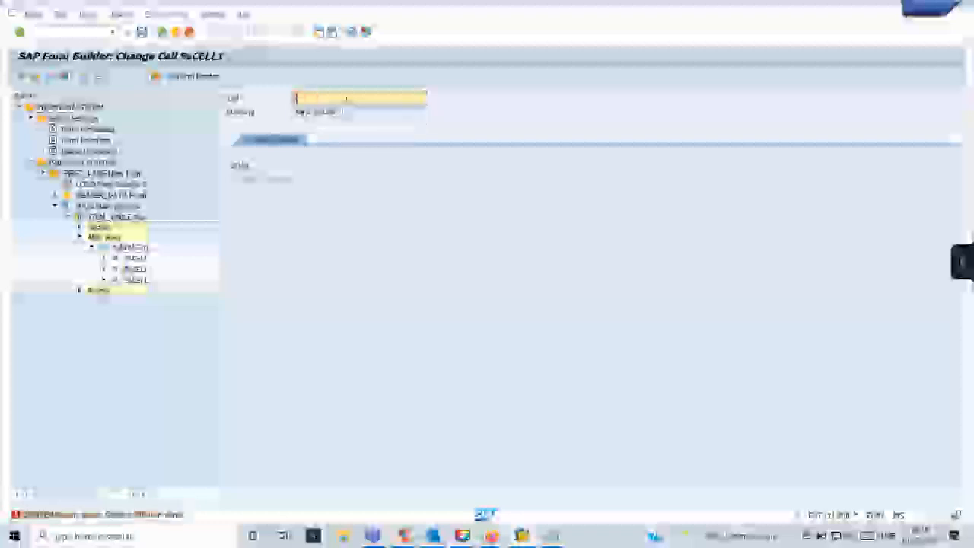
text(POSNR)
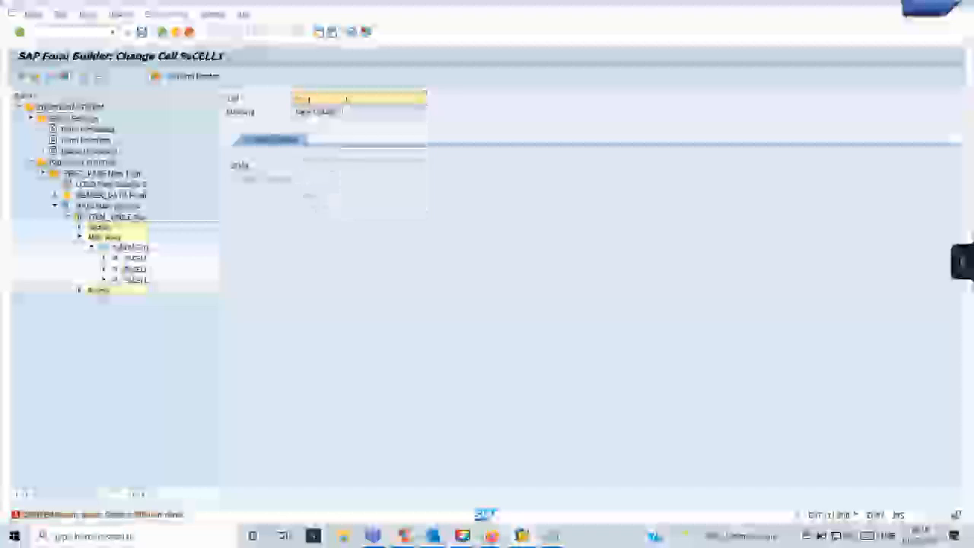
text(ITEM)
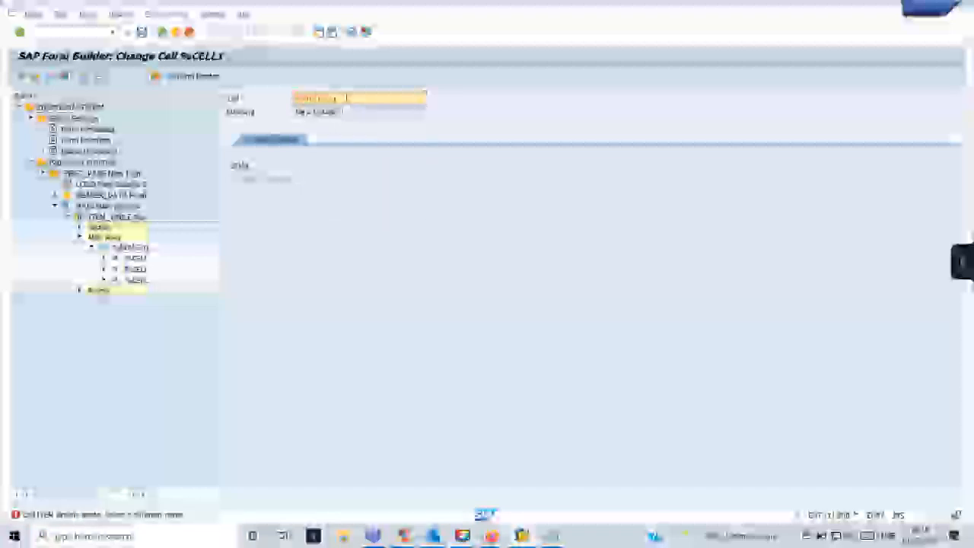
Rename the second and third cells to matnr_seq and item_pay_currency, then save.
double_click(140, 271)
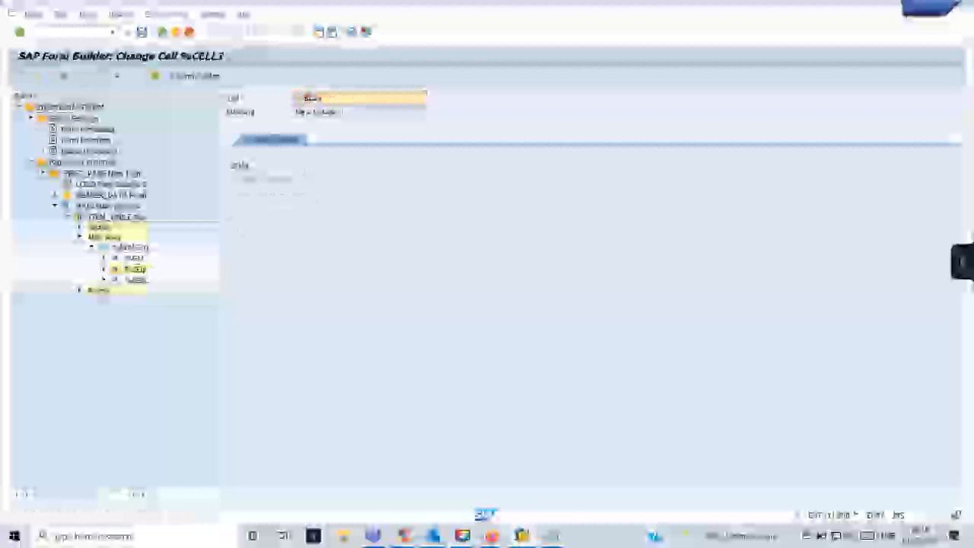
text(matnr)
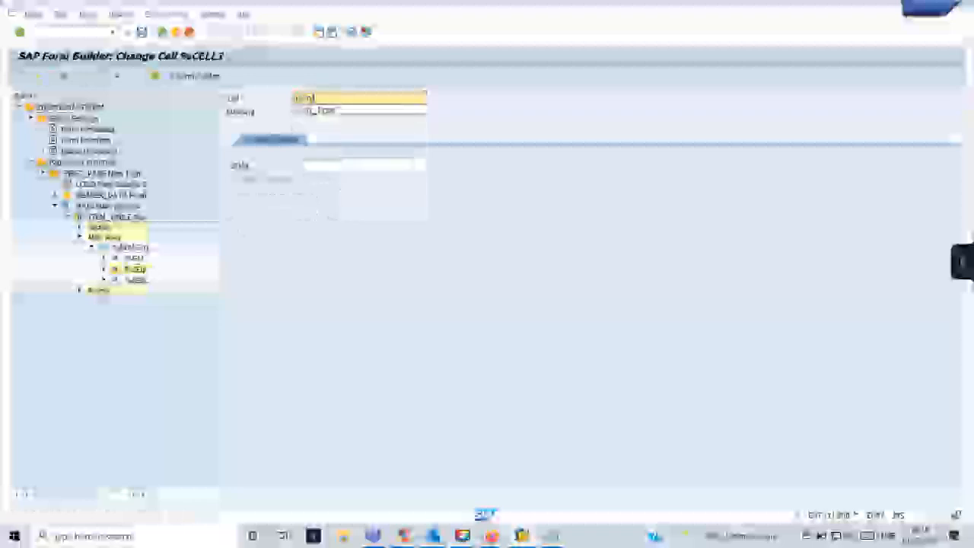
text(_seq)
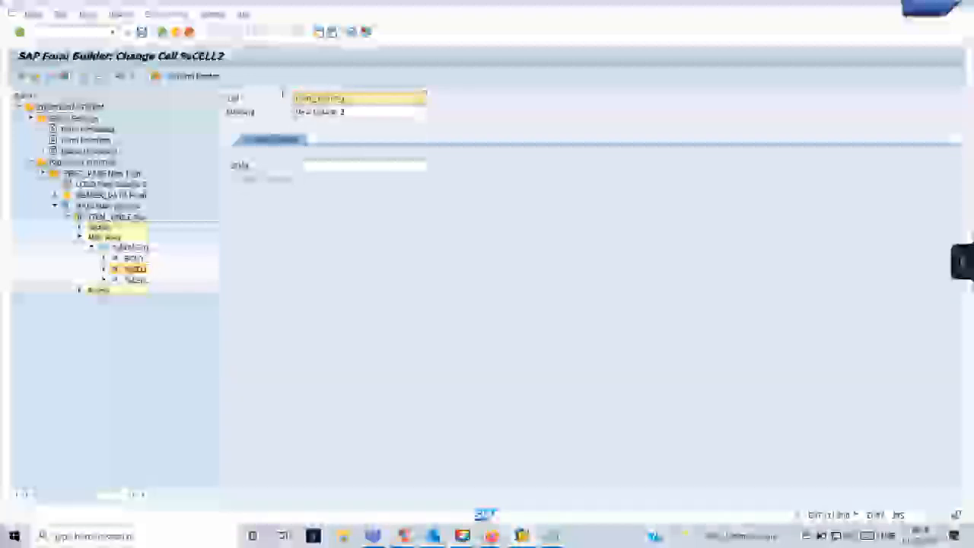
text(e)
key(BackSpace)
click(135, 278)
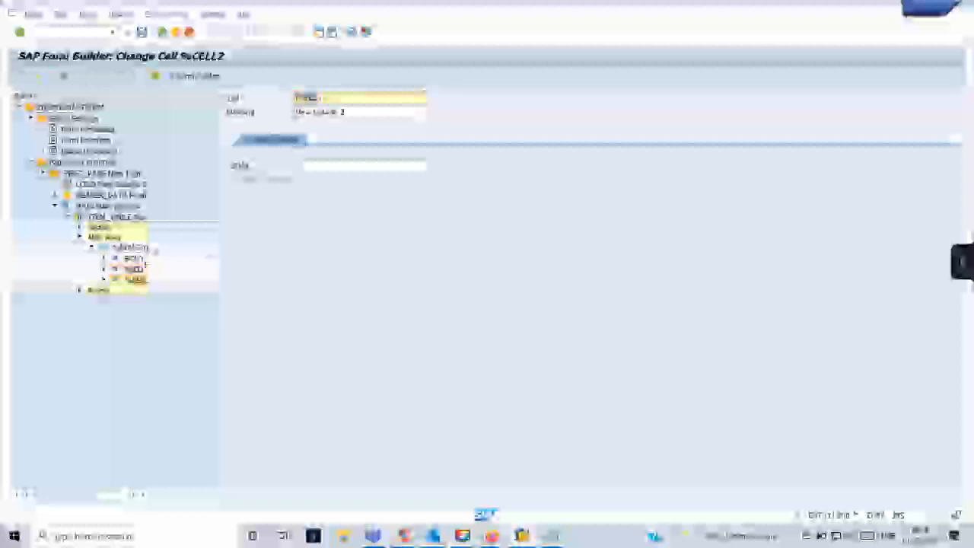
text(item_)
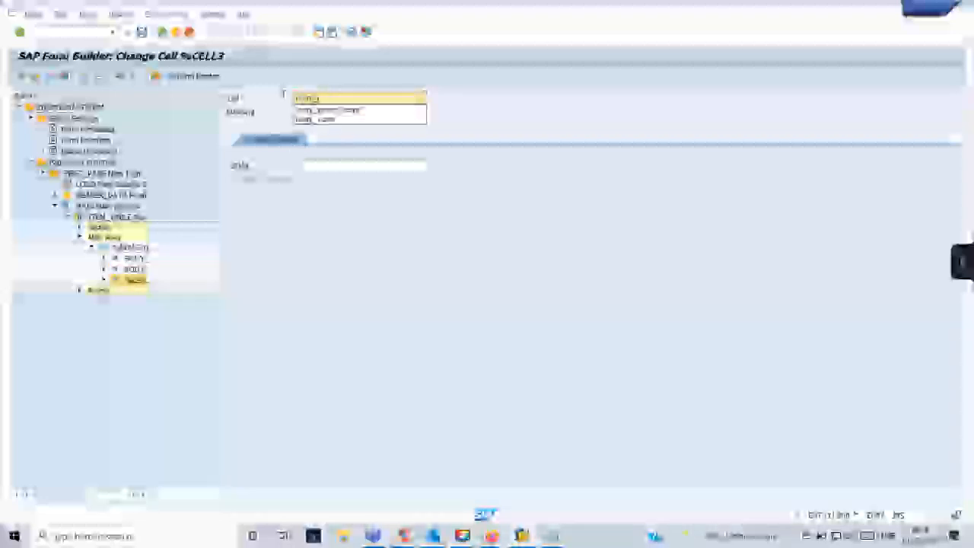
text(pay_currency)
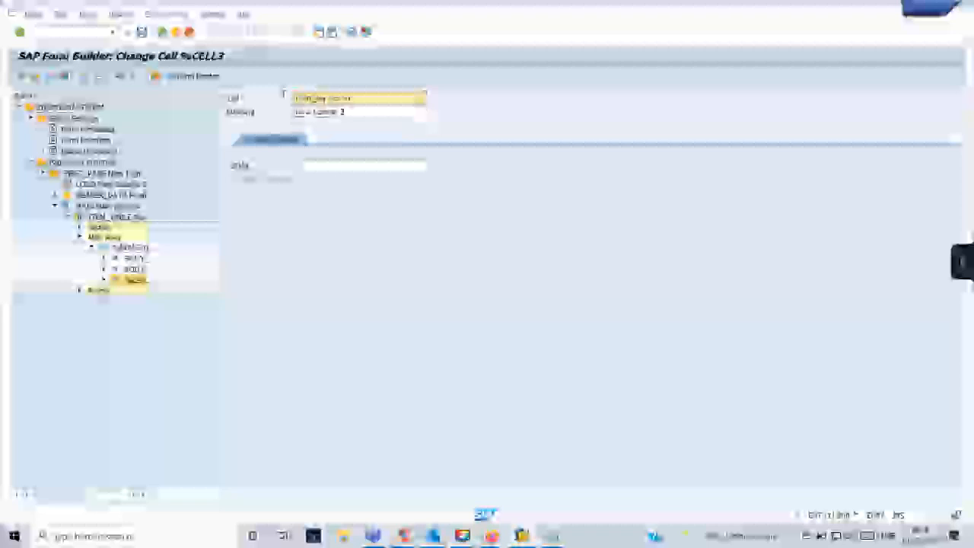
key(Return)
key(ctrl+s)
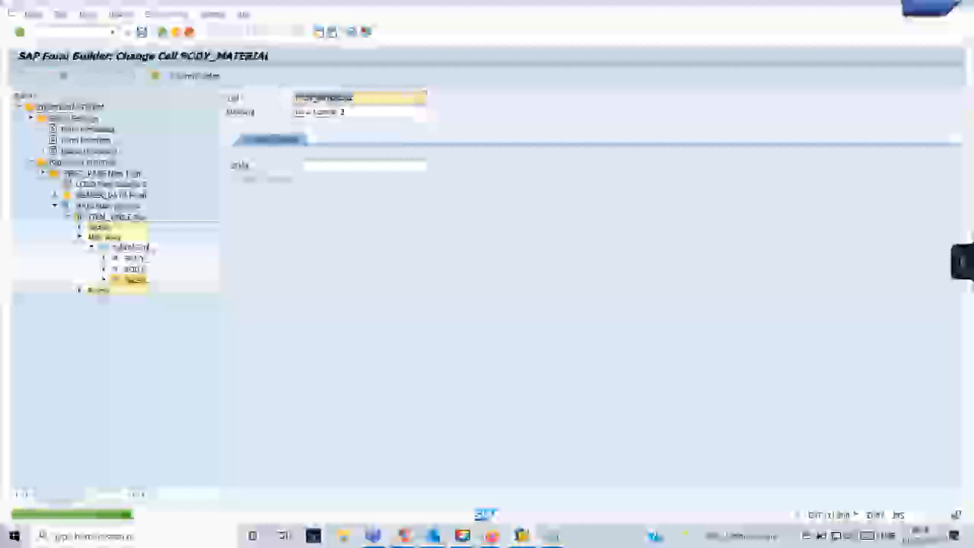
click(104, 260)
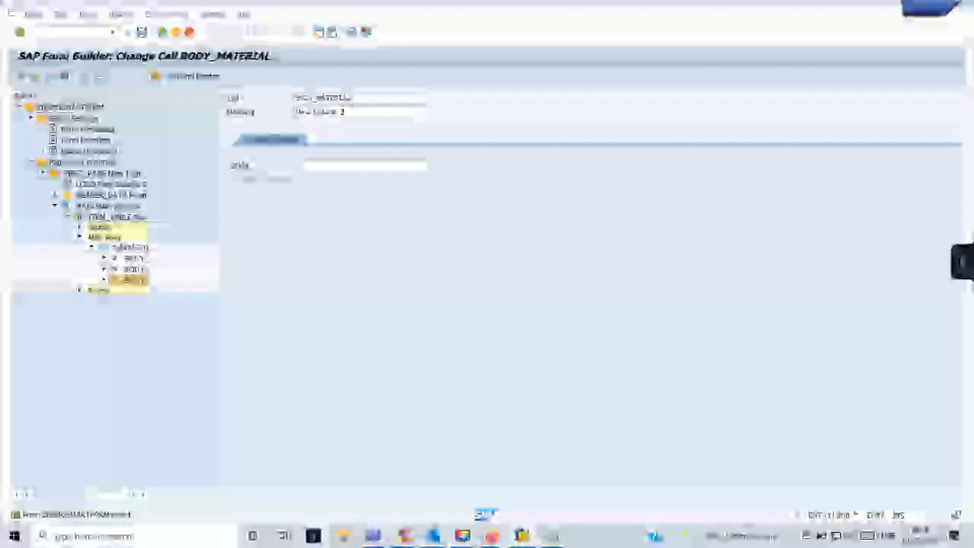
Create text nodes TEXT2, TEXT3 and TEXT4 in the three row cells, then select TEXT2.
right_click(135, 260)
mouse_move(163, 265)
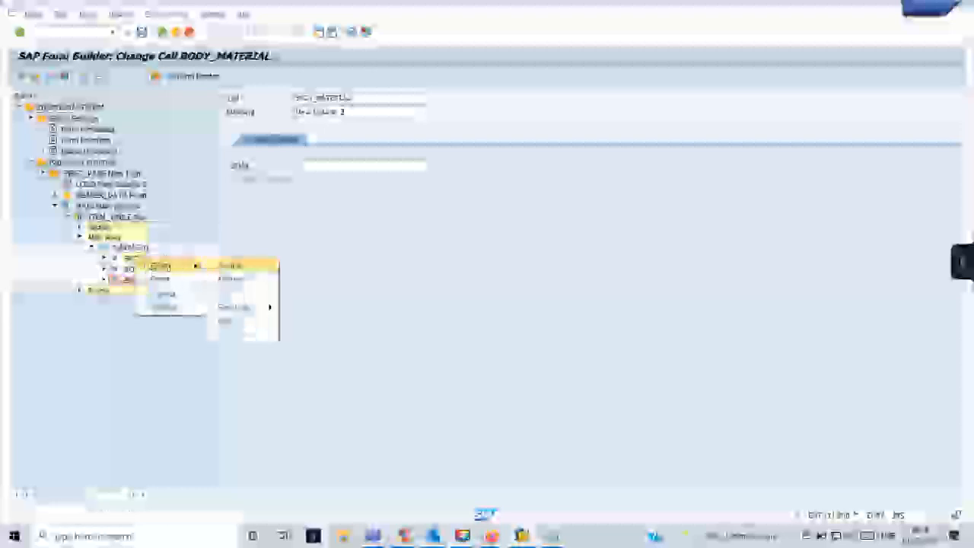
click(244, 292)
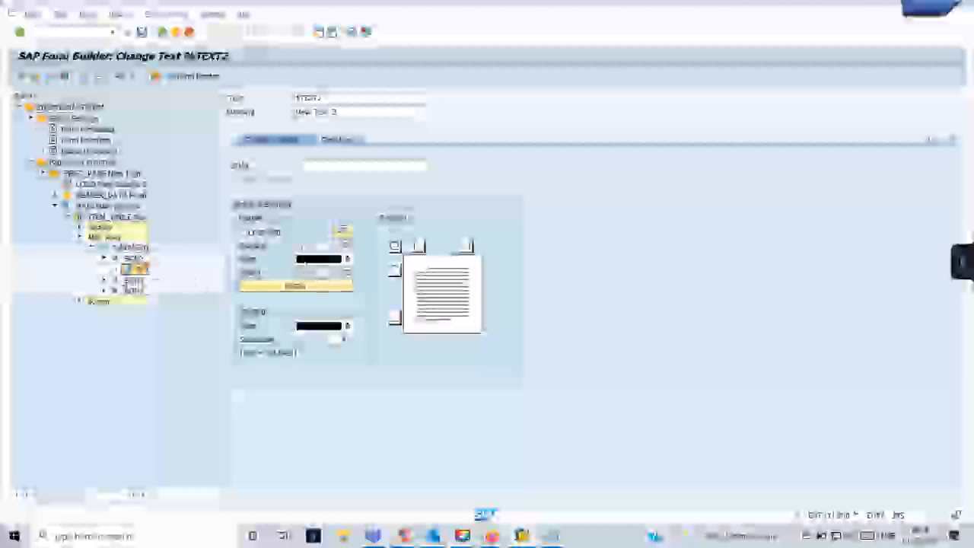
right_click(131, 272)
mouse_move(152, 289)
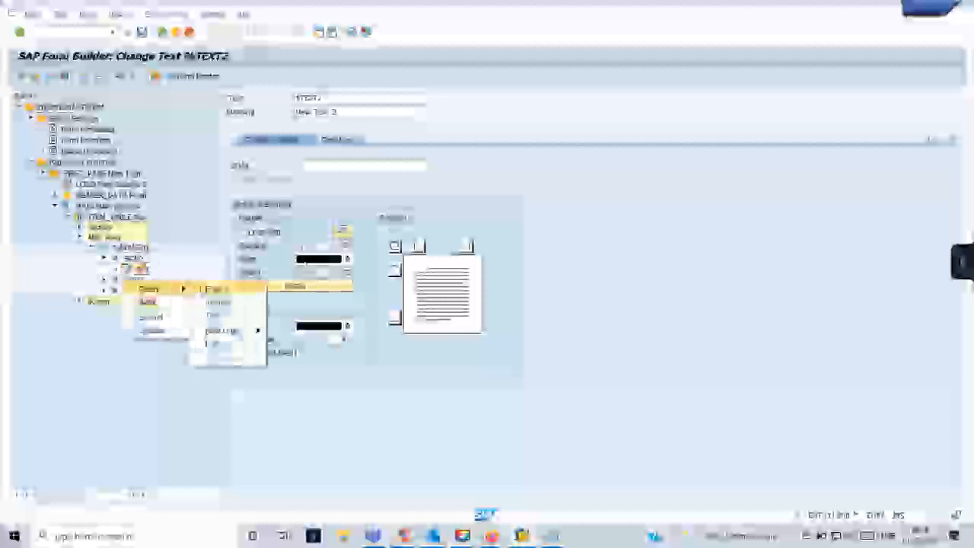
click(216, 301)
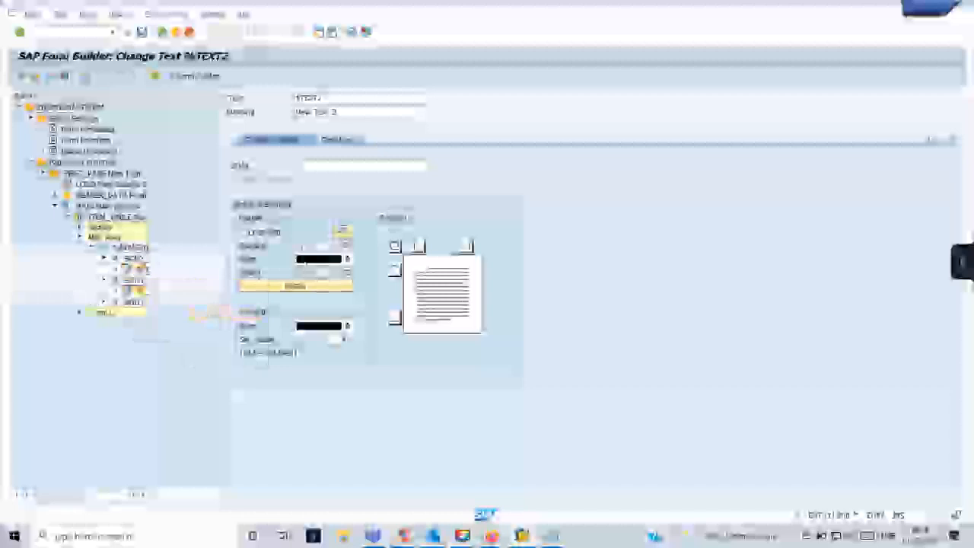
right_click(148, 308)
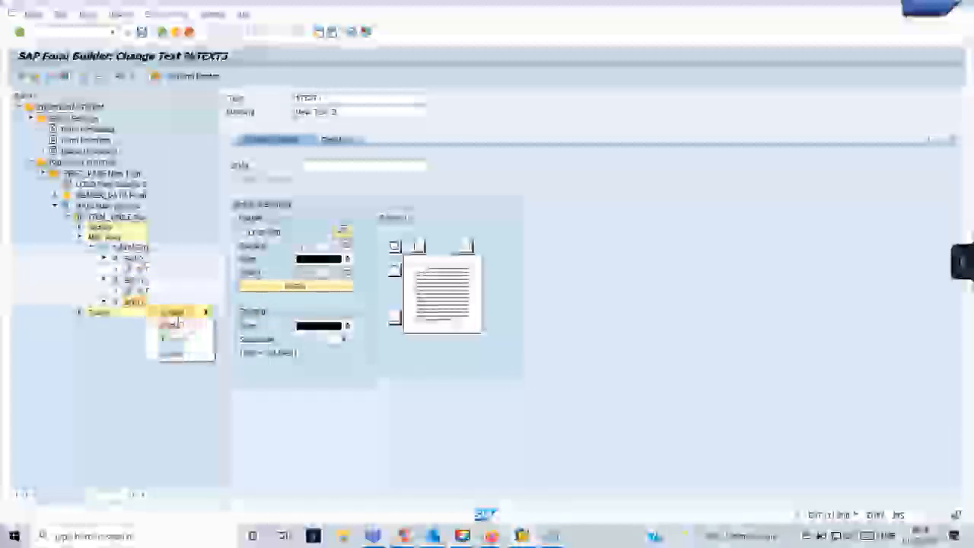
mouse_move(174, 312)
click(255, 338)
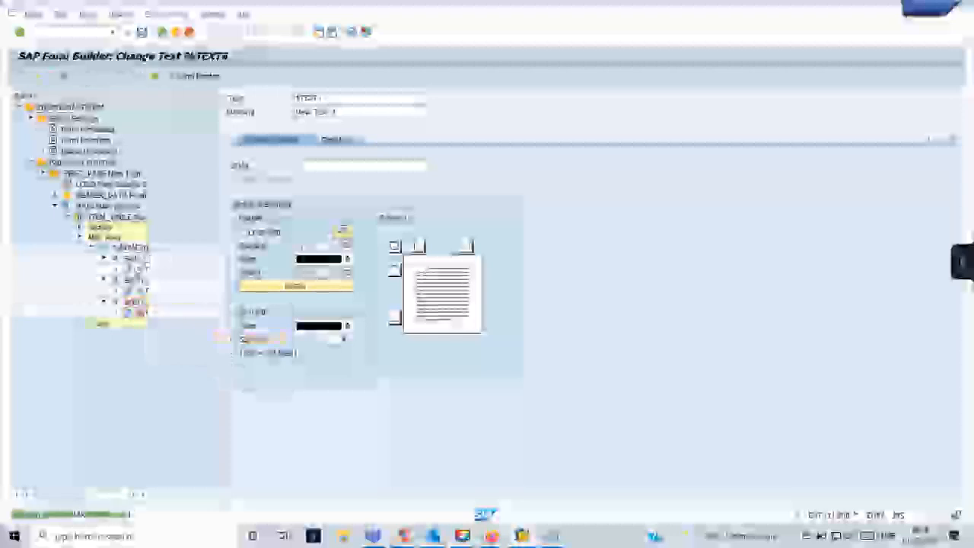
click(135, 268)
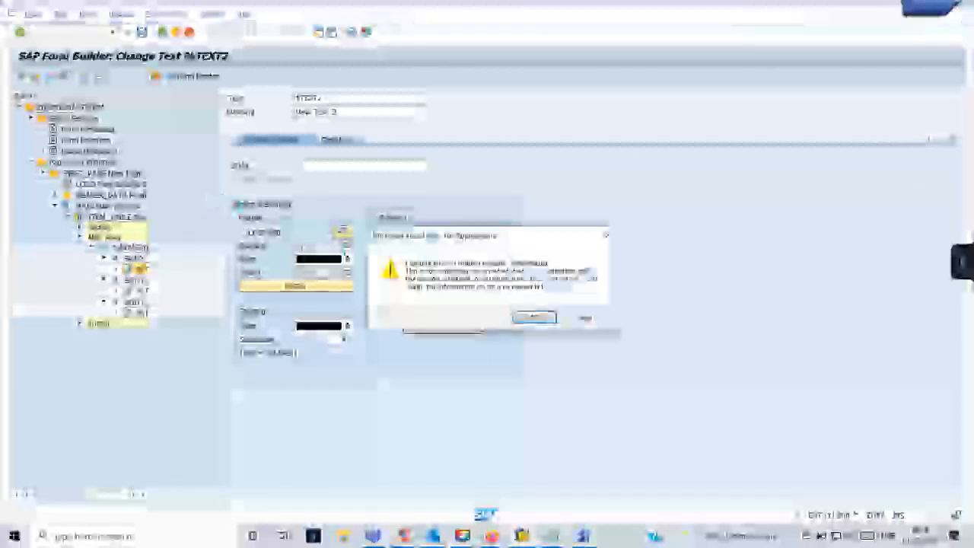
Dismiss the warnings and select the work-area name in ITEM_TABLE's data settings.
click(532, 317)
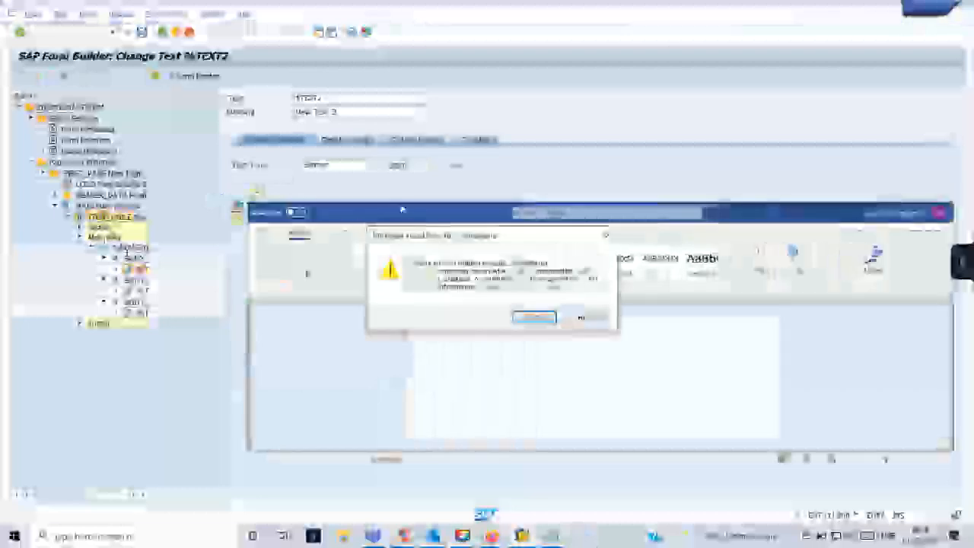
click(534, 321)
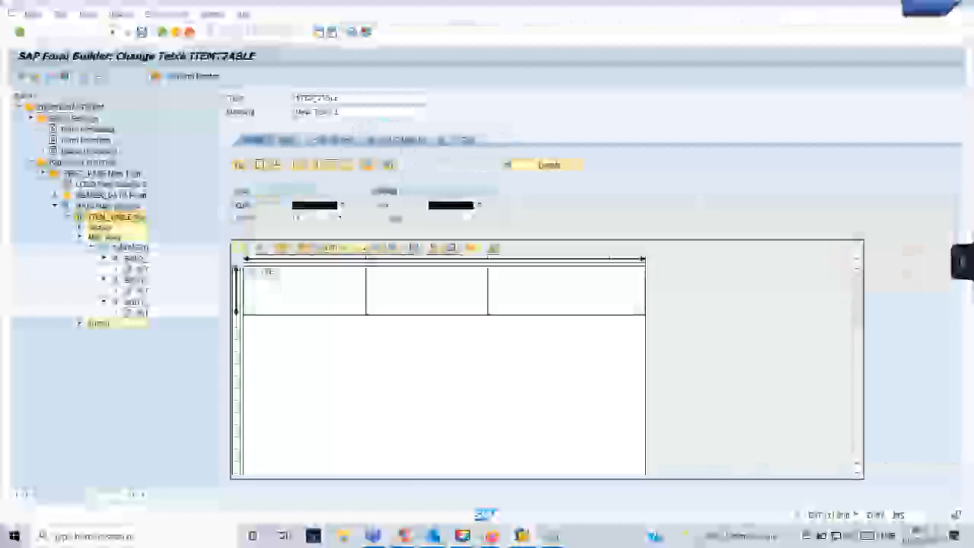
click(326, 141)
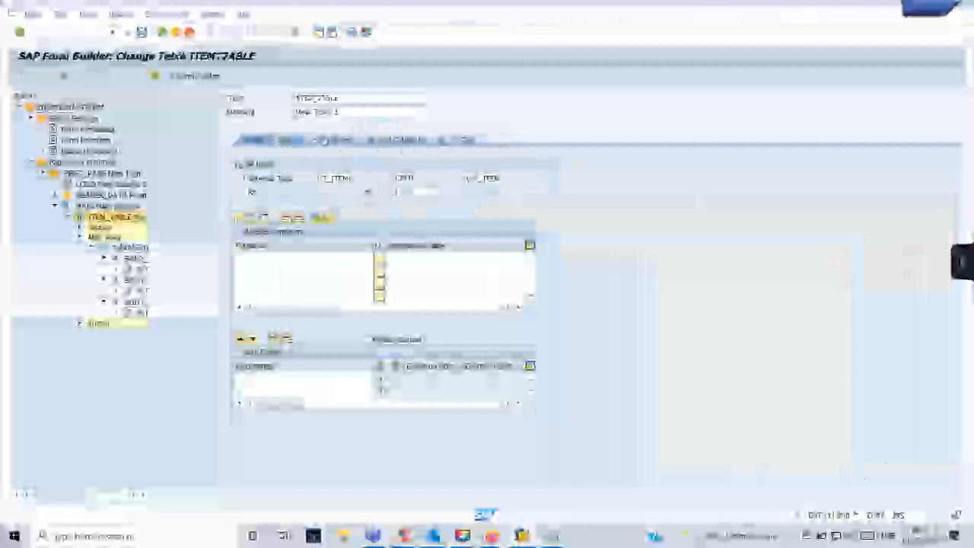
drag(354, 179, 314, 178)
drag(503, 178, 466, 179)
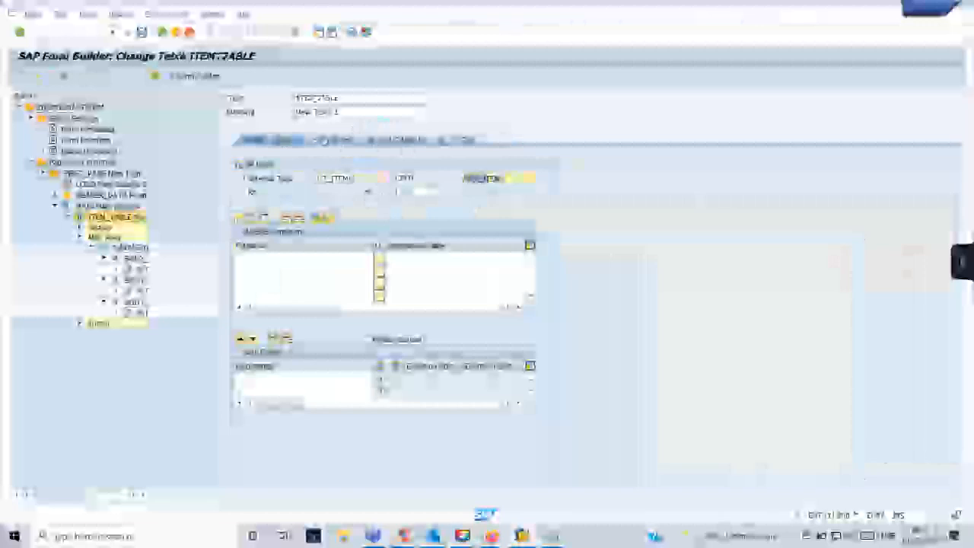
click(504, 180)
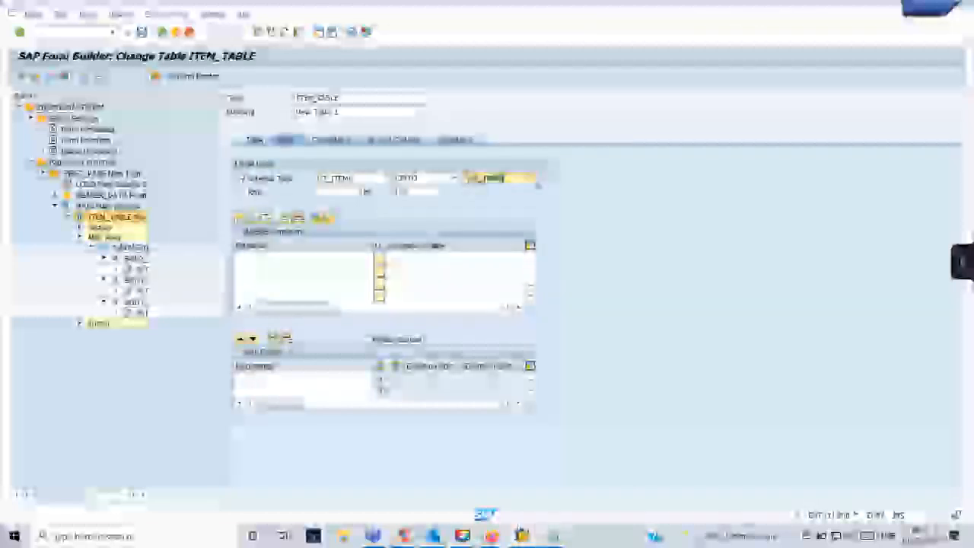
Paste the work area name WA_ITEMS into a new Notepad scratch file.
key(super+r)
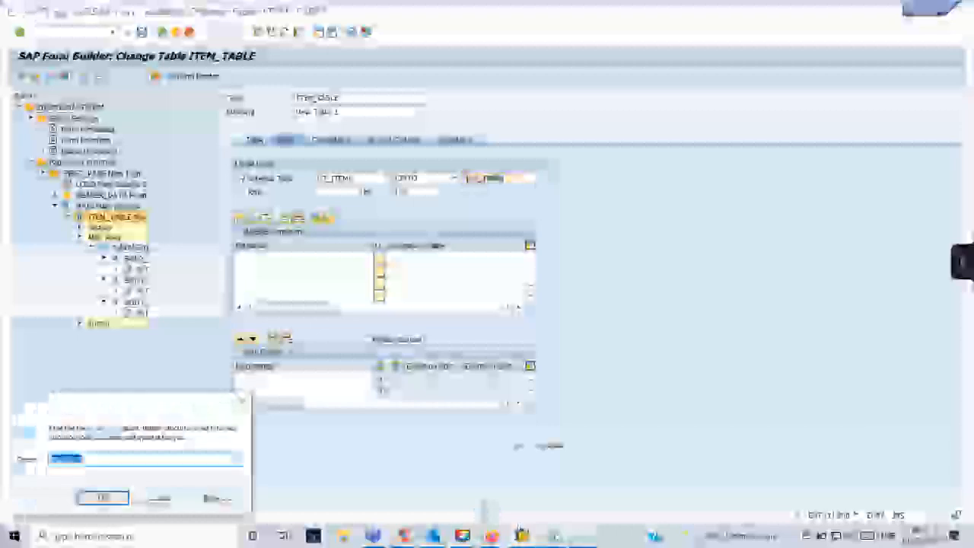
text(notepad)
key(Return)
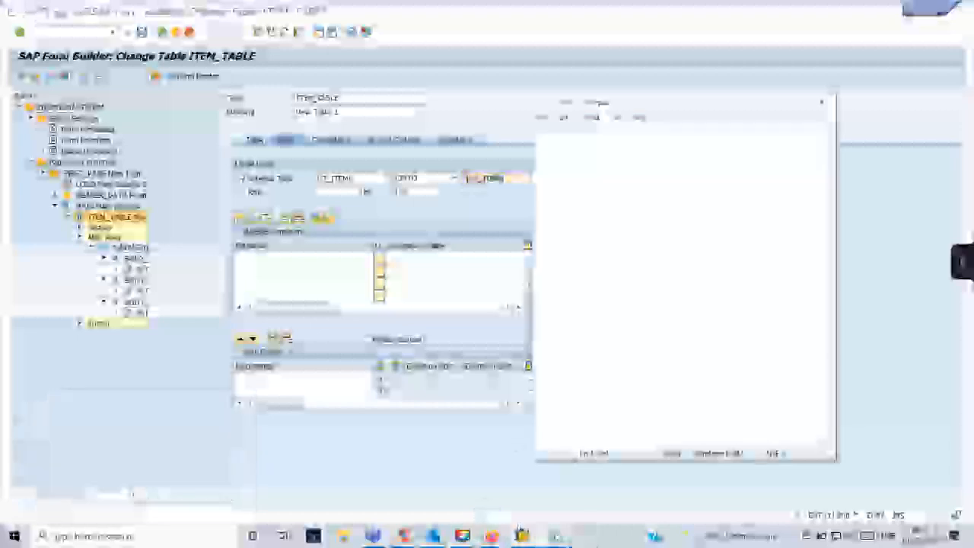
key(ctrl+v)
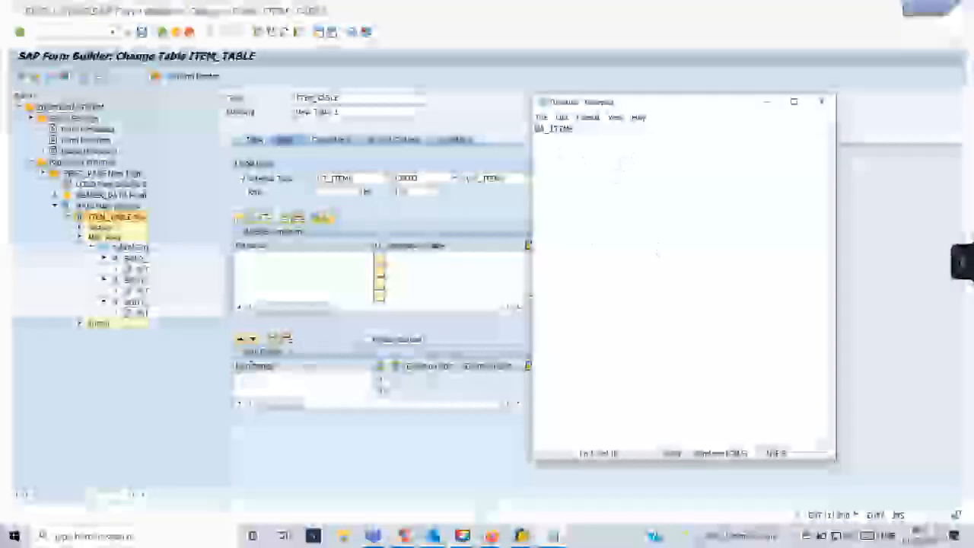
click(166, 393)
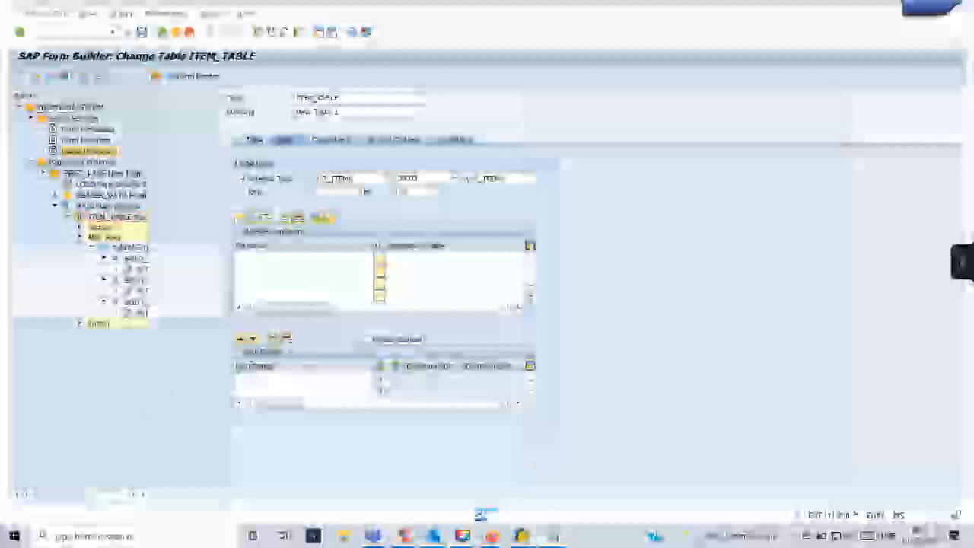
Copy the item structure's field names from Global Definitions into the Notepad note.
double_click(90, 150)
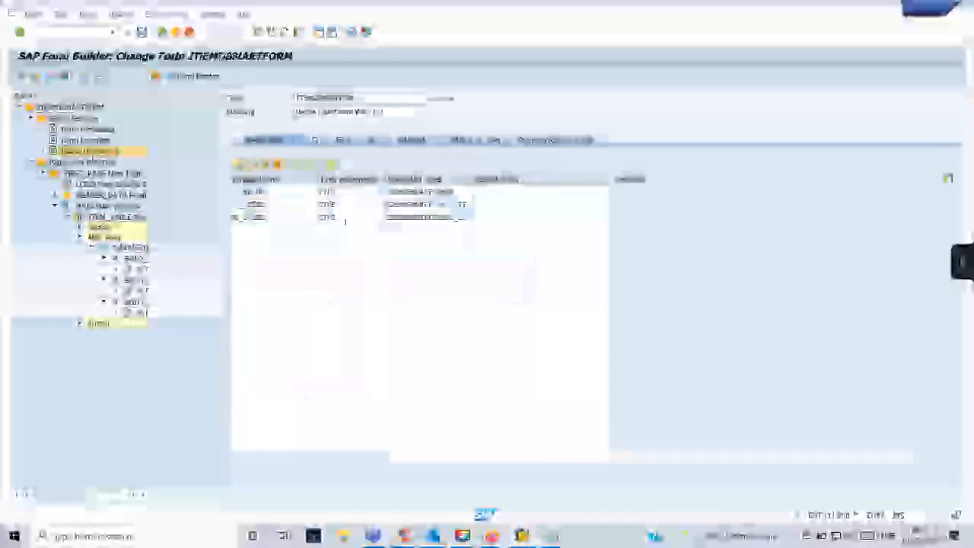
double_click(407, 218)
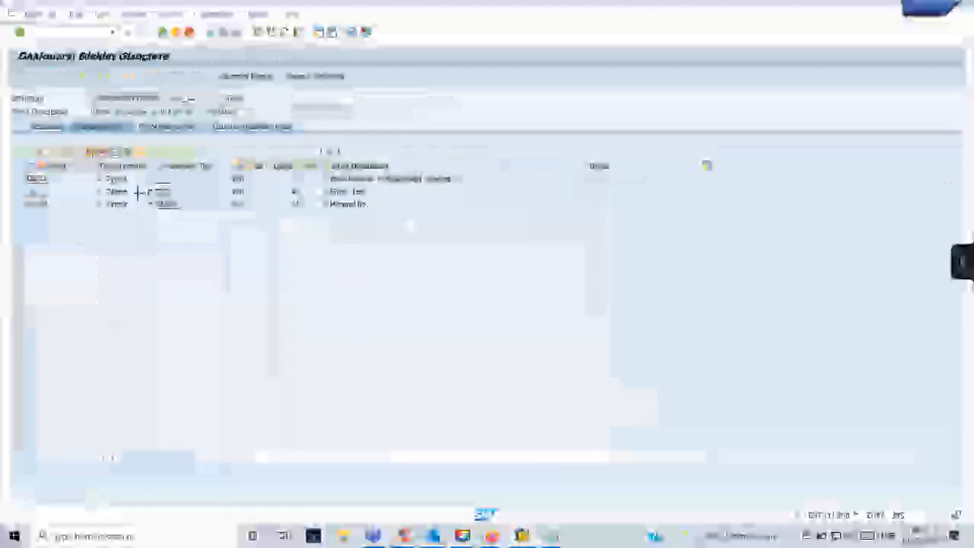
drag(31, 177, 48, 204)
key(ctrl+c)
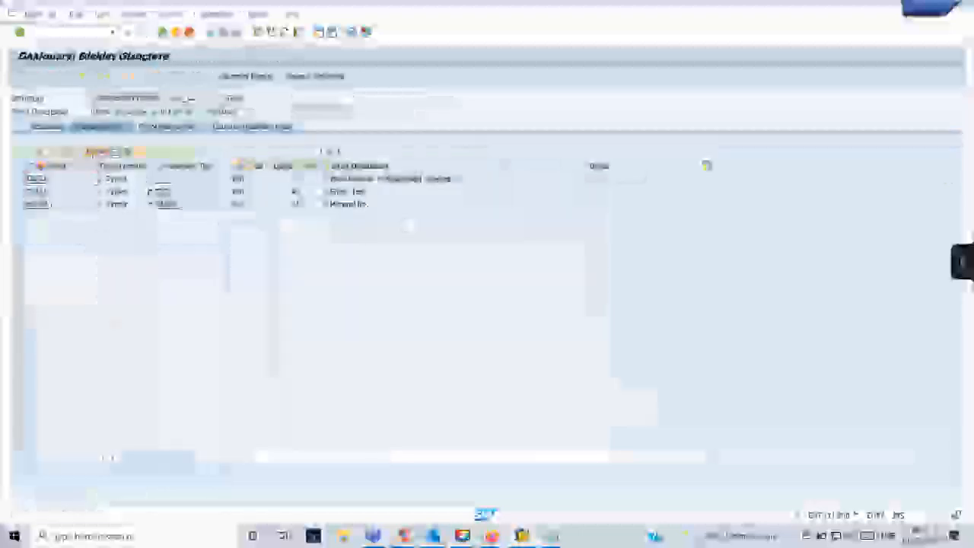
click(553, 536)
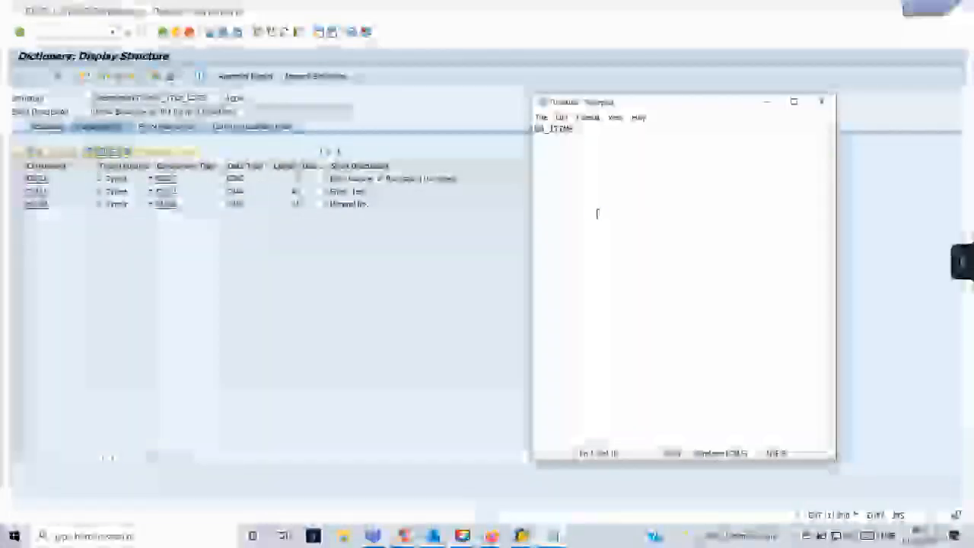
key(ctrl+v)
Prefix each field name line in the note with WA_ITEMS-.
drag(580, 129, 532, 128)
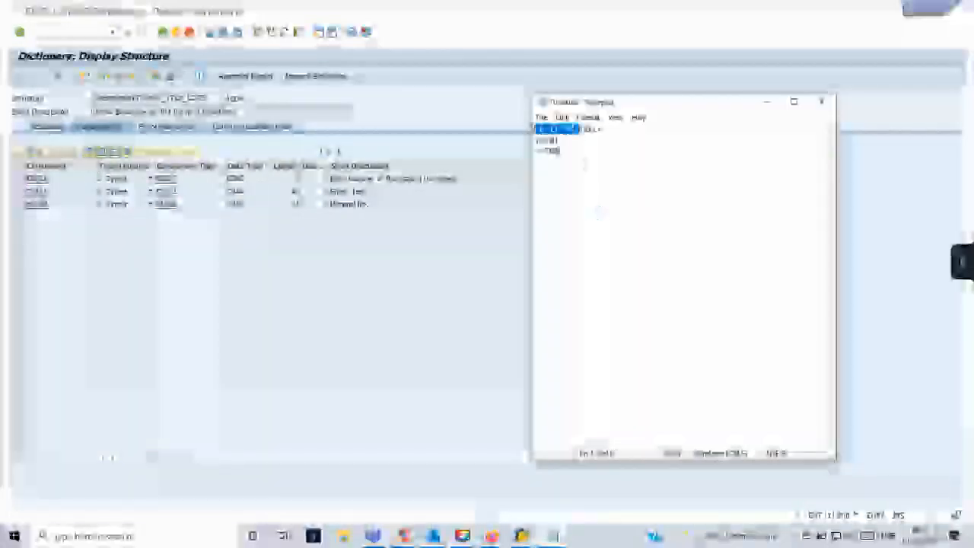
key(ctrl+c)
key(Down)
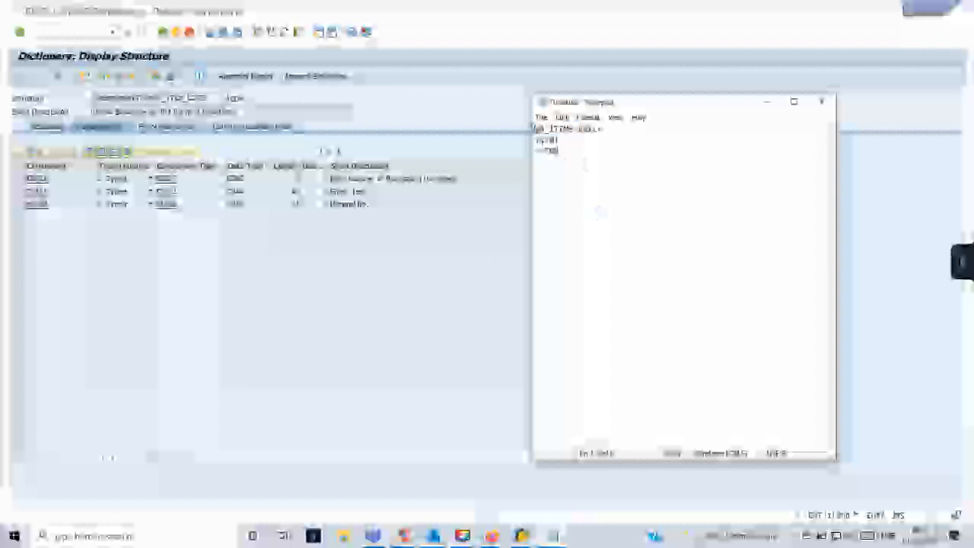
key(ctrl+v)
key(Down)
key(ctrl+v)
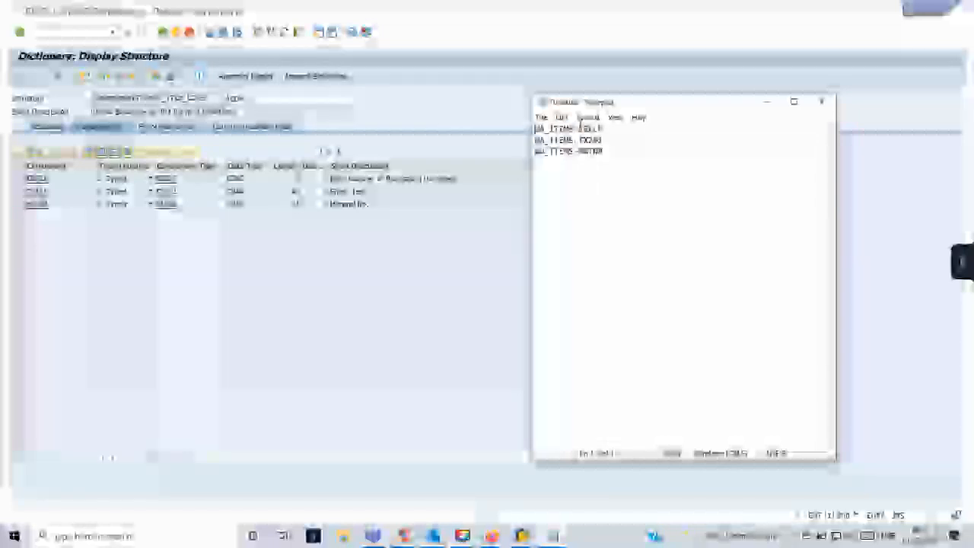
Wrap the WA_ITEMS field references in & characters on all three lines.
text(&&)
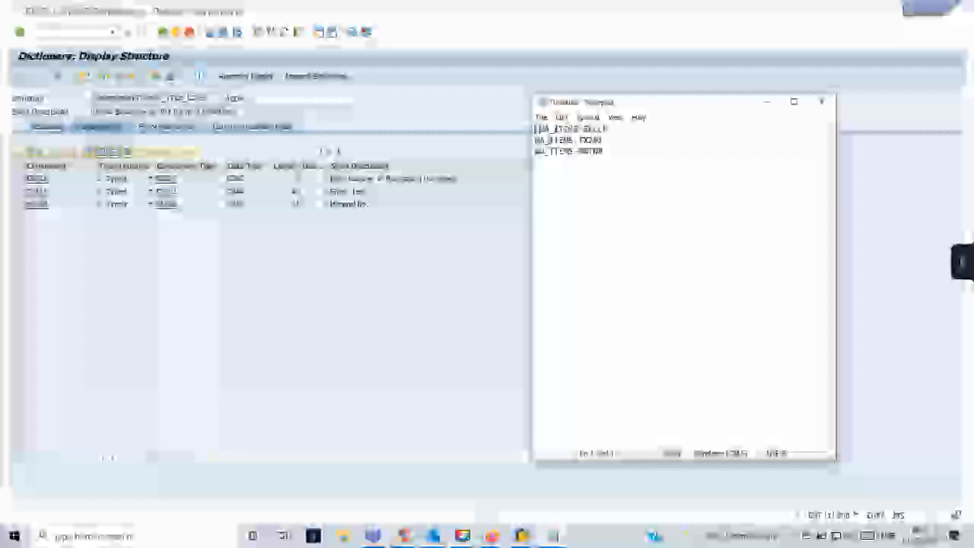
key(Down)
key(Home)
text(&)
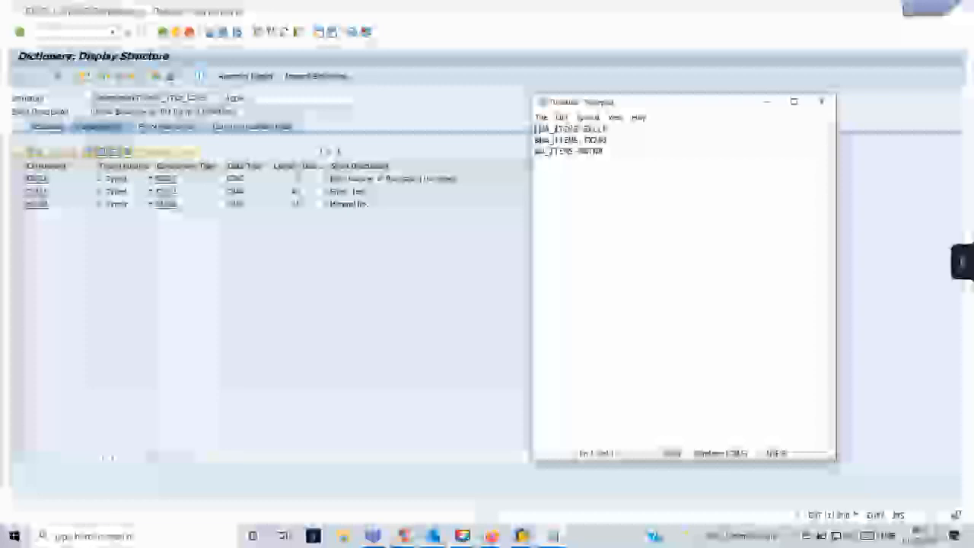
key(Down)
key(Home)
text(&)
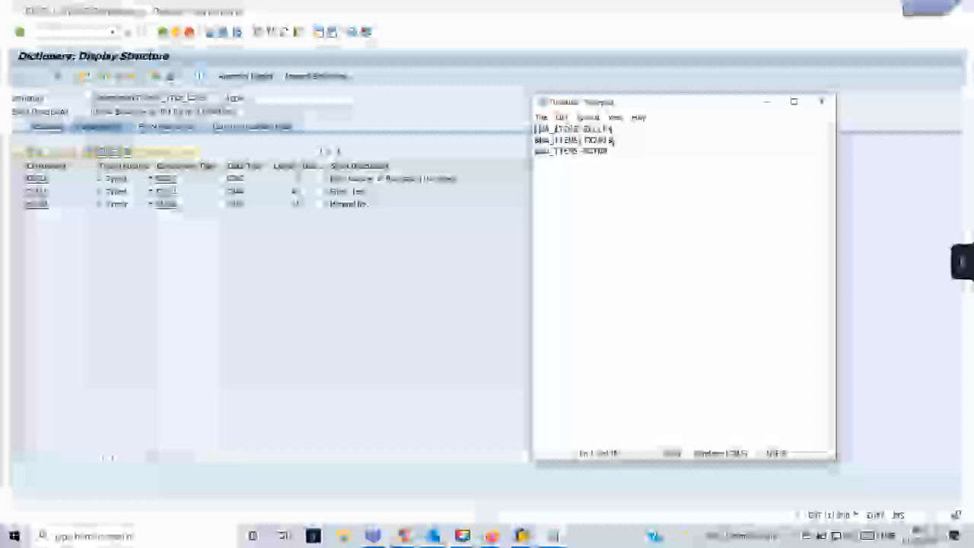
key(Down)
key(End)
text(&)
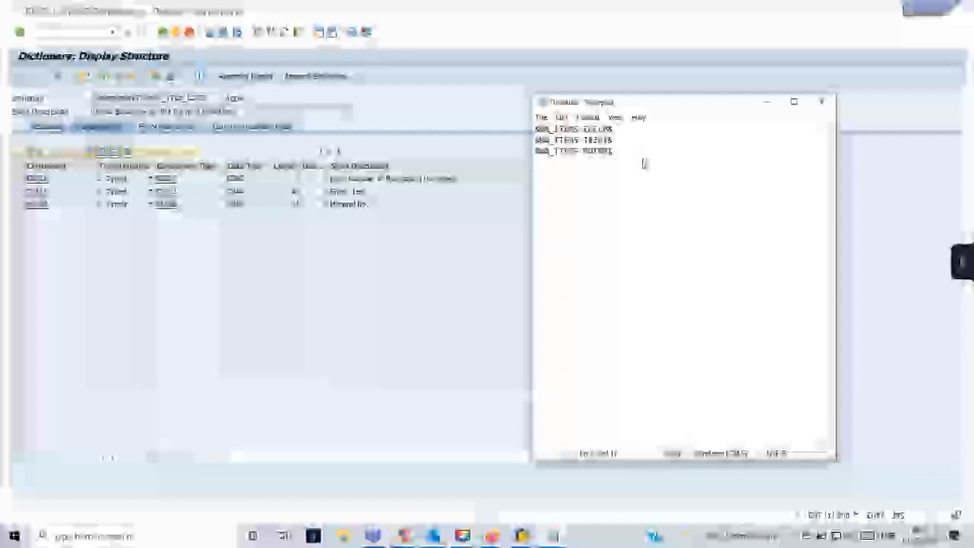
Leave the note unsaved and minimized, and go back from the structure to the form.
key(ctrl+s)
click(959, 137)
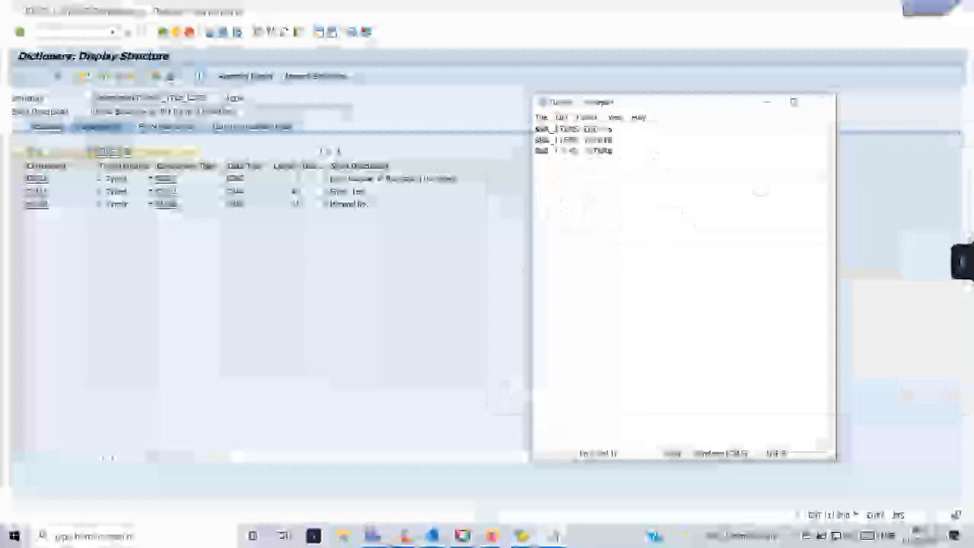
click(767, 102)
click(162, 31)
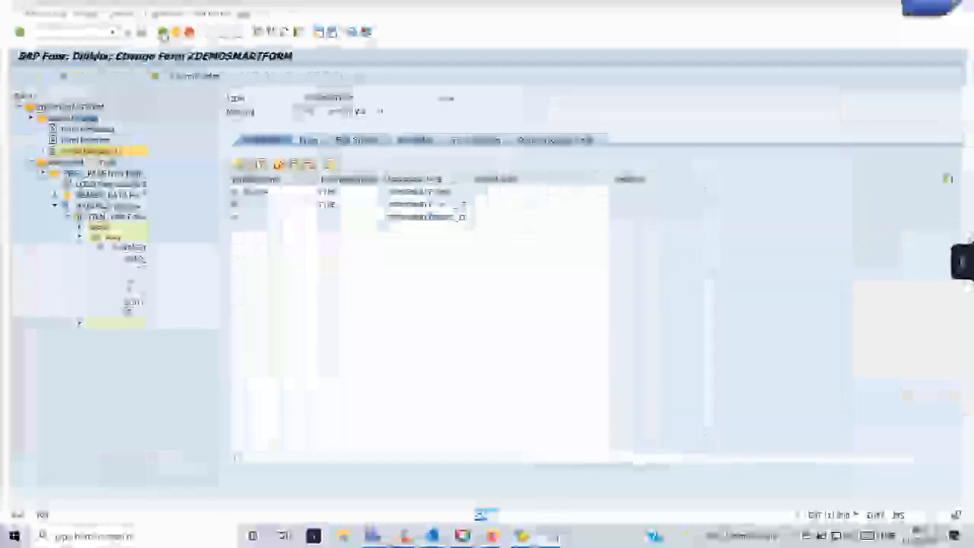
Reopen ZDEMOSMARTFORM for changing and expand Page, Main Window, item table and Main Area.
click(162, 31)
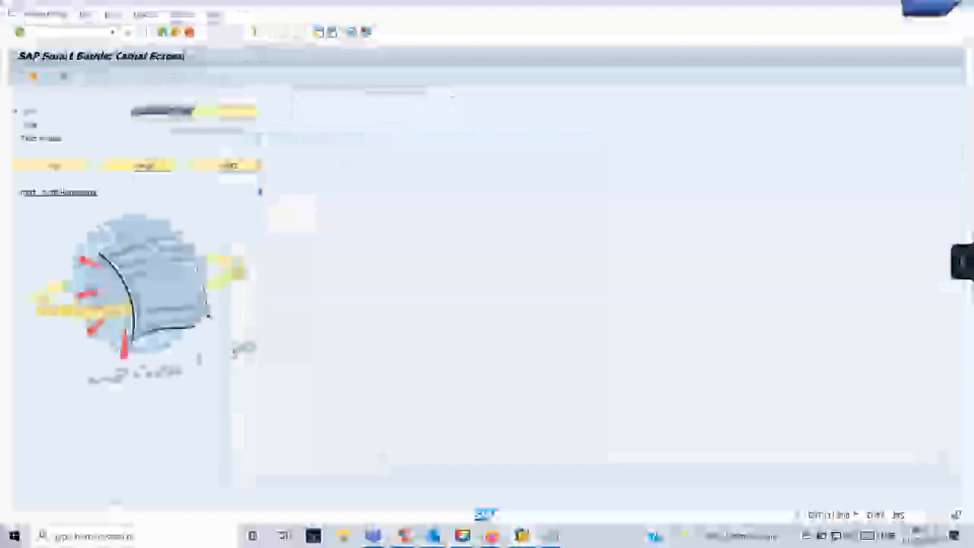
click(146, 165)
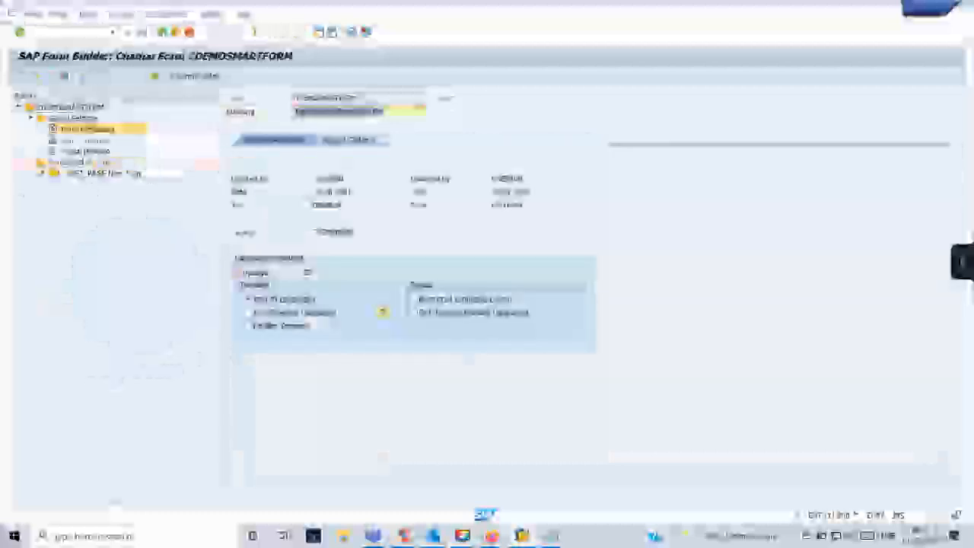
click(42, 173)
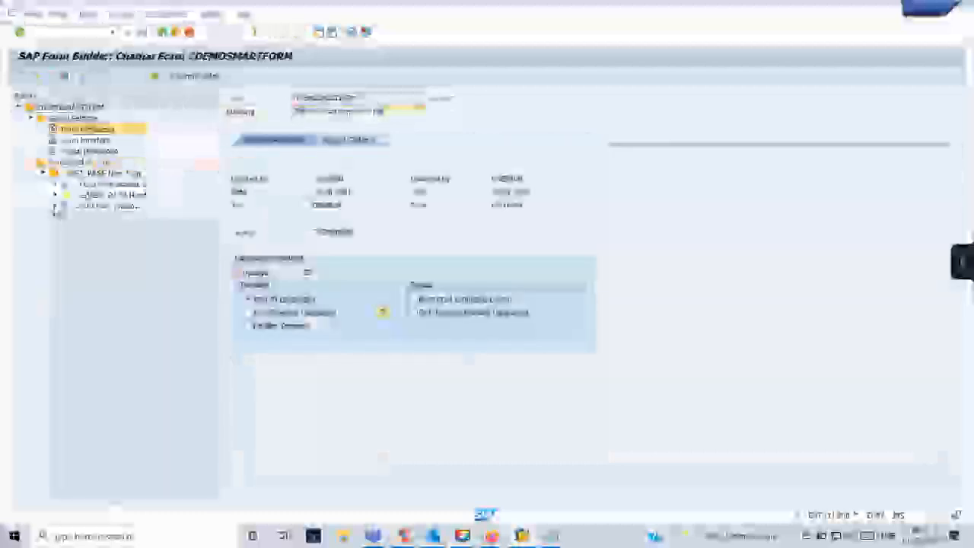
click(55, 207)
click(66, 217)
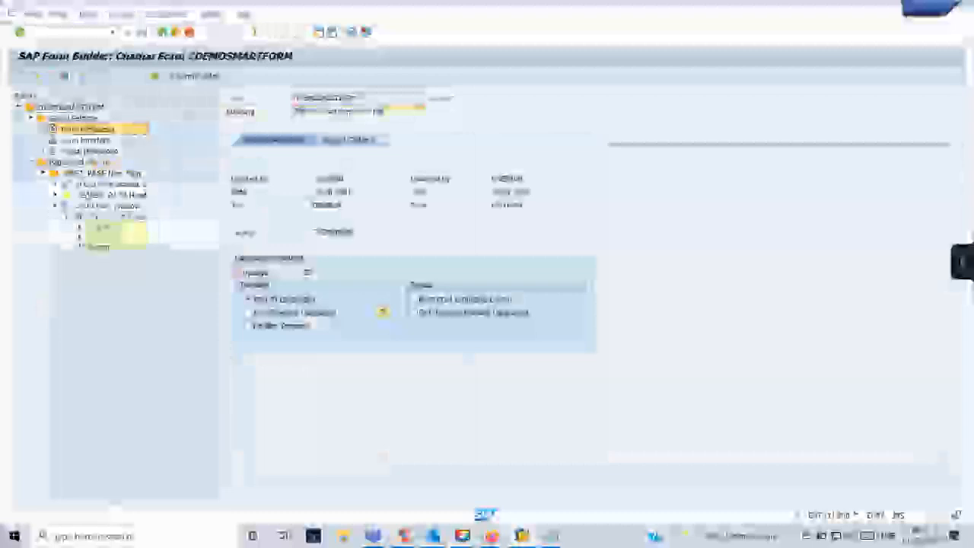
click(92, 248)
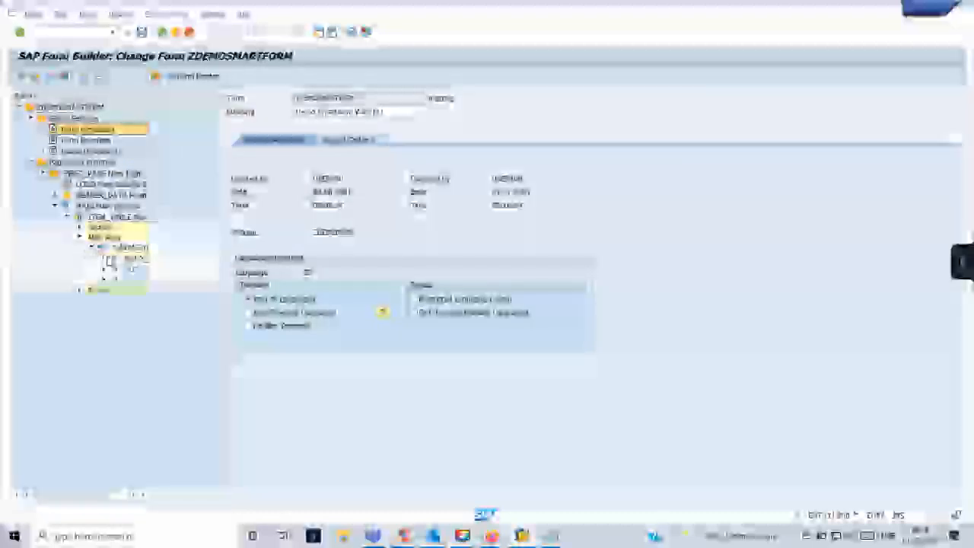
Expand the three cells and open the %TEXT2 text node in the text editor.
click(104, 258)
click(105, 279)
click(104, 302)
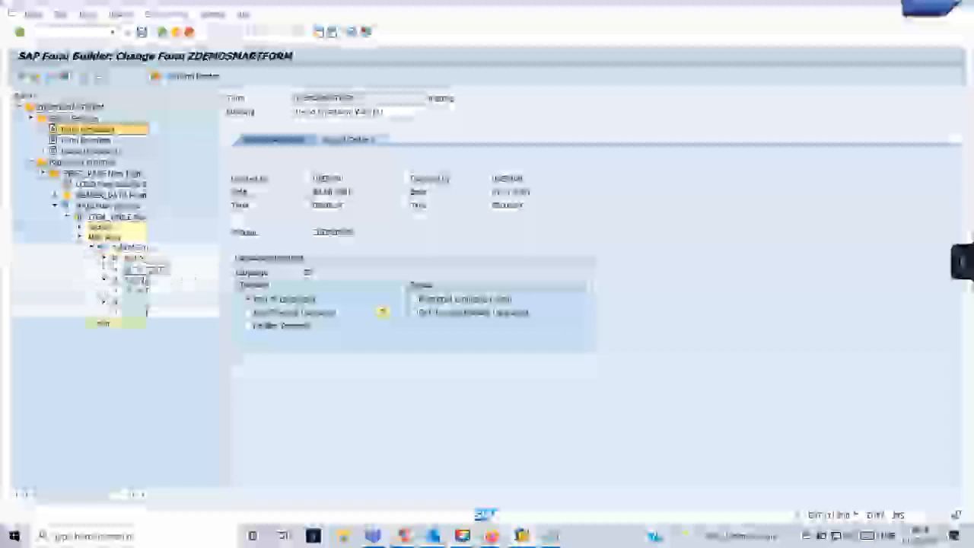
double_click(140, 268)
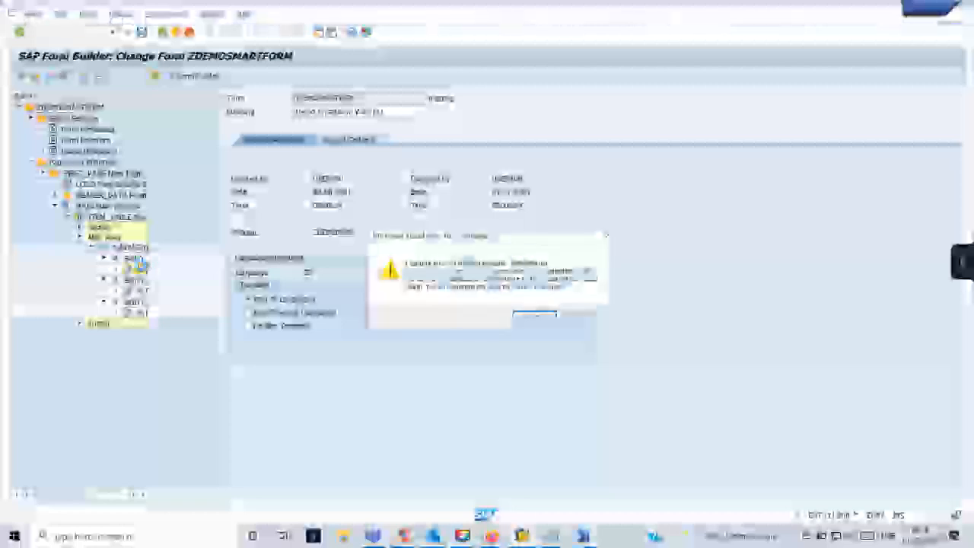
click(540, 316)
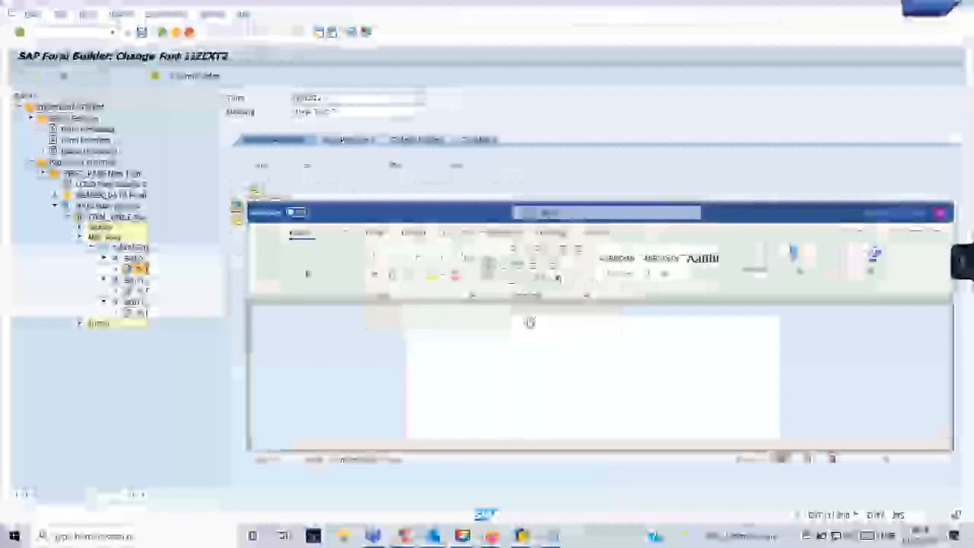
Paste &WA_ITEMS-EBELP& from the note into the %TEXT2 text, removing stray characters.
click(531, 318)
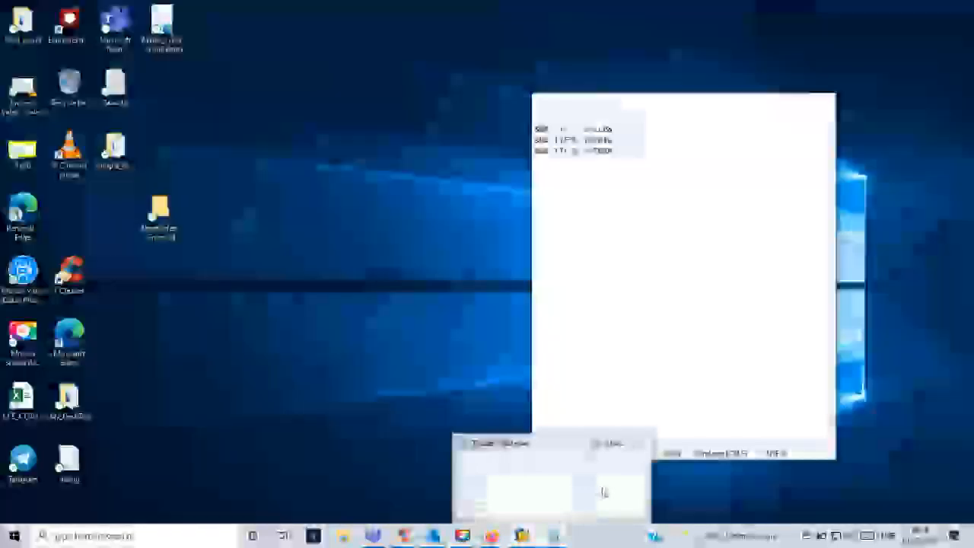
click(602, 493)
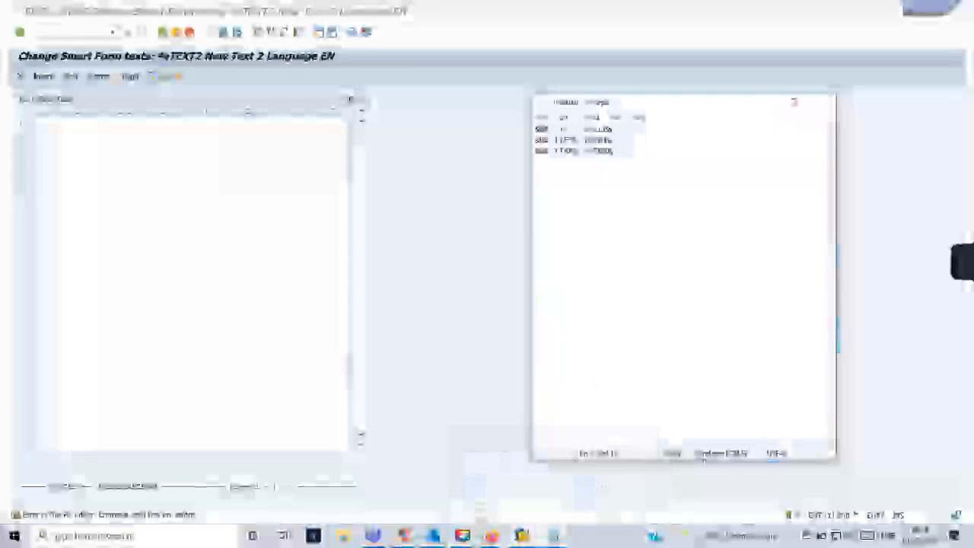
drag(614, 130, 536, 129)
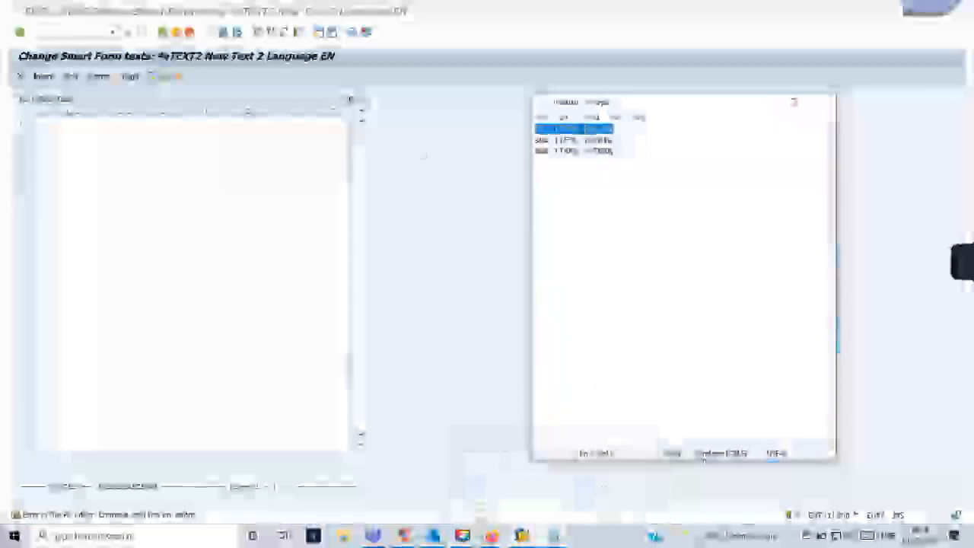
click(59, 124)
key(ctrl+v)
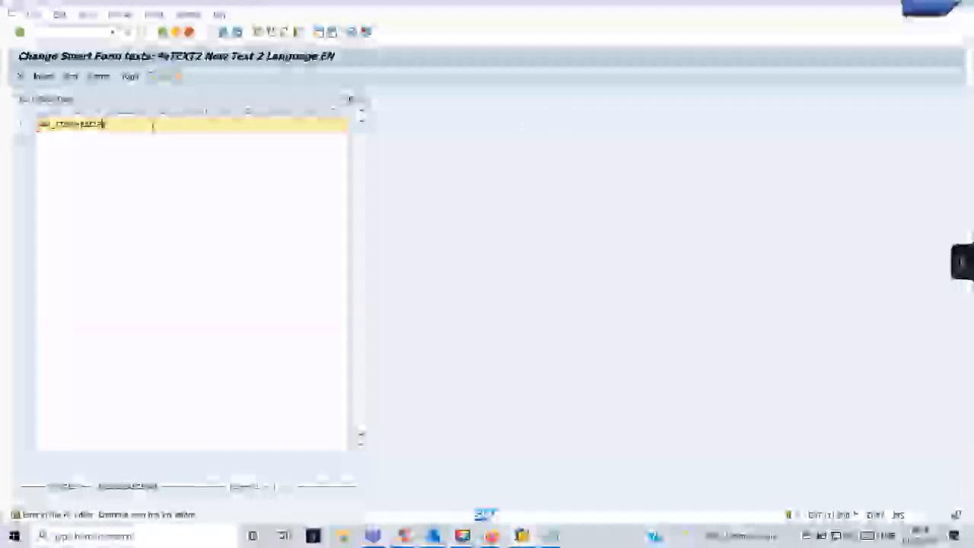
text(ame)
key(BackSpace)
key(BackSpace)
key(BackSpace)
Leave the text editor, keep the edited text and continue past the warning.
click(163, 32)
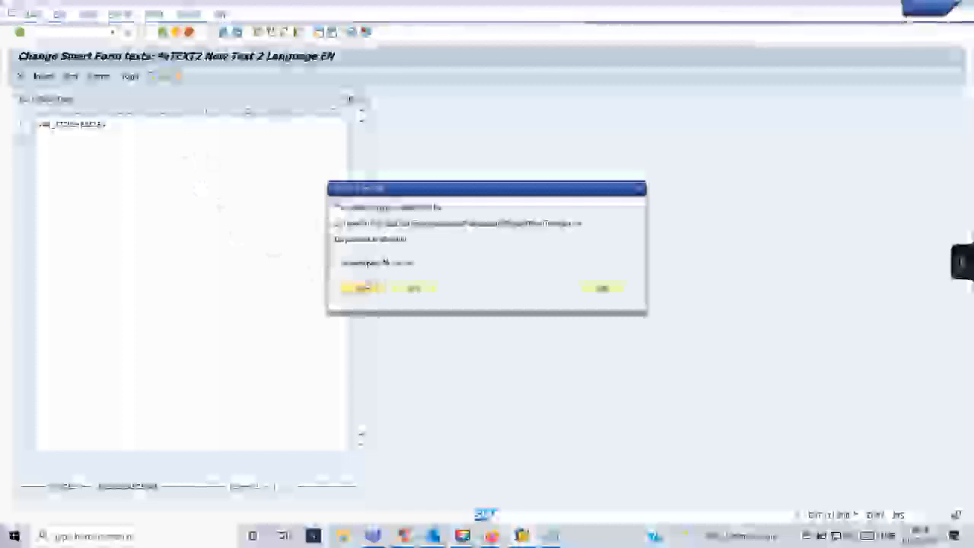
click(373, 289)
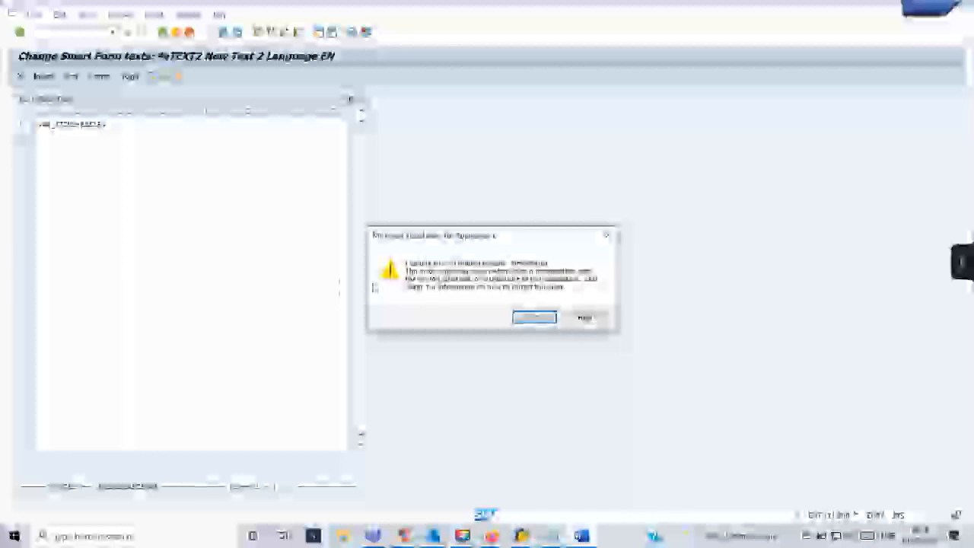
click(544, 318)
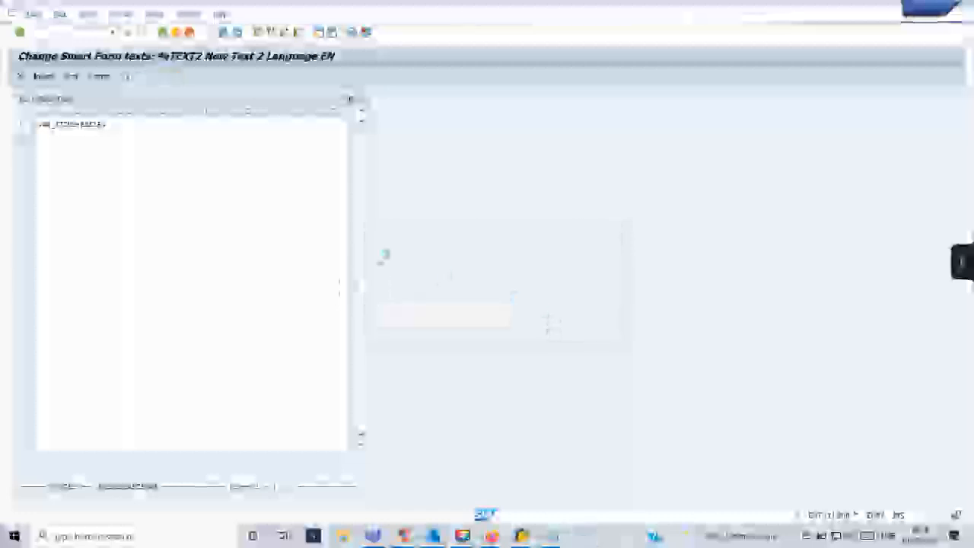
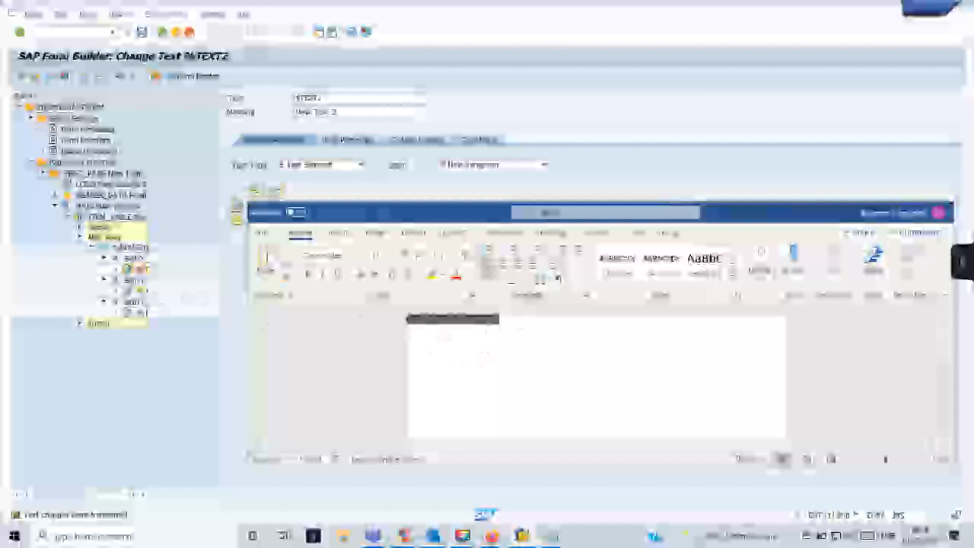
Select the %TEXT3 node and clear the Word warnings so it opens in the SAP line editor.
click(536, 315)
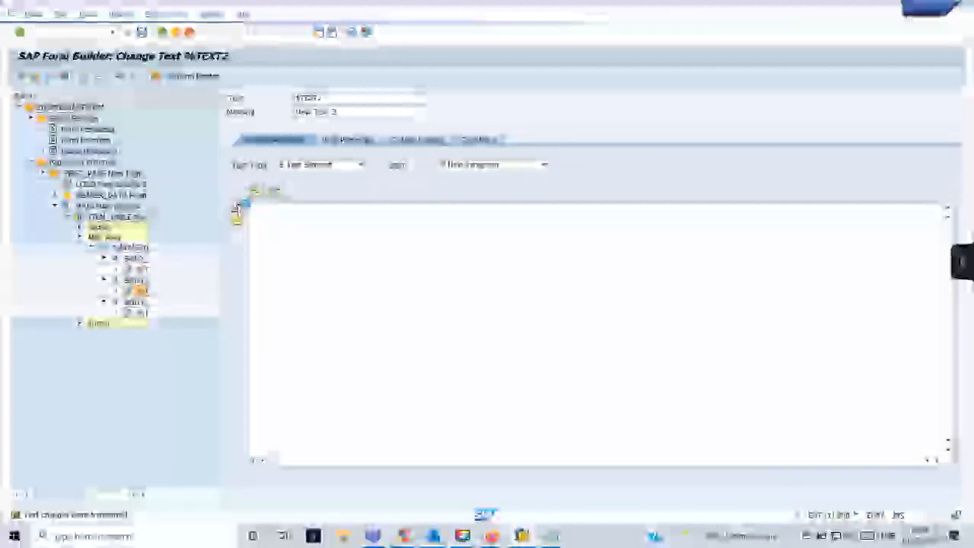
click(237, 211)
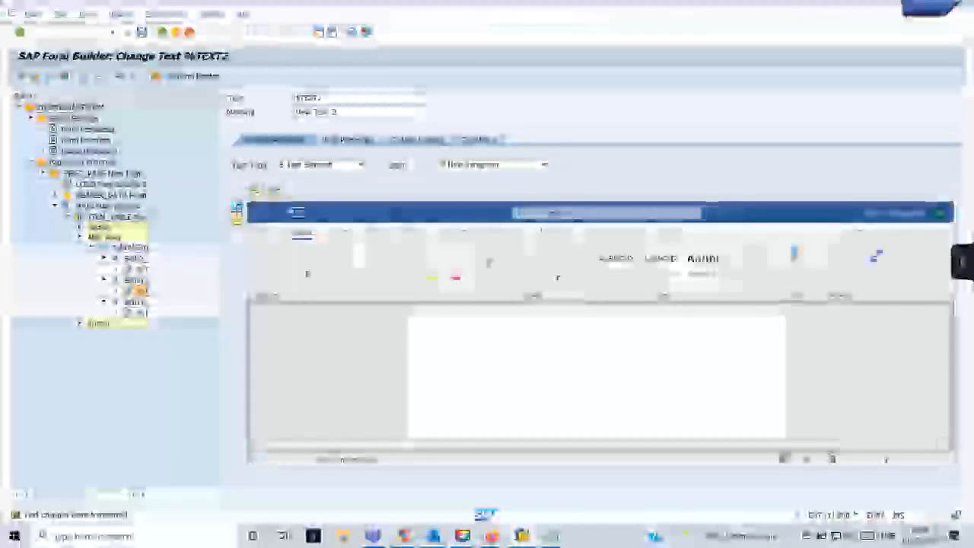
click(533, 317)
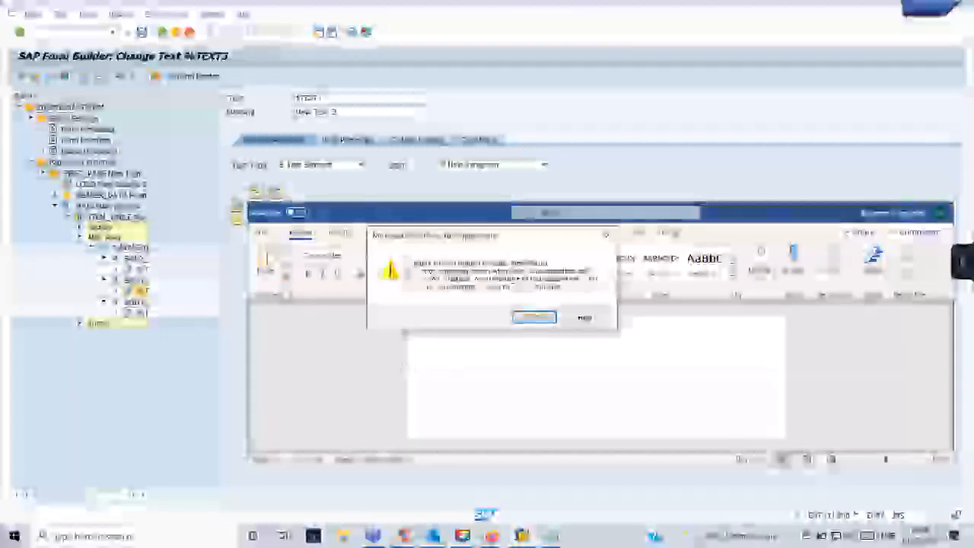
click(533, 317)
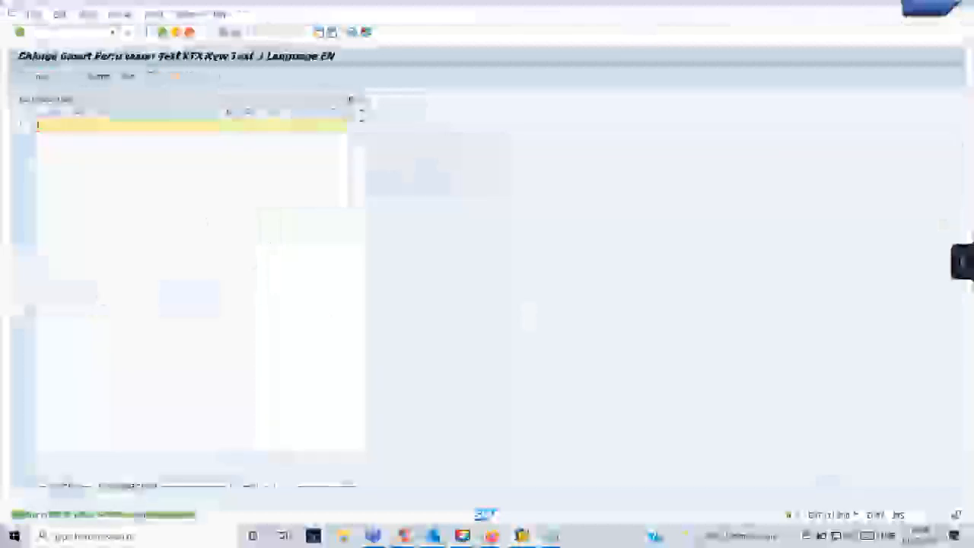
Copy the second field name from the Notepad notes into line 1 of %TEXT3, then return to Form Builder.
mouse_move(553, 535)
click(594, 456)
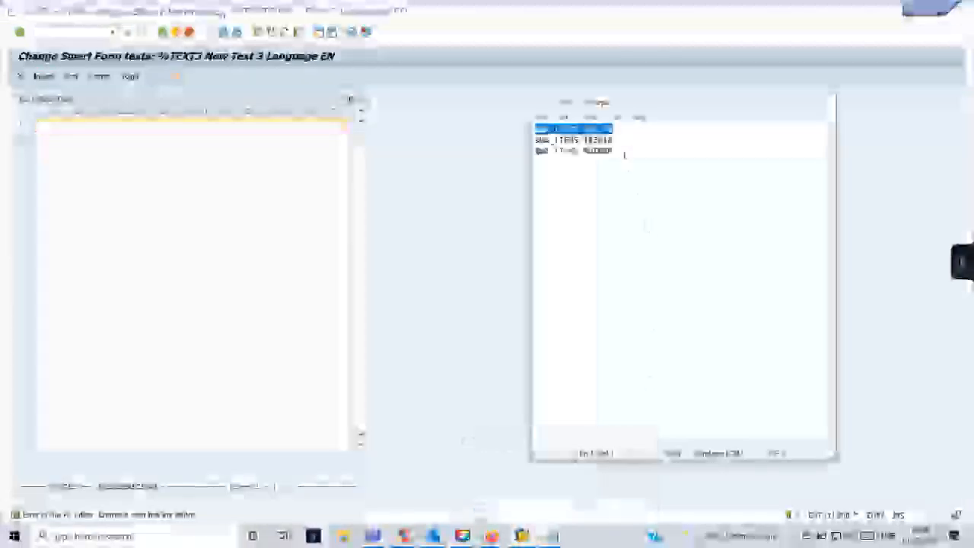
drag(536, 140, 612, 140)
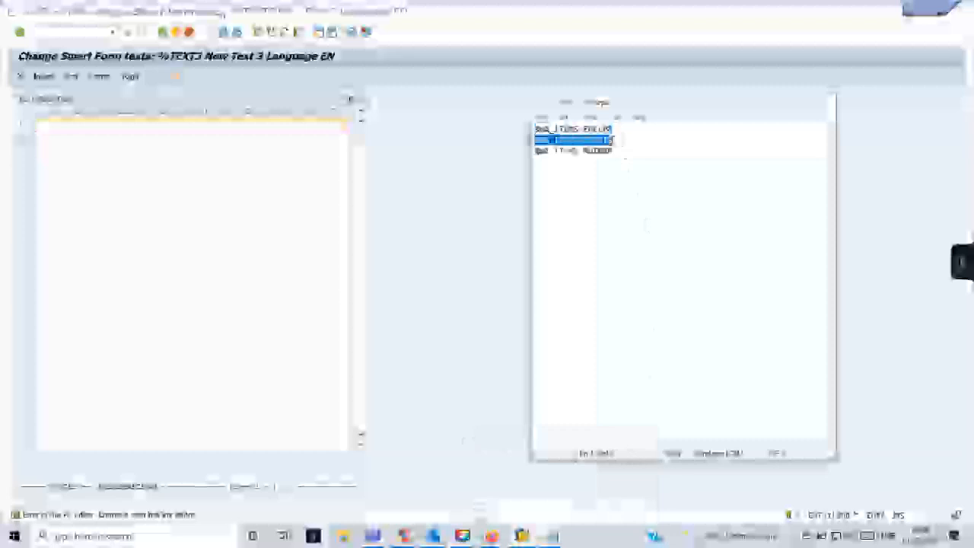
click(553, 536)
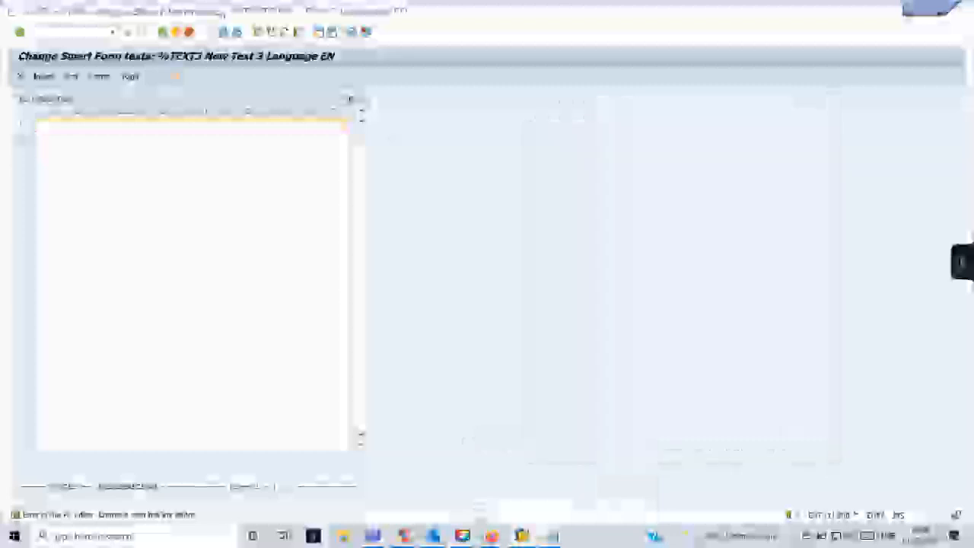
text(&W_ITEM-TEXT1&)
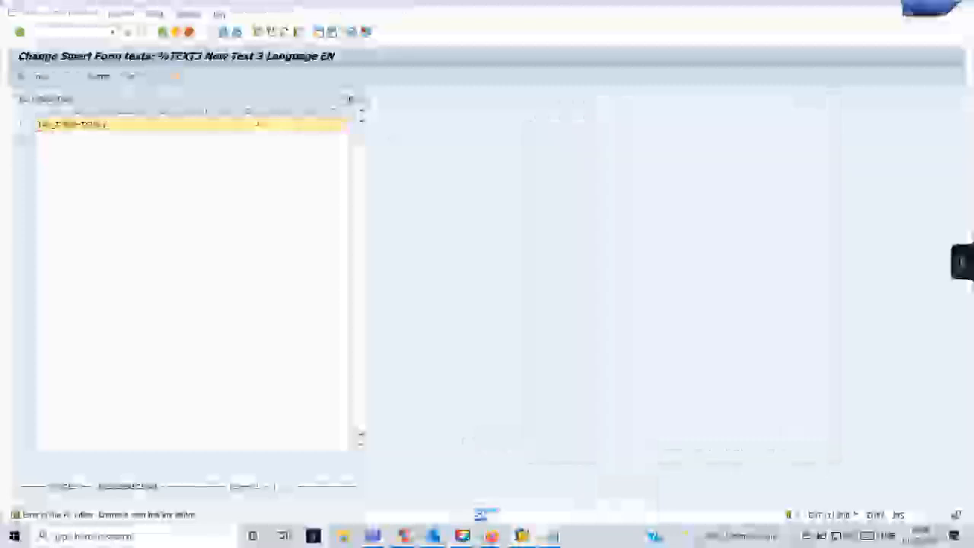
click(163, 32)
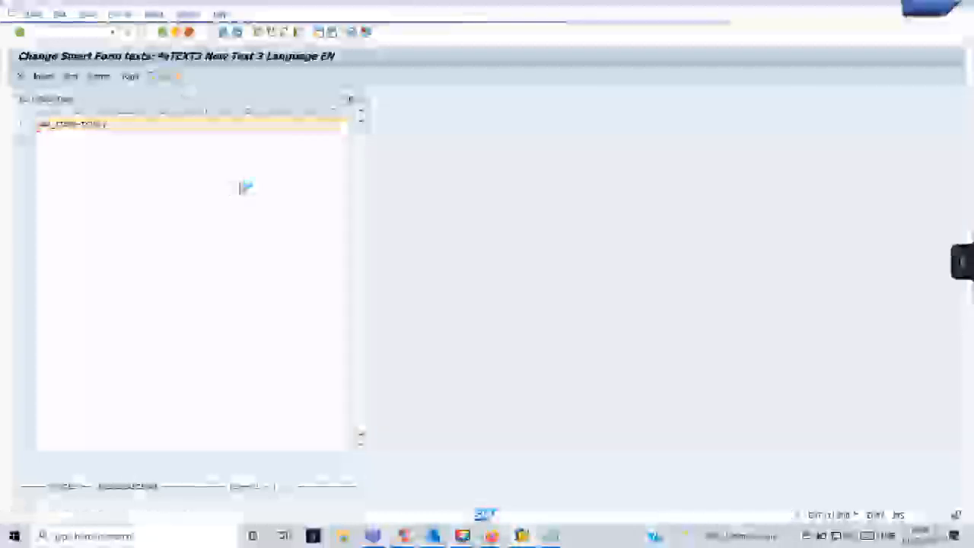
click(527, 318)
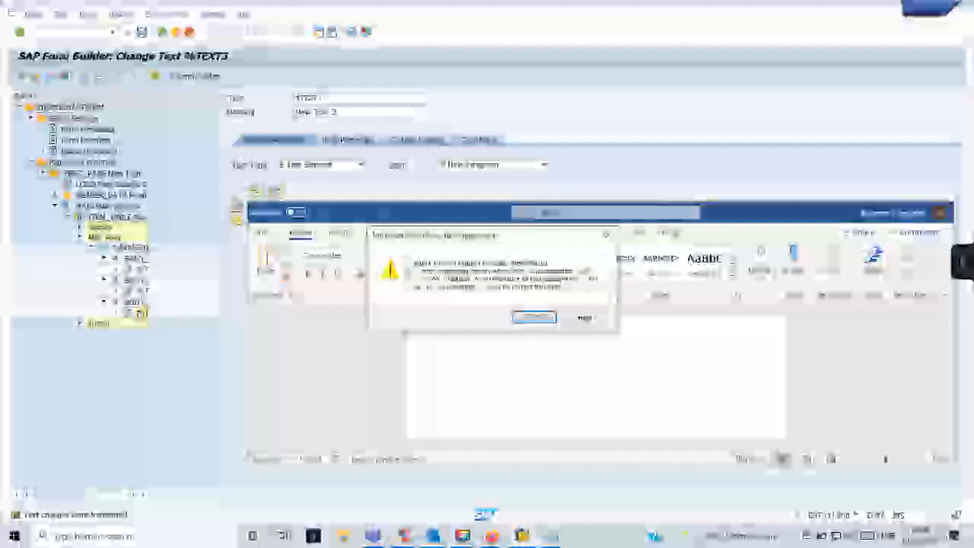
Dismiss the two Word warnings so %TEXT4 appears in the Form Builder editor.
click(537, 319)
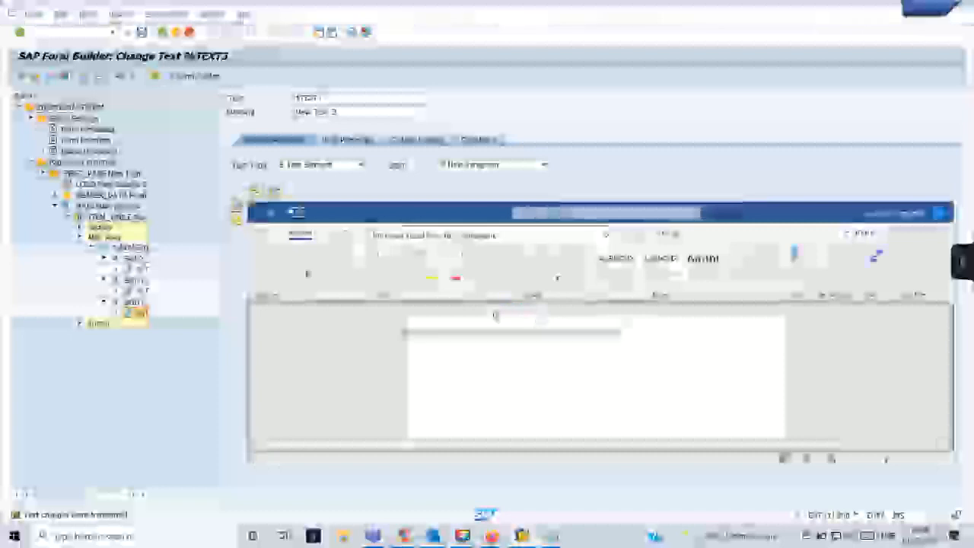
click(548, 317)
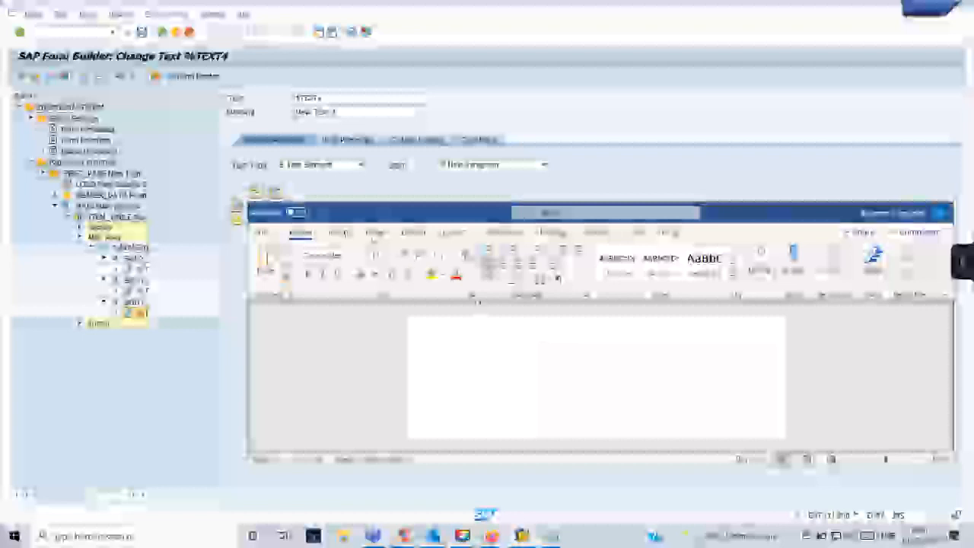
Try the Word editor's insert and settings menus, dismissing the repeated Word warnings.
click(339, 232)
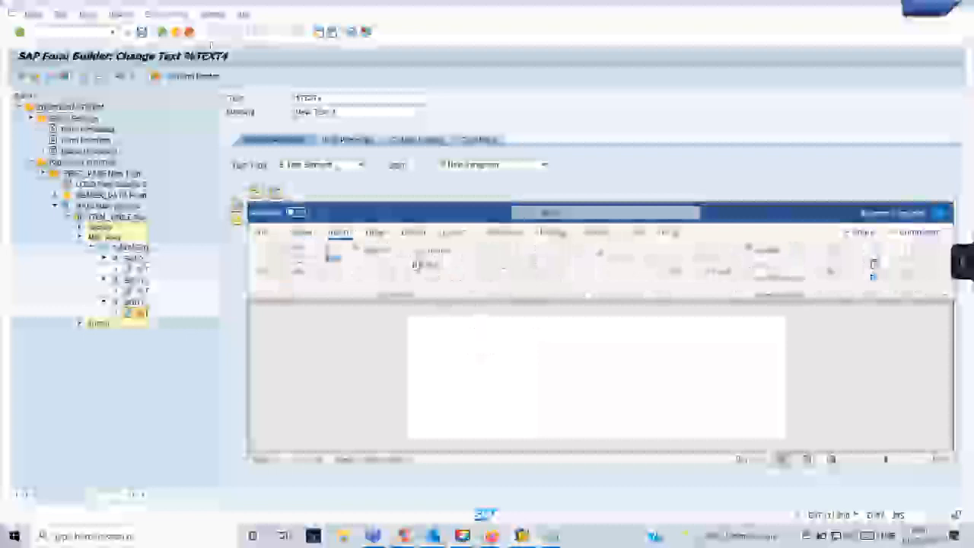
click(119, 15)
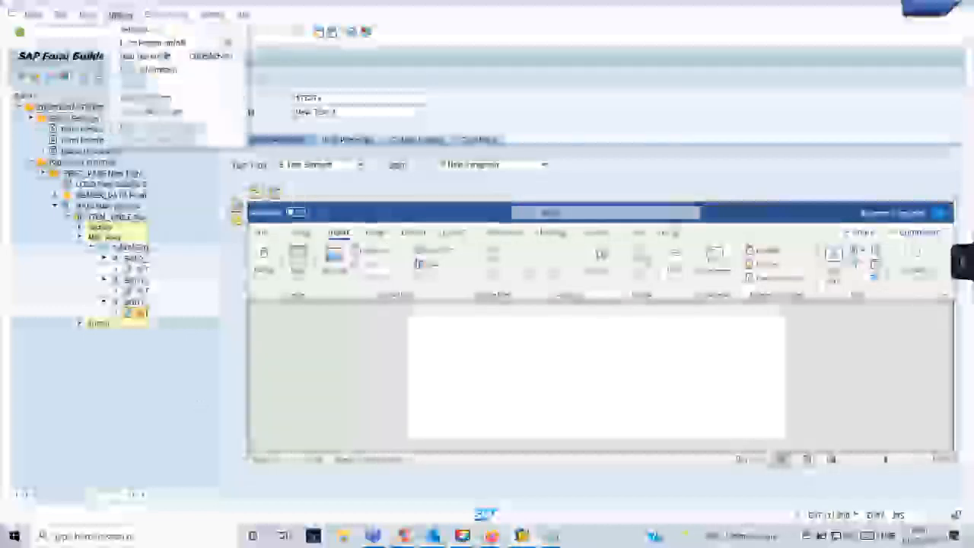
click(151, 56)
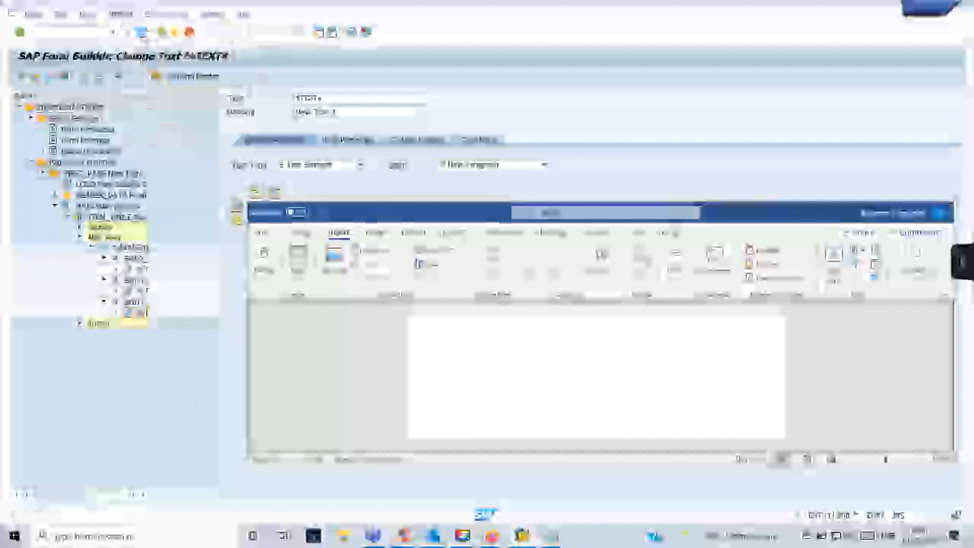
click(533, 317)
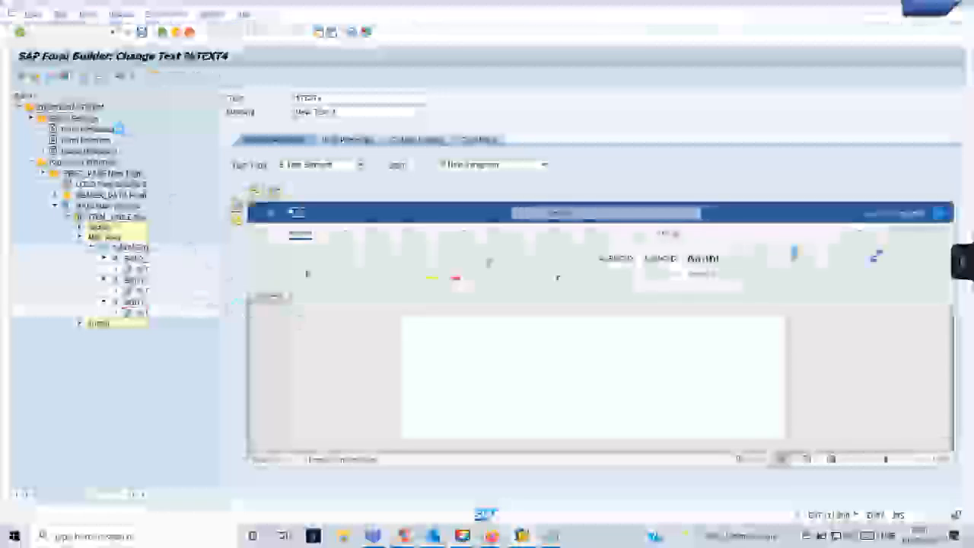
click(532, 317)
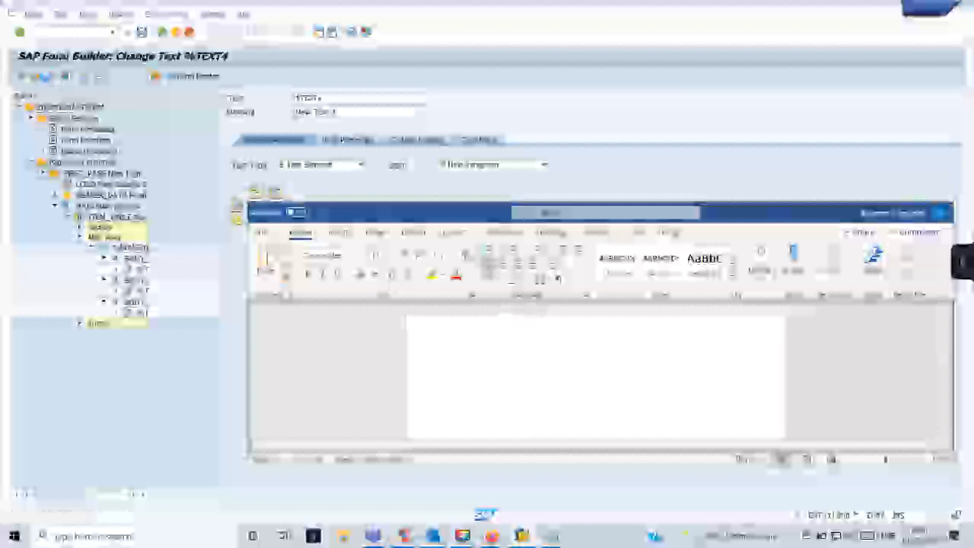
click(525, 320)
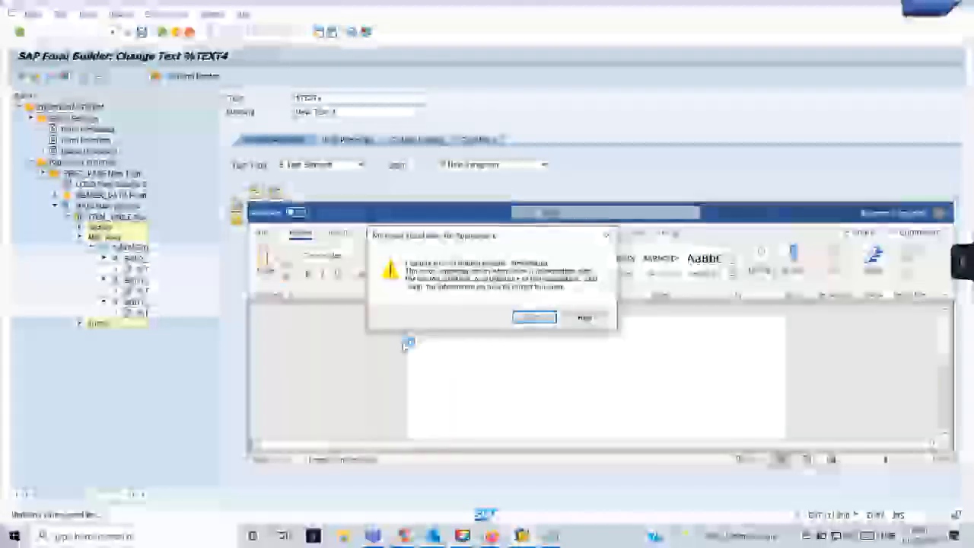
click(534, 317)
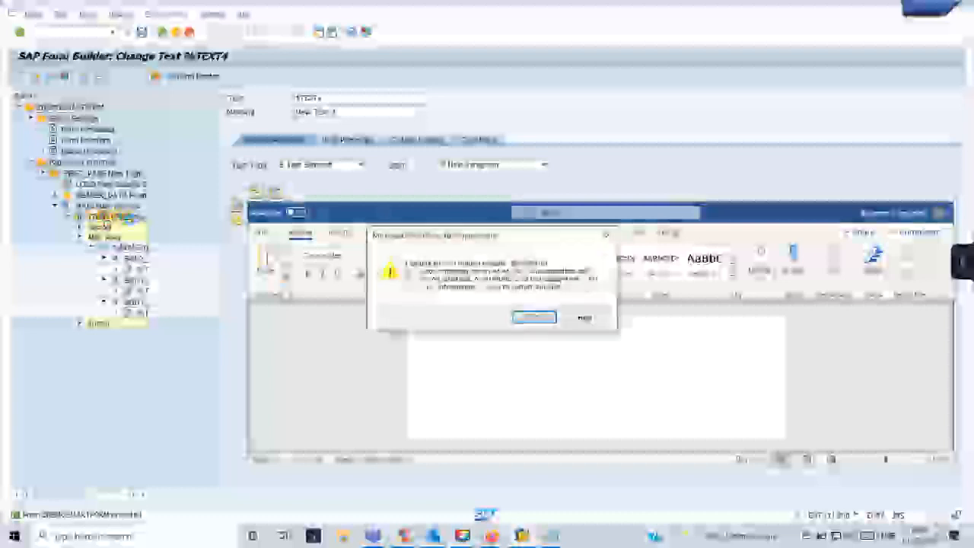
key(Return)
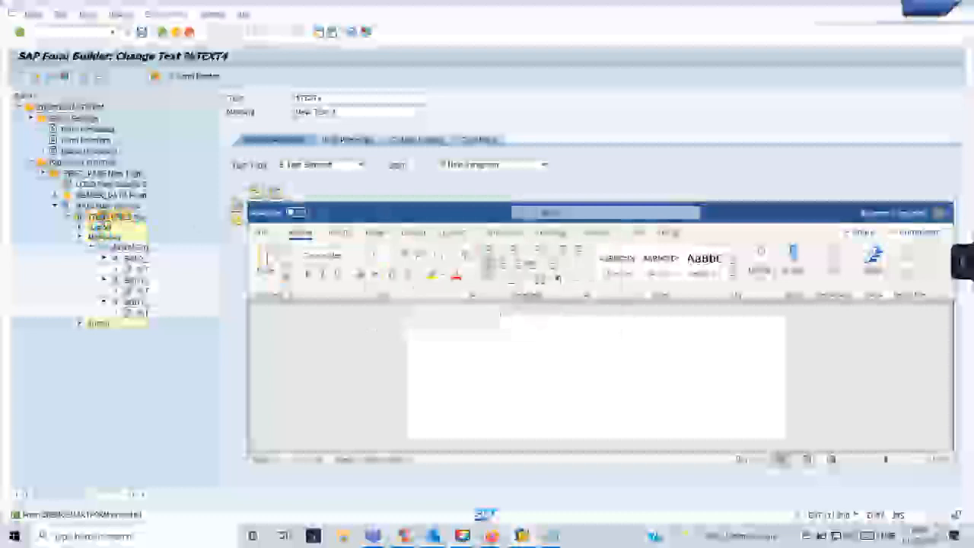
Open the item table node and create a new event node %EVENT1 under it.
double_click(95, 219)
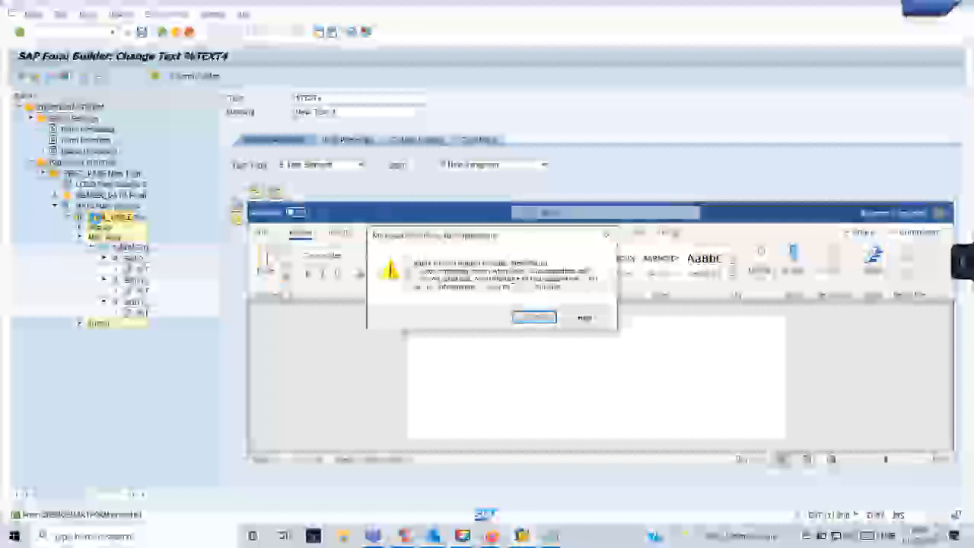
click(534, 316)
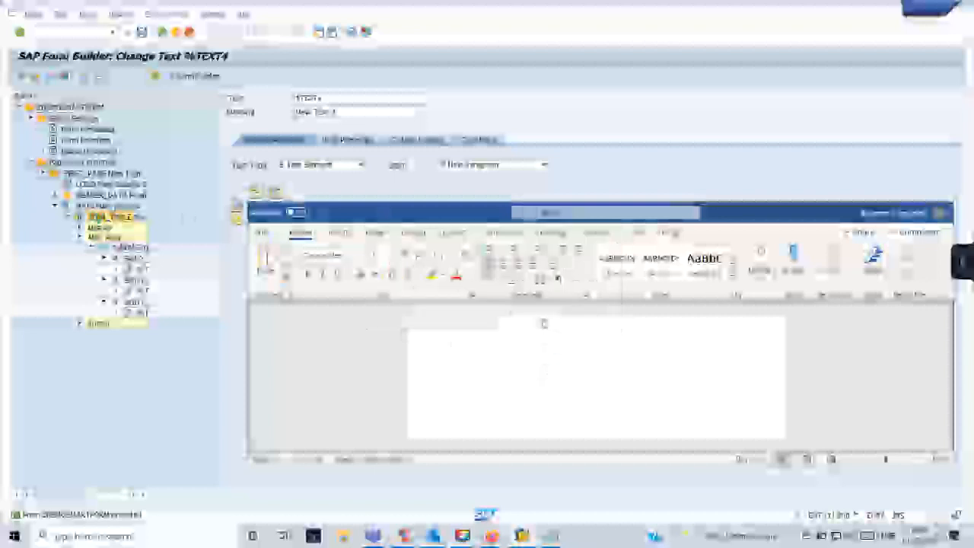
click(156, 309)
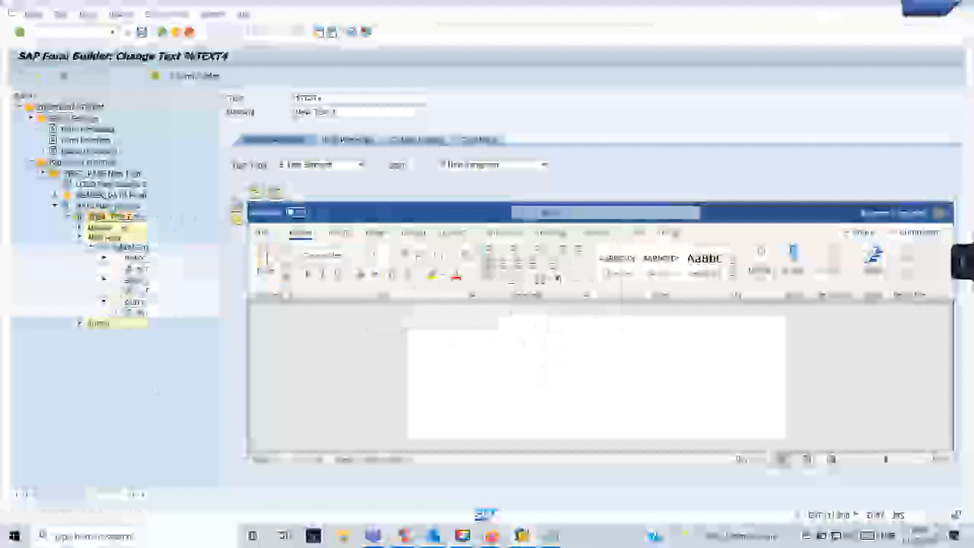
double_click(128, 220)
click(528, 319)
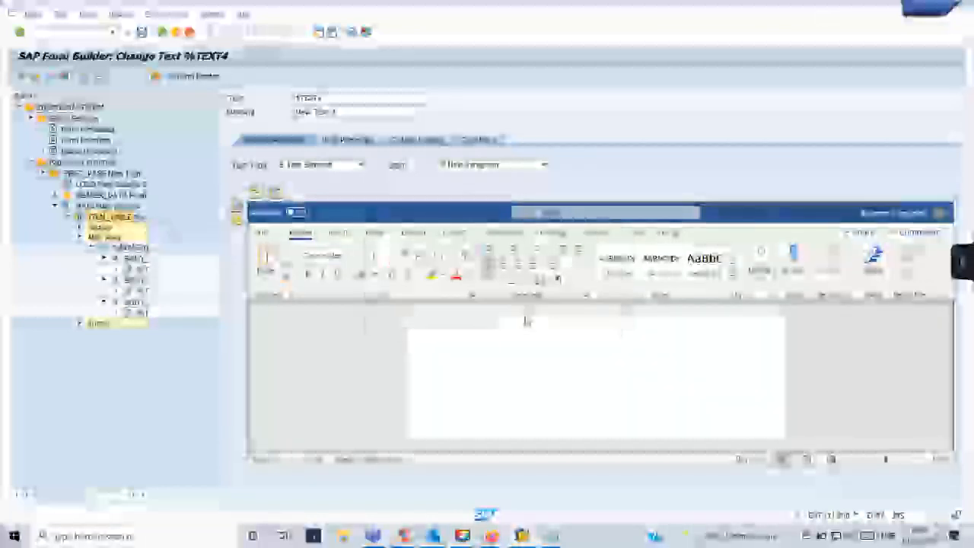
double_click(142, 217)
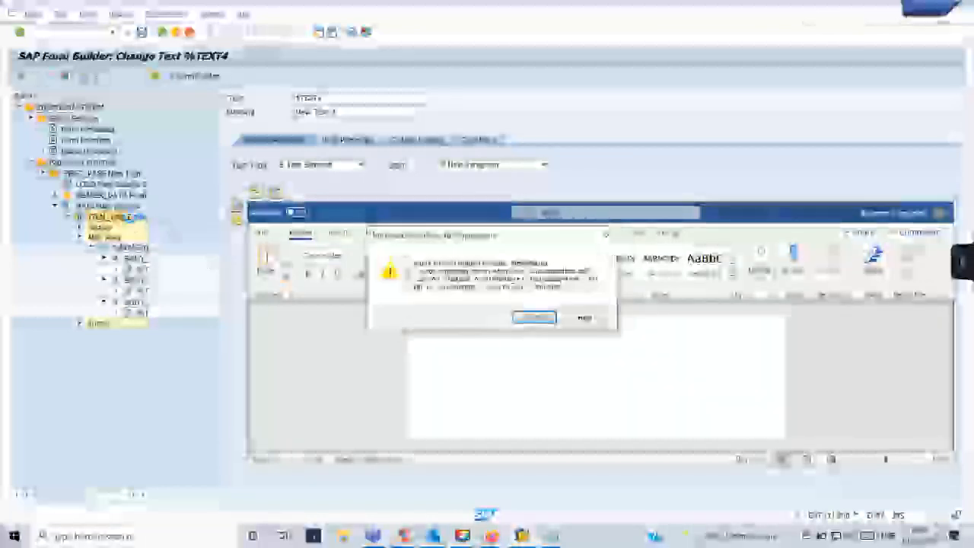
click(536, 319)
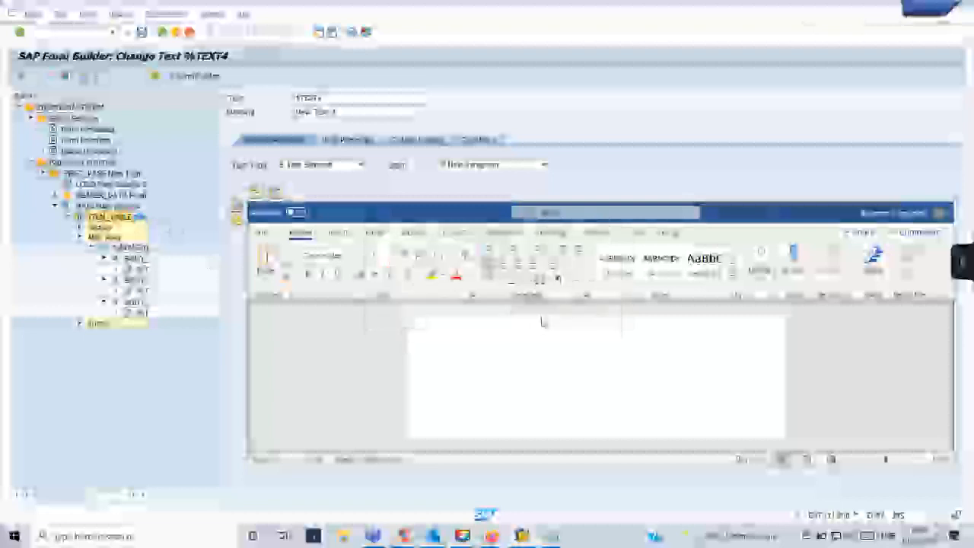
right_click(132, 220)
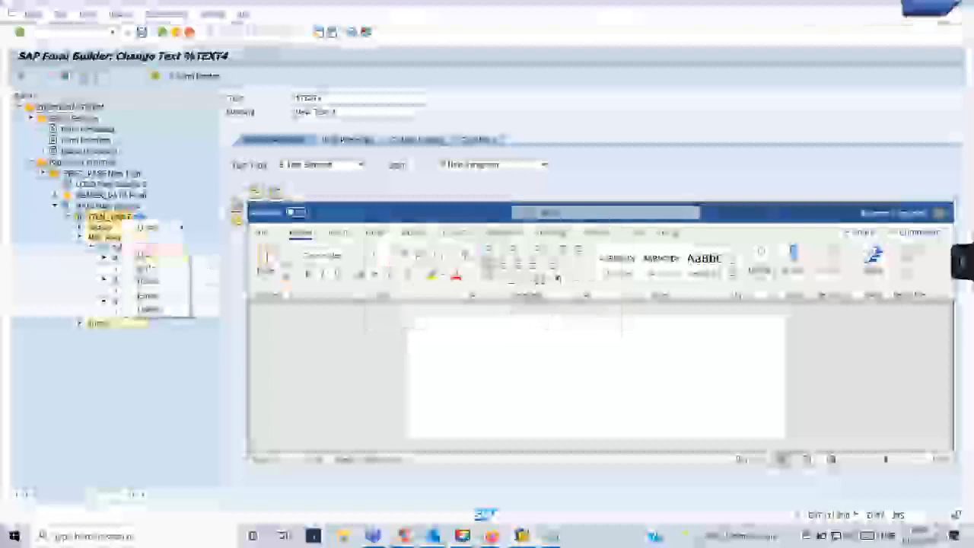
click(148, 251)
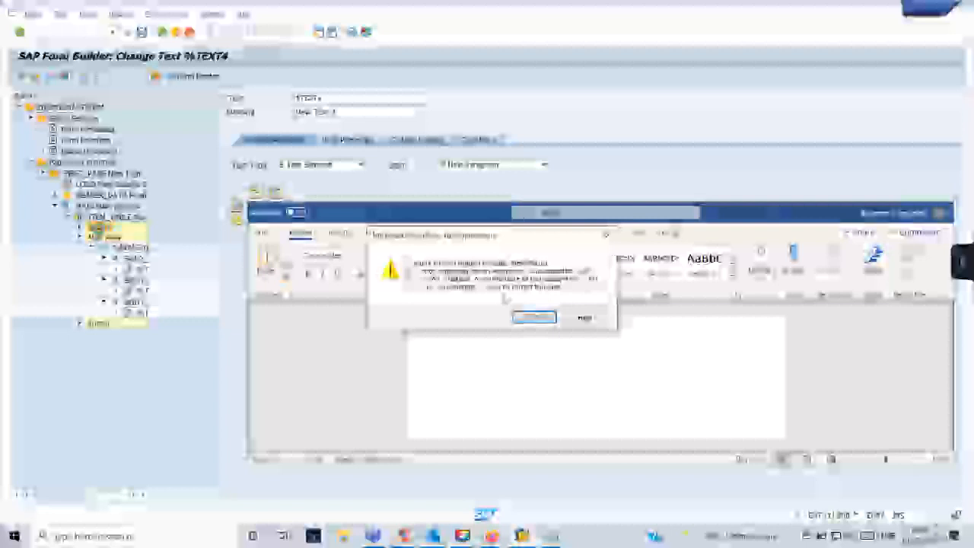
click(534, 317)
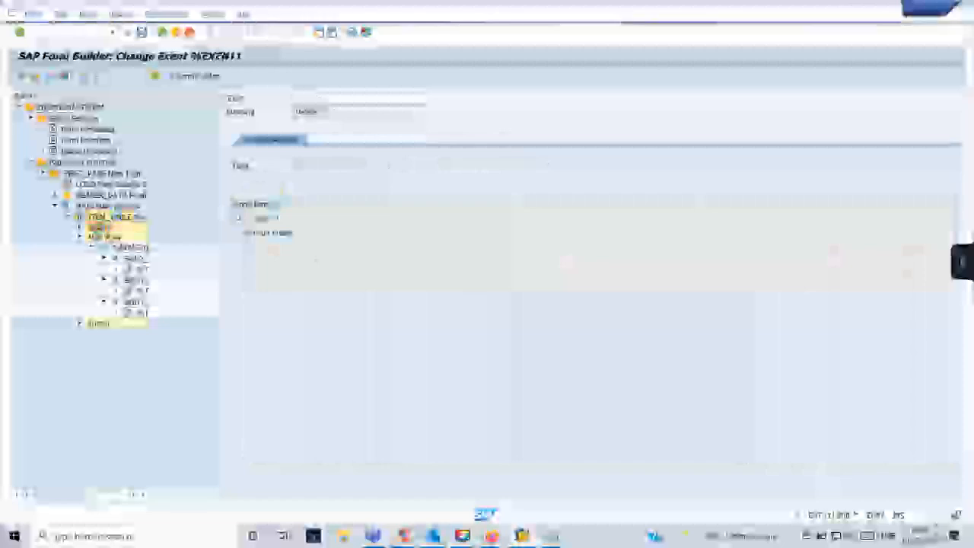
From %EVENT1, show the ITEM node's Create > Flow Logic submenu in the tree.
click(124, 220)
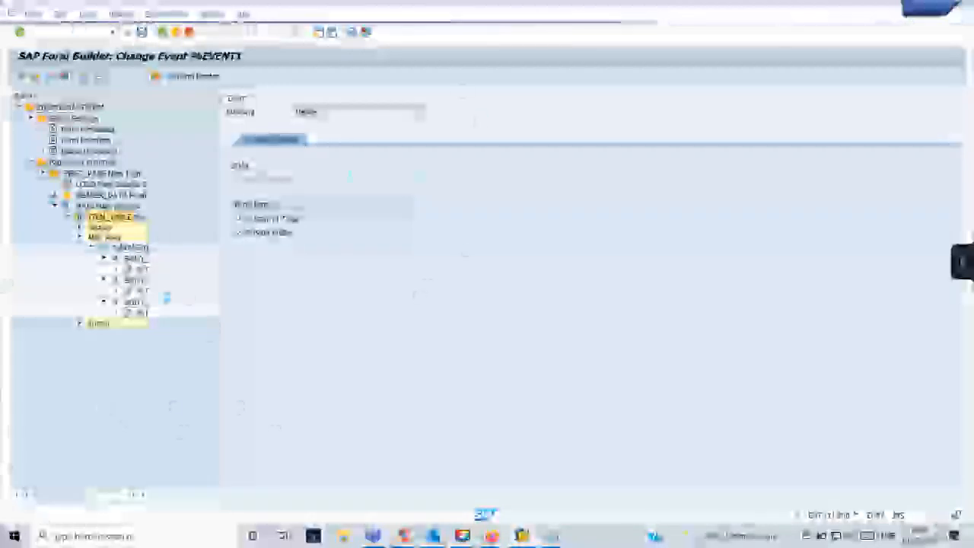
right_click(120, 219)
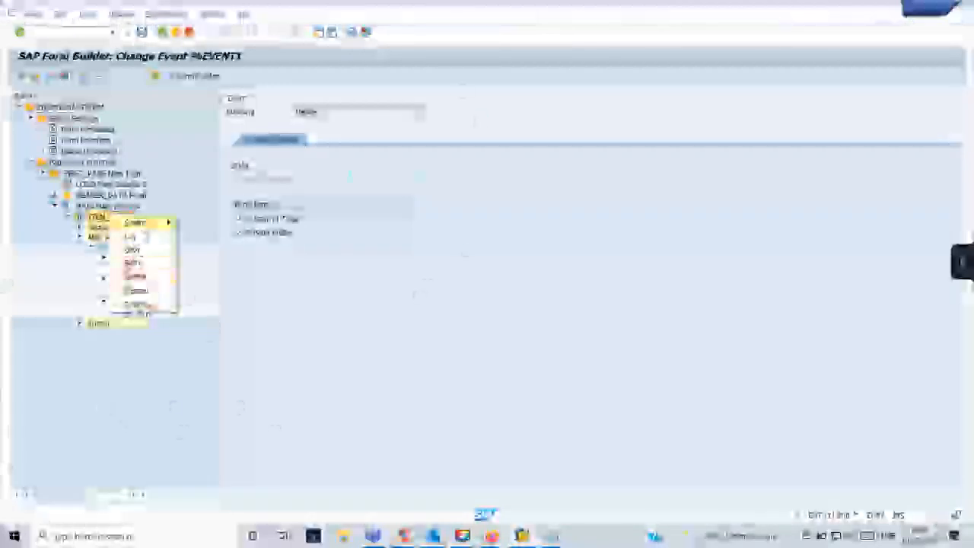
mouse_move(141, 223)
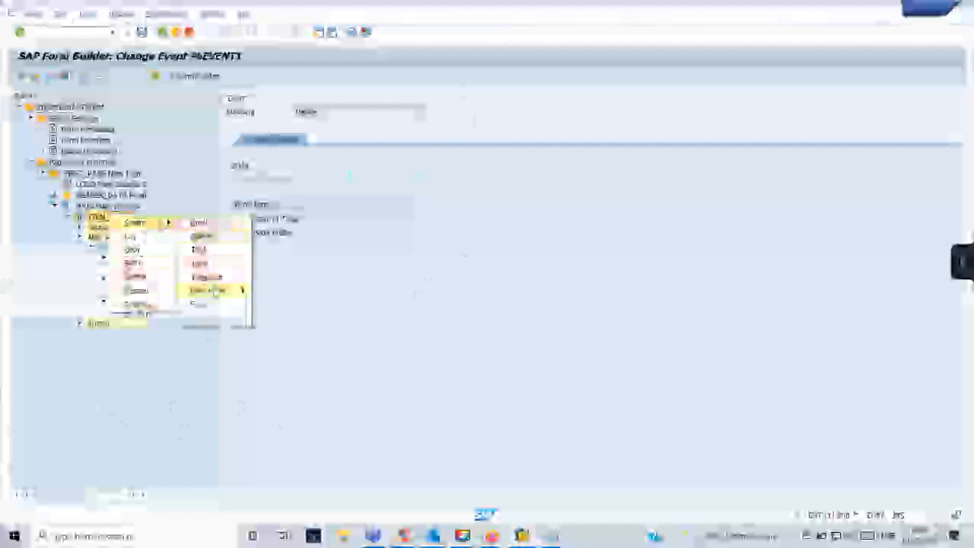
mouse_move(242, 290)
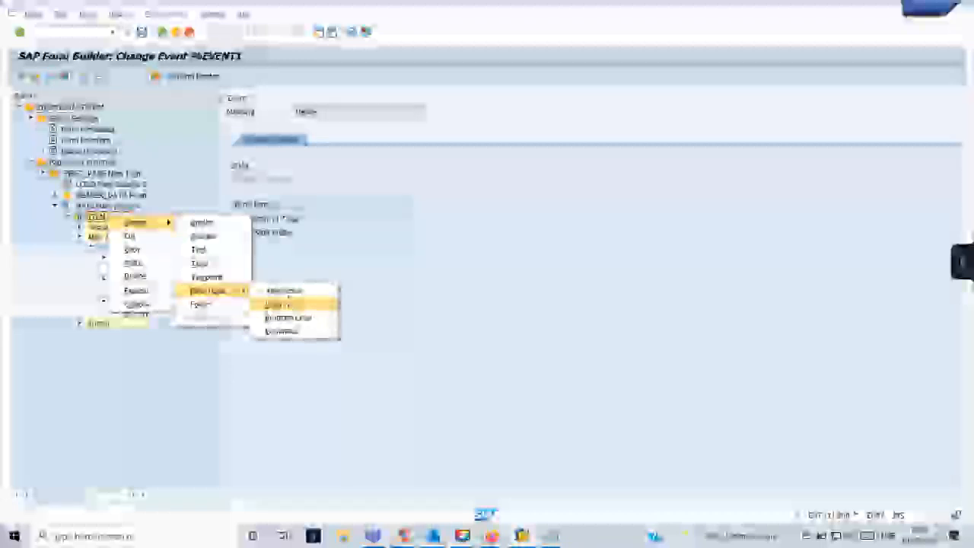
Add the chosen flow-logic node to the ITEM row and an event node under the table Header.
click(279, 304)
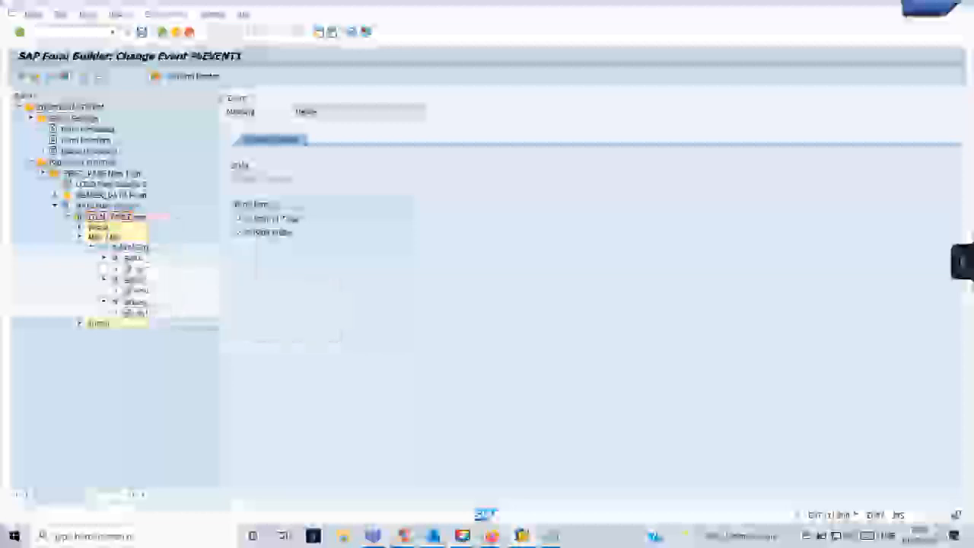
click(79, 228)
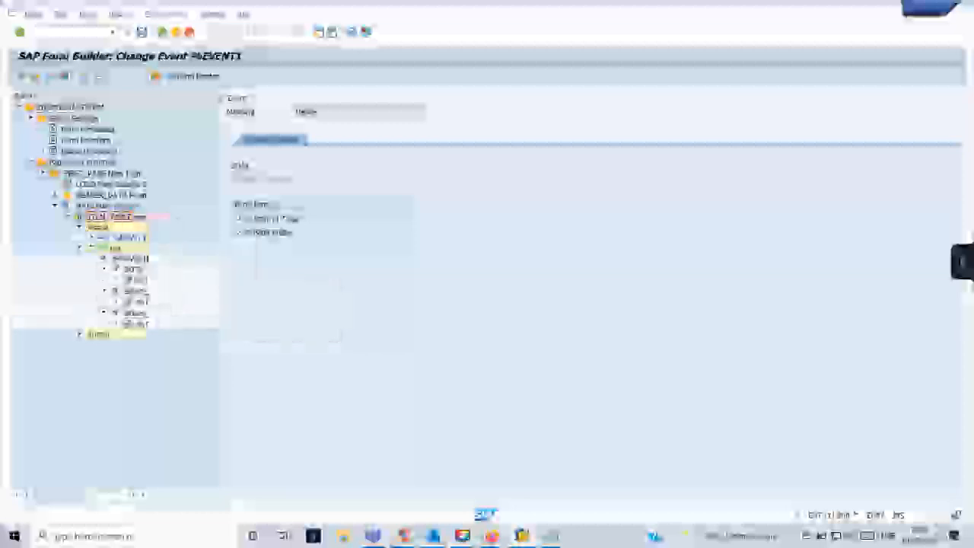
right_click(114, 236)
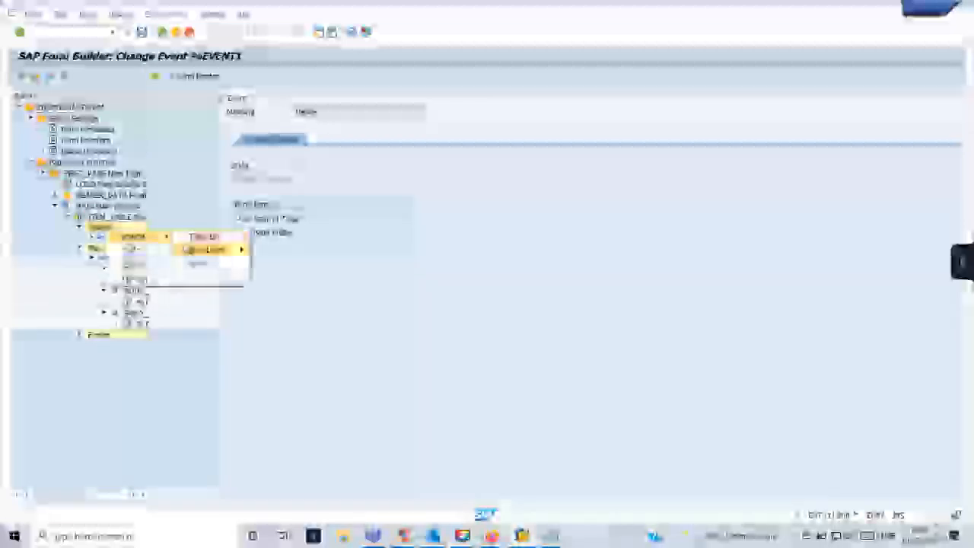
mouse_move(216, 249)
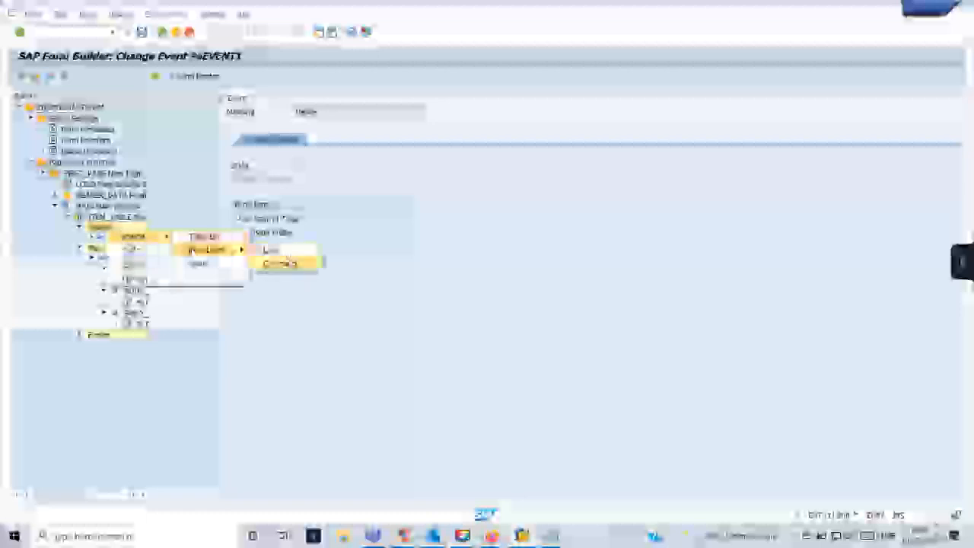
click(279, 263)
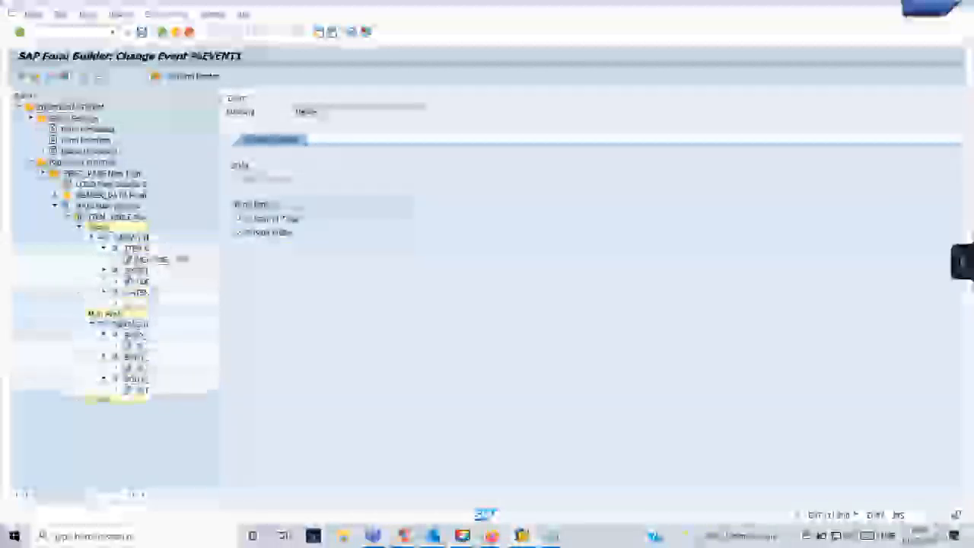
Add a Command node under ITEM, then show the Global Definitions initialization code.
right_click(142, 259)
click(134, 250)
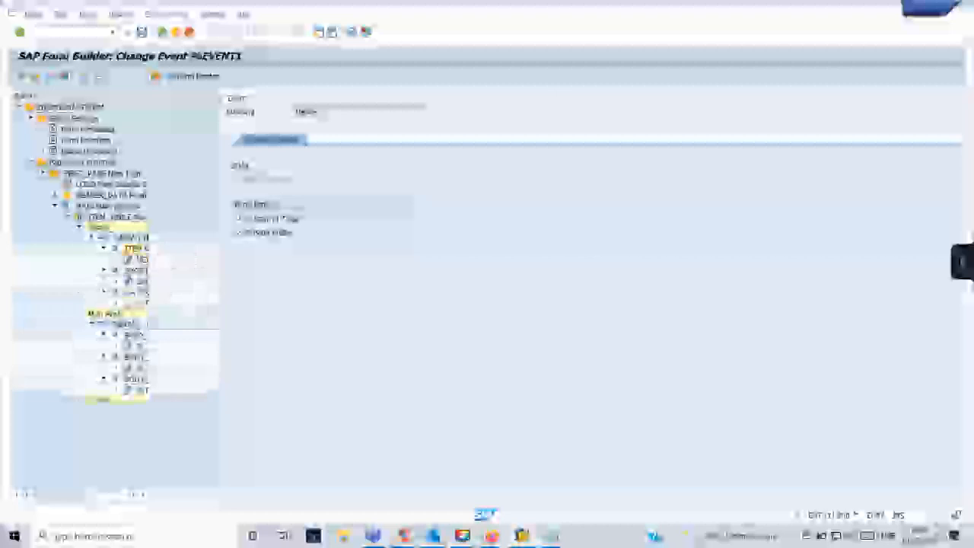
right_click(141, 251)
mouse_move(176, 257)
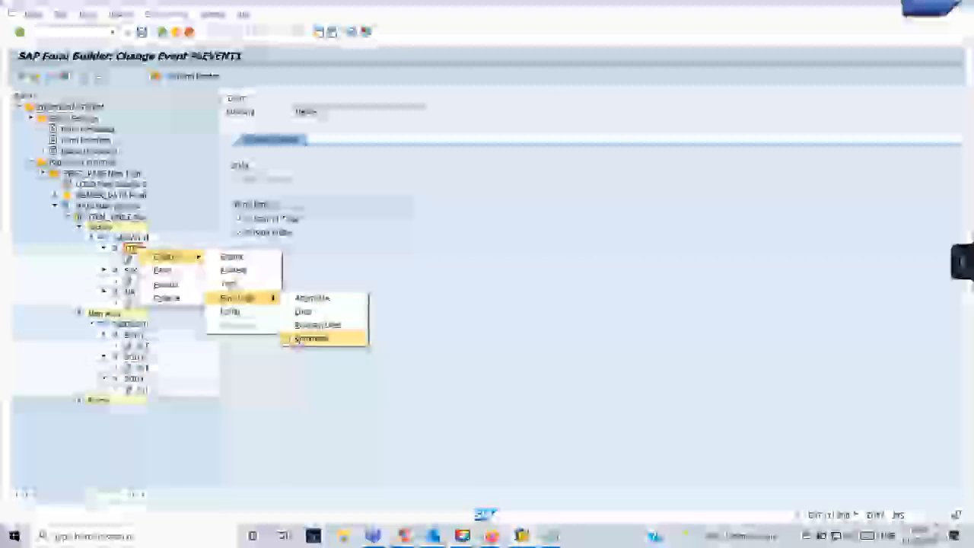
click(308, 339)
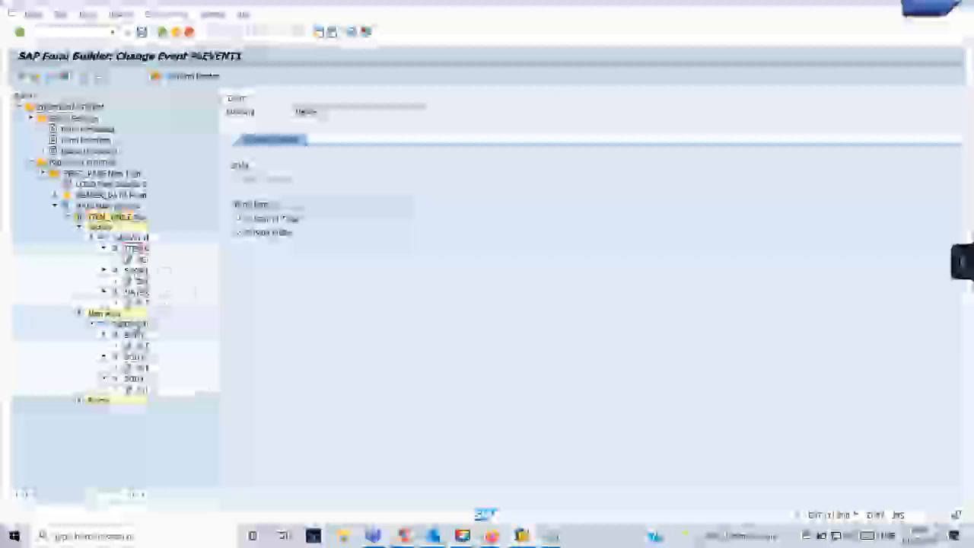
click(89, 150)
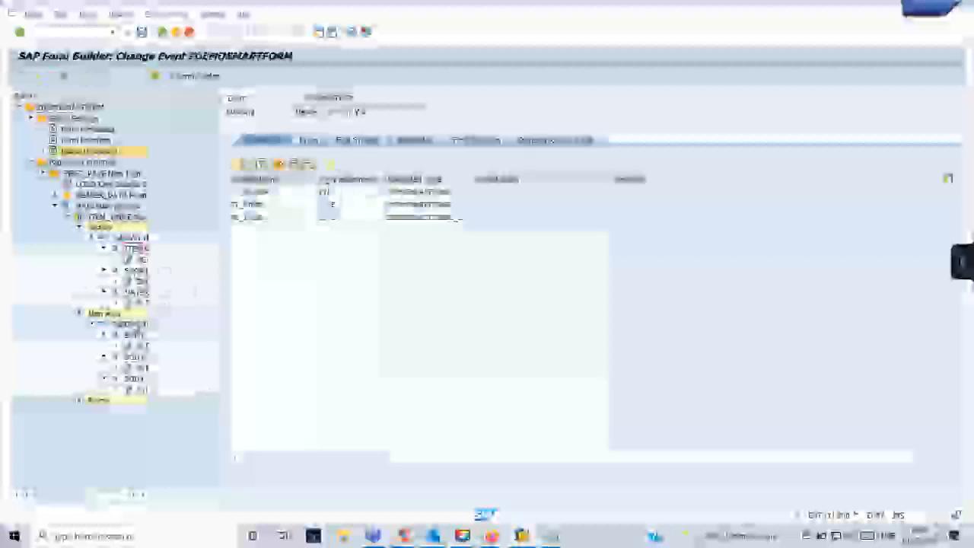
click(416, 140)
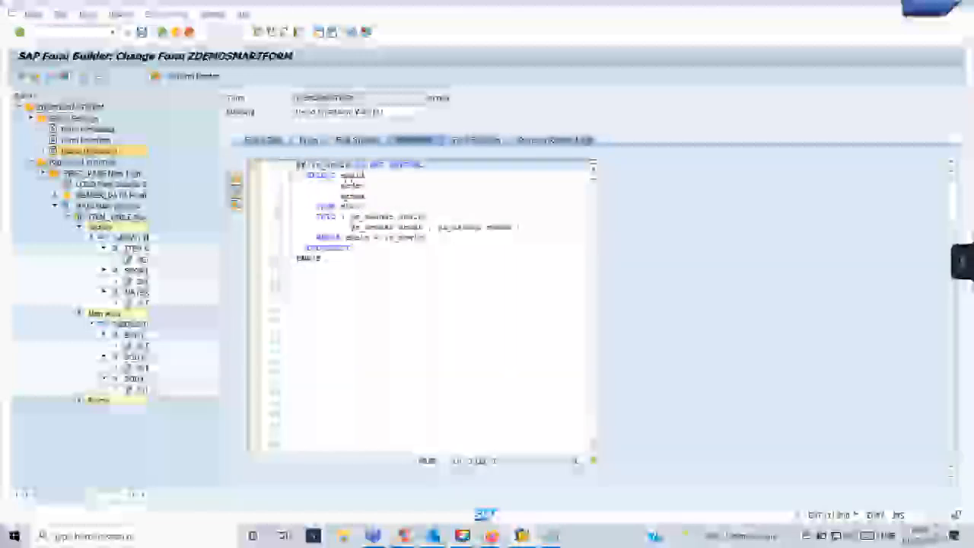
Start a new select statement on a line after the first ENDSELECT.
click(388, 247)
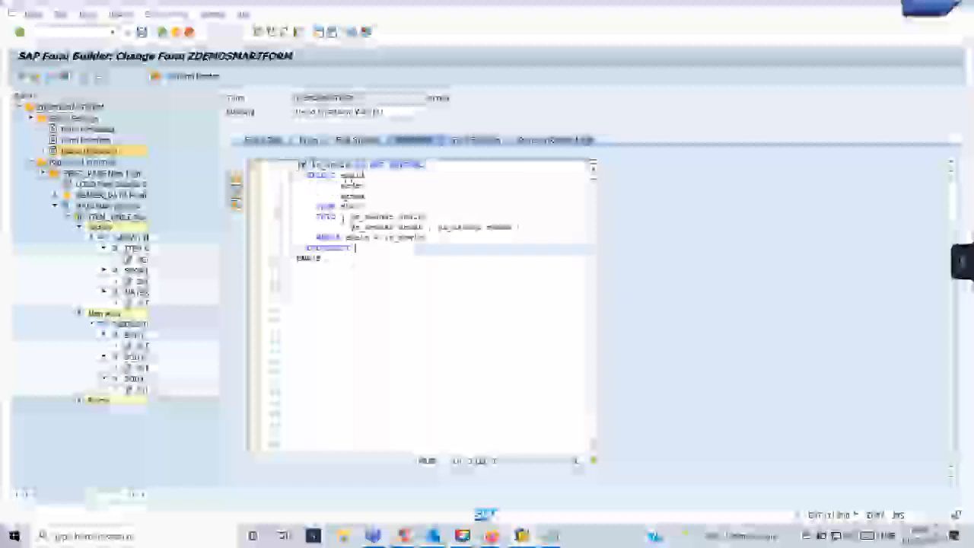
key(Return)
key(Return)
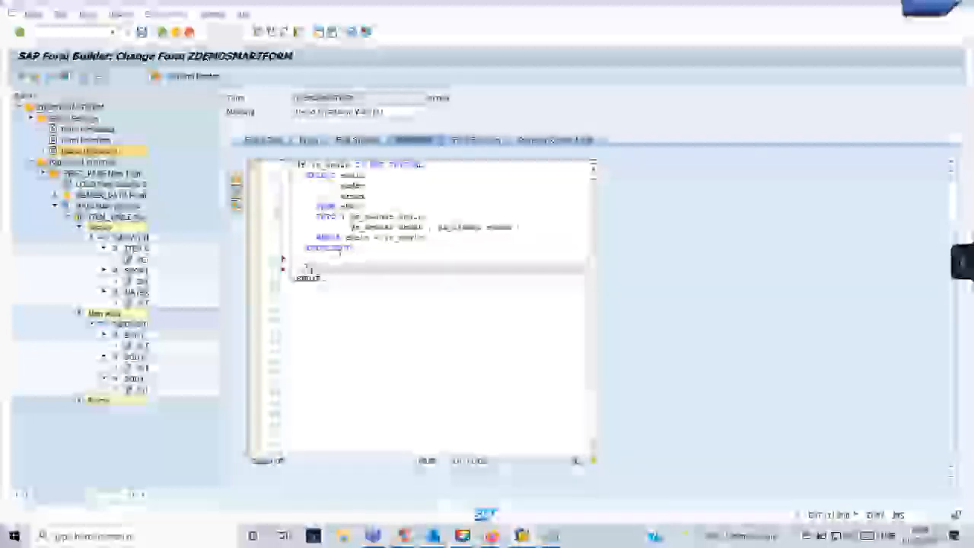
text(elect)
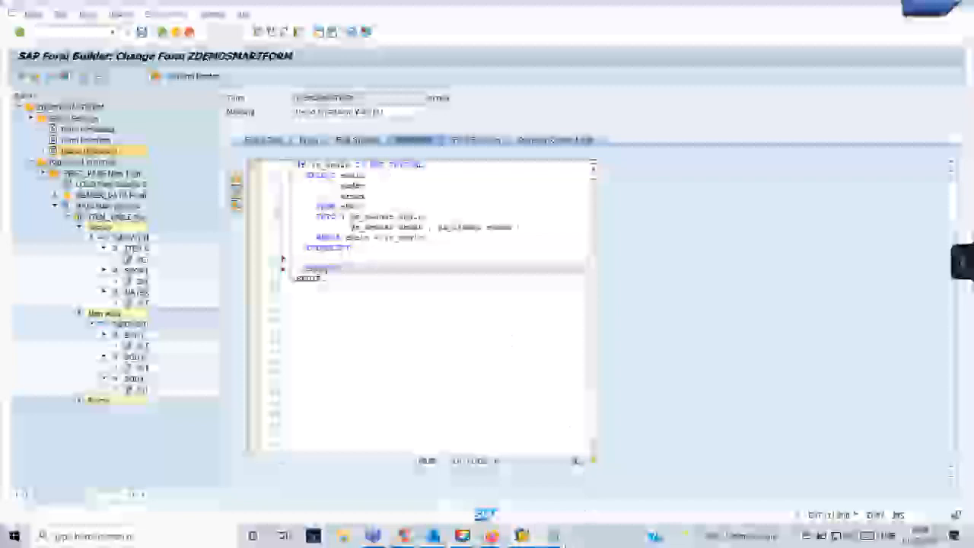
Copy the three item field names from the Notepad notes and switch back to SAP.
mouse_move(553, 536)
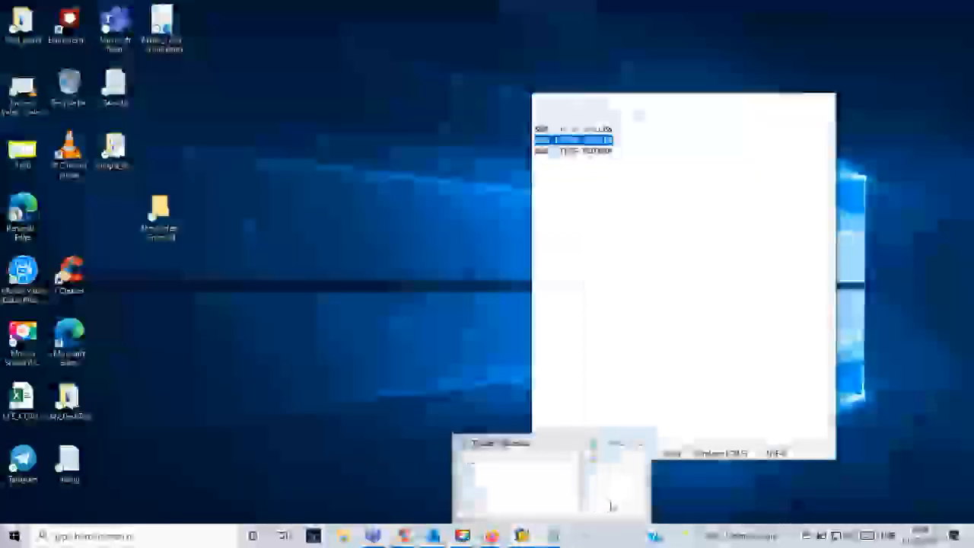
click(614, 505)
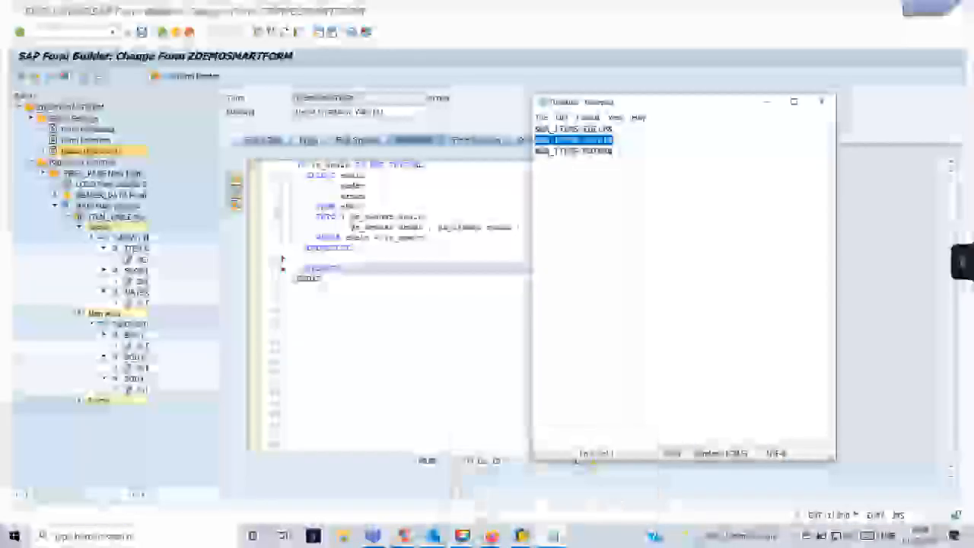
click(614, 175)
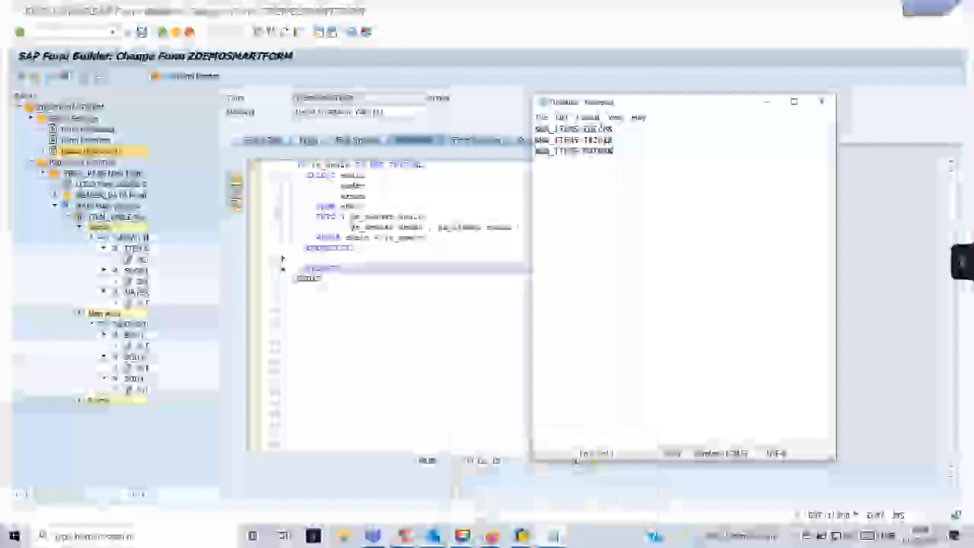
drag(609, 129, 583, 129)
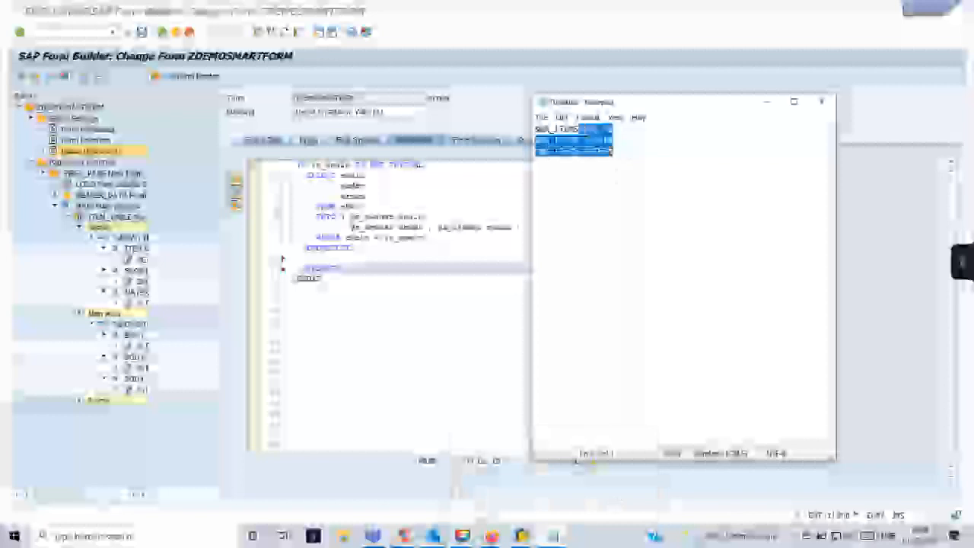
key(alt+Tab)
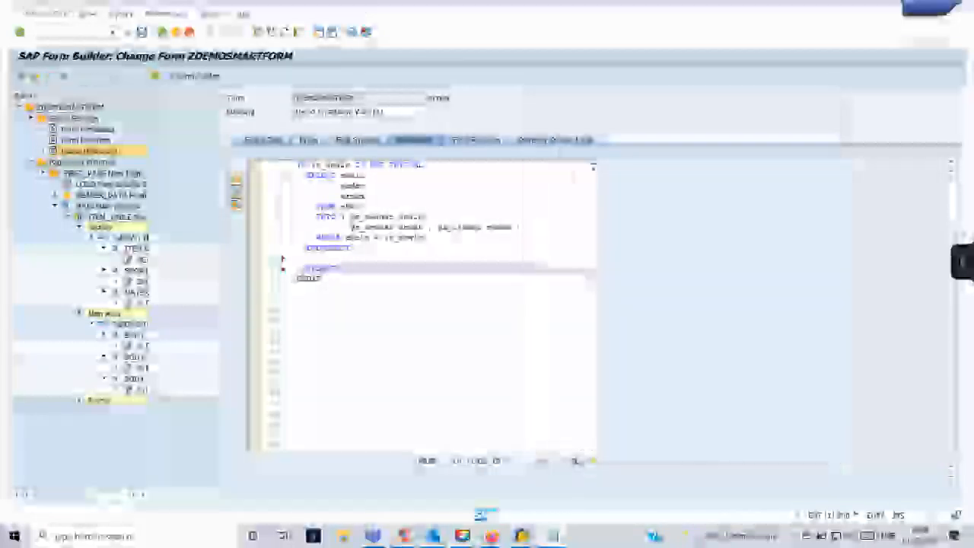
Paste the three field names into the SELECT and strip their prefixes and trailing characters.
key(ctrl+v)
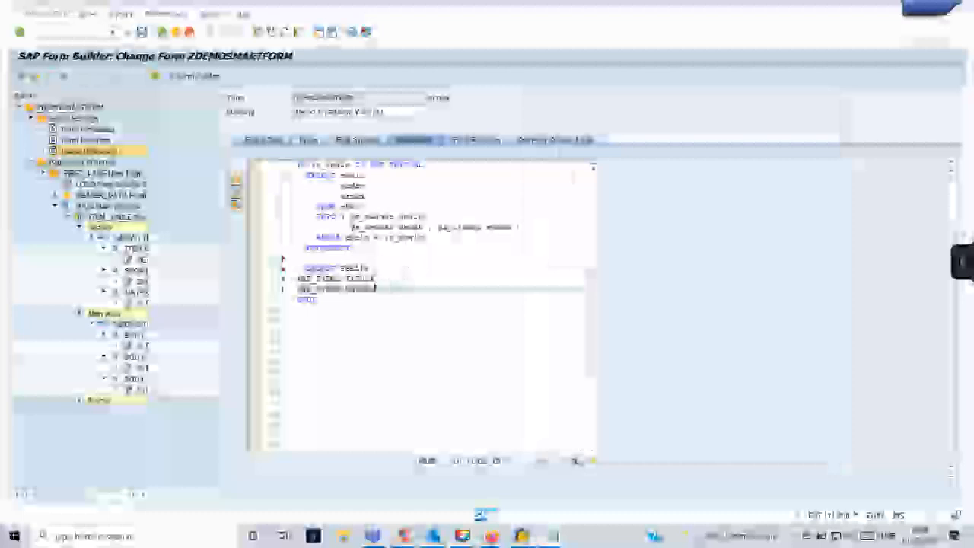
click(375, 264)
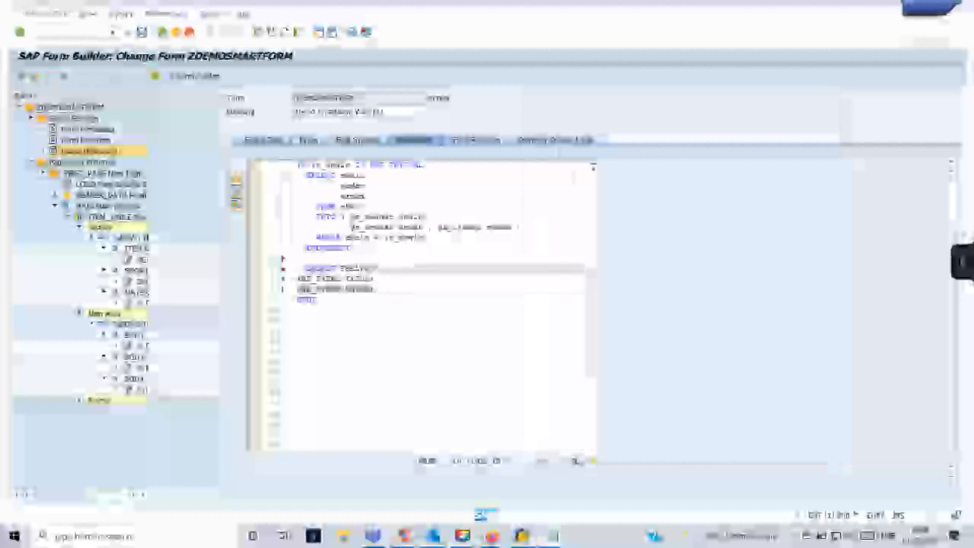
drag(349, 279, 295, 279)
key(BackSpace)
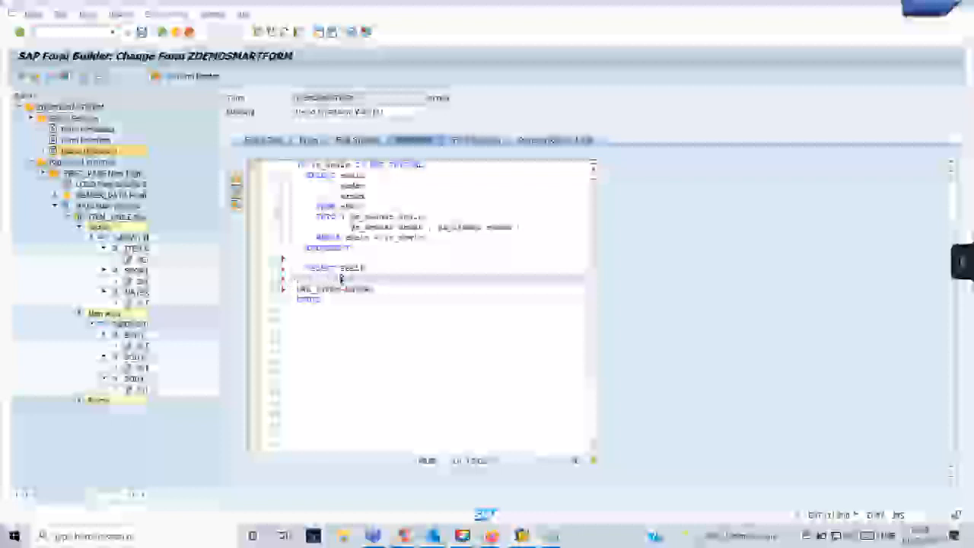
key(End)
key(BackSpace)
click(385, 290)
key(BackSpace)
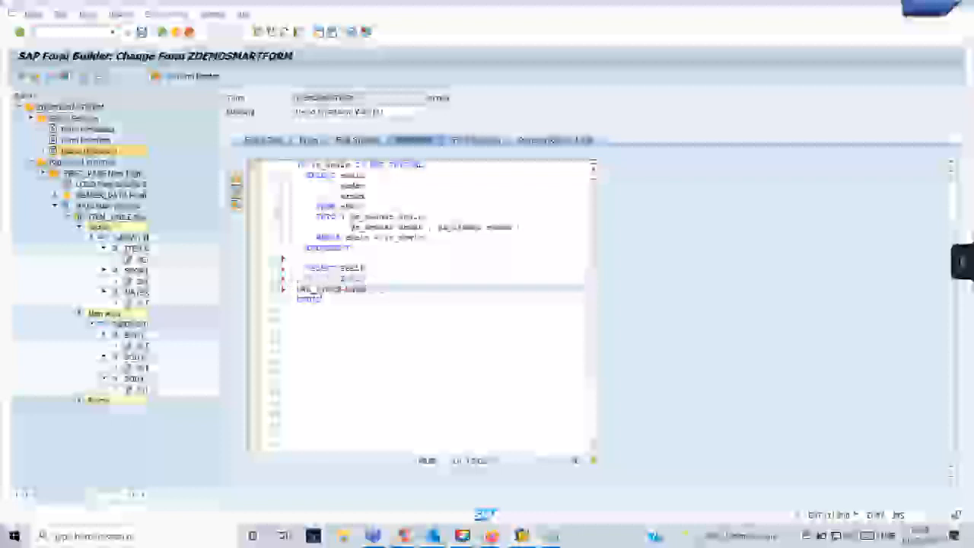
drag(345, 290, 294, 288)
key(BackSpace)
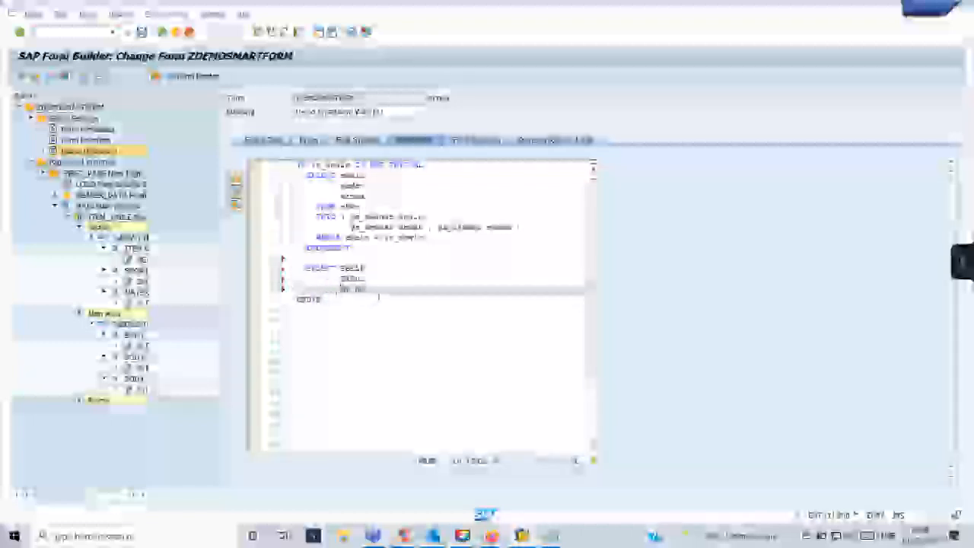
click(379, 289)
Add FROM and INTO TABLE gt_ lines, then look up the Global Data variable names.
key(Return)
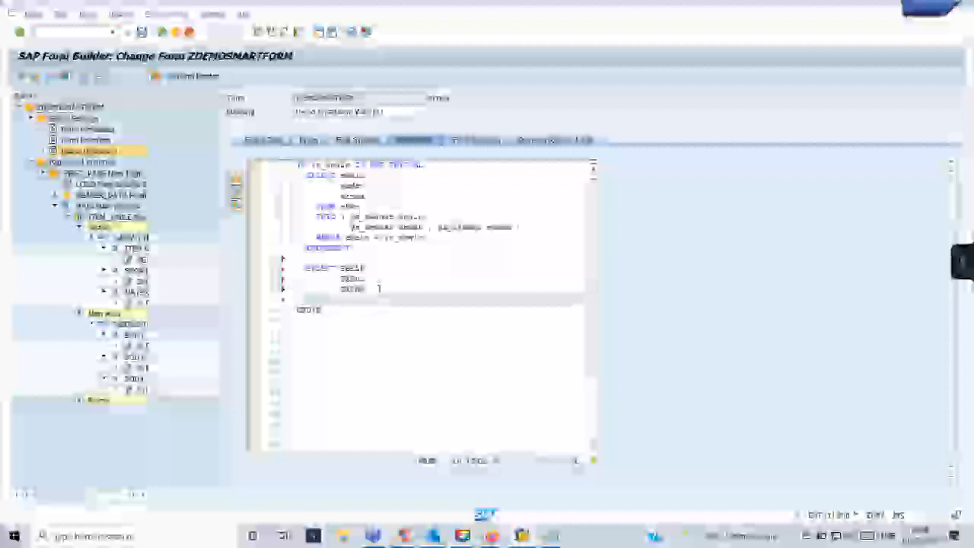
text(from)
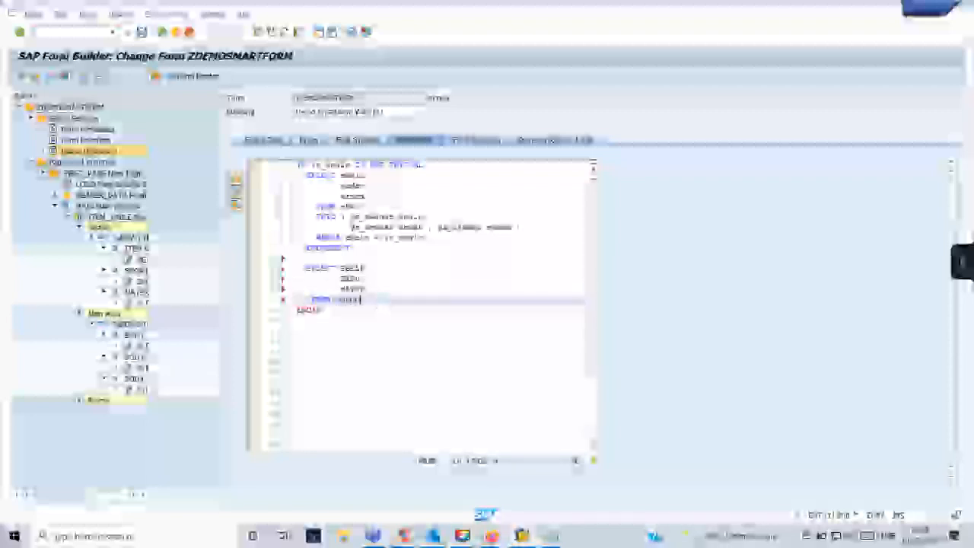
key(Return)
text(in)
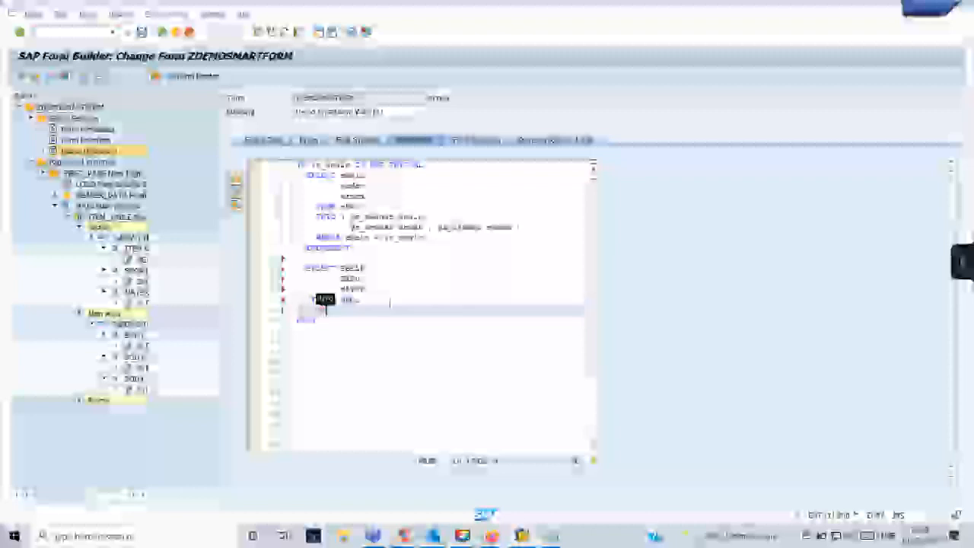
text(to ta)
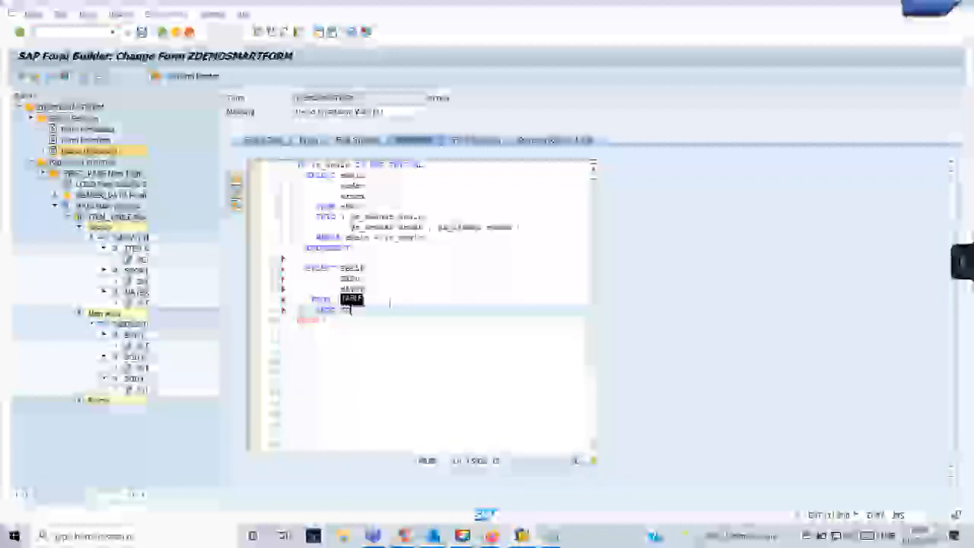
text(ble)
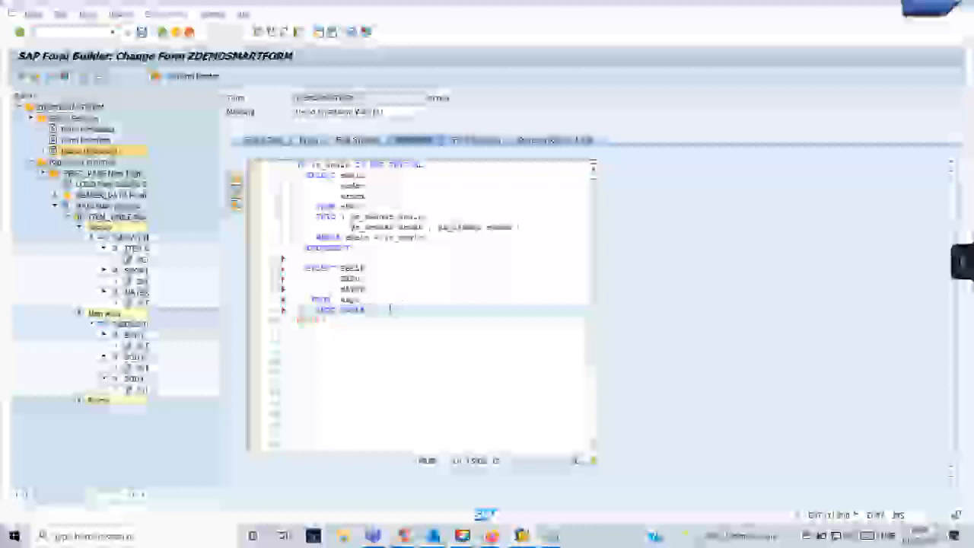
text(gt)
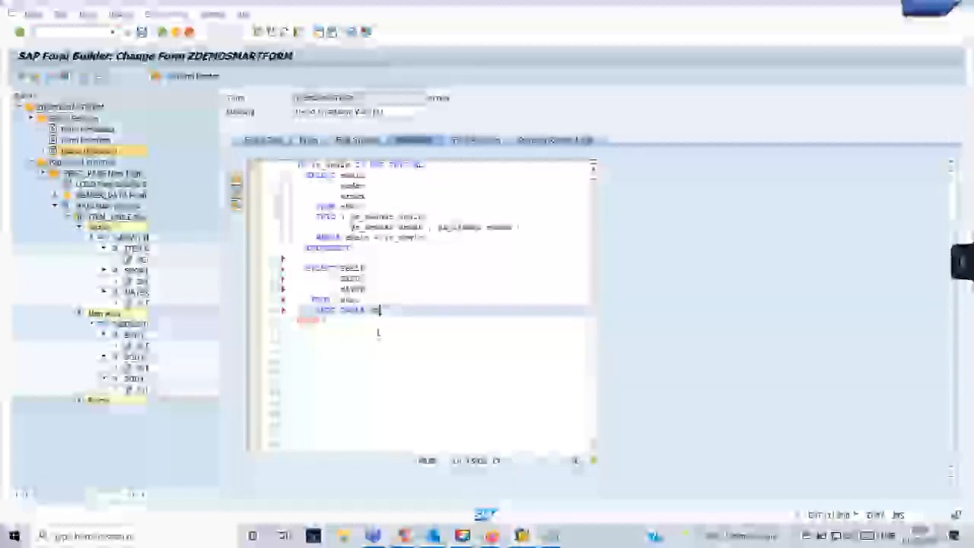
text(_)
click(260, 142)
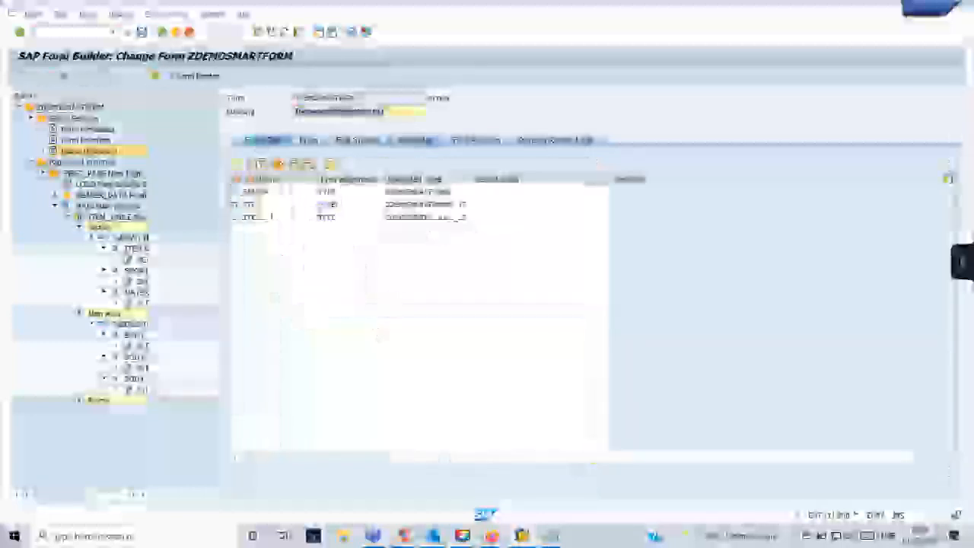
Complete the target as INTO TABLE gt_items copied from Global Data, and start a WHERE line.
drag(268, 204, 232, 206)
key(ctrl+c)
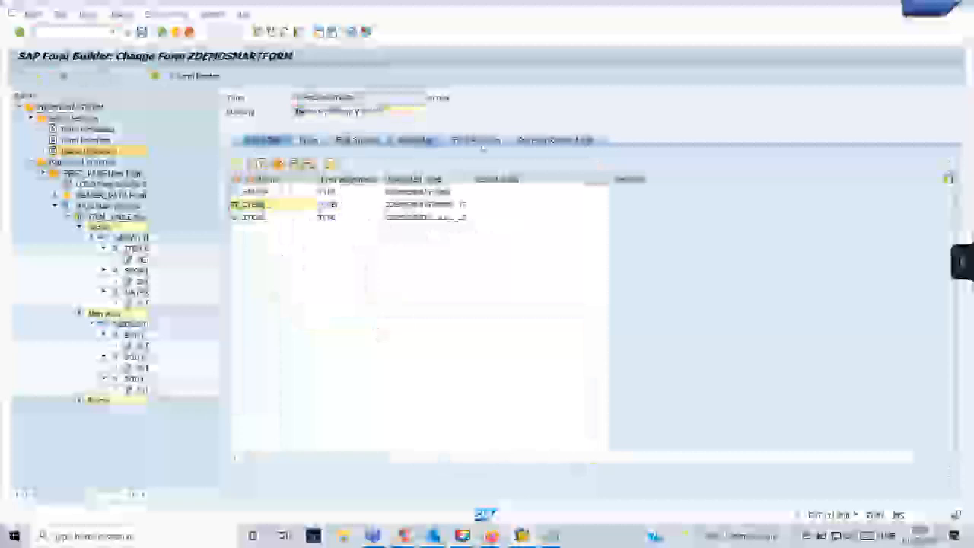
click(415, 141)
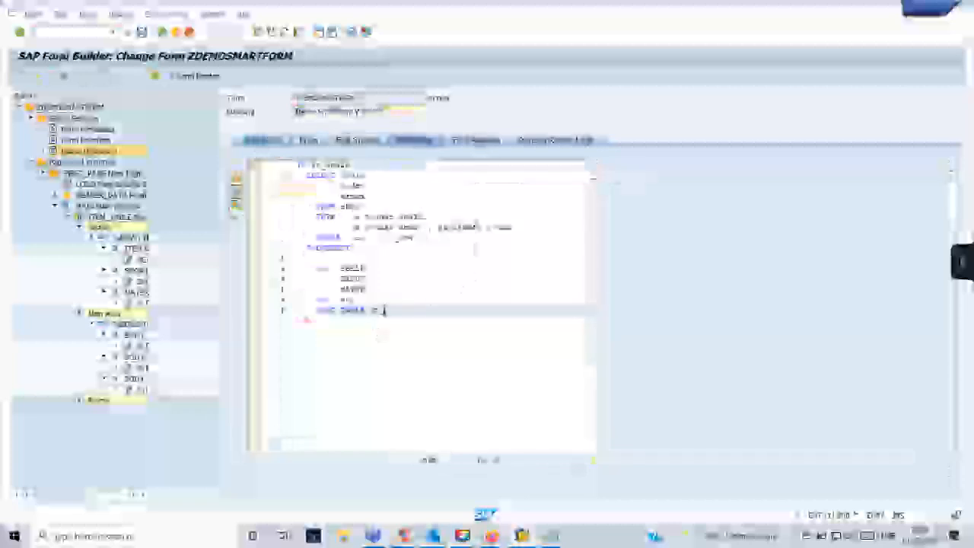
key(ctrl+v)
key(Return)
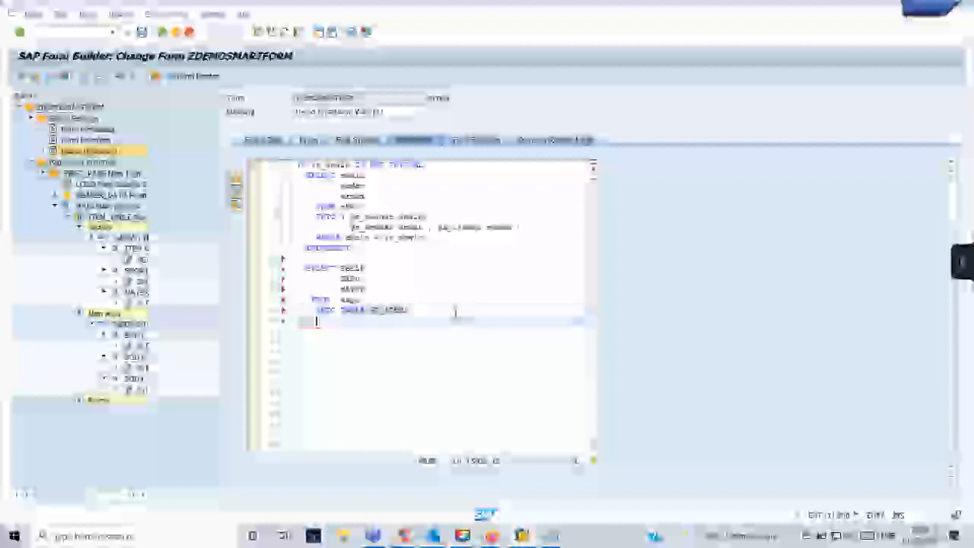
text(wher)
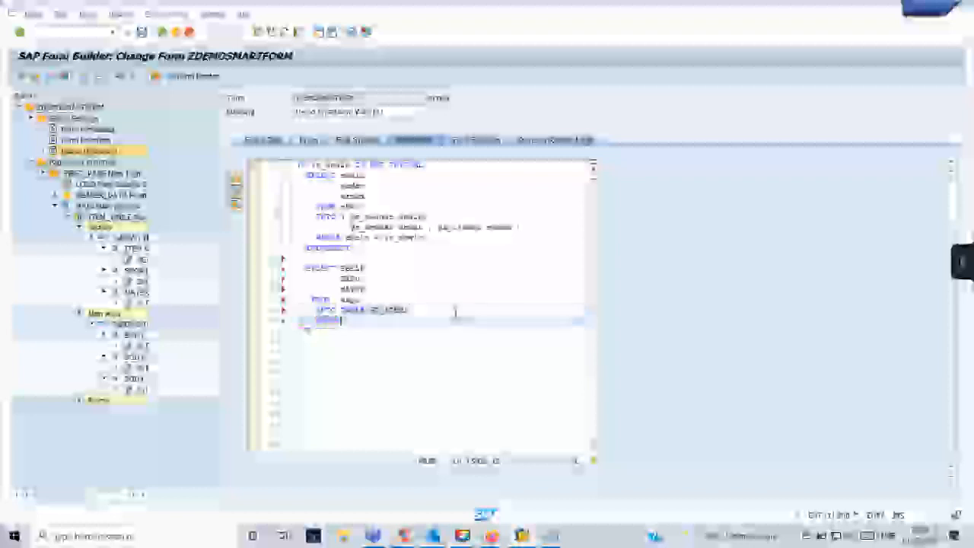
text(e)
Add the condition vbeln = ip_vbeln to the WHERE clause, then run Pretty Printer and Check.
drag(429, 238, 351, 237)
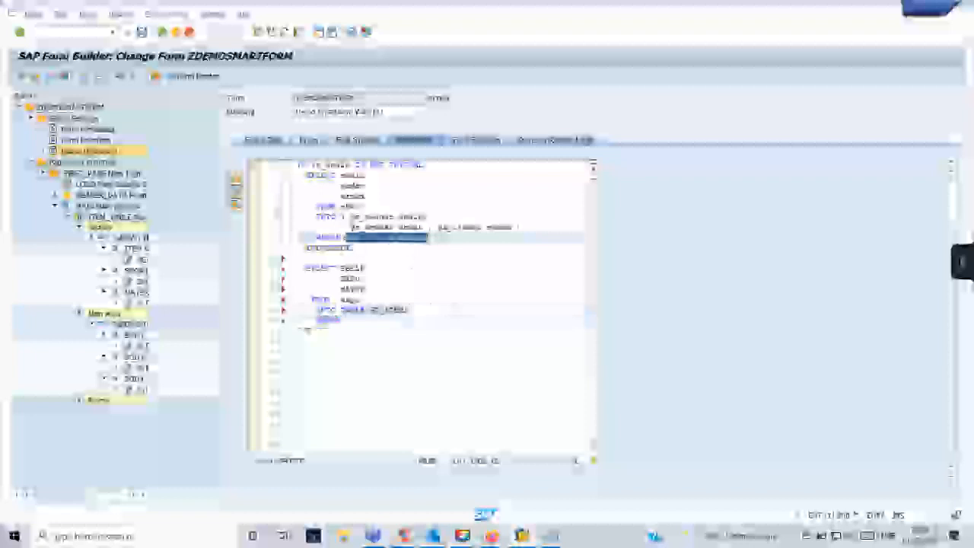
click(356, 322)
key(ctrl+v)
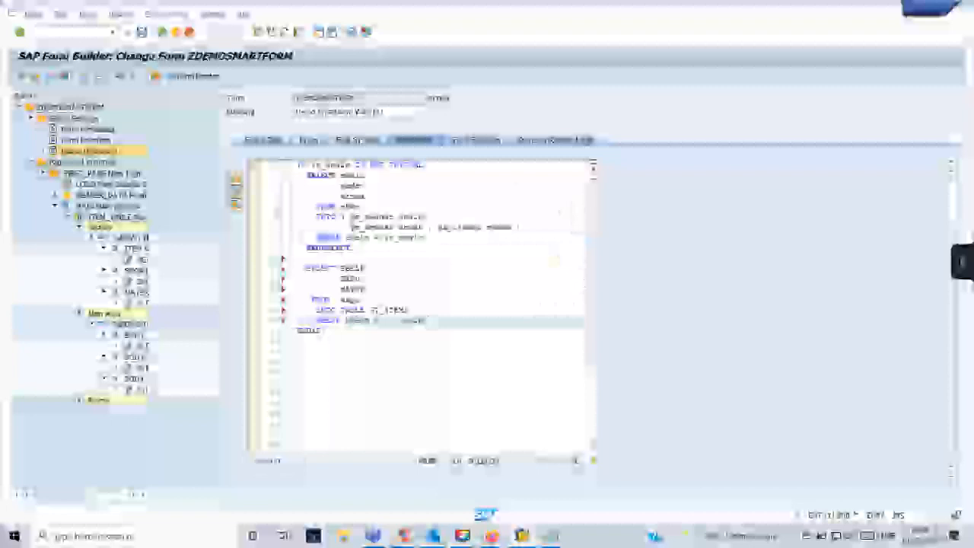
click(237, 201)
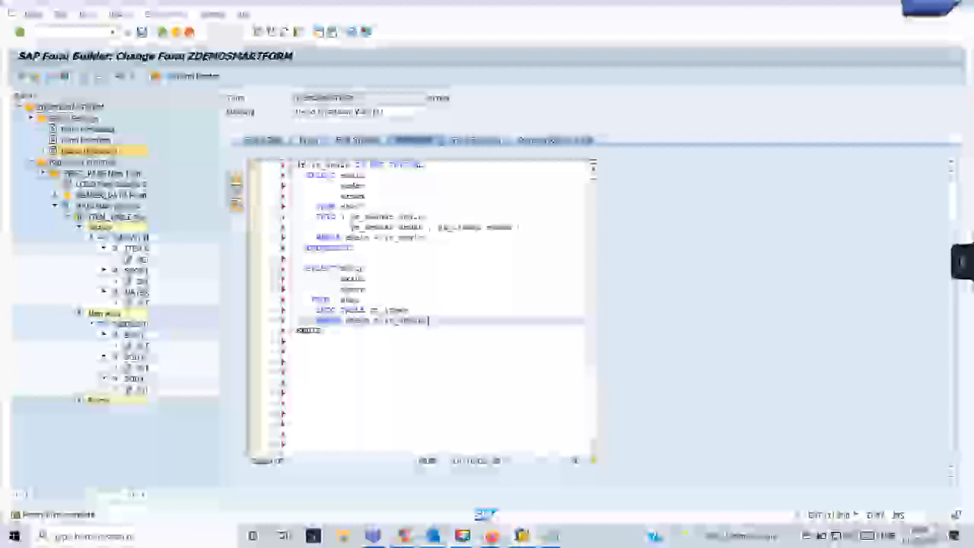
click(236, 176)
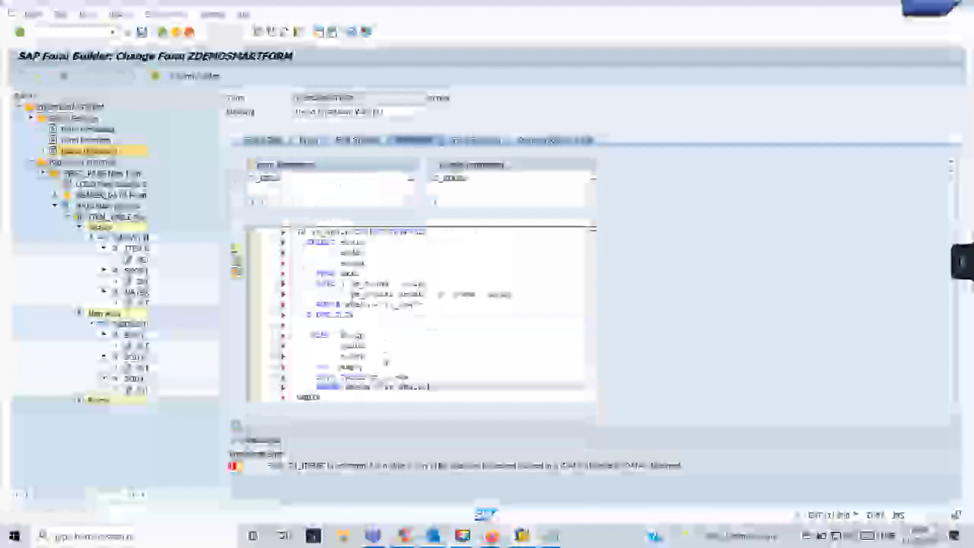
Copy GT_ITEMS from the code into the program lines' Output Parameters table.
double_click(389, 377)
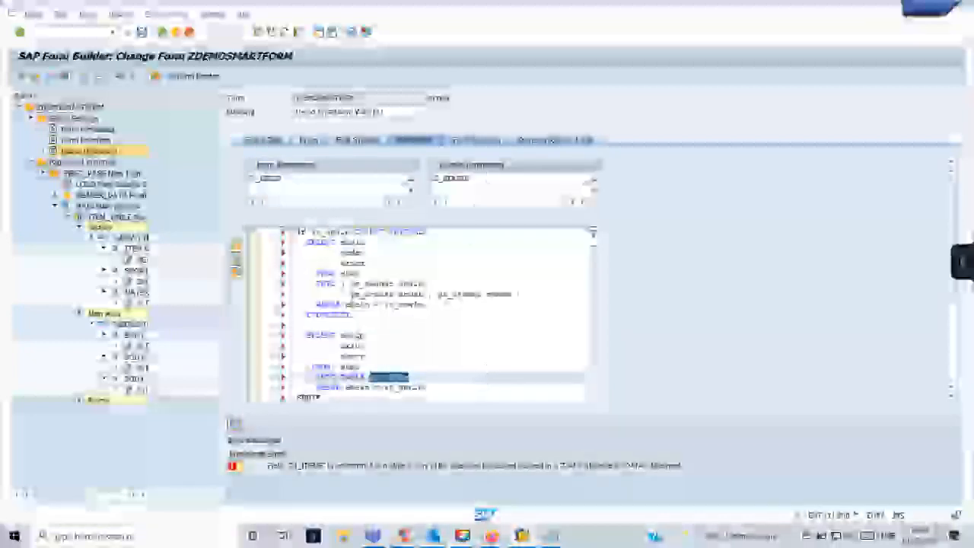
click(463, 191)
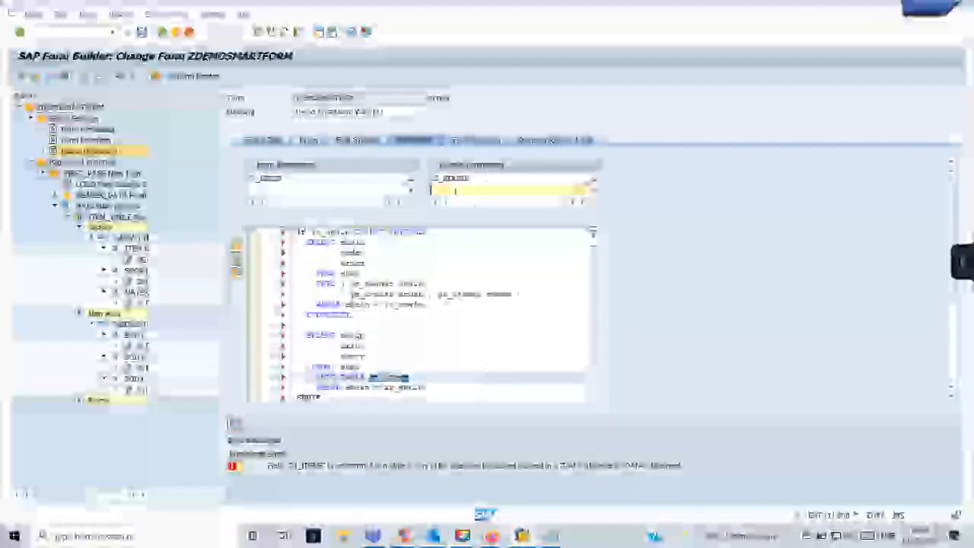
key(ctrl+v)
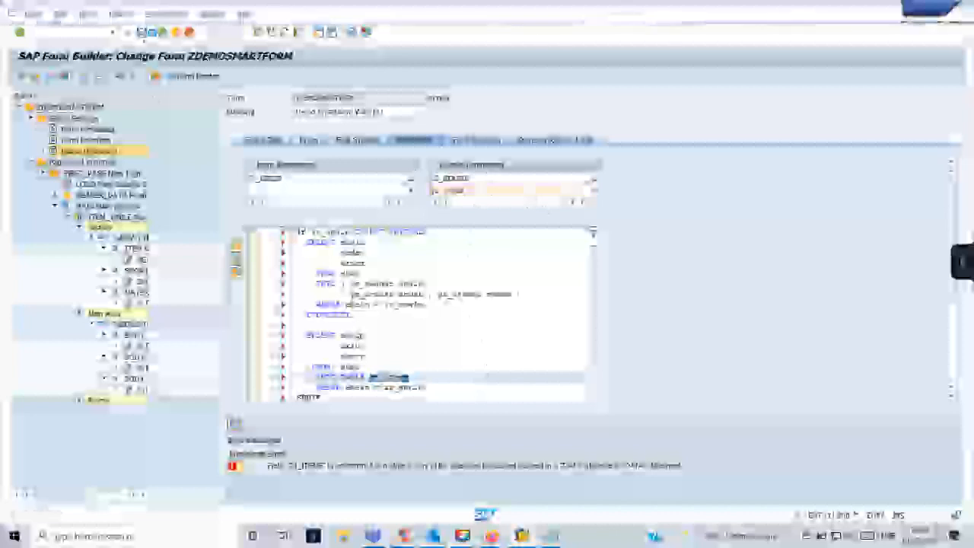
Save and recheck the form, then launch the table display transaction.
click(142, 31)
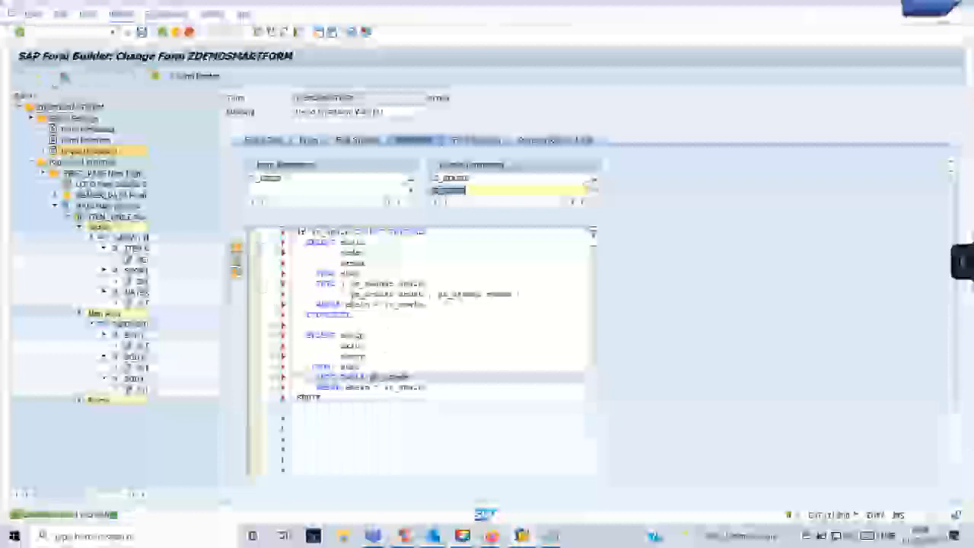
click(60, 76)
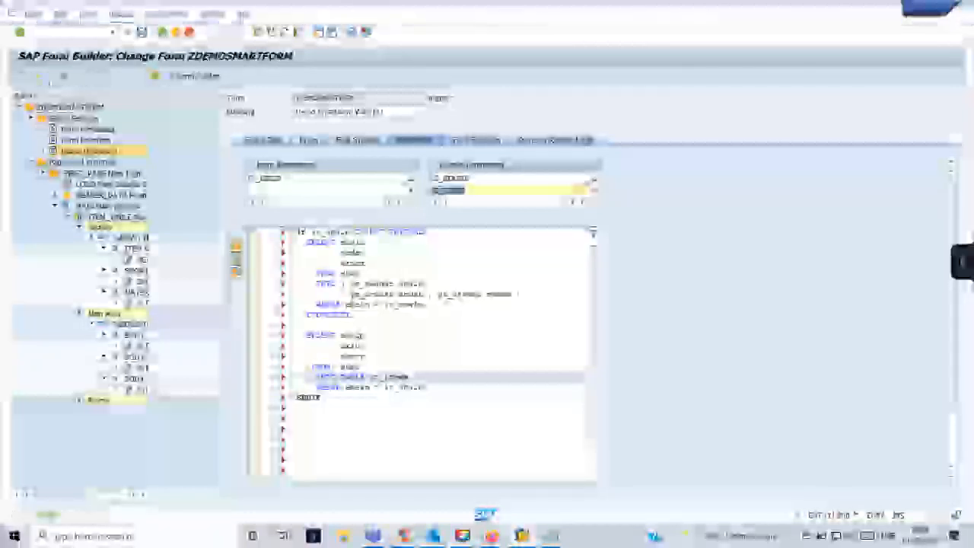
click(47, 33)
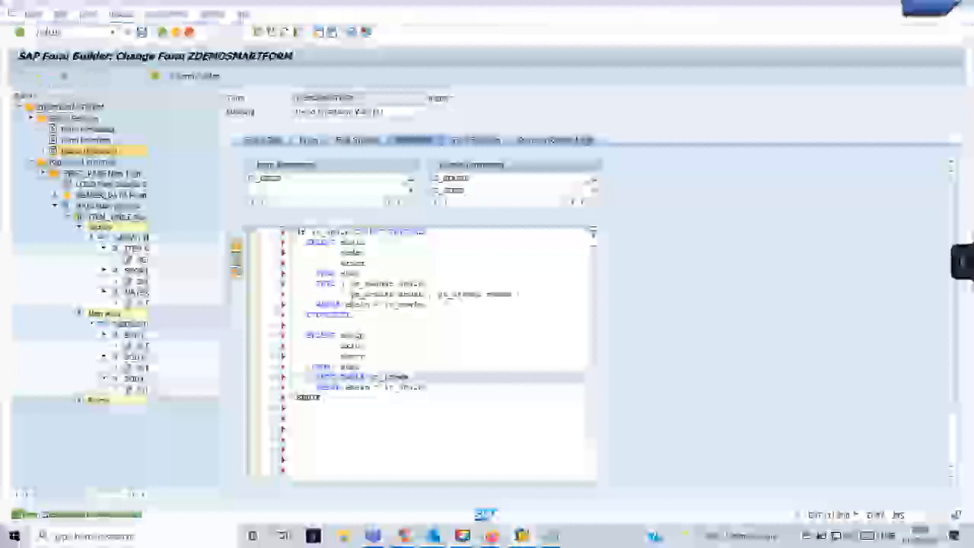
key(Return)
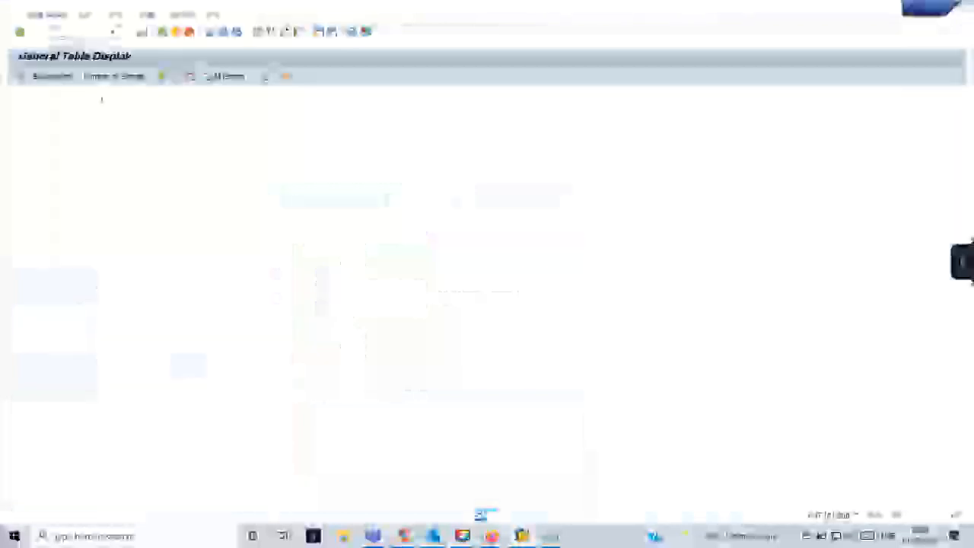
List the EKPO table entries in SE16 after checking the matching entry count.
text(EKPO)
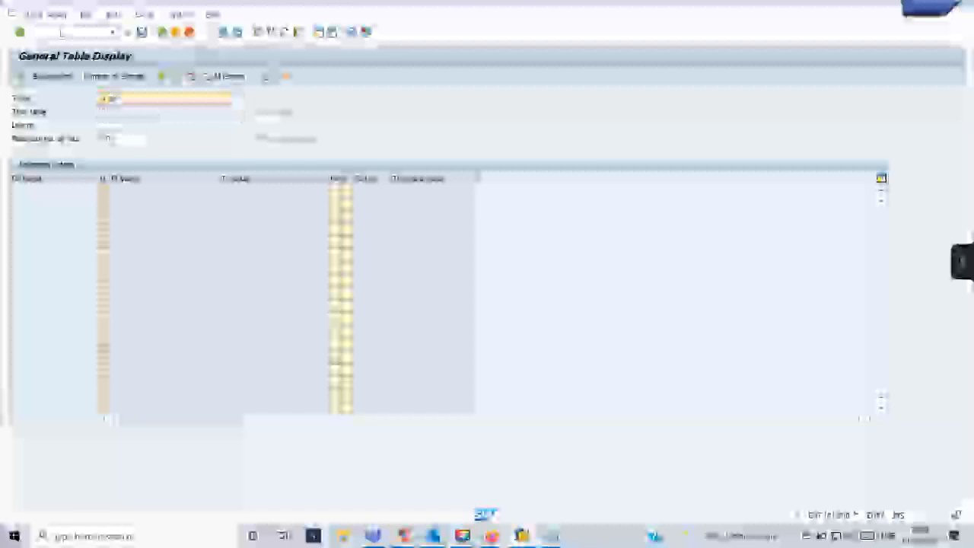
key(Return)
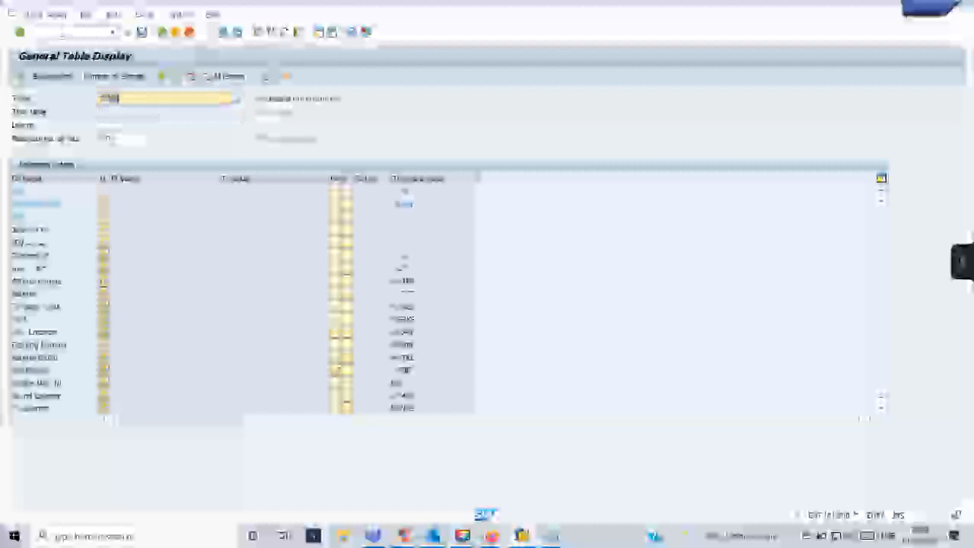
click(163, 203)
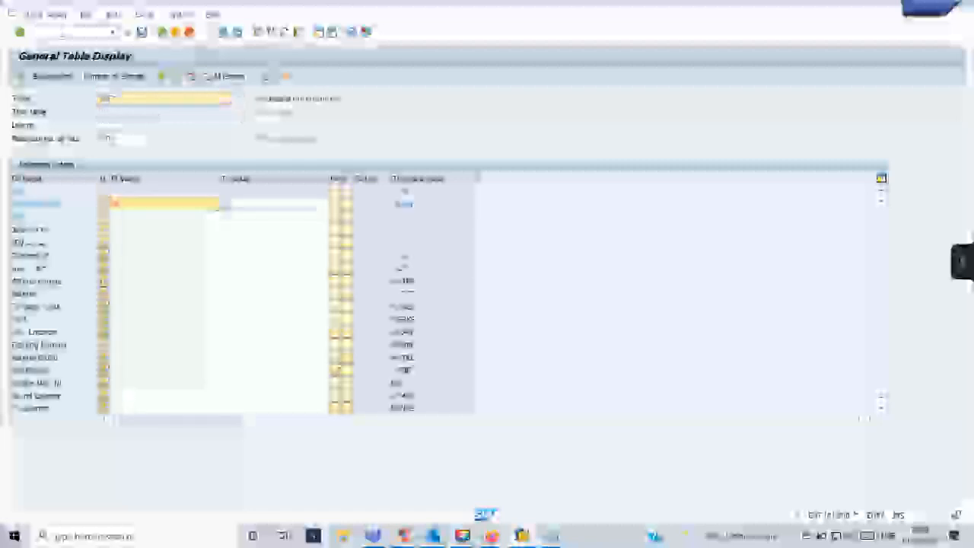
click(112, 76)
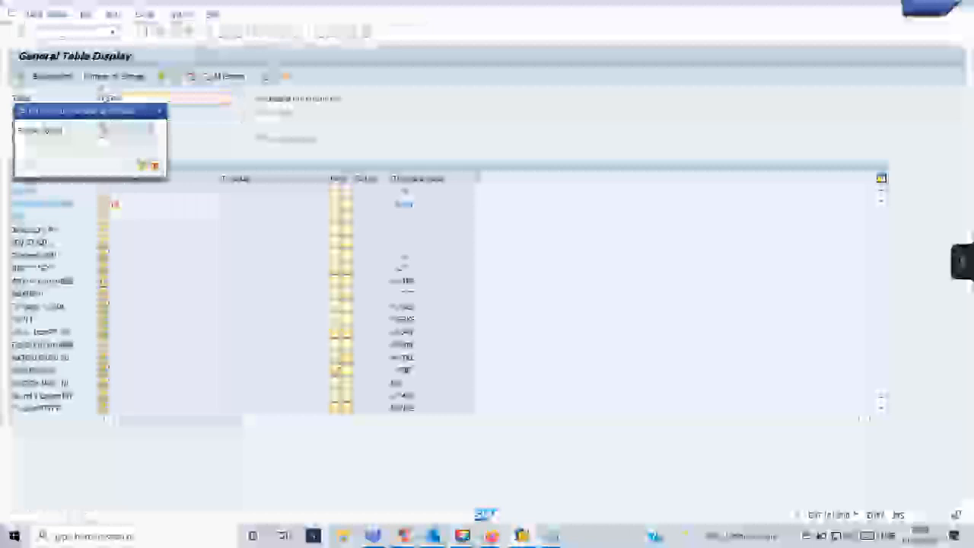
click(142, 165)
click(21, 77)
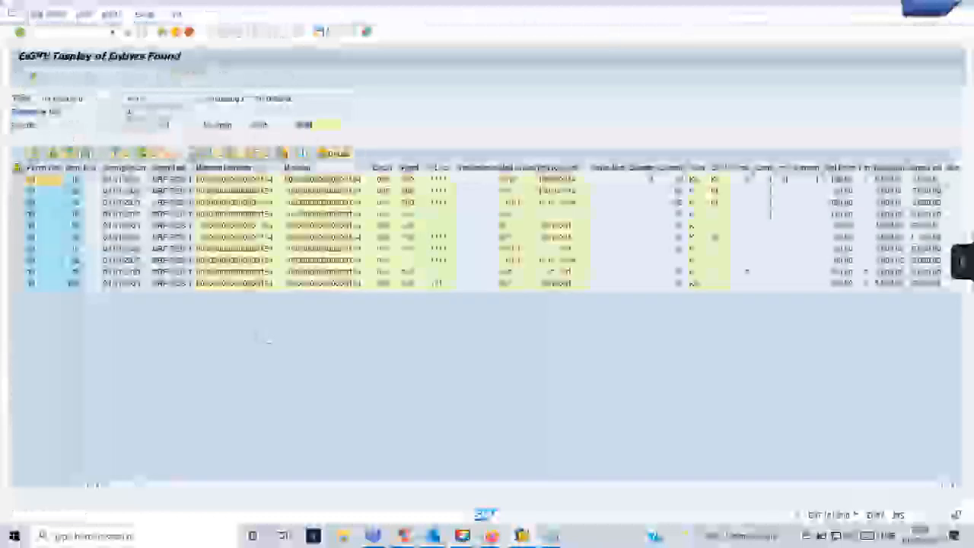
Mark the Item, Short Text and Material Number columns in the EKPO list.
click(70, 283)
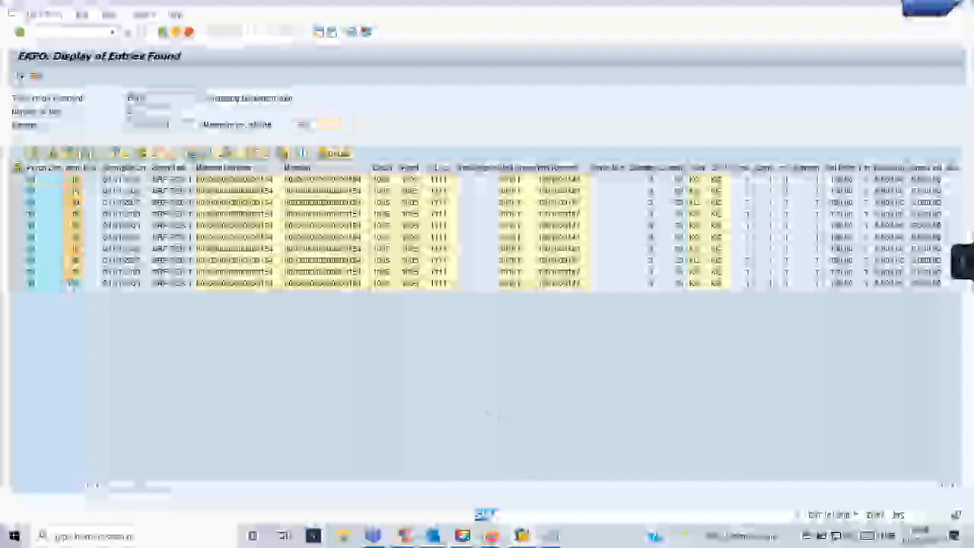
click(165, 167)
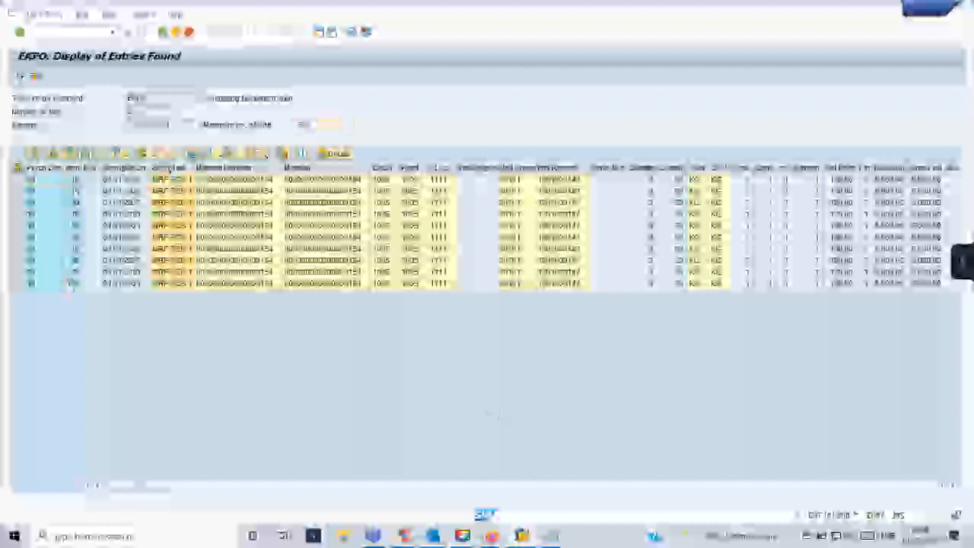
ctrl+click(78, 167)
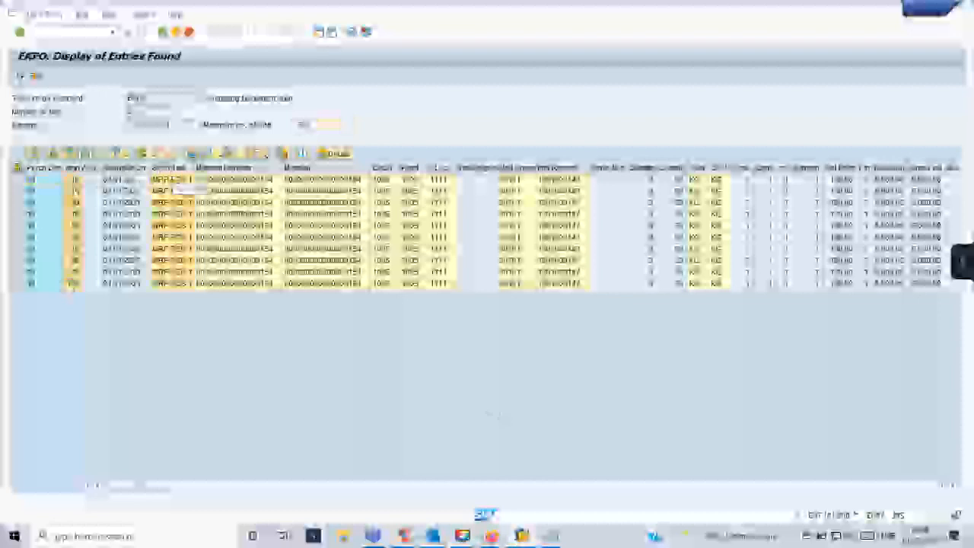
ctrl+click(222, 168)
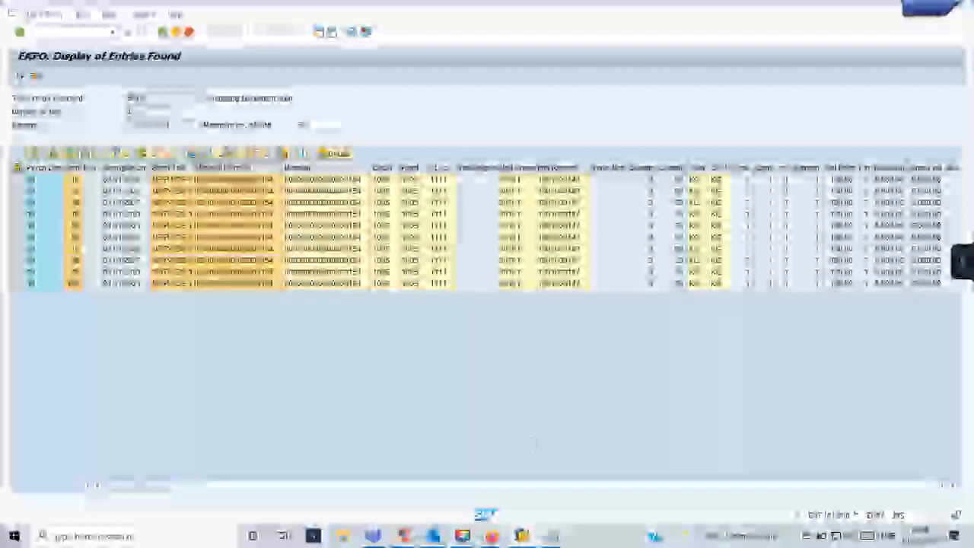
mouse_move(485, 532)
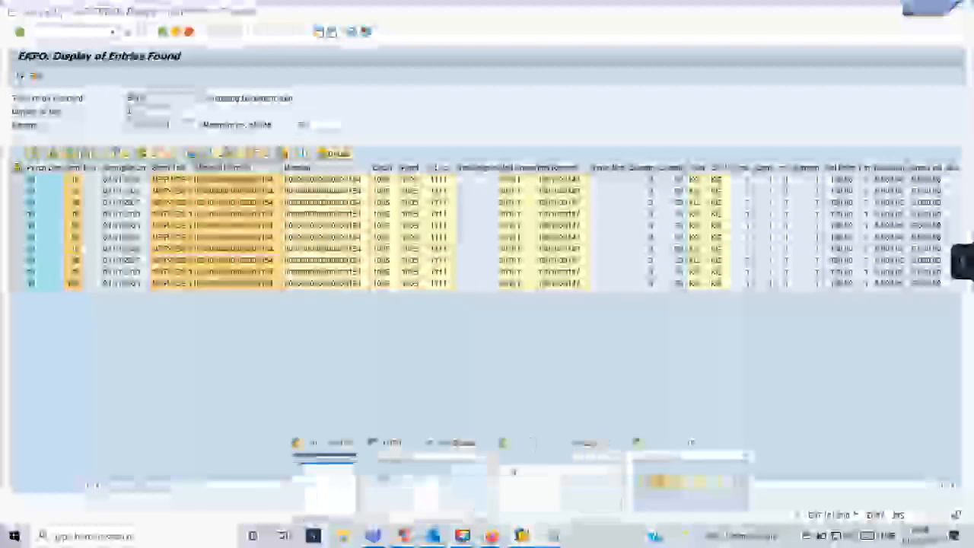
click(512, 472)
Rerun SMARTFORMS from history, execute the form's test function module, and scroll its print preview.
click(113, 32)
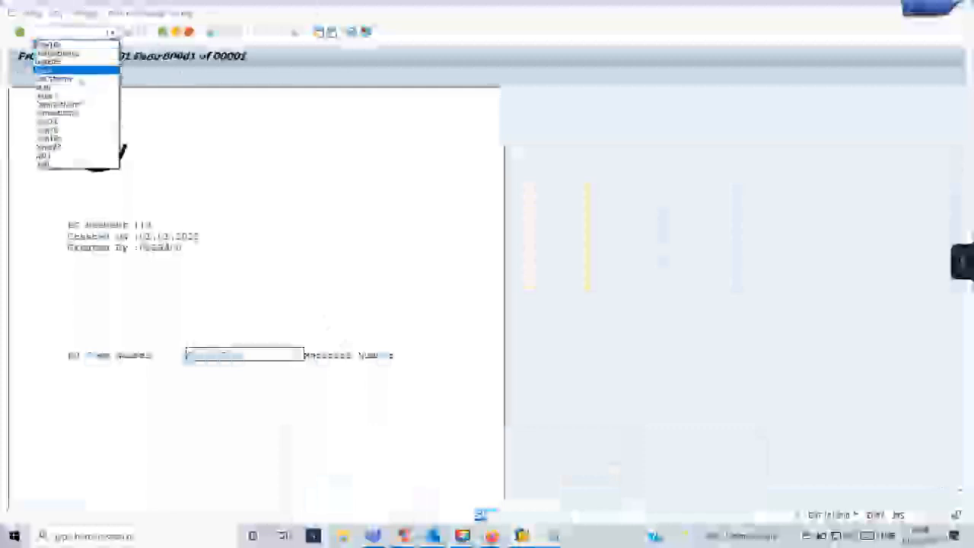
click(78, 112)
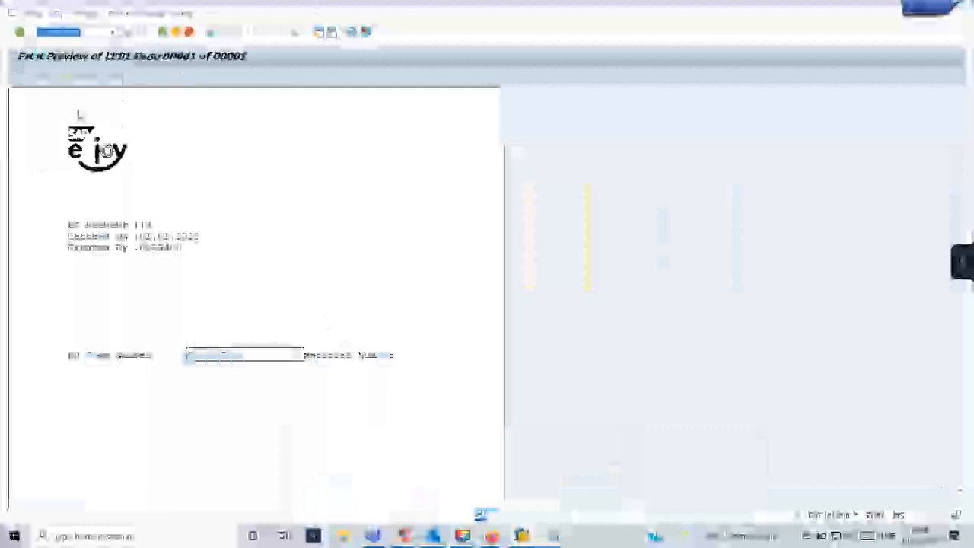
key(Return)
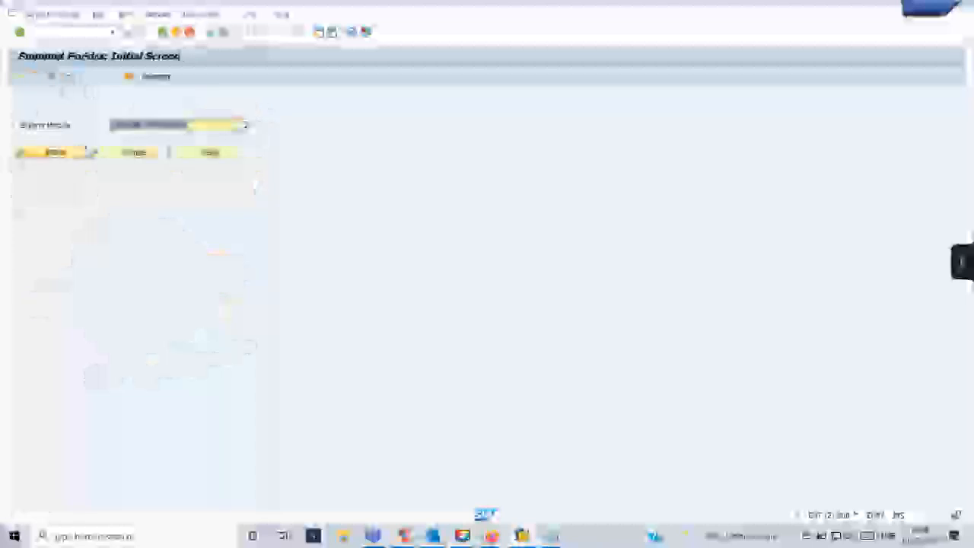
click(90, 152)
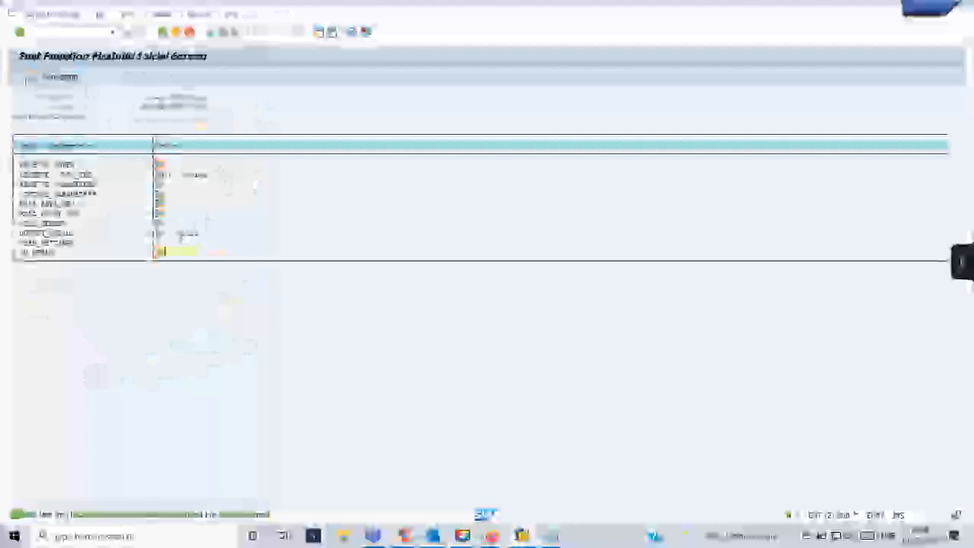
click(21, 78)
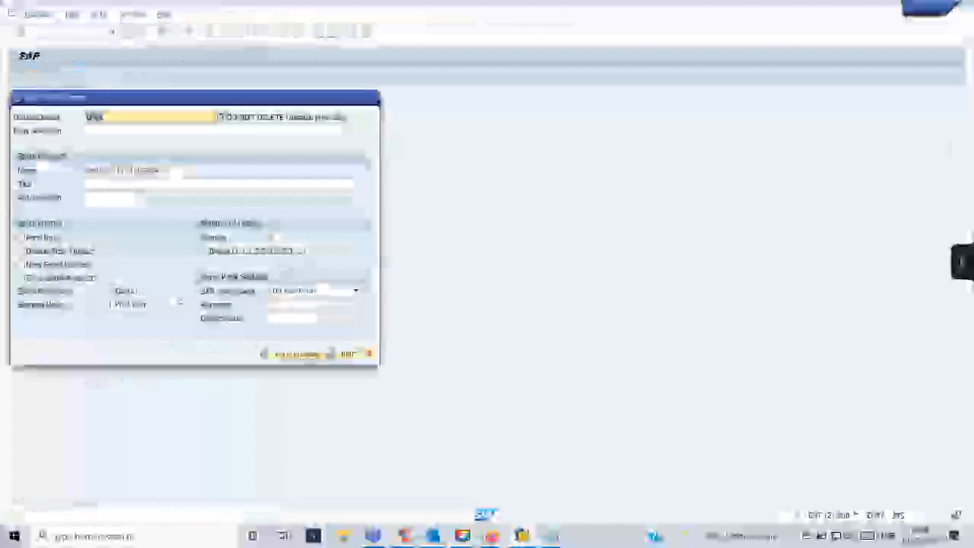
click(294, 353)
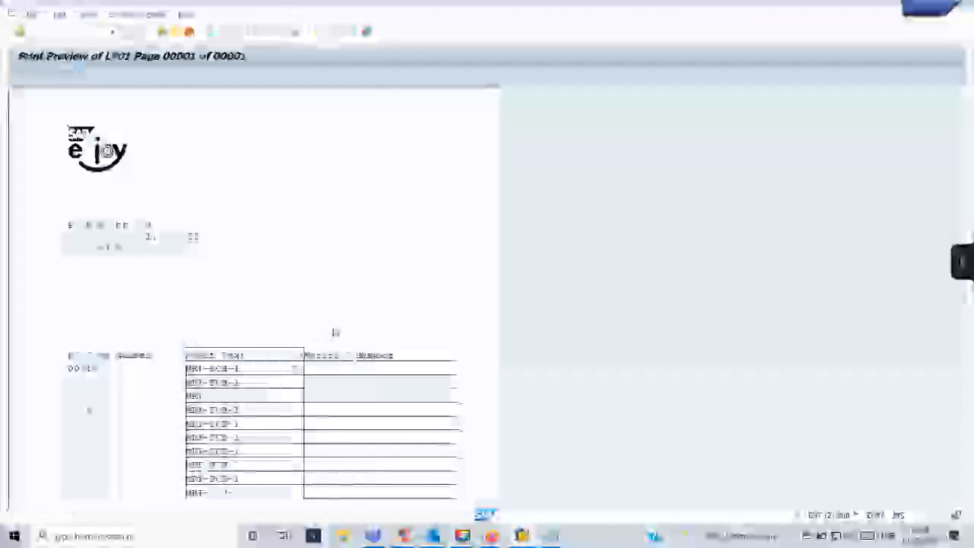
scroll(332, 333, down, 2)
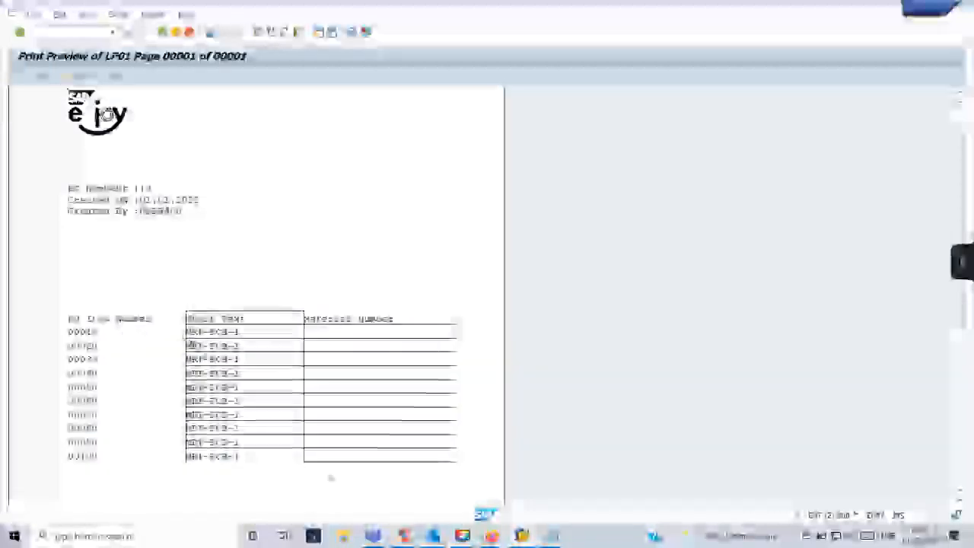
Compare the print preview with the ITEM_TABLE layout by flipping between the two windows.
mouse_move(522, 535)
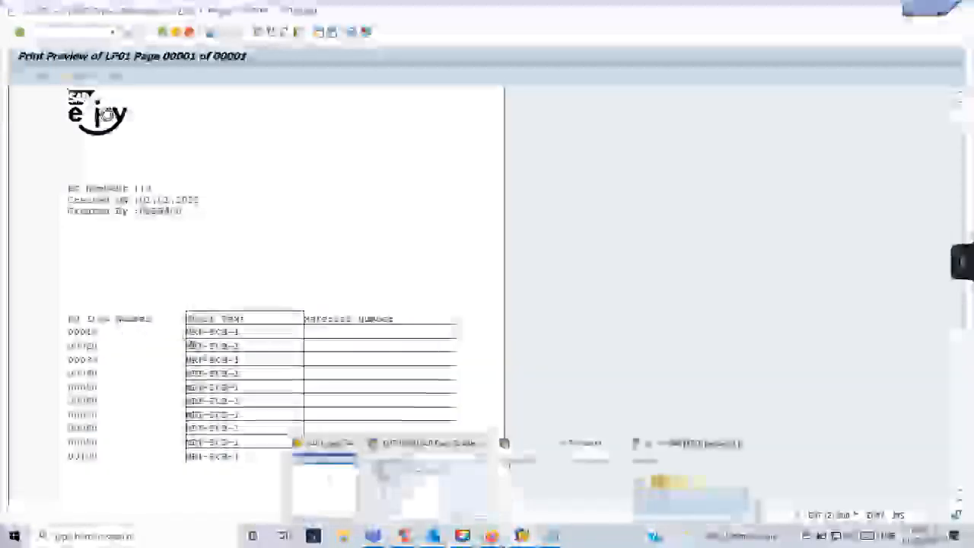
click(417, 488)
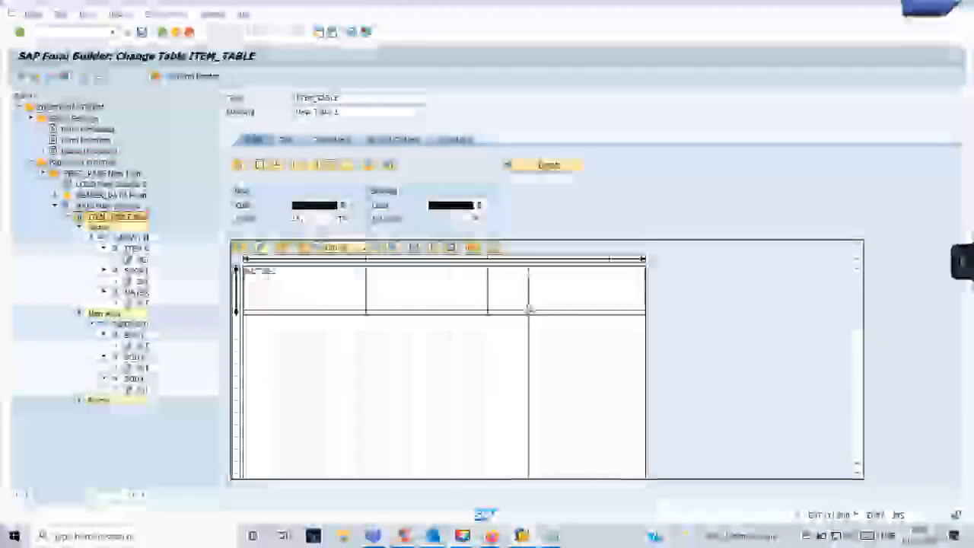
key(alt+Tab)
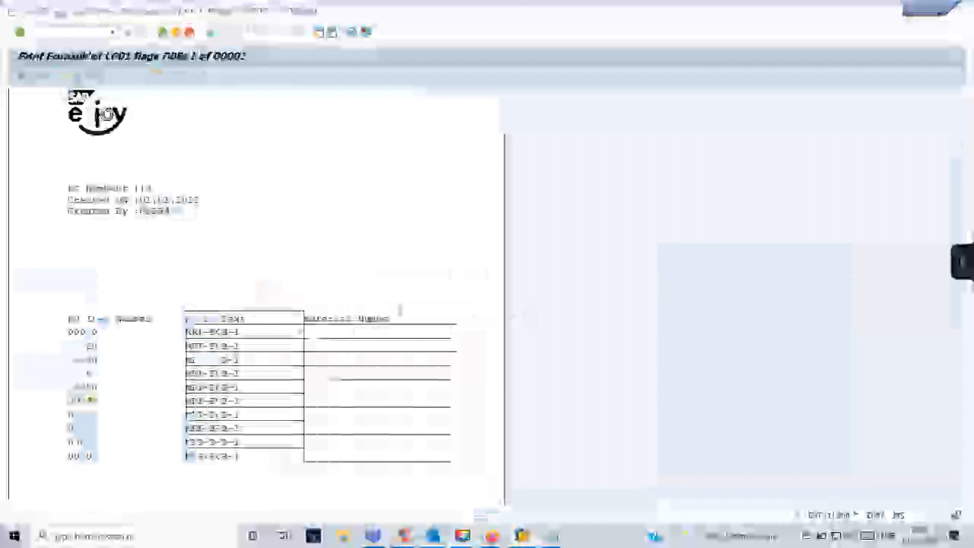
key(alt+Tab)
key(alt+Tab)
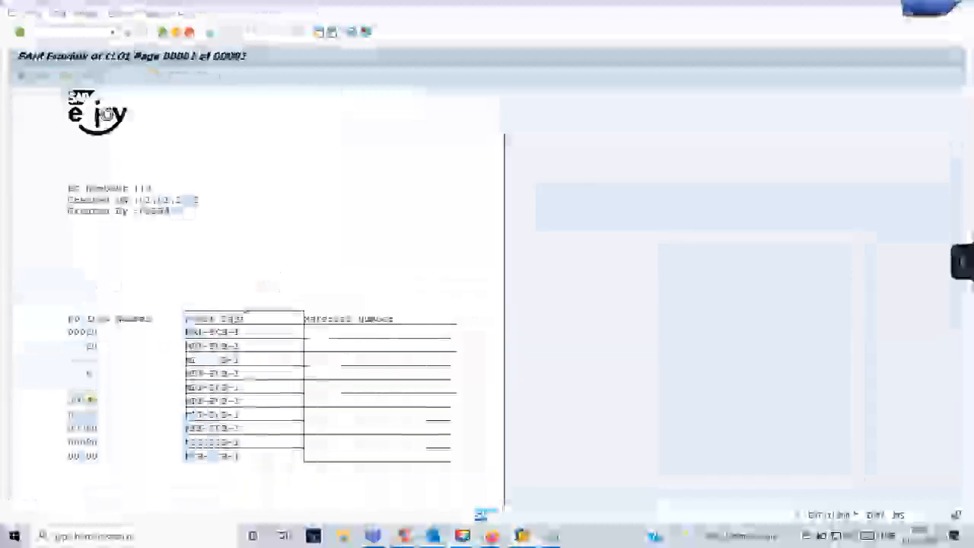
key(alt+Tab)
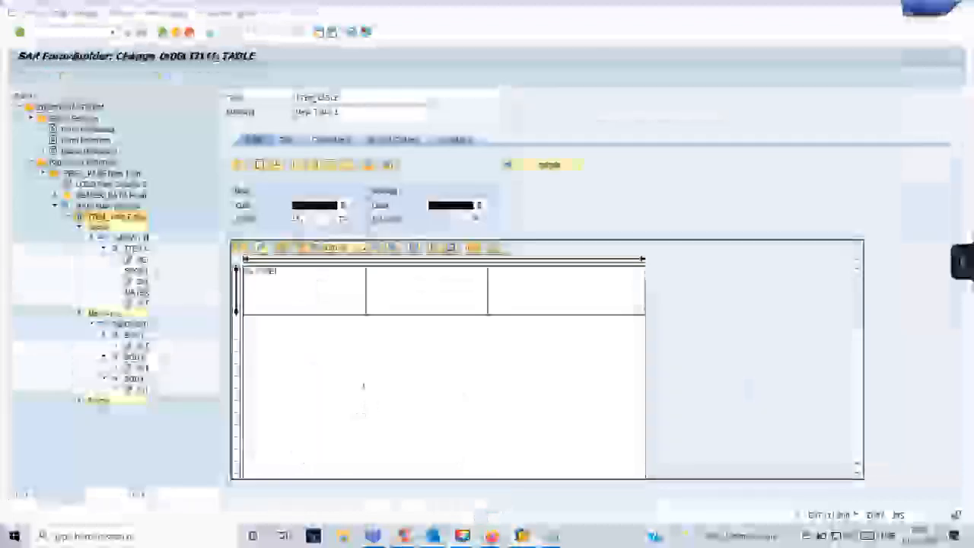
key(alt+Tab)
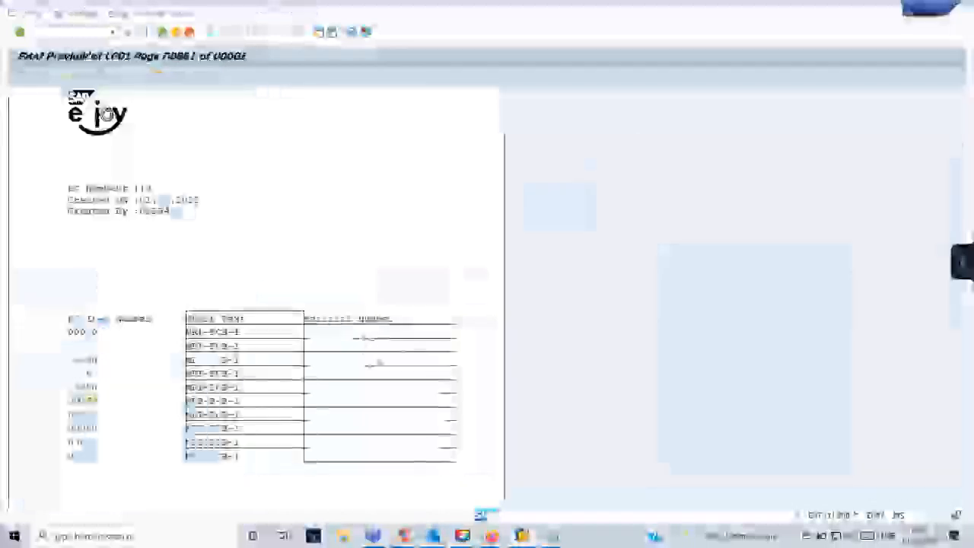
key(alt+Tab)
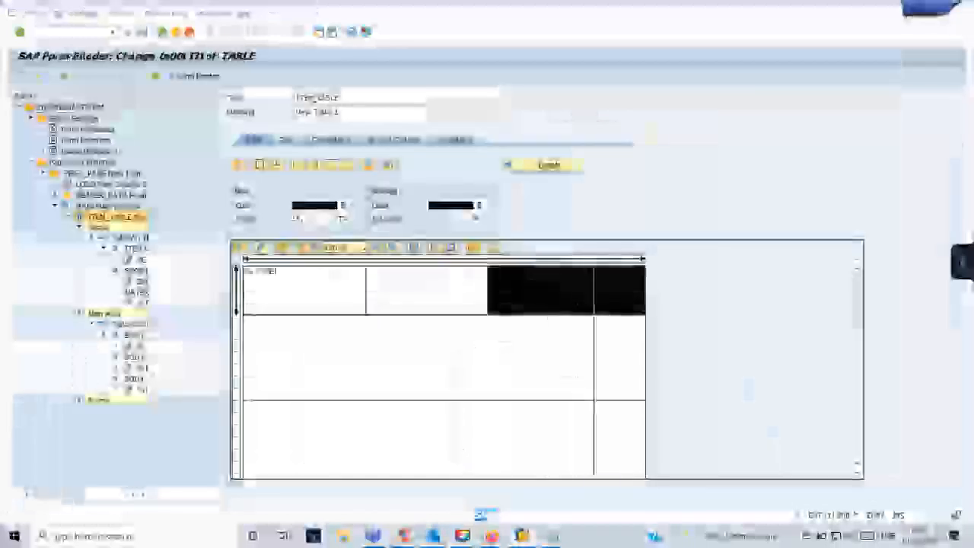
key(alt+Tab)
key(alt+Tab)
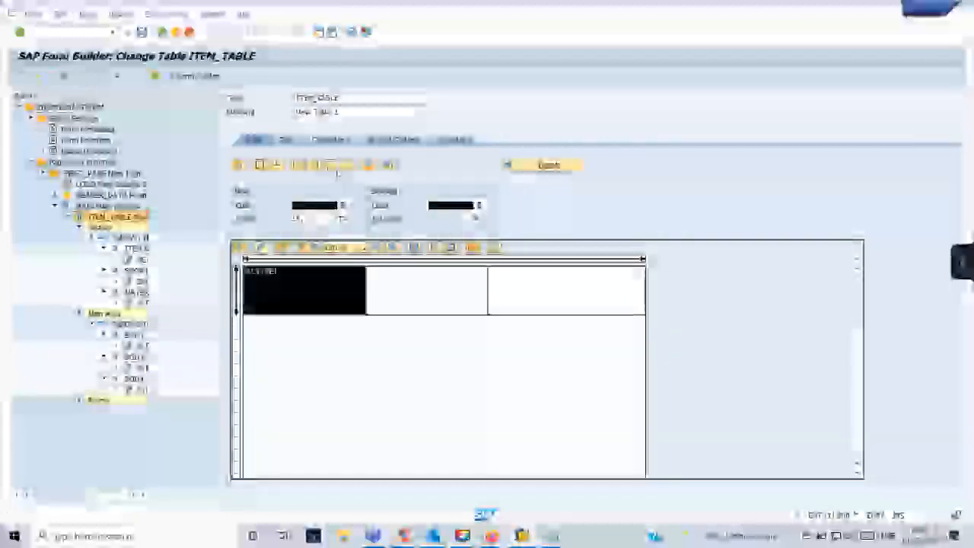
Scroll the preview once more, return to the ITEM_TABLE layout, and collapse Main Area.
key(alt+Tab)
scroll(145, 308, down, 5)
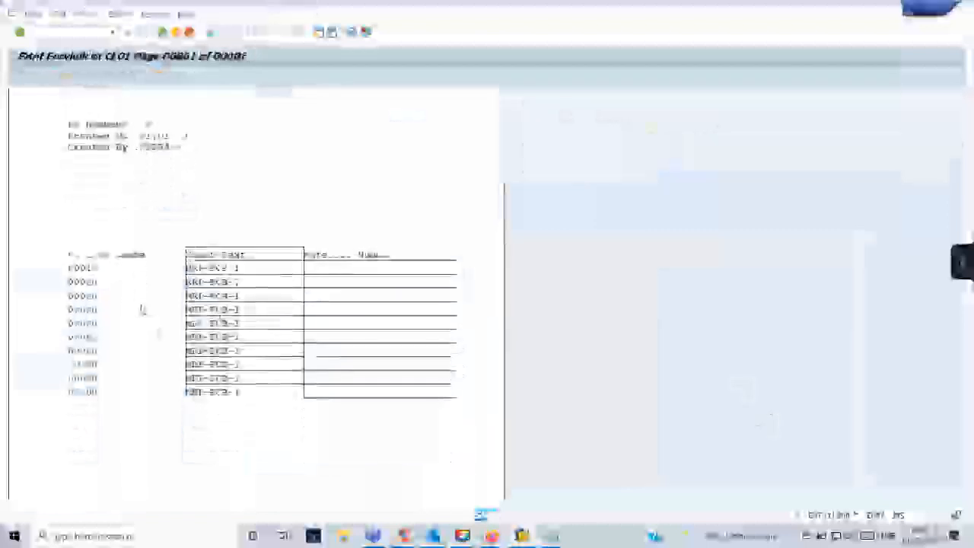
scroll(147, 309, up, 5)
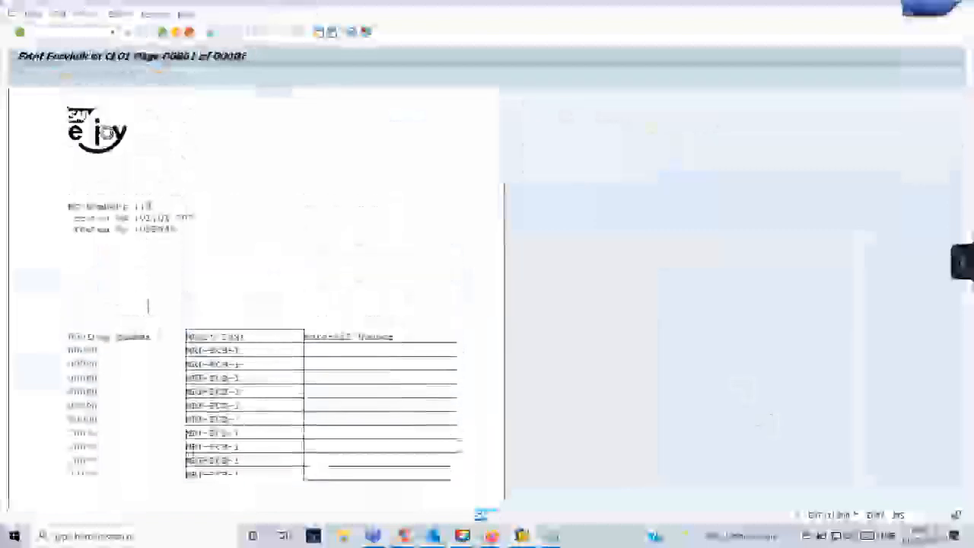
key(alt+Tab)
key(alt+Tab)
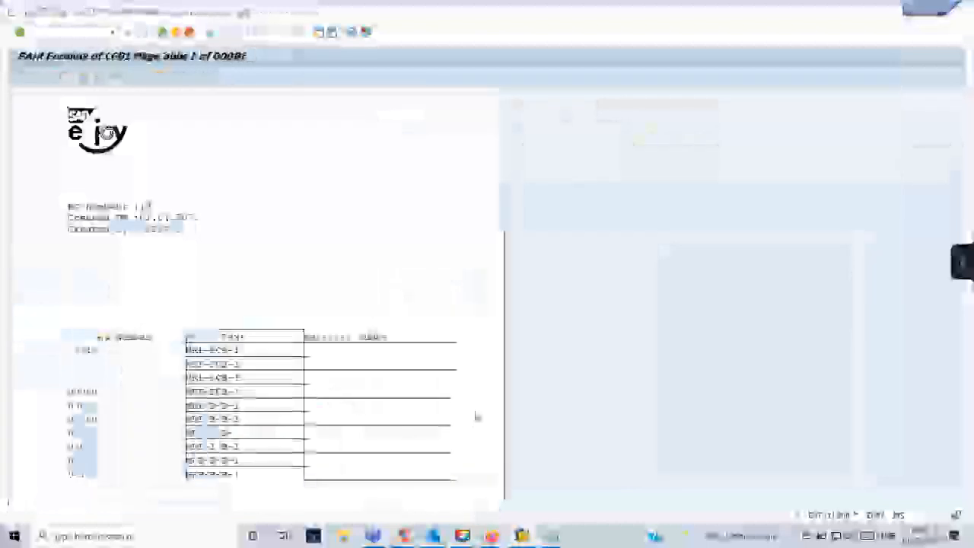
scroll(415, 394, down, 1)
scroll(412, 396, down, 2)
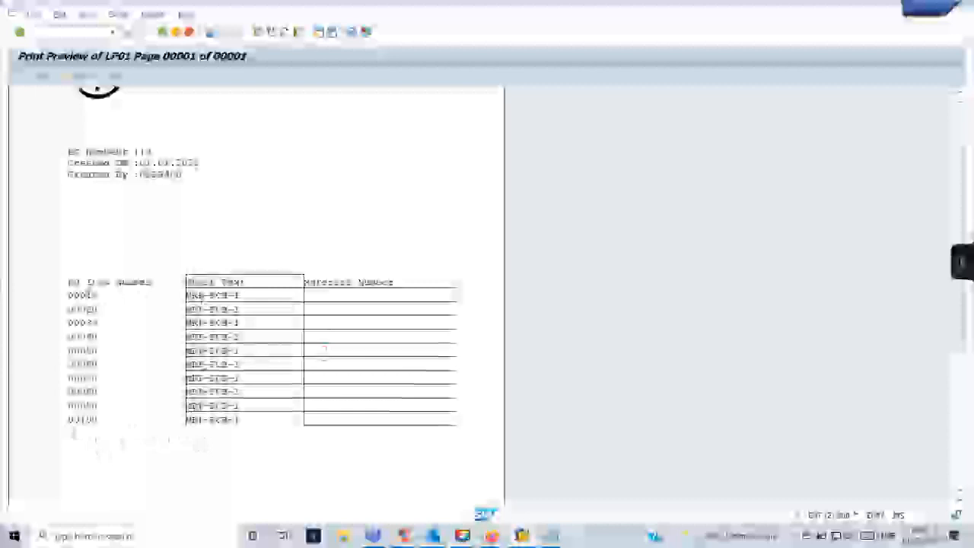
key(alt+Tab)
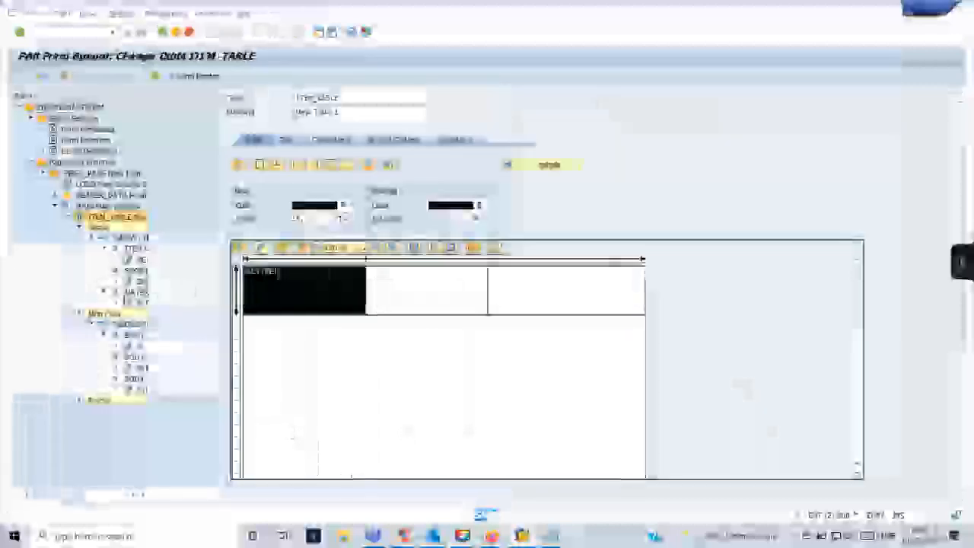
click(80, 315)
Collapse the Header branch and insert an empty line below ITEM_TABLE's first line.
click(79, 226)
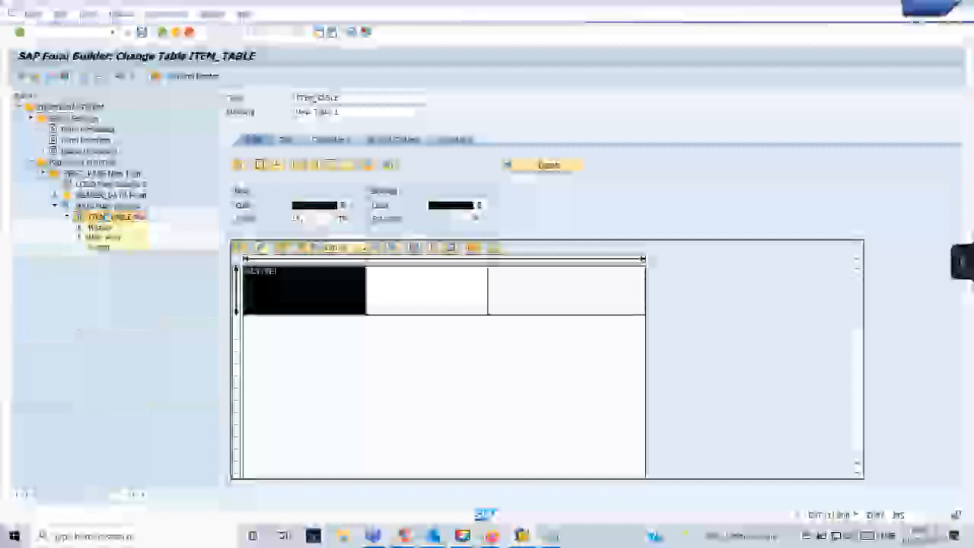
right_click(102, 218)
click(319, 306)
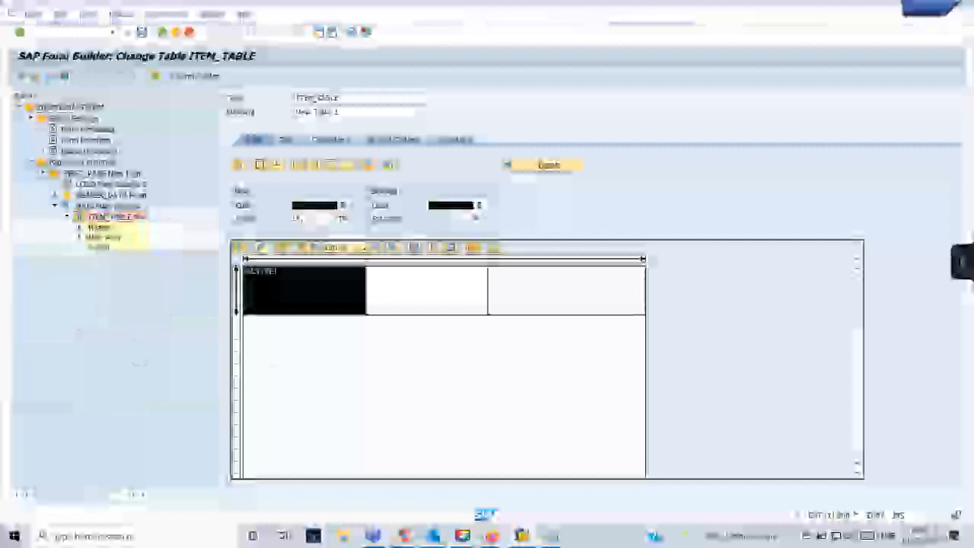
right_click(321, 310)
mouse_move(341, 316)
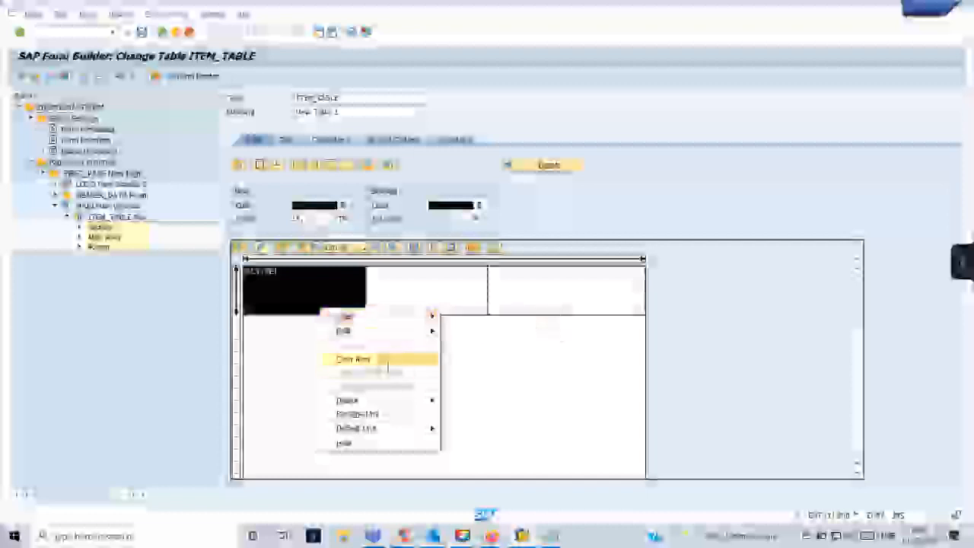
mouse_move(411, 317)
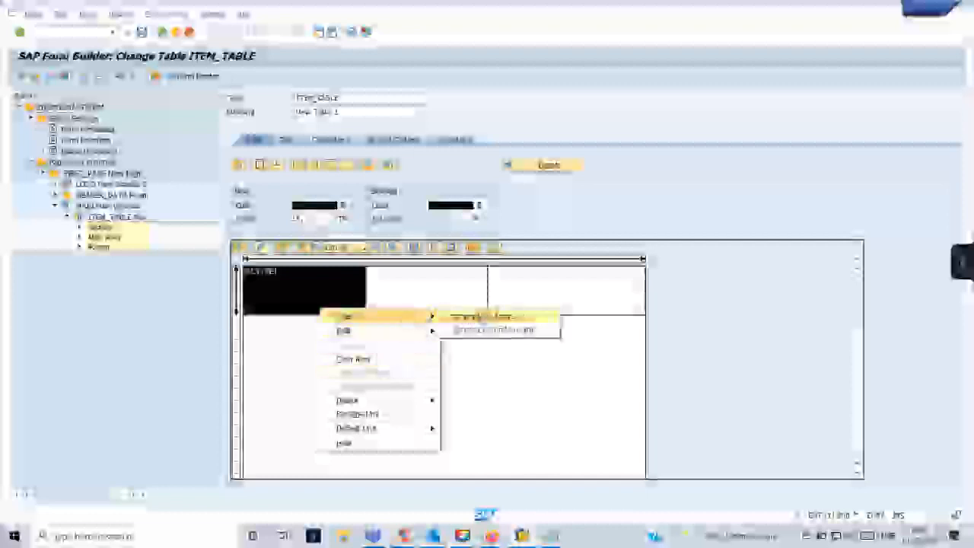
click(495, 329)
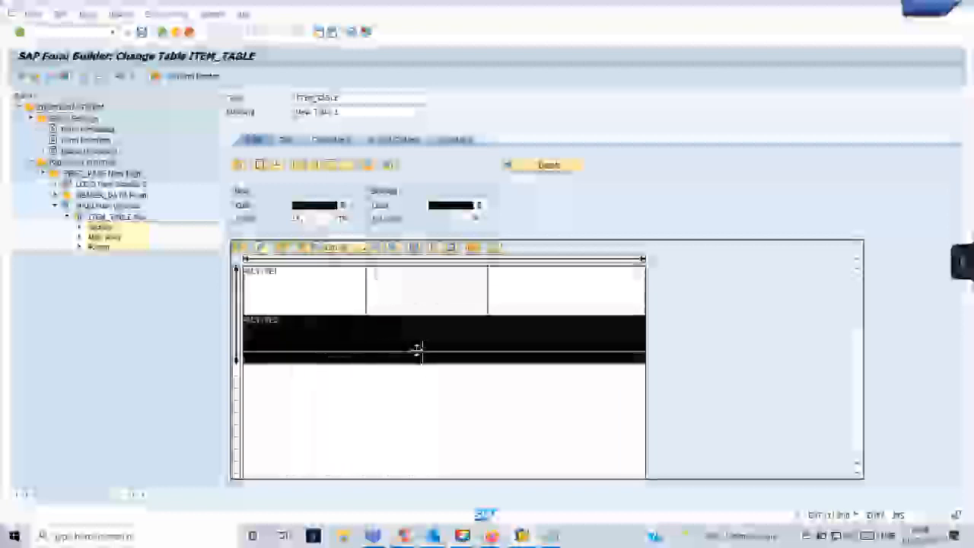
Split the new second line into two cells with a vertical separator.
right_click(397, 348)
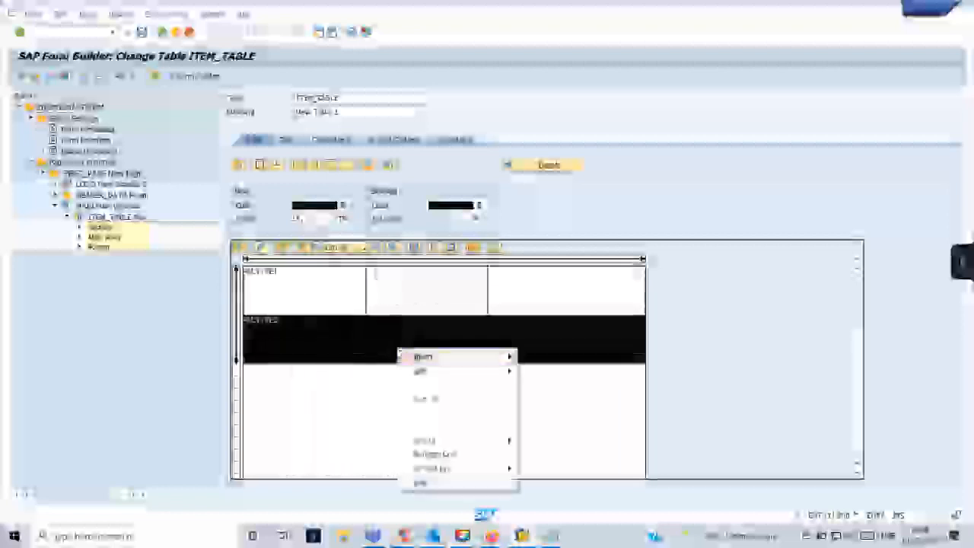
mouse_move(517, 371)
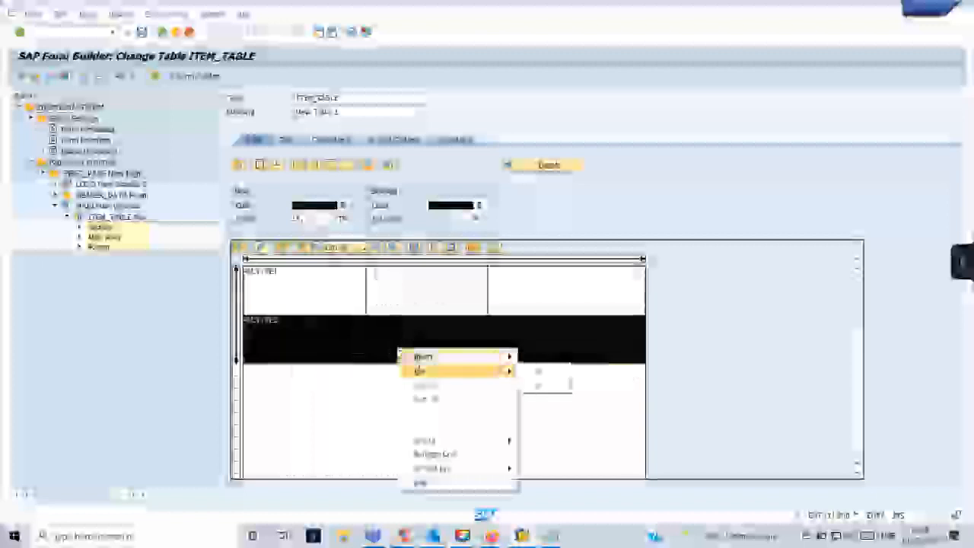
click(540, 385)
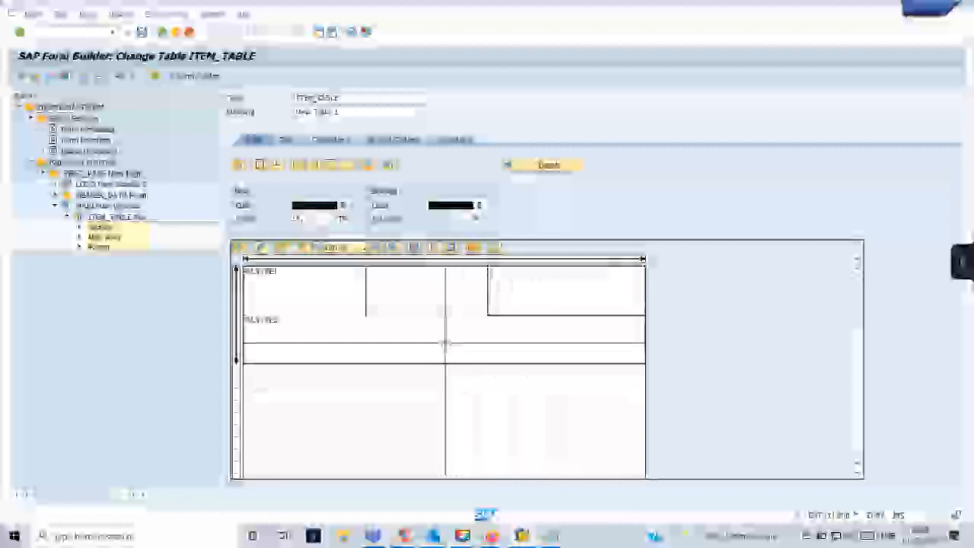
drag(446, 343, 487, 343)
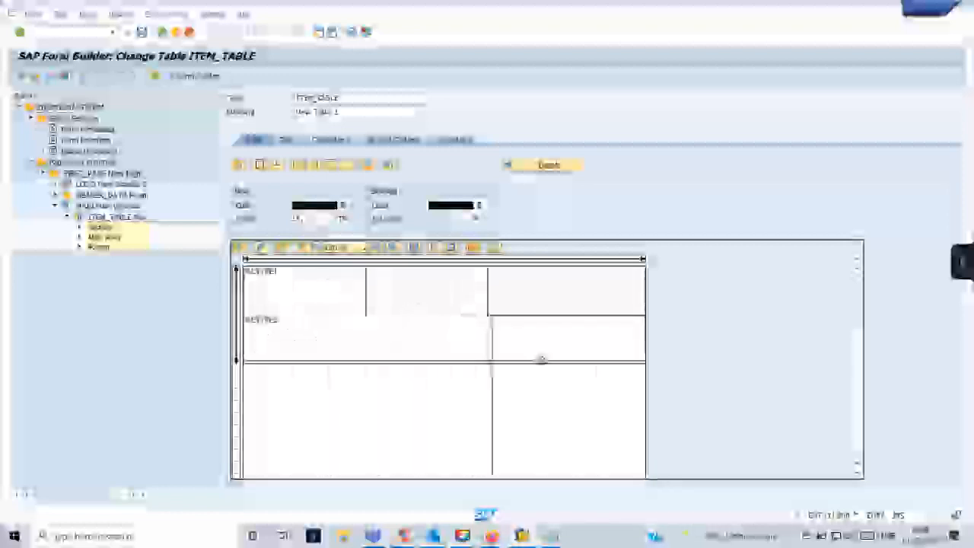
Select the second line's left and right cells to check the split.
right_click(423, 353)
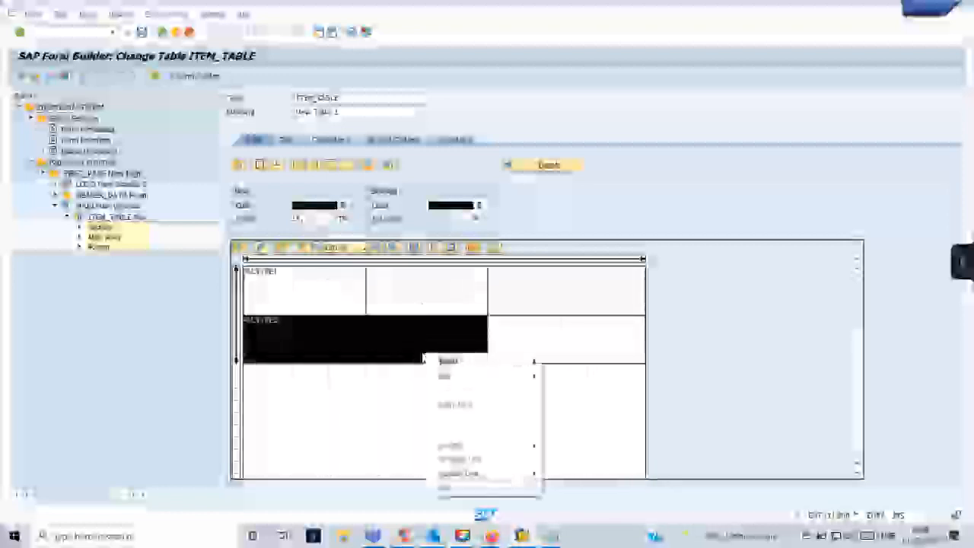
click(399, 348)
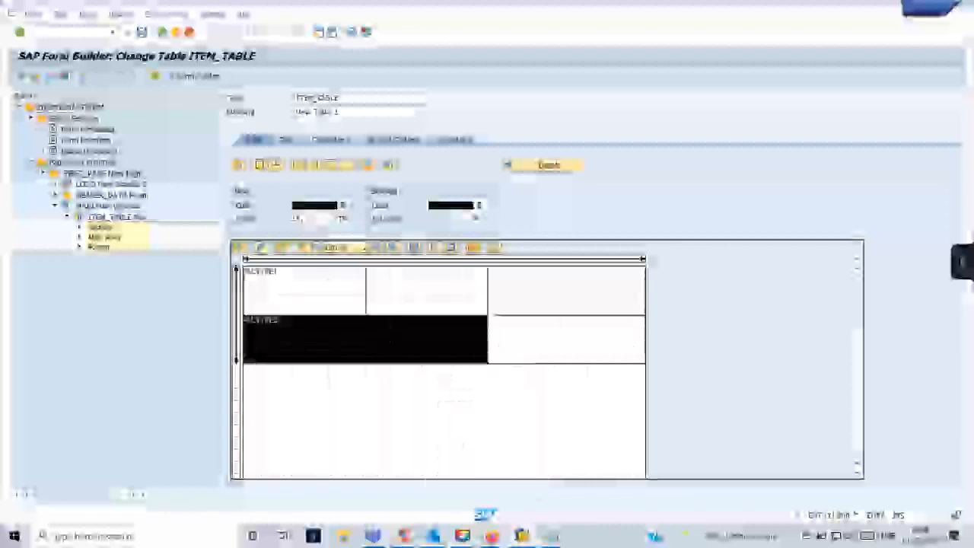
click(519, 333)
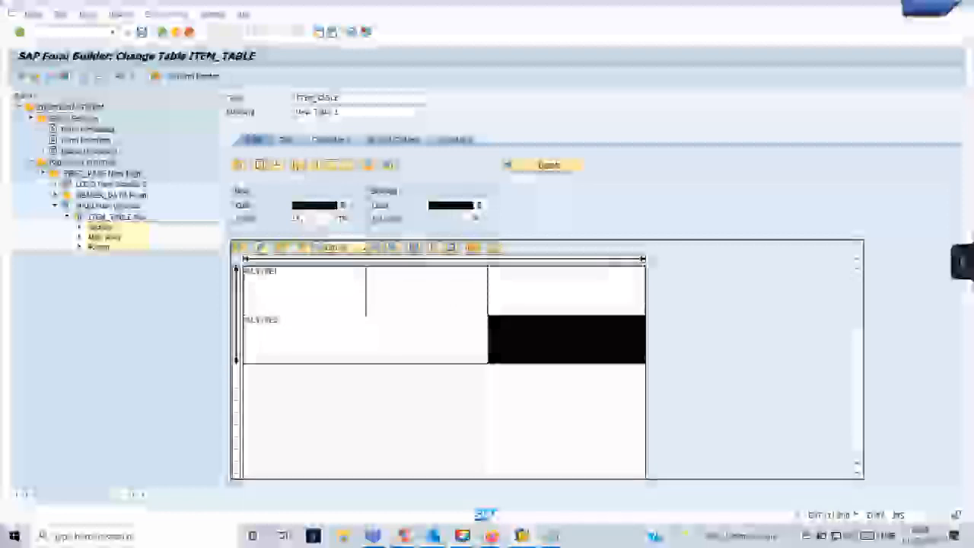
click(389, 351)
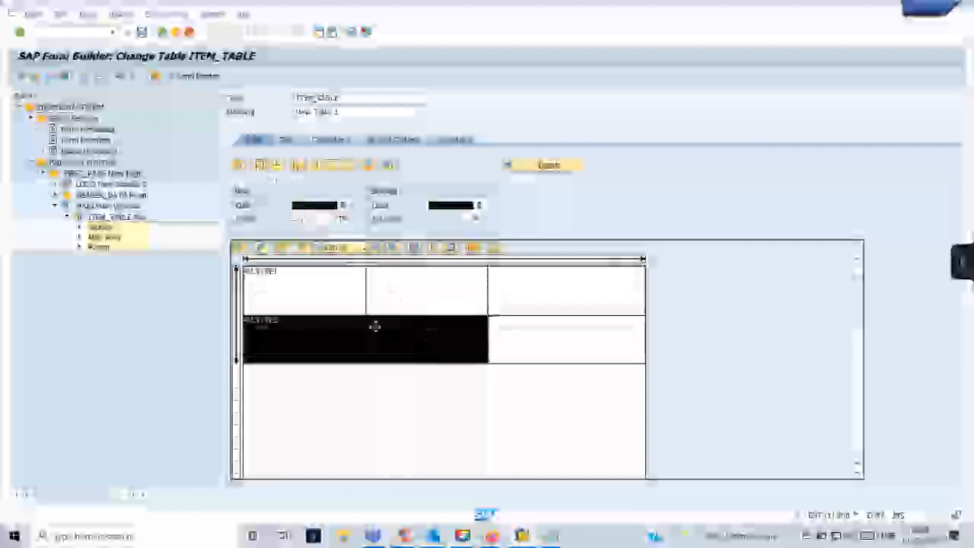
click(461, 335)
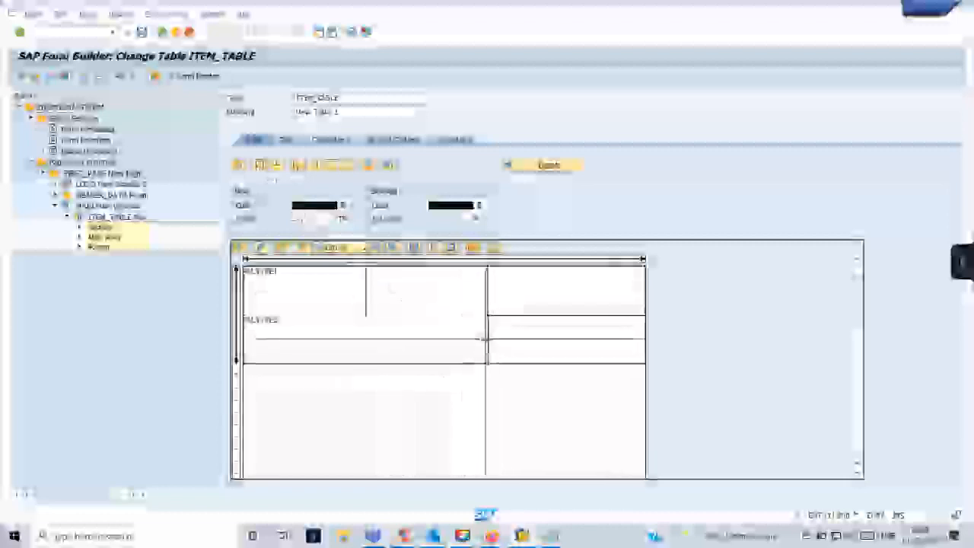
click(430, 338)
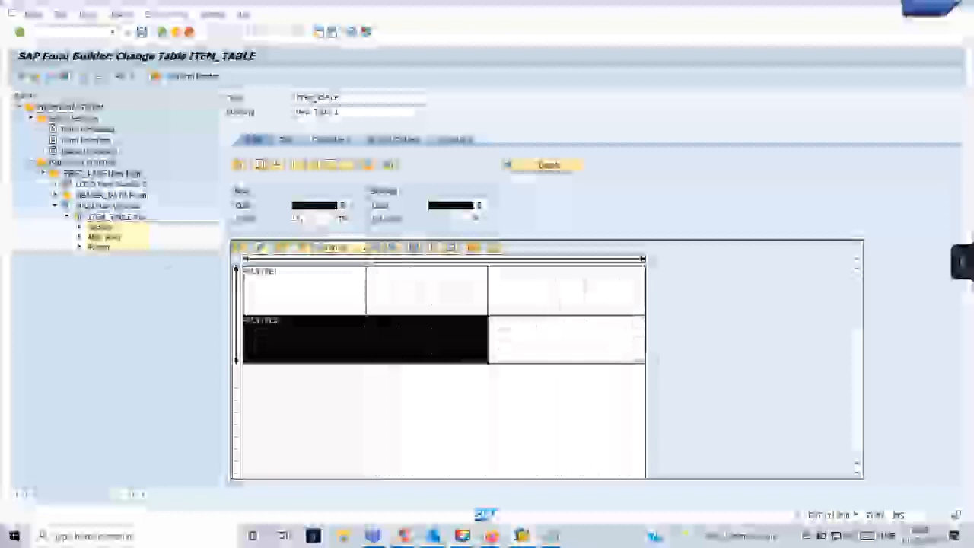
Create line %ROW3 under the Footer event and give it line type LINE2.
double_click(99, 247)
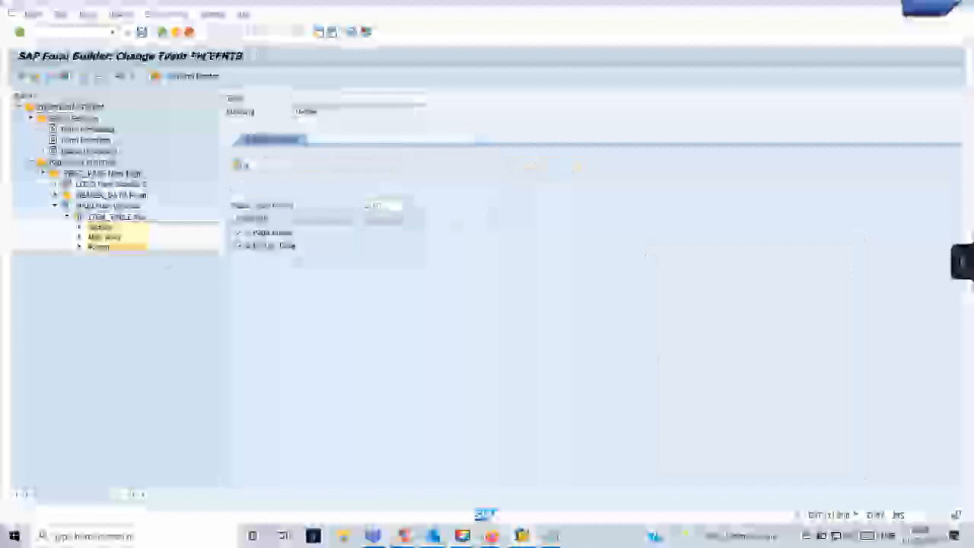
right_click(101, 247)
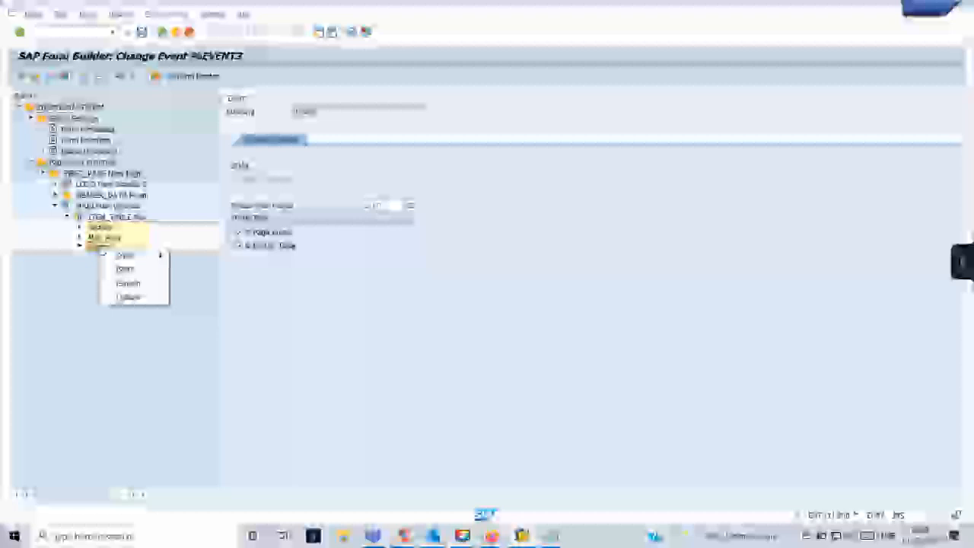
mouse_move(127, 255)
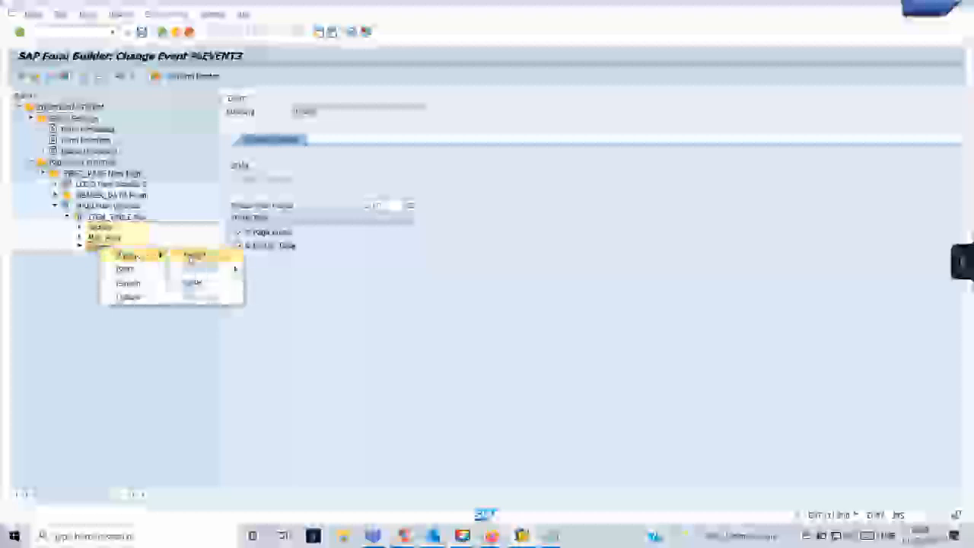
click(194, 255)
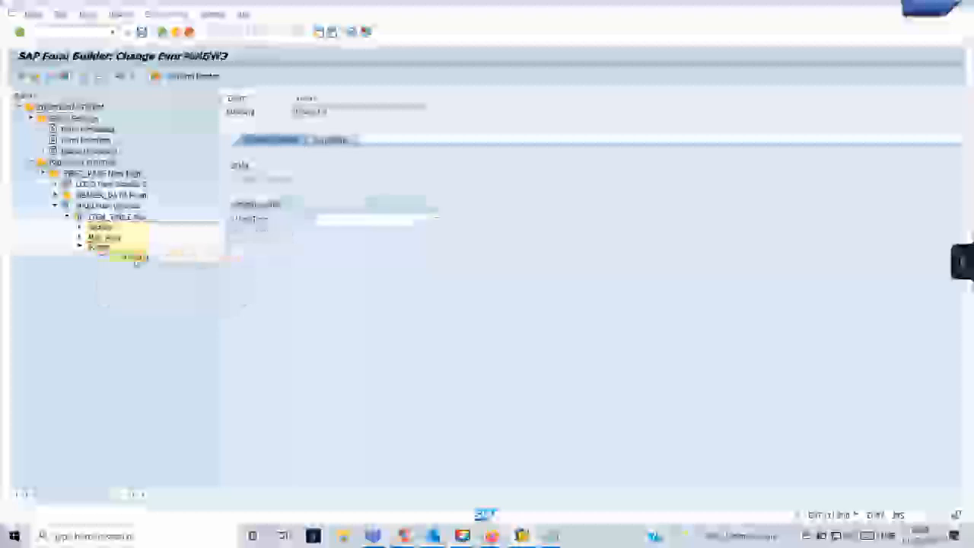
click(428, 219)
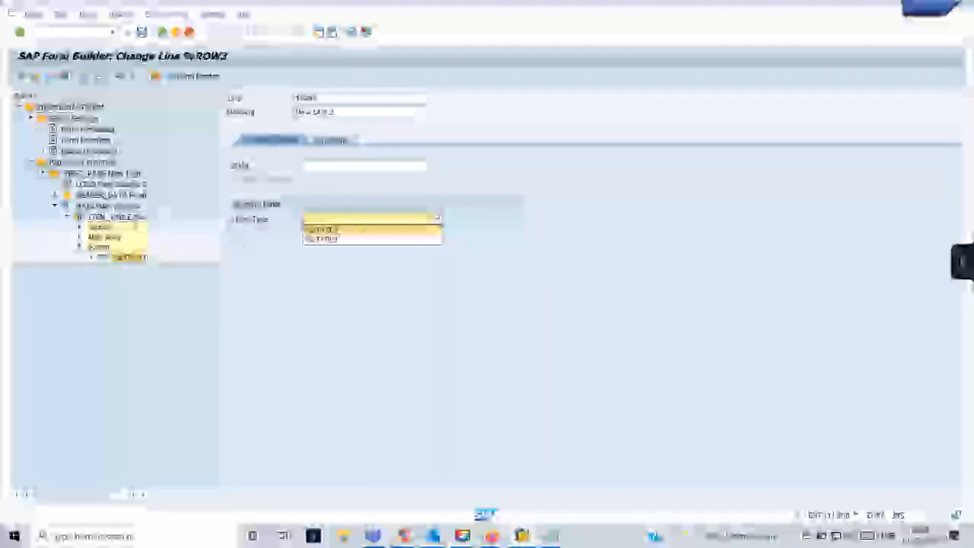
click(339, 239)
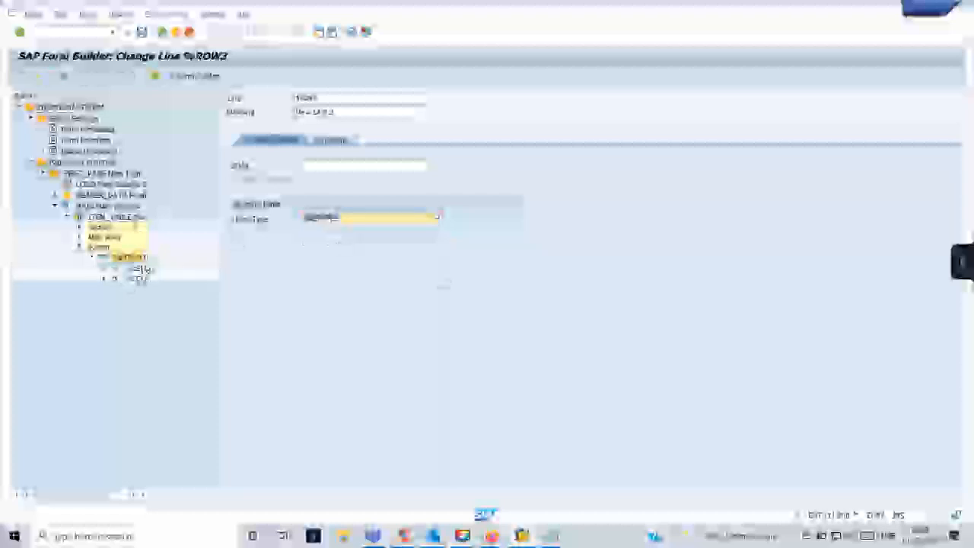
Create text node %TEXT5 in %ROW3's first cell and dismiss the macro warnings.
click(134, 267)
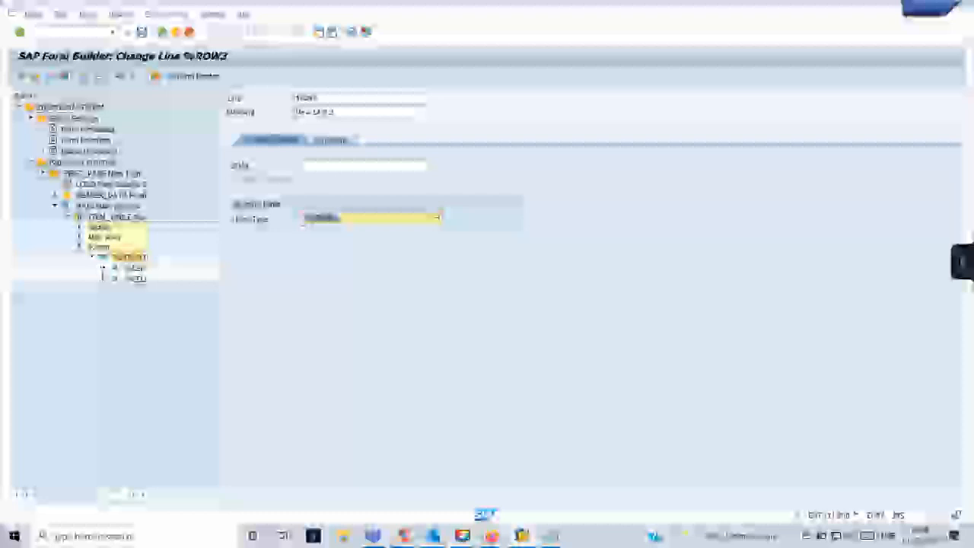
right_click(133, 275)
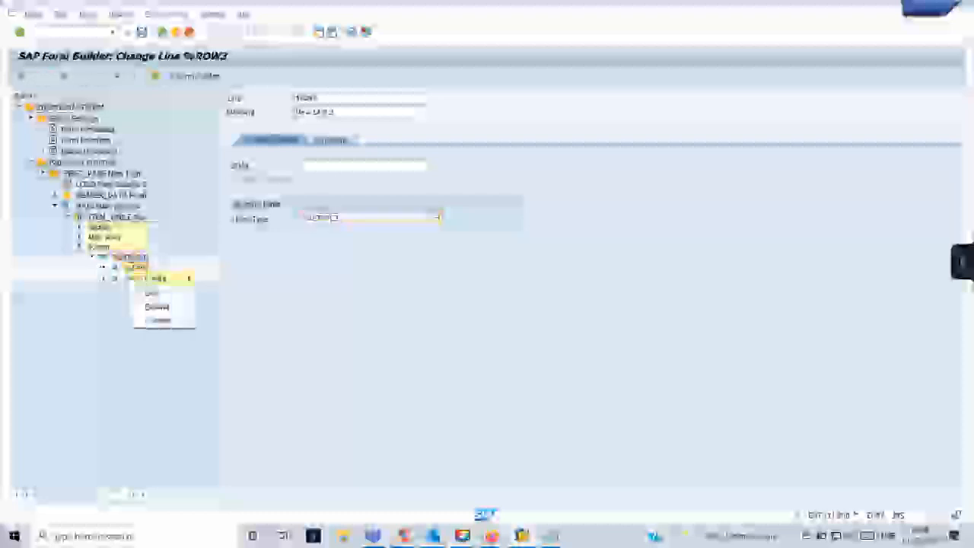
click(223, 304)
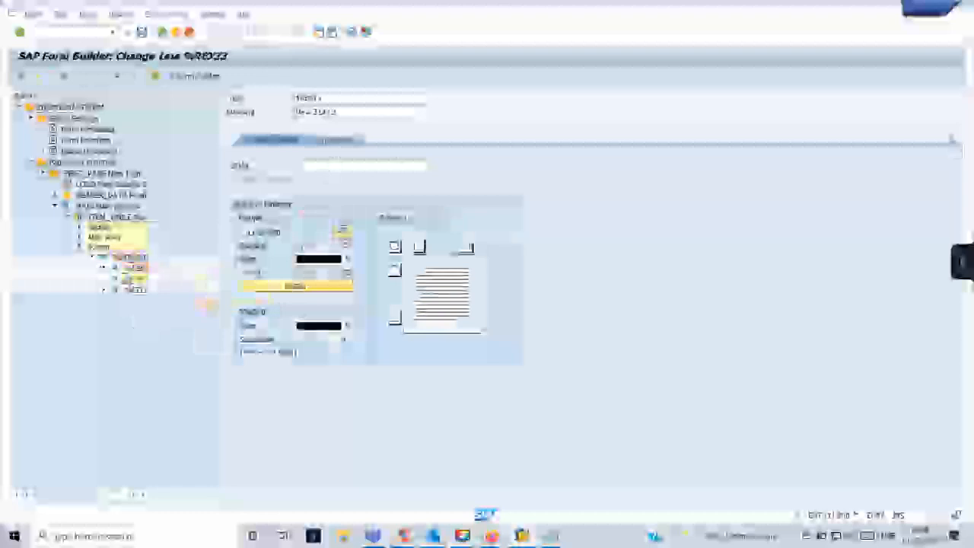
click(951, 140)
click(930, 154)
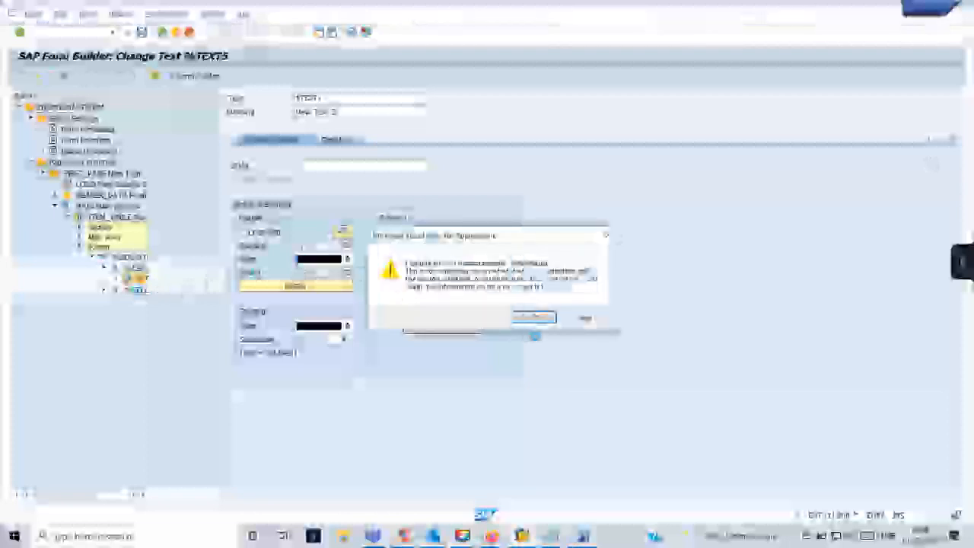
click(534, 318)
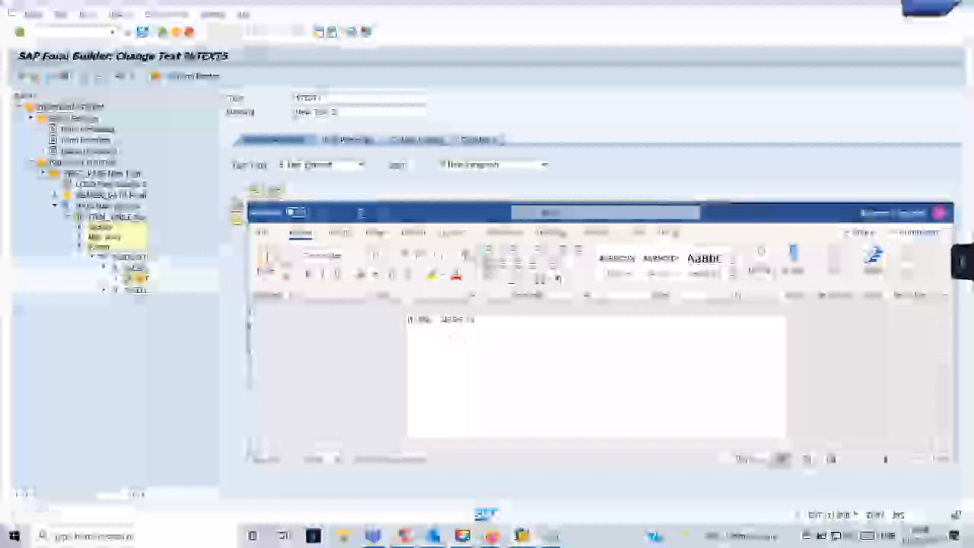
click(522, 320)
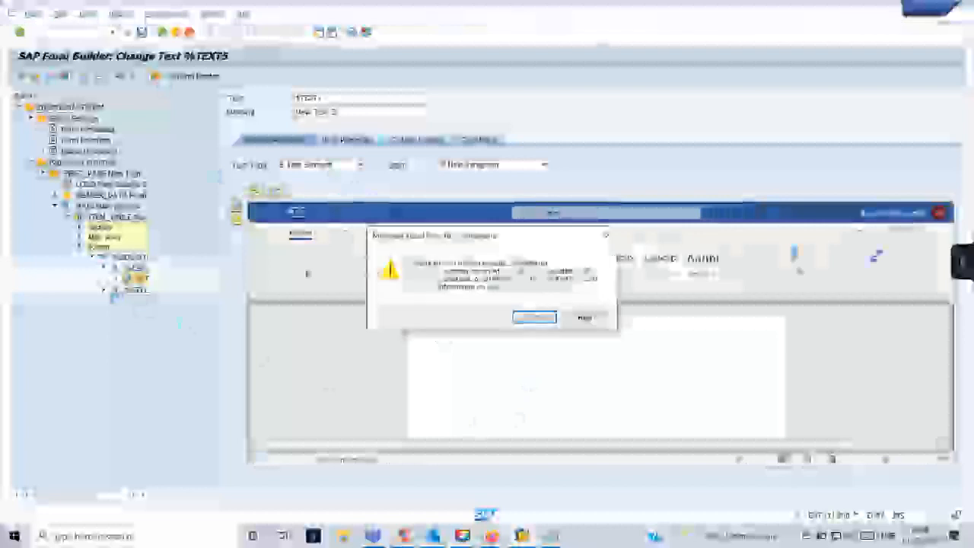
click(532, 321)
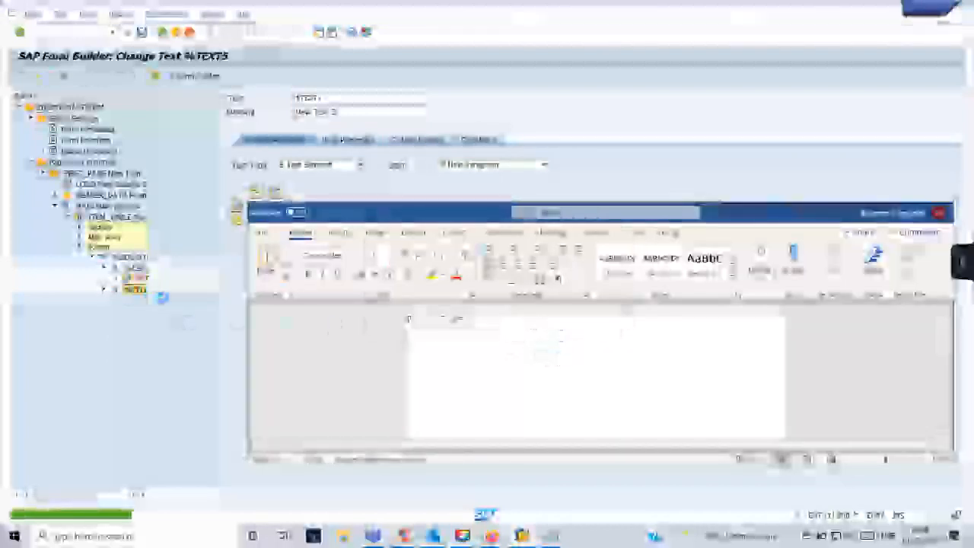
click(539, 323)
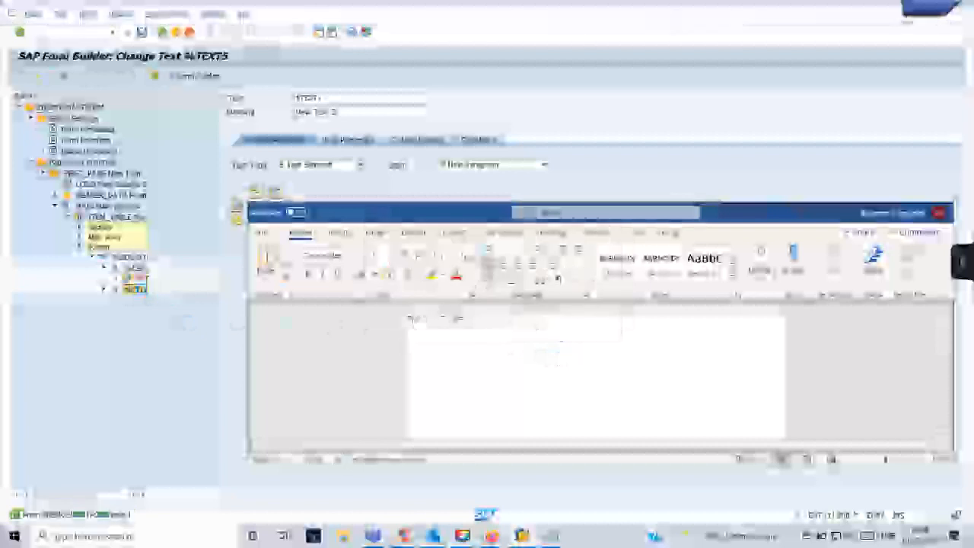
click(539, 322)
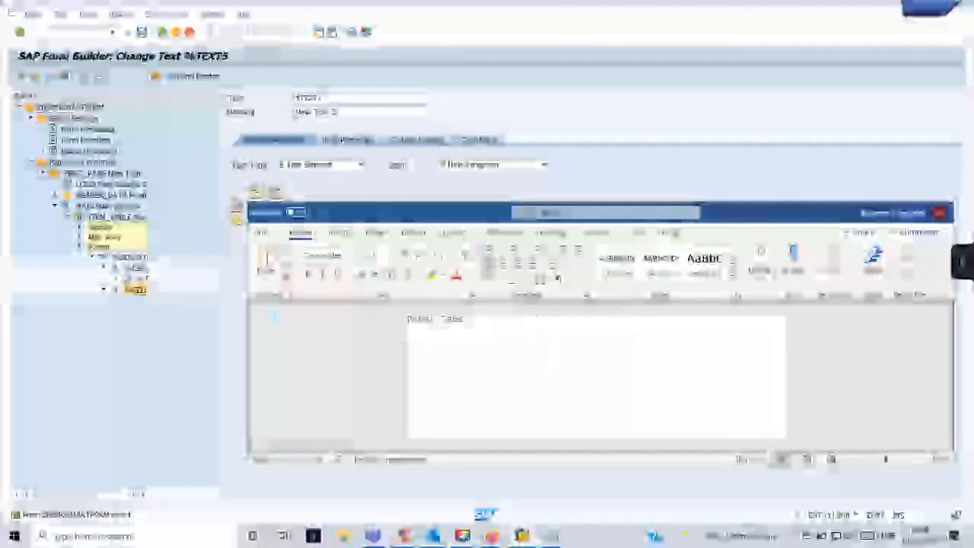
Create a second text node in %ROW3's second cell, confirming the macro warning.
right_click(138, 291)
mouse_move(163, 299)
click(249, 326)
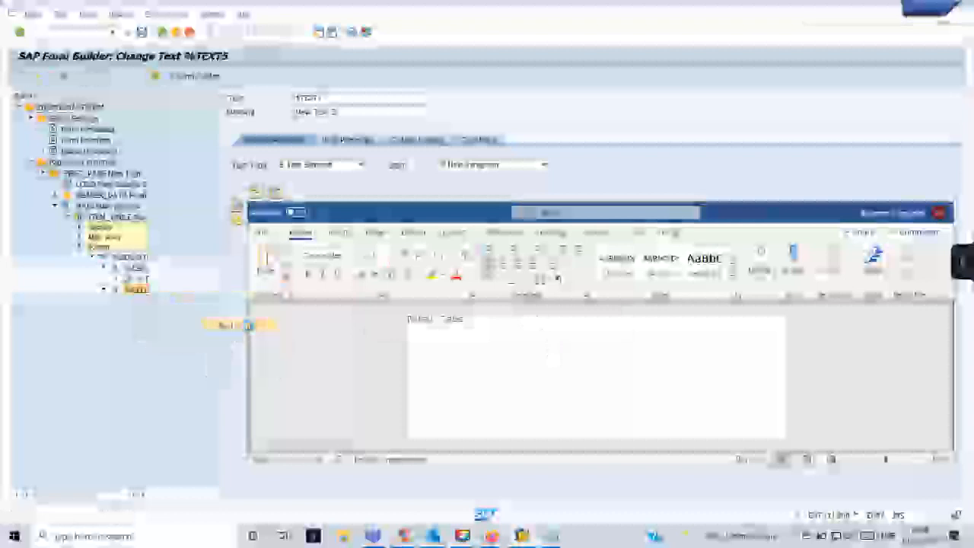
click(537, 319)
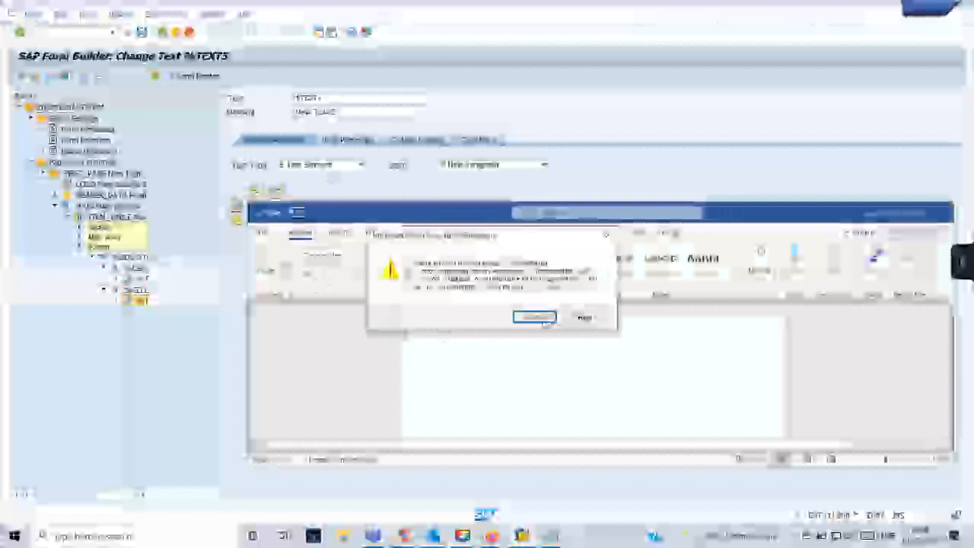
Open text node %TEXT6 in the Word editor, confirming each VBA macro warning.
click(540, 319)
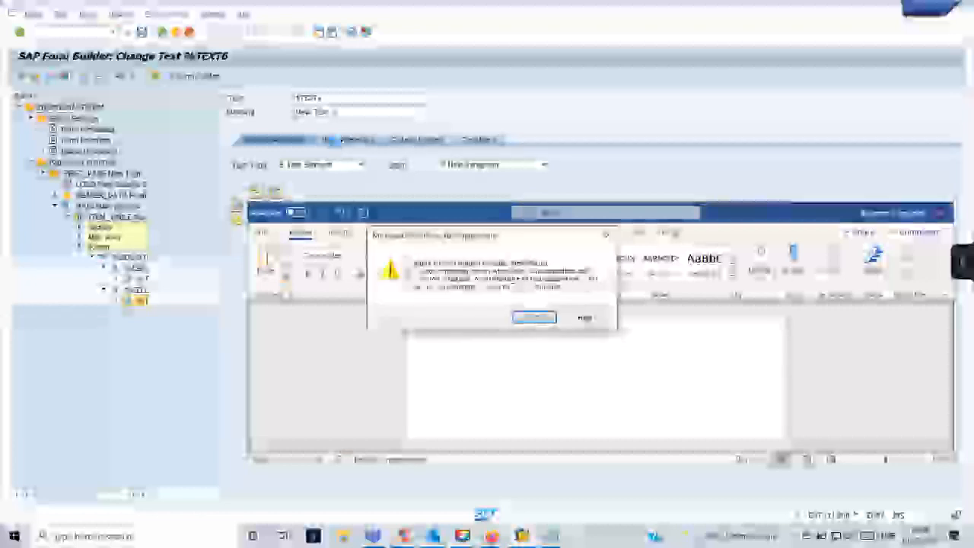
click(549, 318)
double_click(90, 216)
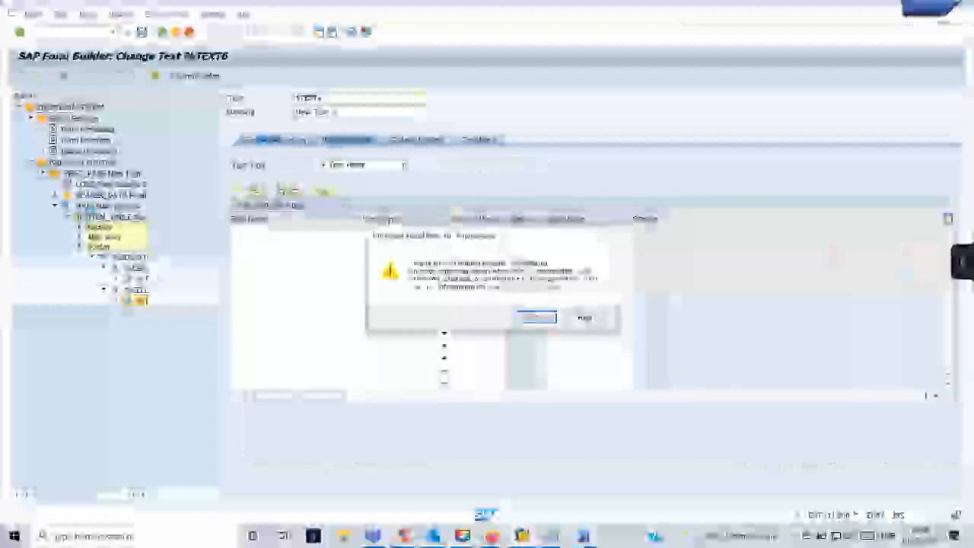
click(538, 318)
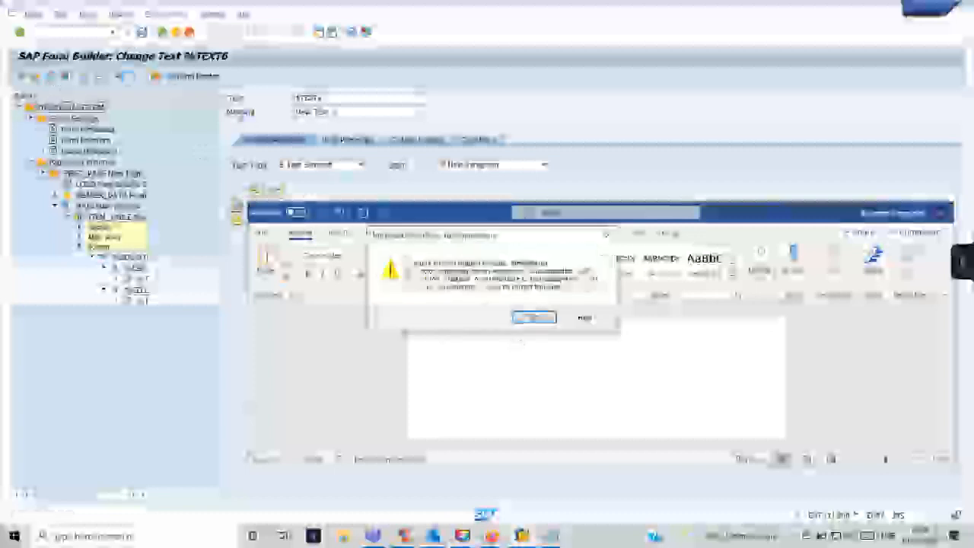
click(539, 319)
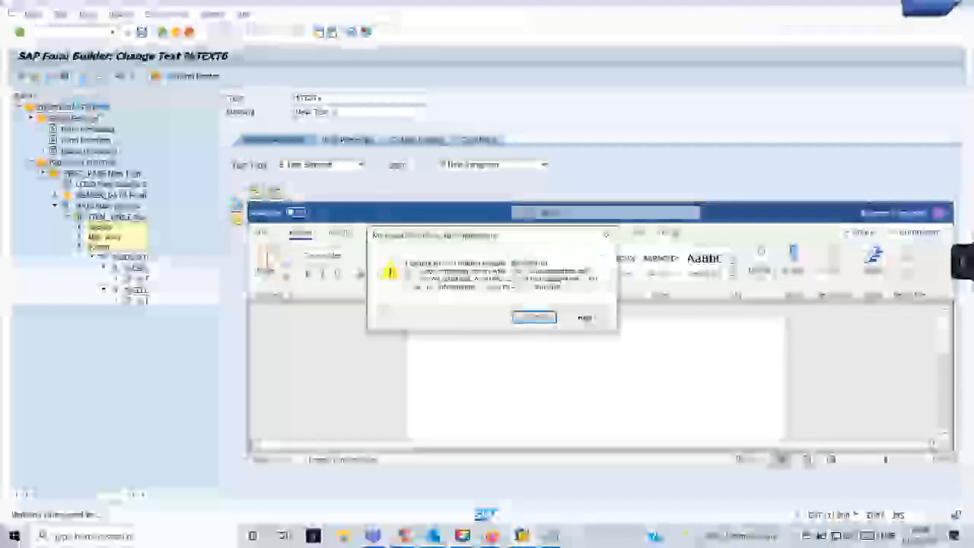
click(526, 318)
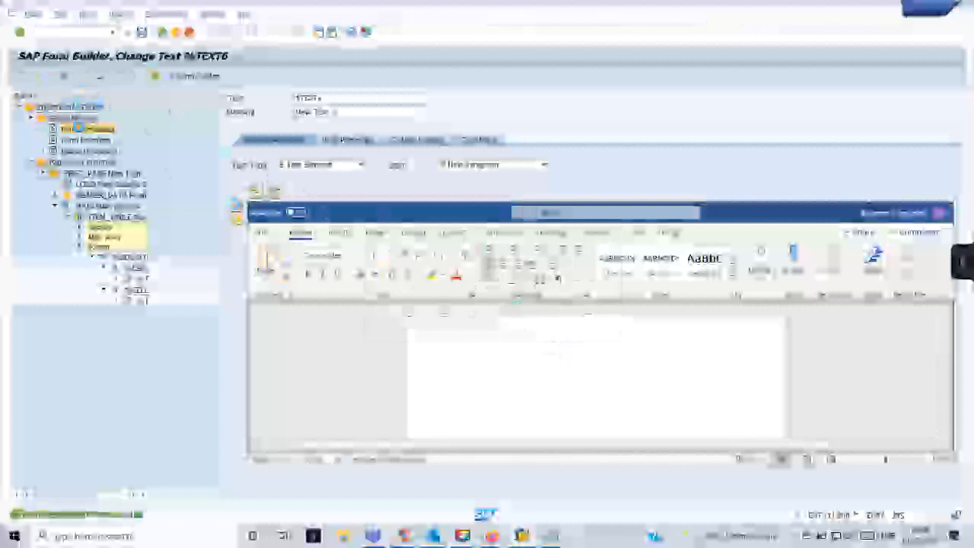
Check the form's output options and style setting in Form Attributes.
click(532, 316)
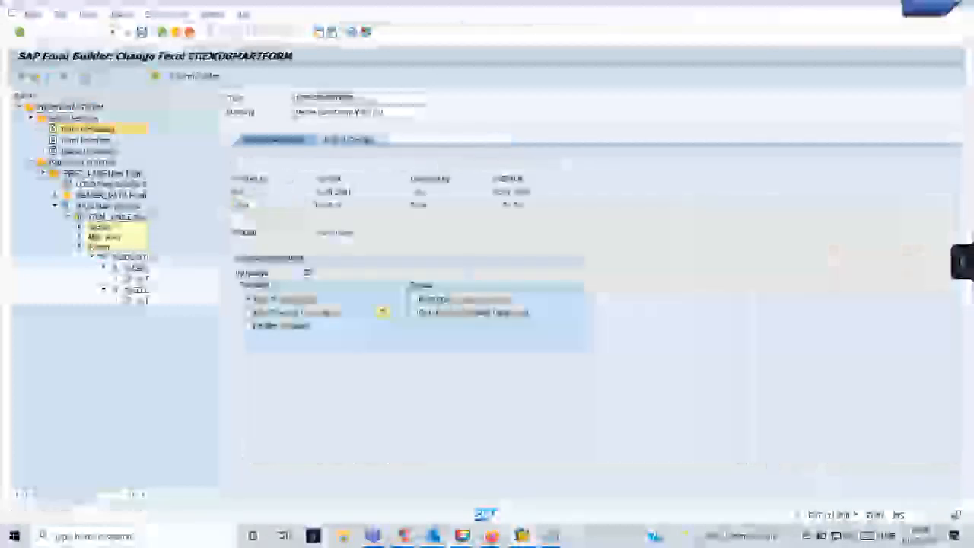
click(370, 139)
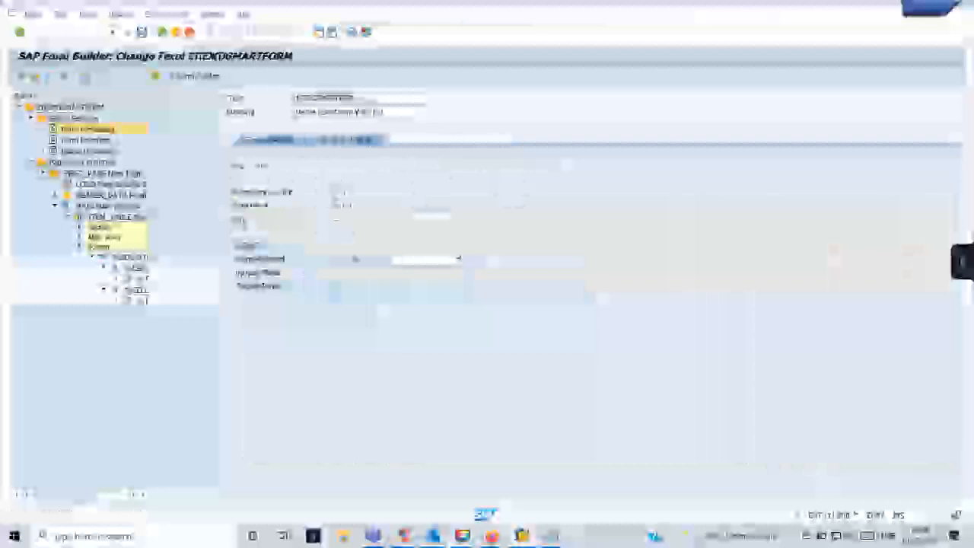
click(361, 220)
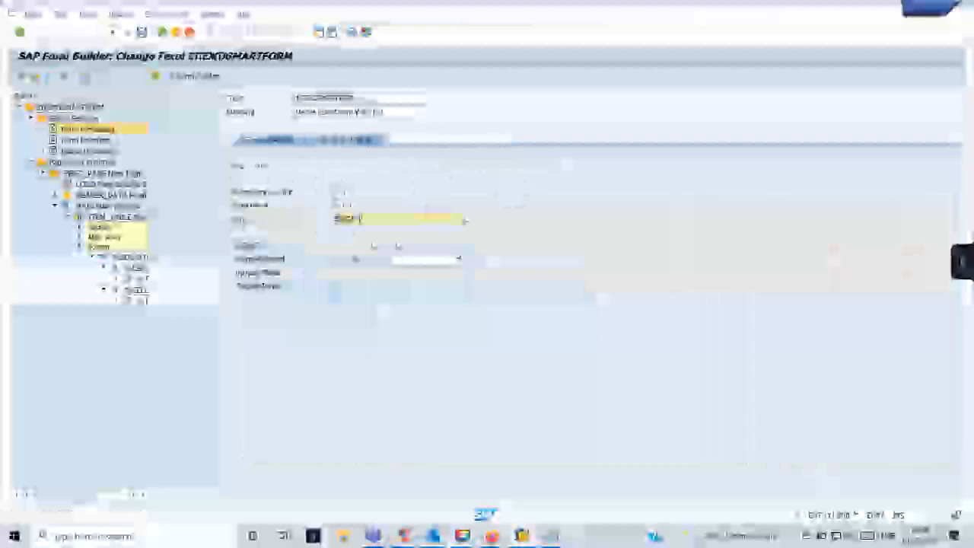
Display the SYSTEM Smart Style using the /nsmartstyles transaction.
click(70, 32)
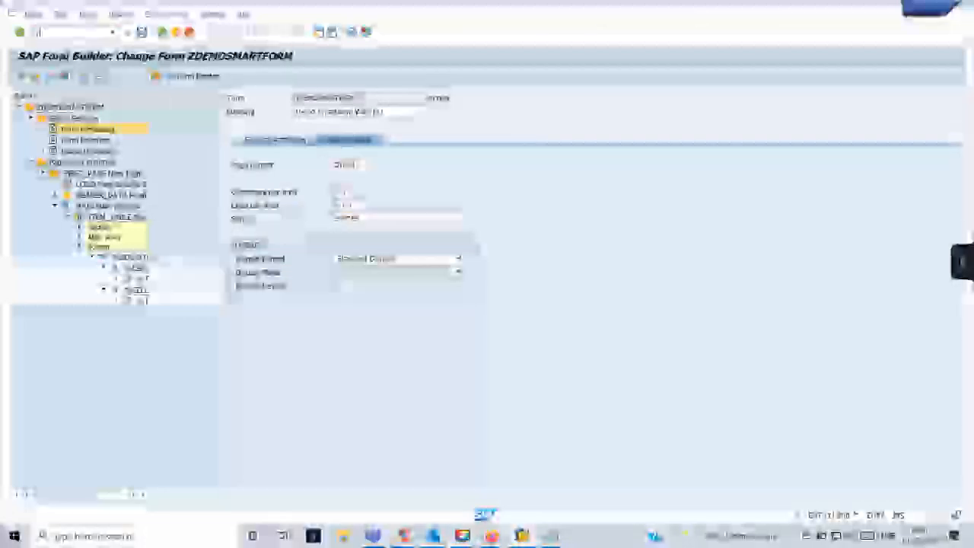
text(/nsmartstyles)
key(Return)
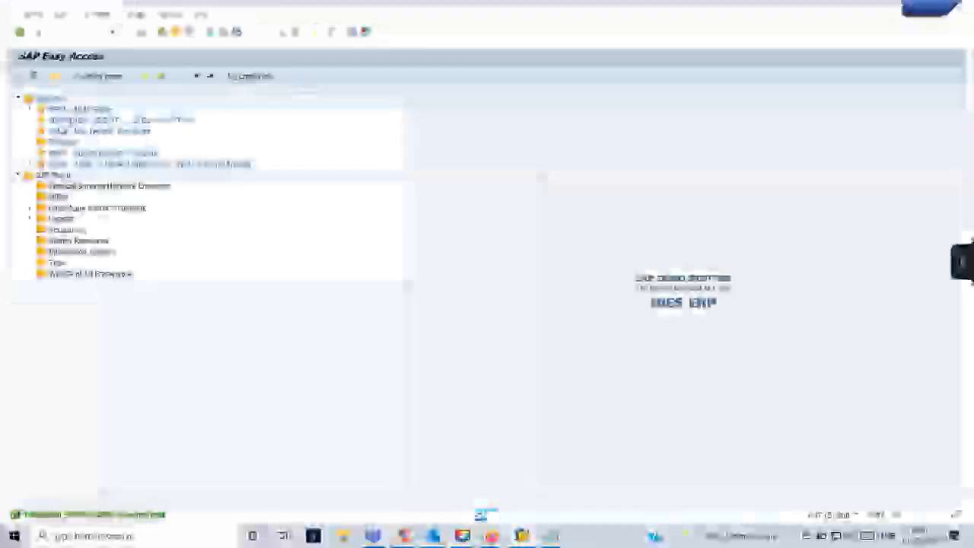
text(/nsmartforms)
key(Return)
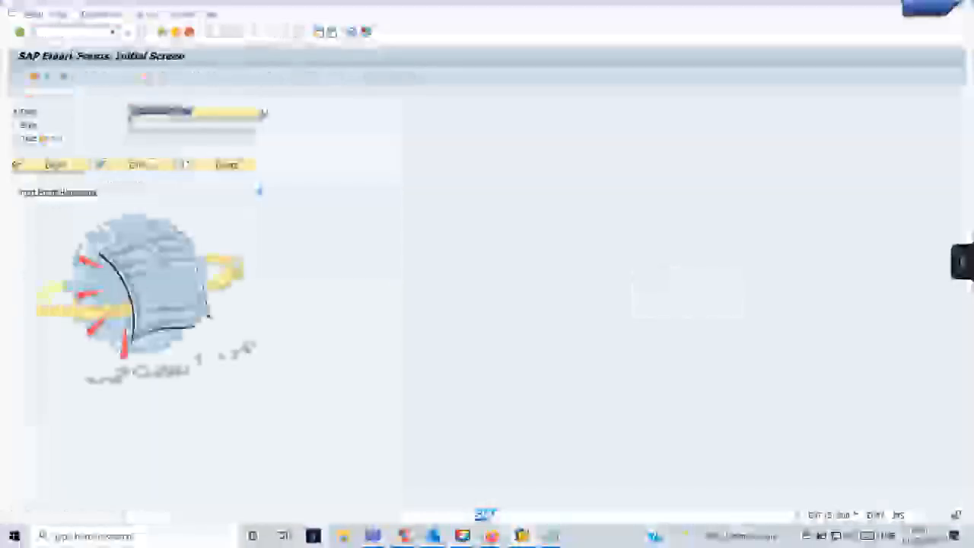
click(23, 126)
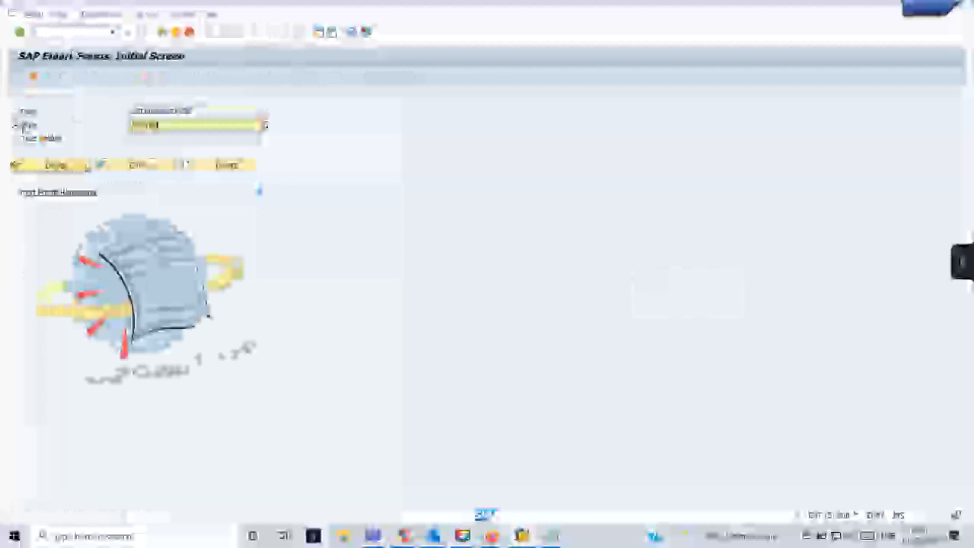
click(86, 166)
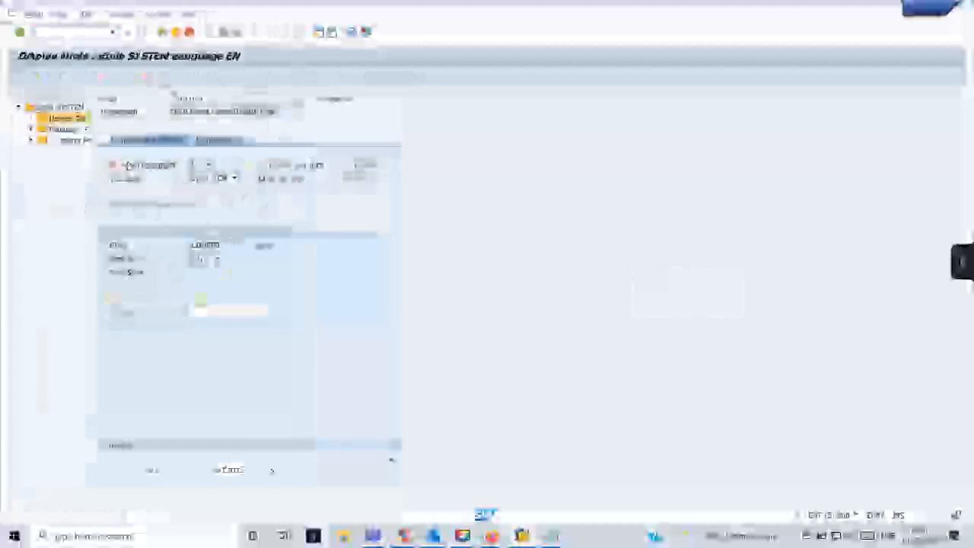
Review SYSTEM's paragraph and character formats, including a character format's font settings.
click(31, 130)
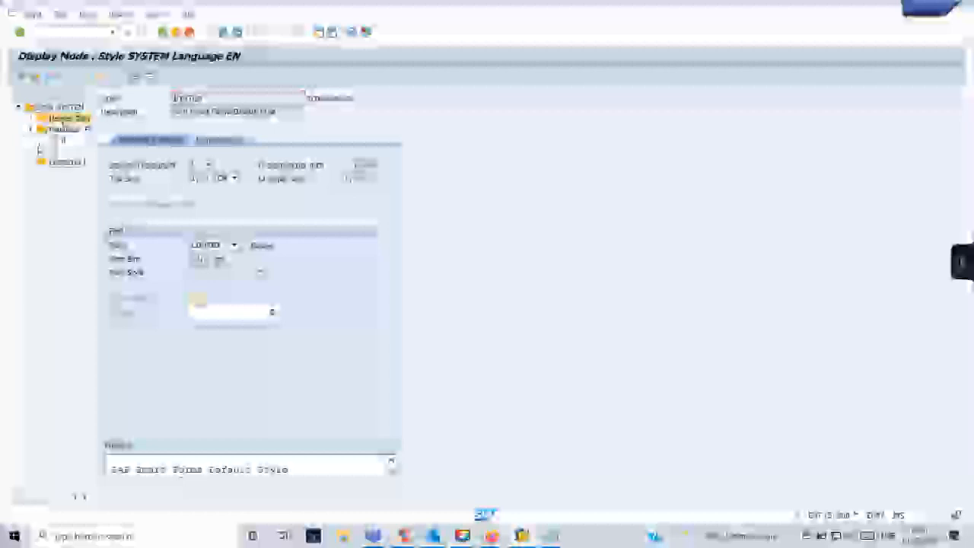
click(31, 162)
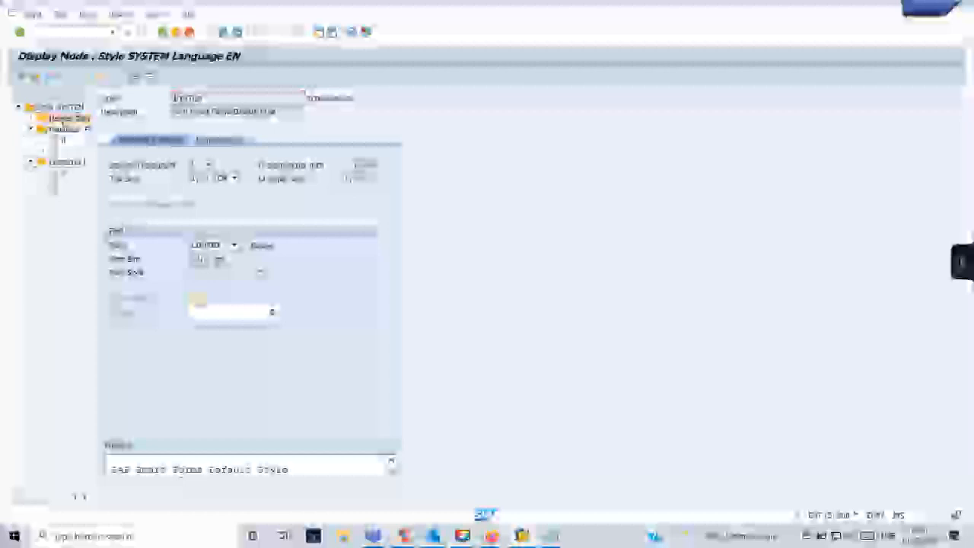
double_click(64, 174)
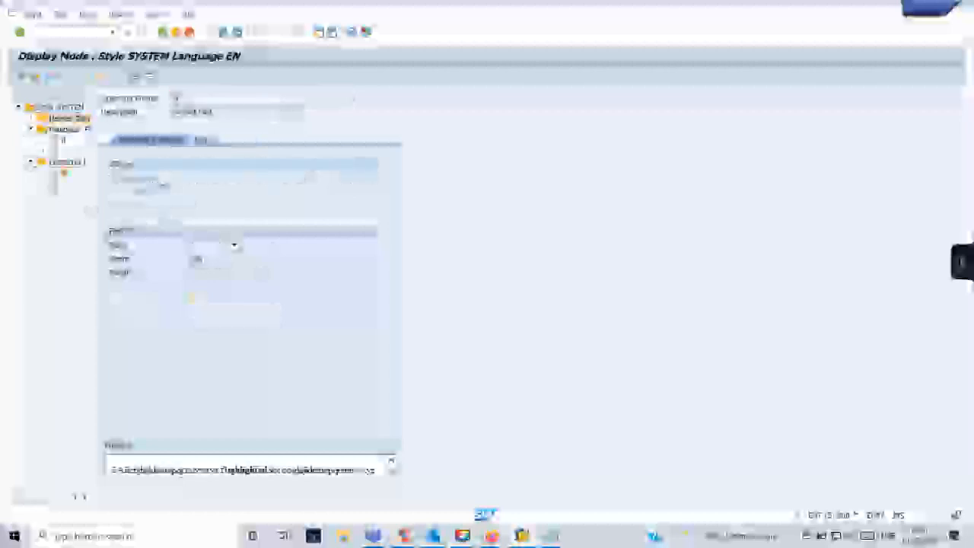
click(202, 140)
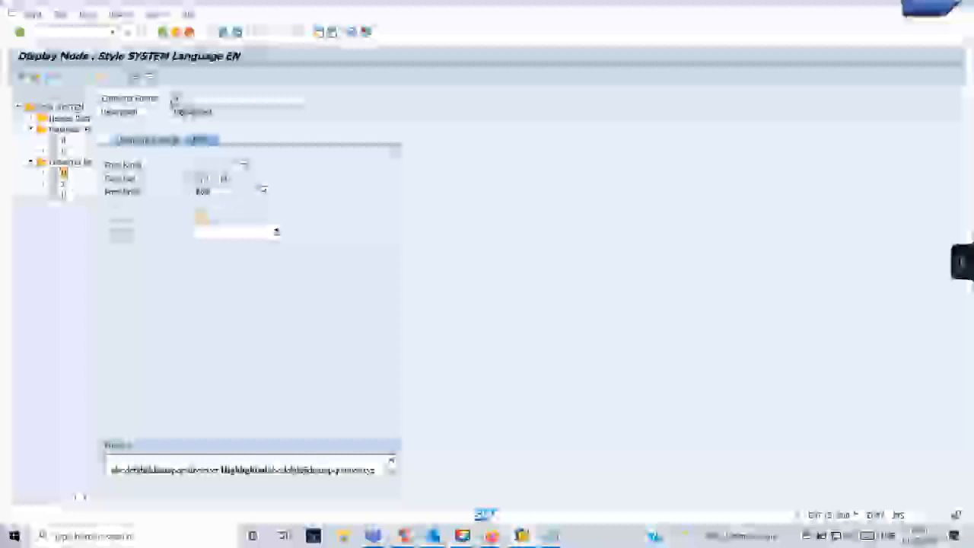
mouse_move(522, 539)
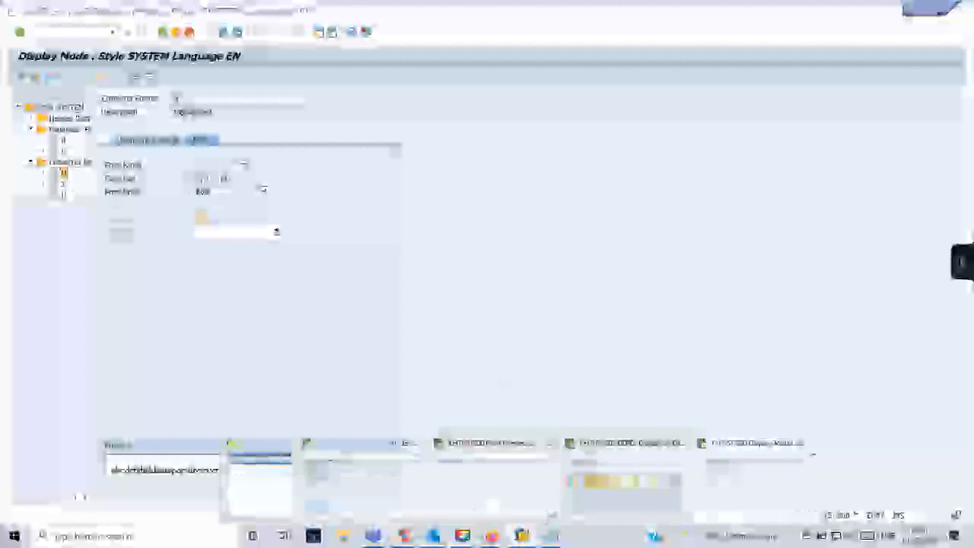
click(407, 450)
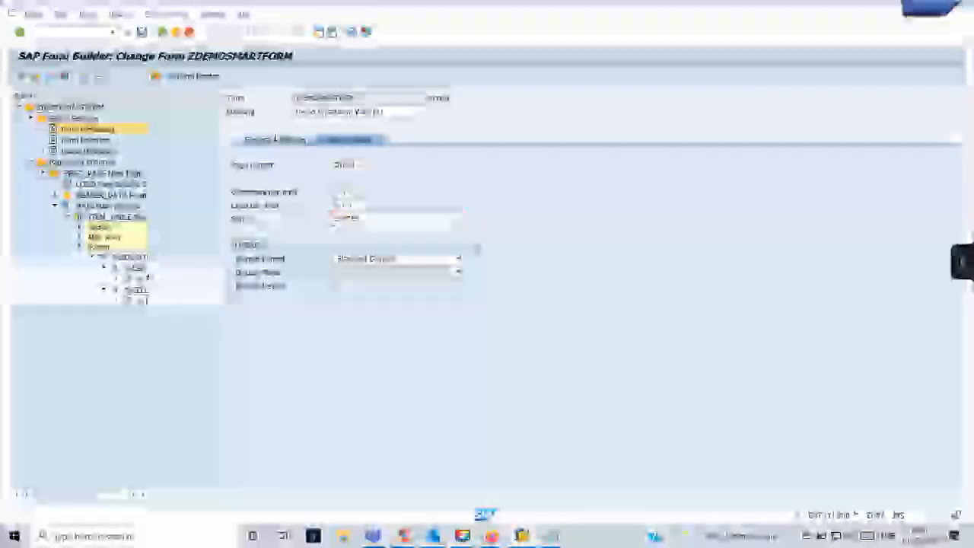
Select footer text %TEXT5, confirm the macro warning, and switch to the SAPscript line editor.
click(141, 279)
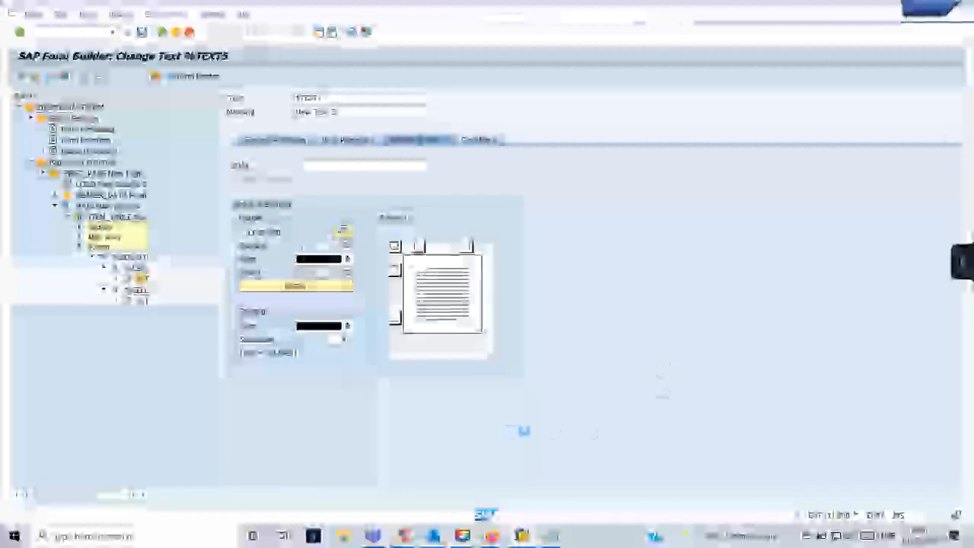
click(534, 316)
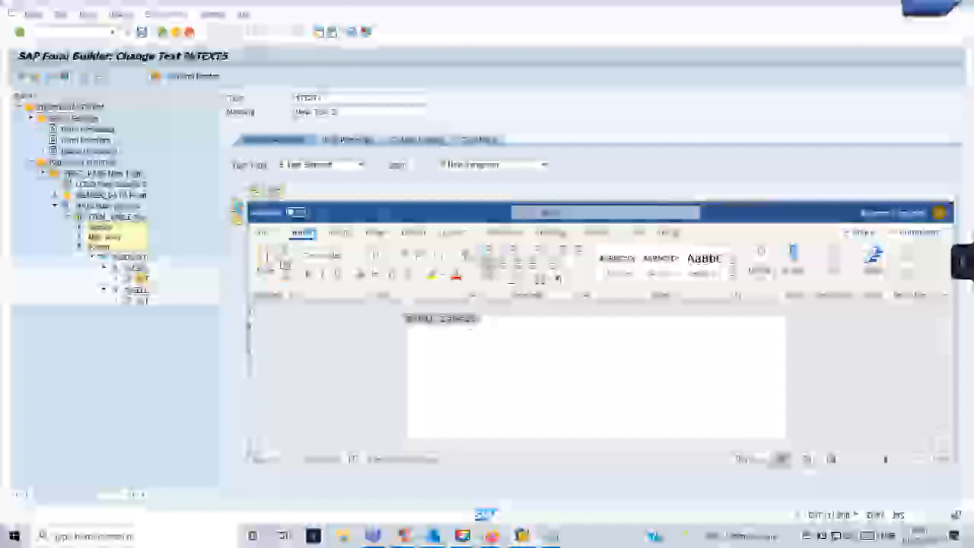
click(537, 319)
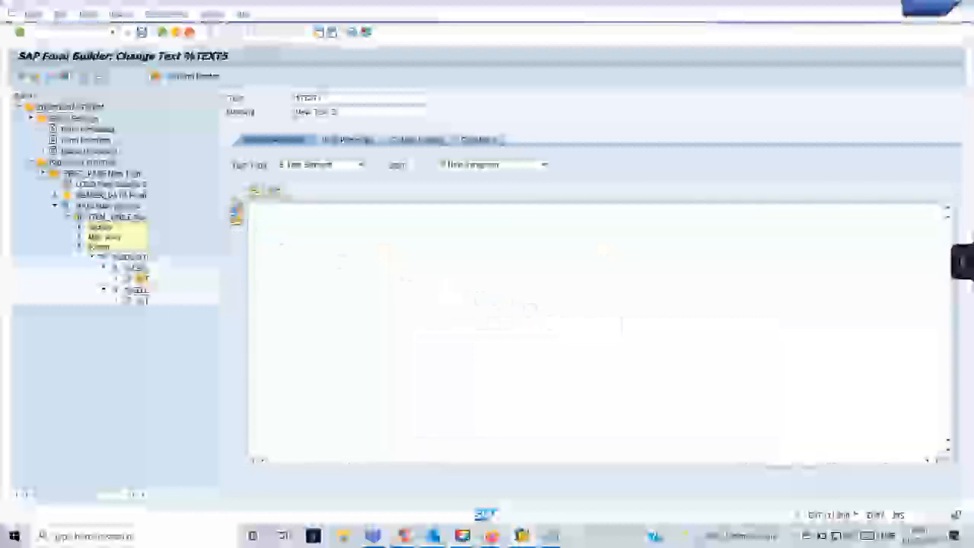
click(235, 209)
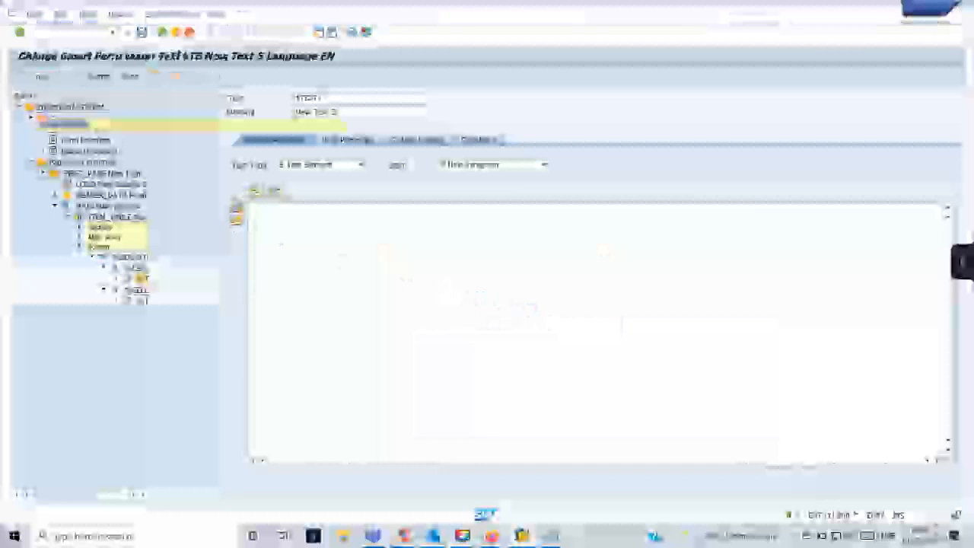
Give line 1 of New Text 5 a paragraph format from the format list and return to the Form Builder.
click(25, 126)
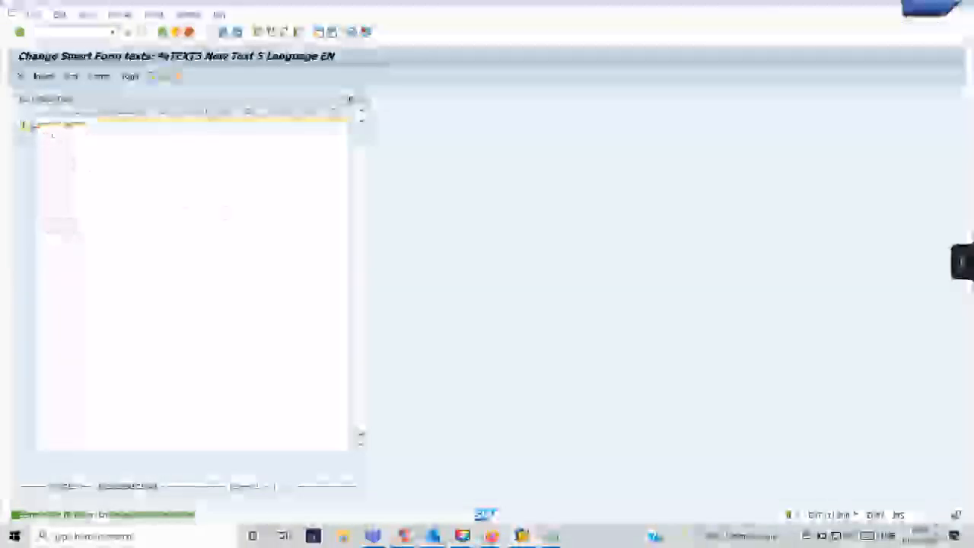
key(F4)
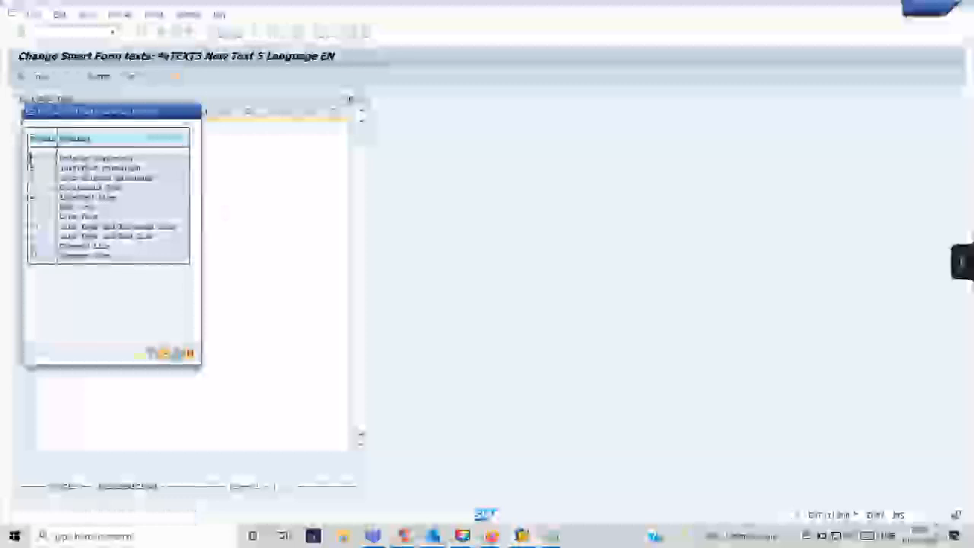
double_click(31, 157)
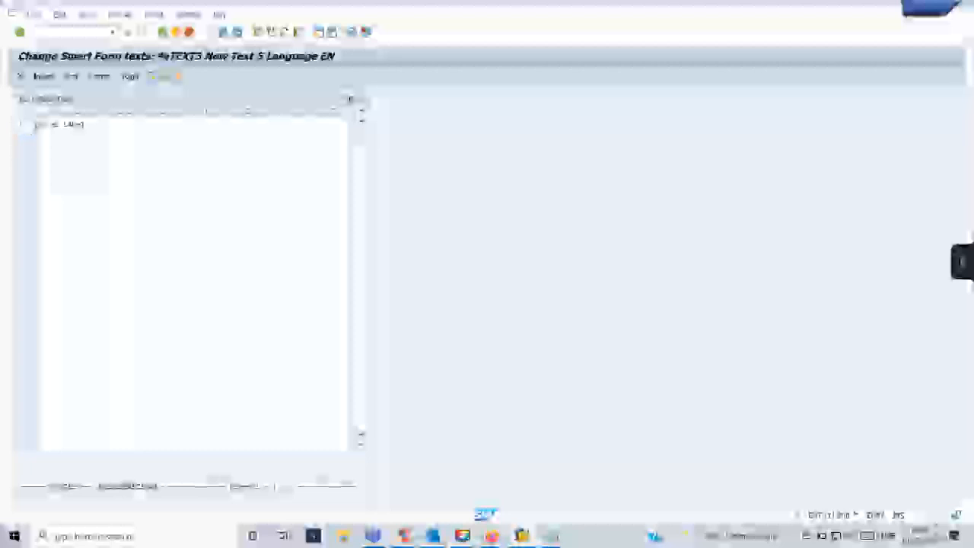
key(F4)
double_click(44, 161)
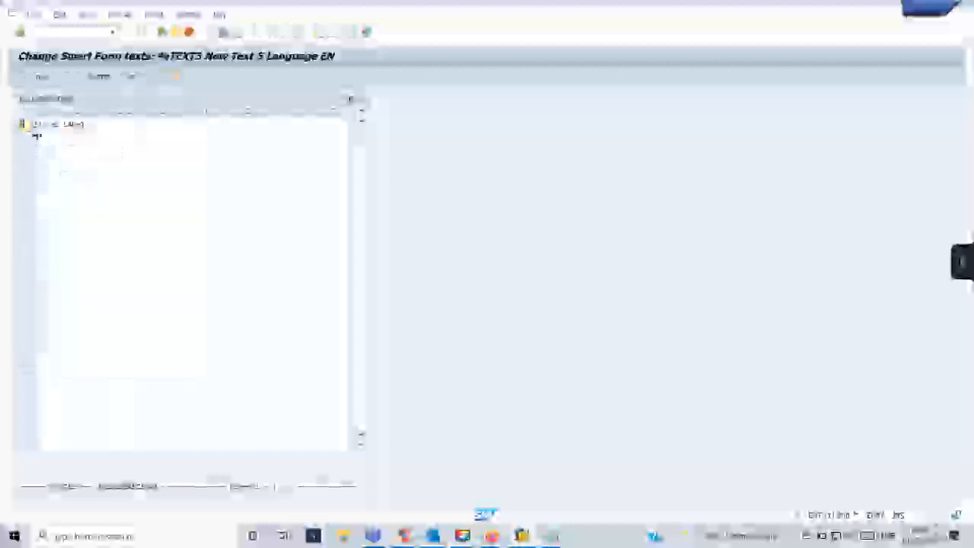
click(162, 33)
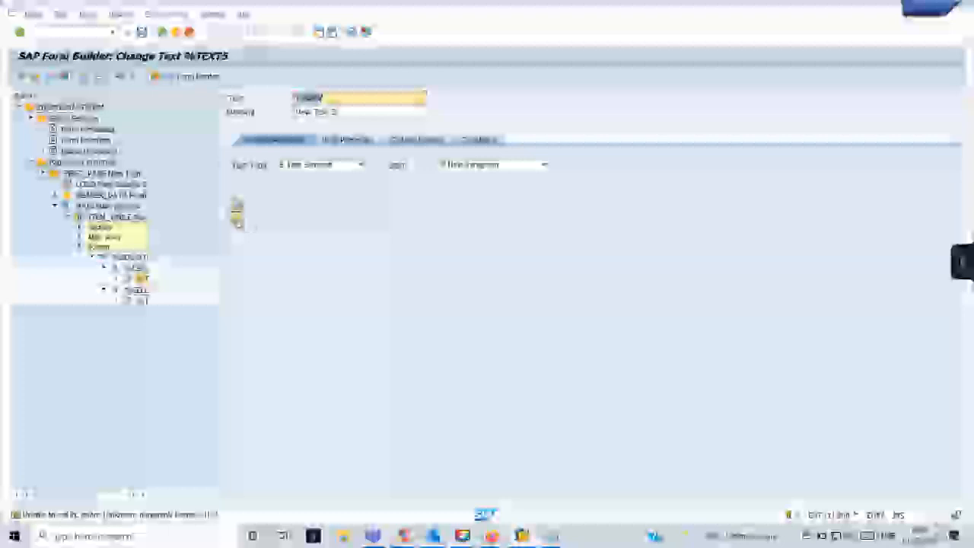
Enter Smart Style ZSTYL in %TEXT5's output options, check the node, and return to General Attributes.
click(236, 220)
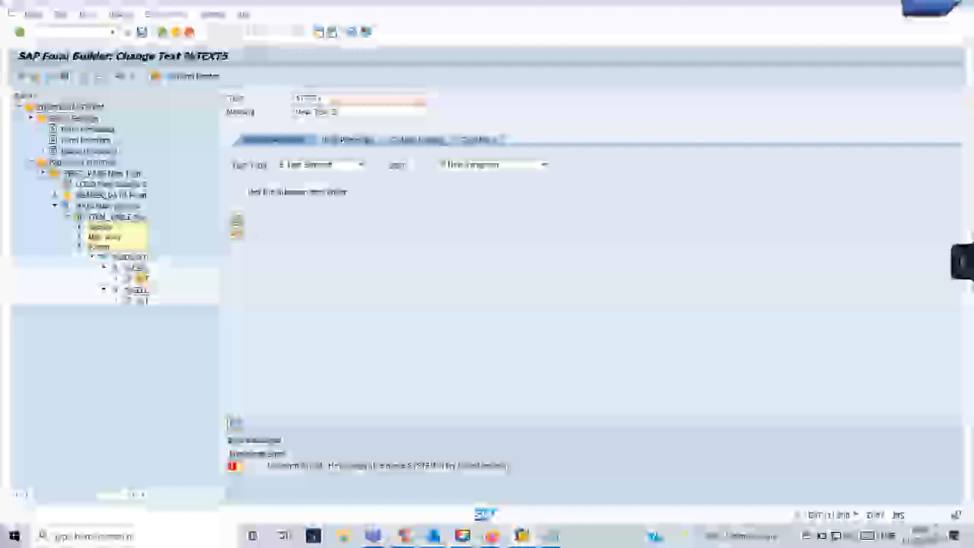
click(421, 140)
click(368, 165)
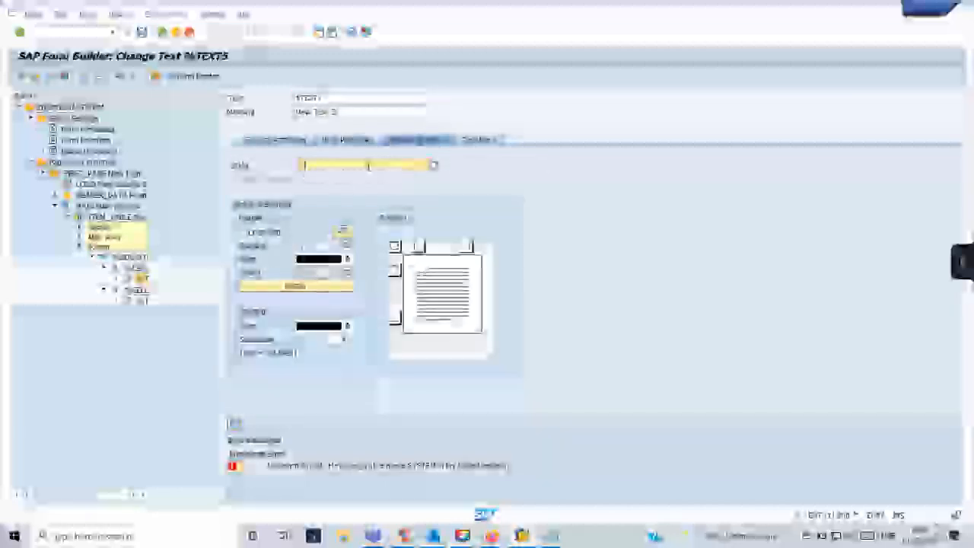
text(ZSTYL)
click(47, 76)
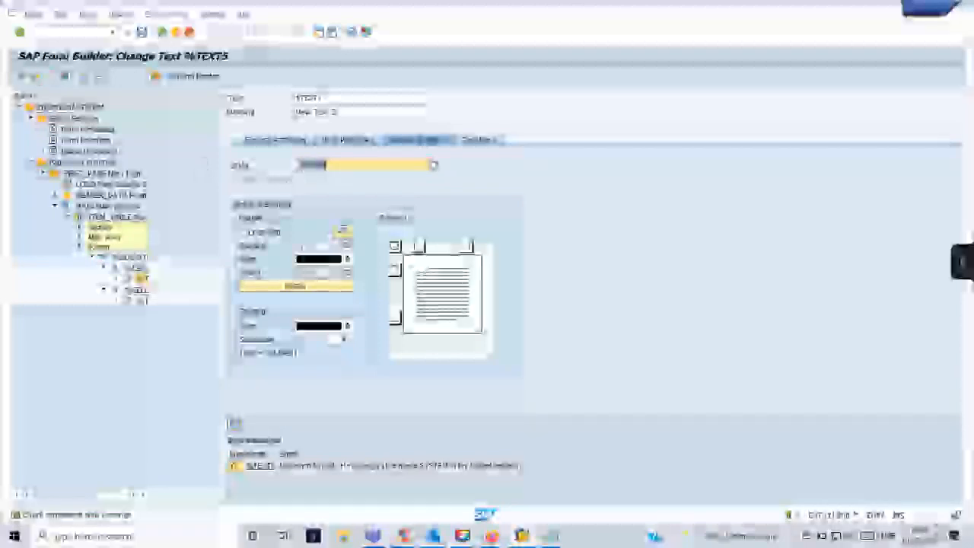
click(276, 140)
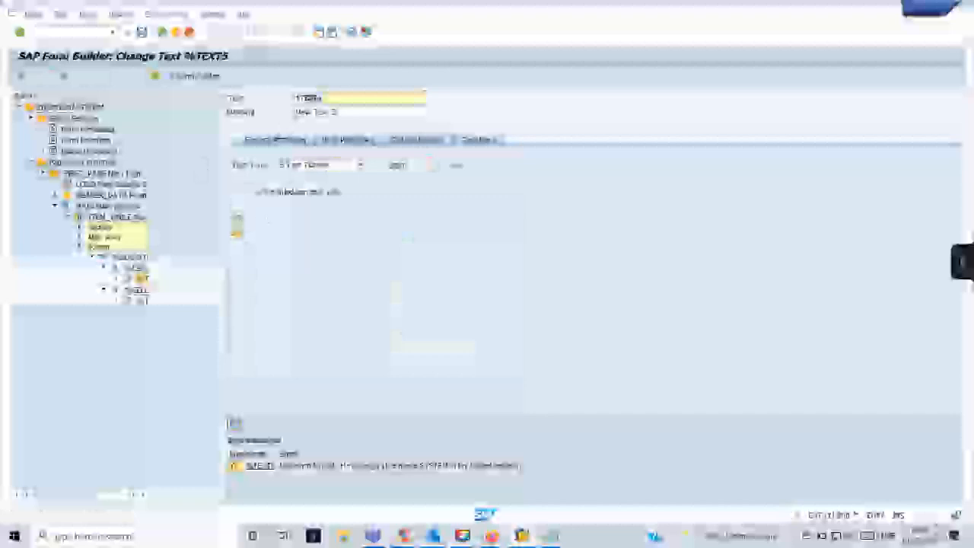
Set ITEM_TABLE's output-options Style to the suggested entry beginning with 'E'.
click(237, 218)
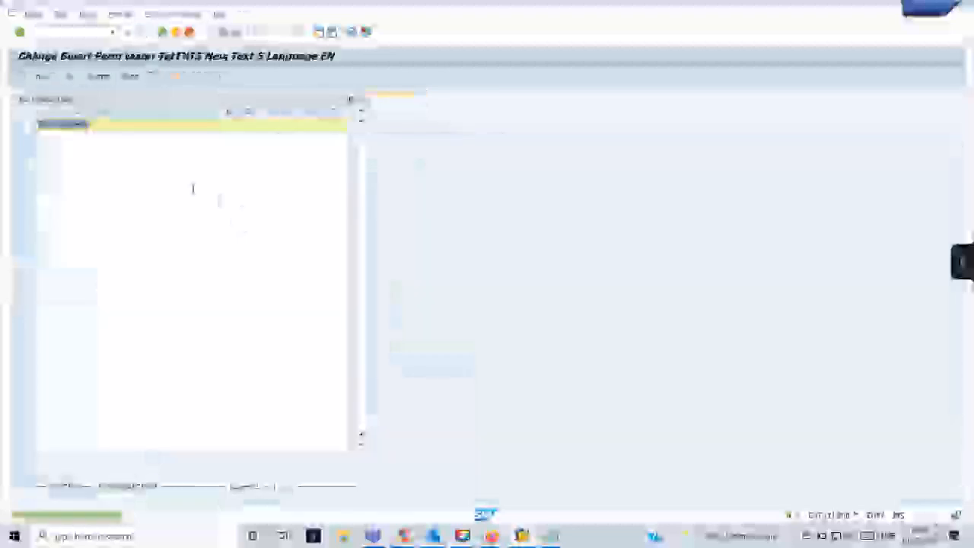
click(175, 33)
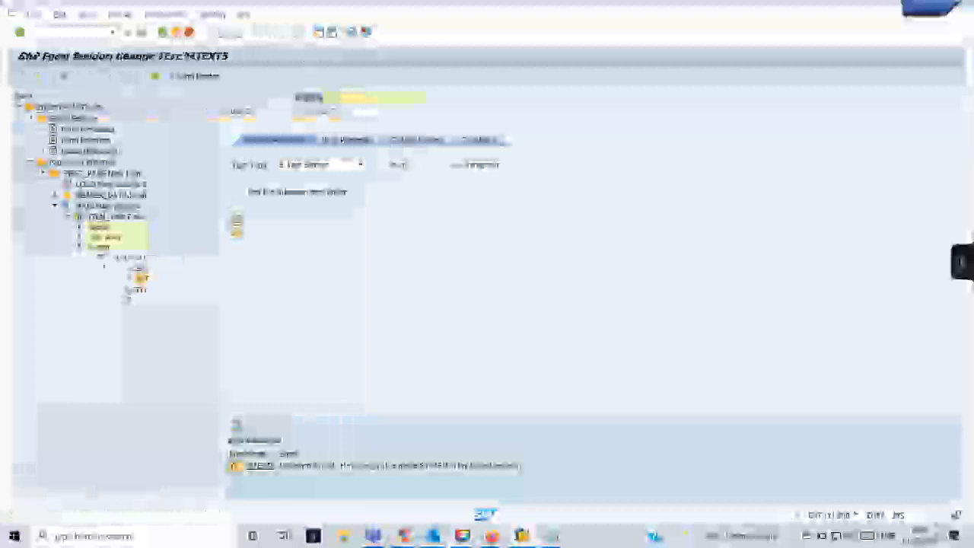
click(122, 222)
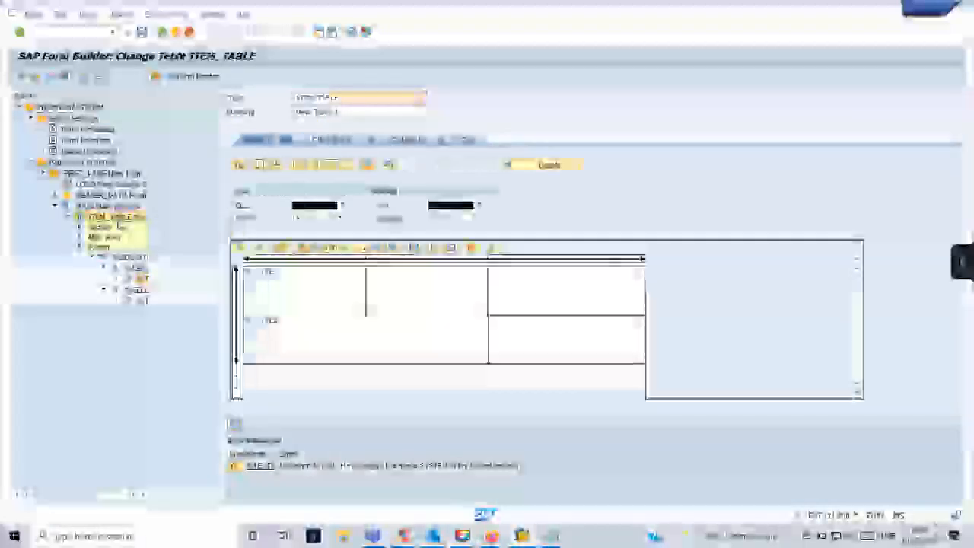
click(392, 140)
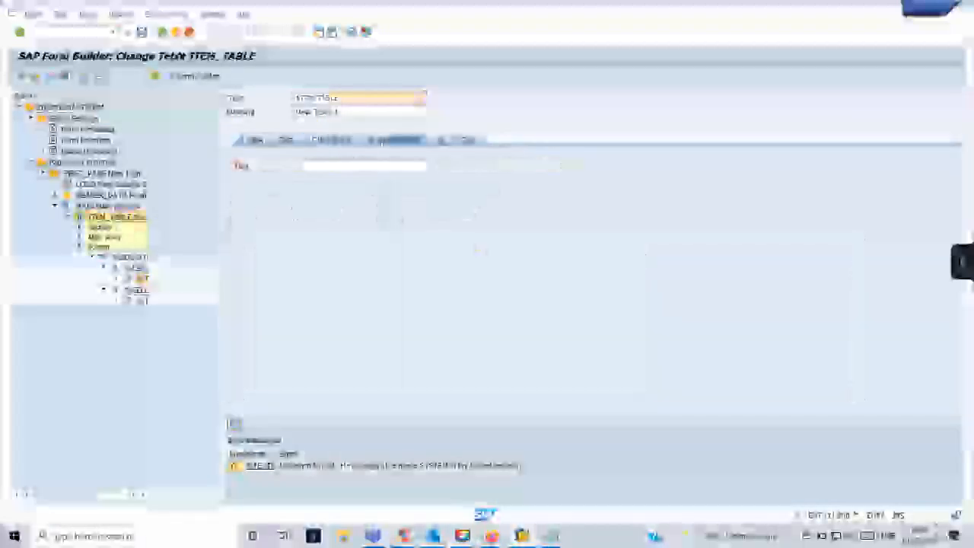
click(347, 165)
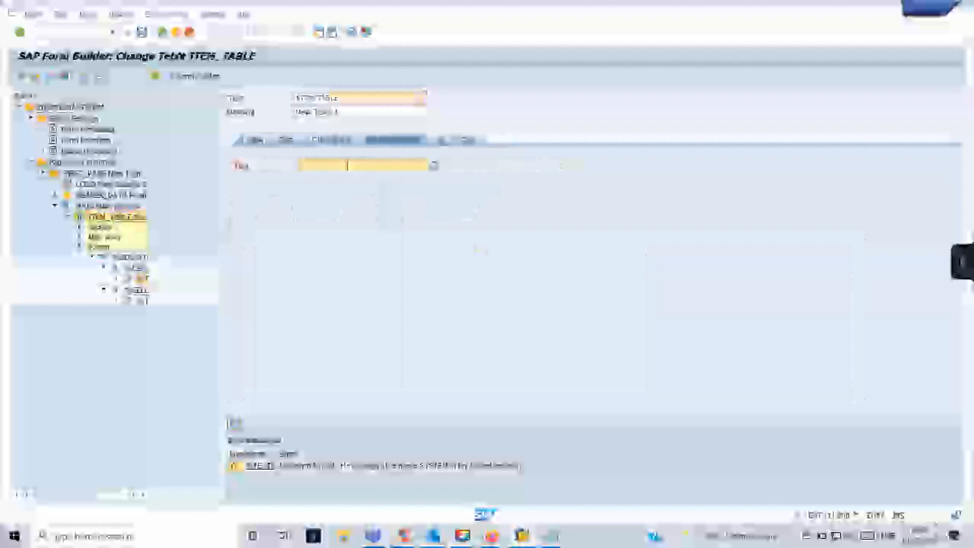
text(E)
key(Down)
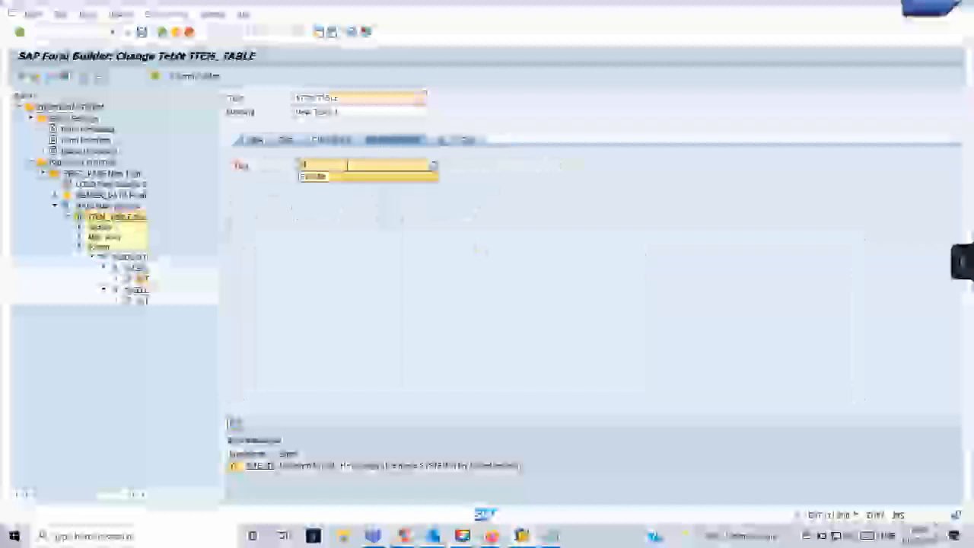
key(Return)
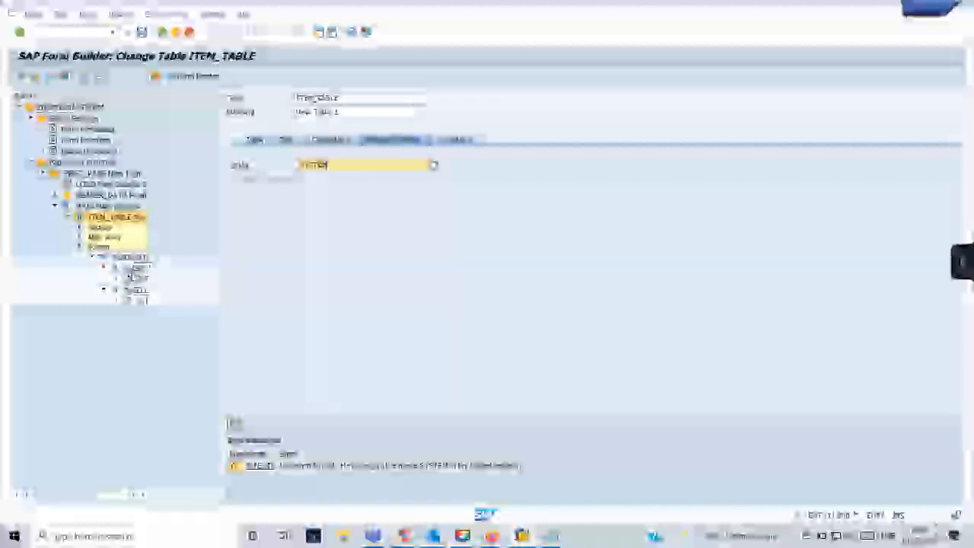
Clear the Style value in the table's text node output options and check the node.
click(135, 279)
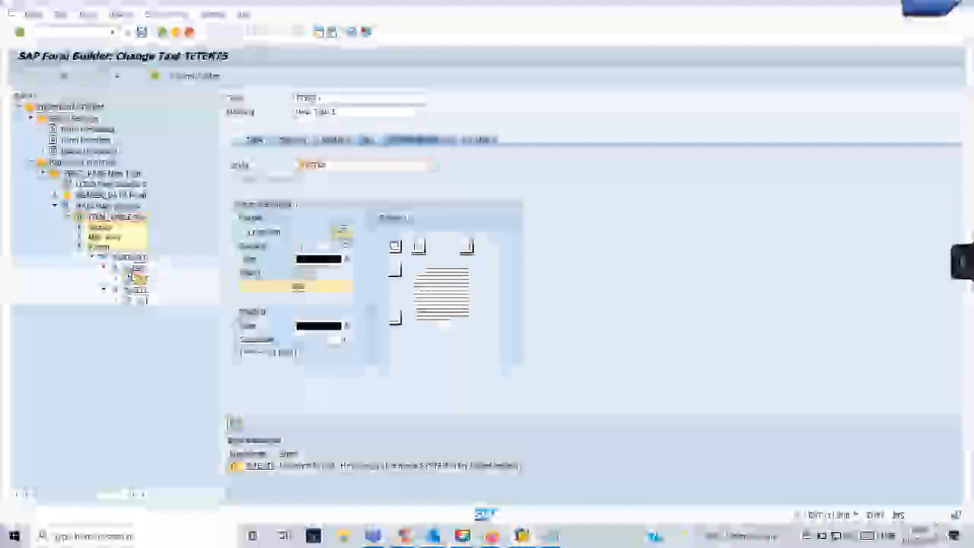
double_click(314, 166)
key(BackSpace)
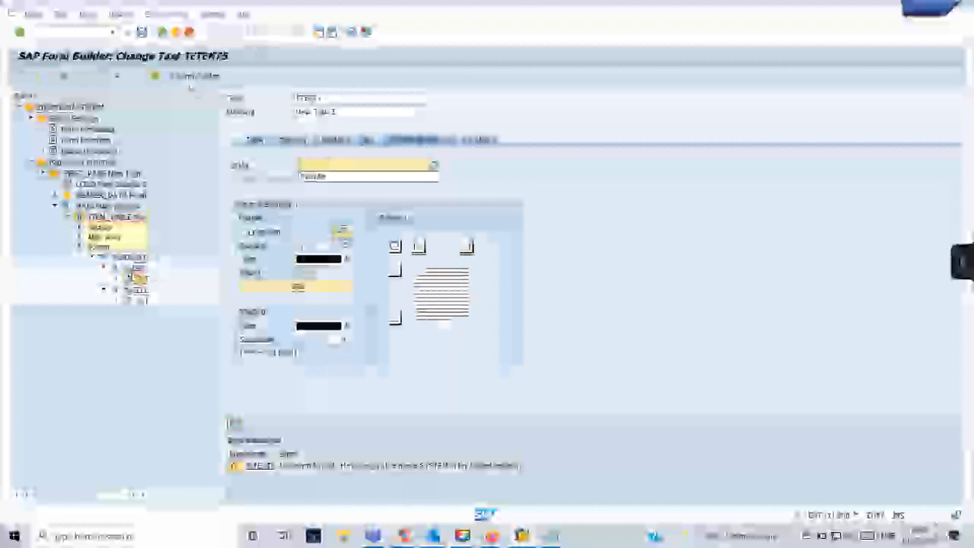
key(F4)
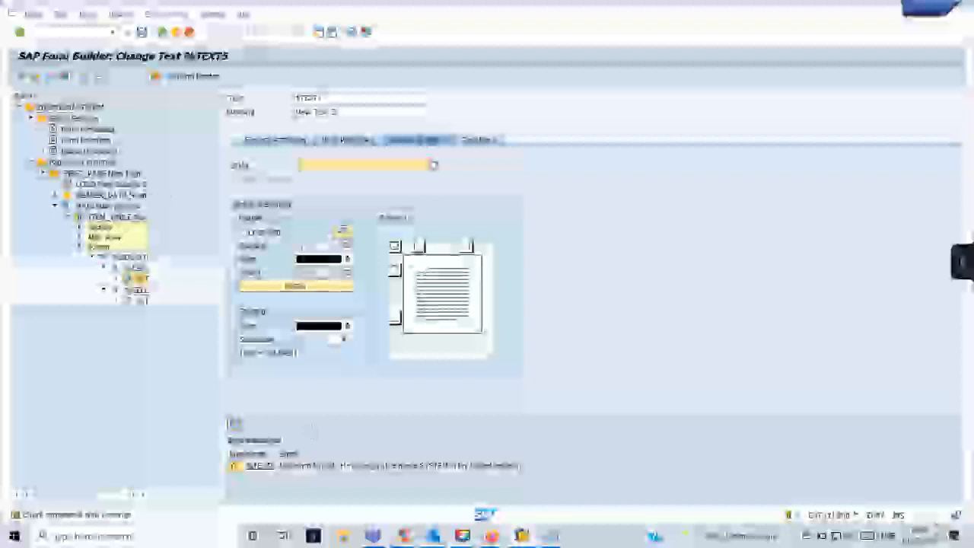
click(50, 78)
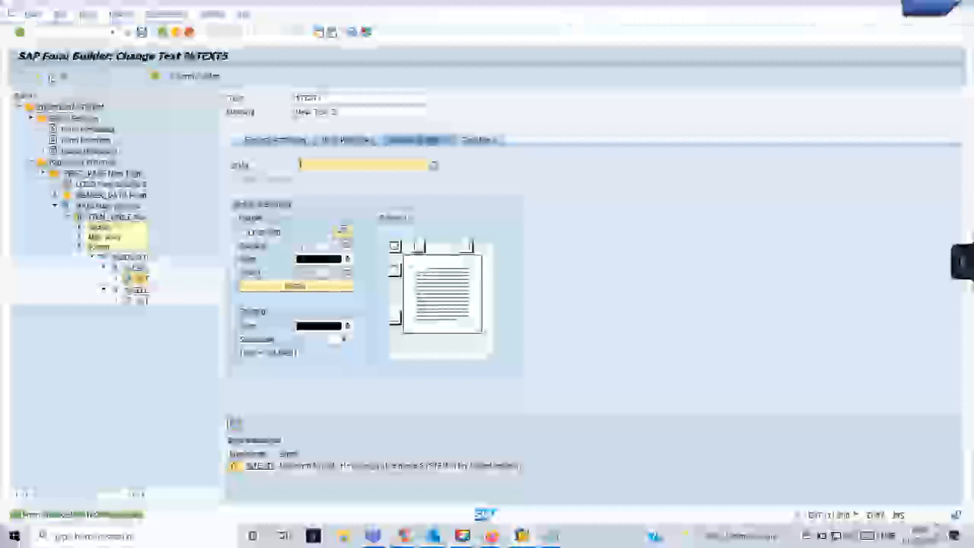
Go to the Smart Forms initial screen through a previously used transaction.
click(521, 536)
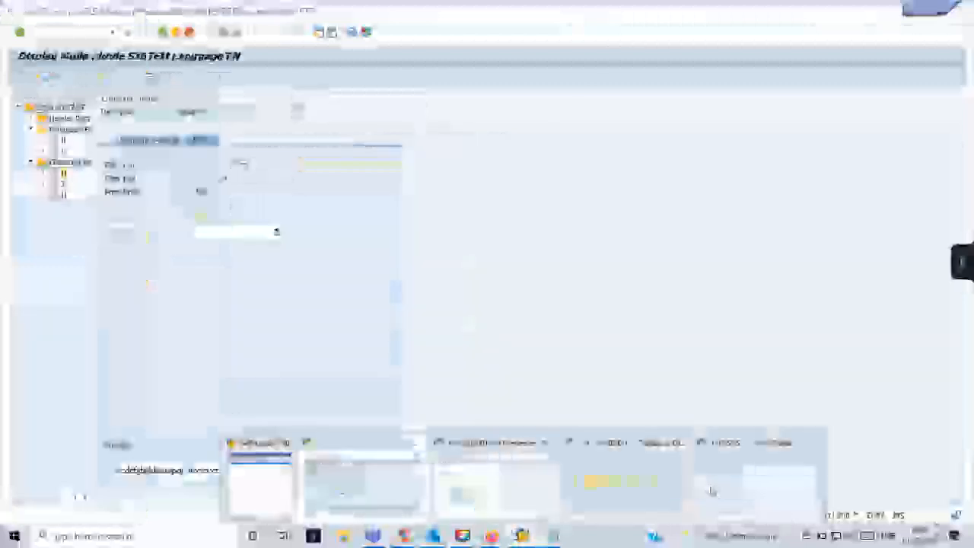
click(715, 493)
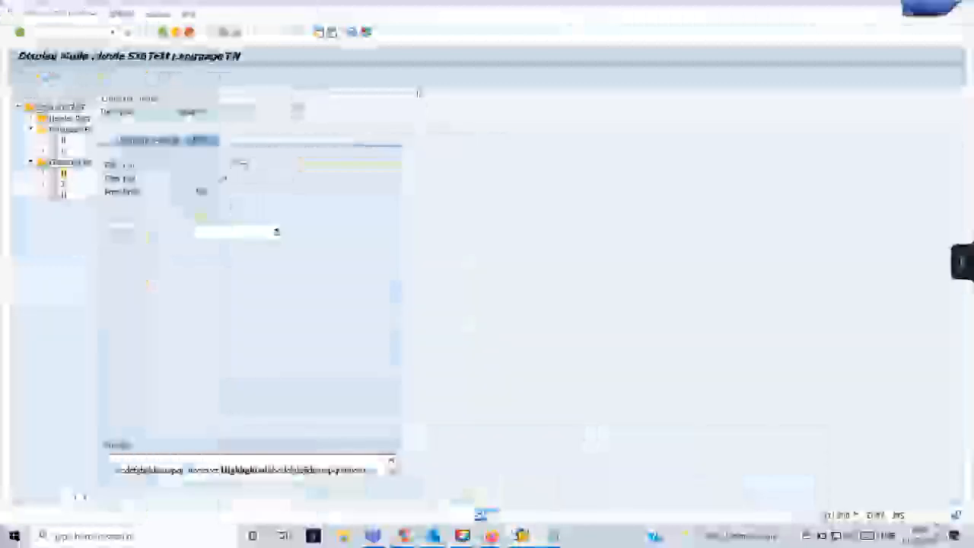
key(alt+Tab)
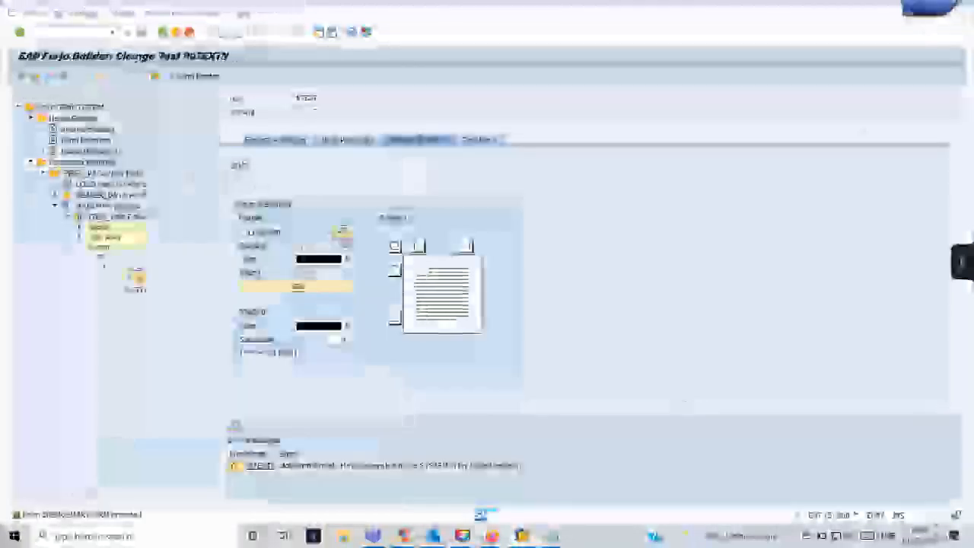
mouse_move(521, 535)
click(567, 475)
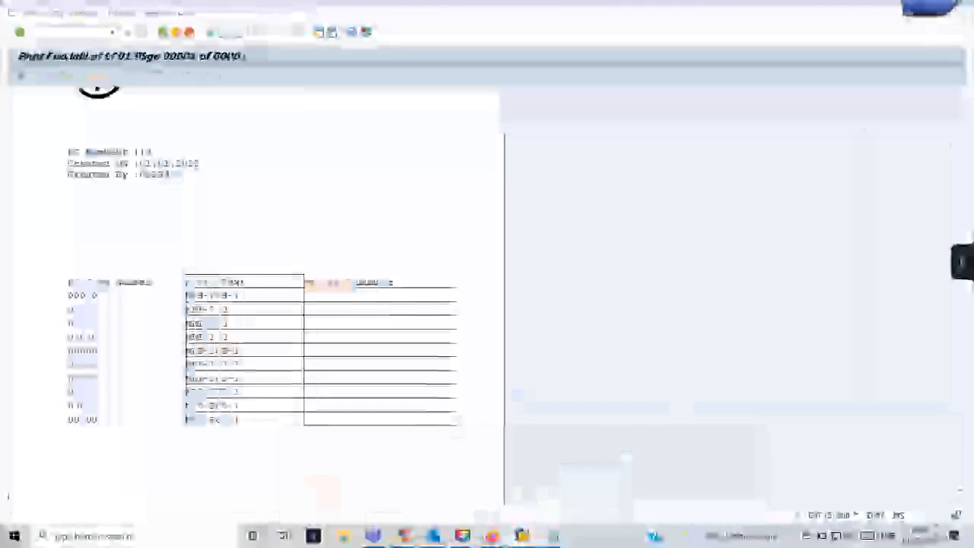
click(112, 32)
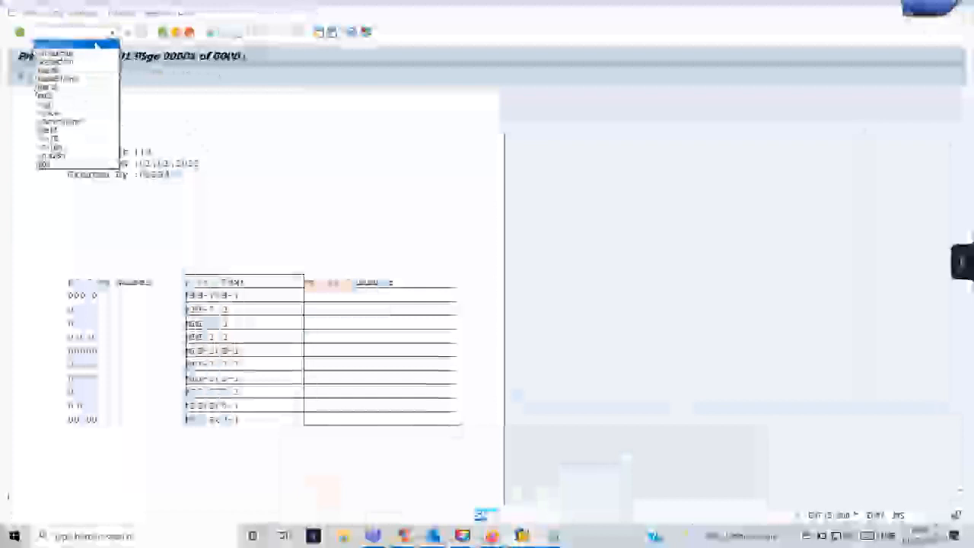
click(57, 52)
key(Return)
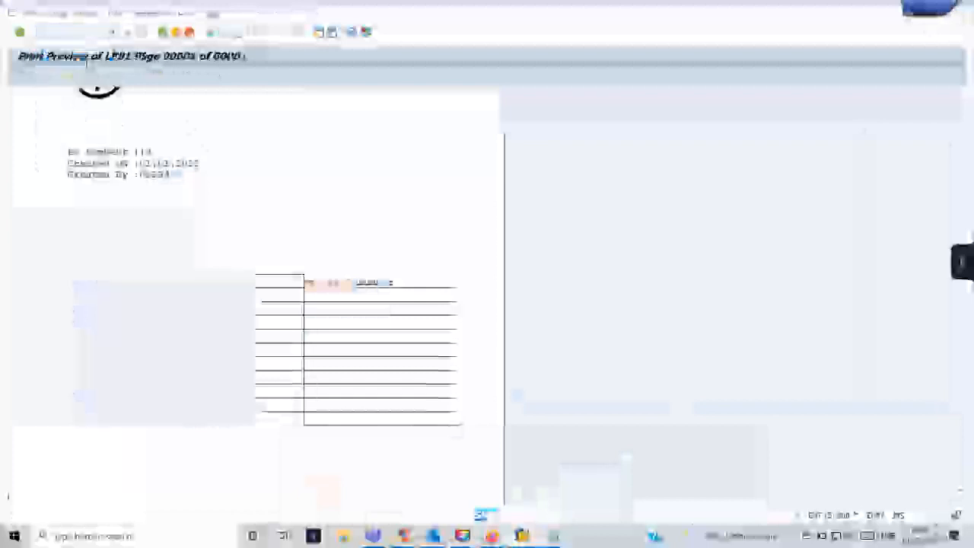
Test the form's function module with value 45 and open the purchase order print preview.
key(F8)
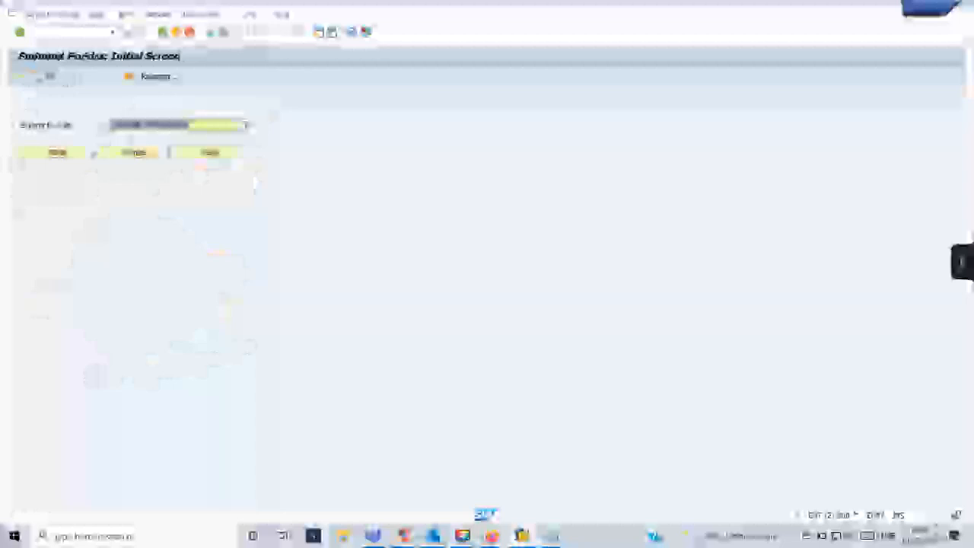
key(F8)
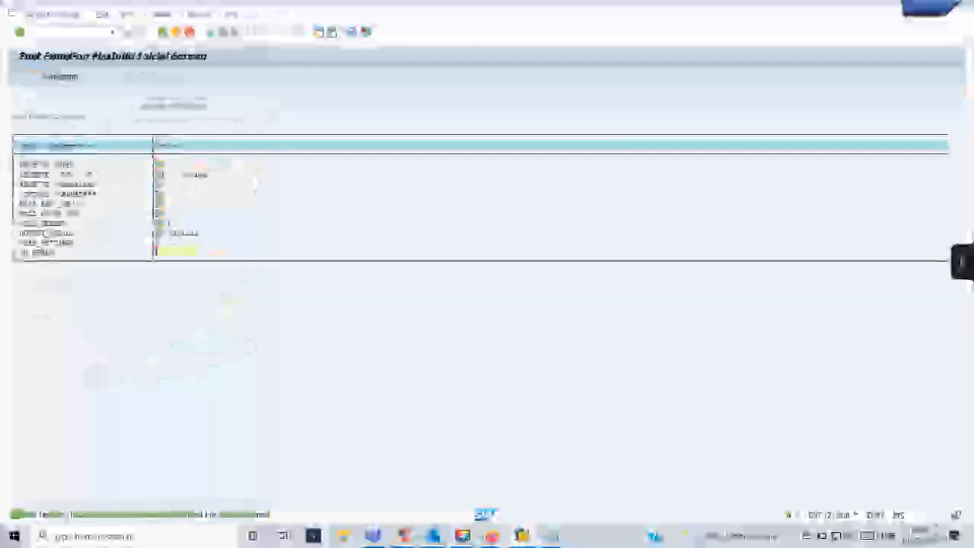
text(45)
click(32, 78)
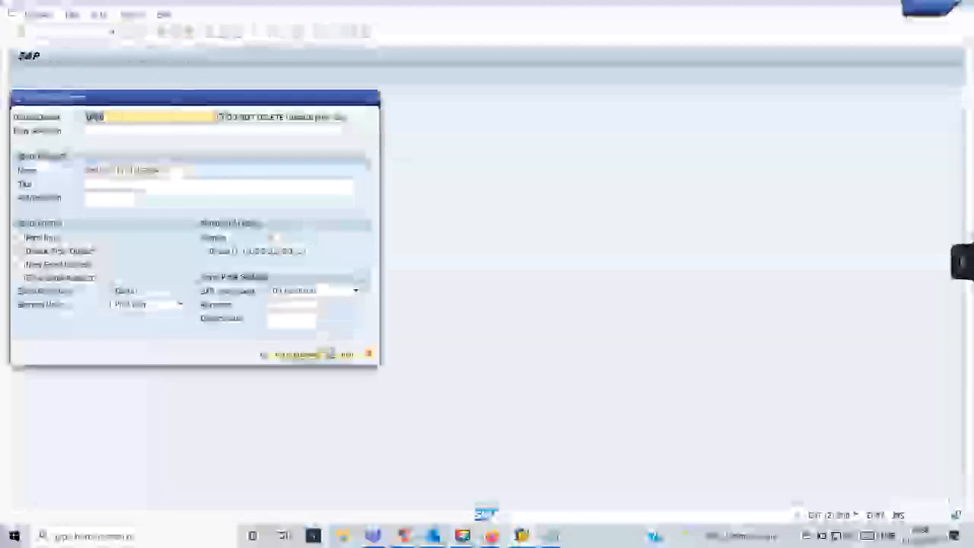
click(298, 354)
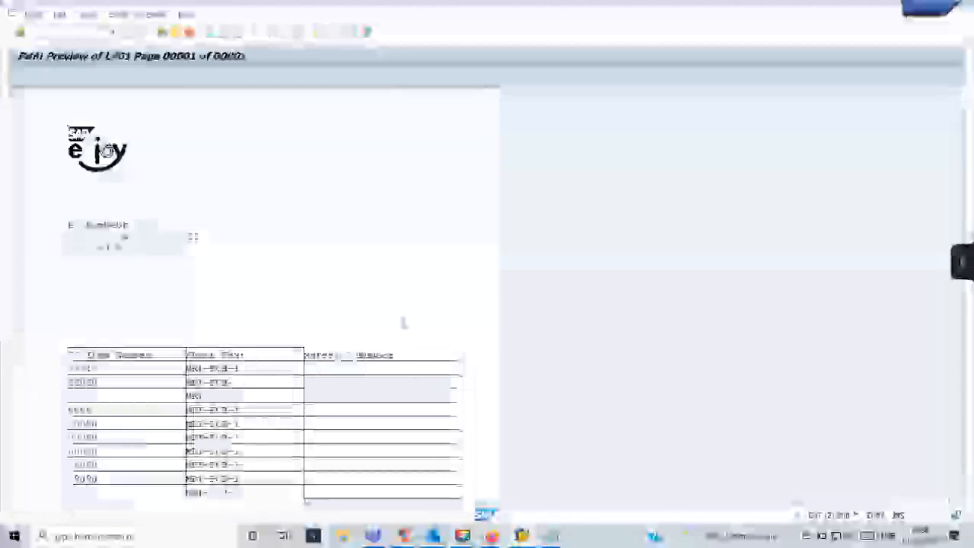
Review the preview's logo, header details, ten items and Total Value footer, then return to editing.
scroll(403, 325, down, 3)
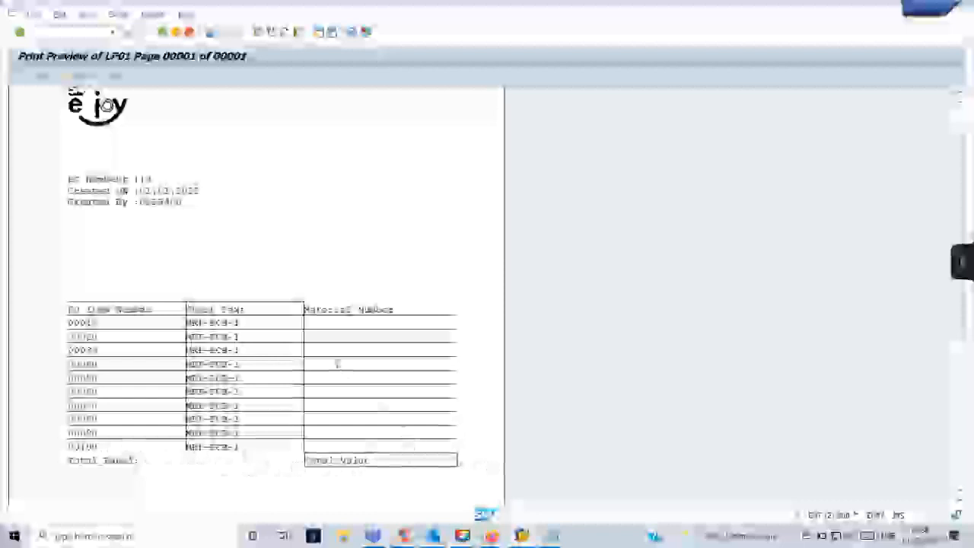
scroll(332, 373, down, 2)
scroll(331, 373, up, 2)
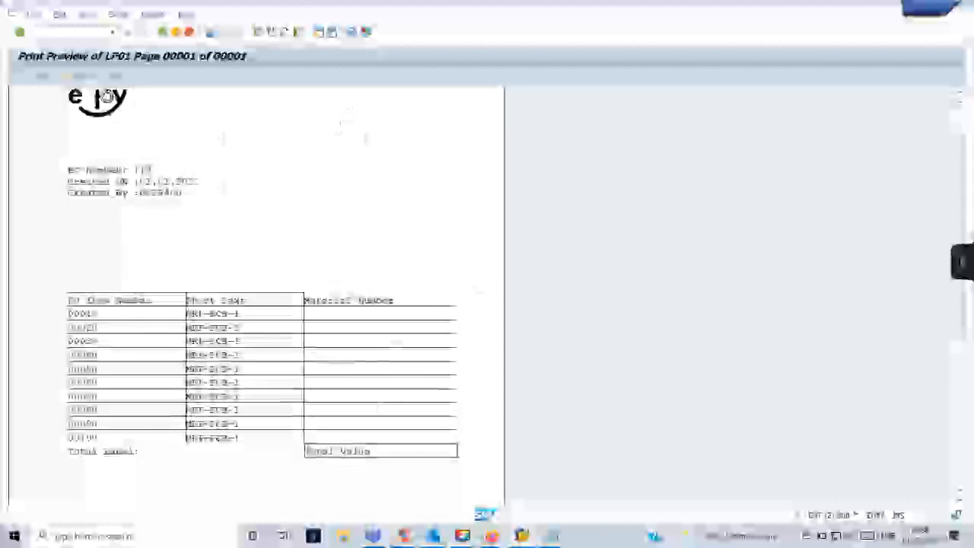
scroll(228, 187, up, 2)
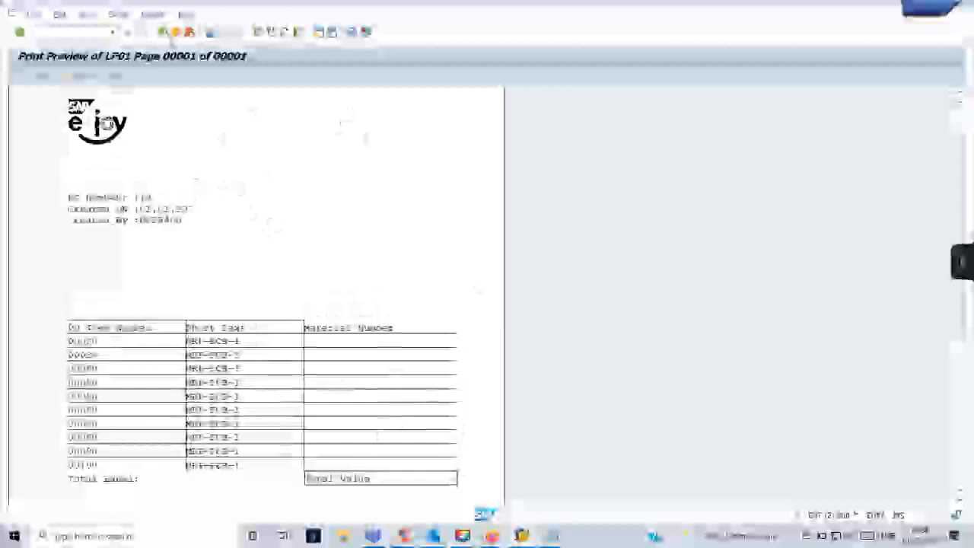
click(174, 34)
key(F3)
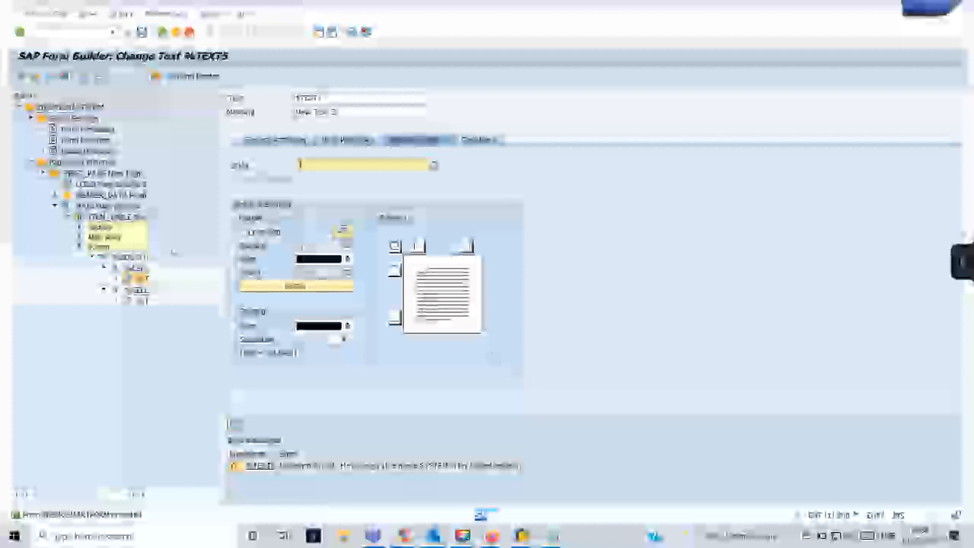
Show the Form Painter layout zoomed to fit the logo, address window and main window.
click(194, 77)
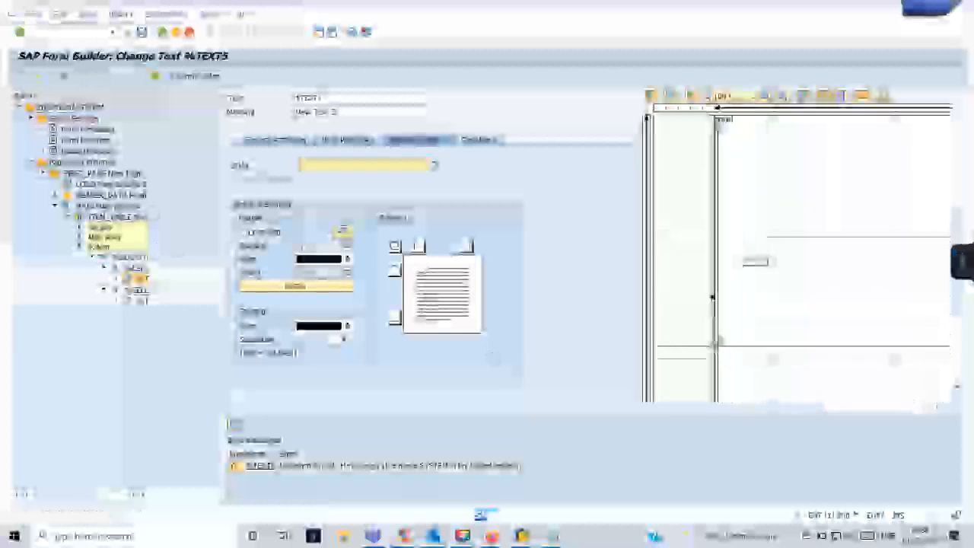
click(746, 96)
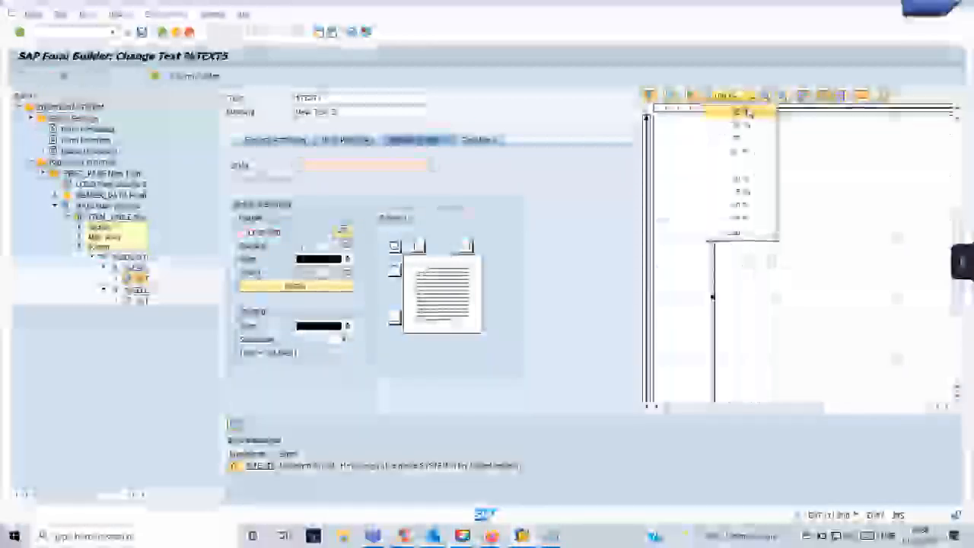
click(744, 127)
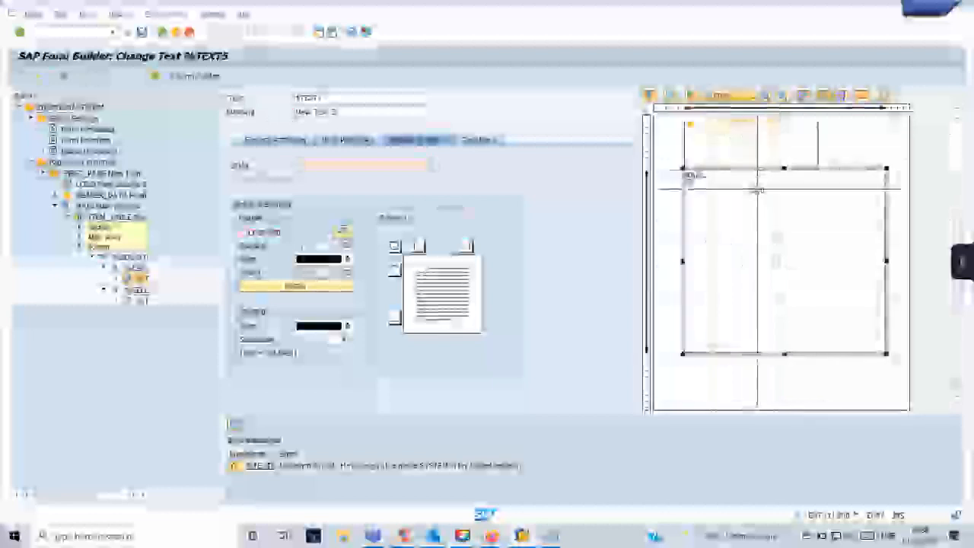
drag(956, 201, 956, 138)
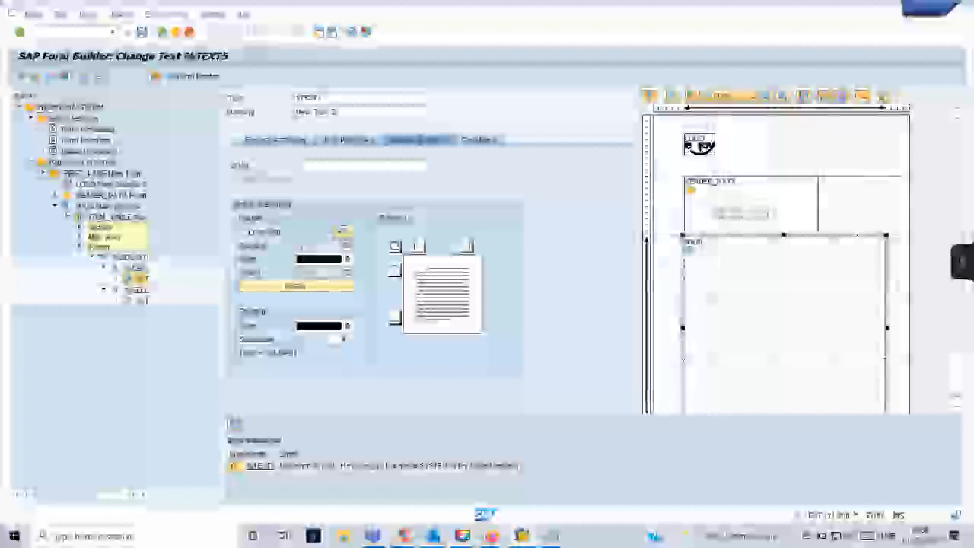
mouse_move(521, 536)
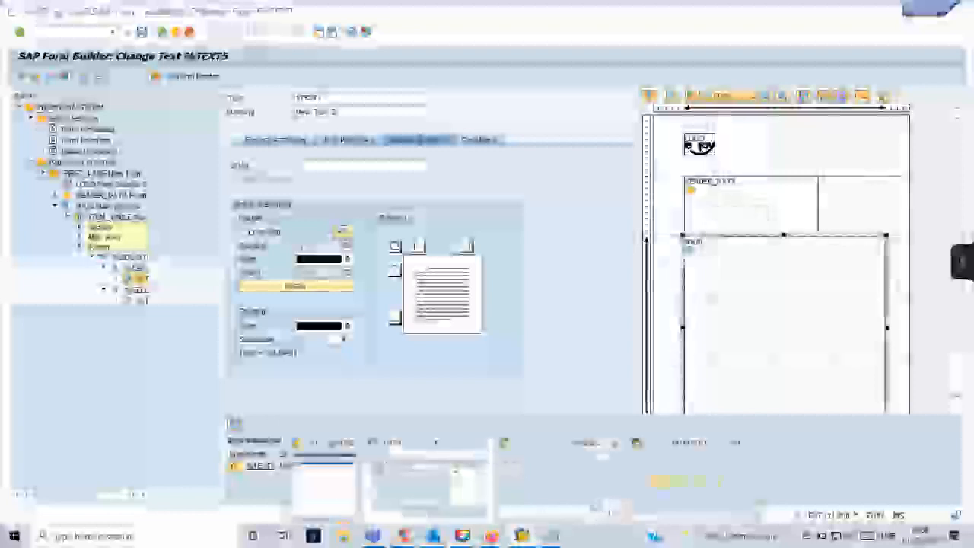
click(593, 508)
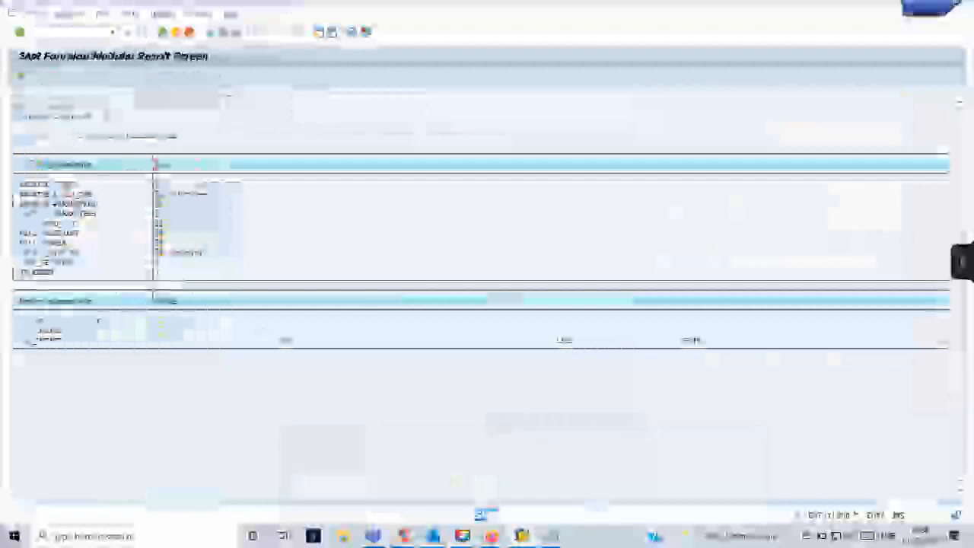
click(163, 35)
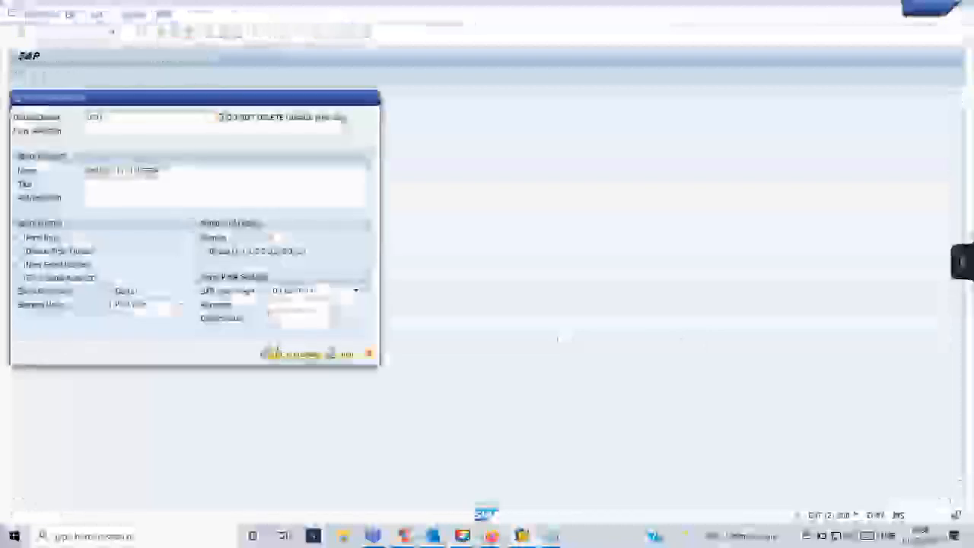
click(280, 355)
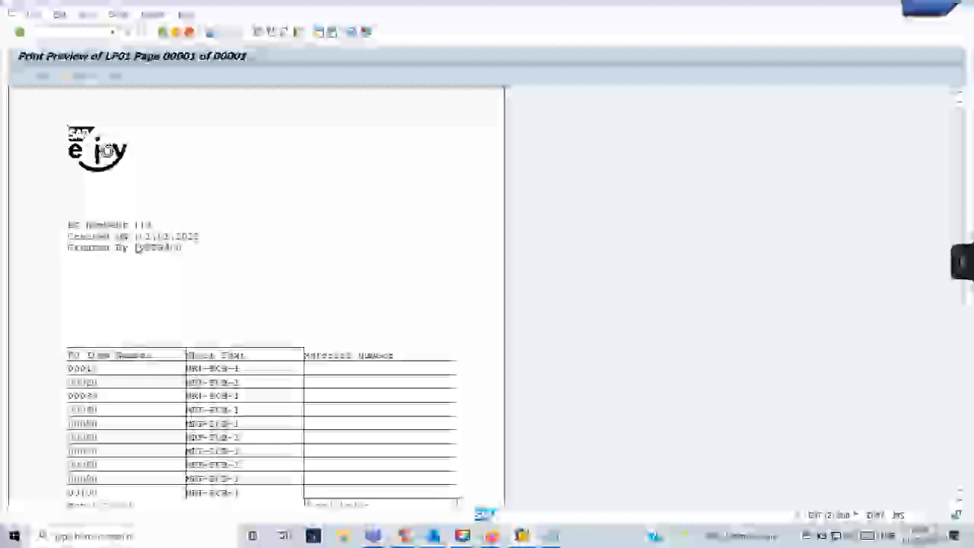
key(F3)
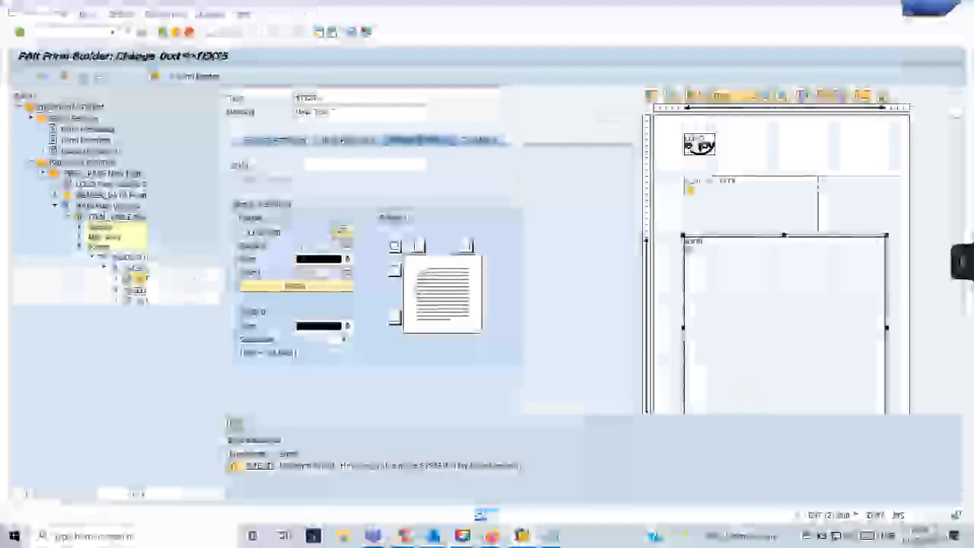
Create a new template under the HEADER_DATA window.
click(68, 218)
click(54, 205)
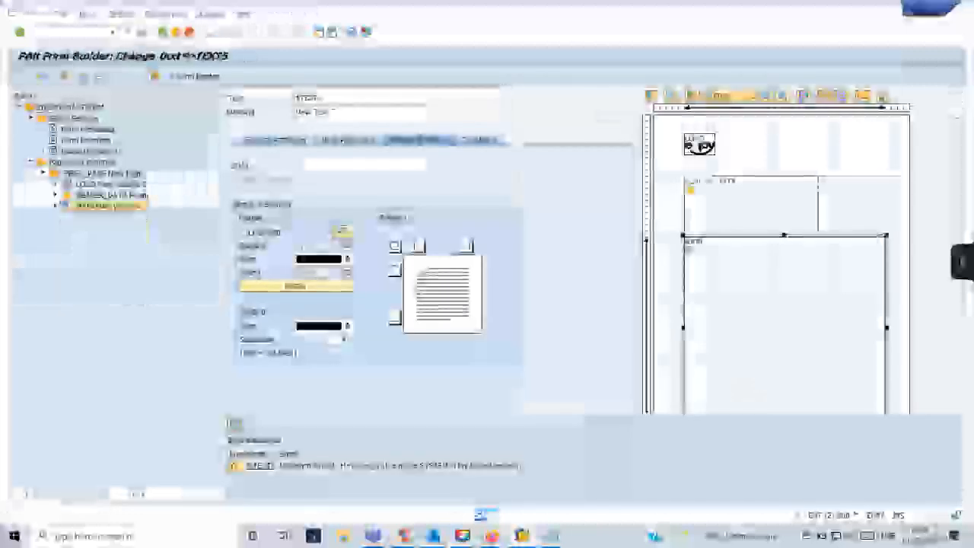
click(55, 195)
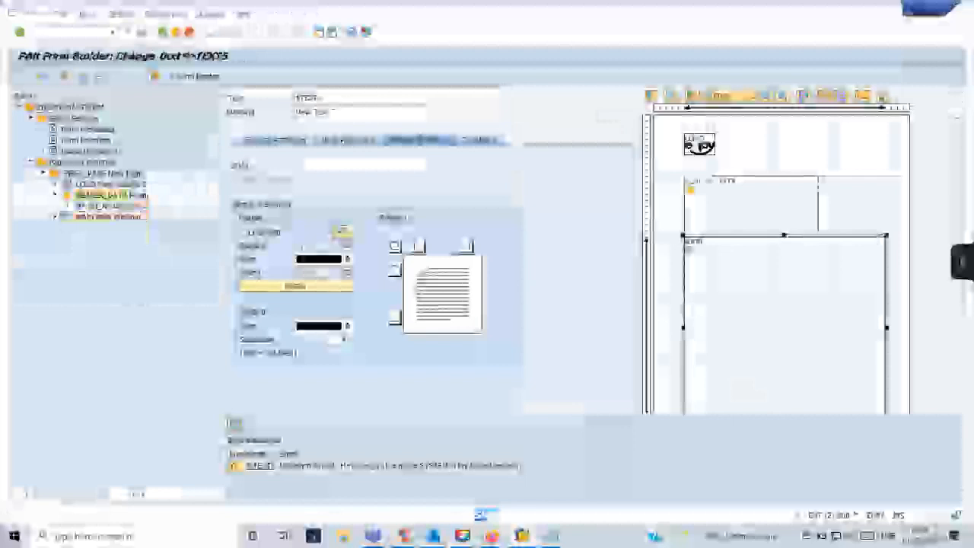
right_click(96, 196)
mouse_move(129, 204)
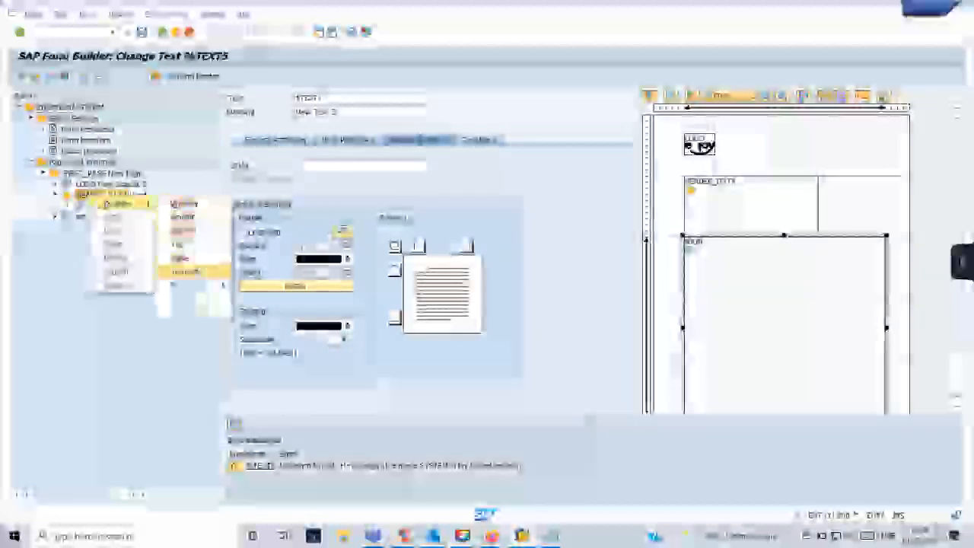
click(194, 272)
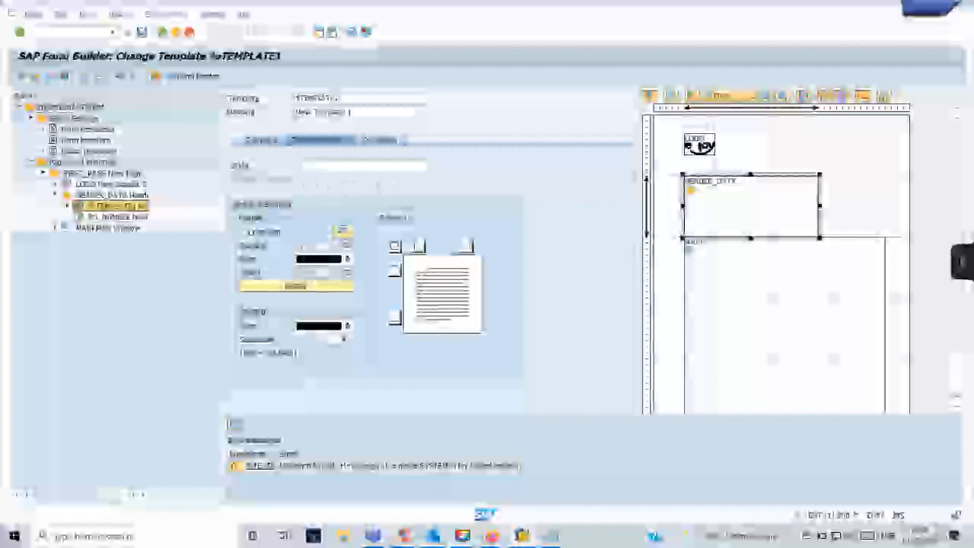
Give the template the previously used custom Smart Style.
click(309, 164)
text(zs)
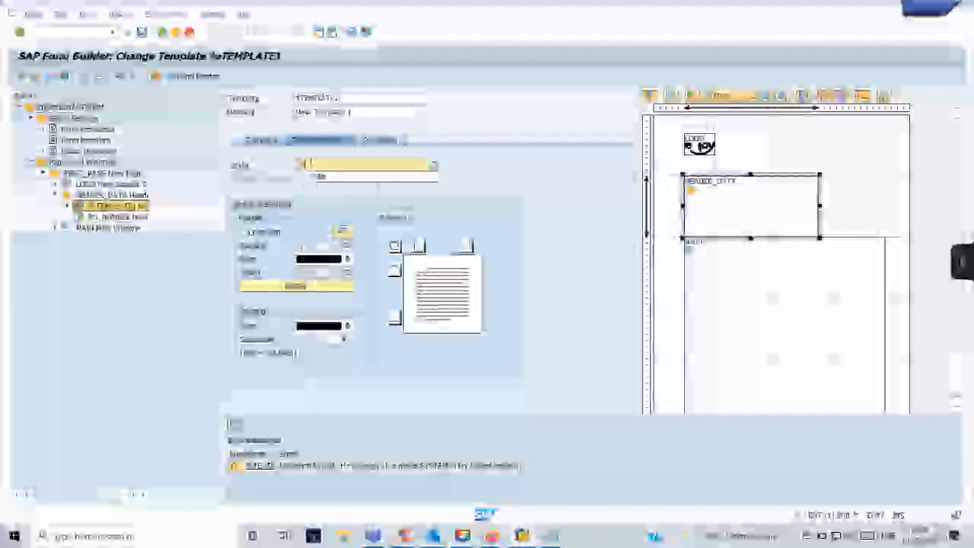
key(Down)
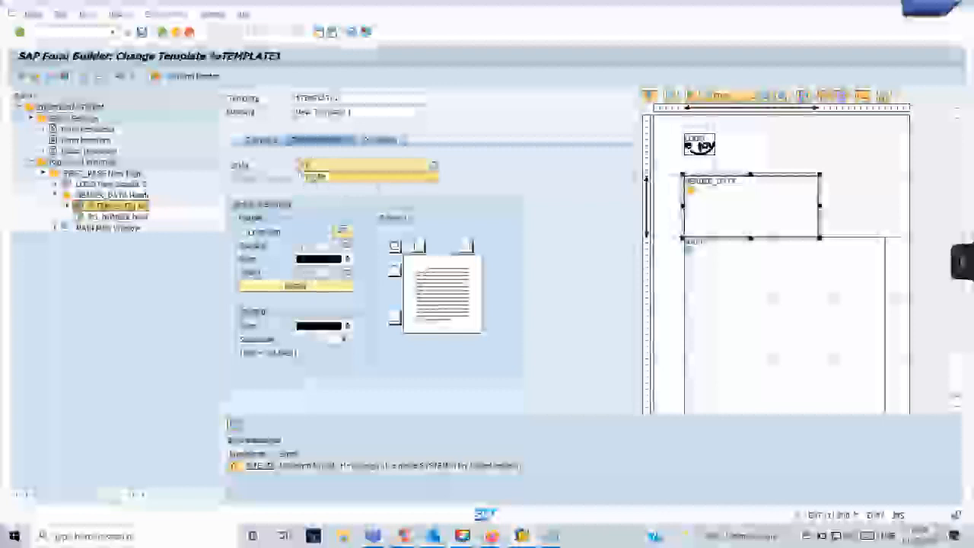
key(Return)
key(Return)
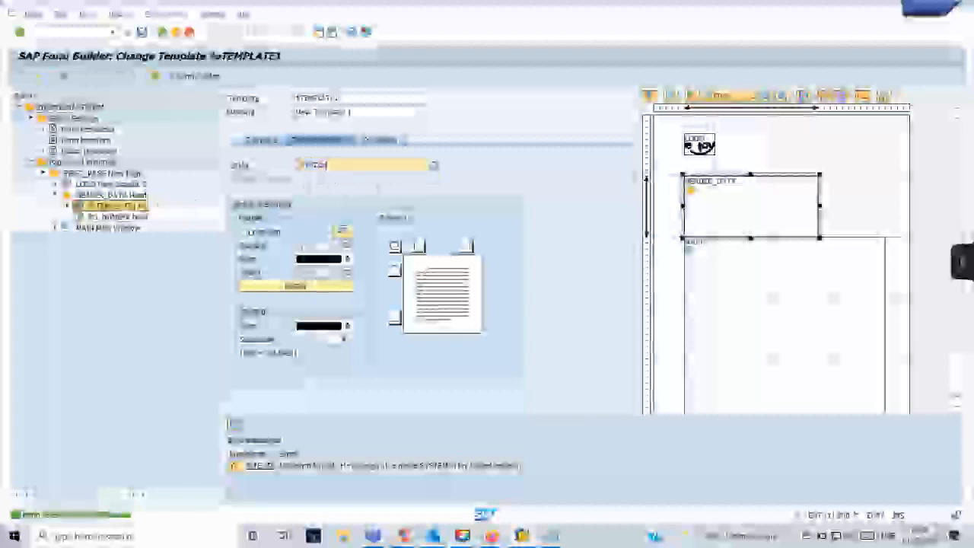
Select the top row in the template's table layout and briefly check the print preview.
click(262, 139)
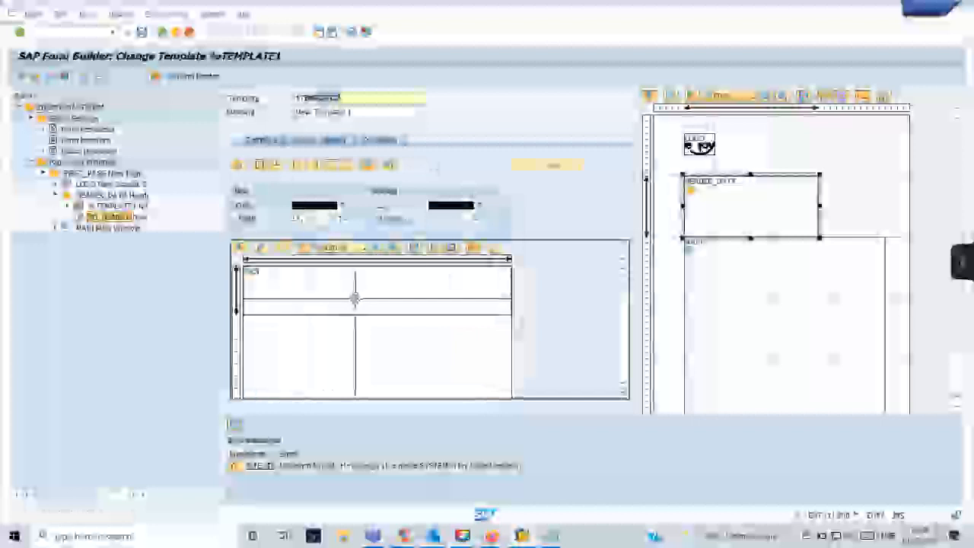
click(365, 296)
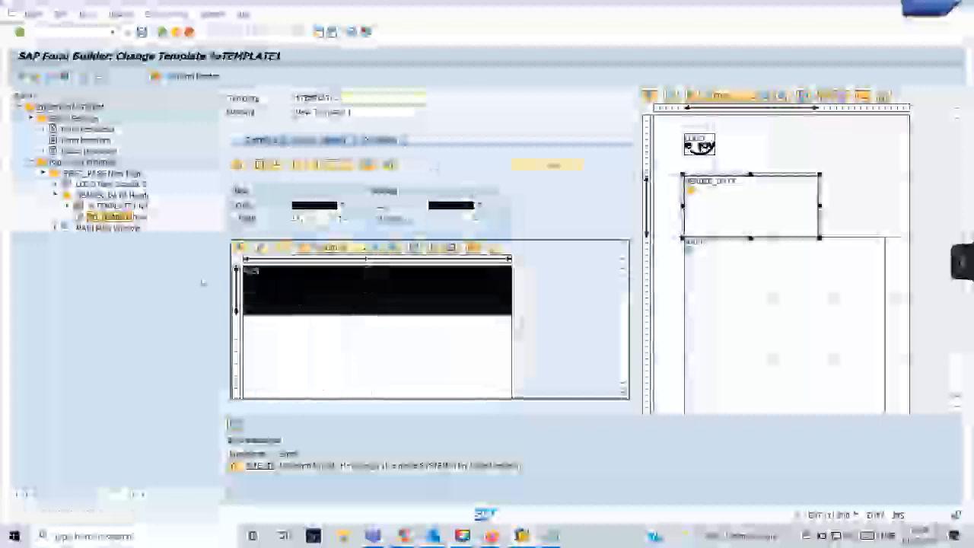
mouse_move(521, 536)
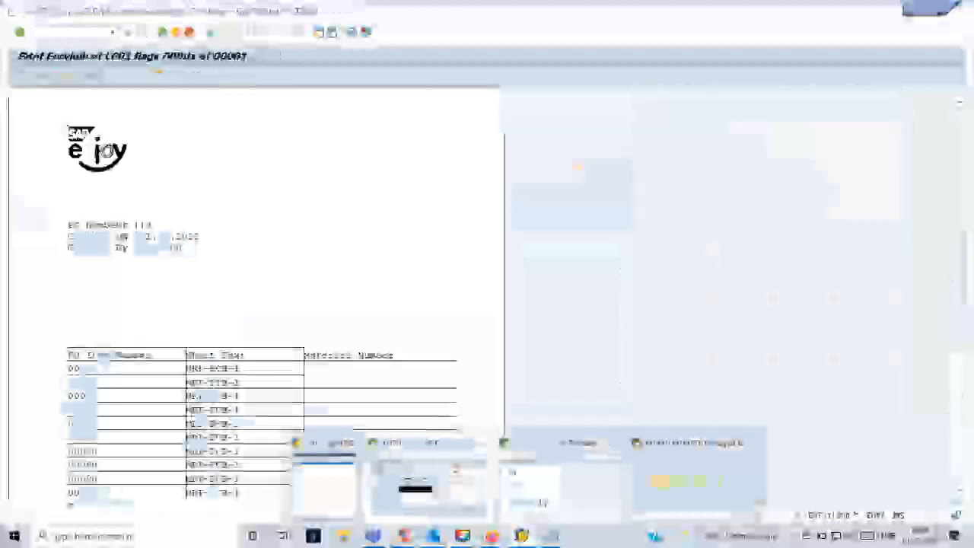
click(541, 498)
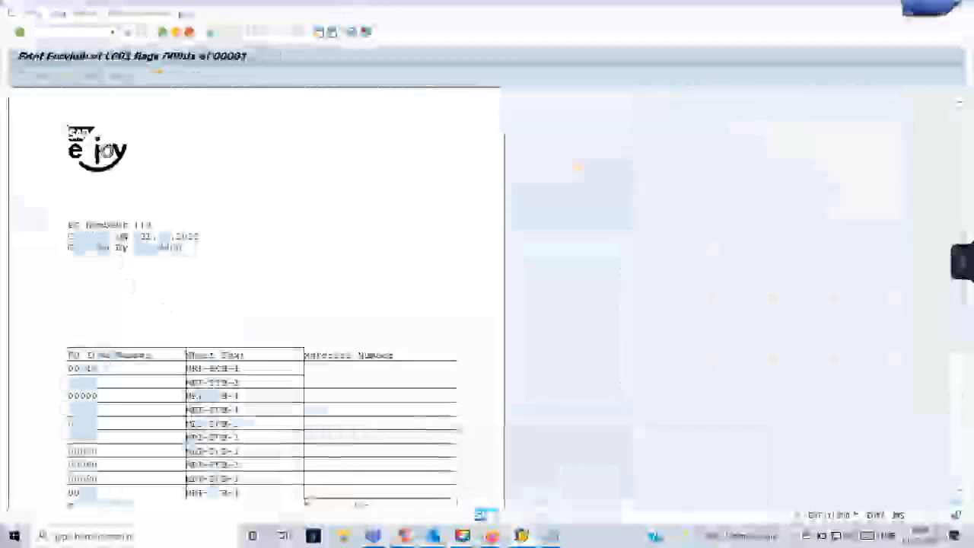
key(alt+Tab)
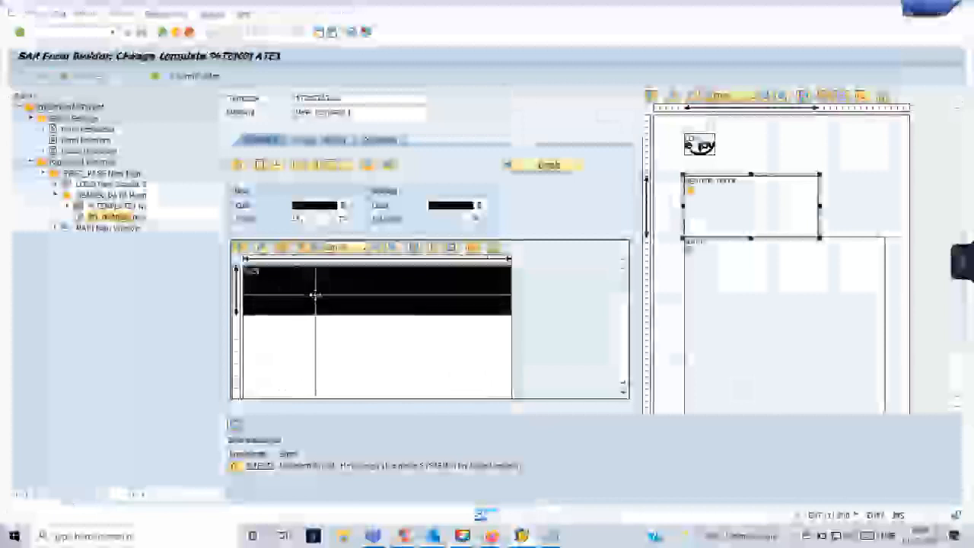
Insert two empty lines below the template's top row, widen the first column, and view line details.
right_click(317, 299)
mouse_move(403, 304)
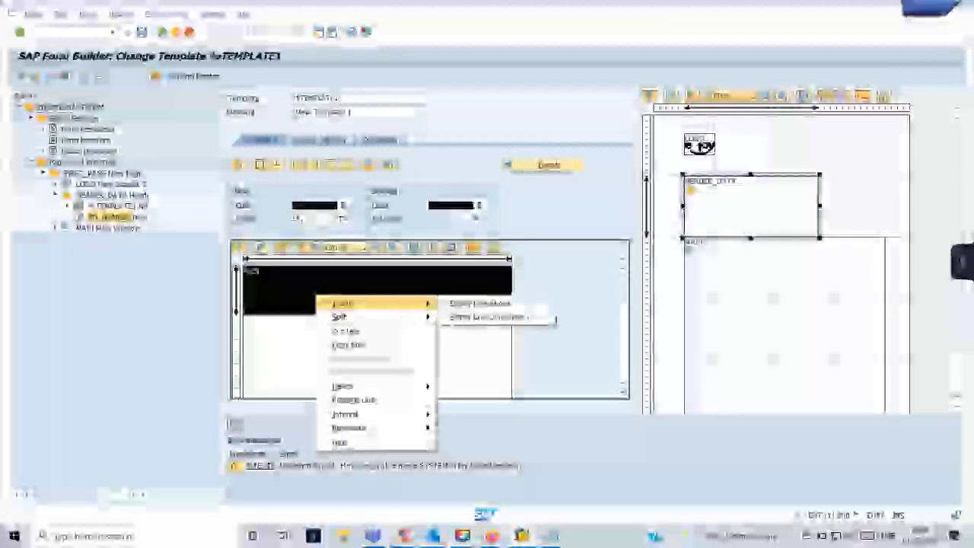
click(487, 316)
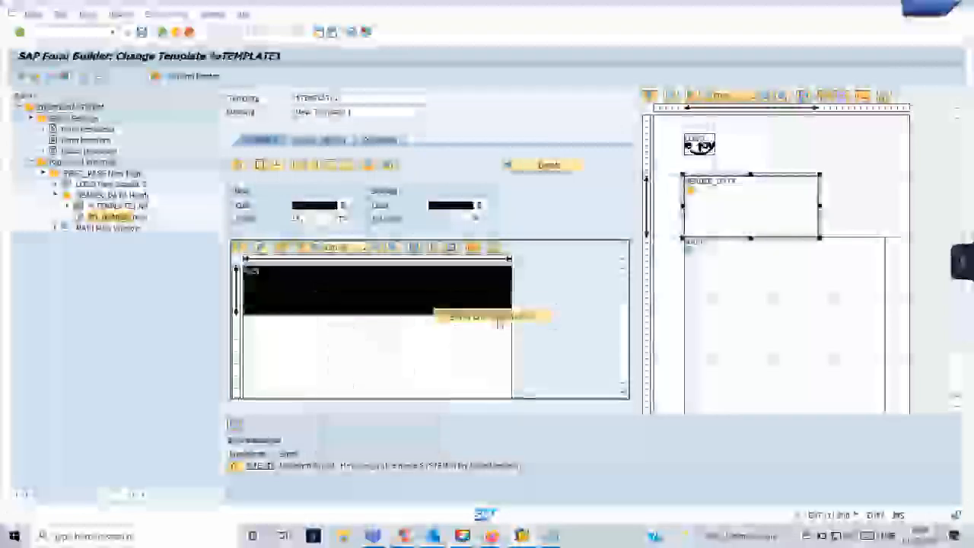
right_click(337, 333)
mouse_move(411, 337)
click(502, 348)
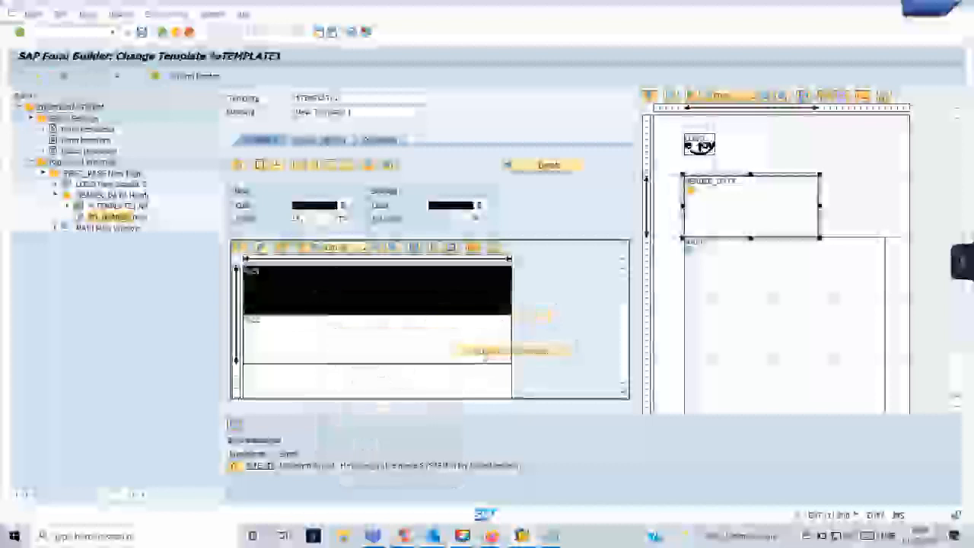
drag(413, 347, 484, 347)
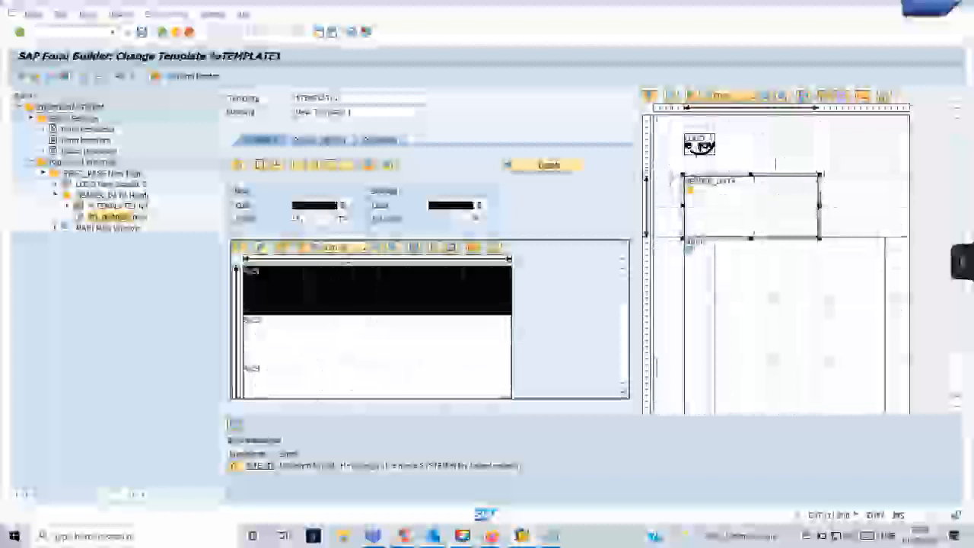
click(554, 165)
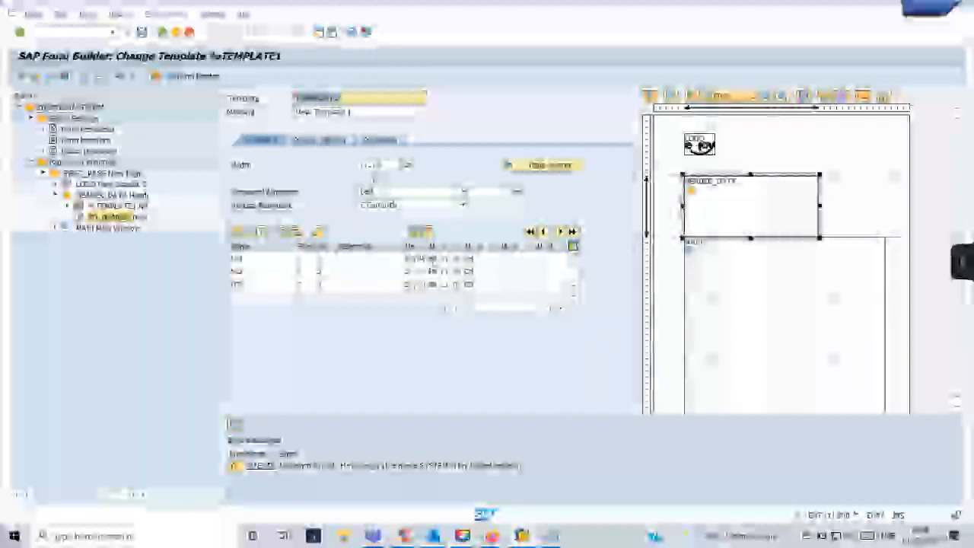
Switch the template back through its border/shading and table layout views.
click(524, 167)
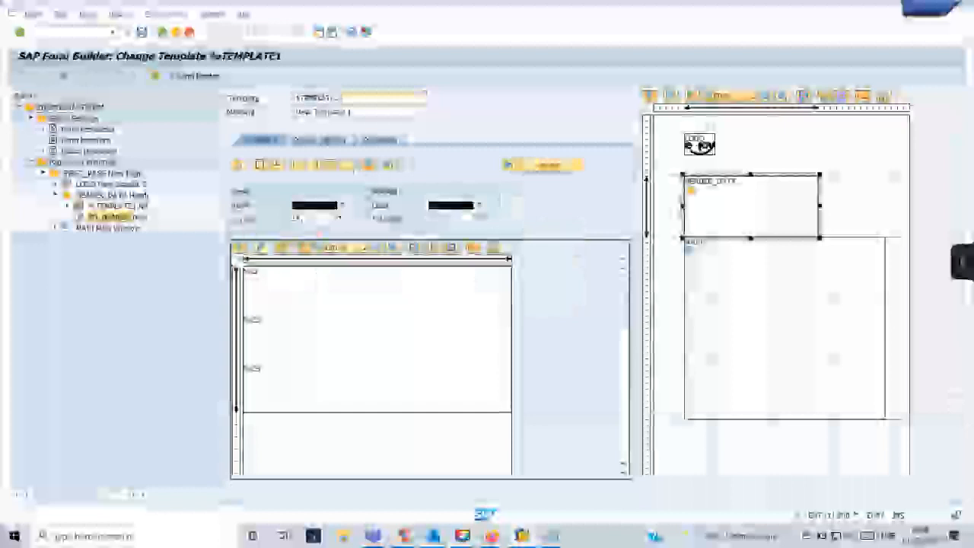
click(320, 140)
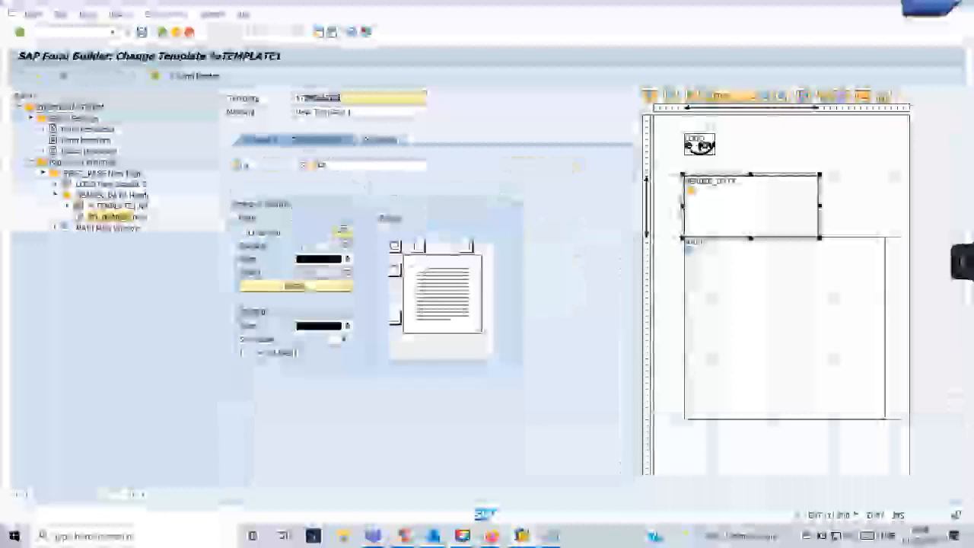
click(272, 140)
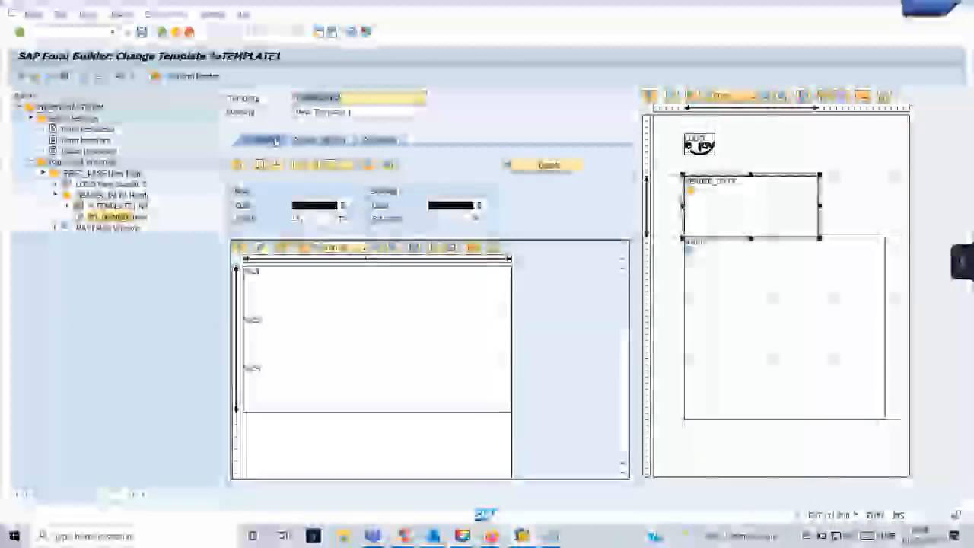
Open HEADER_DATA's output options and select its Height value.
click(126, 193)
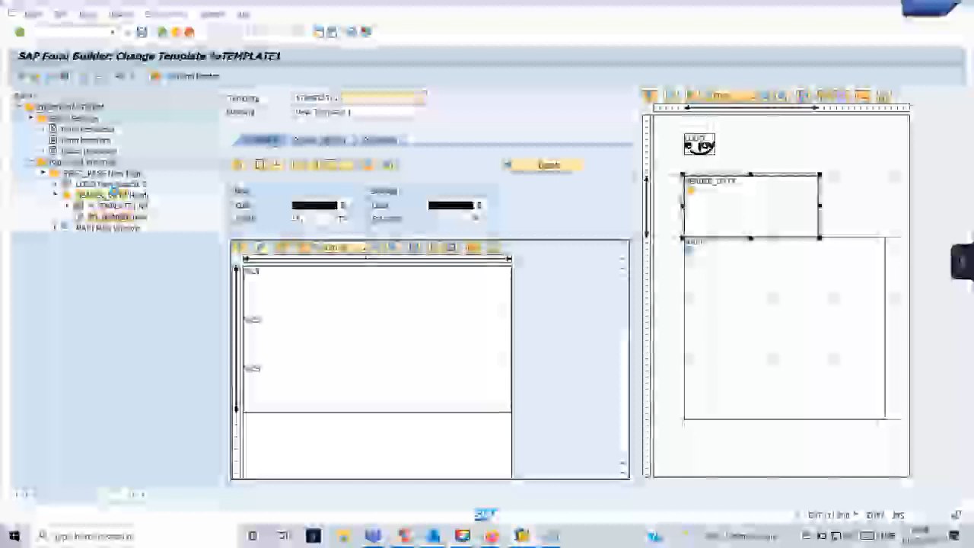
click(337, 140)
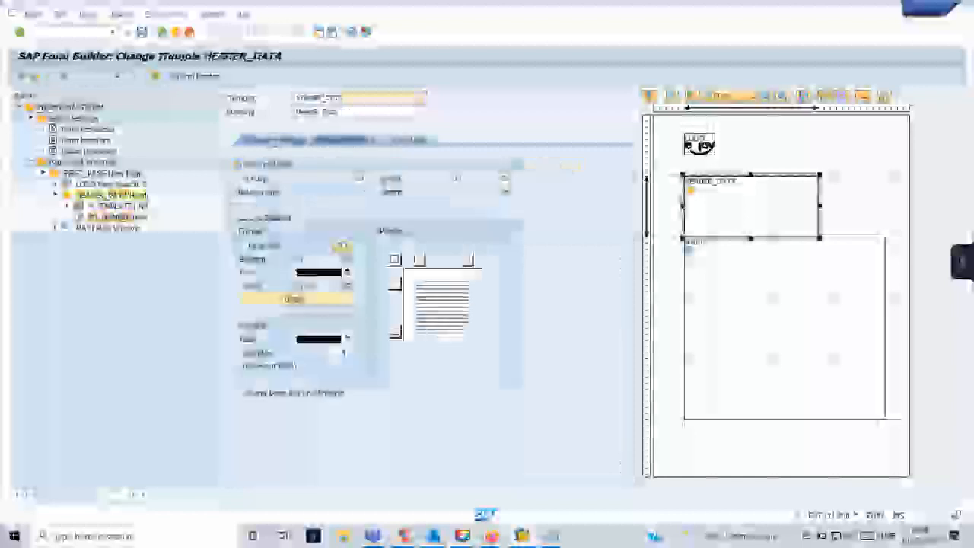
double_click(461, 190)
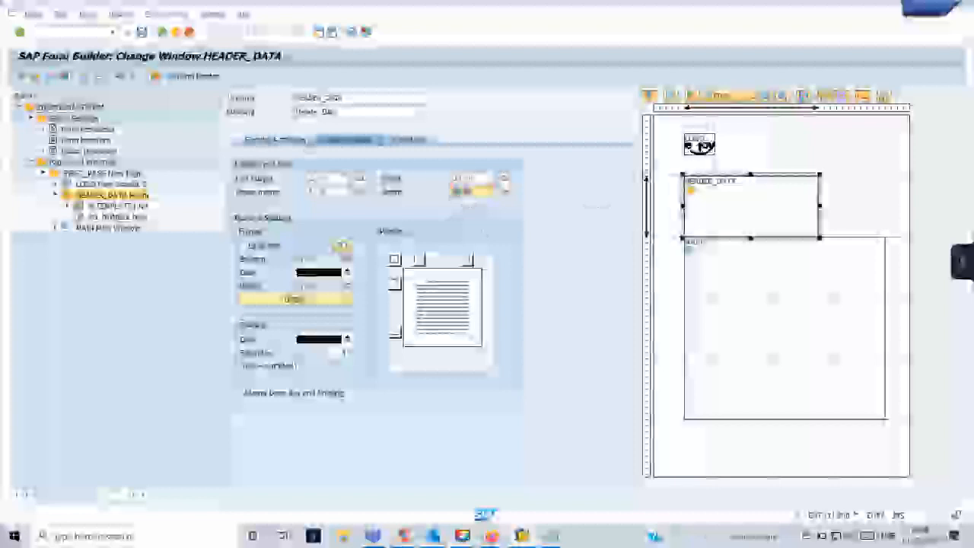
Reopen %TEMPLATE1 and view its first row in the detailed line table.
click(276, 140)
double_click(106, 207)
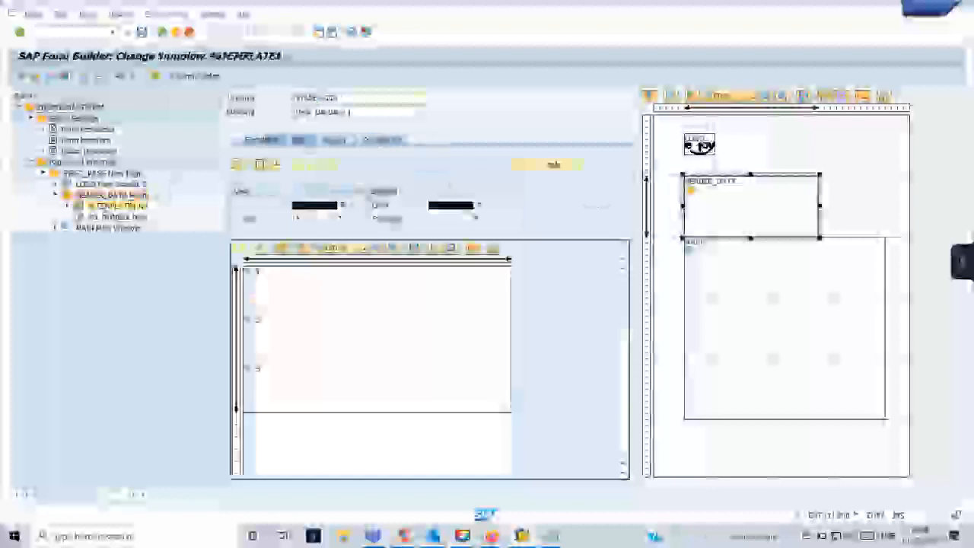
click(306, 281)
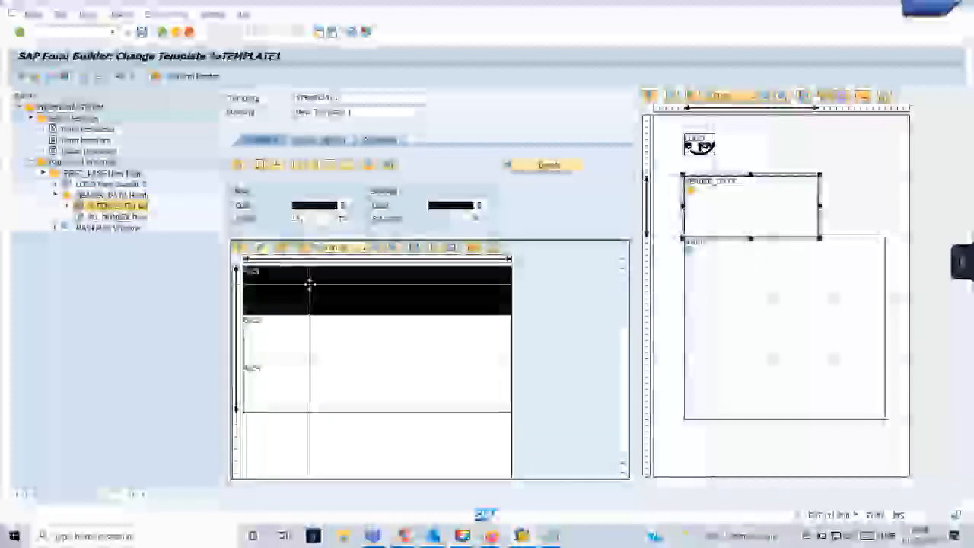
click(523, 164)
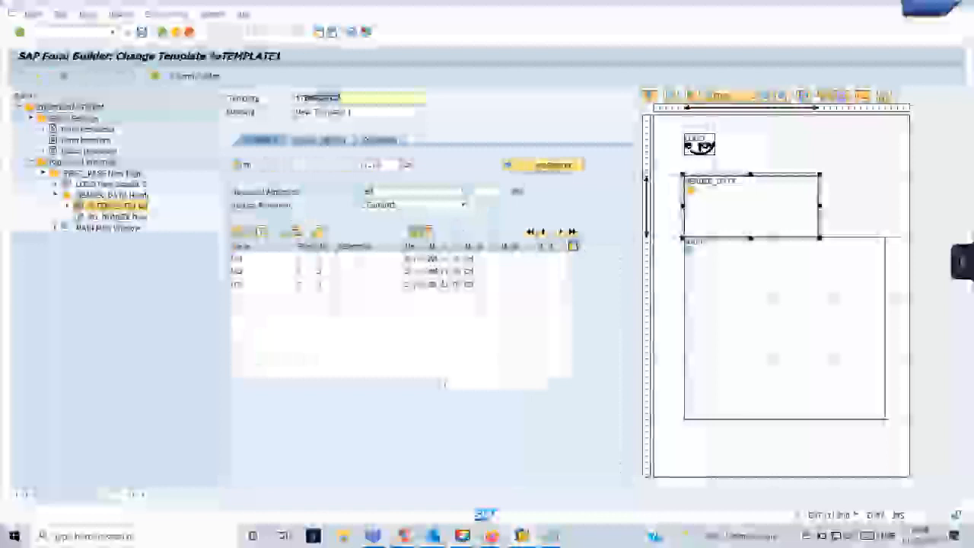
Increase HEADER_DATA's height and move the window slightly up, directly above the main window.
click(125, 195)
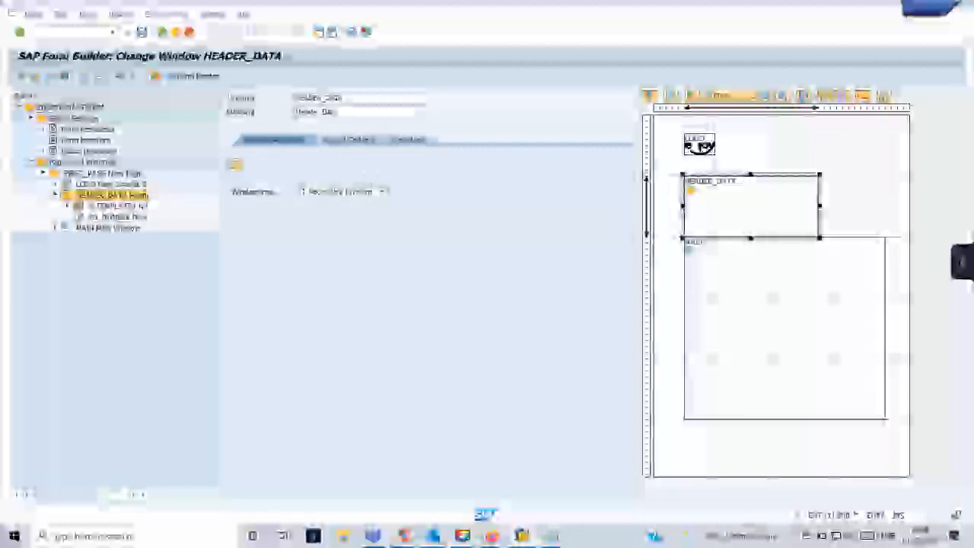
click(351, 142)
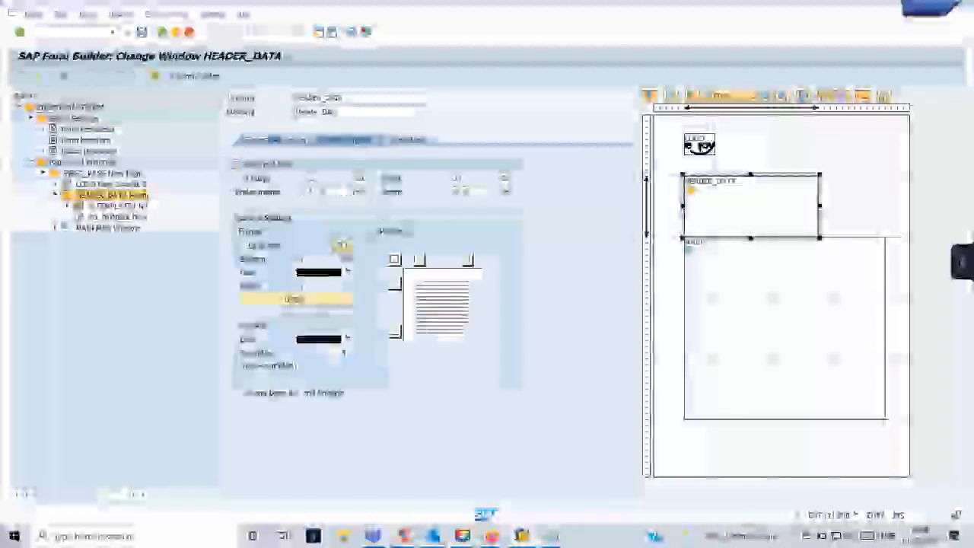
click(490, 191)
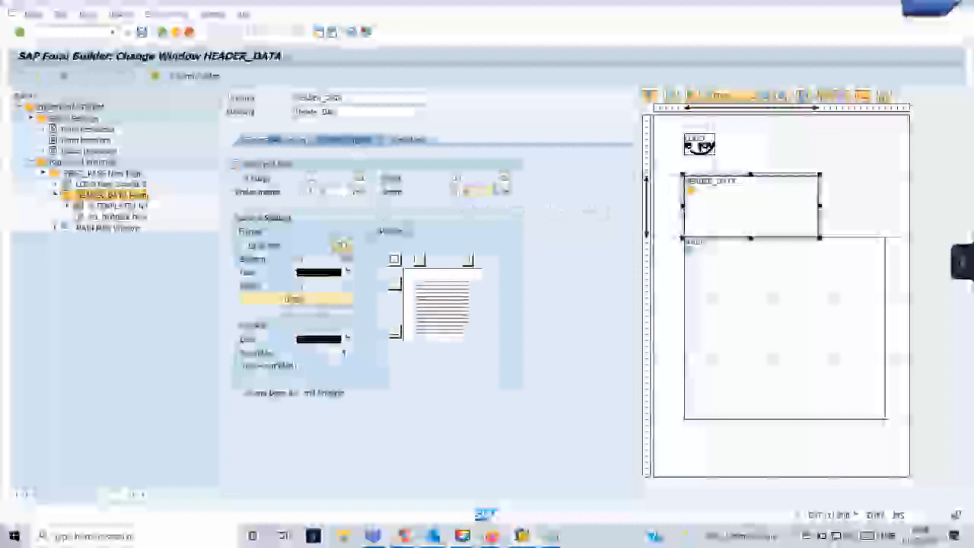
key(Return)
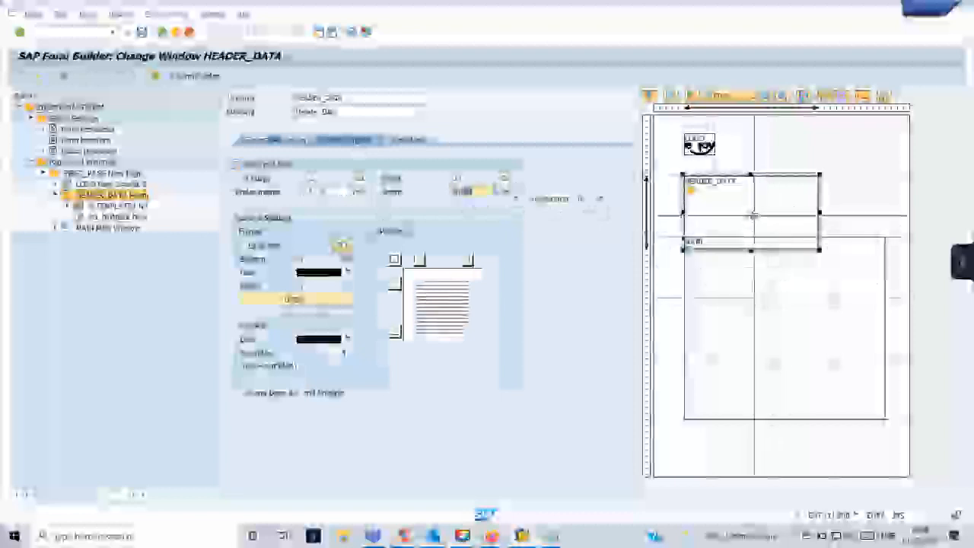
drag(762, 224, 764, 212)
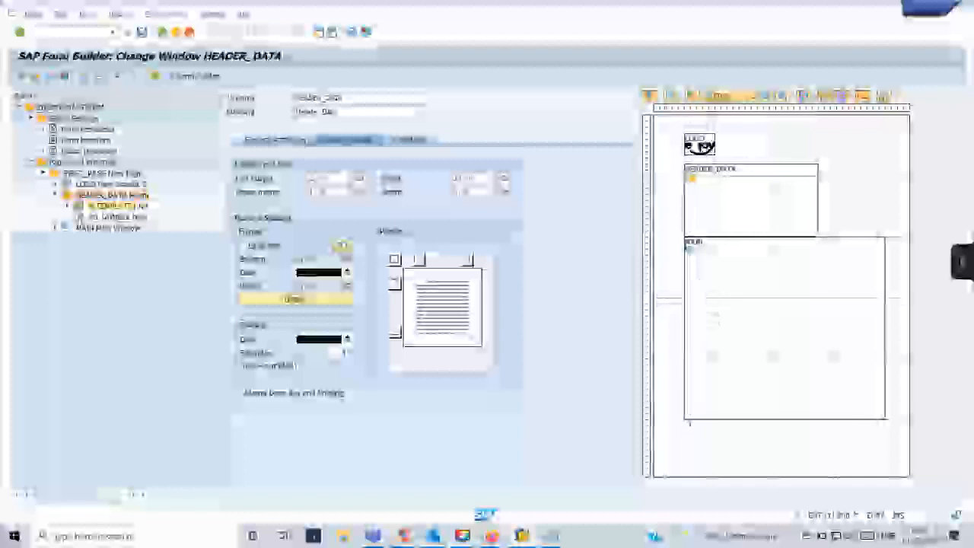
click(114, 206)
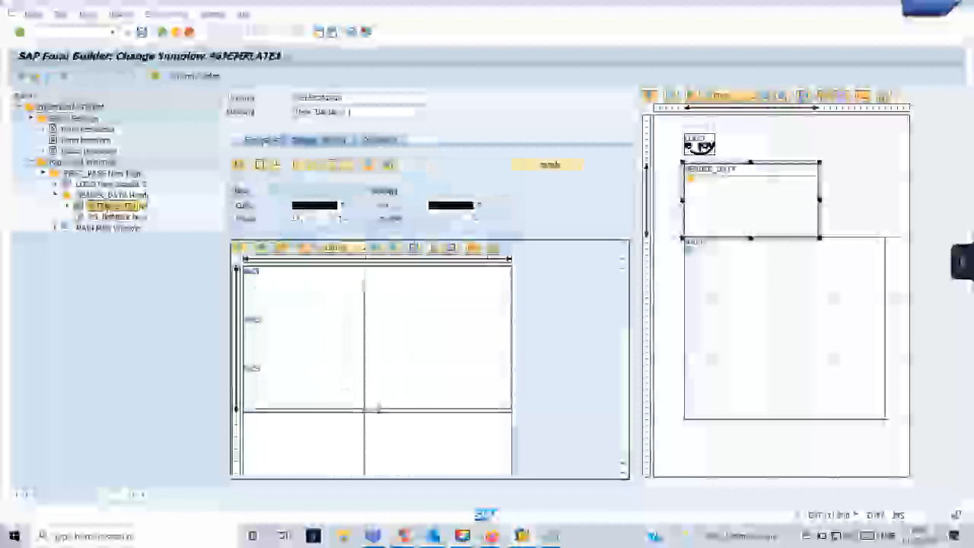
Split the top and middle rows of the %TEMPLATE1 template into two cells each.
right_click(357, 298)
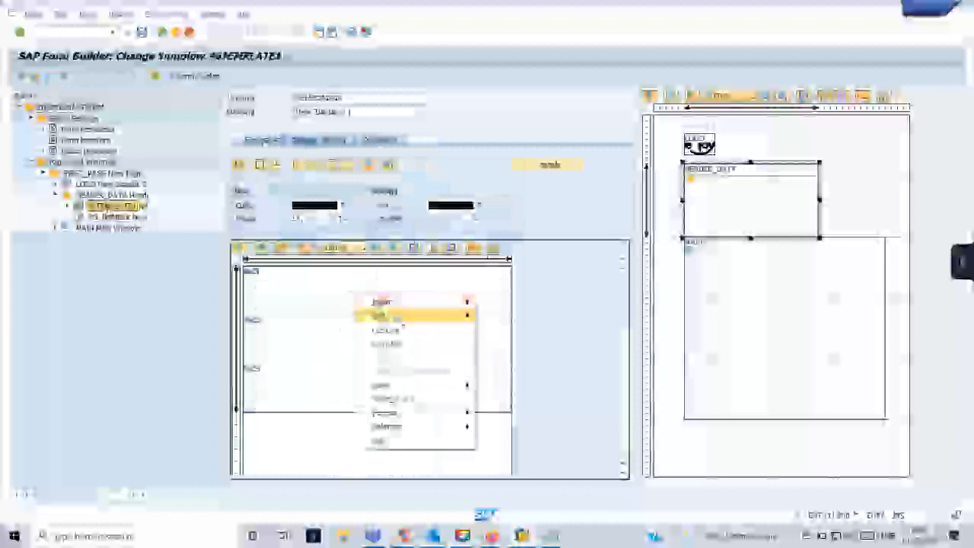
mouse_move(407, 318)
click(496, 331)
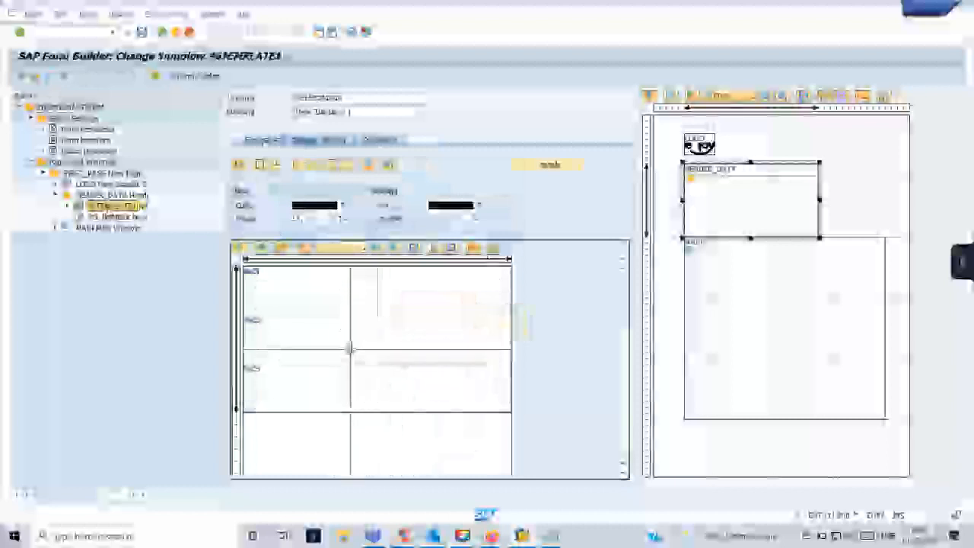
right_click(353, 354)
mouse_move(462, 372)
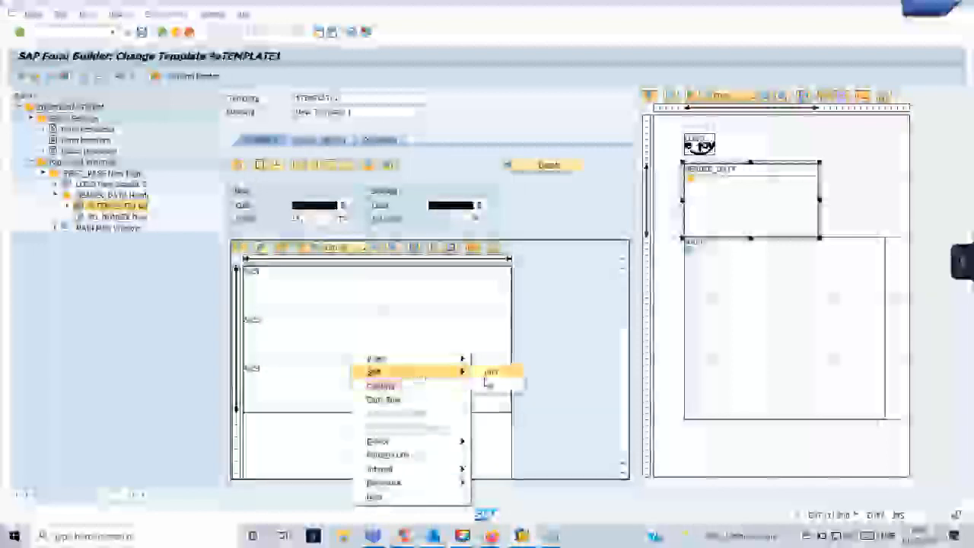
click(490, 383)
Split the bottom template row into two cells and confirm the template layout.
click(365, 394)
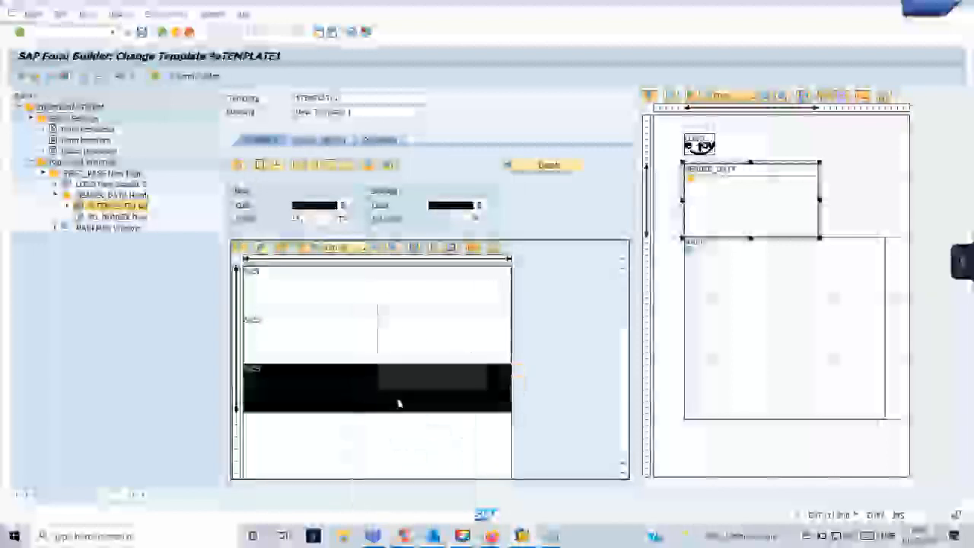
right_click(398, 402)
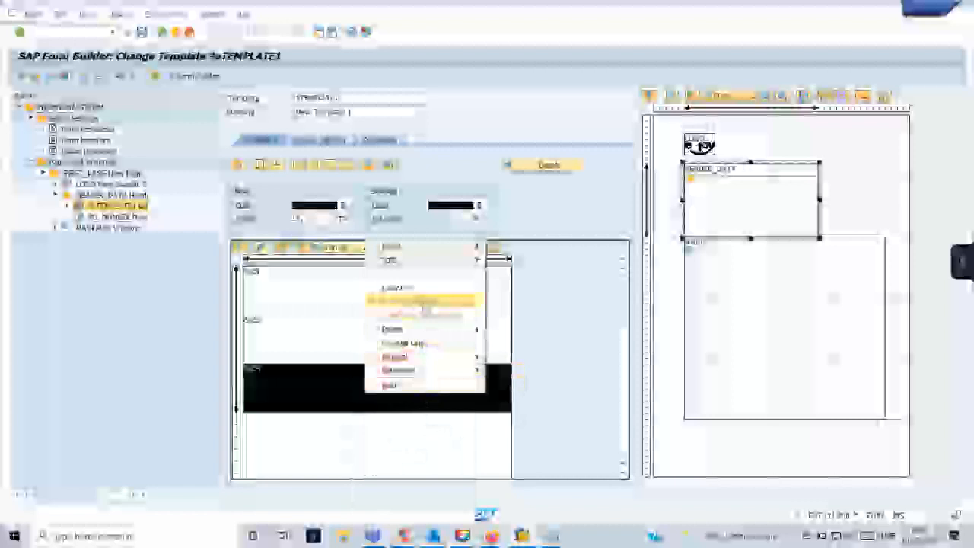
mouse_move(427, 260)
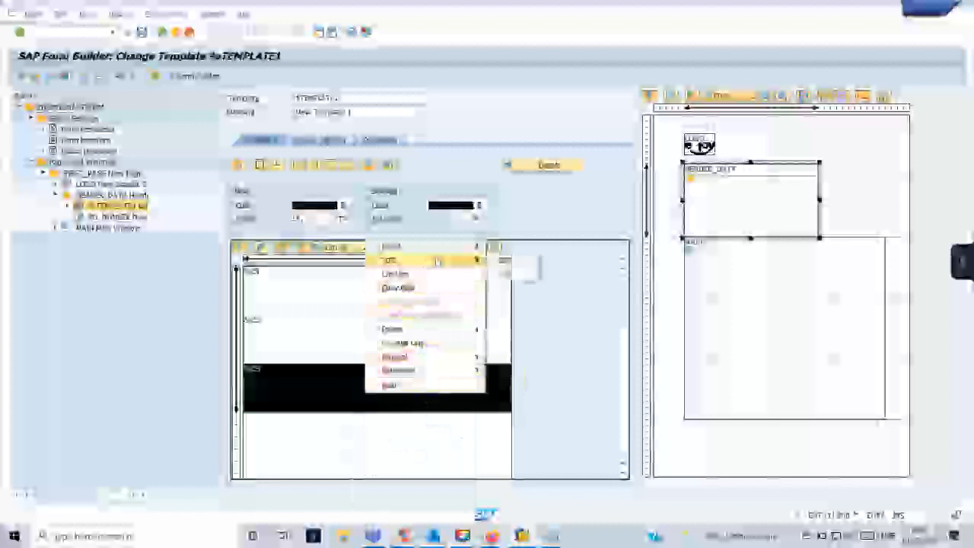
click(512, 275)
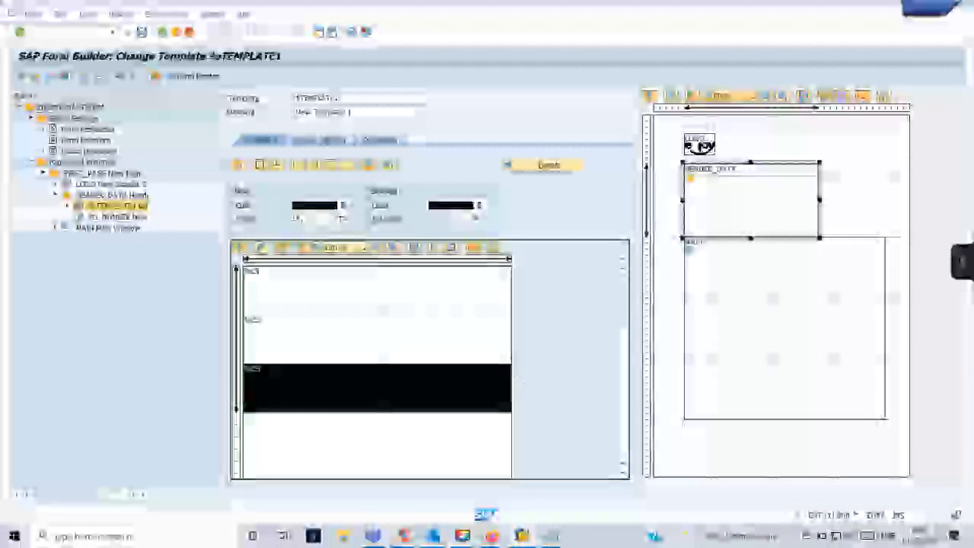
click(304, 289)
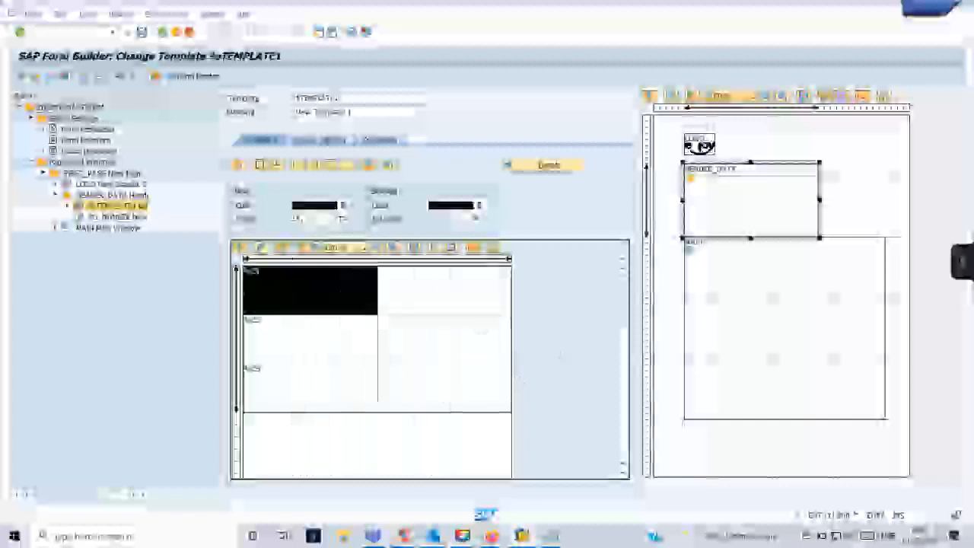
key(ctrl+F3)
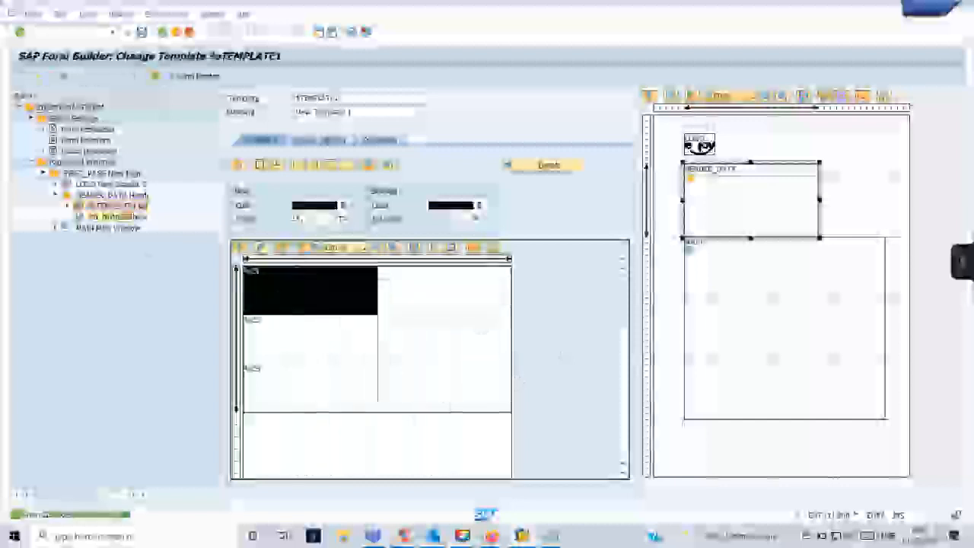
Delete the old text node beneath %TEMPLATE1 from the form tree.
right_click(95, 217)
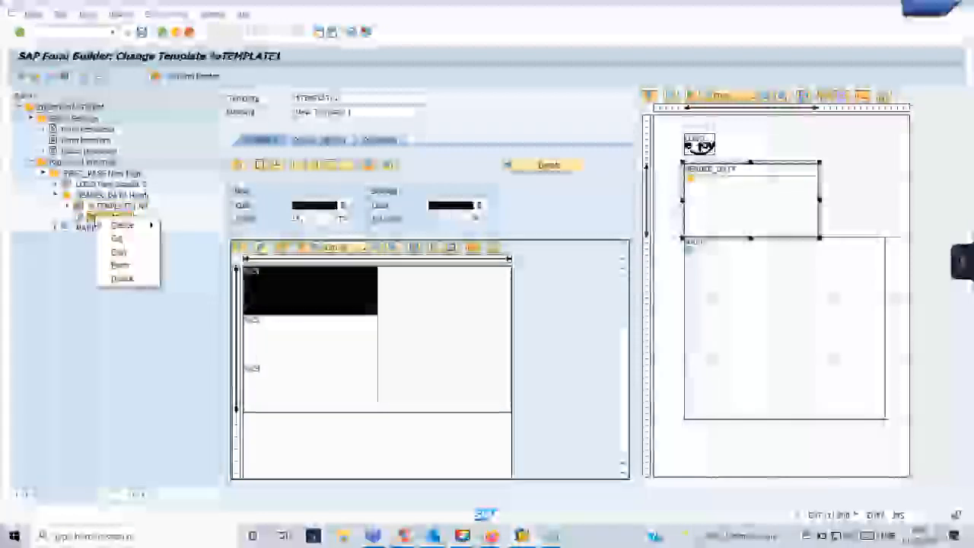
click(286, 303)
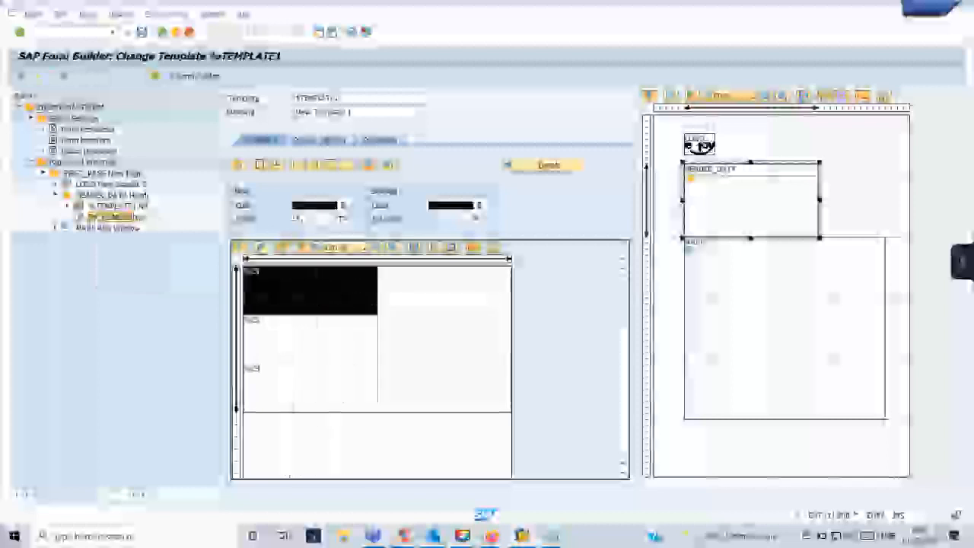
right_click(118, 217)
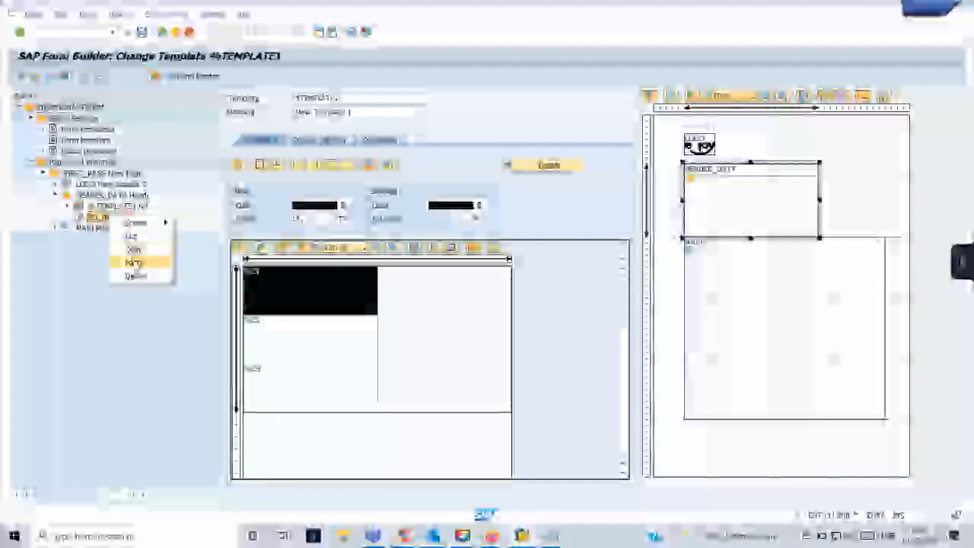
click(141, 278)
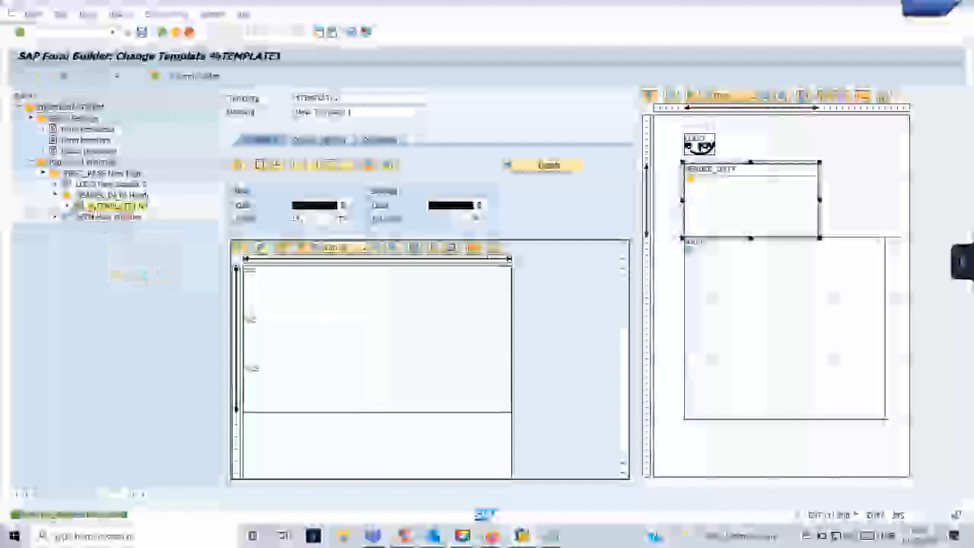
Create a new text node under the %TEMPLATE1 template.
right_click(99, 216)
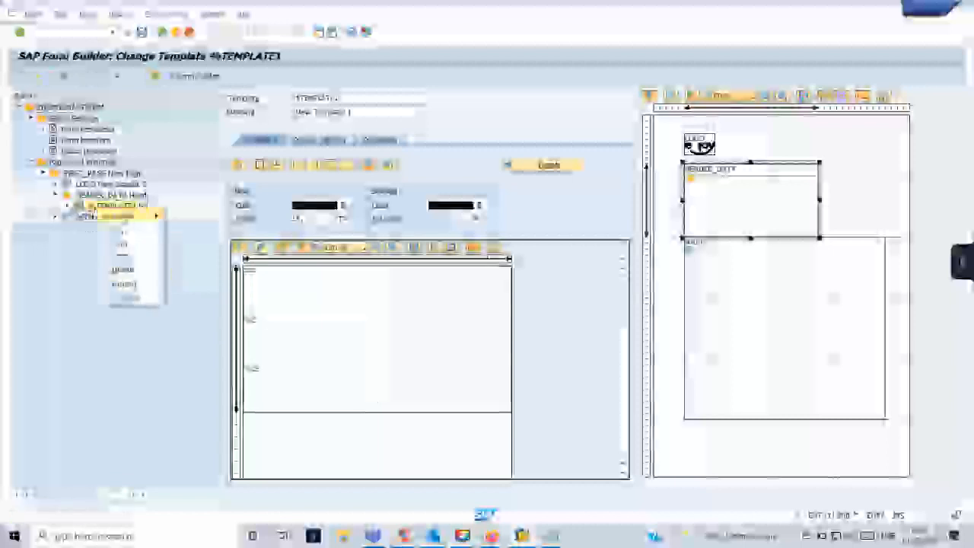
mouse_move(149, 216)
click(202, 241)
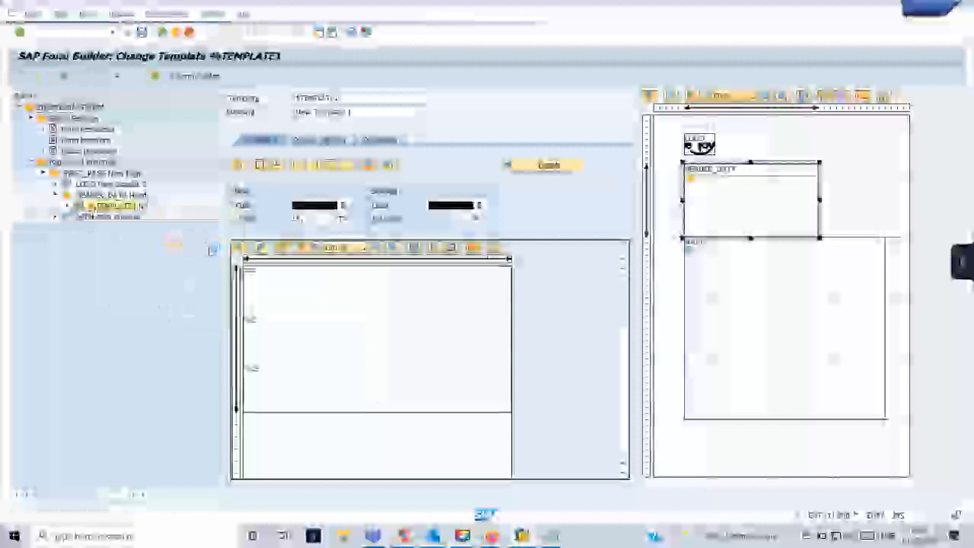
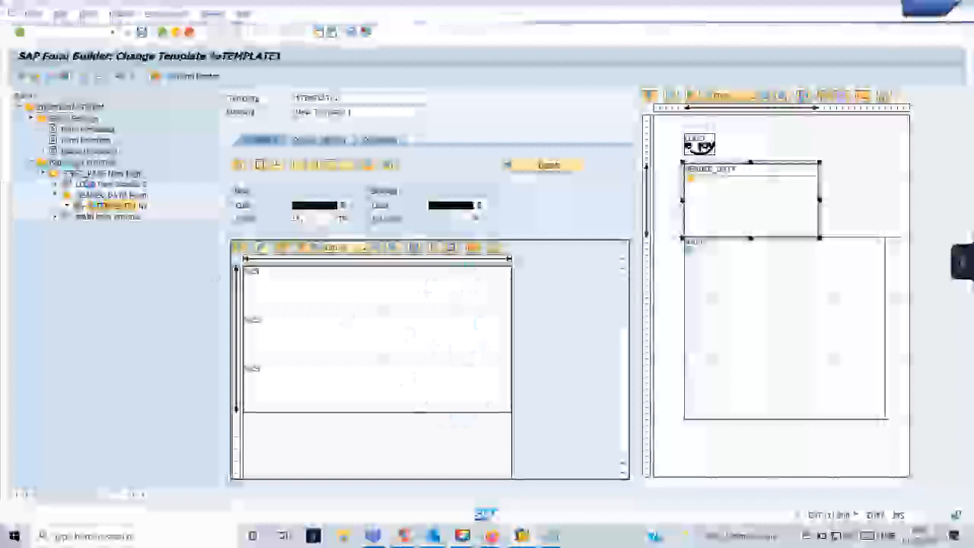
Open the new text node under the template and clear its default name.
click(216, 277)
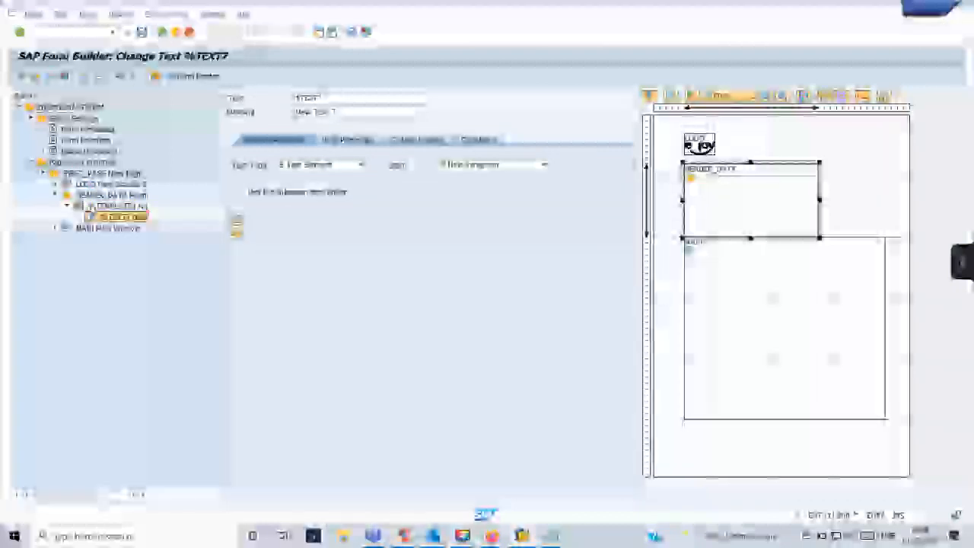
click(342, 98)
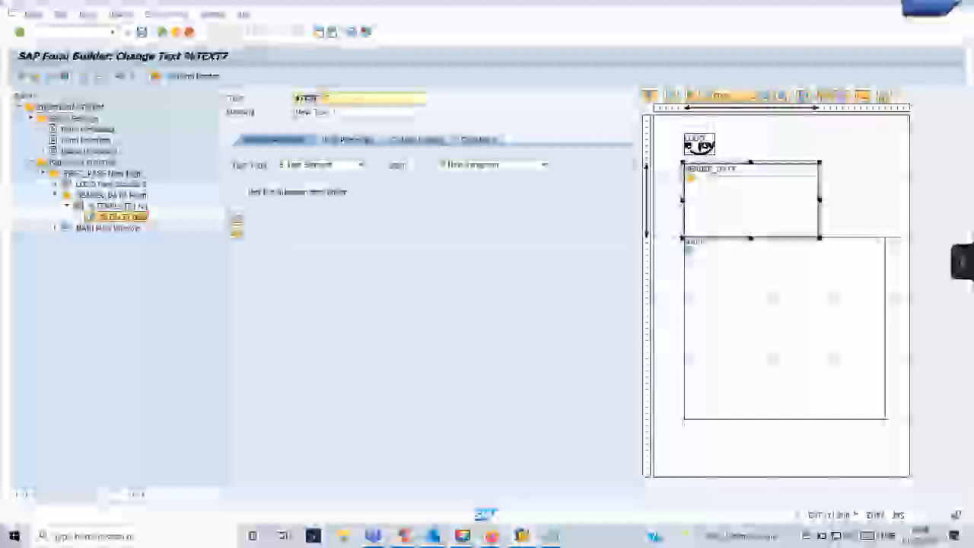
key(BackSpace)
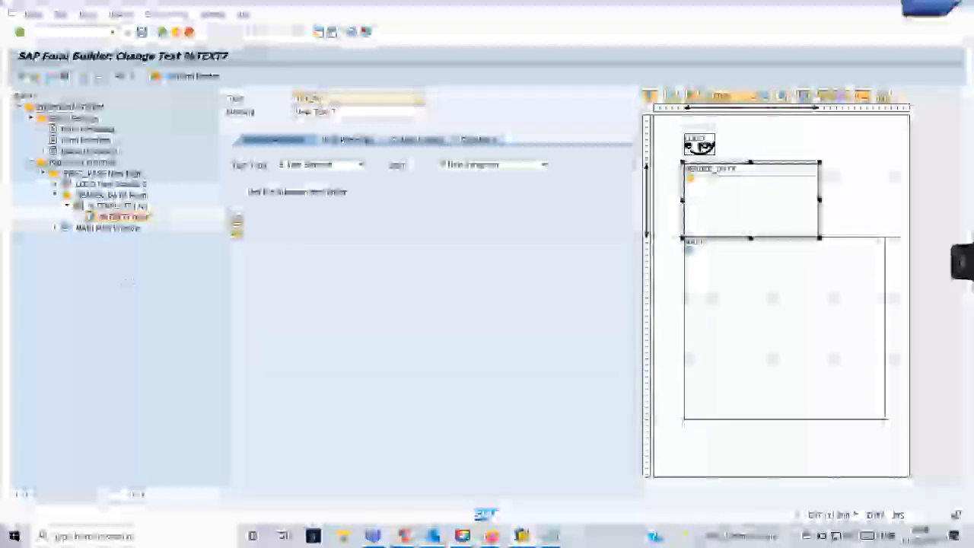
Create two more text nodes under the %TEMPLATE1 template.
right_click(126, 213)
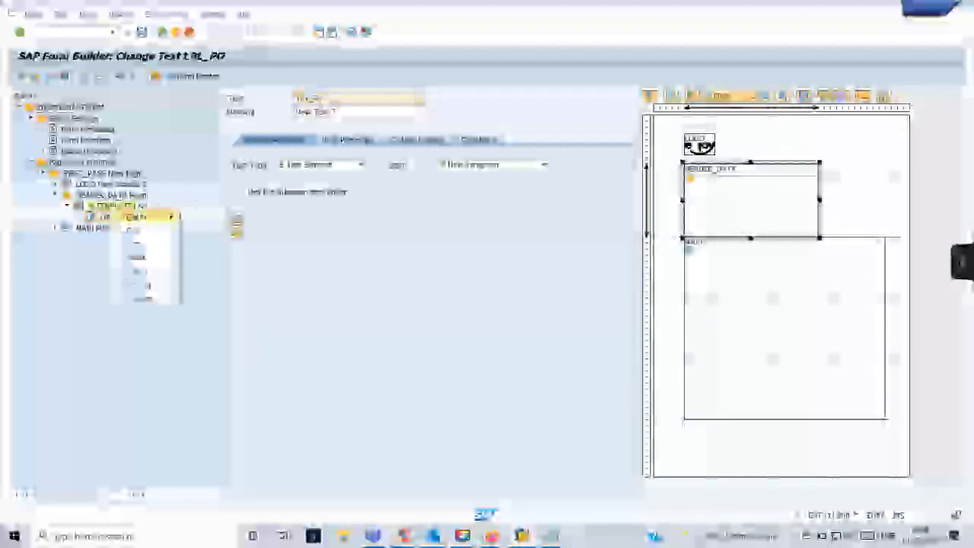
mouse_move(138, 217)
click(200, 244)
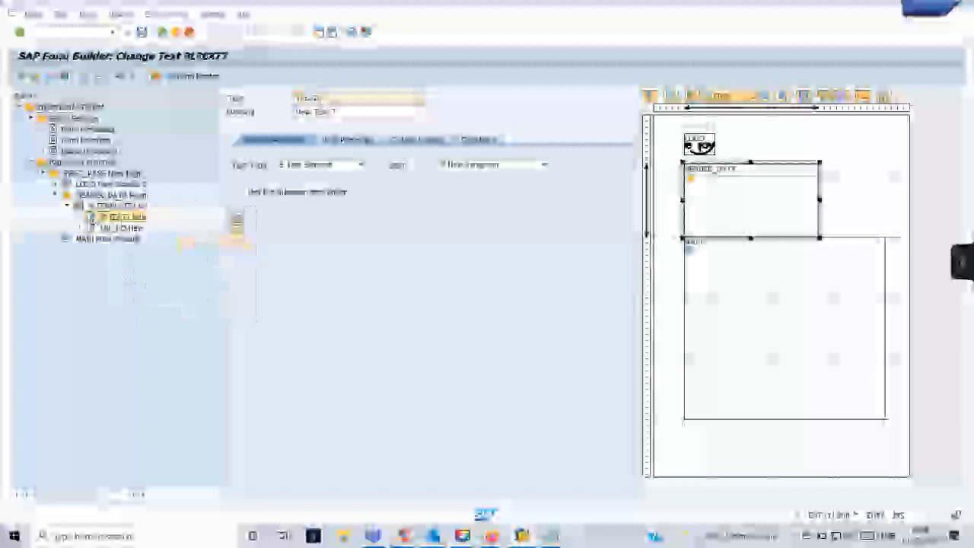
right_click(121, 206)
mouse_move(149, 216)
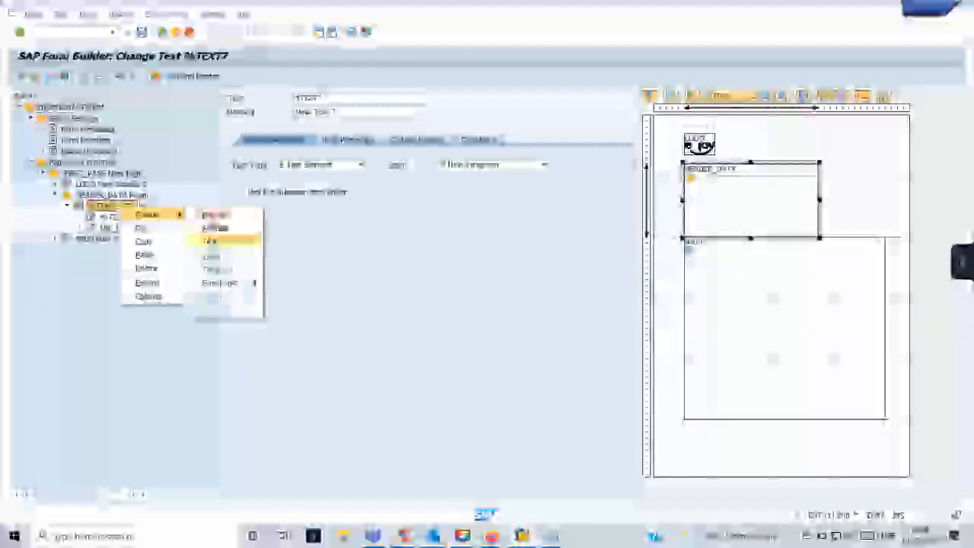
click(213, 241)
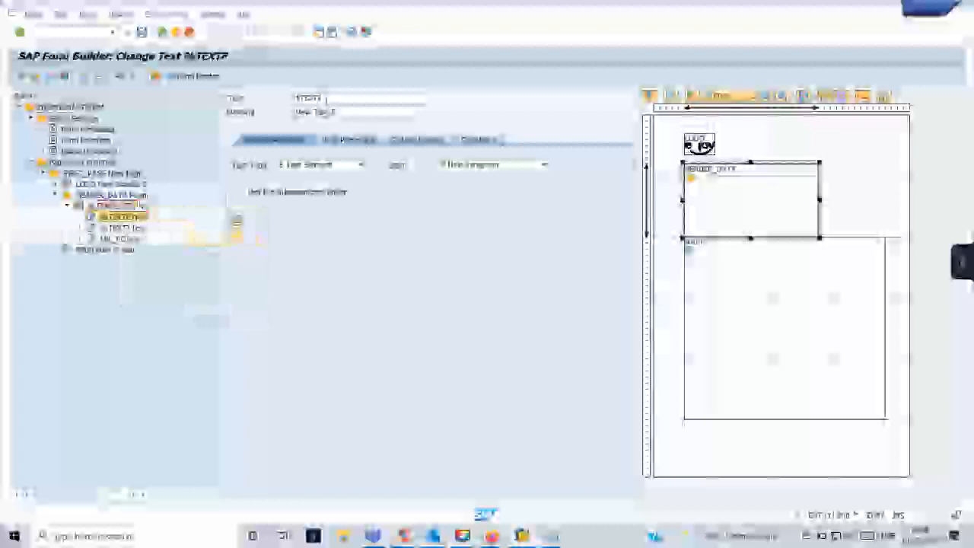
Rename the node to INVVENDORg after a quick look at the print preview window.
double_click(312, 98)
text(INV)
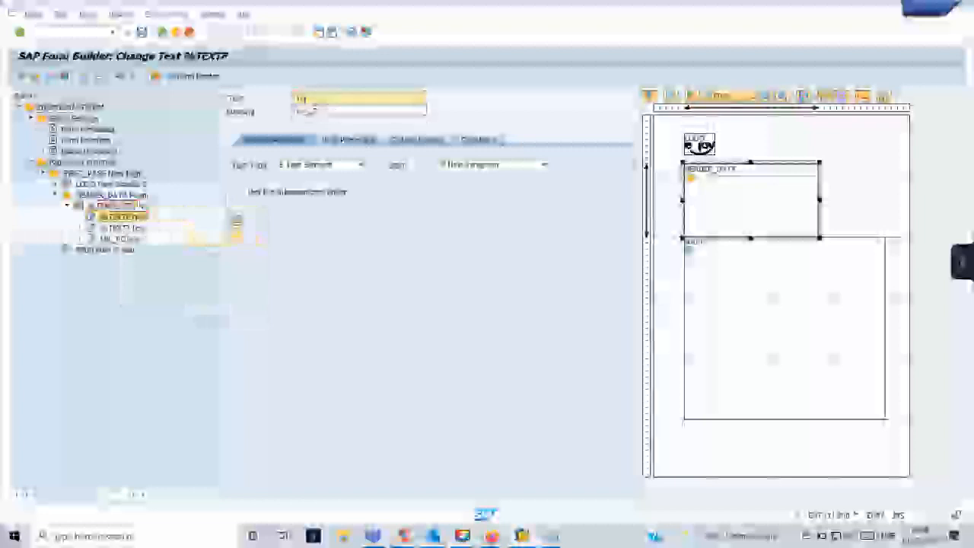
text(VENDOR)
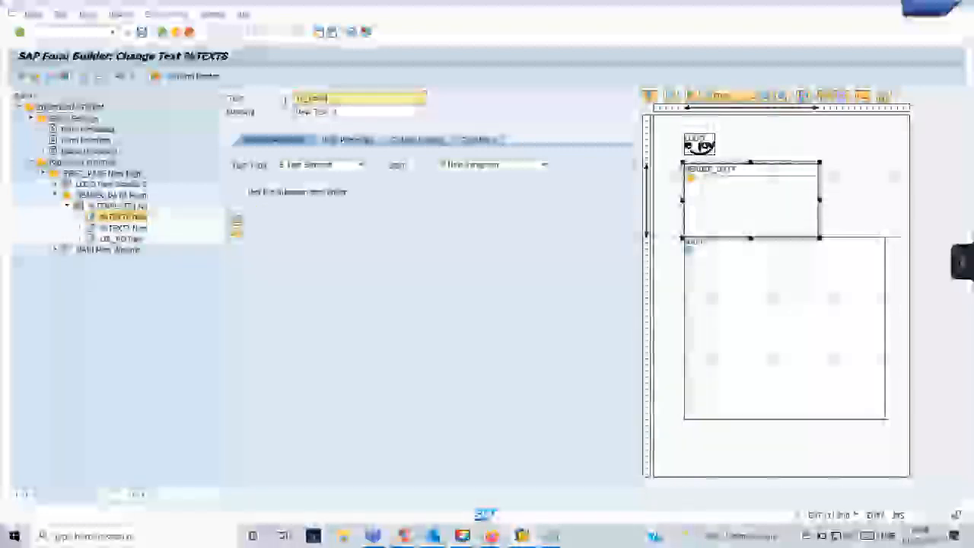
text(g)
click(520, 536)
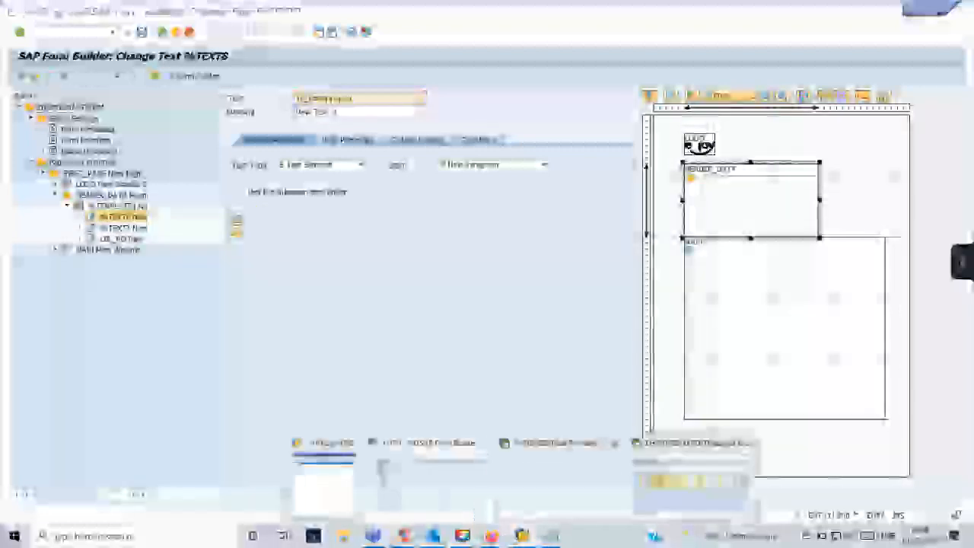
click(559, 481)
key(alt+Tab)
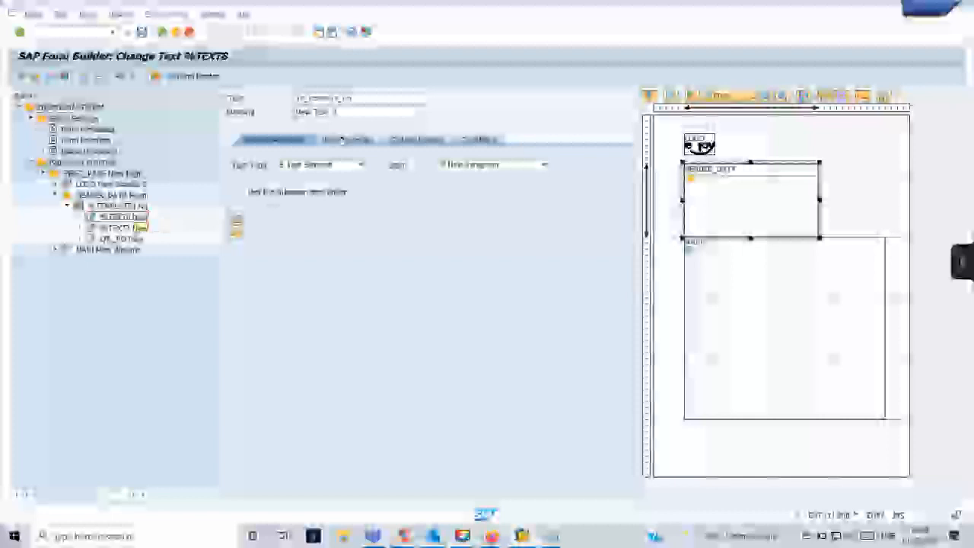
Edit the node's description and trim the end of its name.
click(359, 112)
double_click(360, 114)
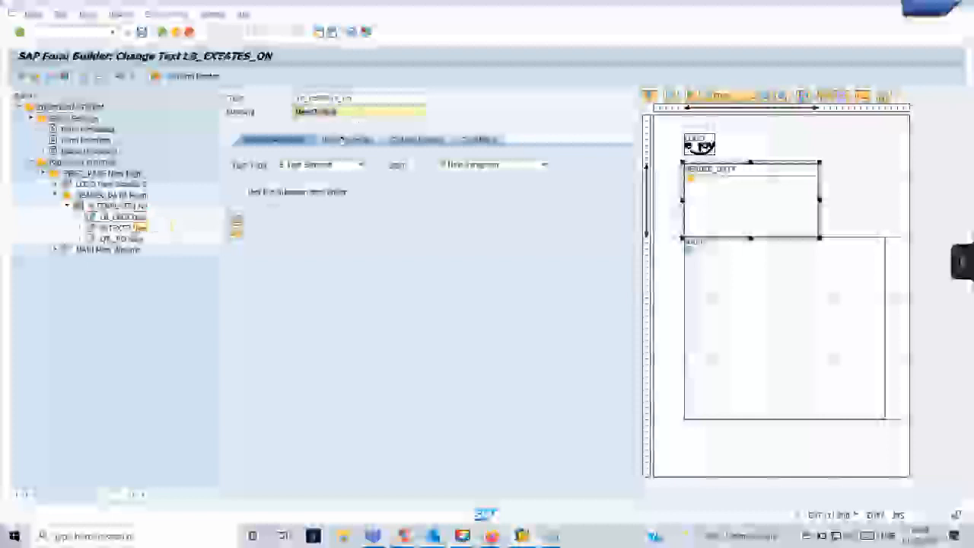
double_click(365, 97)
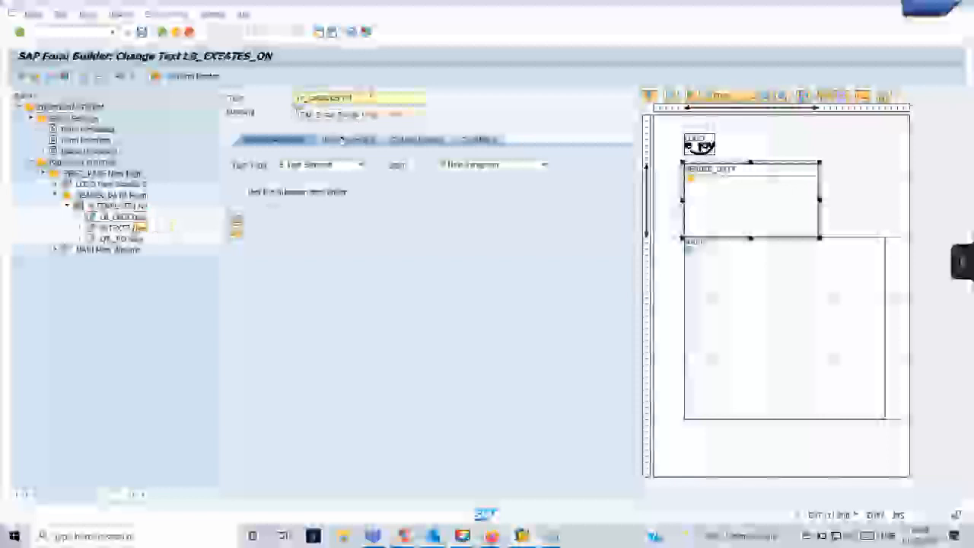
key(BackSpace)
key(BackSpace)
key(BackSpace)
key(BackSpace)
key(BackSpace)
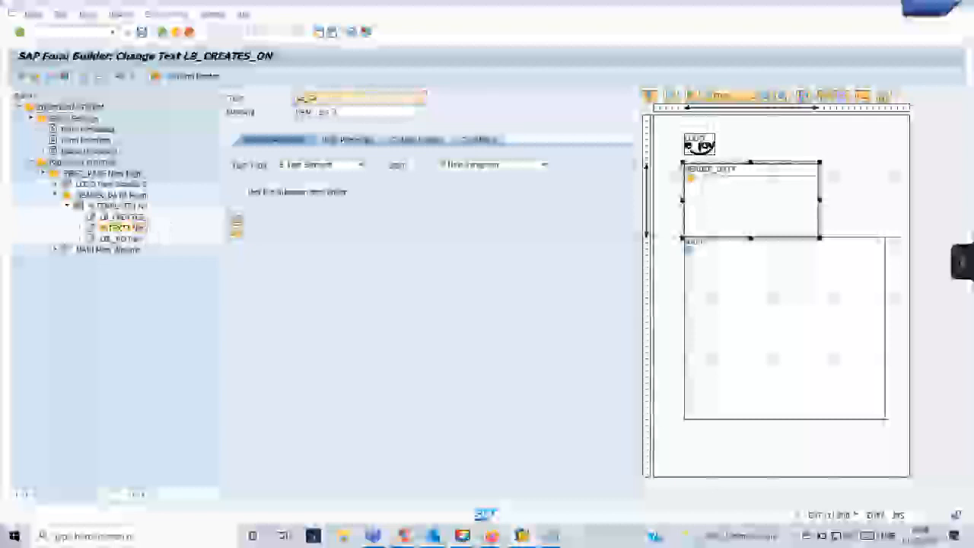
Rename the first text node under the template to LD_RT.
right_click(126, 227)
mouse_move(140, 238)
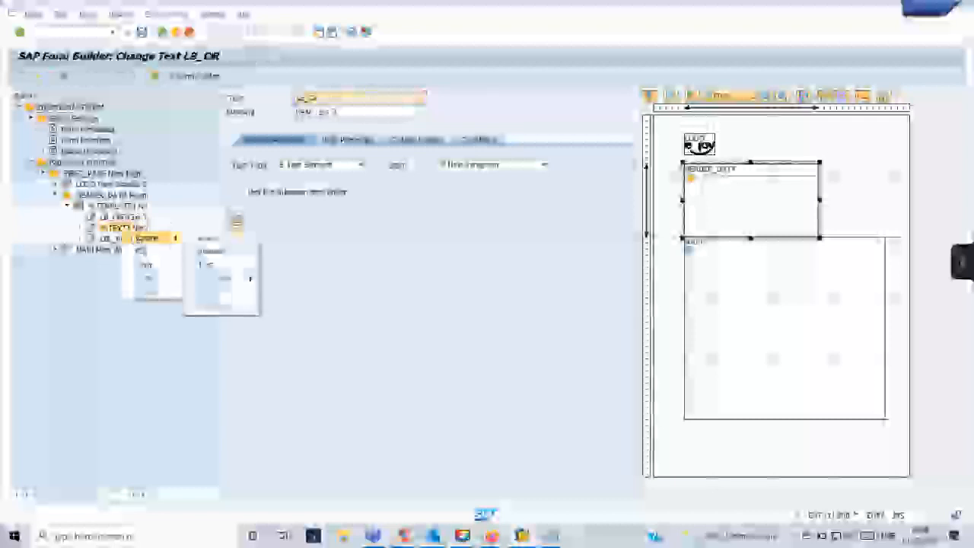
key(Escape)
key(Escape)
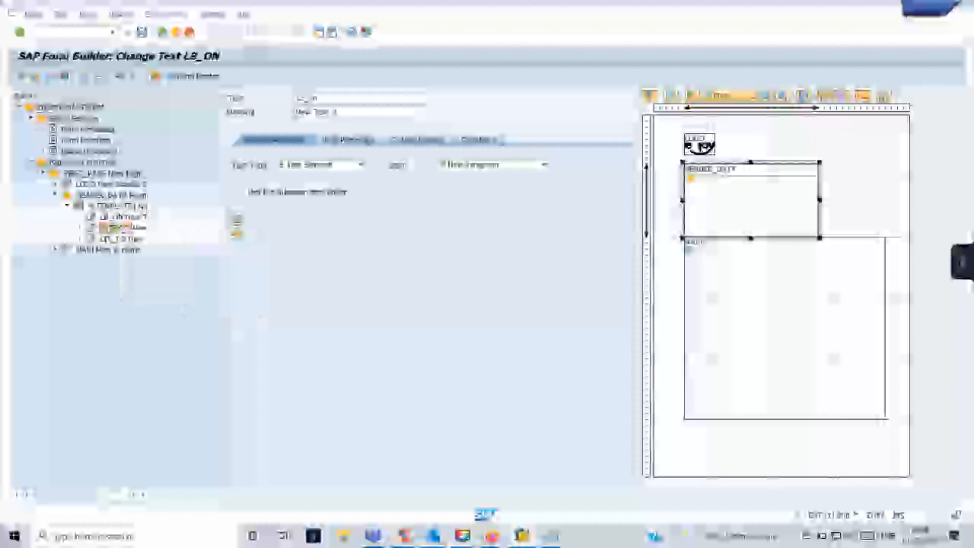
click(137, 227)
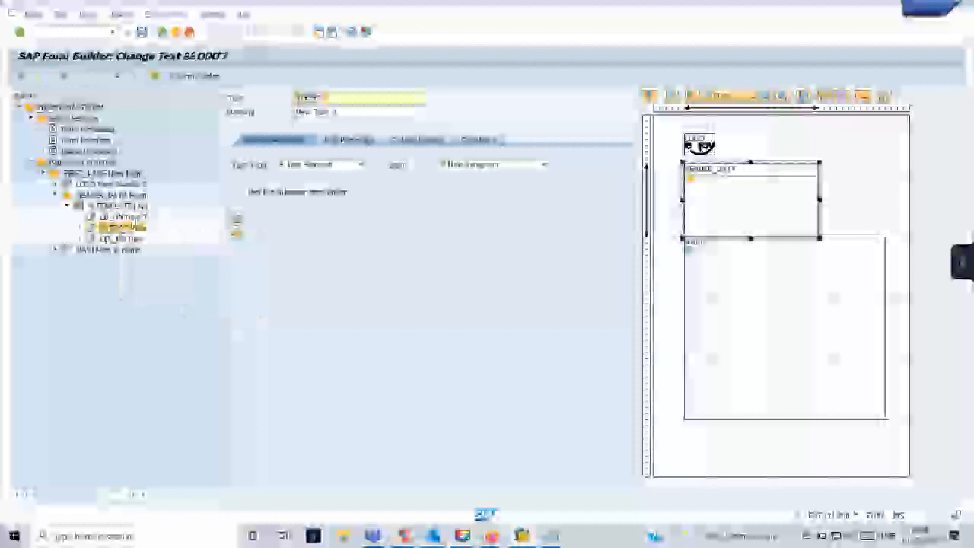
text(LD_R)
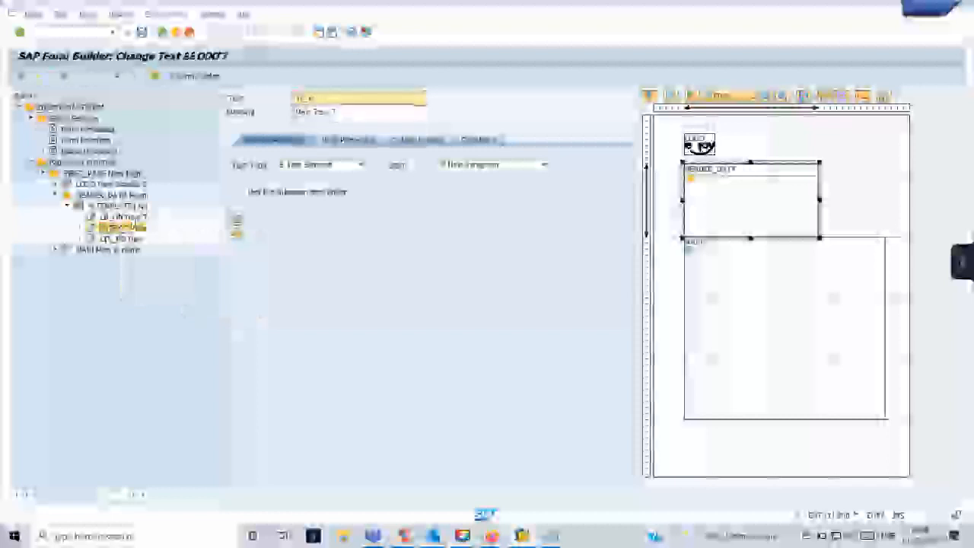
text(T)
key(Return)
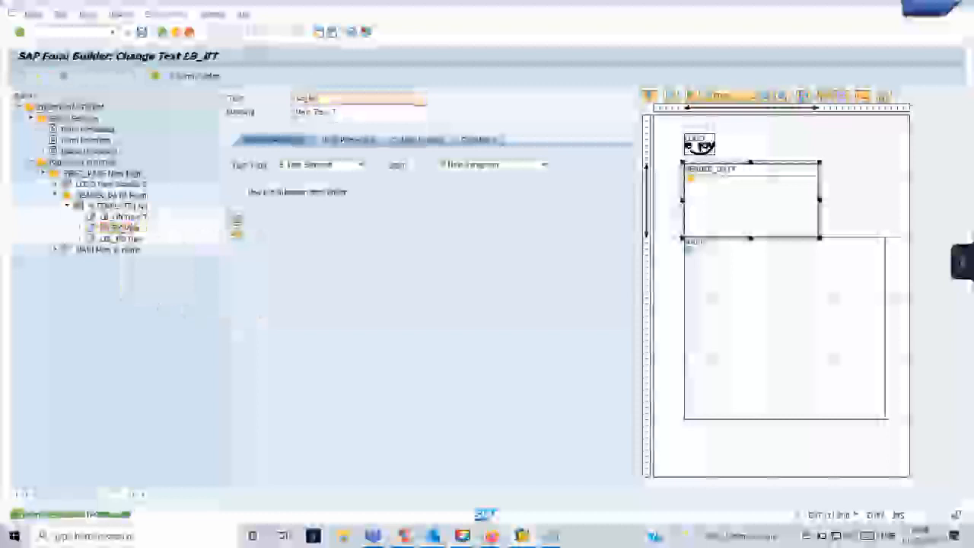
Open the last text node under the template in the text editor.
click(131, 218)
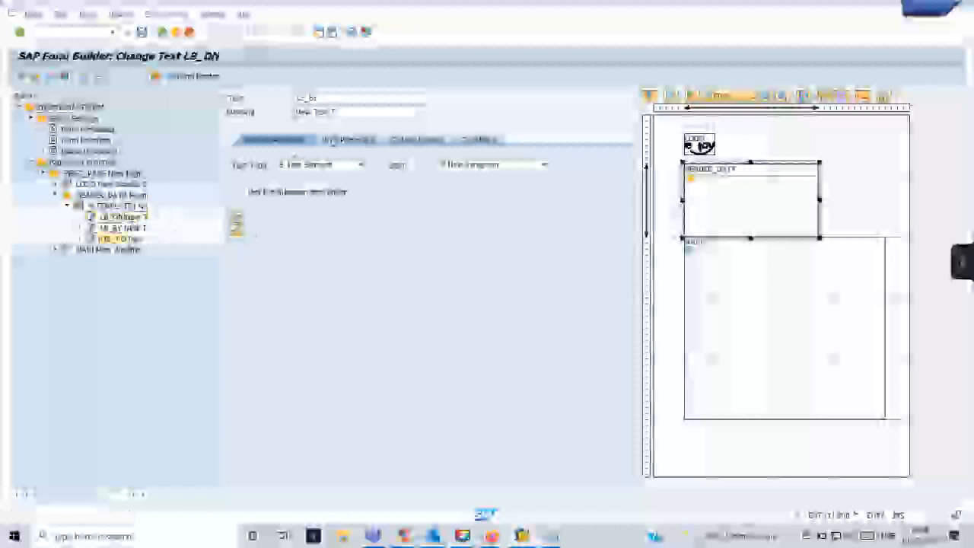
click(124, 239)
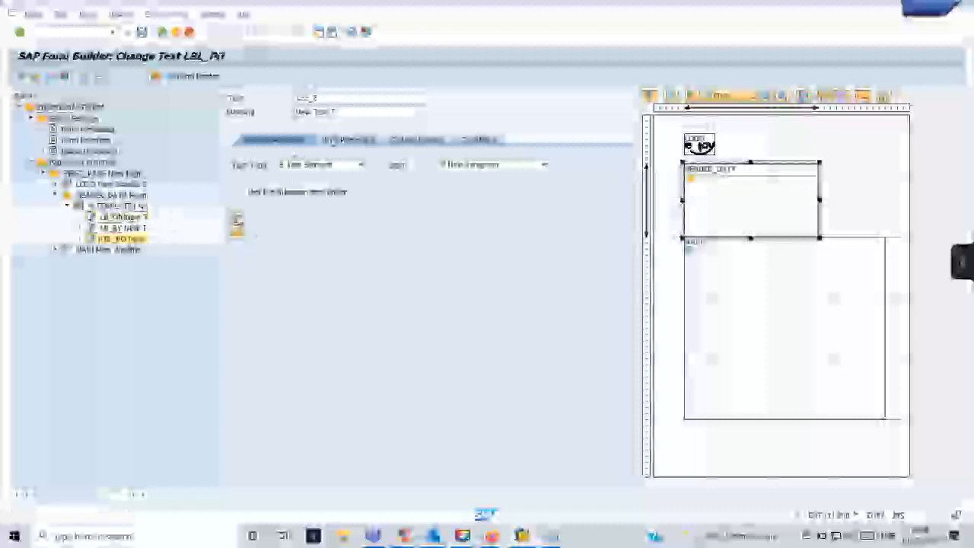
click(237, 222)
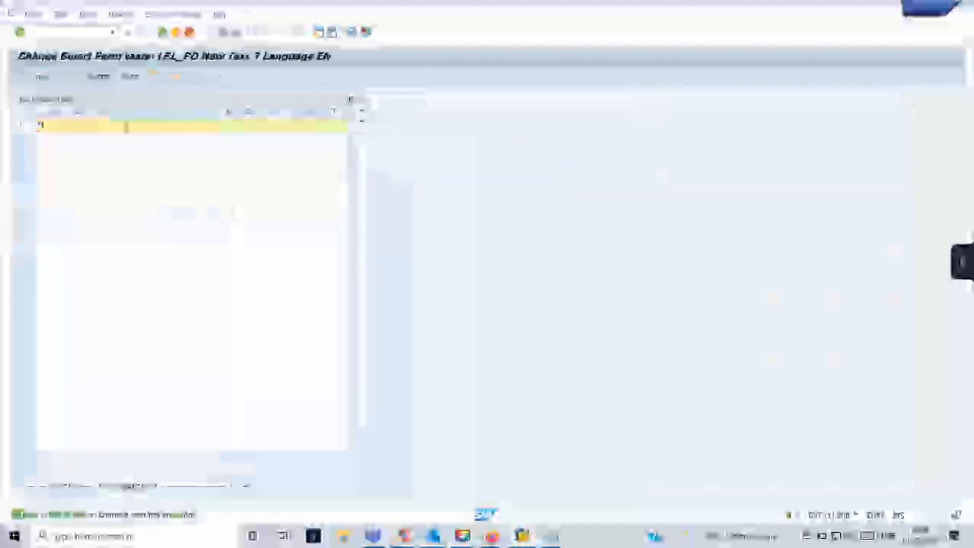
Enter the labels Dispatched, Testing ll and Student Id into the three text nodes.
text(Dispatched)
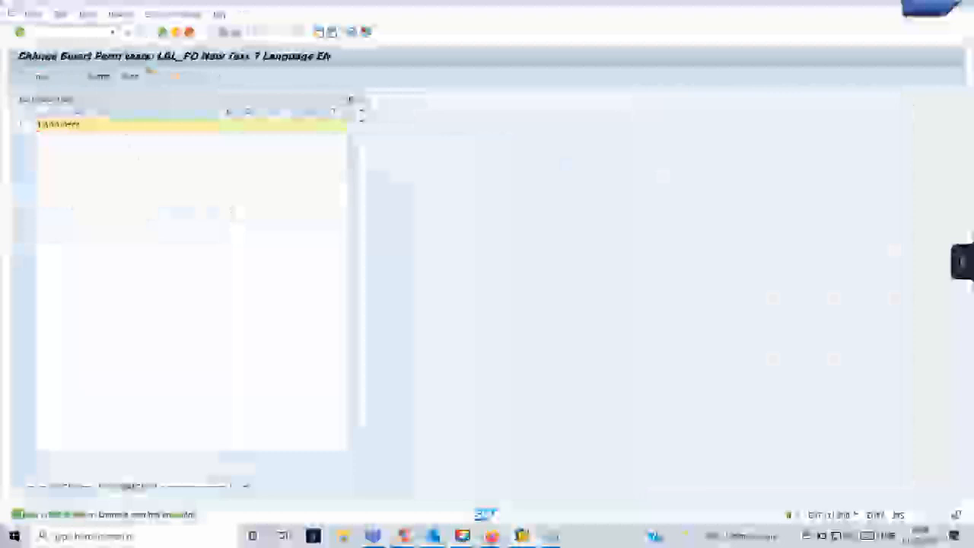
click(164, 34)
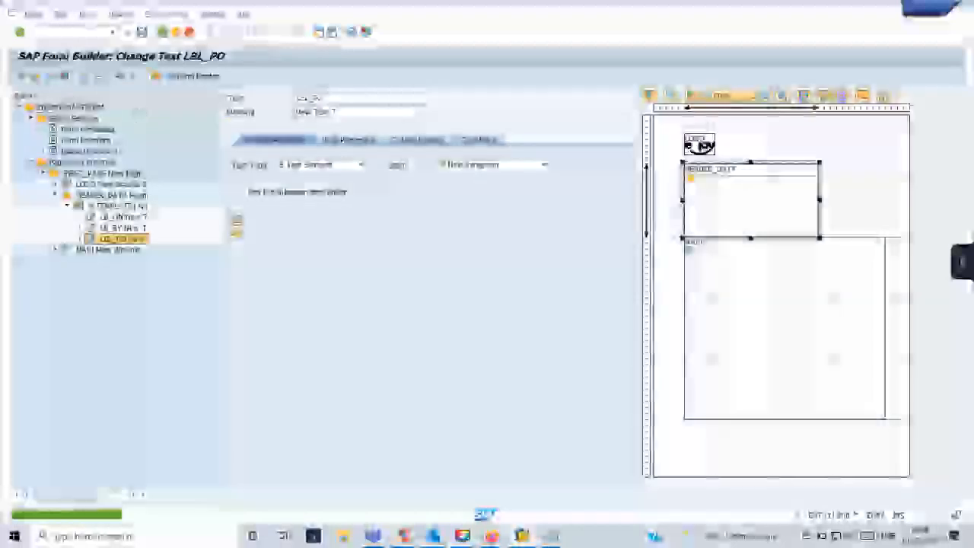
click(140, 228)
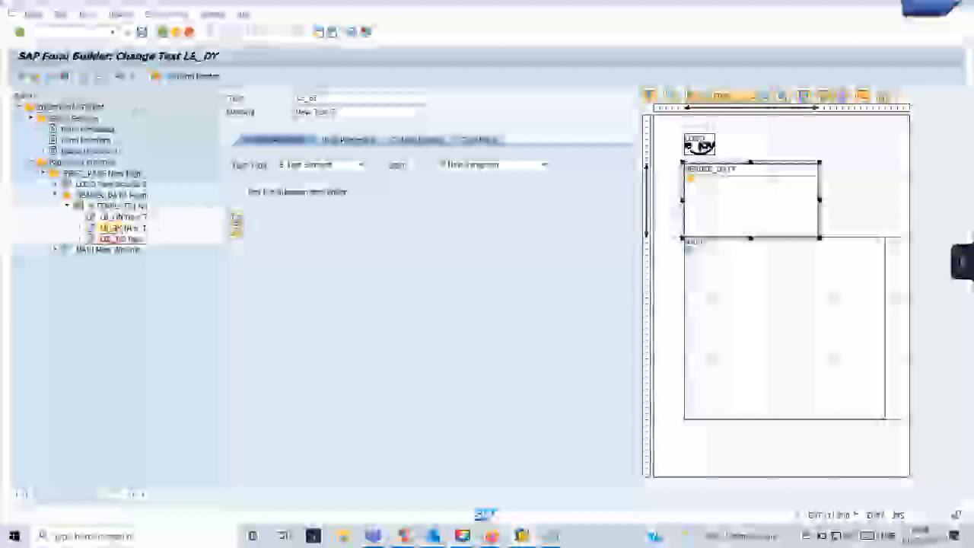
click(236, 224)
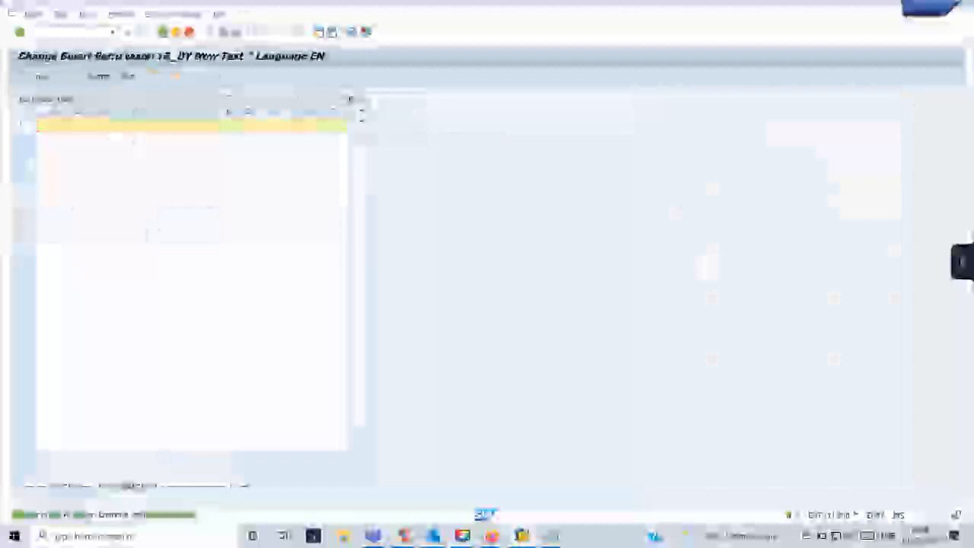
text(Testing )
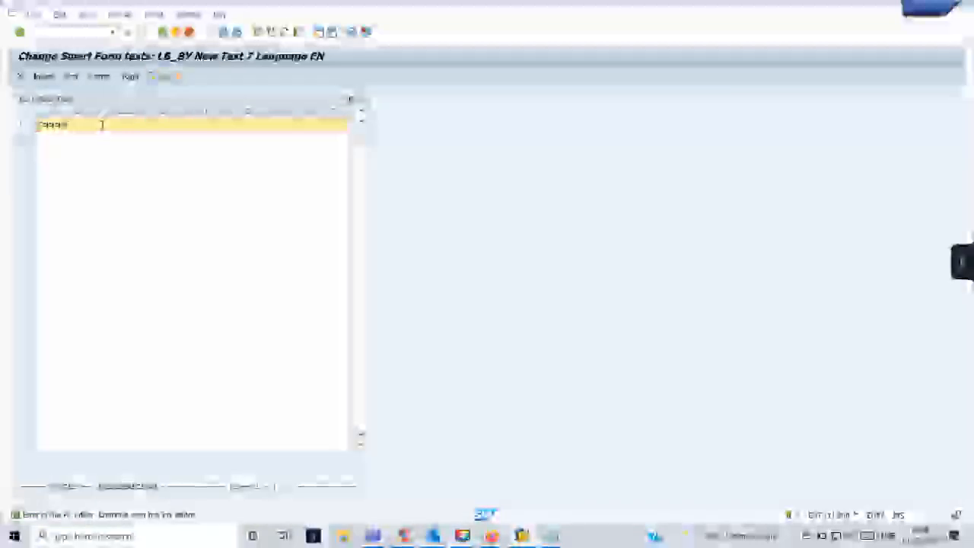
text(ll)
click(163, 33)
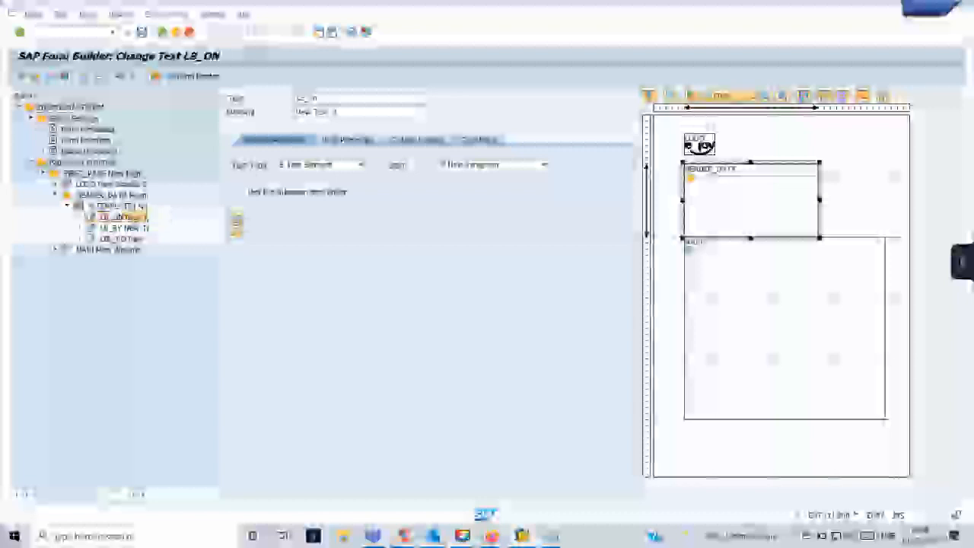
click(236, 222)
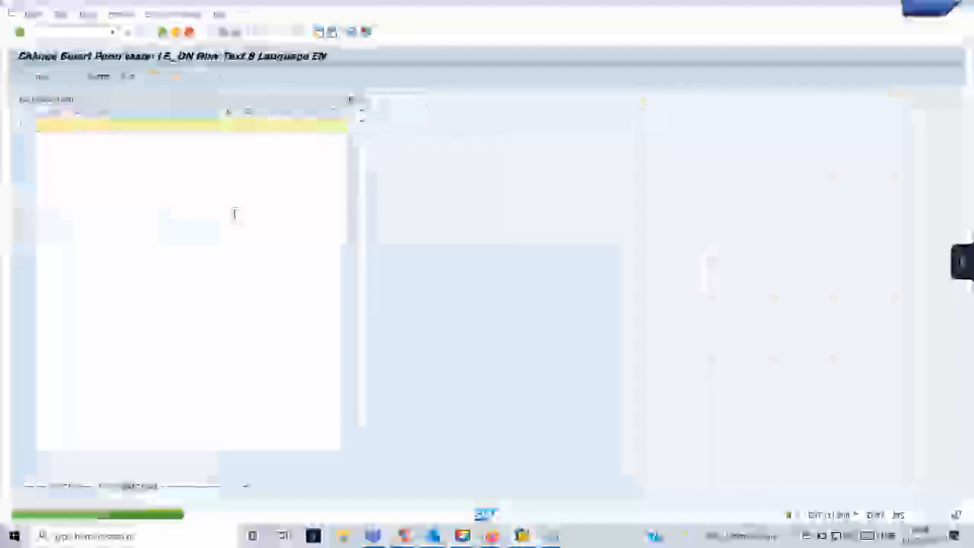
text(Stude)
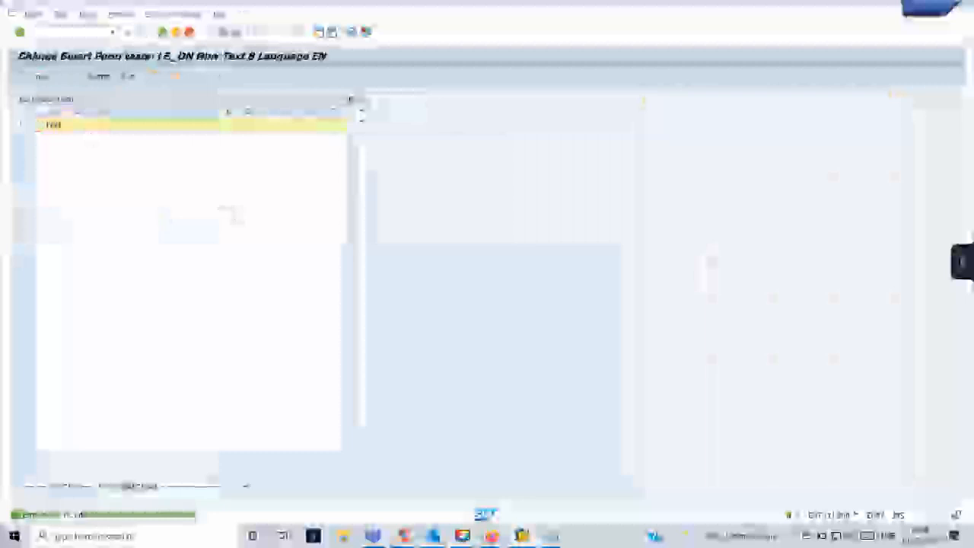
text(nt Id)
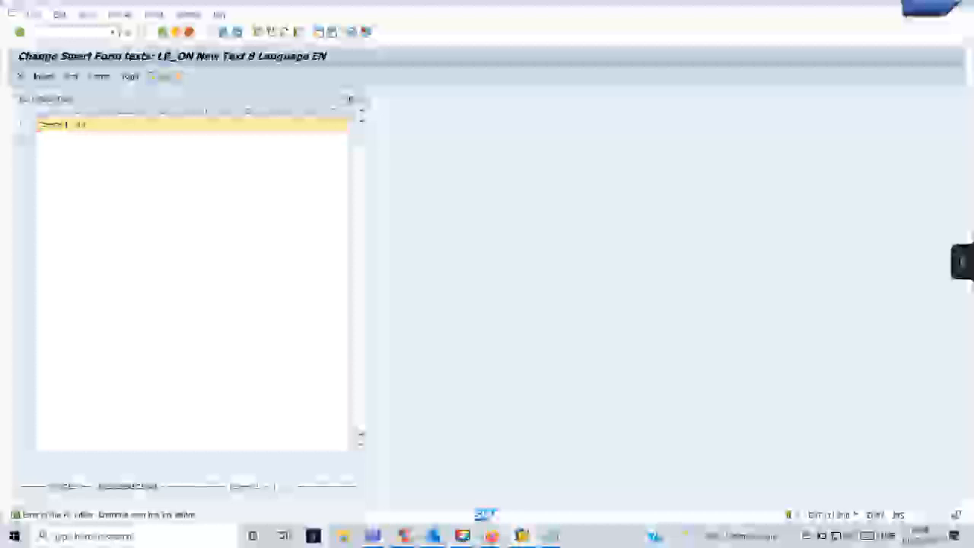
click(163, 32)
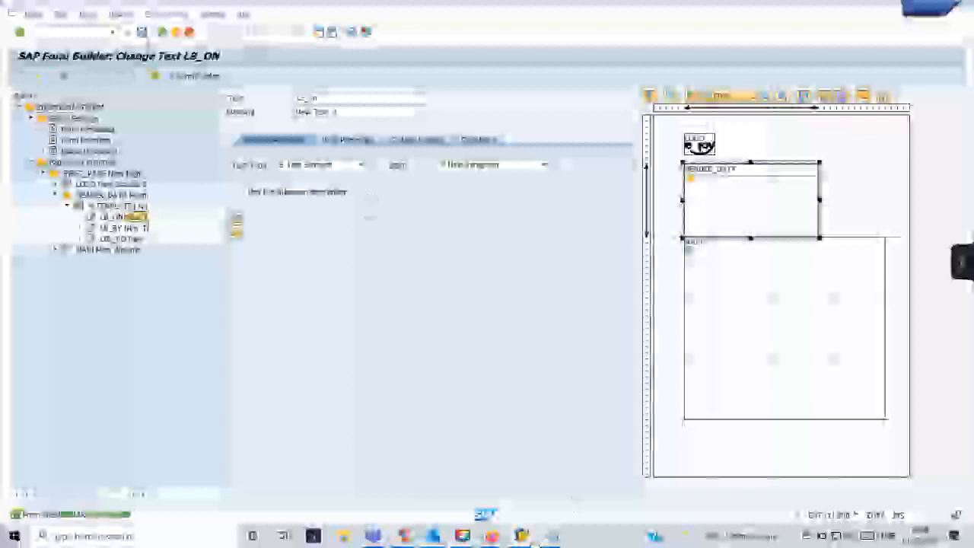
Bring the purchase order print preview forward and minimize it.
mouse_move(533, 538)
click(530, 502)
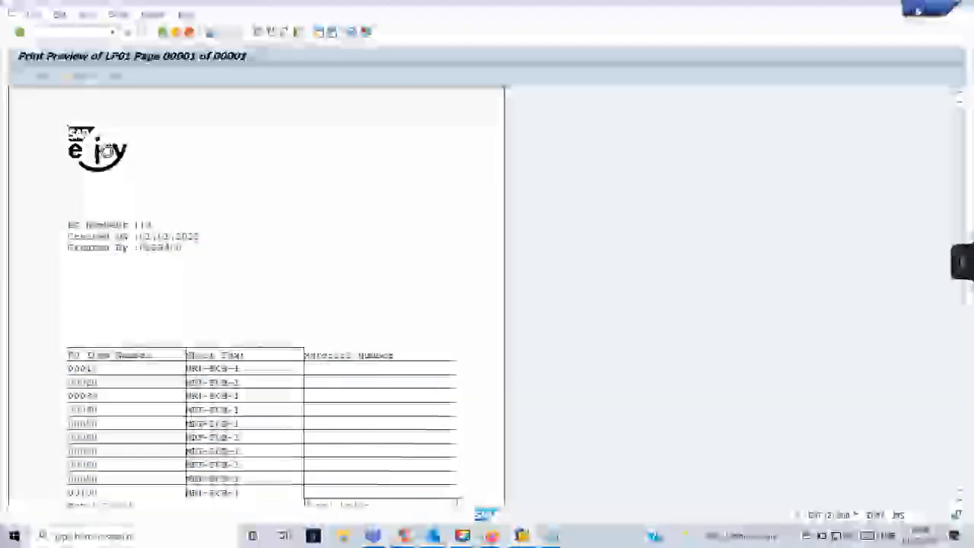
click(918, 9)
Check the template's cell grid, nudging the first row's column divider slightly left.
click(106, 205)
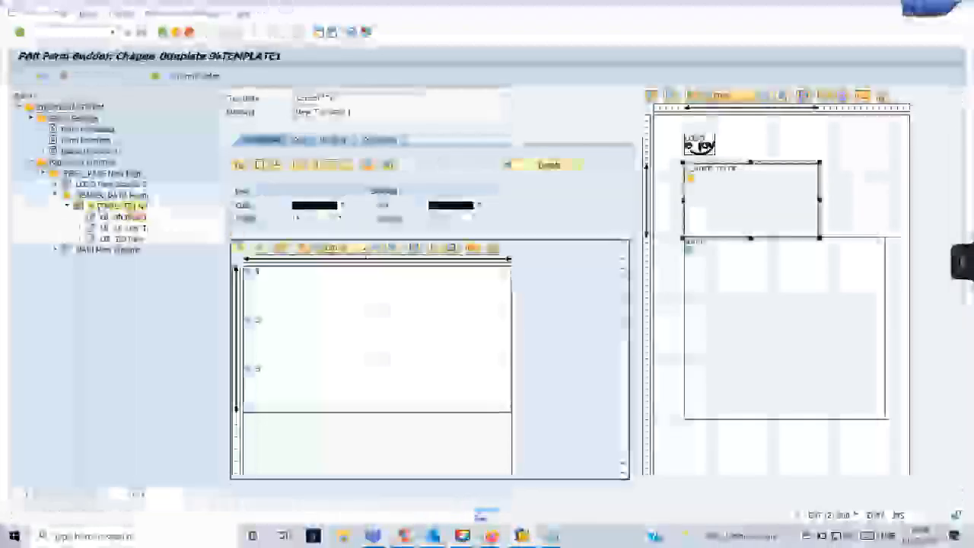
click(324, 292)
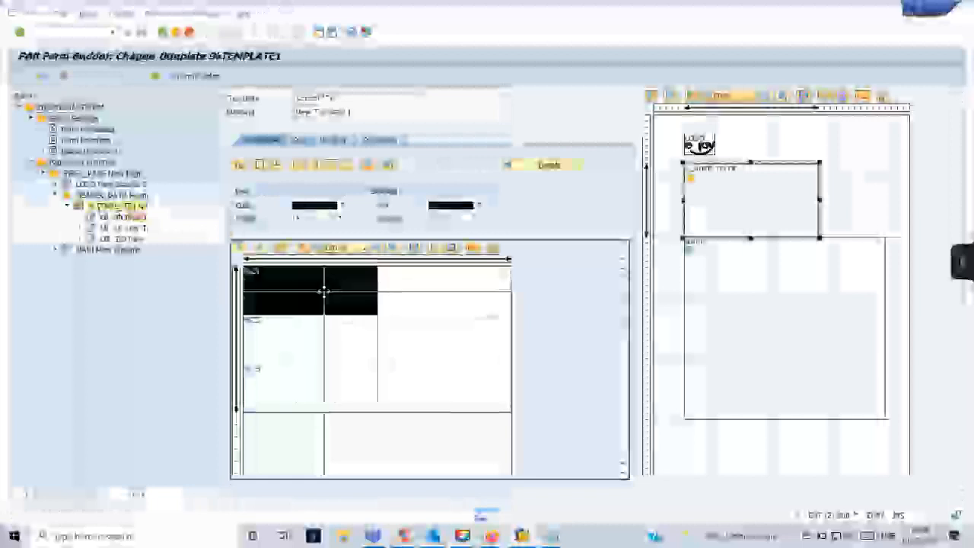
drag(324, 291, 321, 293)
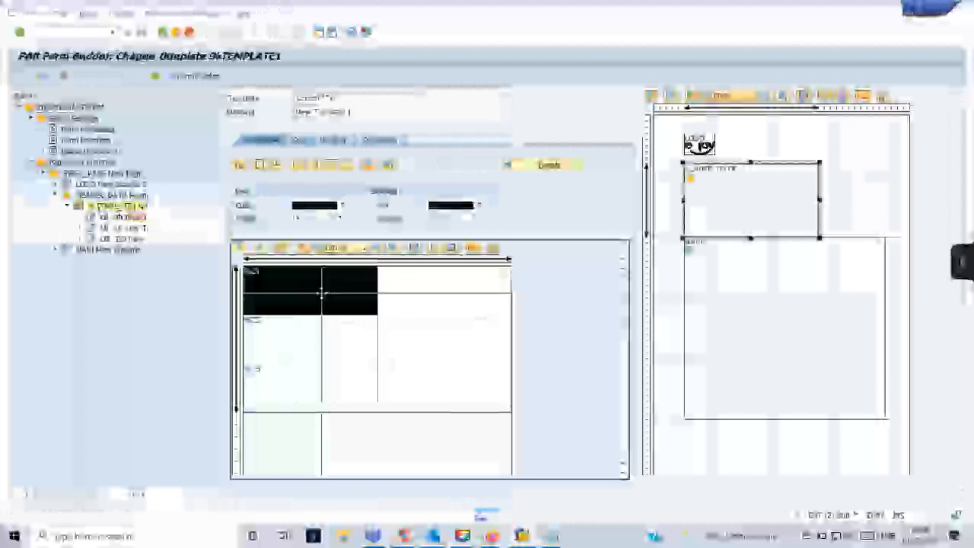
click(321, 356)
click(322, 398)
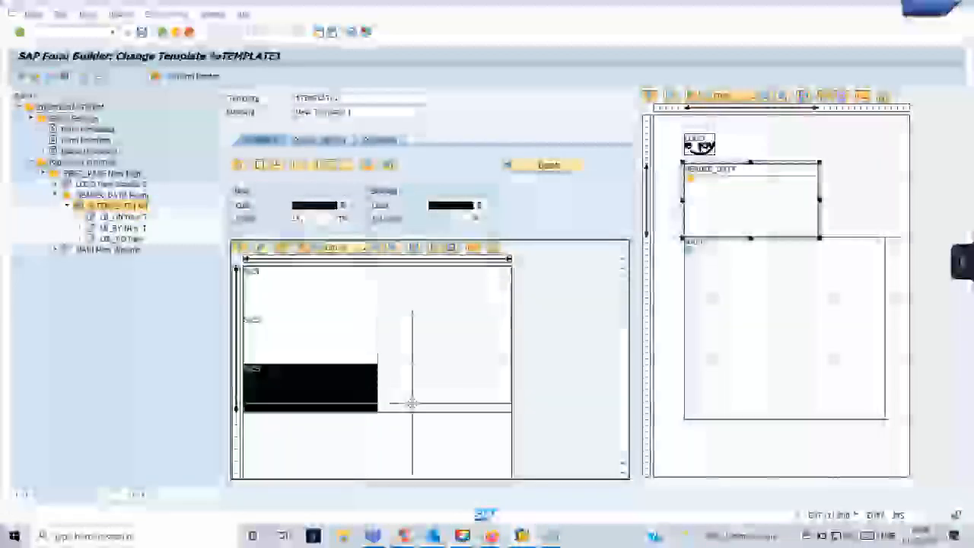
click(322, 303)
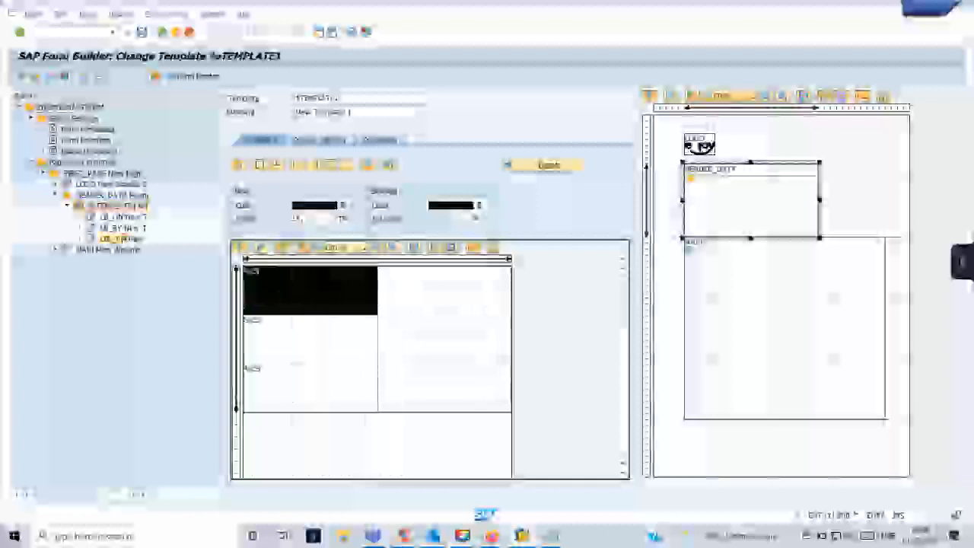
click(125, 239)
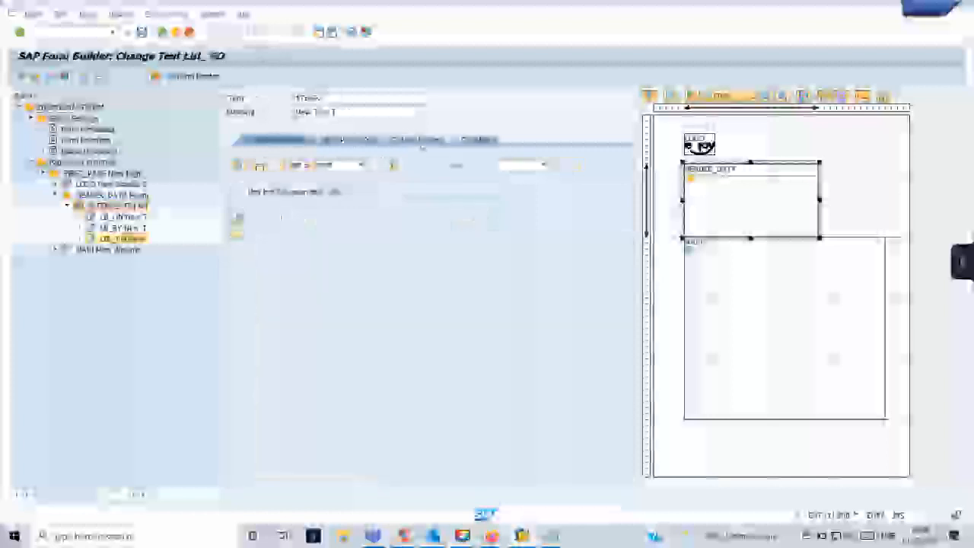
Review the label text nodes' output options and the HEADER_DATA window settings.
click(422, 143)
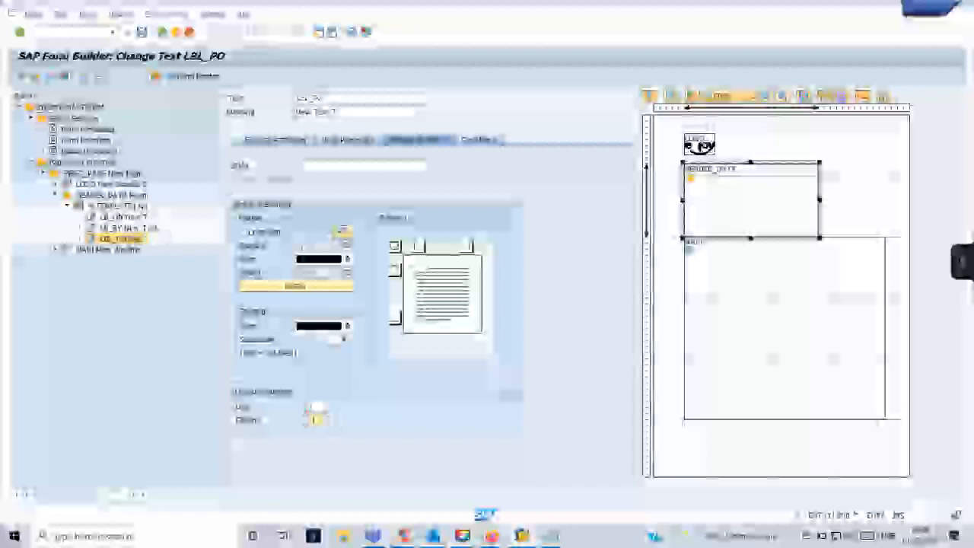
double_click(129, 229)
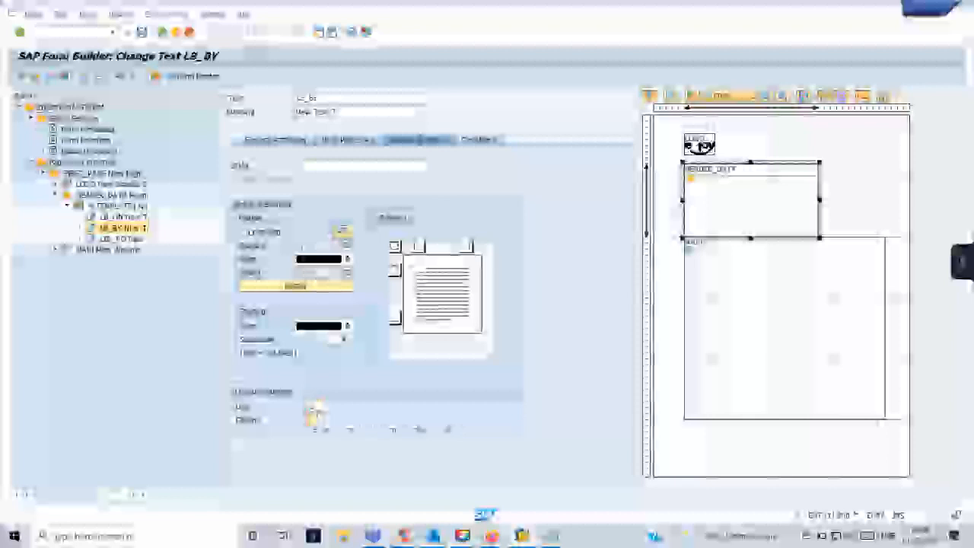
click(110, 216)
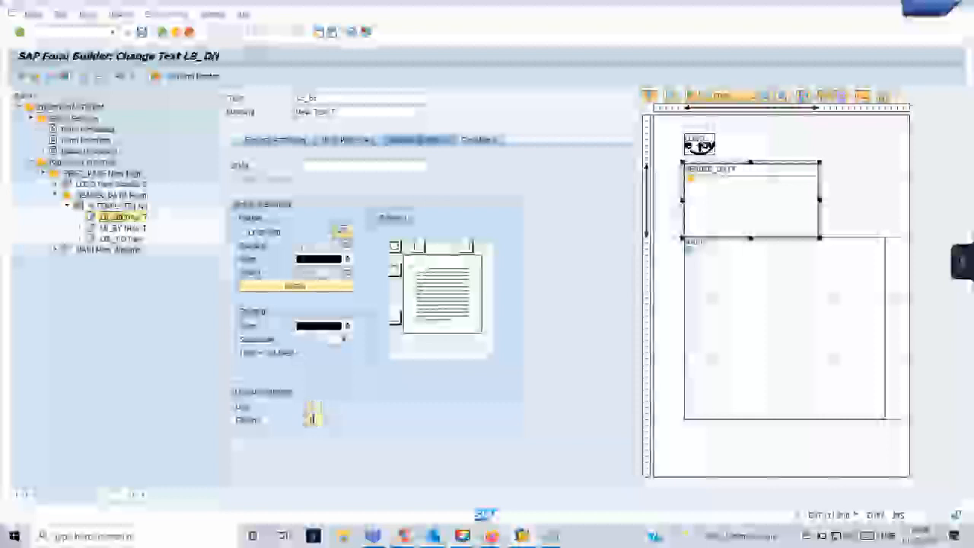
double_click(113, 196)
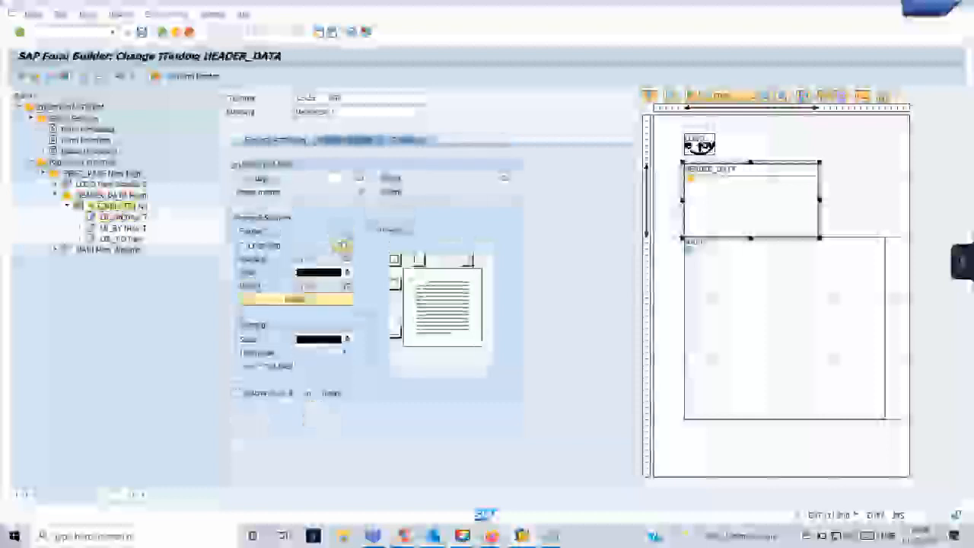
double_click(114, 207)
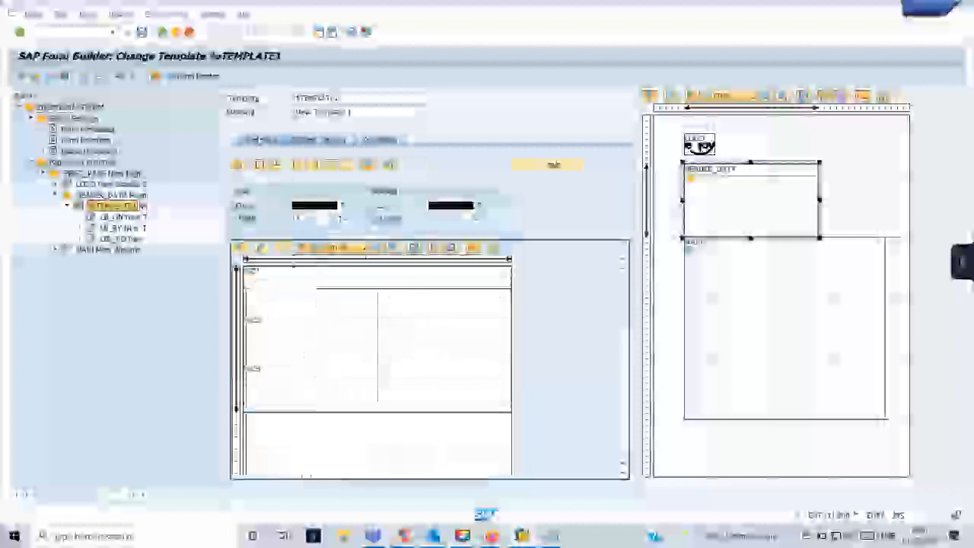
Save the Smart Form, then recheck the label node's output options and template layout.
click(143, 33)
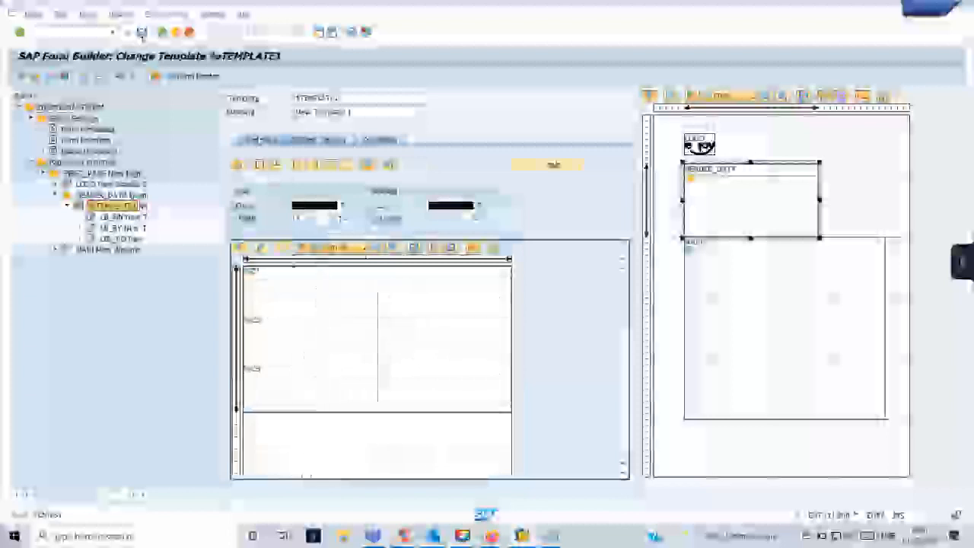
click(318, 301)
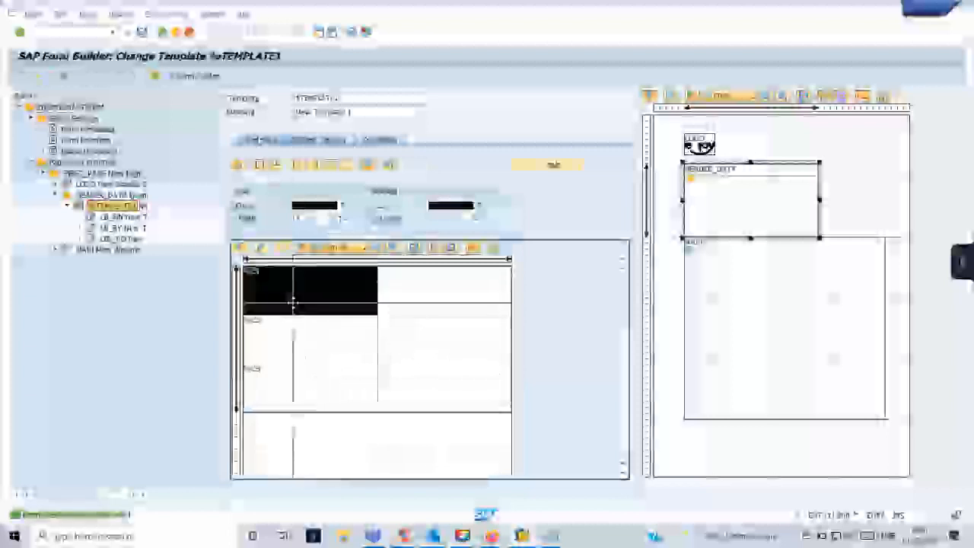
double_click(137, 239)
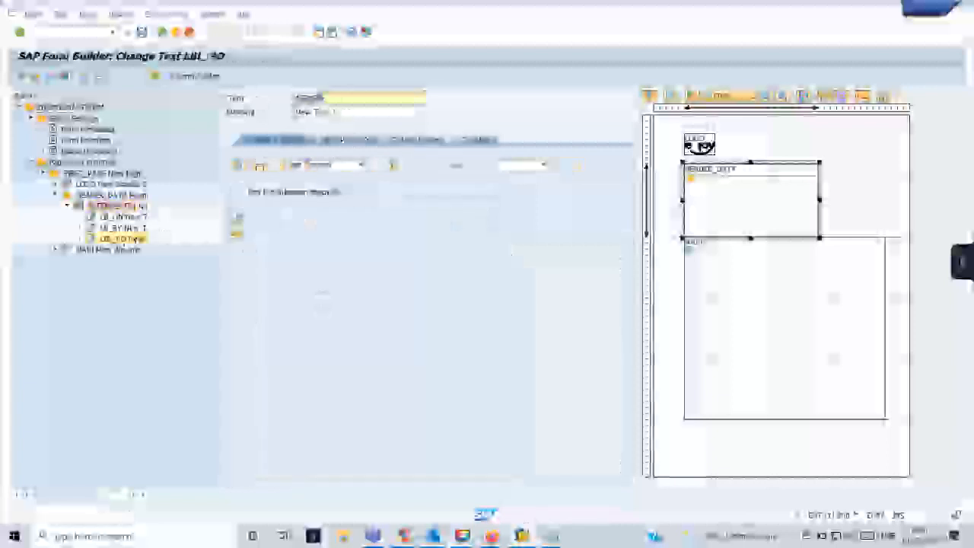
click(417, 140)
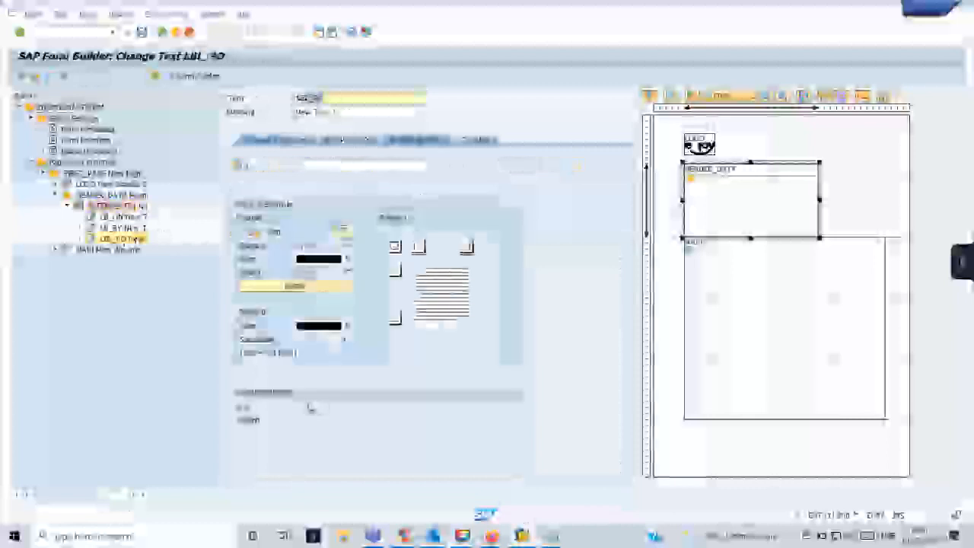
double_click(112, 196)
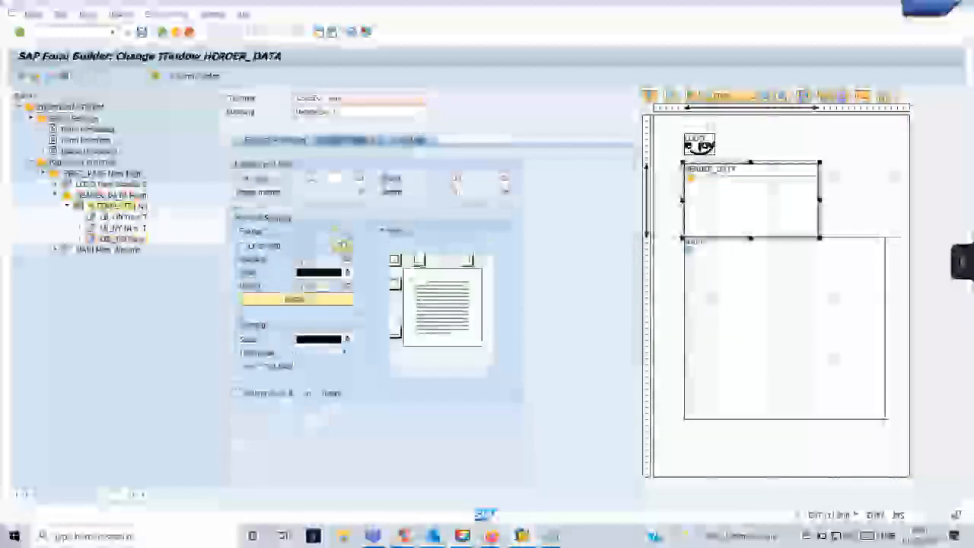
double_click(118, 206)
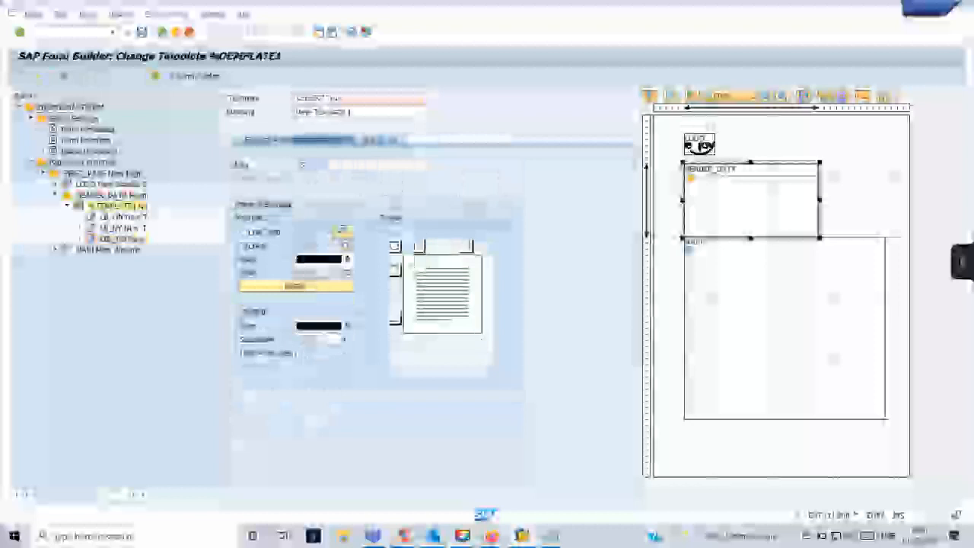
click(267, 140)
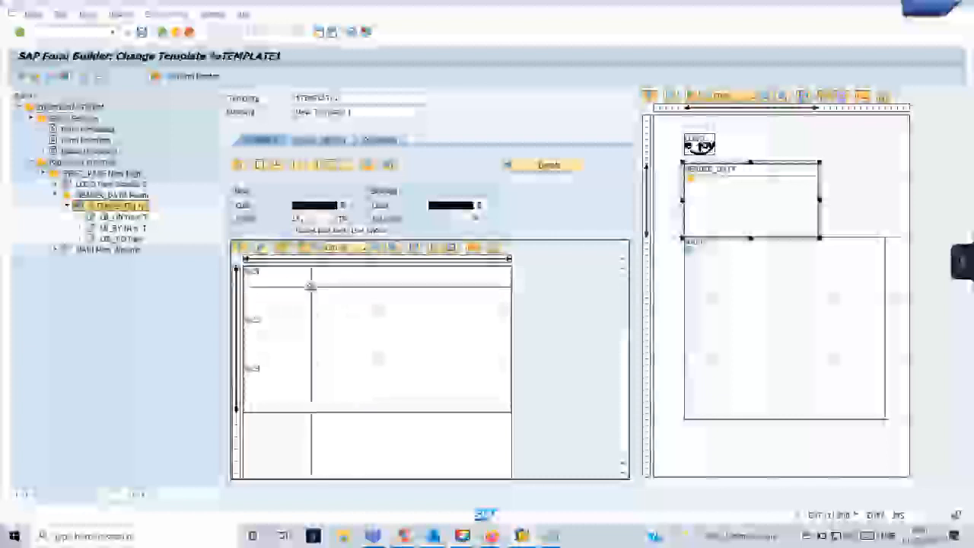
Move the %TEMPLATE1 right column line slightly left and select the cells in each row.
double_click(322, 292)
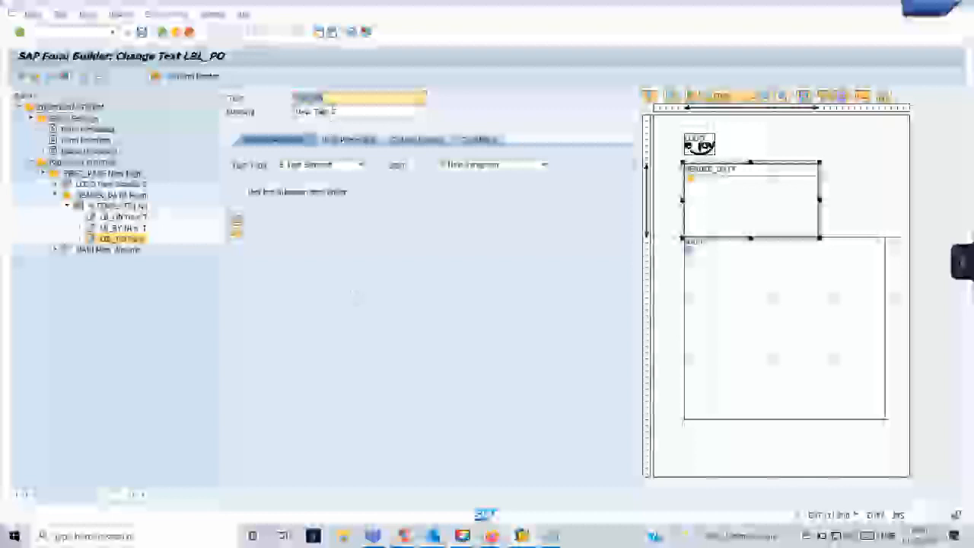
click(114, 206)
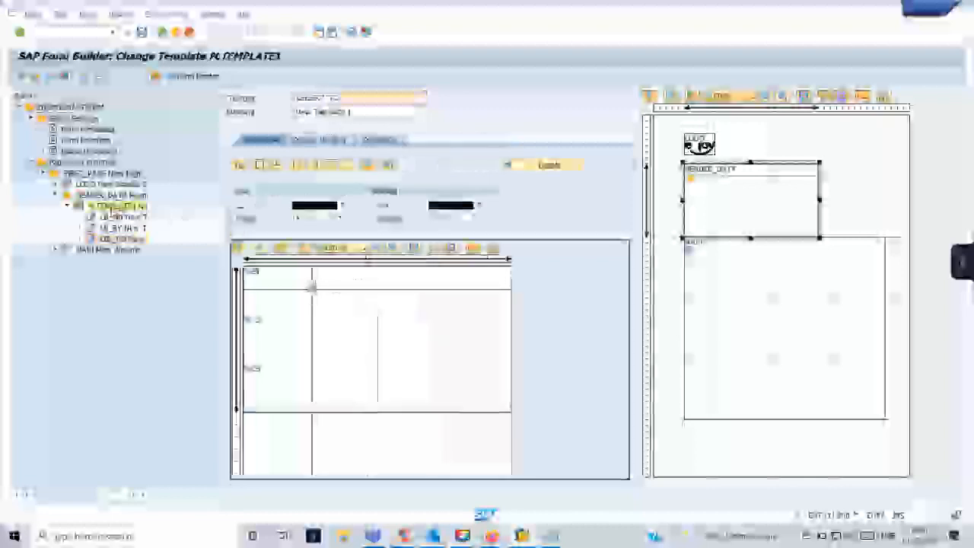
click(312, 288)
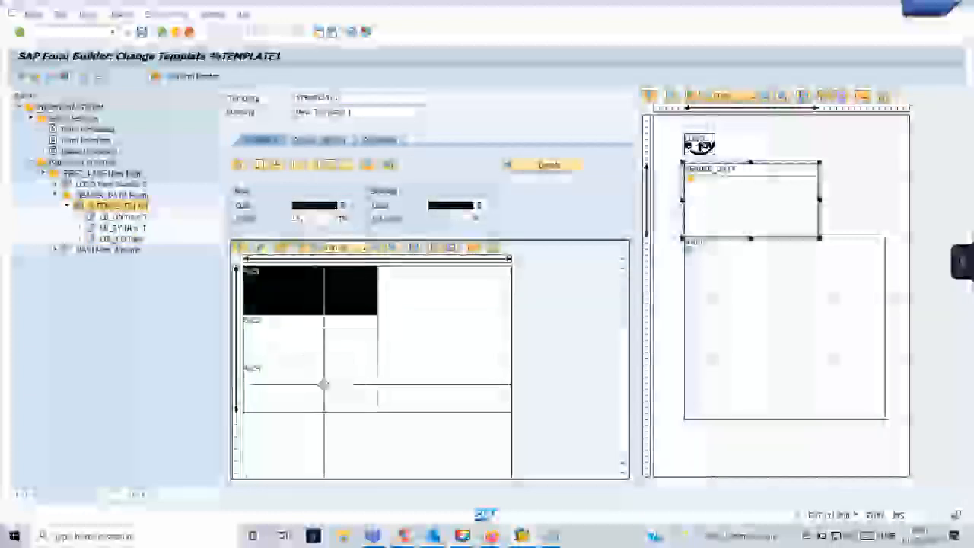
click(321, 390)
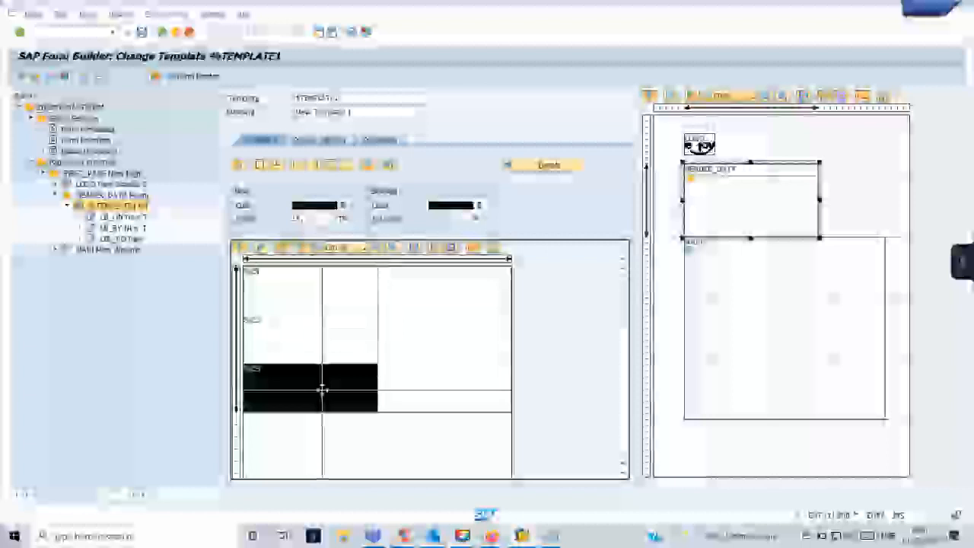
double_click(322, 390)
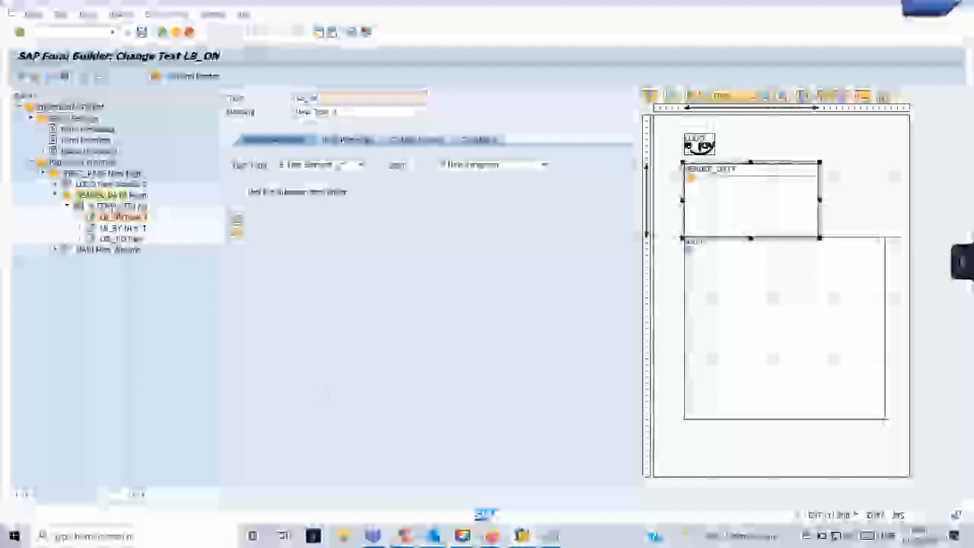
double_click(110, 196)
double_click(107, 206)
drag(433, 280, 427, 285)
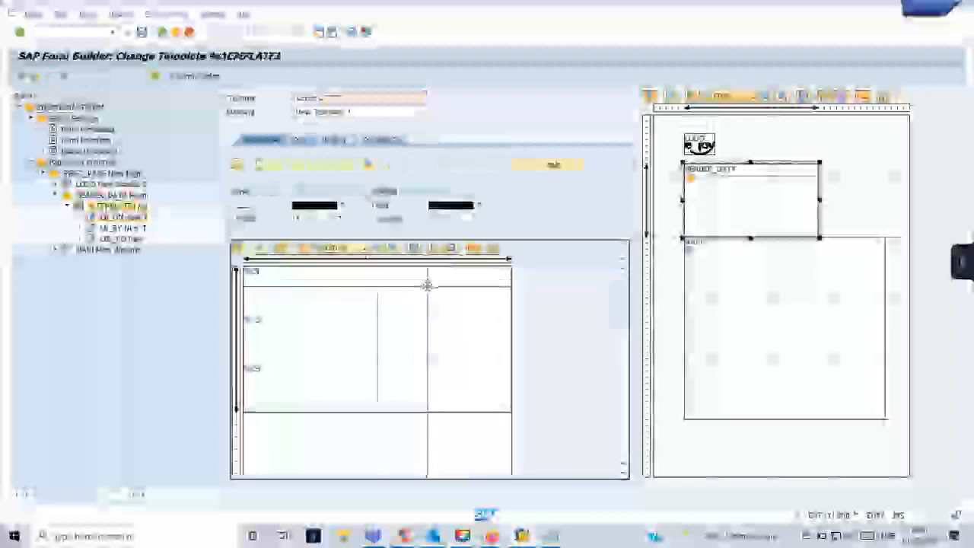
click(433, 292)
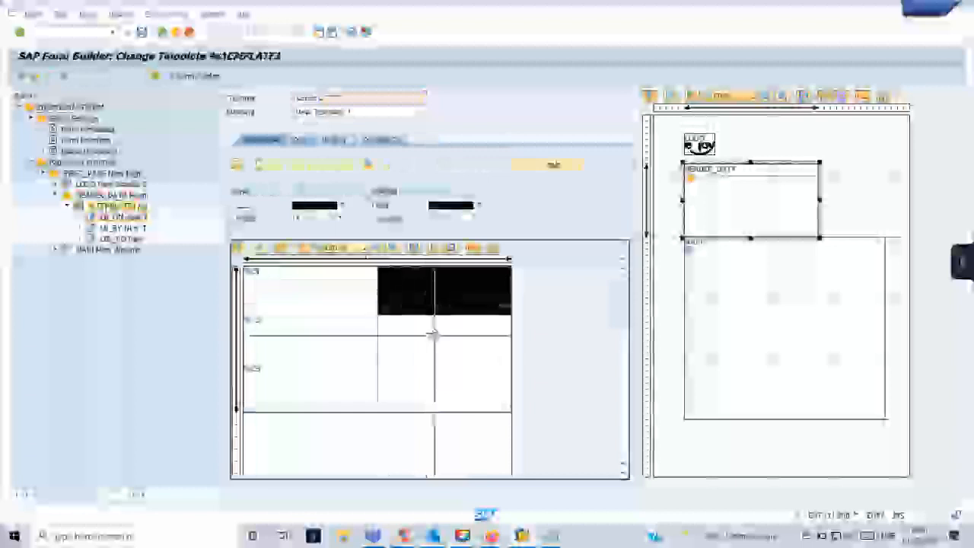
click(434, 342)
click(446, 385)
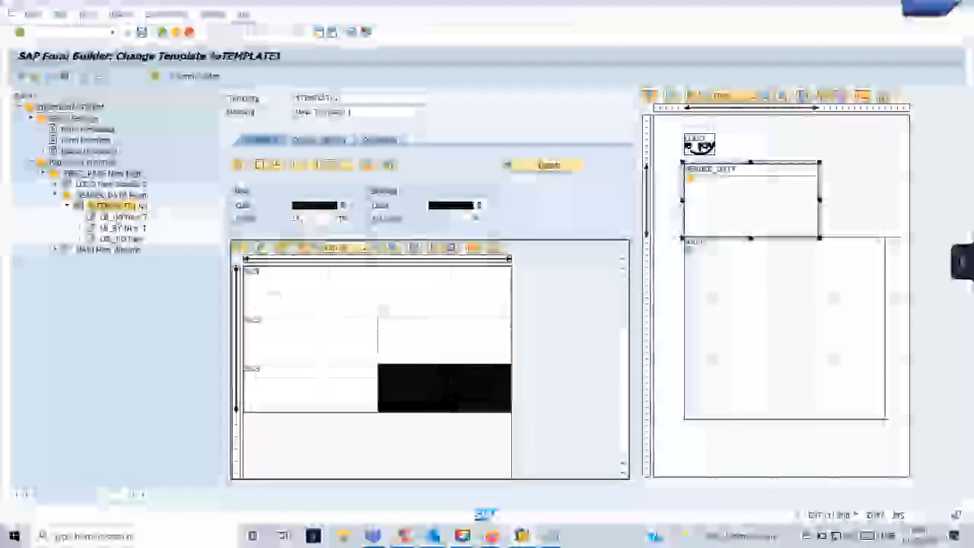
Create a text node under the template and start naming it lbl_.
right_click(120, 207)
mouse_move(147, 216)
click(220, 240)
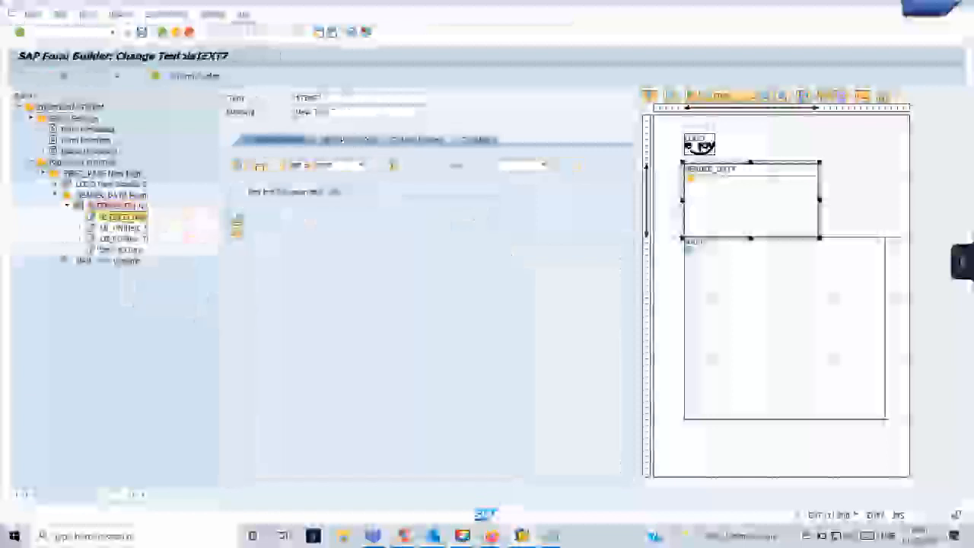
drag(330, 99, 285, 100)
text(lbl_)
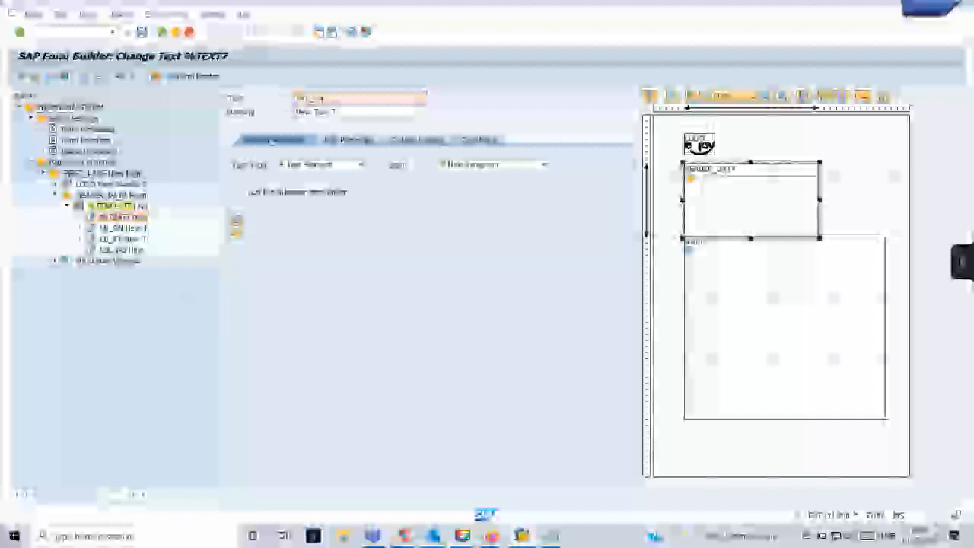
Add two more text nodes under the template.
right_click(119, 217)
mouse_move(152, 213)
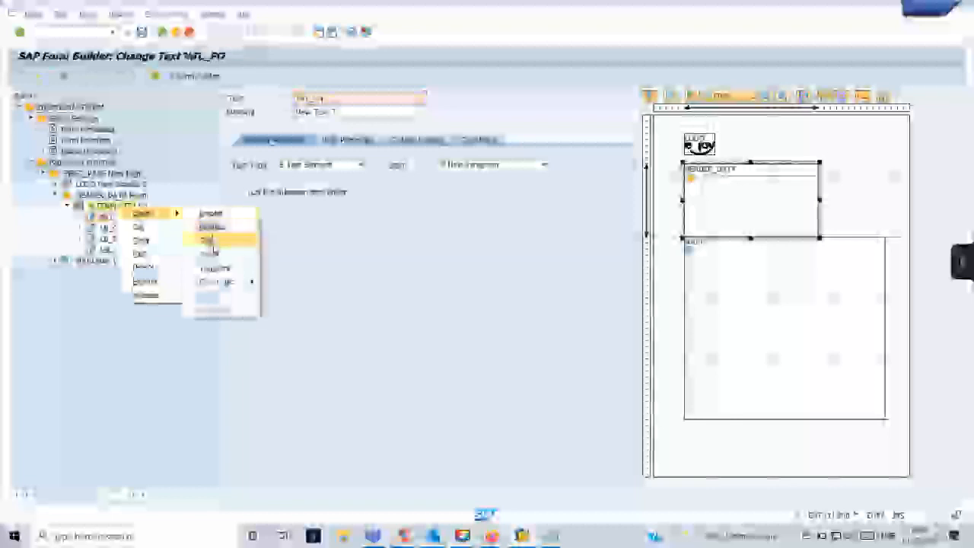
click(209, 240)
right_click(126, 208)
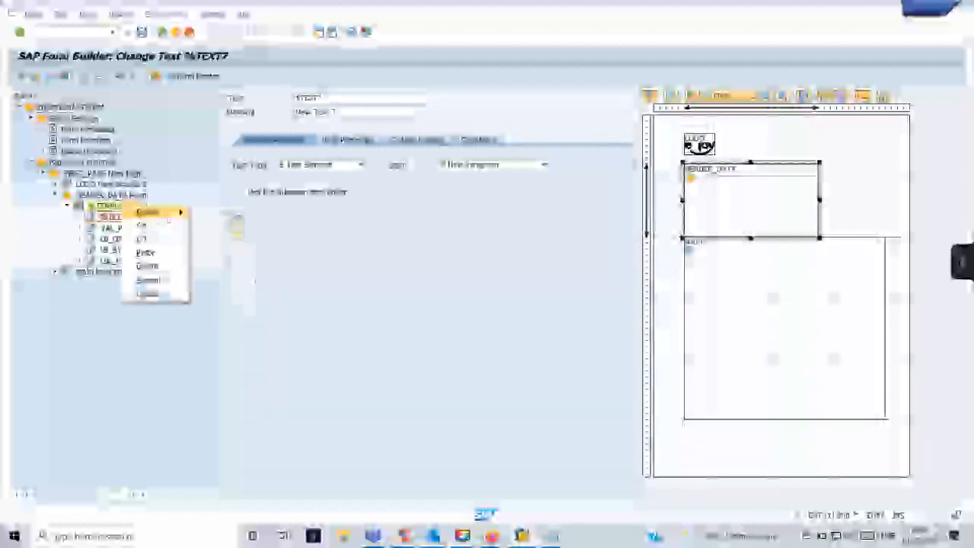
mouse_move(171, 213)
click(211, 236)
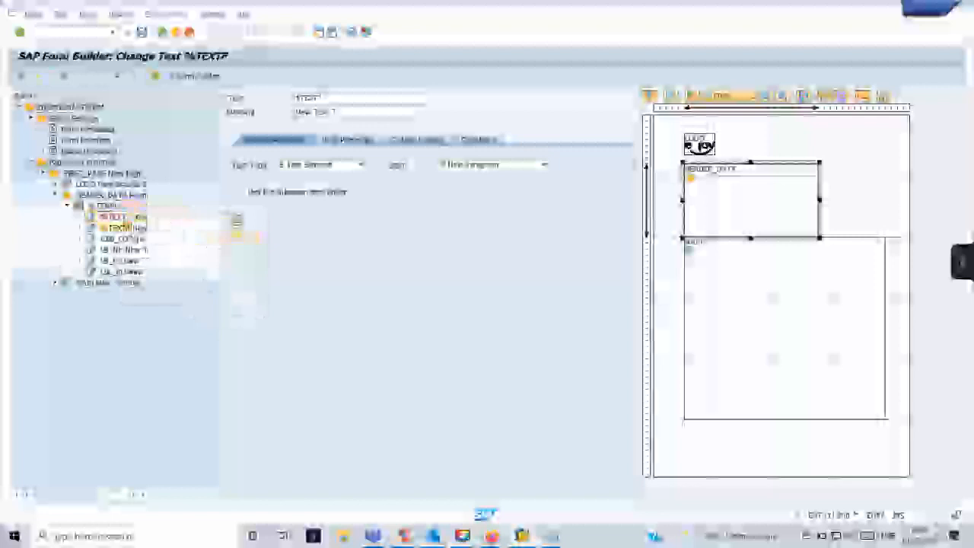
Rename the new text nodes to VAL_No and VAL_N, then open %TEMPLATE1.
drag(328, 99, 294, 98)
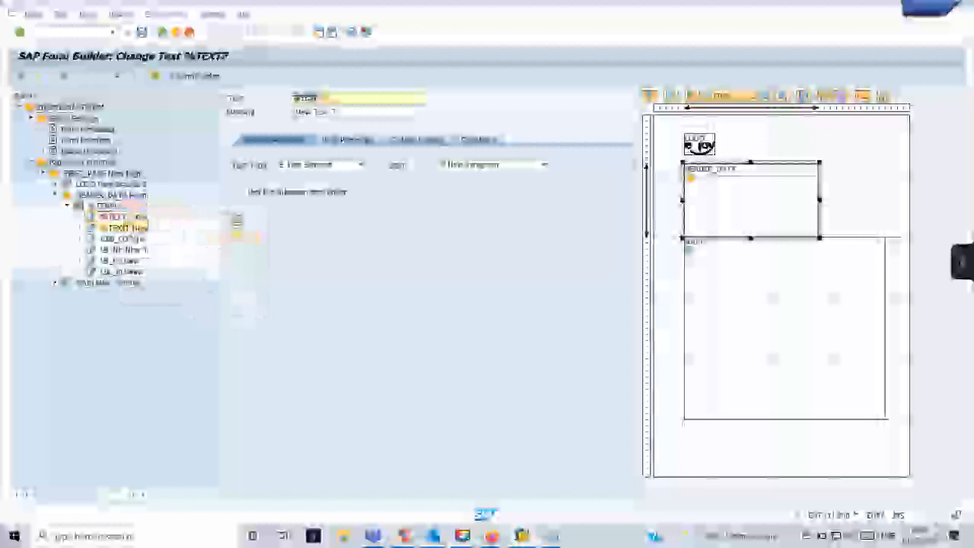
key(BackSpace)
text(VAL_No)
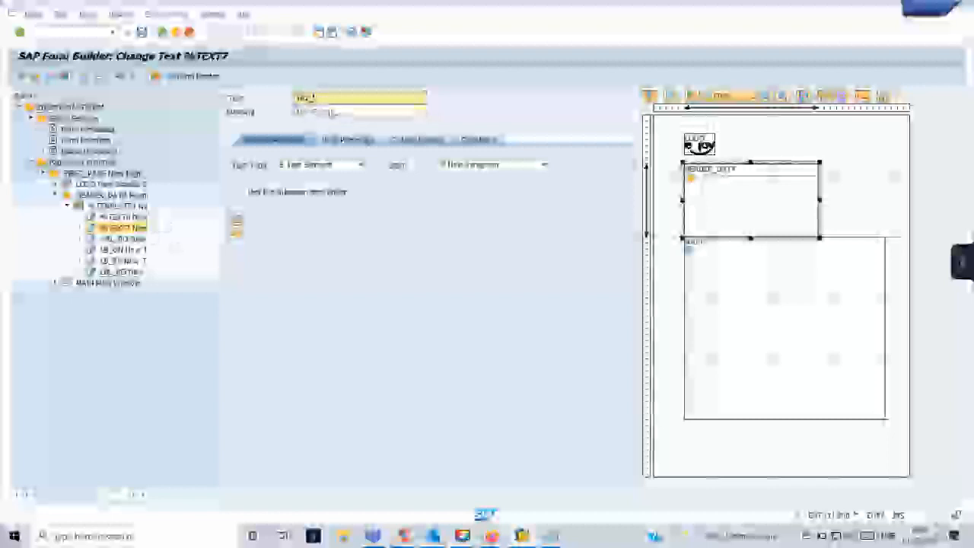
click(110, 217)
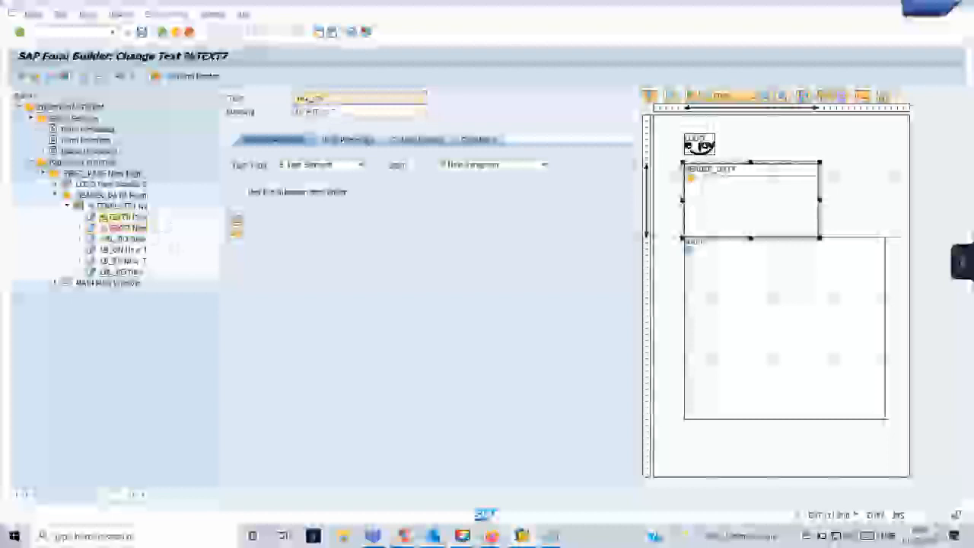
drag(333, 100, 267, 98)
text(VAL_)
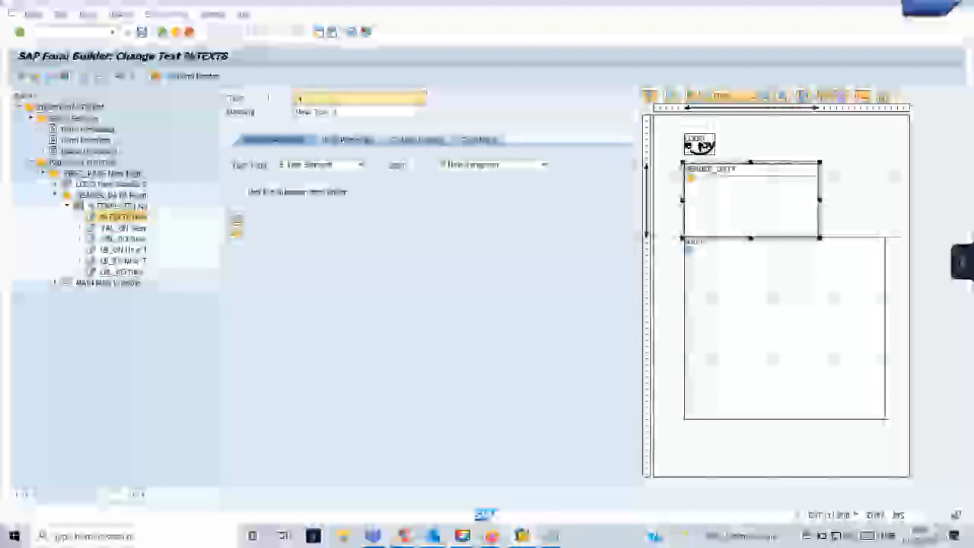
text(NO)
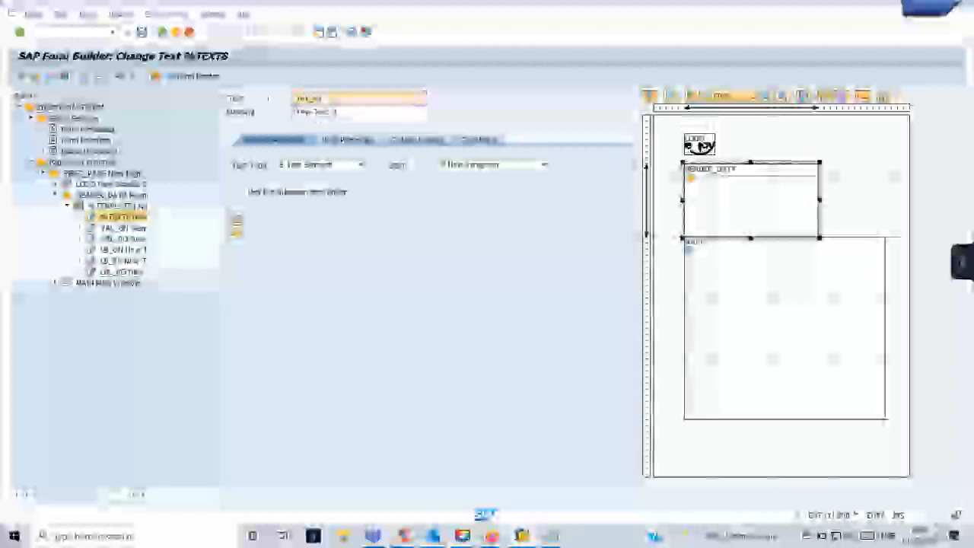
key(Return)
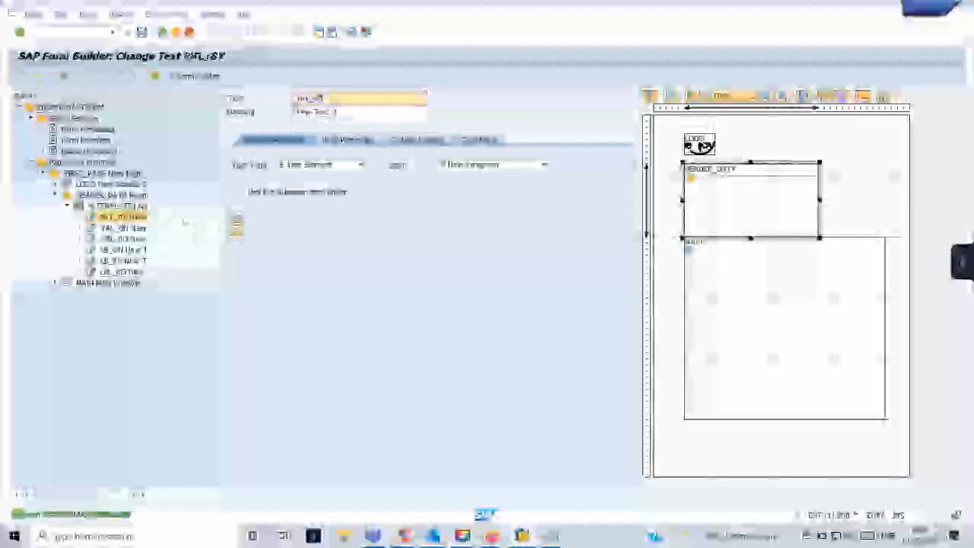
double_click(120, 206)
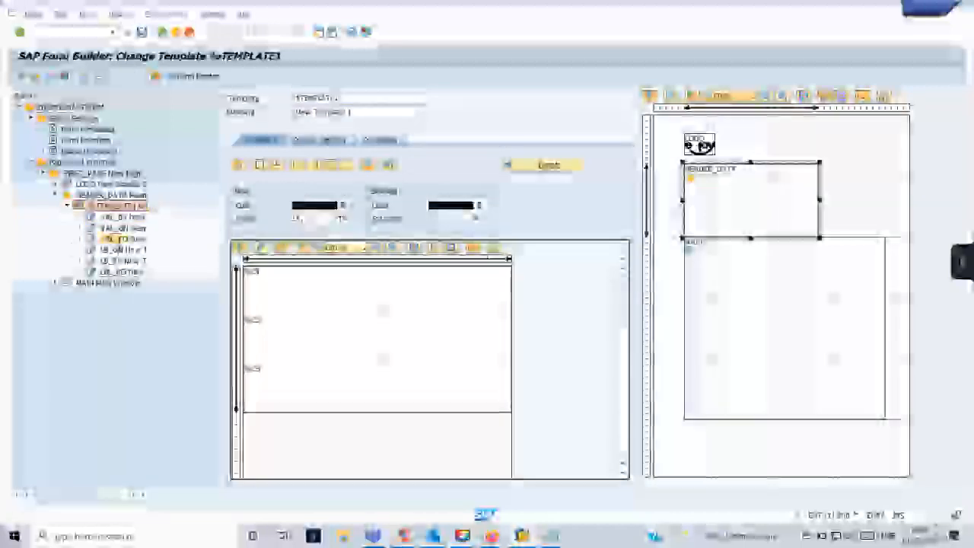
From Global Definitions, display the header type's dictionary structure with its three components.
click(121, 238)
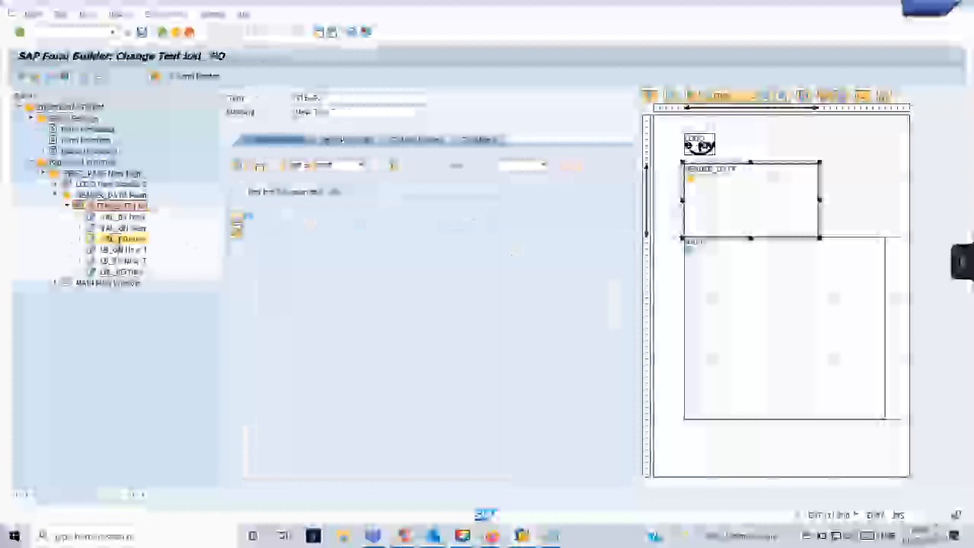
click(237, 217)
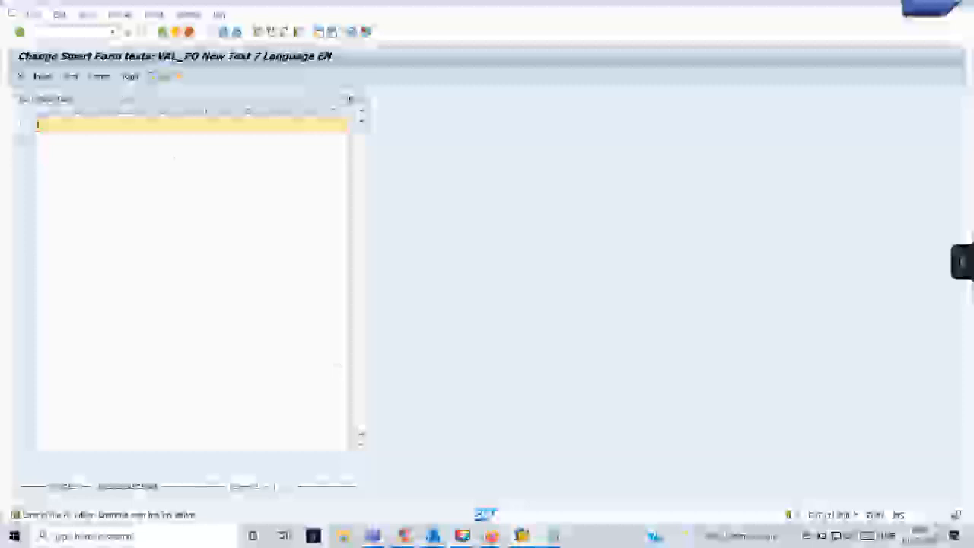
click(164, 32)
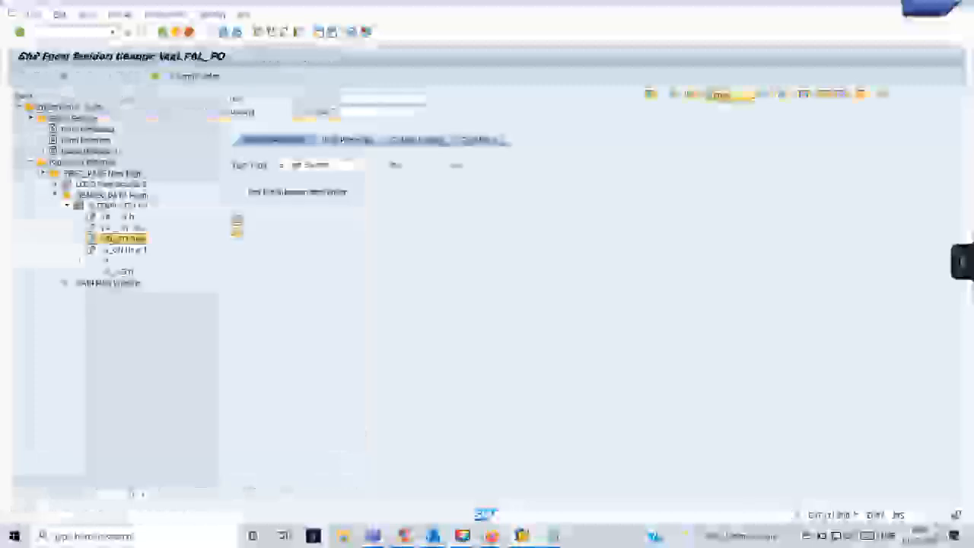
click(83, 150)
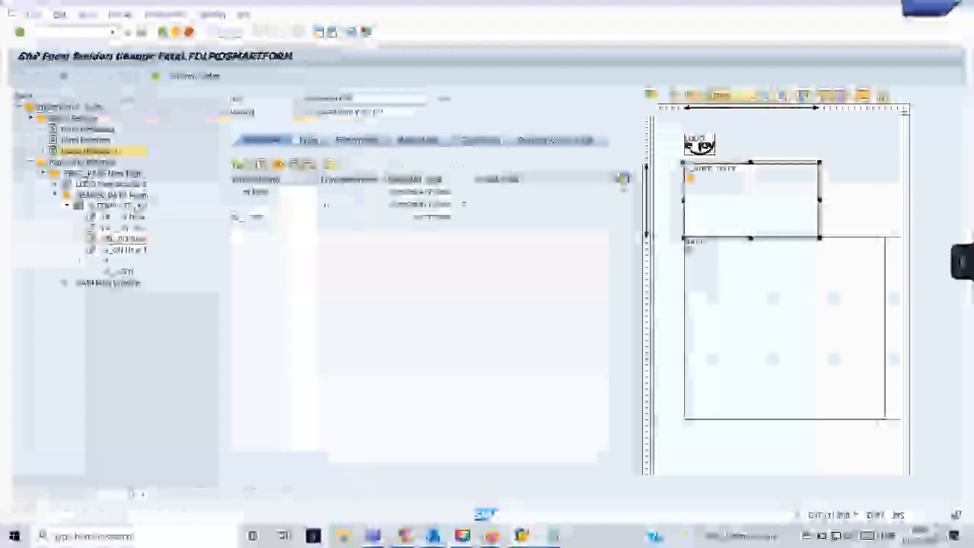
double_click(415, 192)
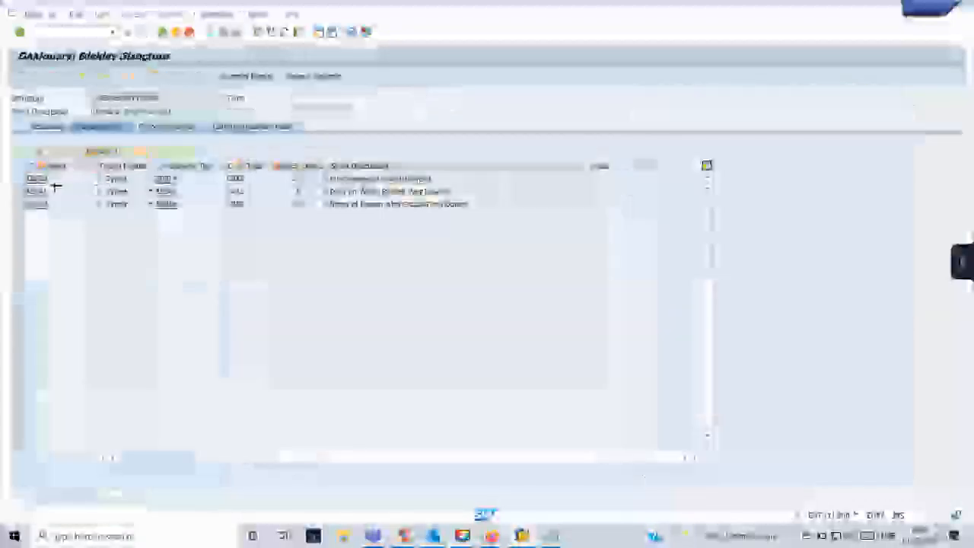
Copy the structure's EBELN, AEDAT and ERDAT component names into Notepad.
key(ctrl+y)
drag(40, 180, 43, 205)
key(ctrl+c)
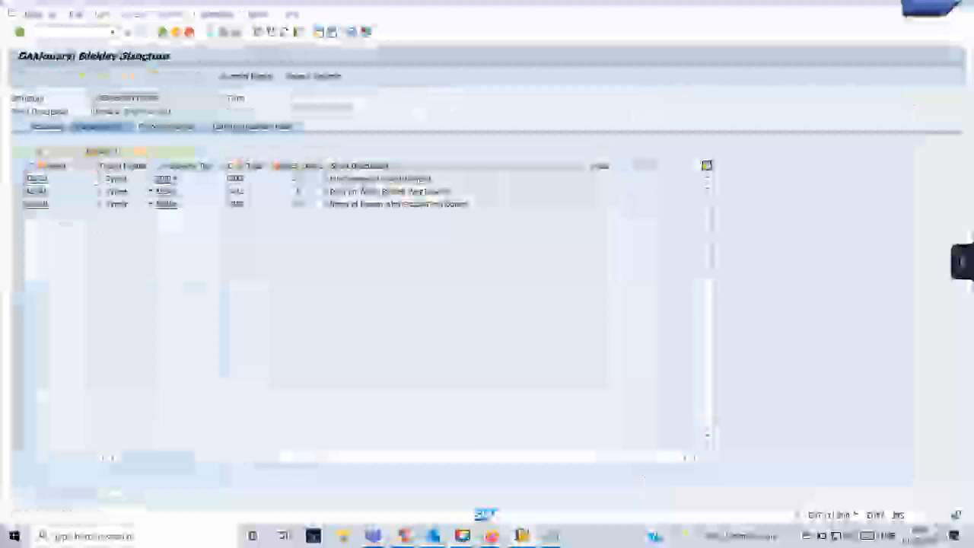
mouse_move(551, 535)
click(601, 446)
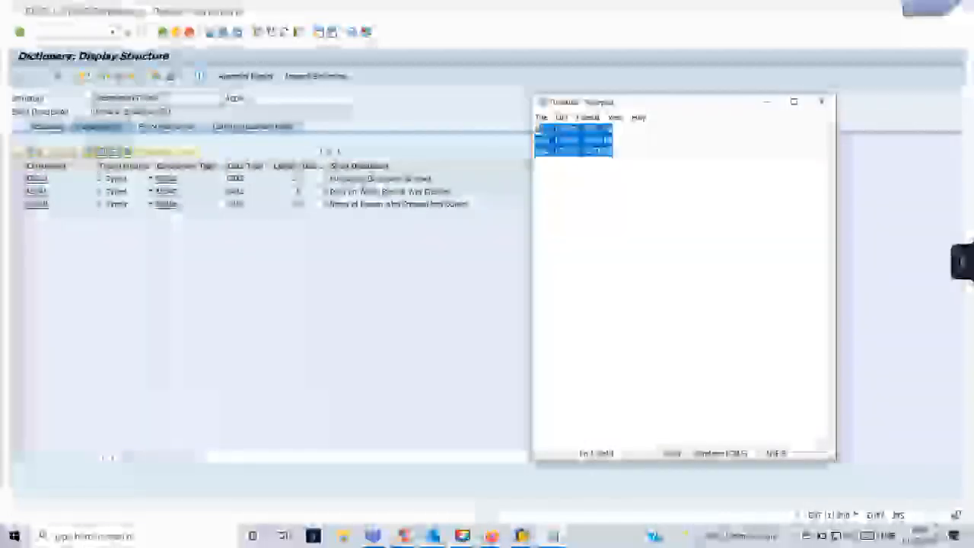
key(ctrl+v)
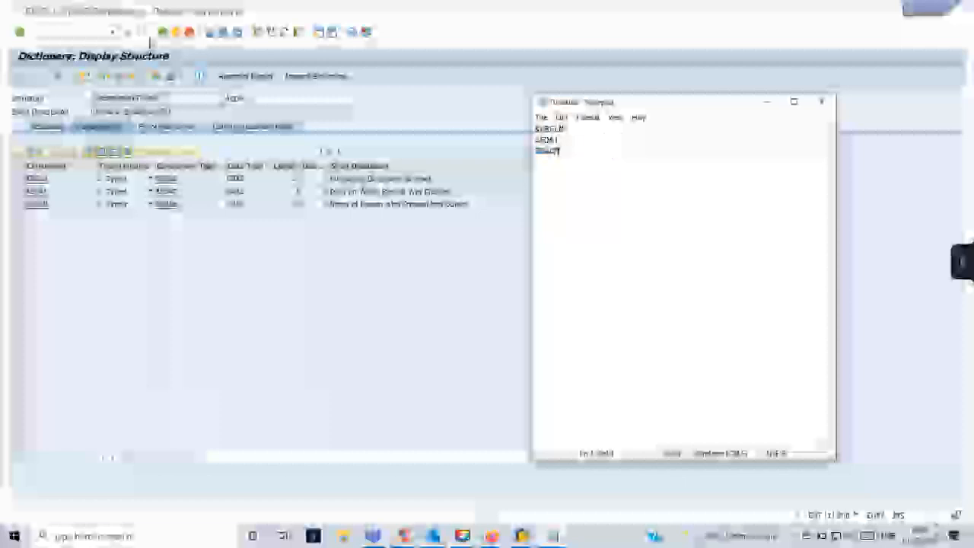
Copy GS_HEADER from the form's global data and prefix EBELN with GS_HEADER-.
click(150, 42)
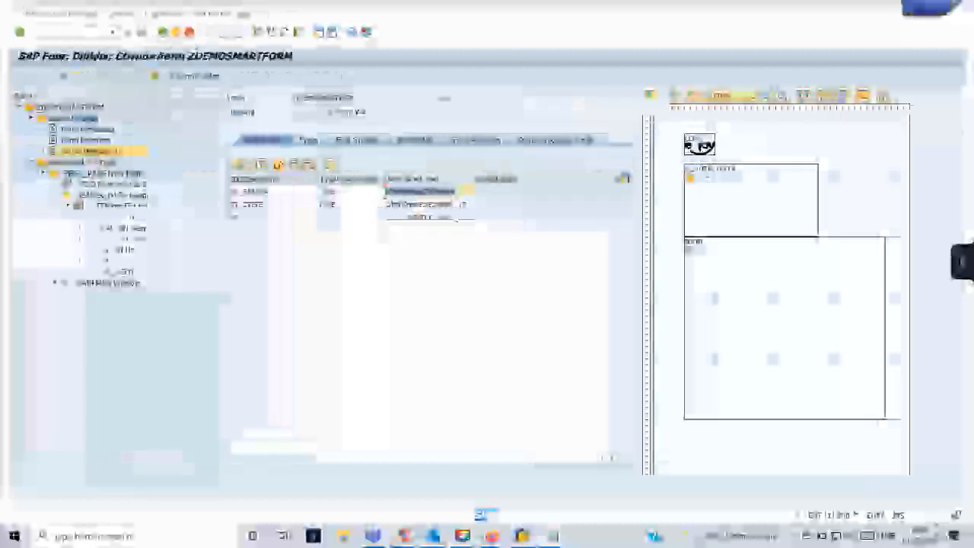
drag(292, 190, 240, 191)
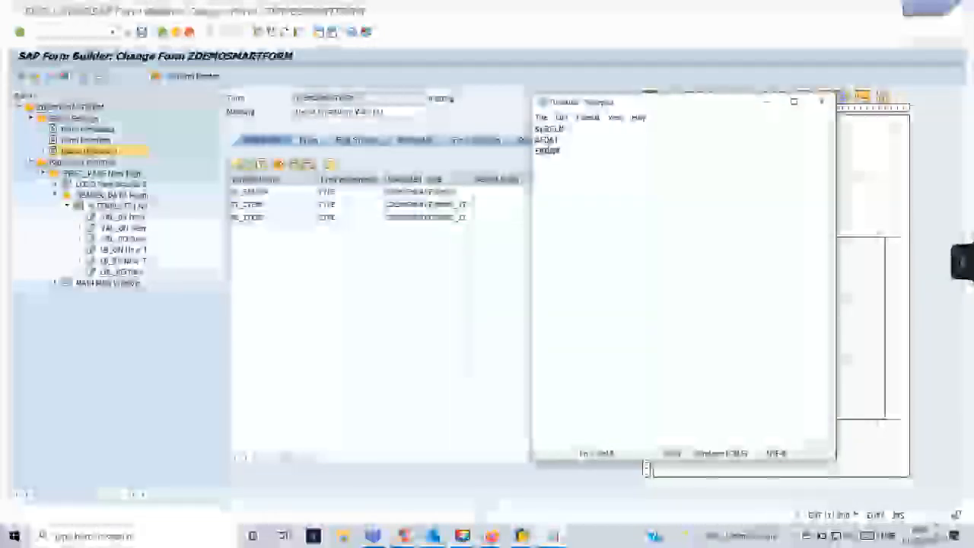
key(ctrl+v)
text(-)
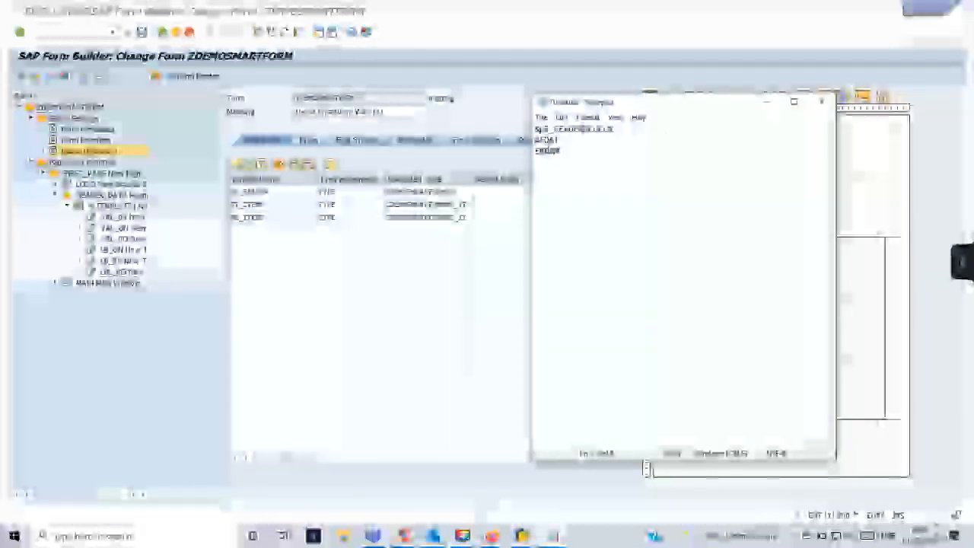
Add the GS_HEADER- prefix to AEDAT and ERDAT, then return to the Smart Form.
drag(583, 128, 540, 130)
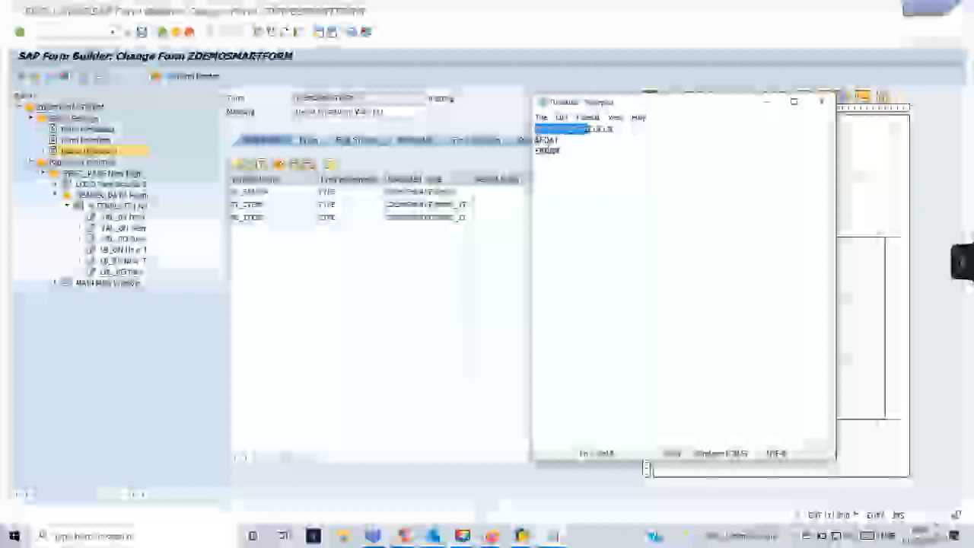
key(ctrl+c)
key(Down)
key(ctrl+v)
key(Down)
key(Home)
key(ctrl+v)
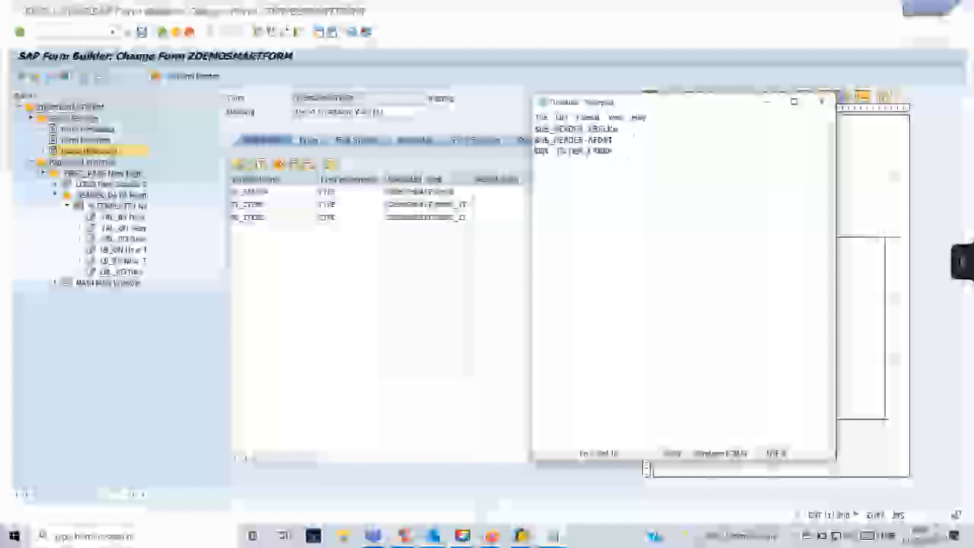
text(,)
click(646, 468)
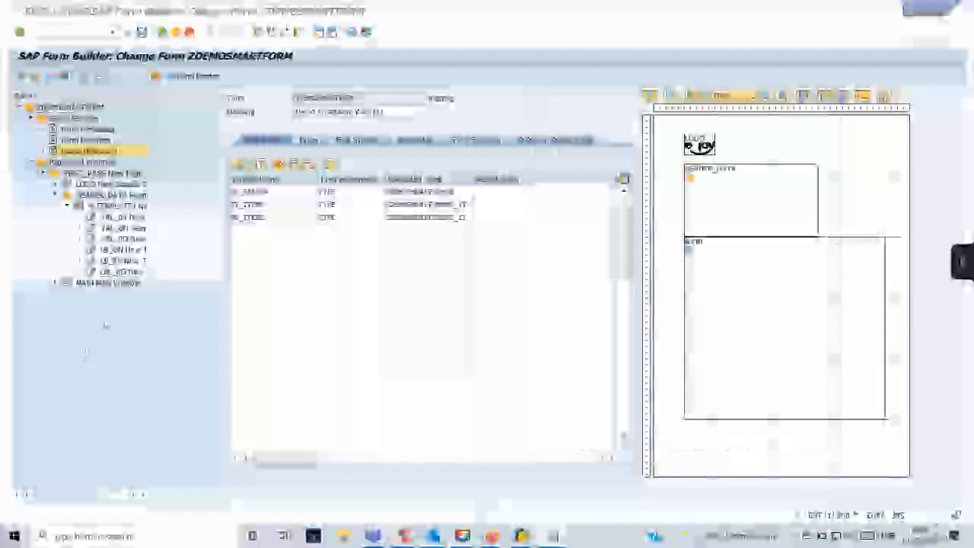
Cut the first field reference from Notepad and paste it into a template text node.
click(122, 238)
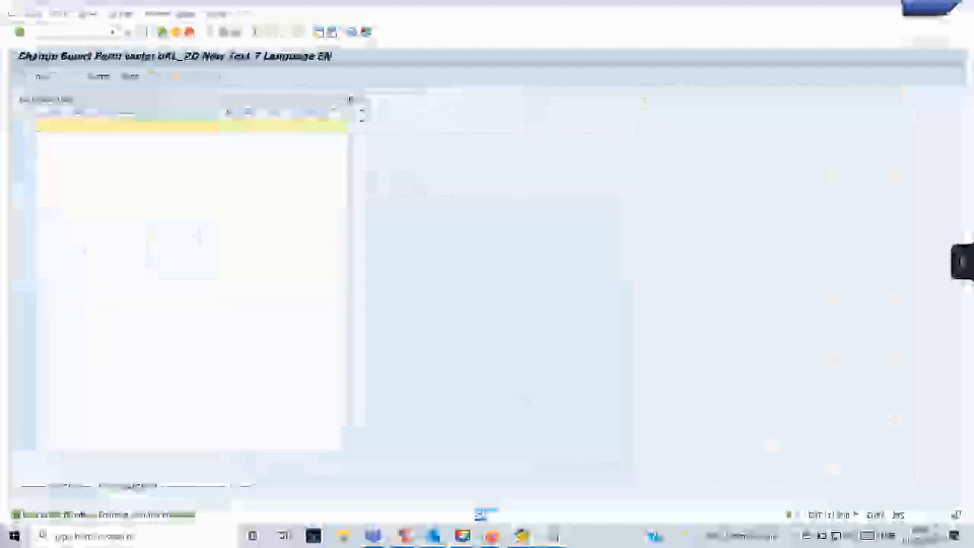
mouse_move(553, 536)
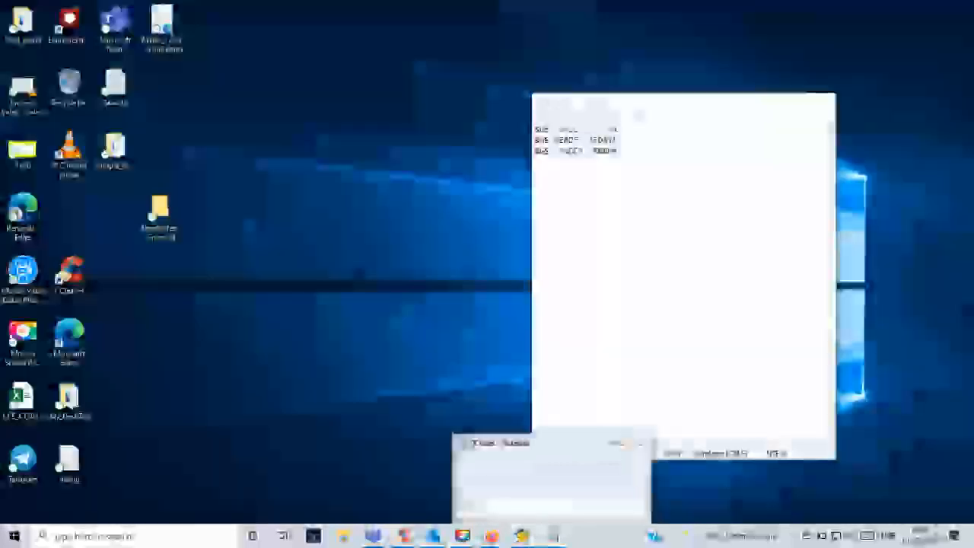
click(553, 487)
drag(631, 128, 536, 131)
key(ctrl+x)
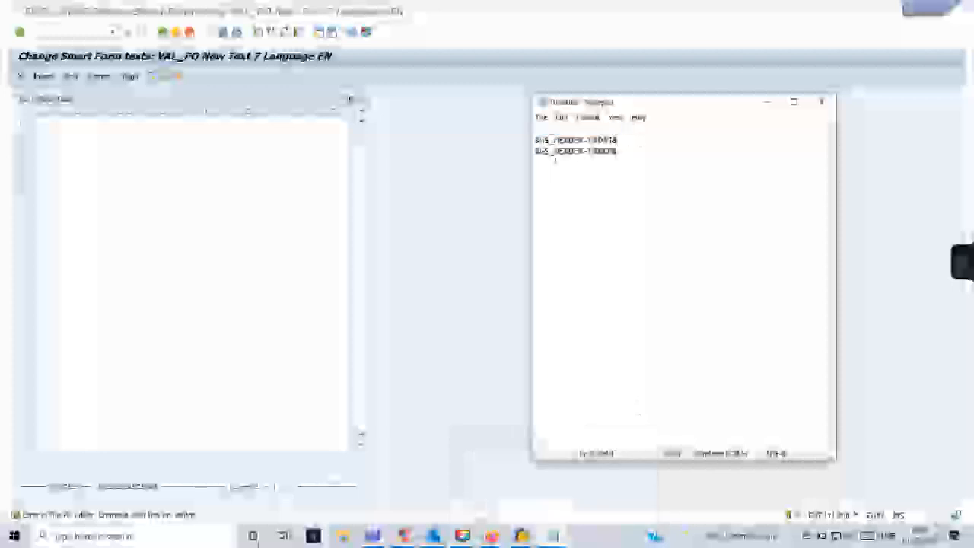
click(124, 118)
key(ctrl+v)
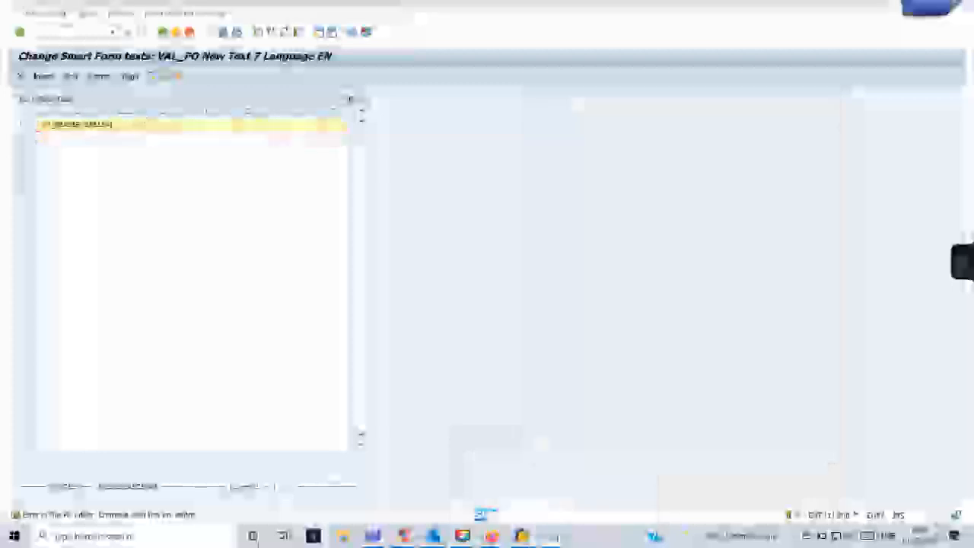
click(162, 31)
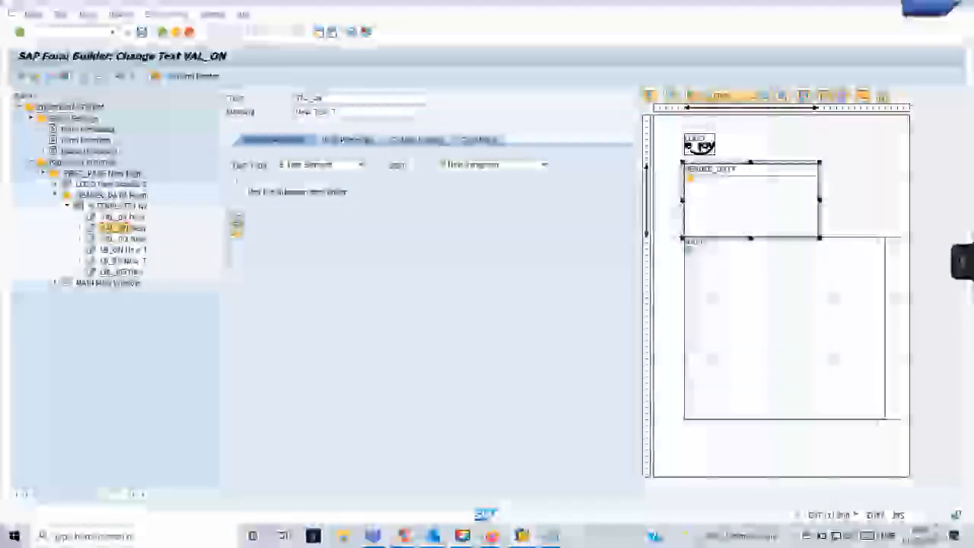
Paste the next notes line into the VAL_ON text node.
mouse_move(552, 535)
click(617, 491)
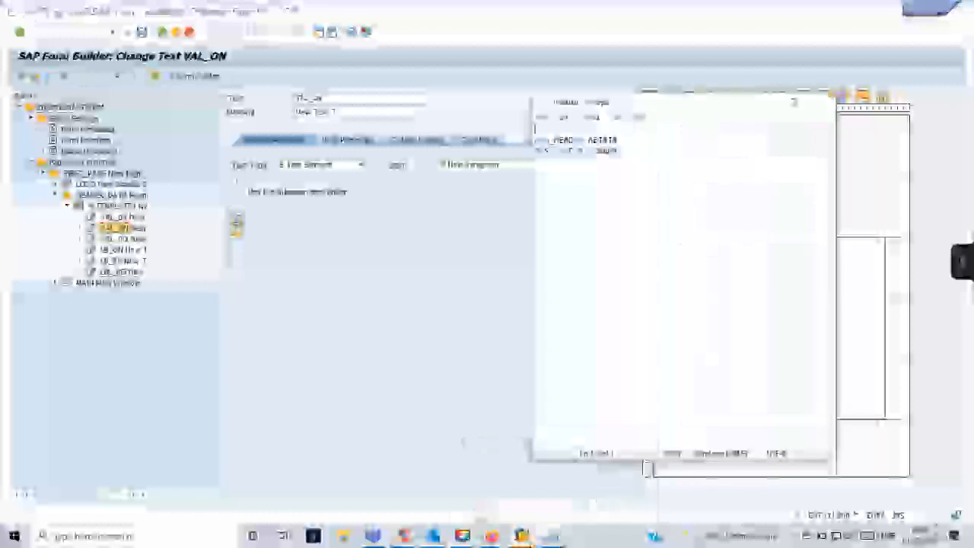
drag(619, 140, 534, 140)
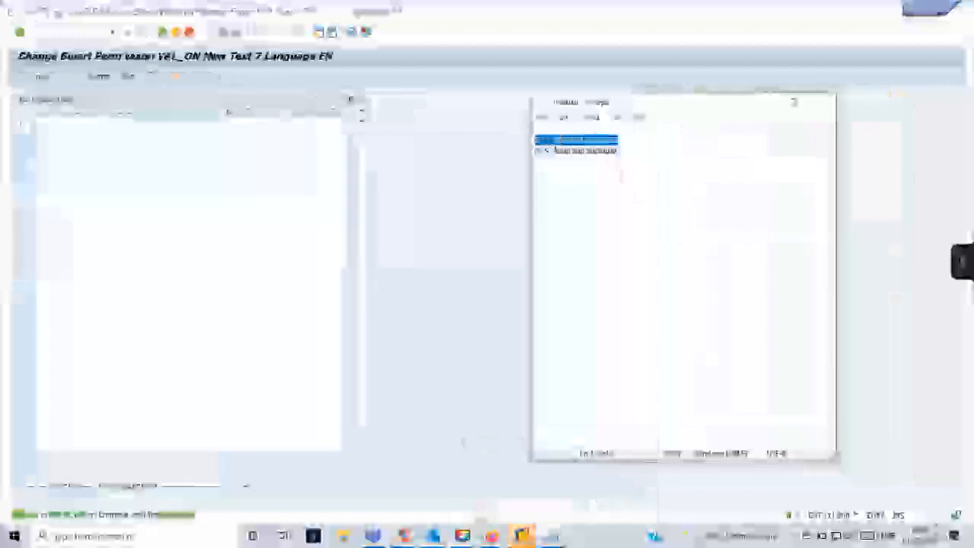
key(ctrl+x)
click(59, 131)
key(ctrl+v)
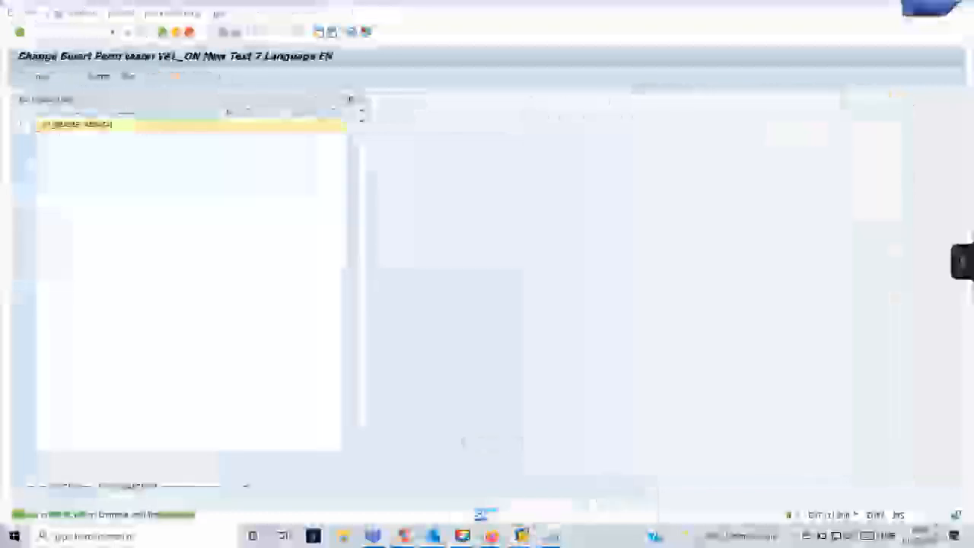
click(162, 32)
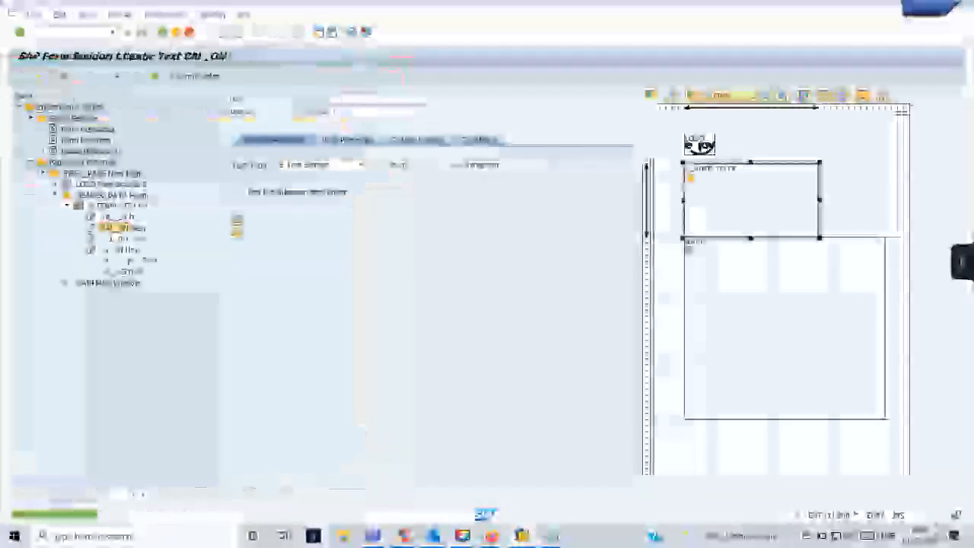
click(116, 218)
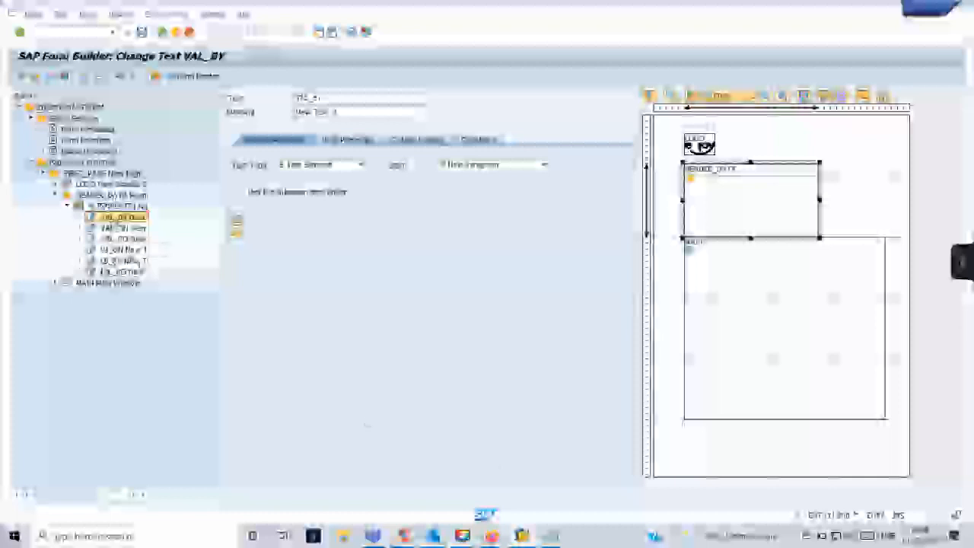
Cut the remaining notes text and open the VAL_BY text for editing.
mouse_move(554, 536)
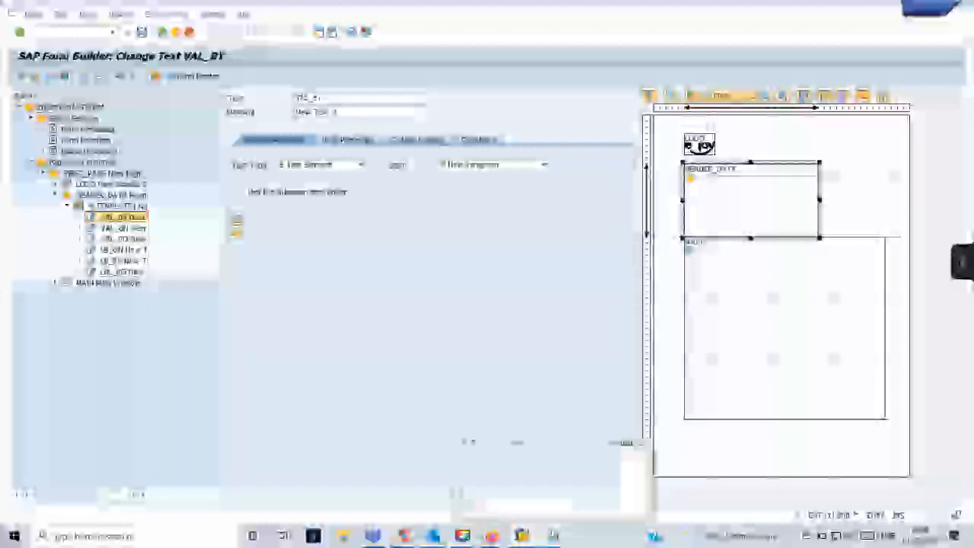
click(622, 496)
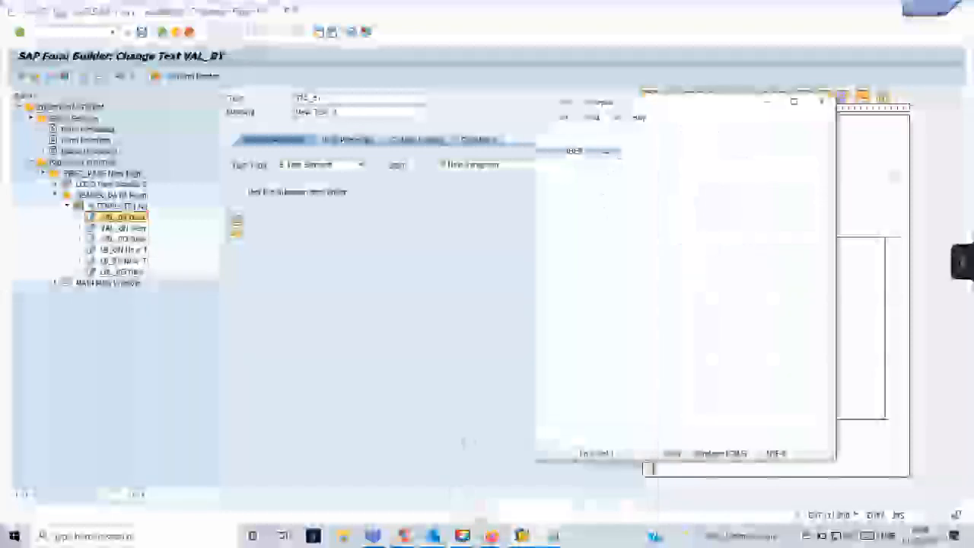
key(ctrl+a)
key(ctrl+x)
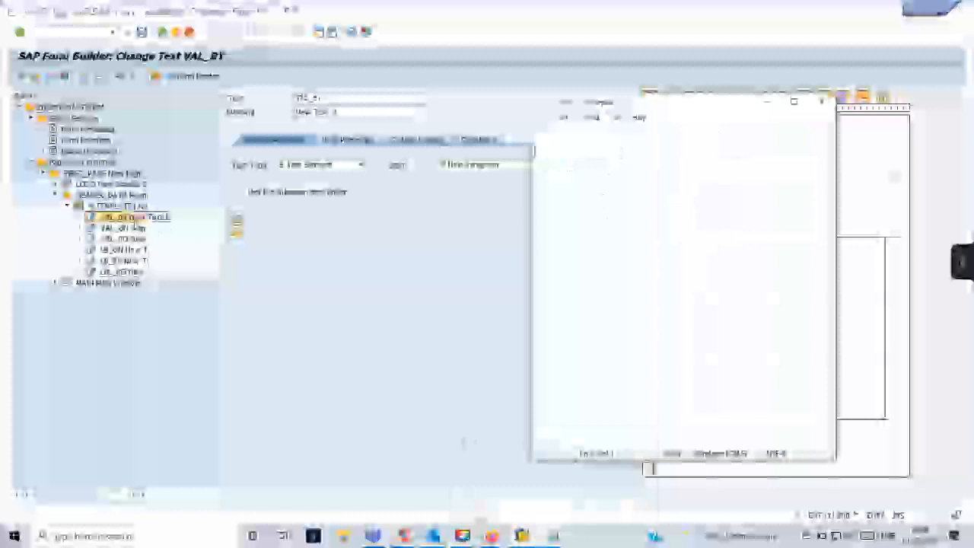
click(139, 218)
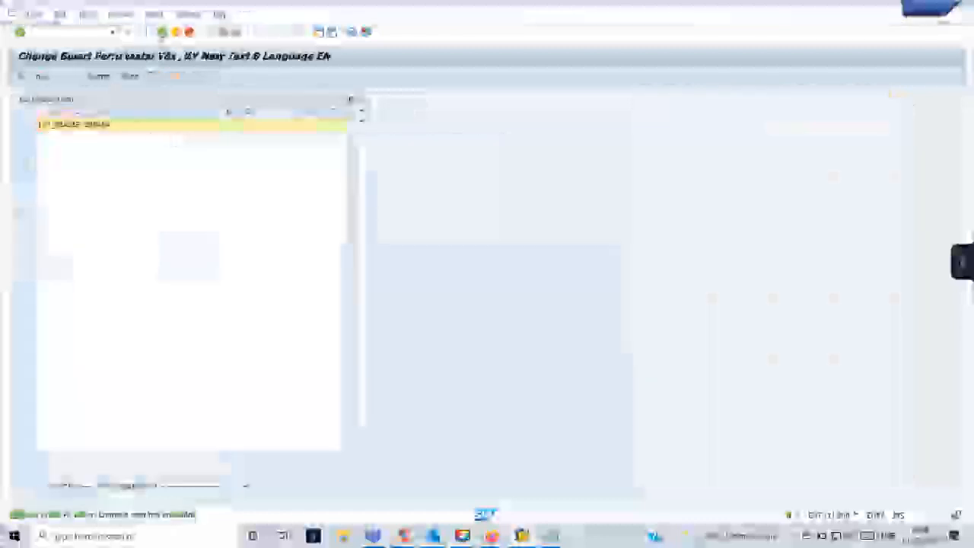
click(161, 32)
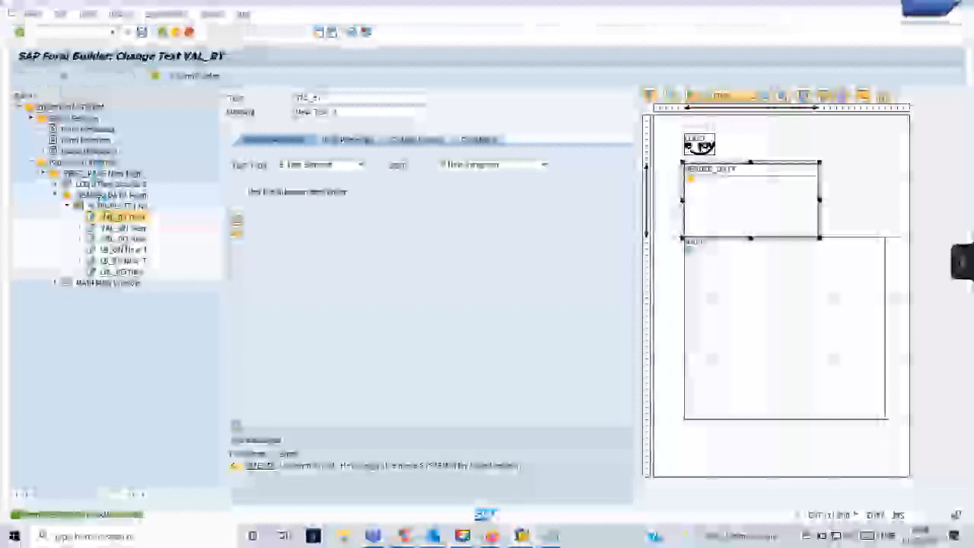
Re-run the form's function module test from SMARTFORMS and open the print preview.
click(522, 536)
click(564, 478)
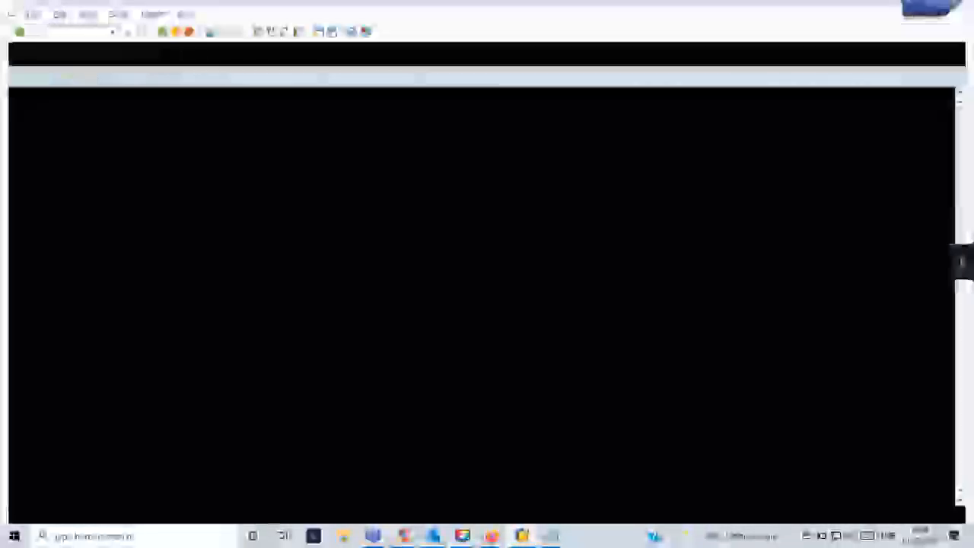
click(112, 31)
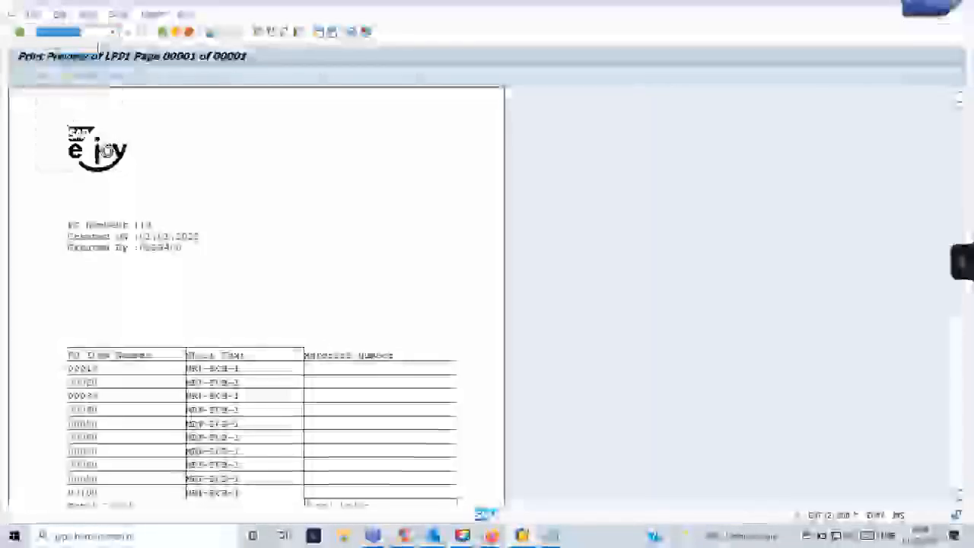
key(Return)
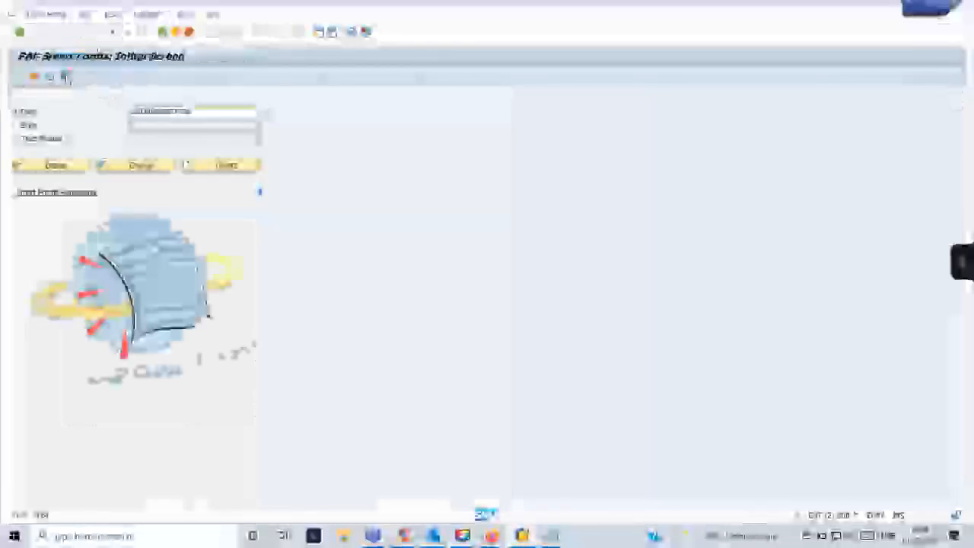
click(67, 78)
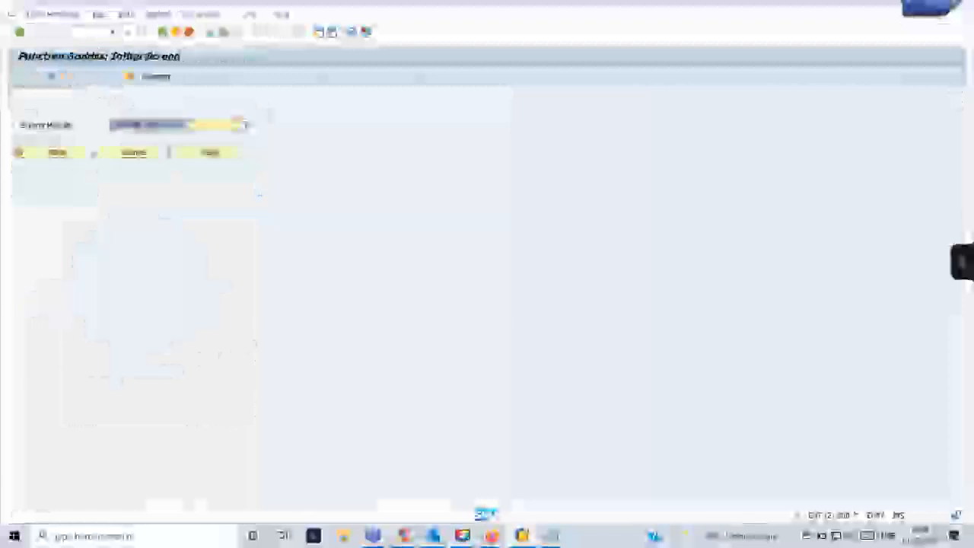
click(52, 77)
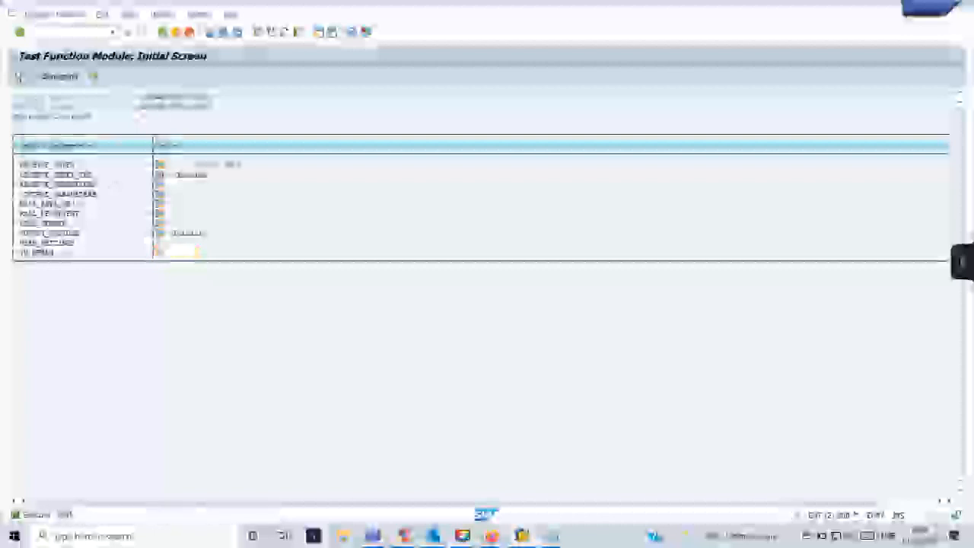
click(59, 77)
click(293, 354)
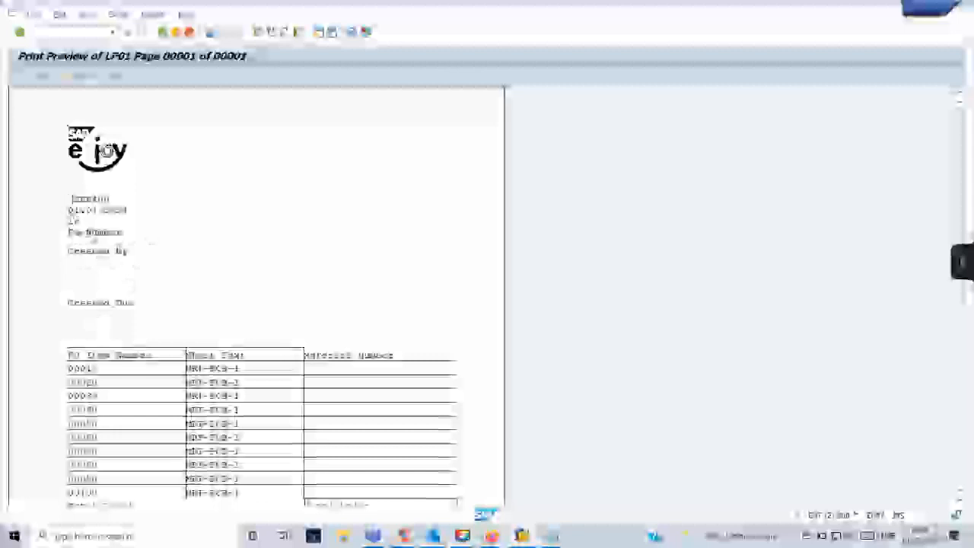
Compare the print preview with the Form Builder design, ending on the VAL_BY node.
key(alt+Tab)
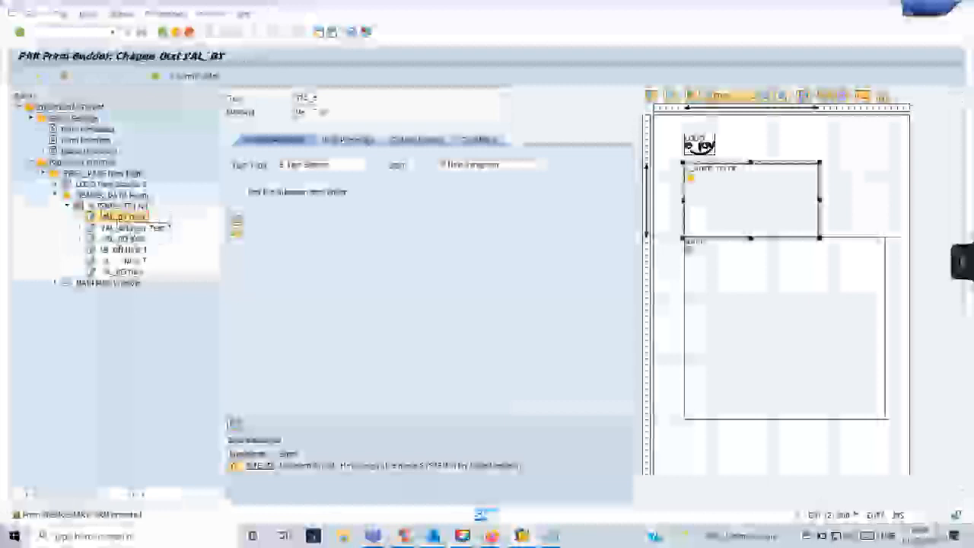
key(alt+Tab)
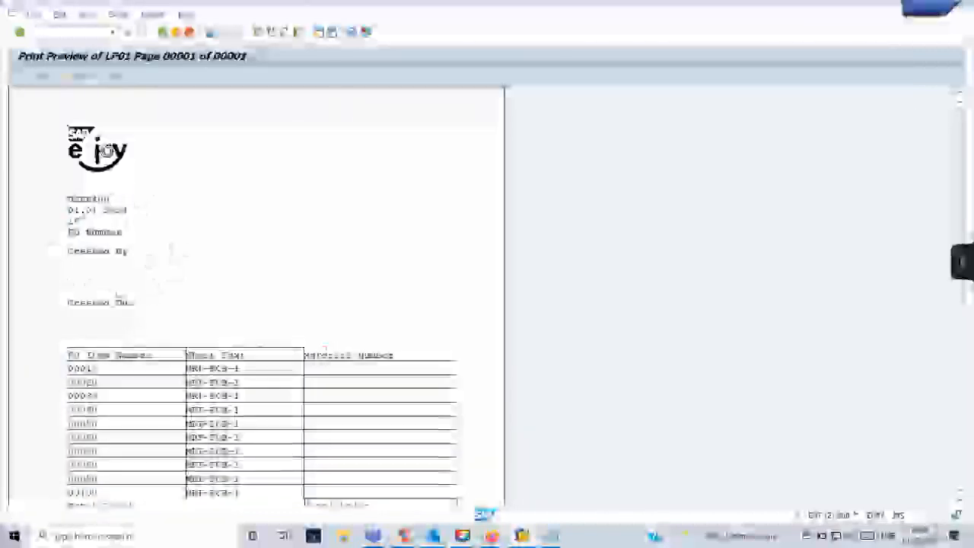
key(alt+Tab)
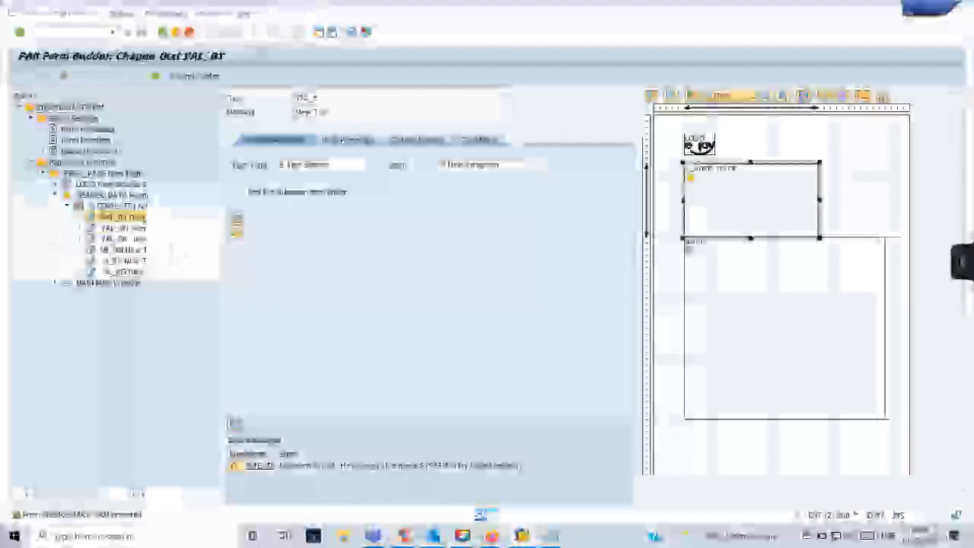
key(alt+Tab)
key(alt+Tab)
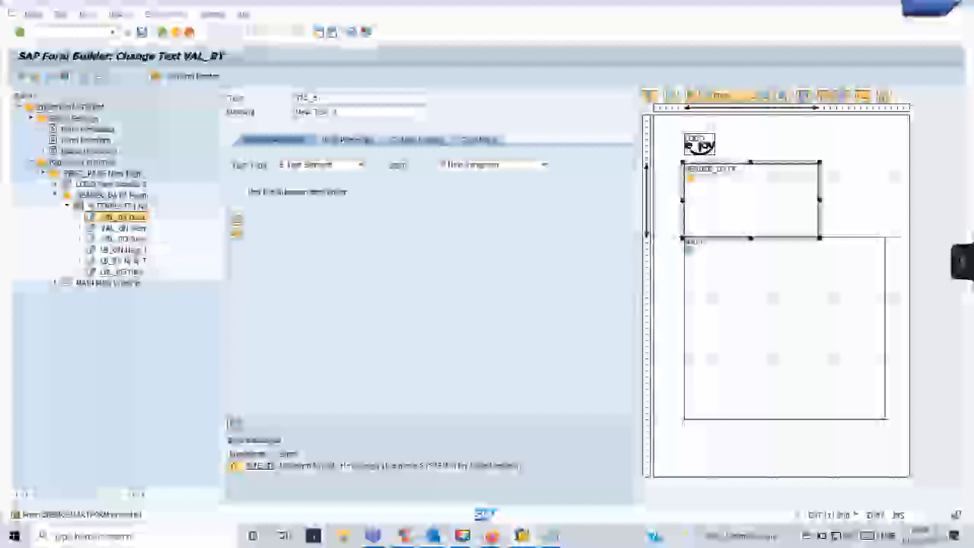
key(alt+Tab)
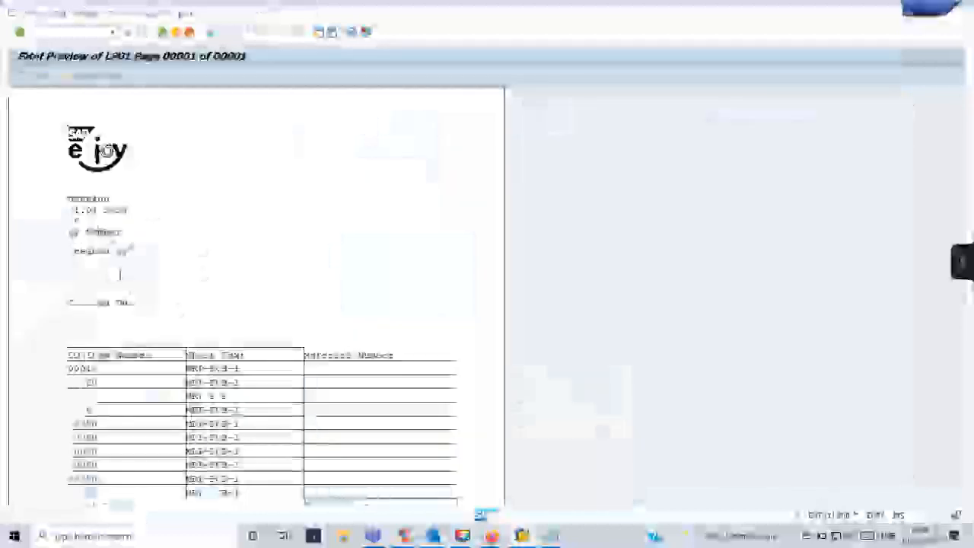
key(alt+Tab)
key(alt+Tab)
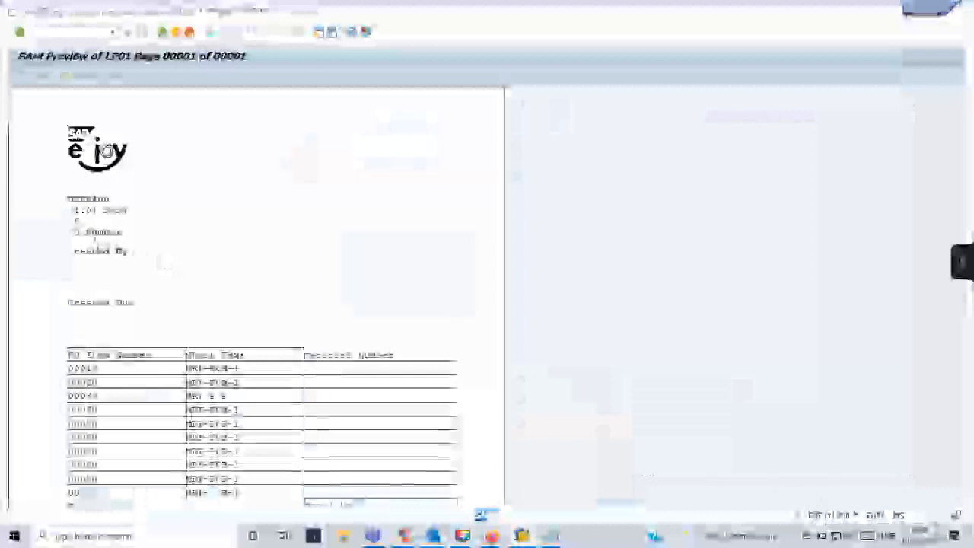
key(alt+Tab)
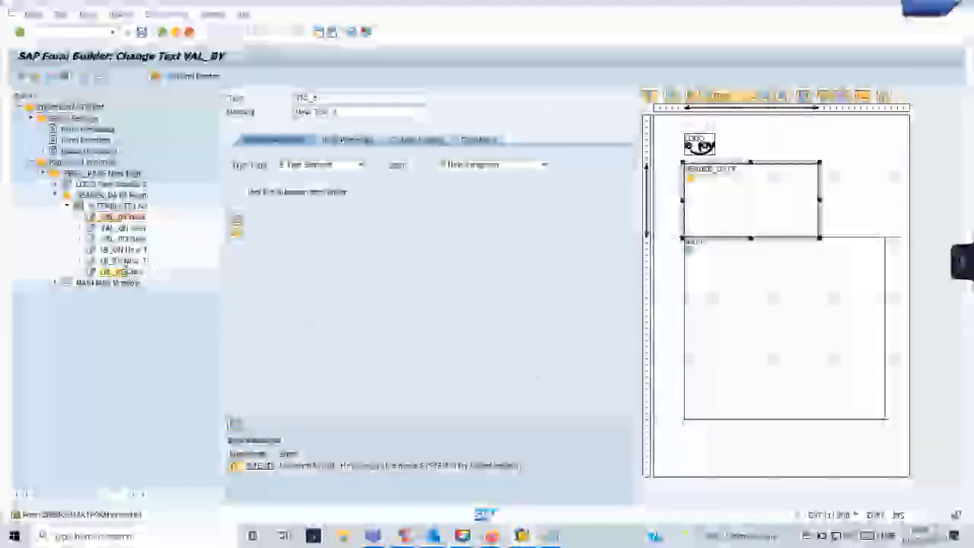
Inspect the template's first-row cell and the text node below it, dismissing the error messages.
click(106, 206)
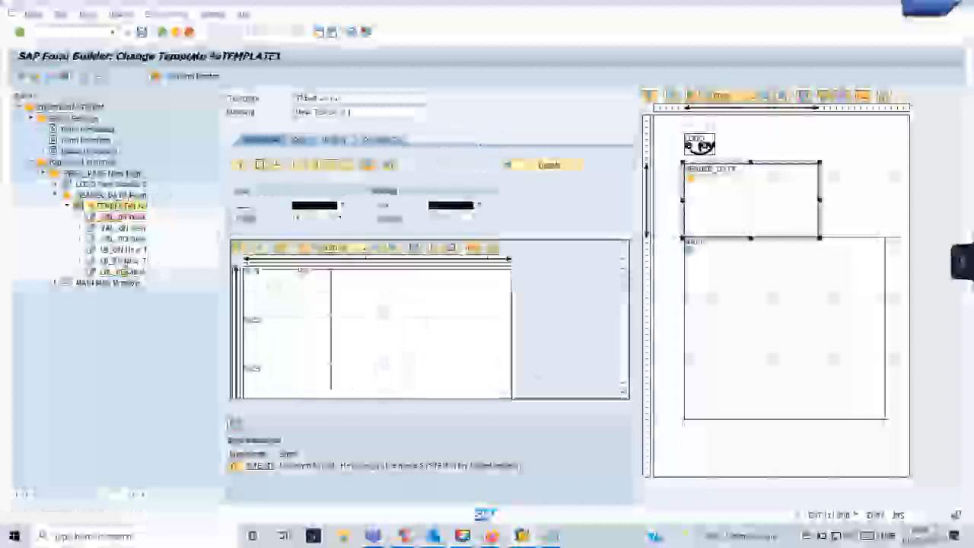
click(426, 288)
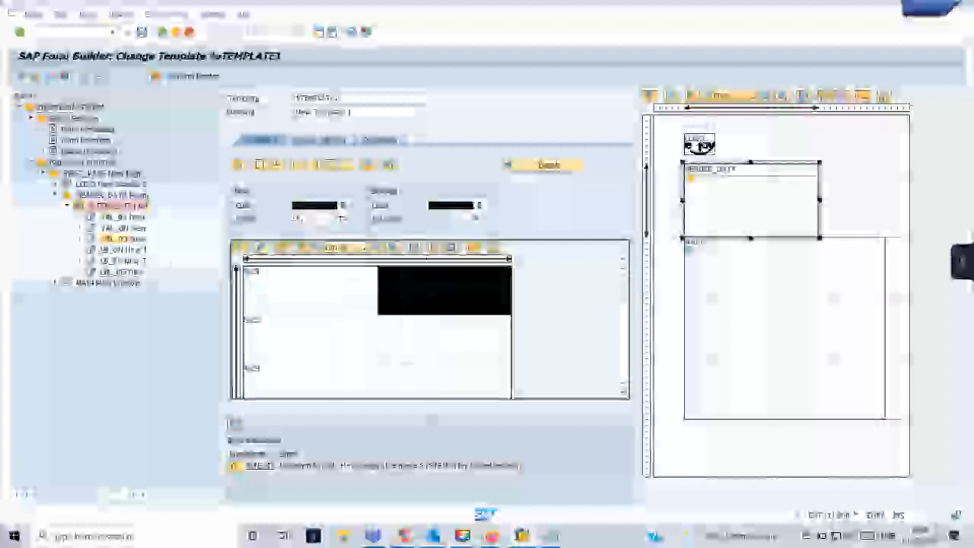
double_click(133, 239)
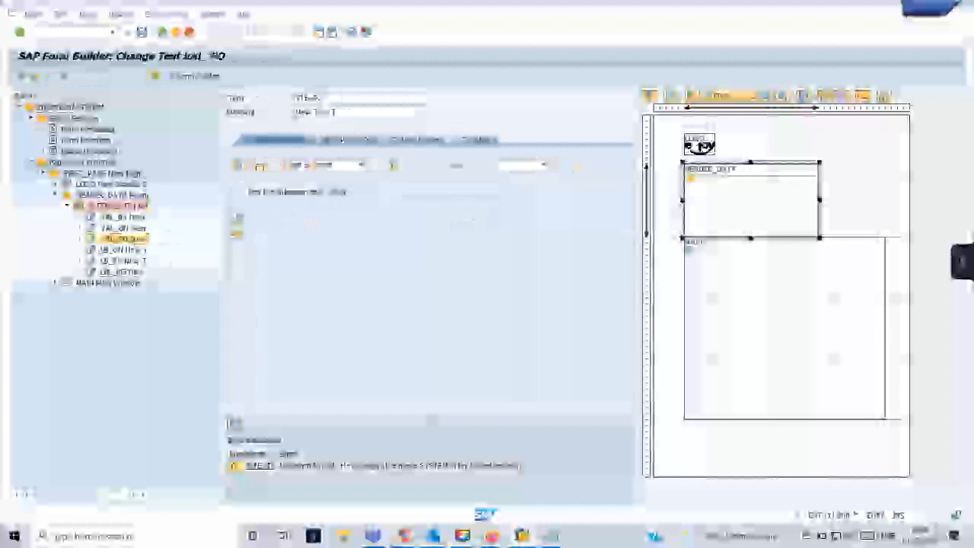
click(422, 139)
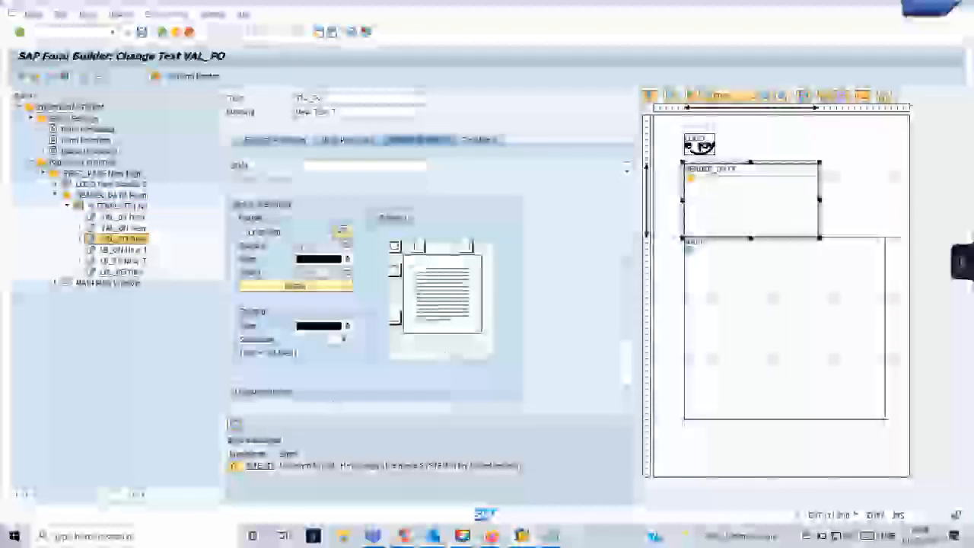
click(234, 424)
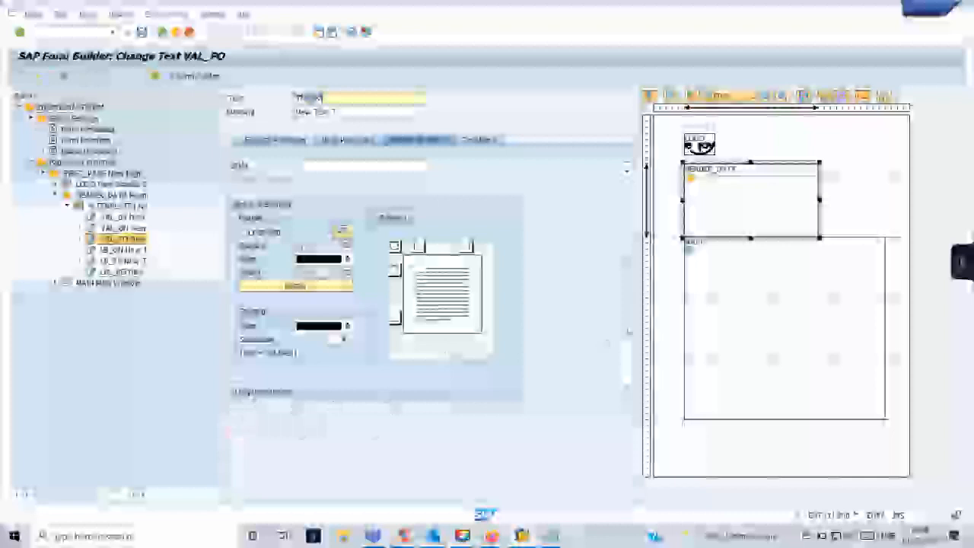
scroll(377, 258, down, 2)
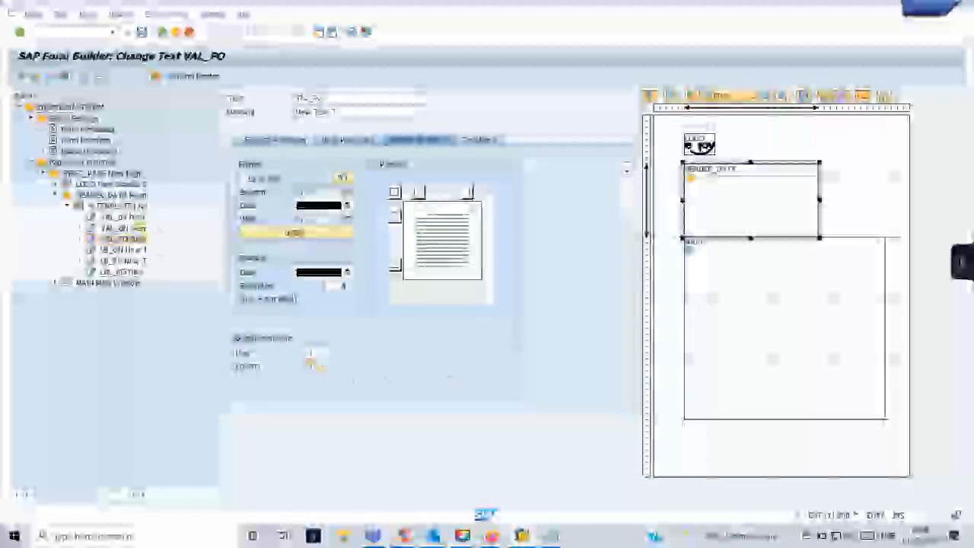
Inspect the VAL_OY and VAL_BY text nodes, then open the %TEMPLATE1 template node.
click(138, 228)
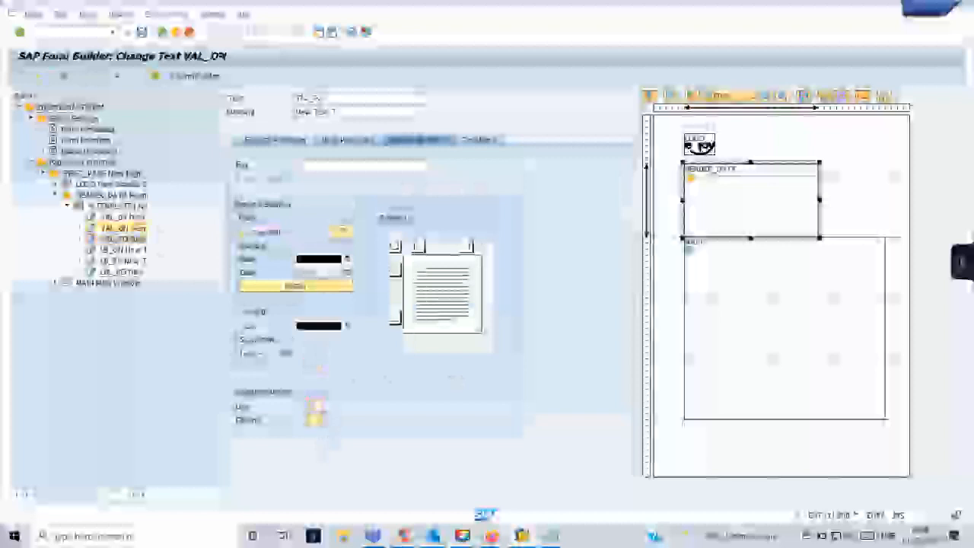
click(122, 217)
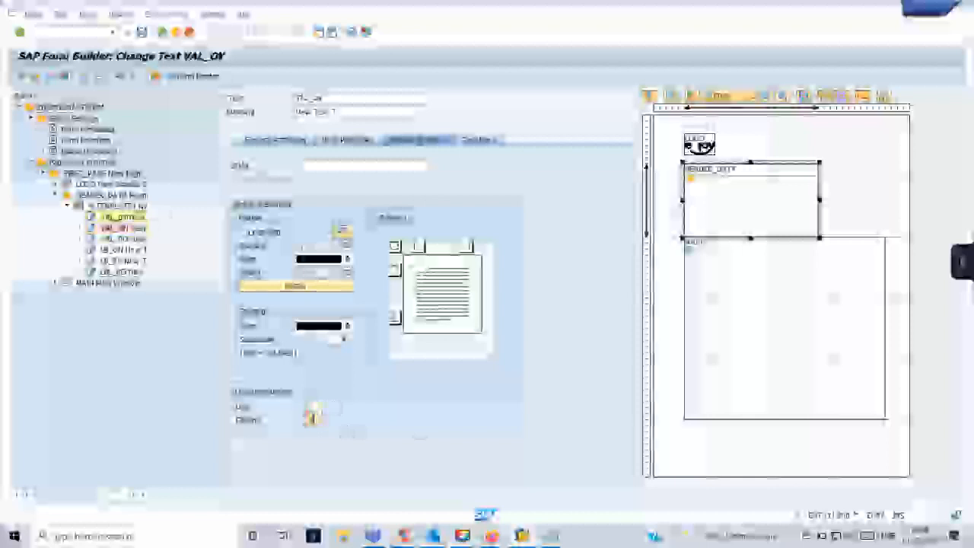
click(122, 216)
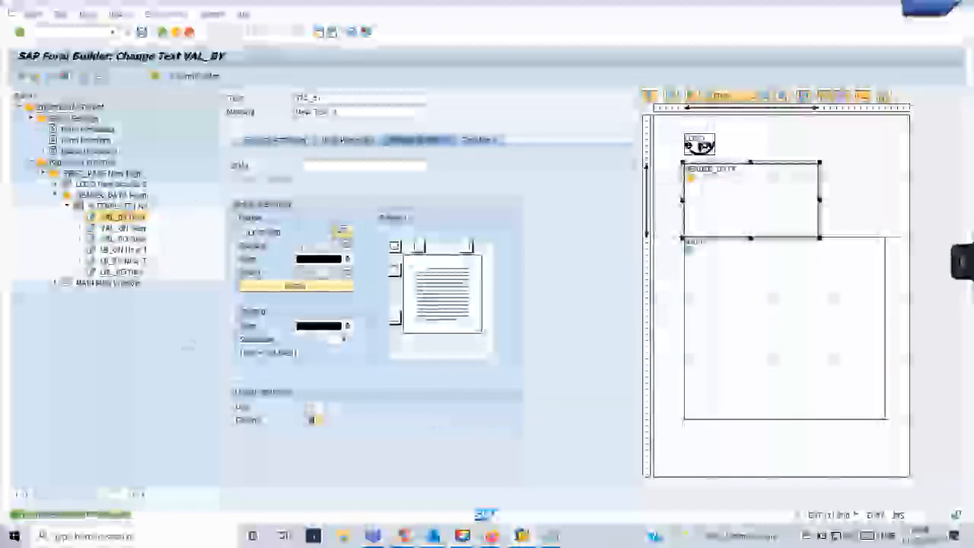
double_click(118, 206)
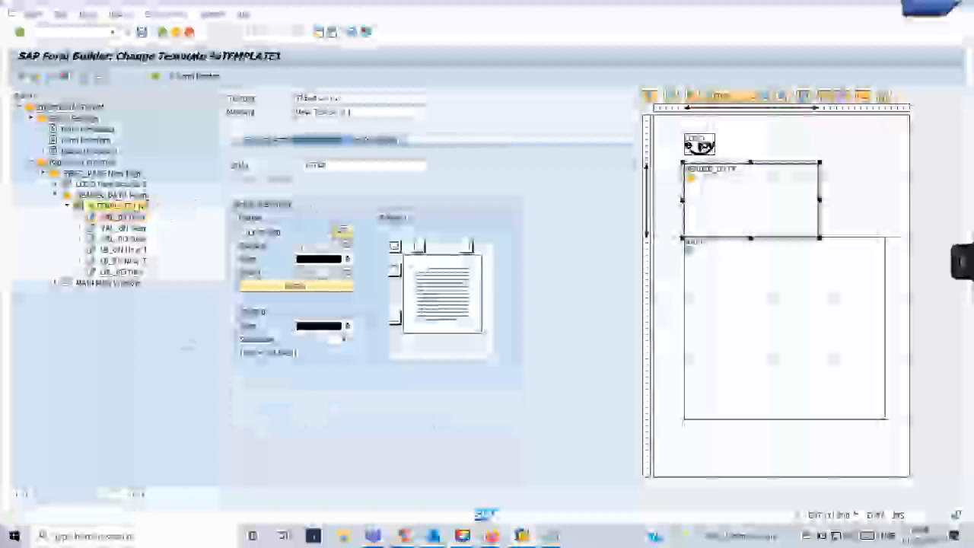
Show the %TEMPLATE1 table layout and check its left, right and third-row cells against VAL_ON.
click(259, 139)
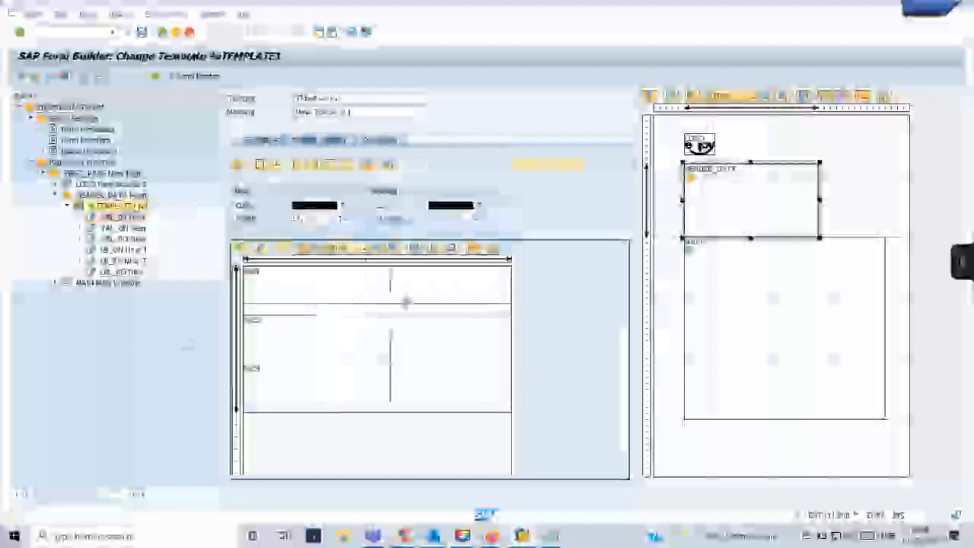
click(378, 296)
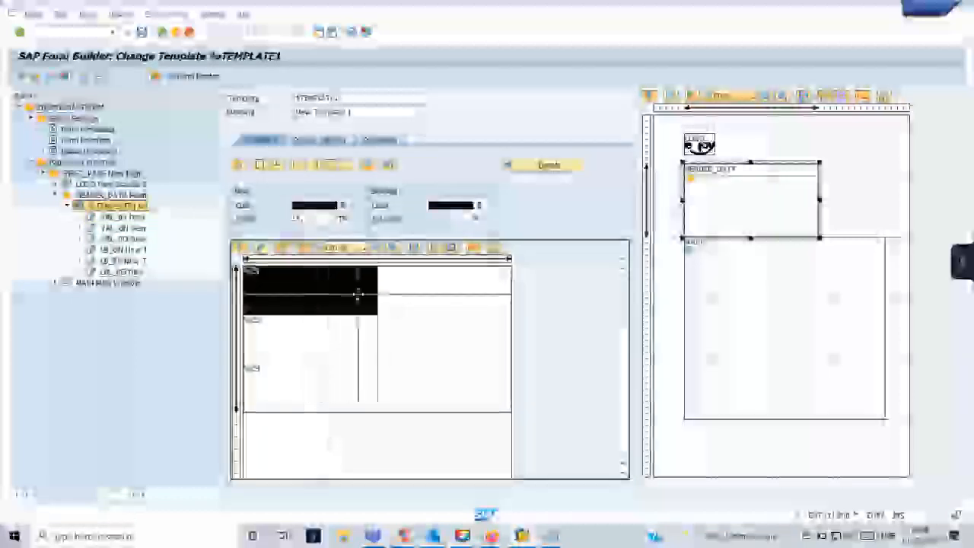
click(436, 299)
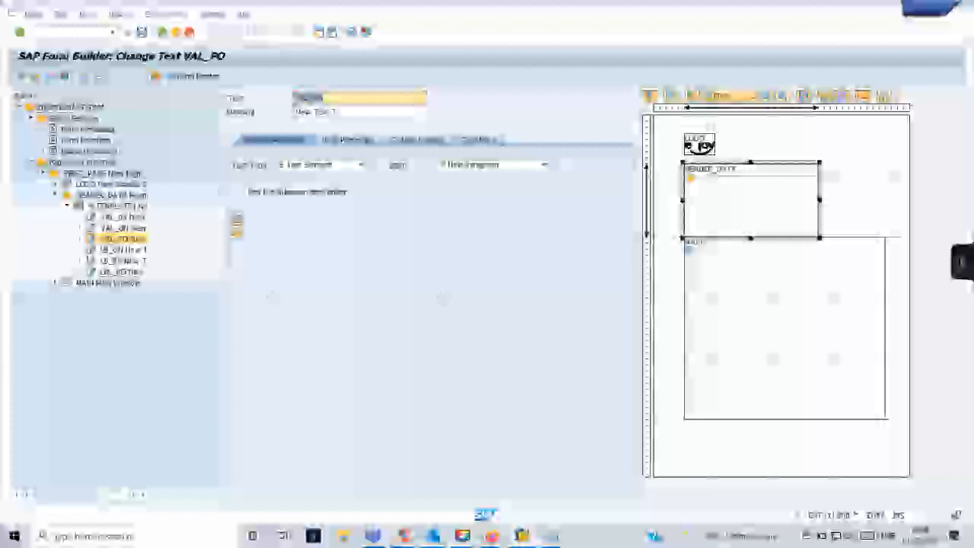
double_click(118, 207)
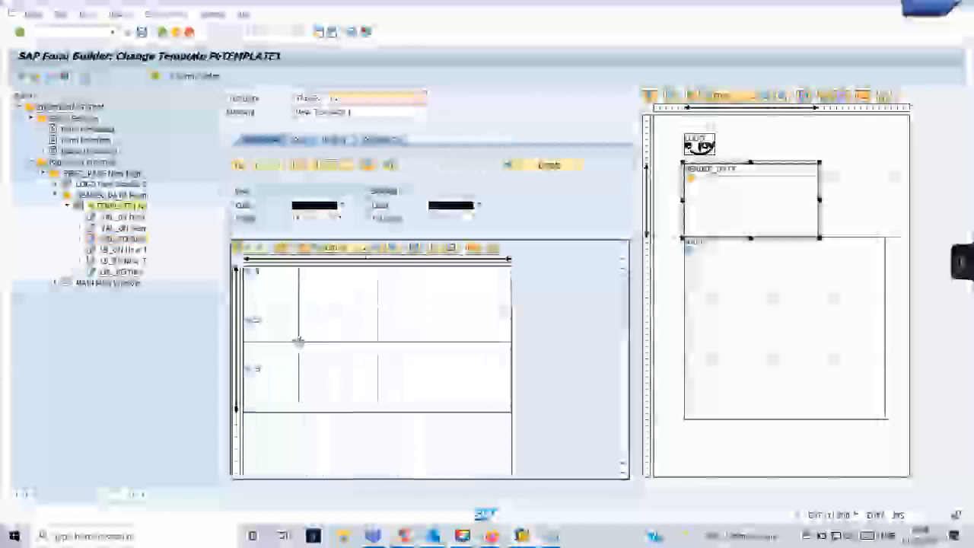
double_click(441, 350)
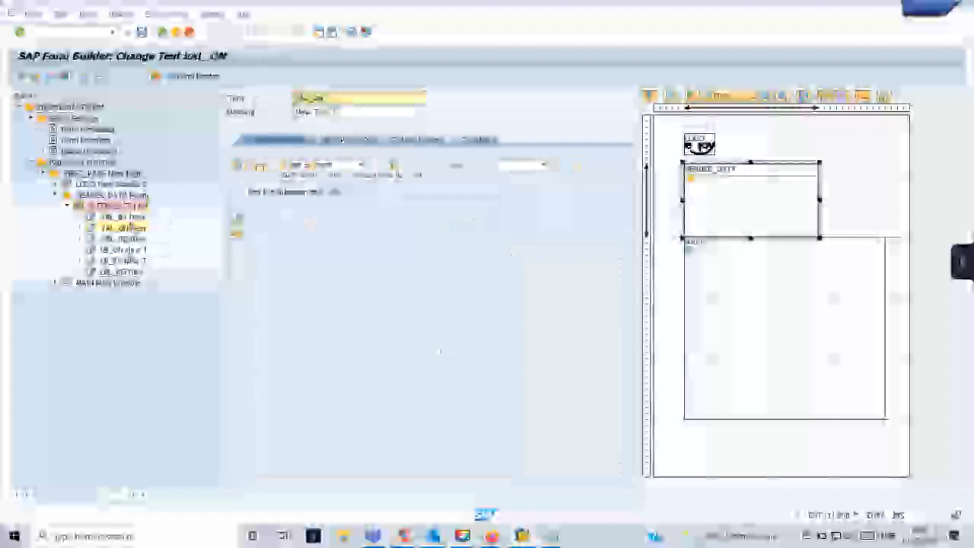
key(F3)
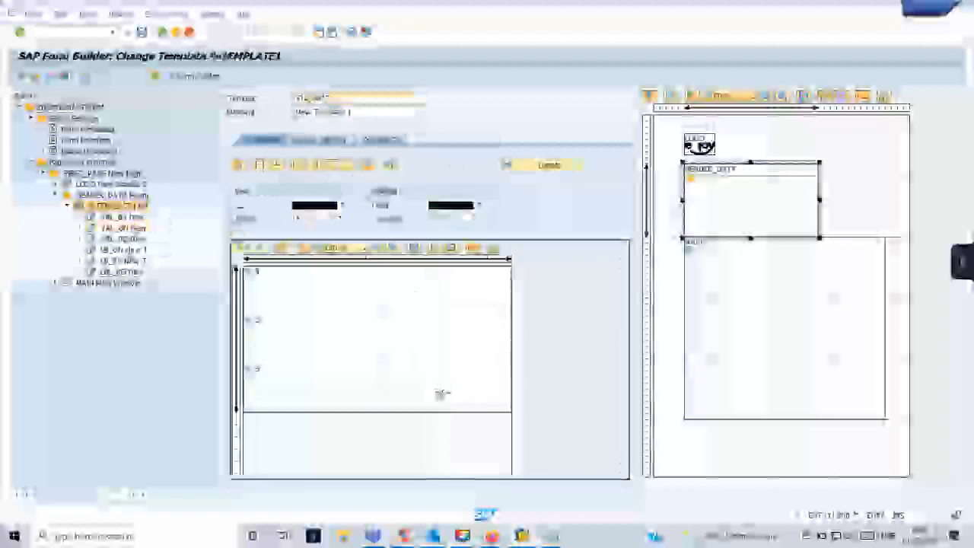
double_click(443, 397)
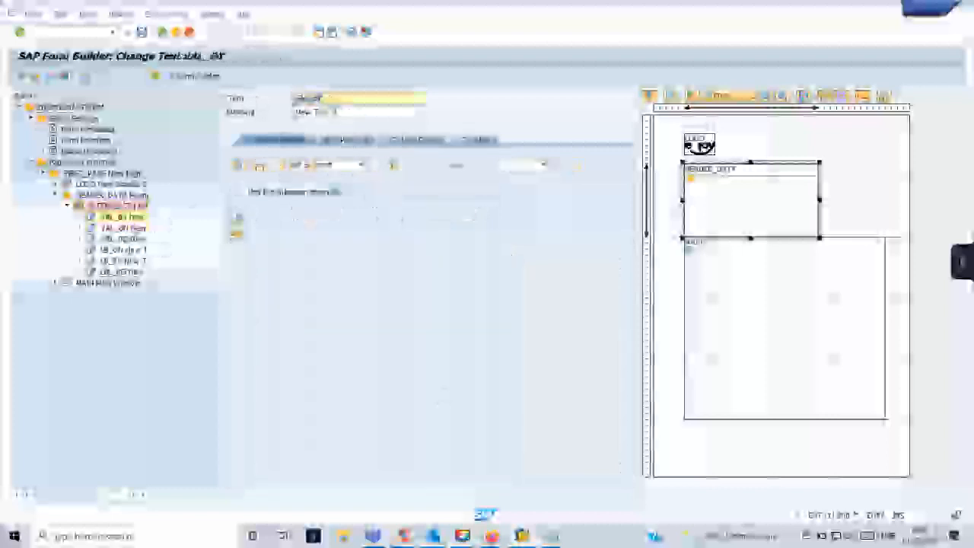
double_click(124, 207)
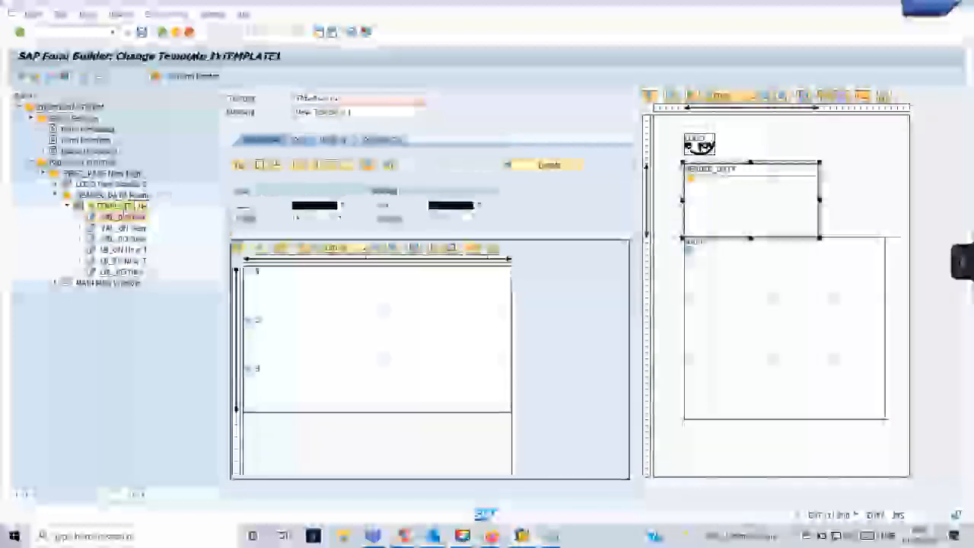
double_click(320, 295)
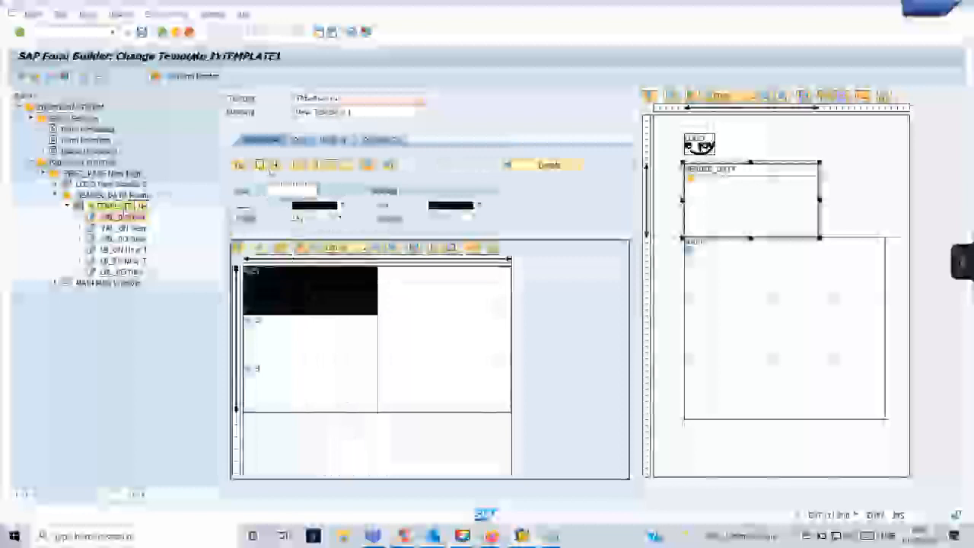
Select each cell of the template's three-row table in turn, then clear the selection.
click(312, 340)
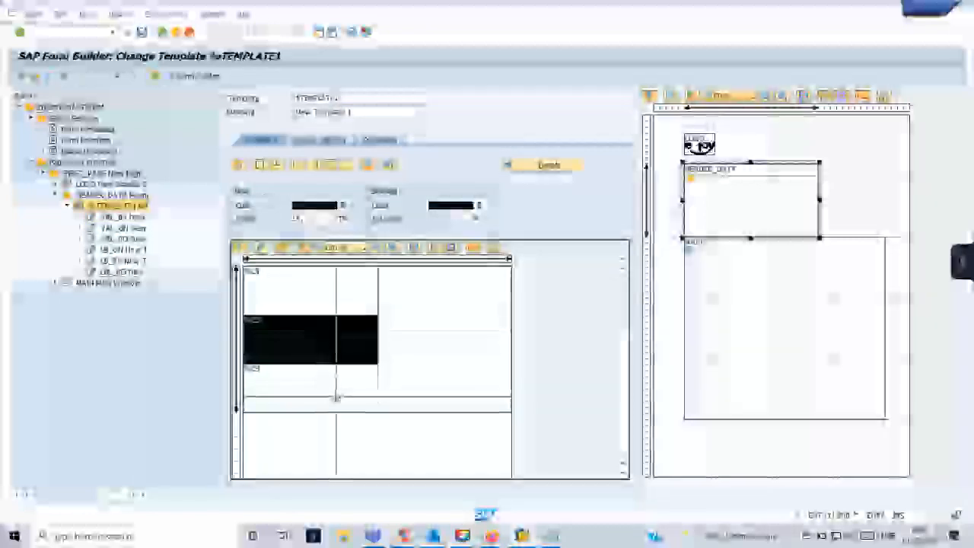
click(351, 375)
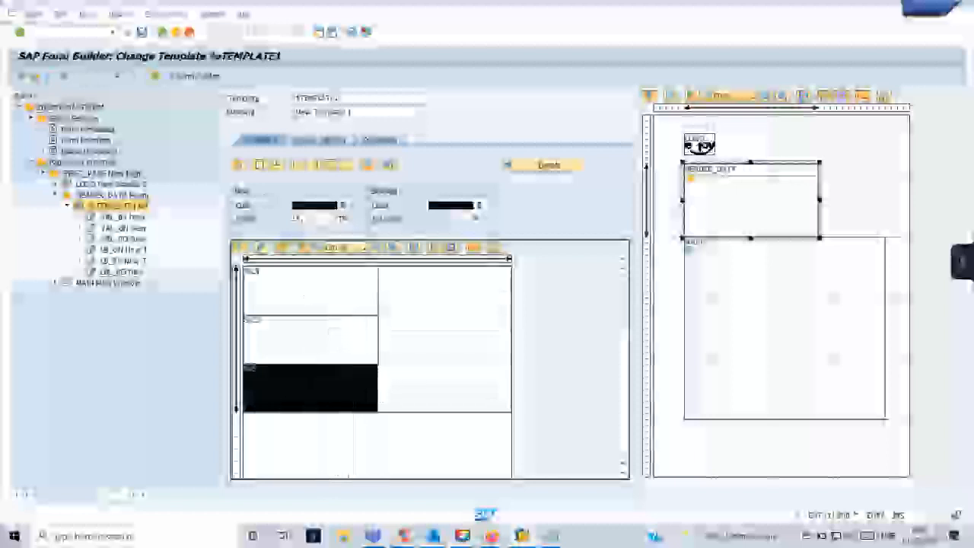
click(420, 378)
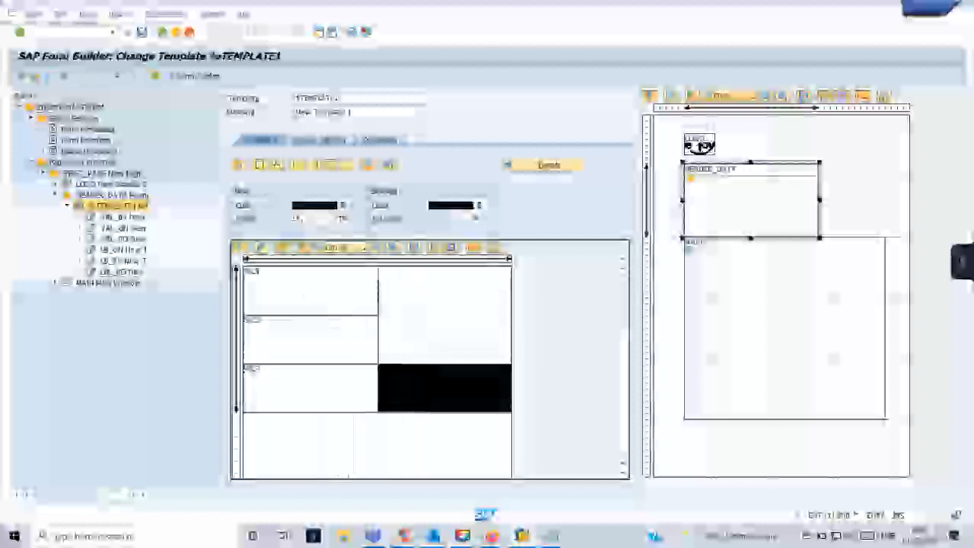
click(434, 346)
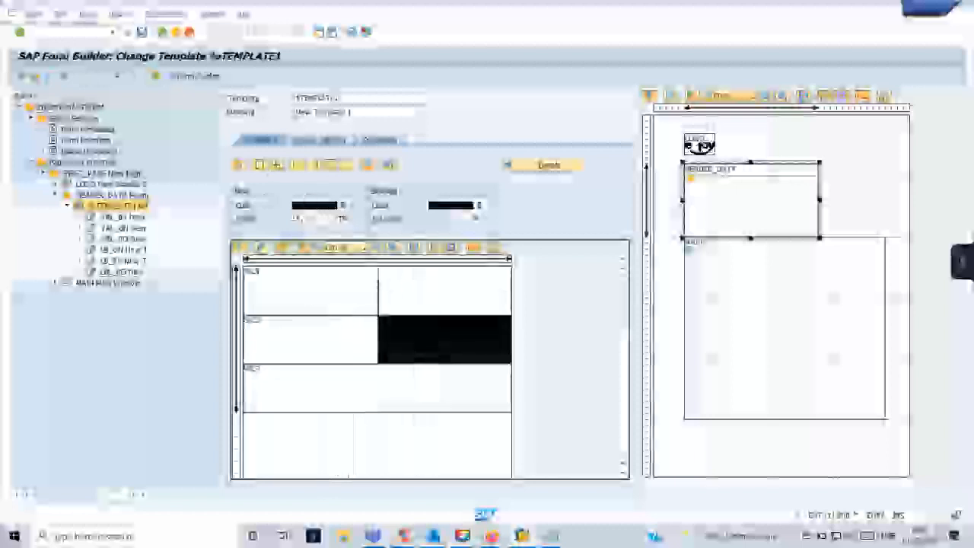
click(427, 297)
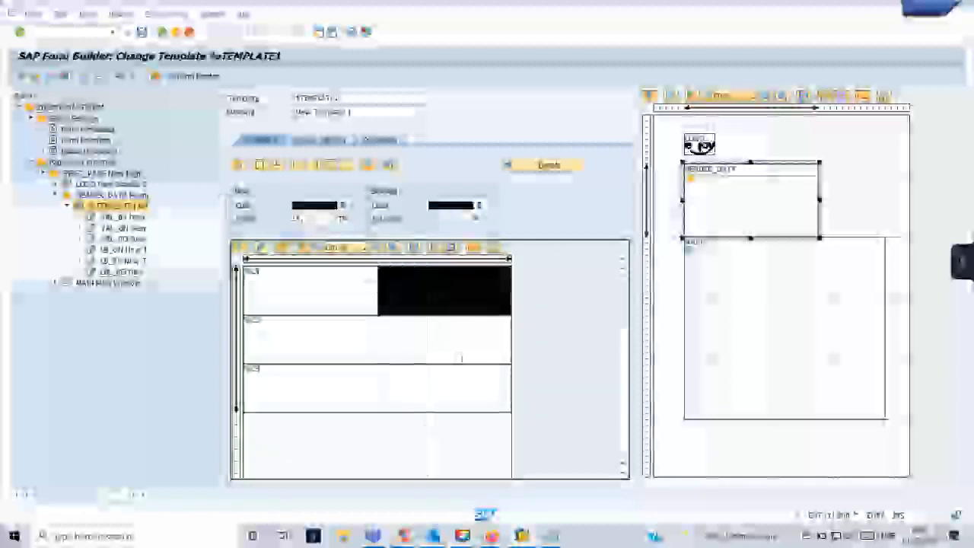
click(448, 343)
click(448, 399)
click(362, 285)
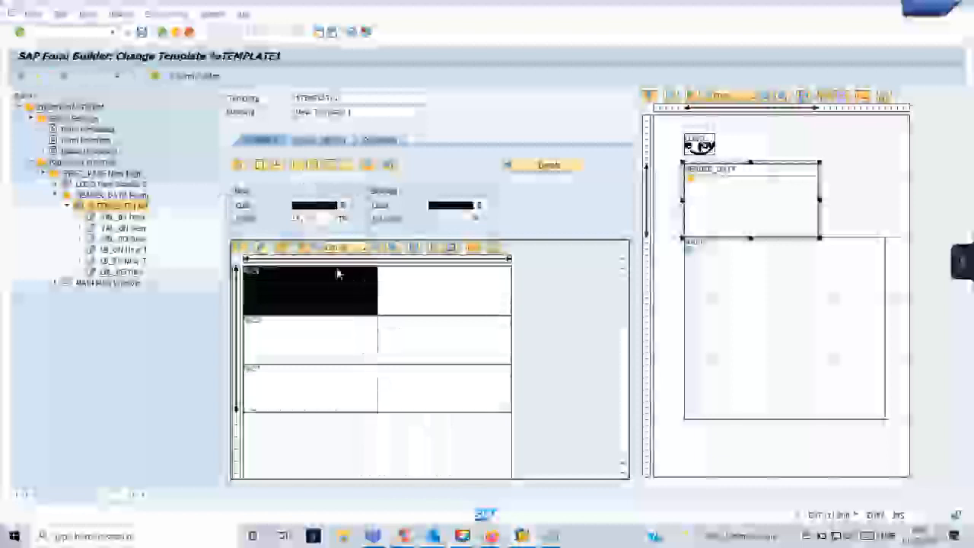
click(338, 329)
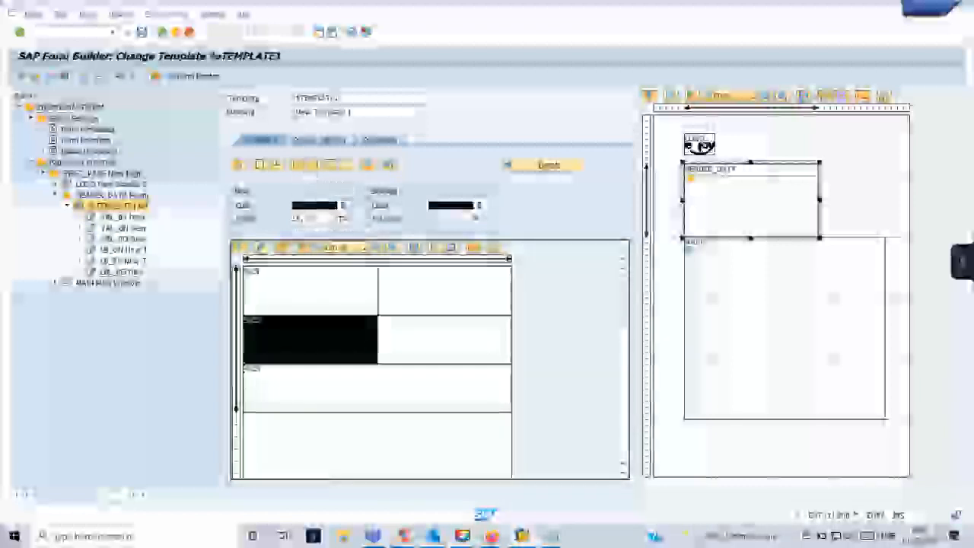
click(337, 390)
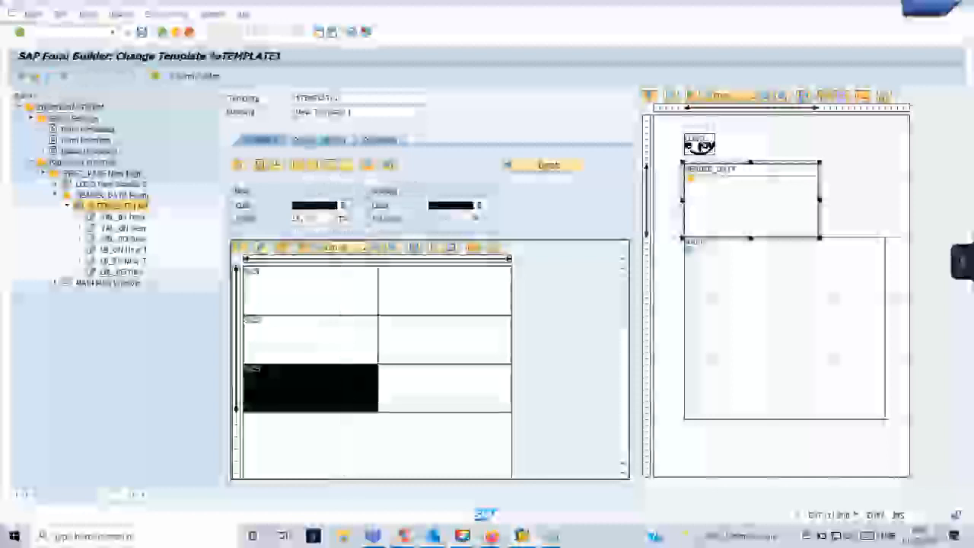
click(434, 426)
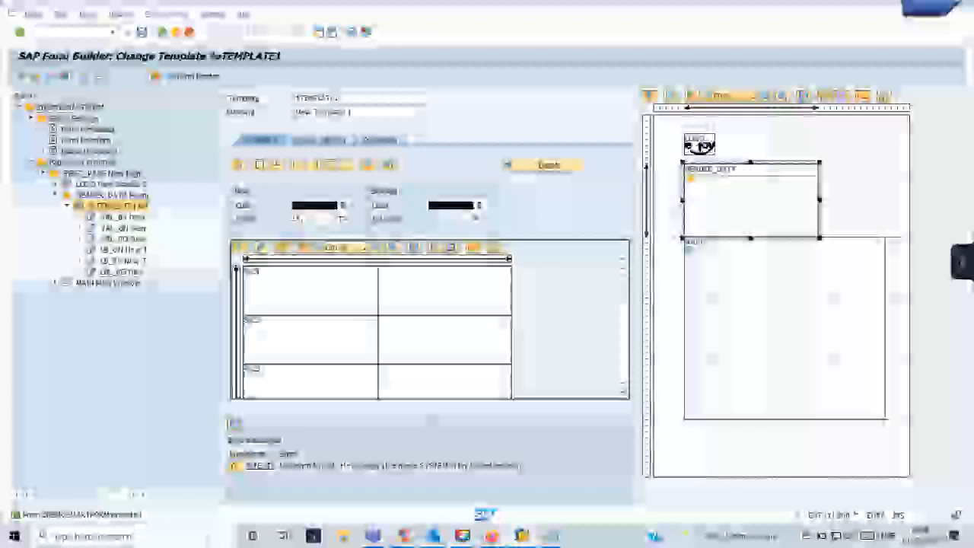
Switch to the print preview window, then return to the Smart Forms initial screen from transaction history.
mouse_move(521, 535)
click(601, 466)
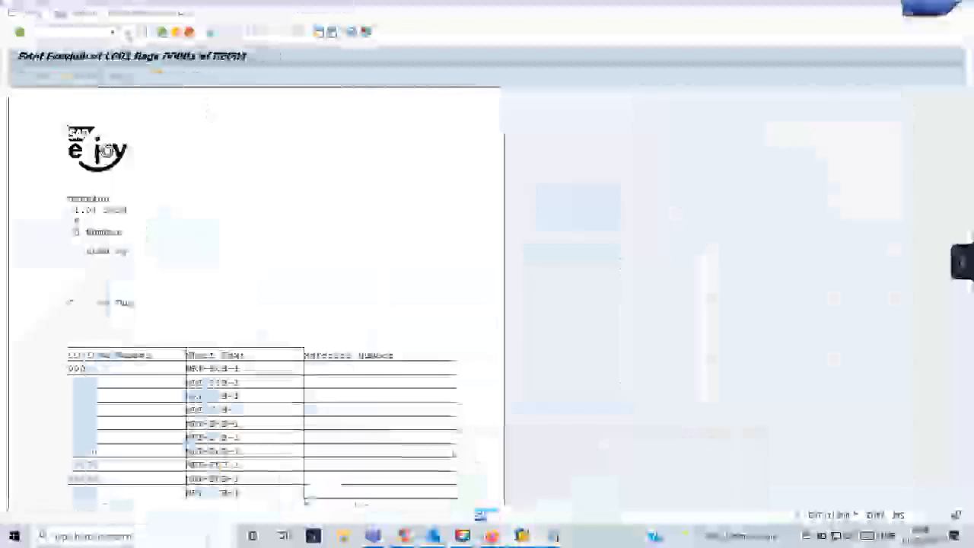
click(113, 32)
click(99, 44)
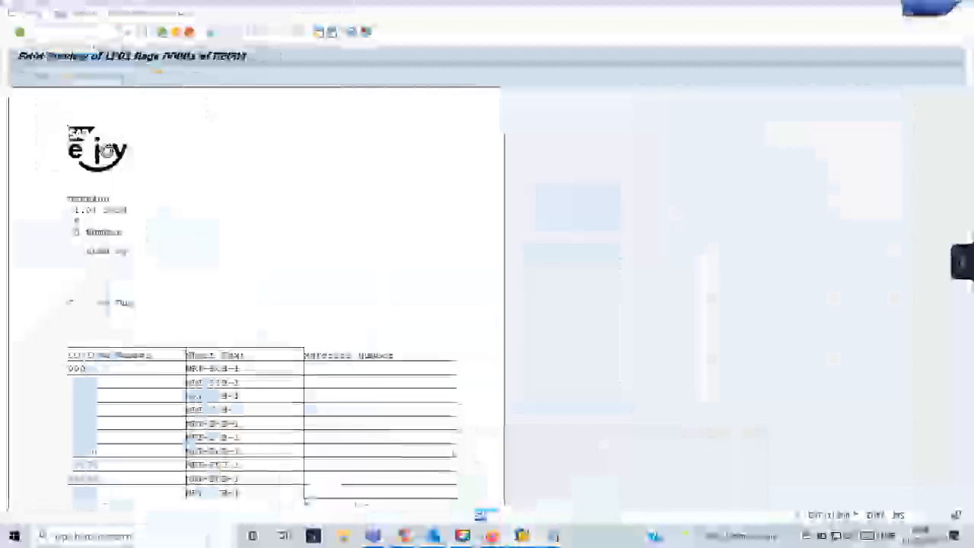
key(Return)
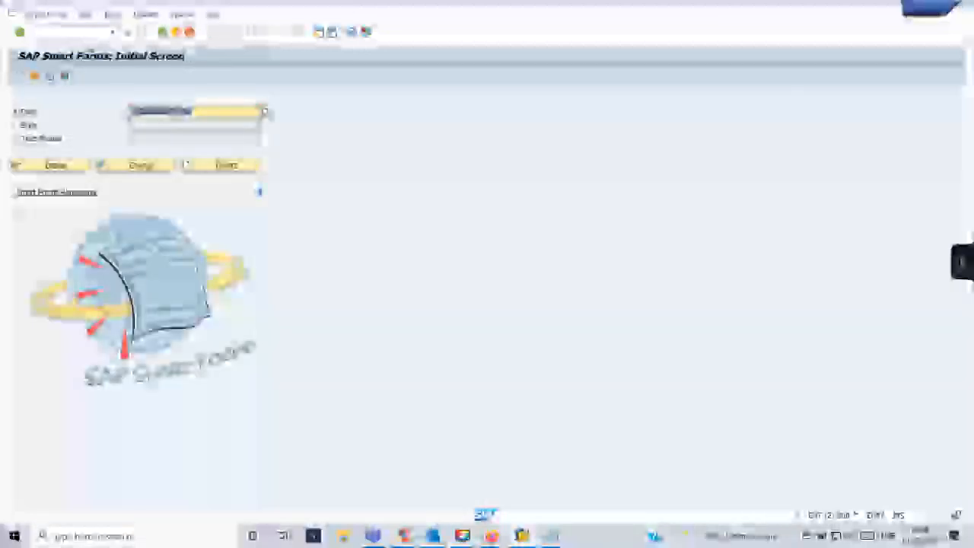
Test the function module with 45 as the last parameter and show the LP01 print preview.
key(F8)
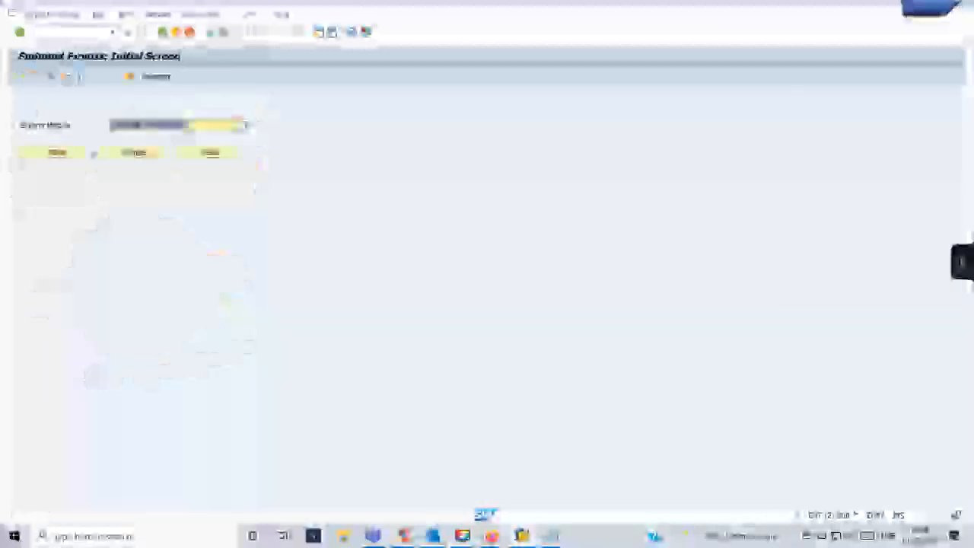
click(51, 76)
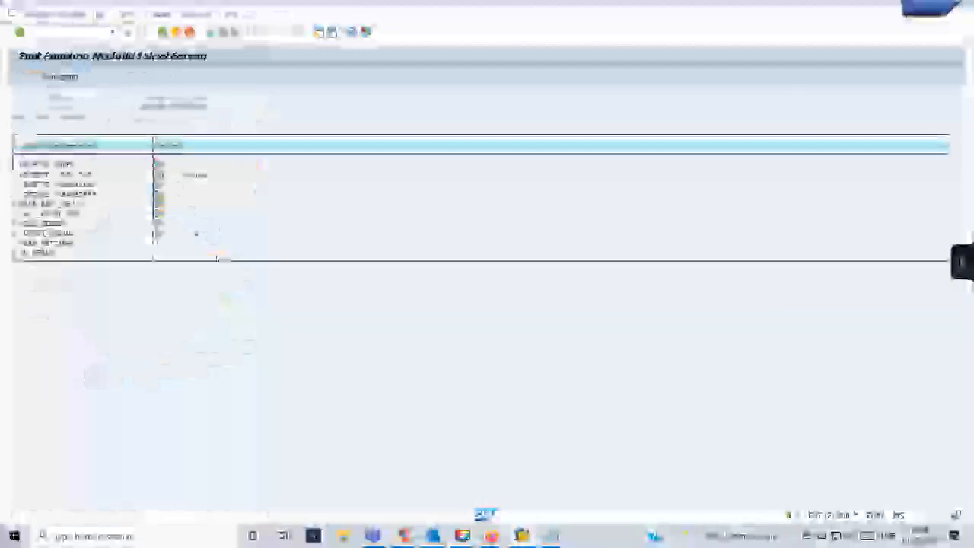
click(179, 252)
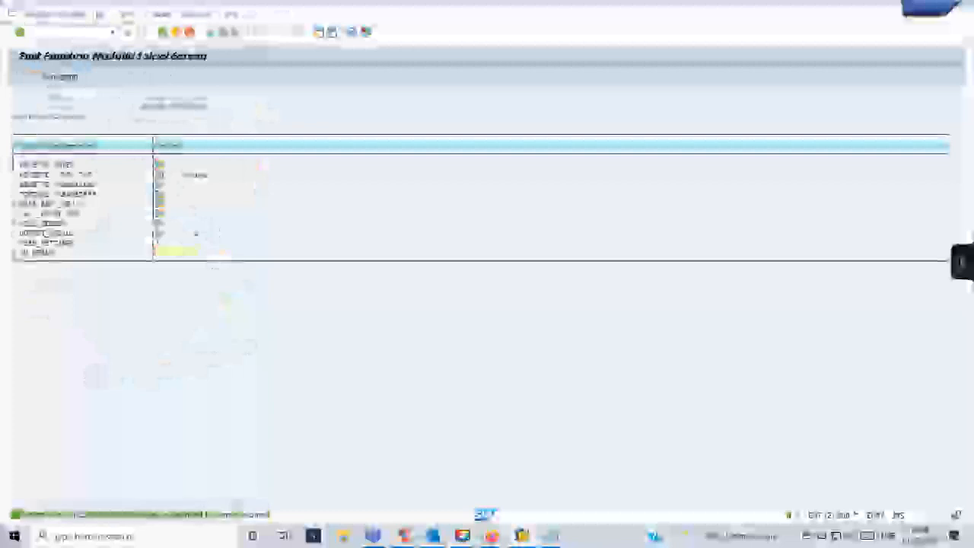
text(45)
key(F8)
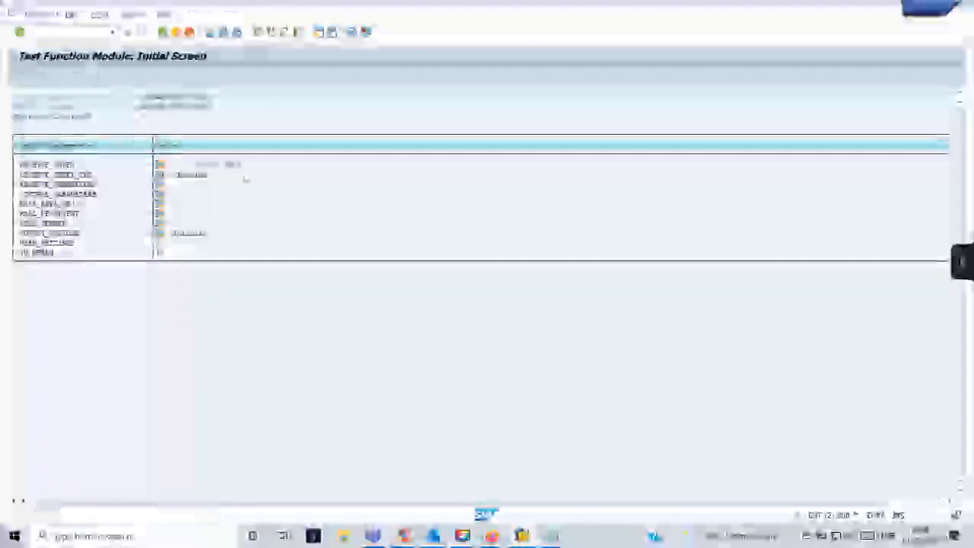
click(295, 356)
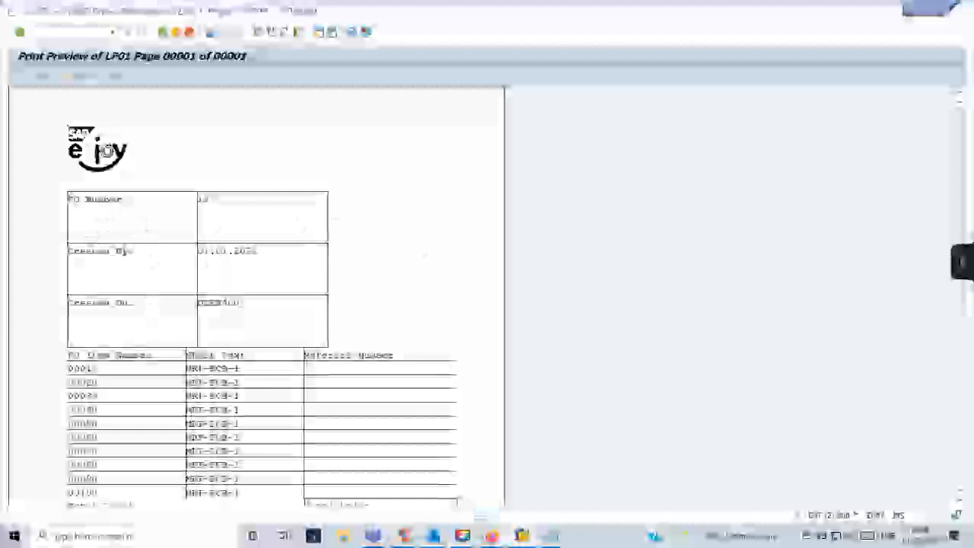
Back in Form Builder, review the template node's Output Options and Conditions tabs.
mouse_move(522, 535)
click(453, 502)
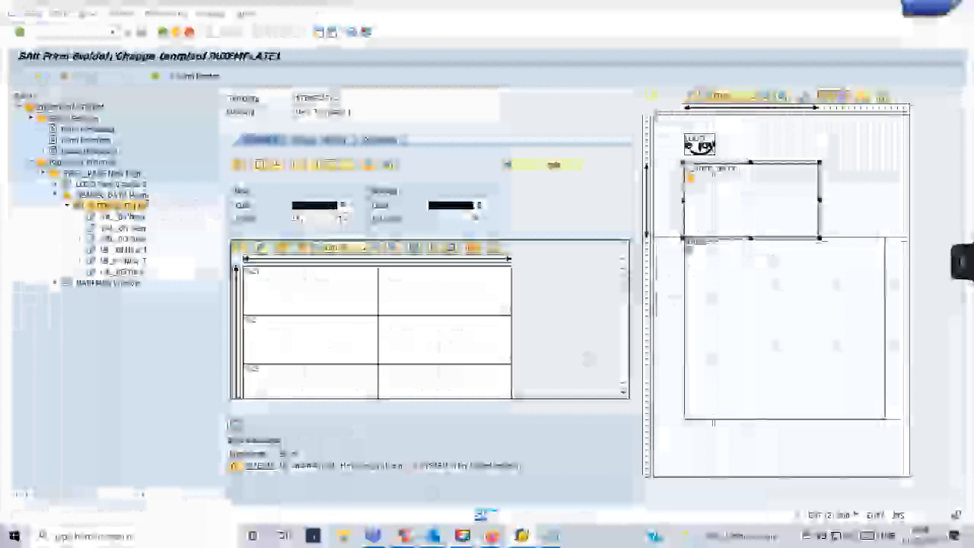
click(324, 141)
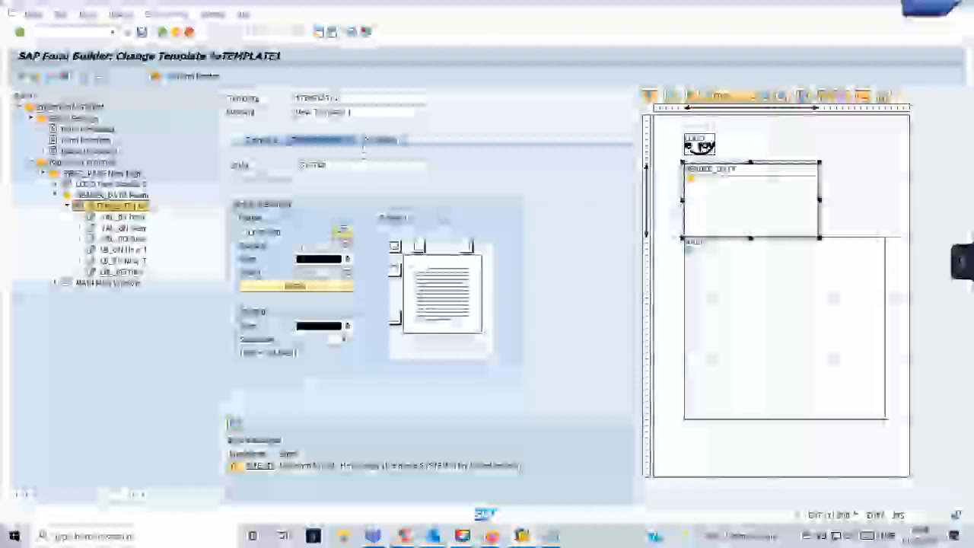
click(371, 141)
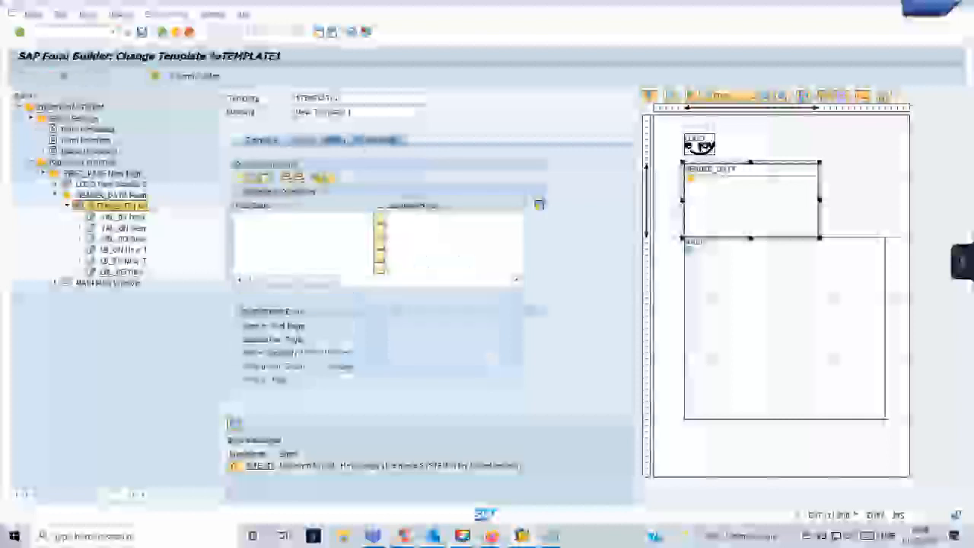
click(326, 141)
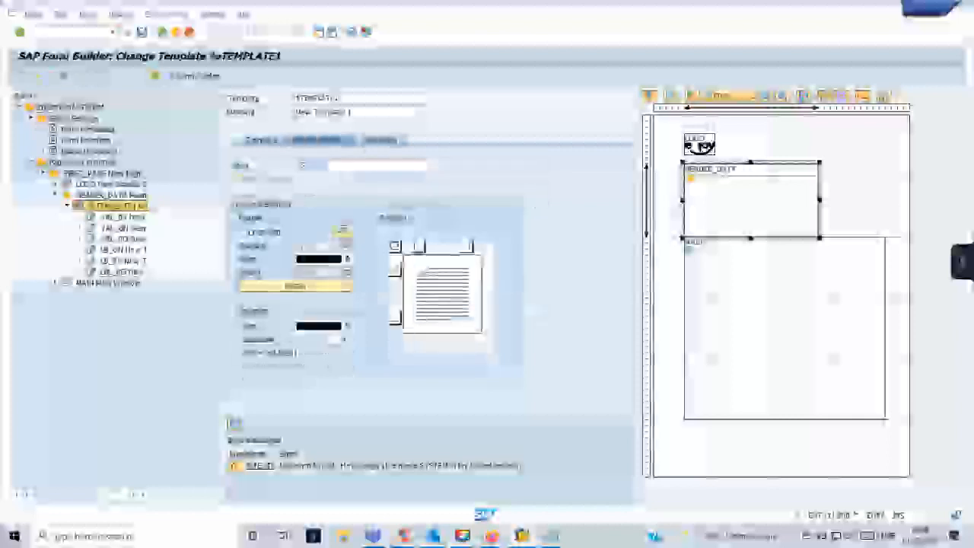
click(262, 140)
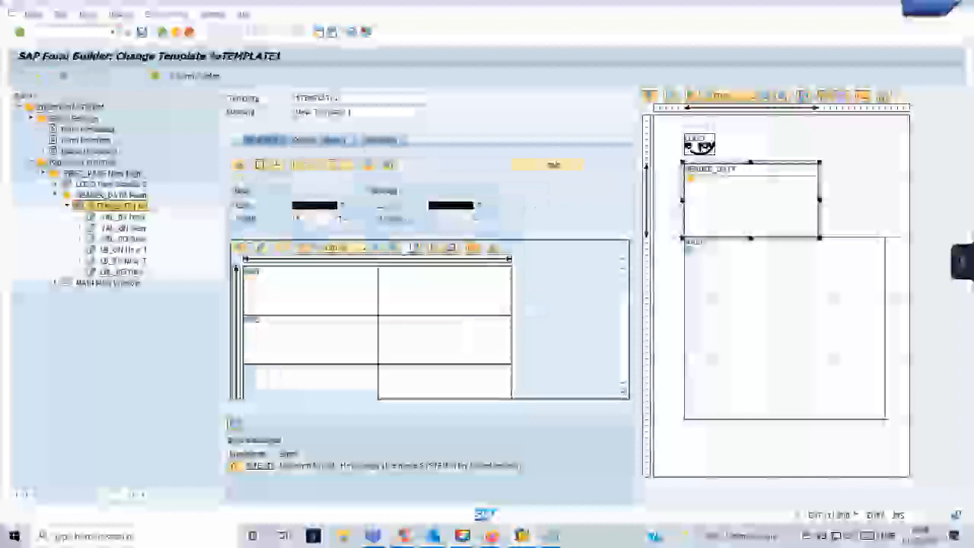
Adjust the widths of the table's three line types in Details and save the template.
click(525, 167)
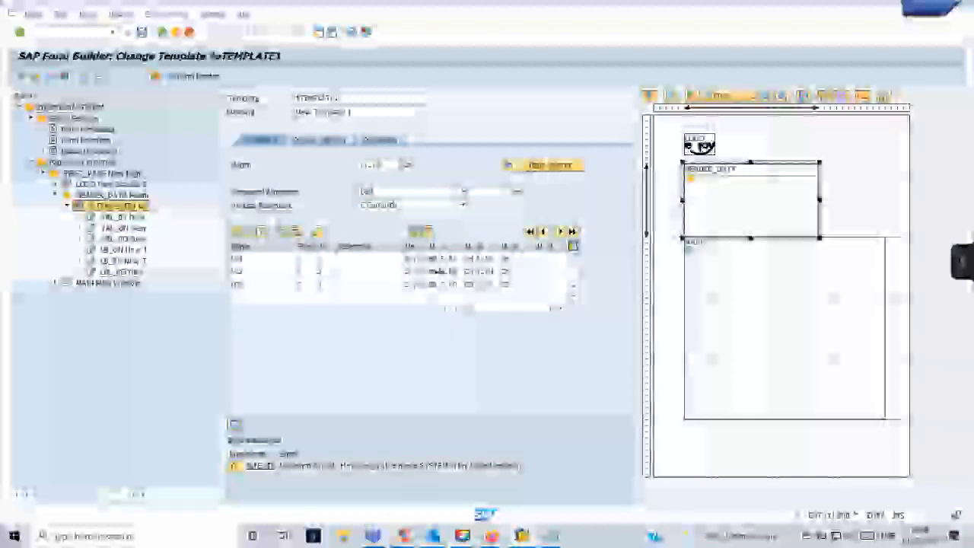
click(416, 259)
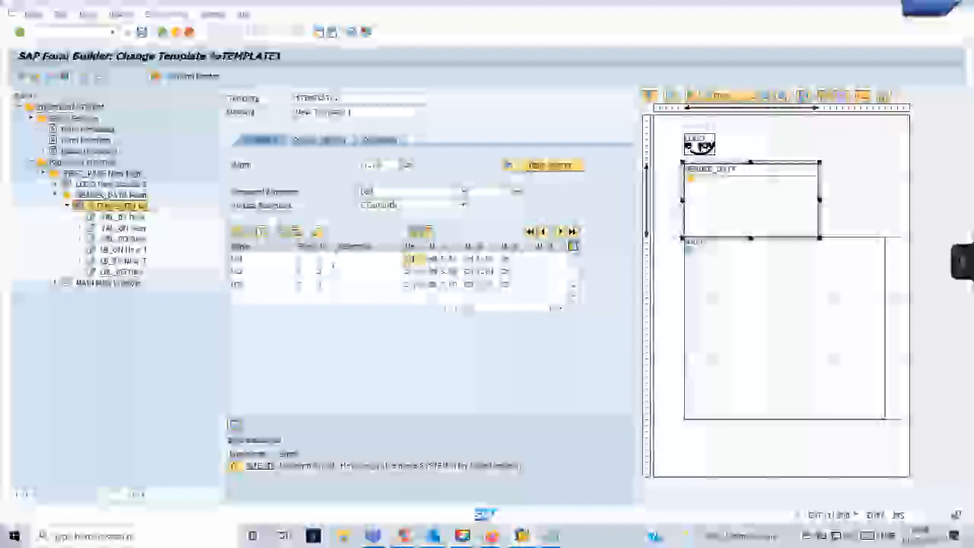
click(405, 272)
click(409, 284)
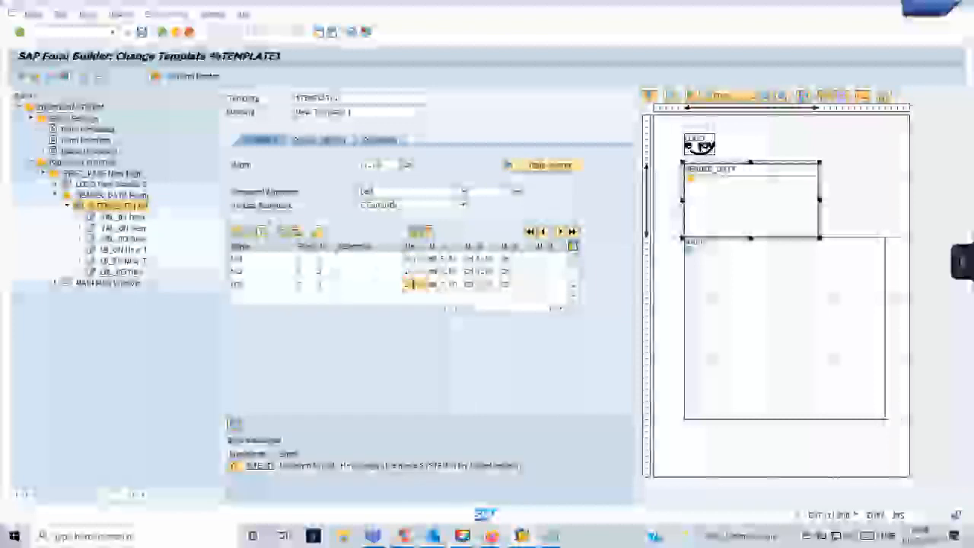
click(143, 33)
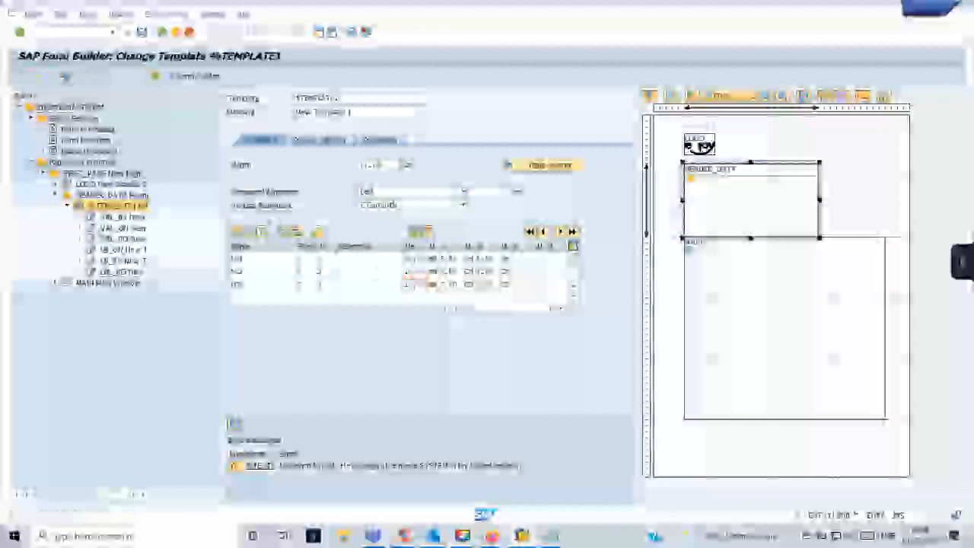
Test the form and bring the purchase order print preview forward.
click(52, 76)
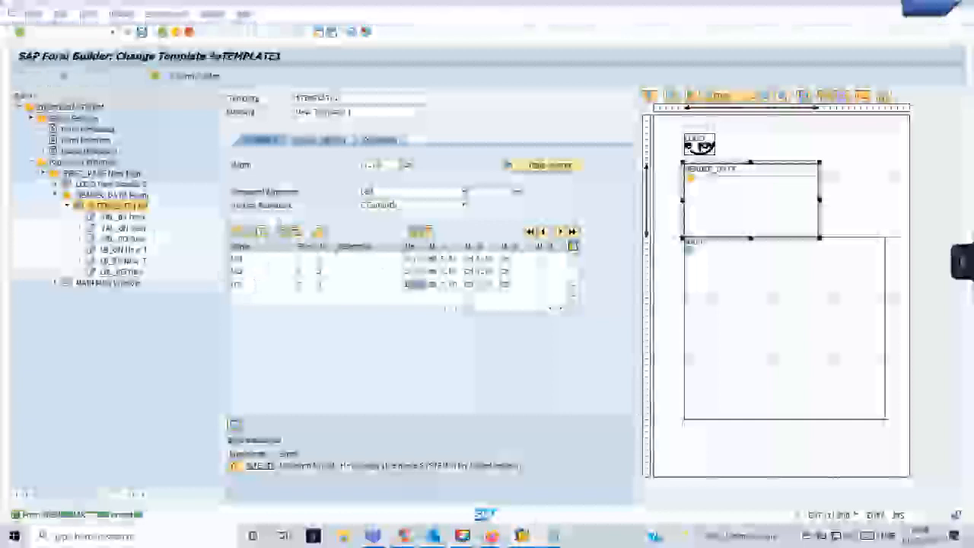
mouse_move(527, 540)
click(323, 479)
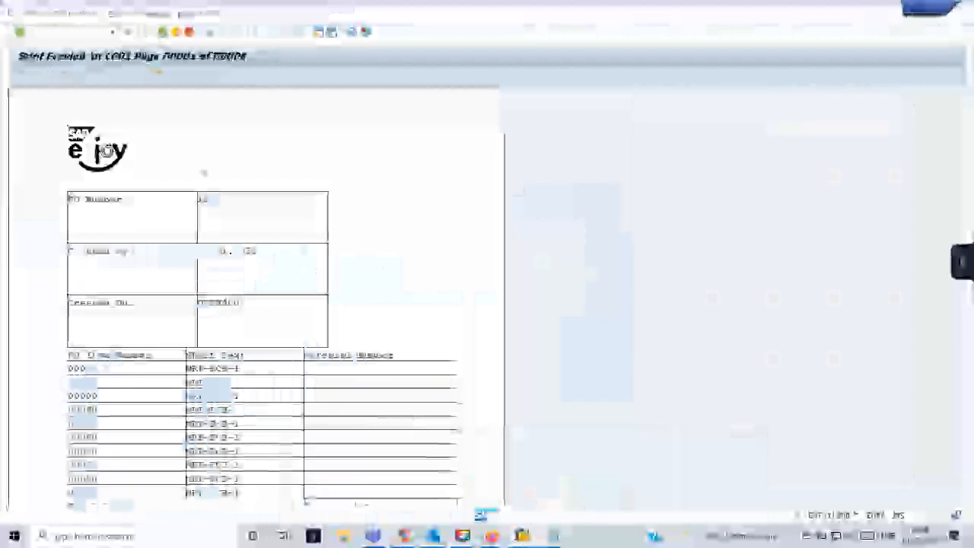
Open SE37 from history, test the function module and show the print preview.
click(112, 32)
click(104, 55)
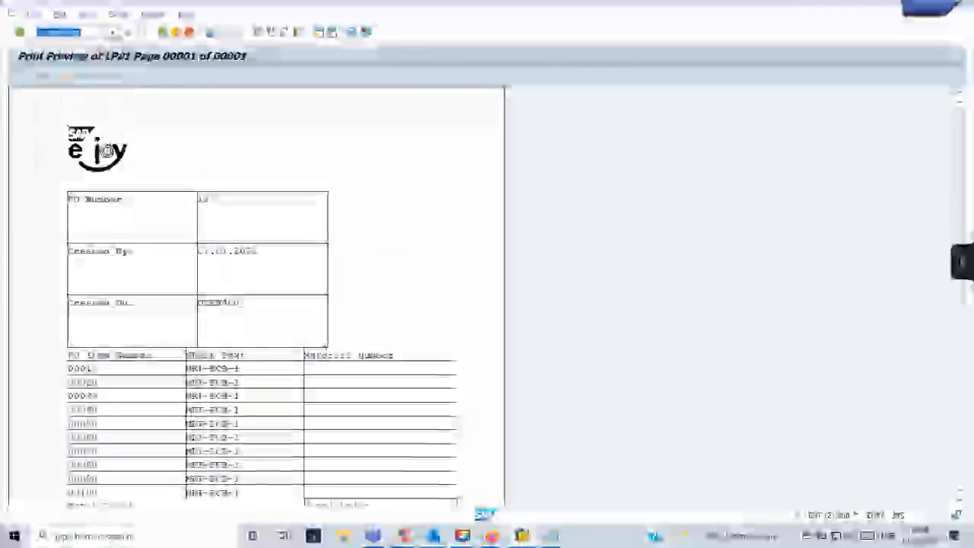
key(Return)
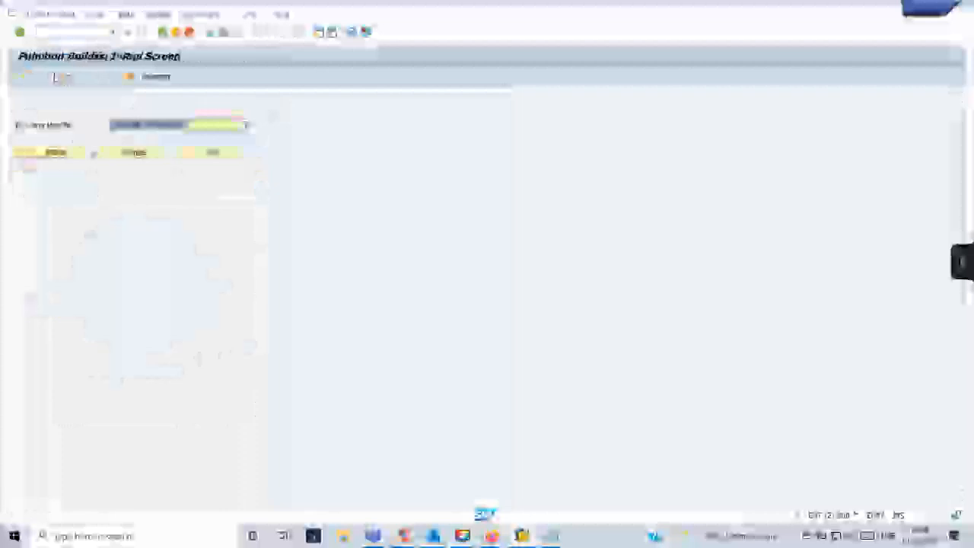
click(55, 76)
click(181, 252)
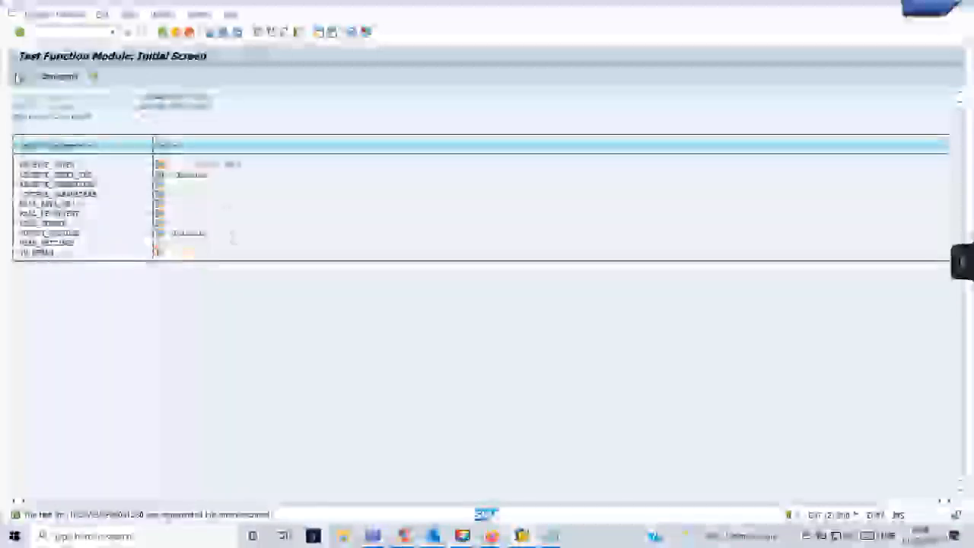
click(20, 77)
click(304, 350)
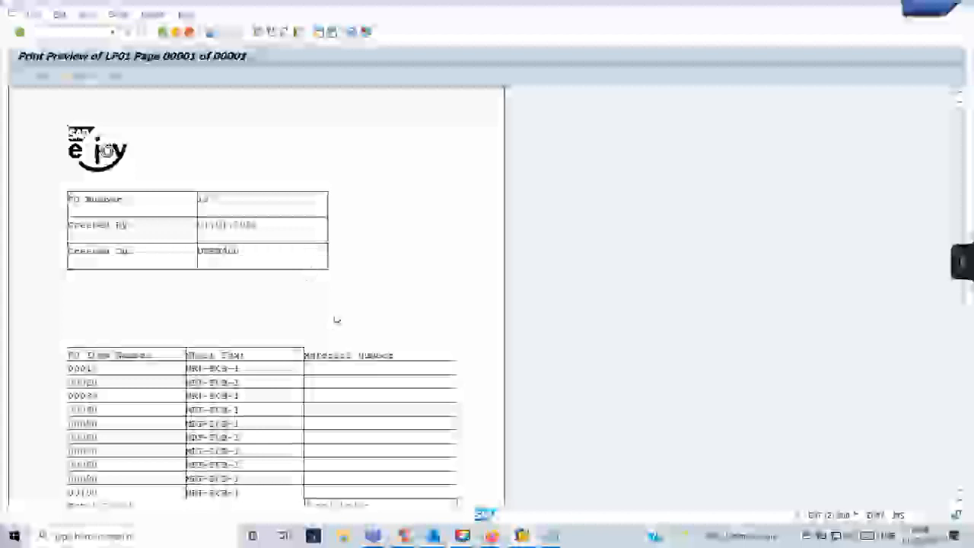
Scroll the preview to the Total row, back out to Function Builder, then switch to Notepad.
scroll(259, 278, down, 3)
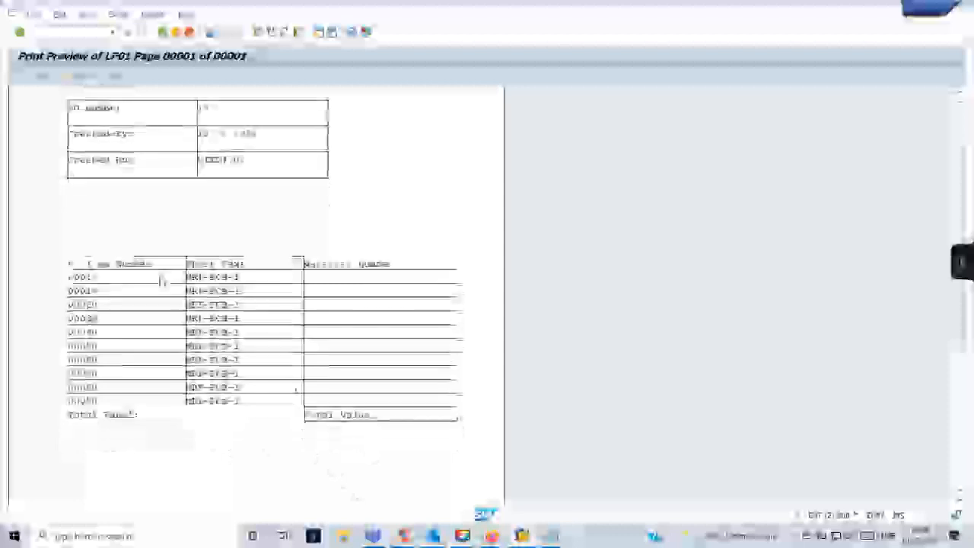
scroll(163, 286, down, 2)
scroll(172, 290, down, 8)
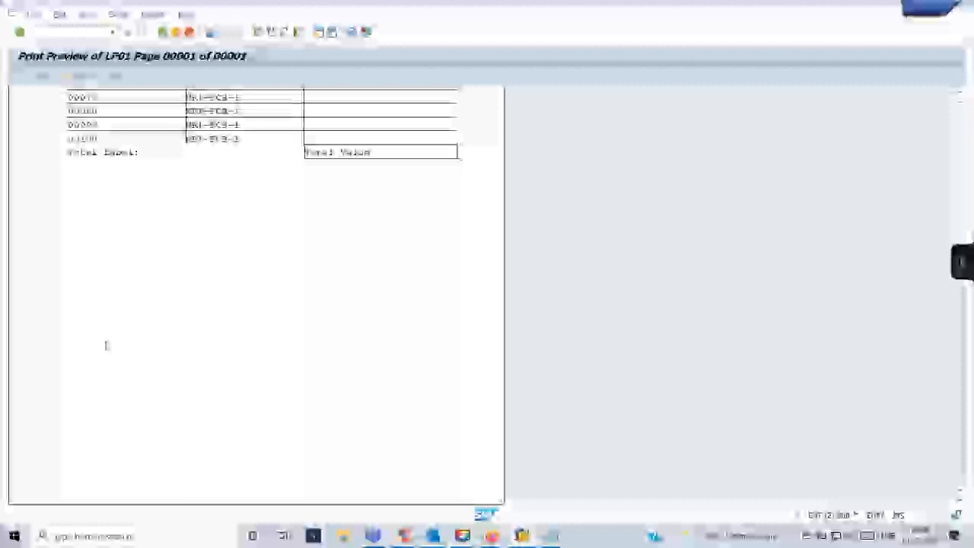
click(163, 33)
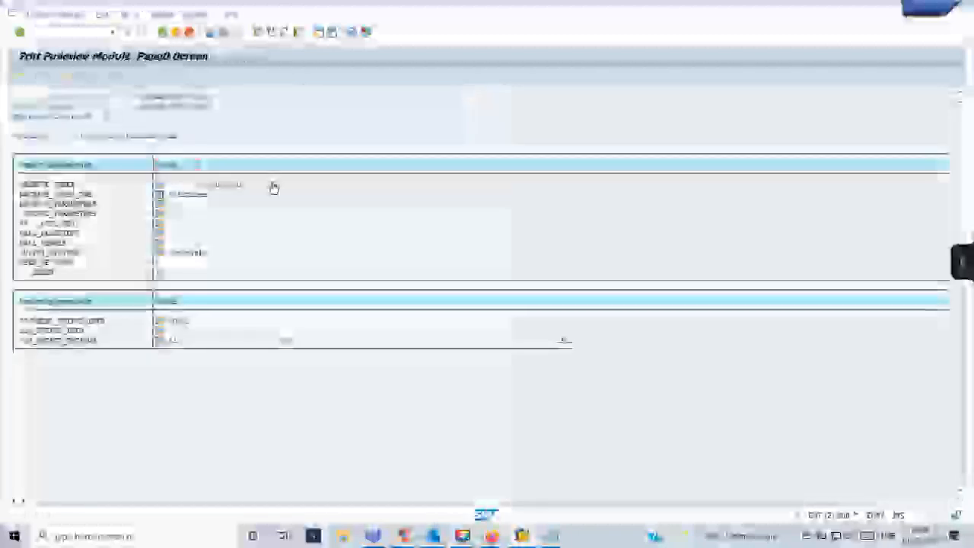
click(163, 33)
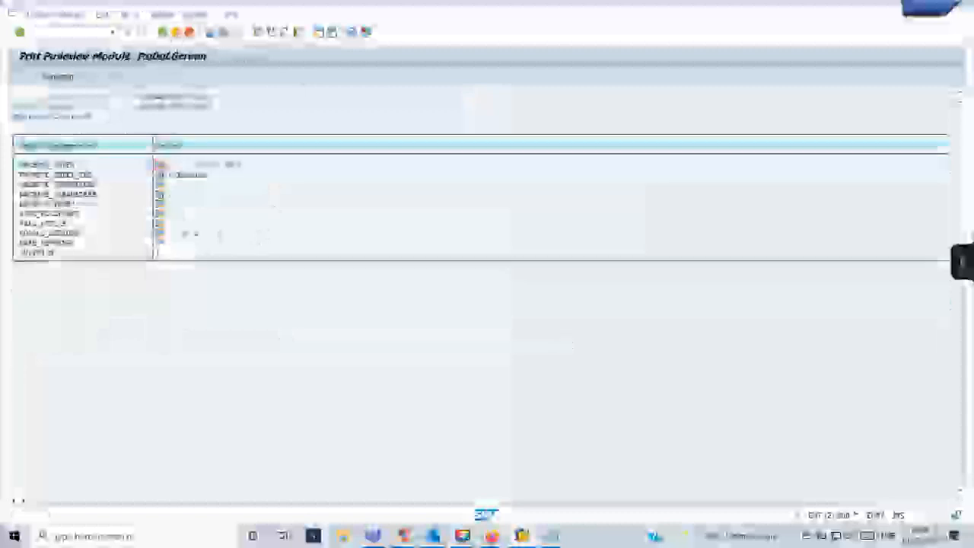
click(162, 33)
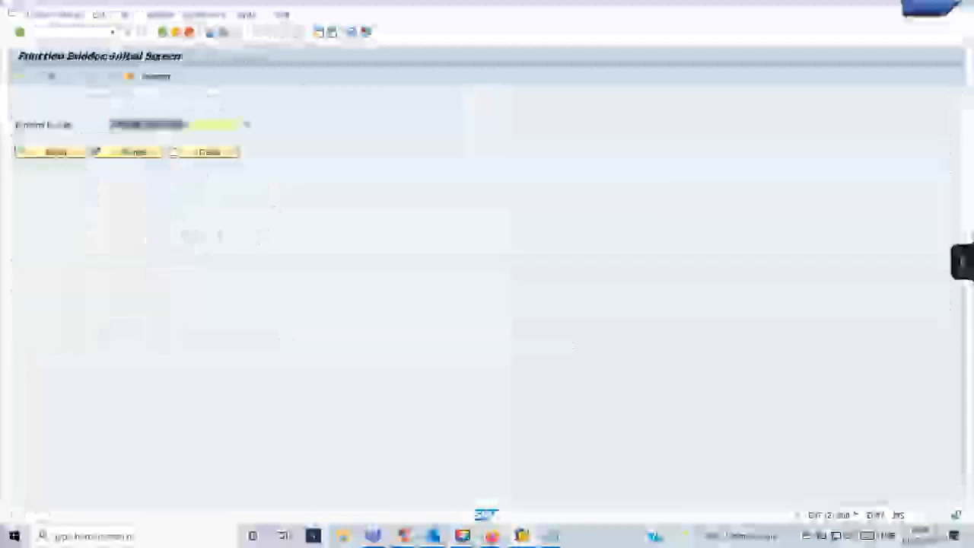
mouse_move(554, 536)
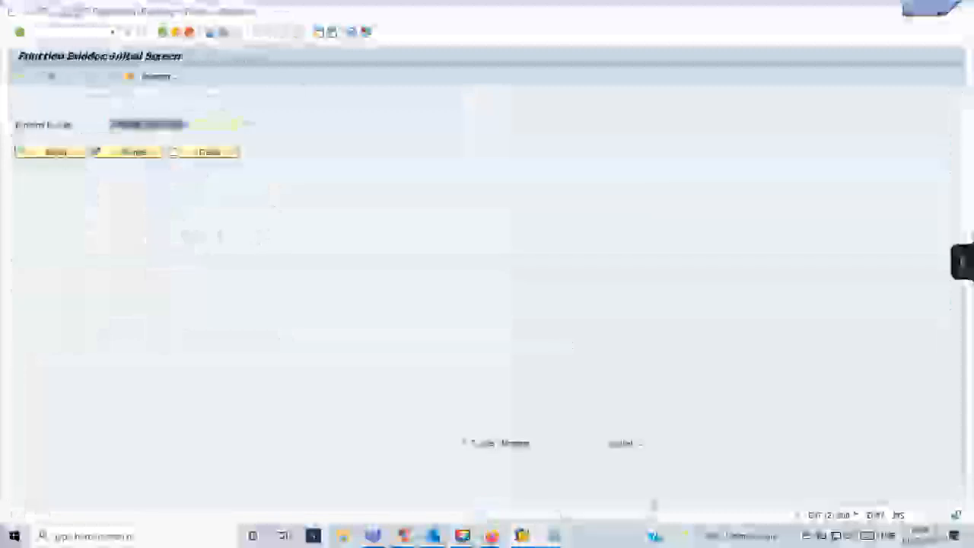
click(502, 487)
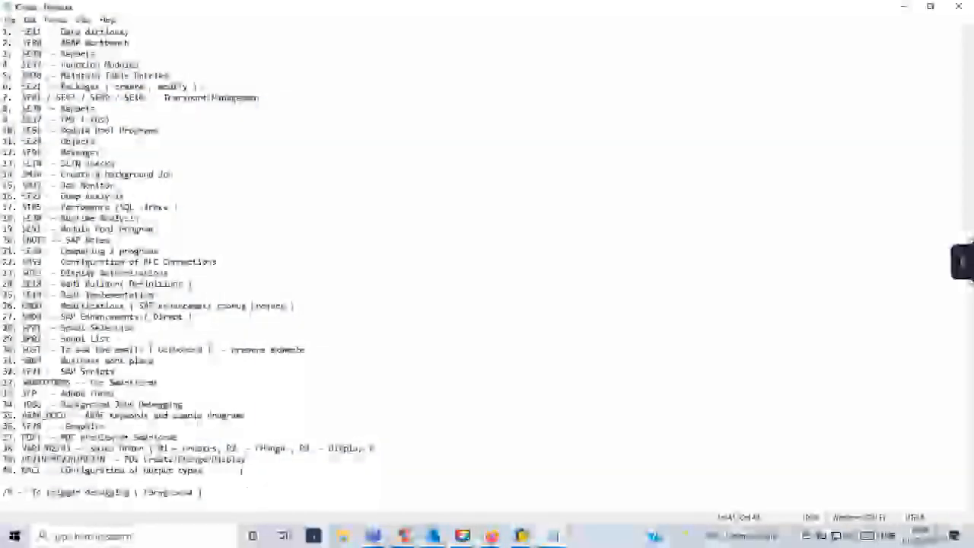
Add line '41. SHDB - BDCandard BDC' after line 40 of the Notepad T-code list.
click(242, 470)
key(Return)
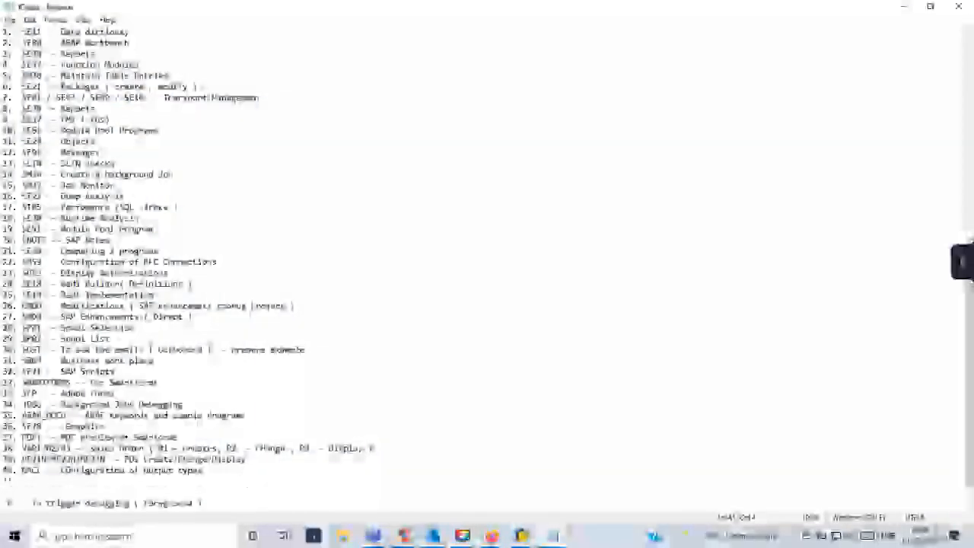
text(41. SHDB)
text(  - B)
text(DC)
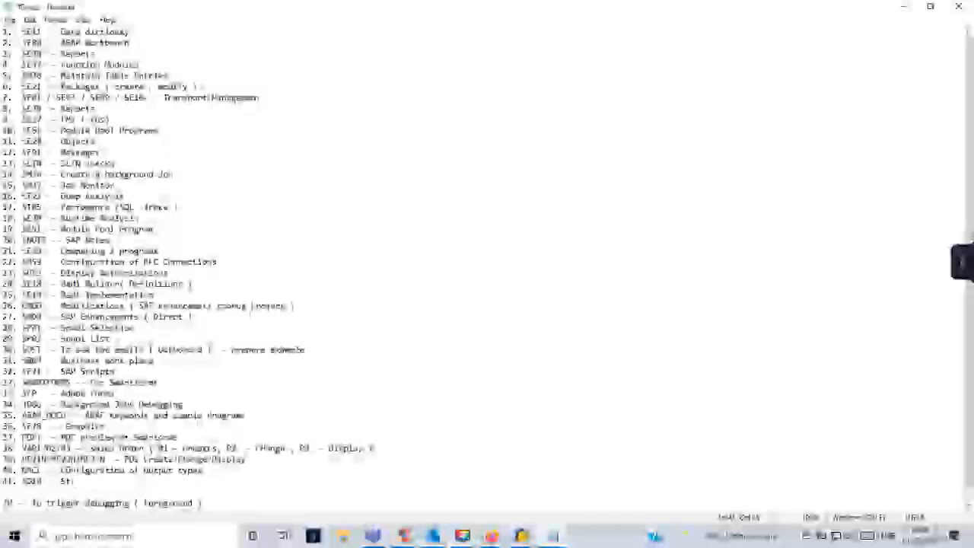
text(andard BDC)
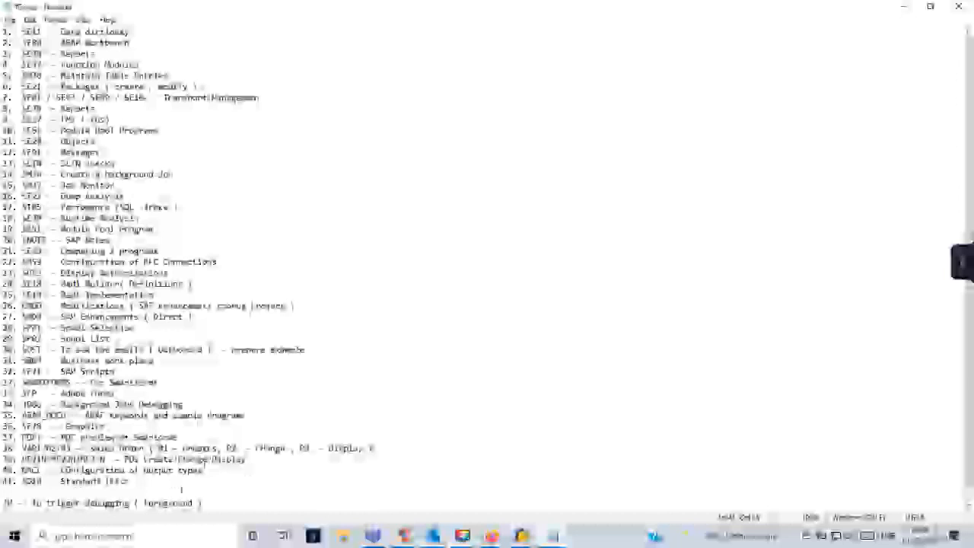
key(alt+Tab)
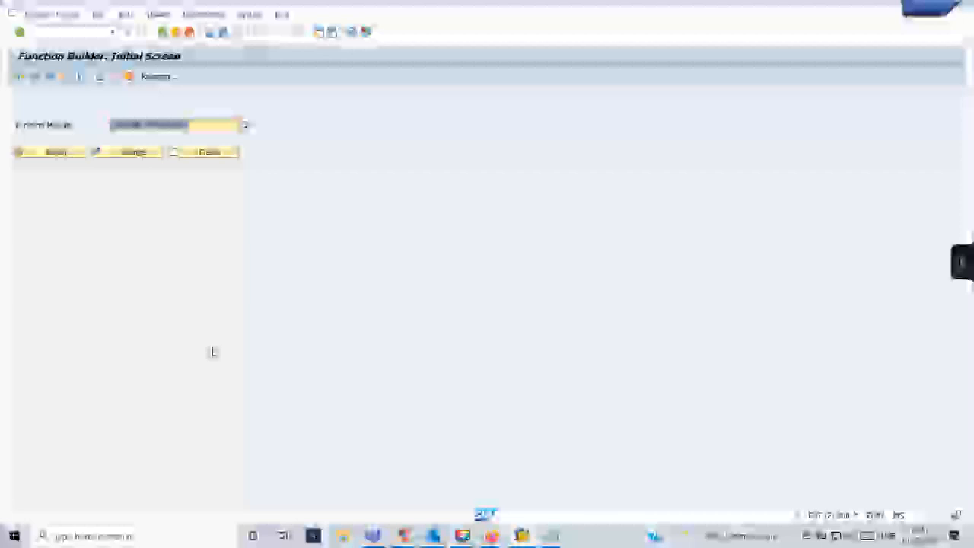
Restart the session with /n, then enter /nse37 to reach the request screen.
click(76, 34)
text(/)
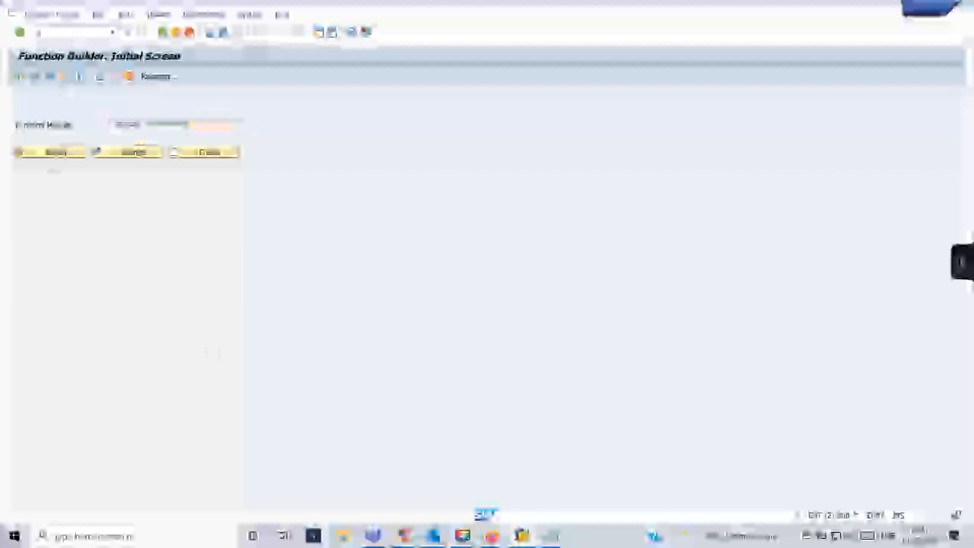
text(nse38)
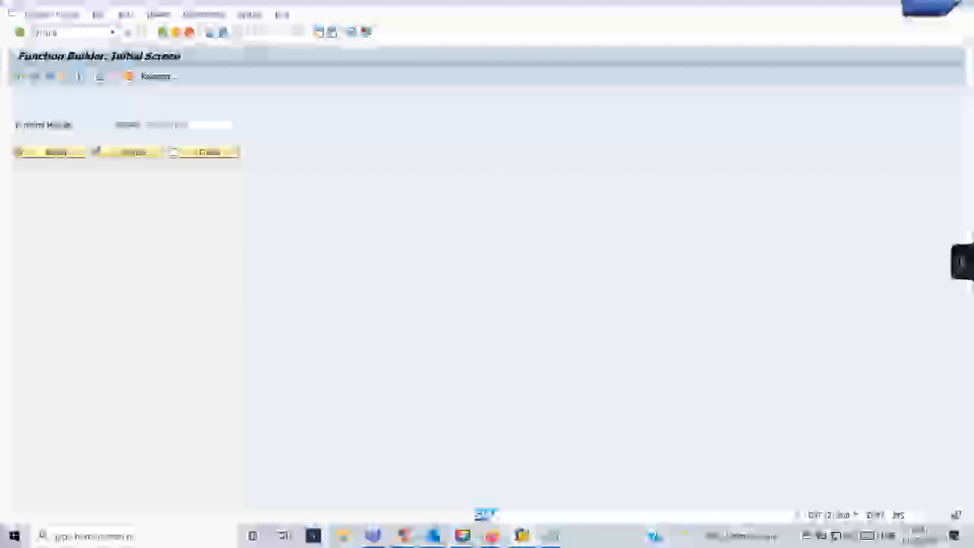
key(Return)
text(/nse37)
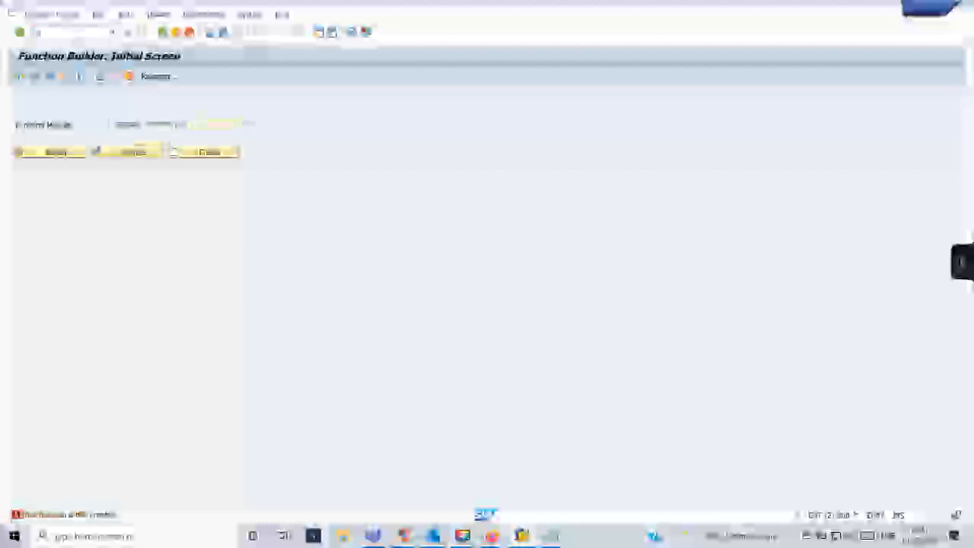
key(Return)
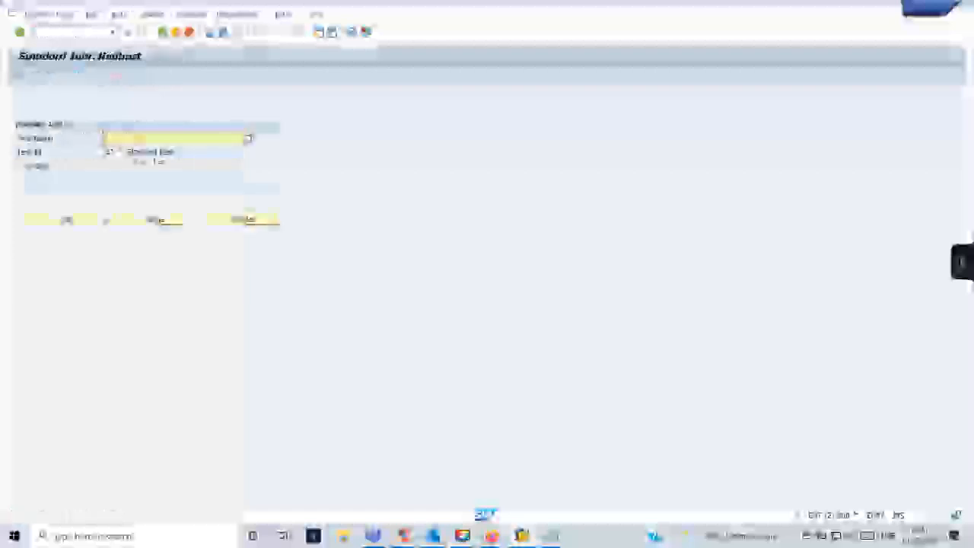
Pick Text ID ST, name the text ZTEST_1, and create it after Change fails.
click(113, 153)
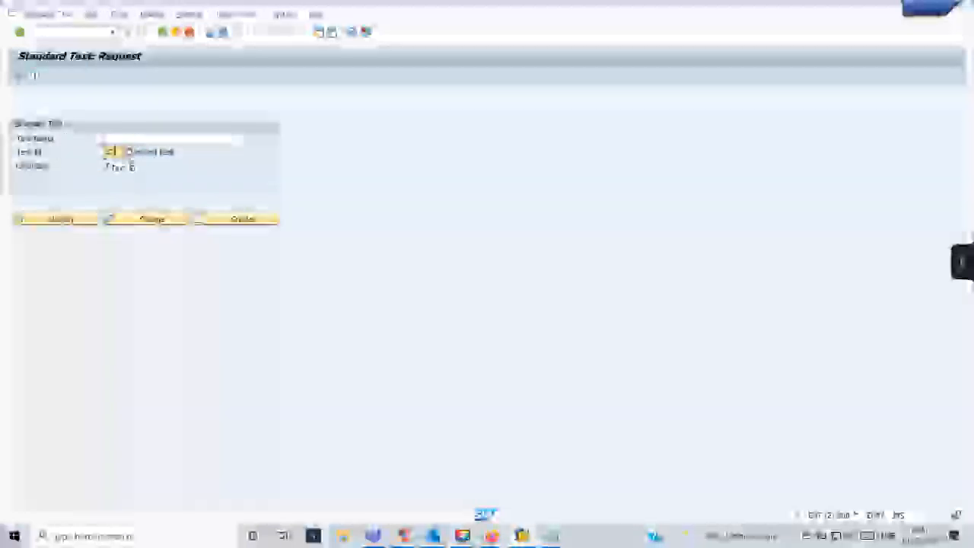
click(130, 153)
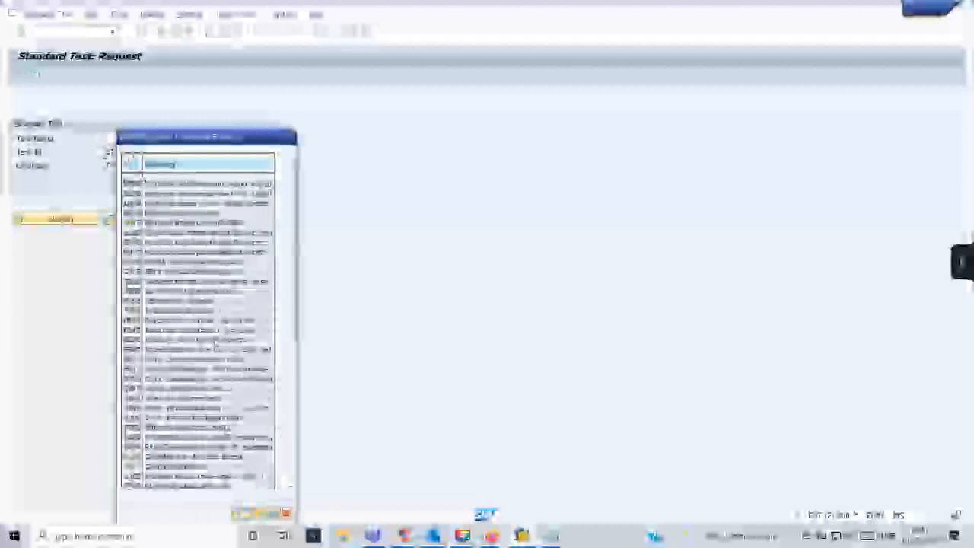
scroll(216, 347, down, 10)
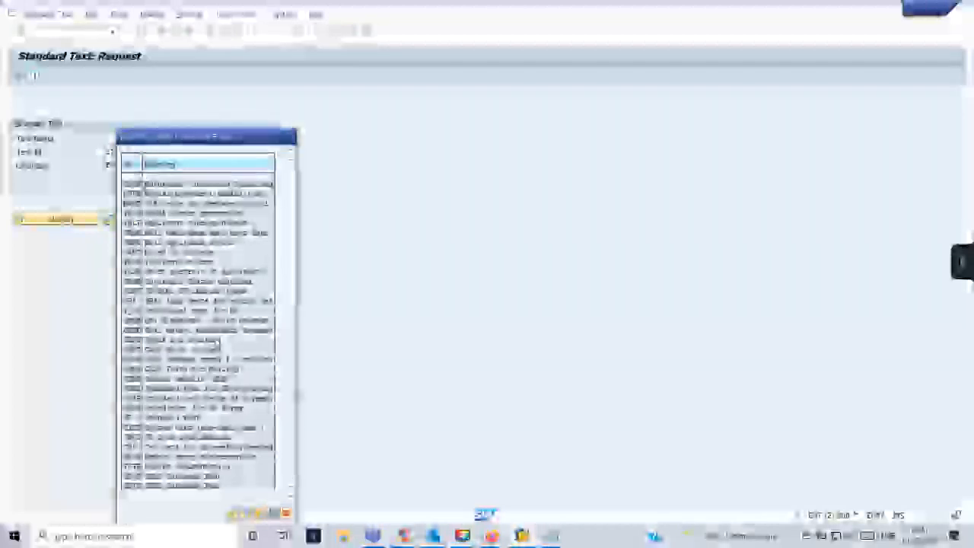
scroll(217, 346, down, 1)
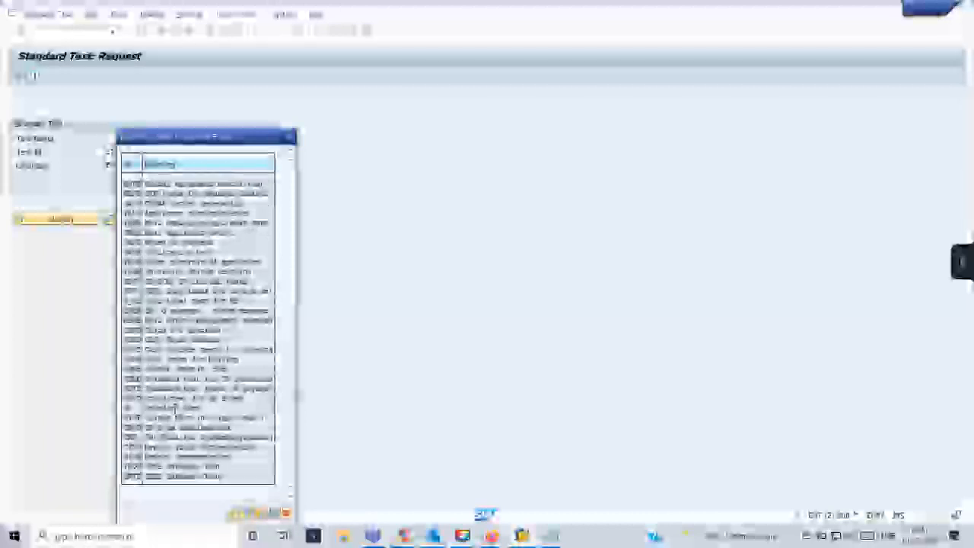
double_click(176, 411)
click(132, 138)
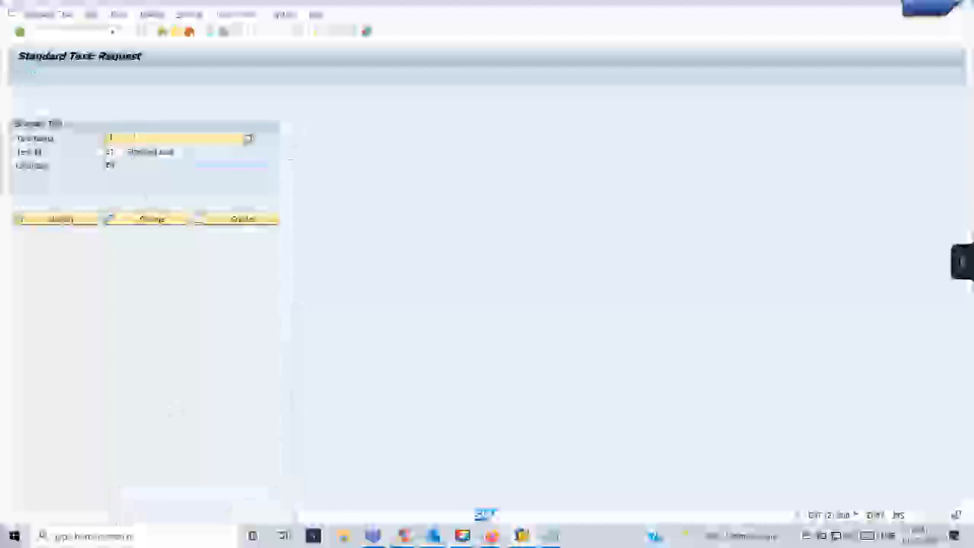
text(ZTEST_1)
click(141, 220)
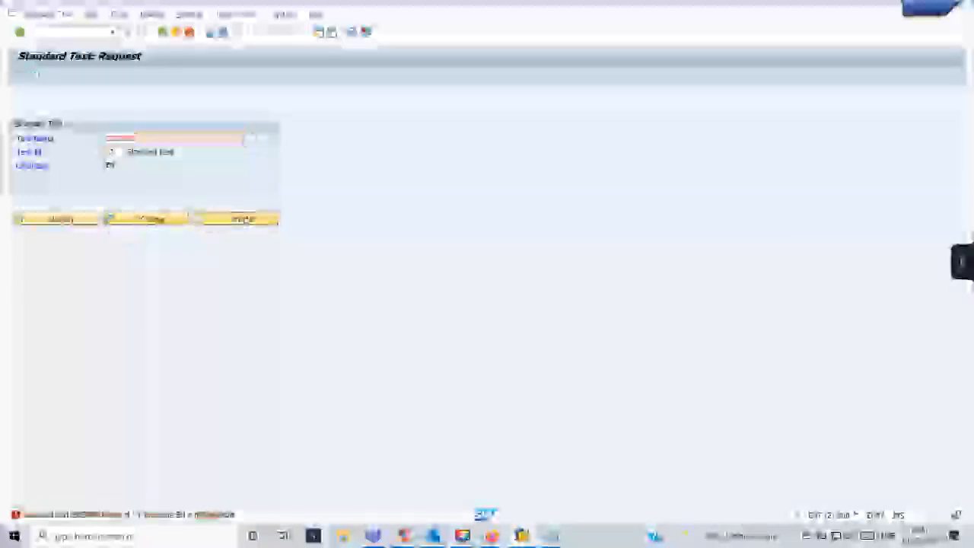
click(238, 220)
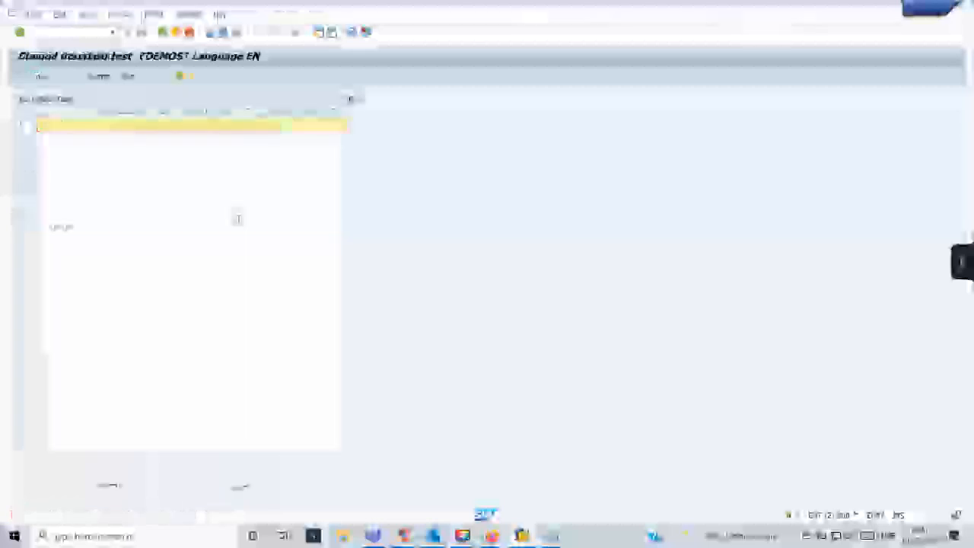
Enter 'This is my first standard textext' as the first line, save, and reopen it in change mode.
text(This is )
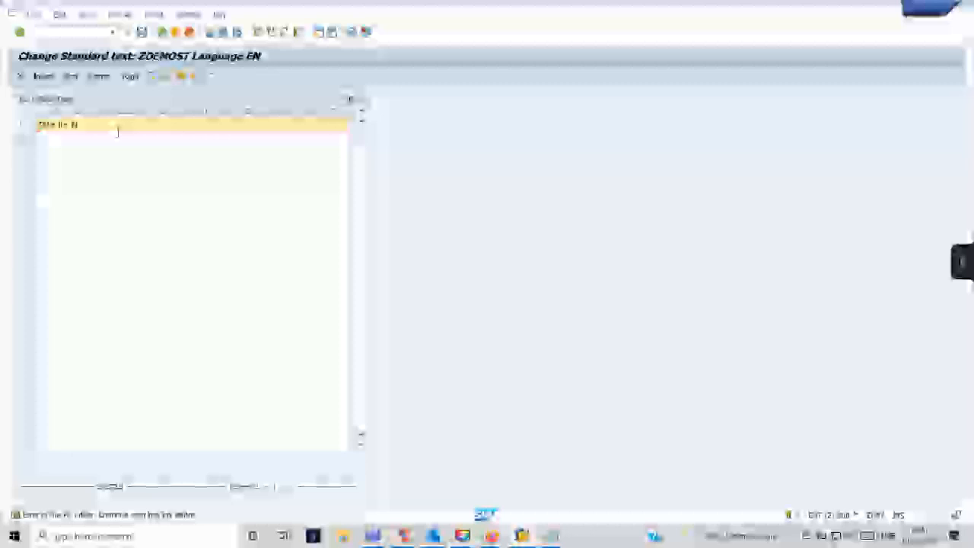
text(my first standard text)
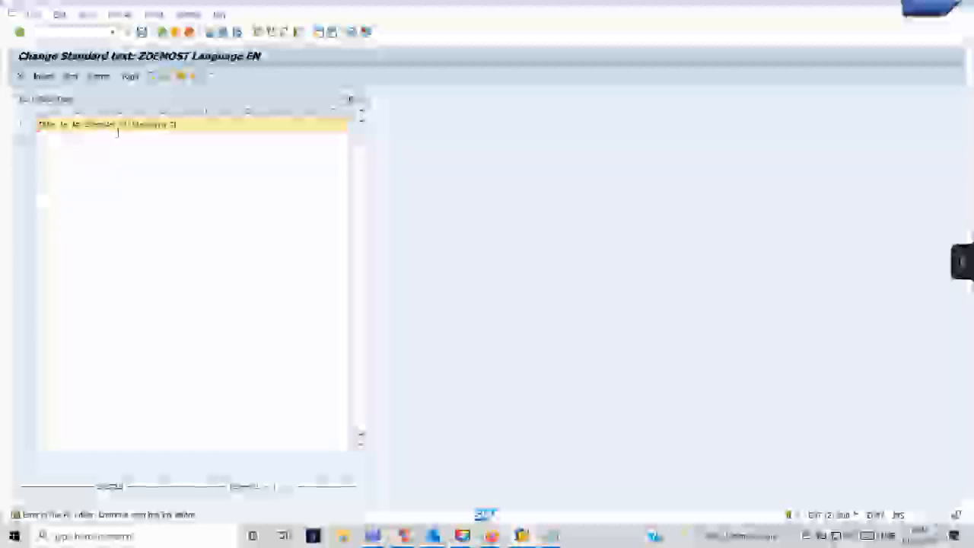
text(ext)
key(ctrl+s)
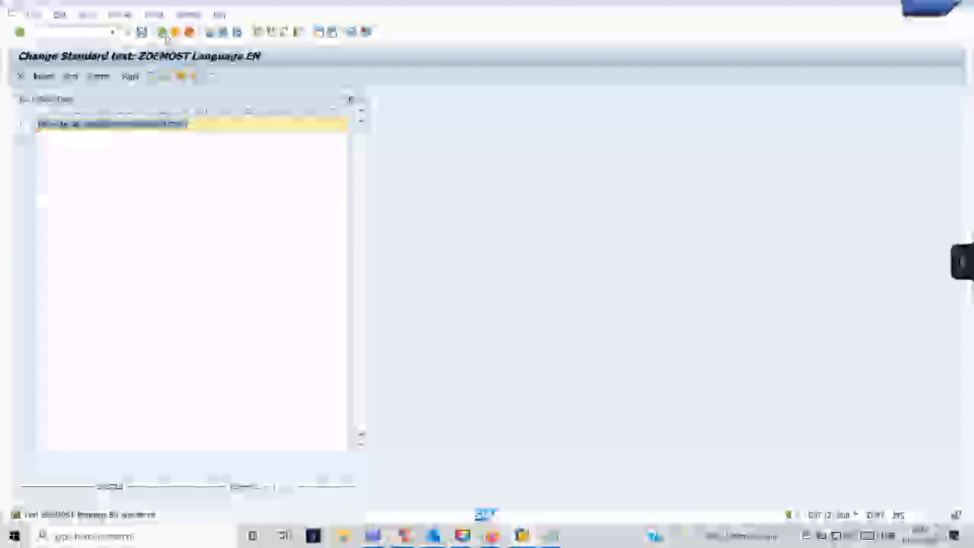
click(164, 33)
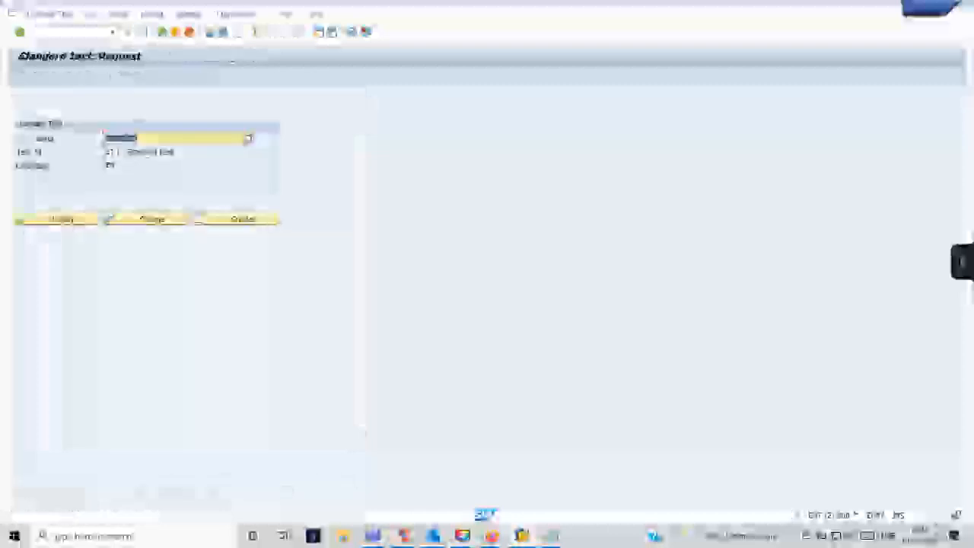
click(162, 32)
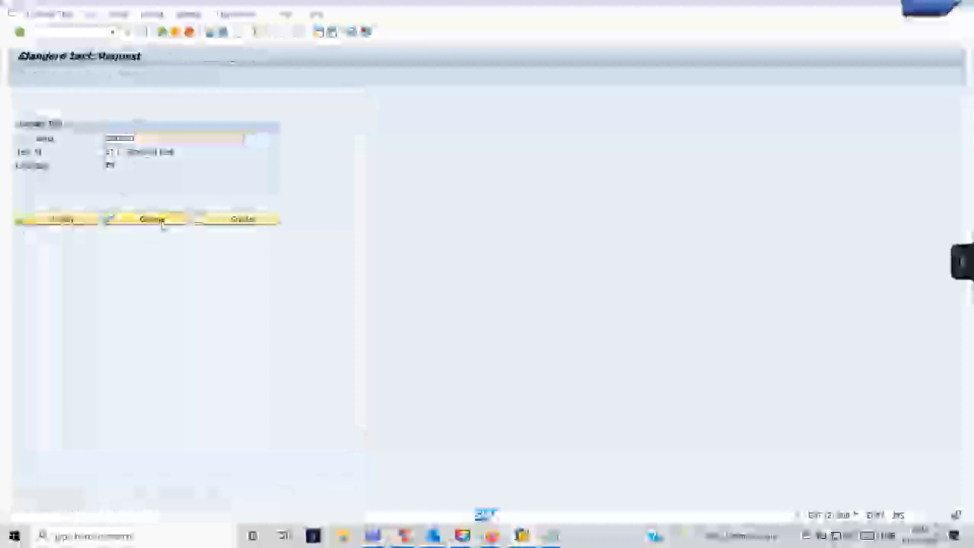
click(185, 220)
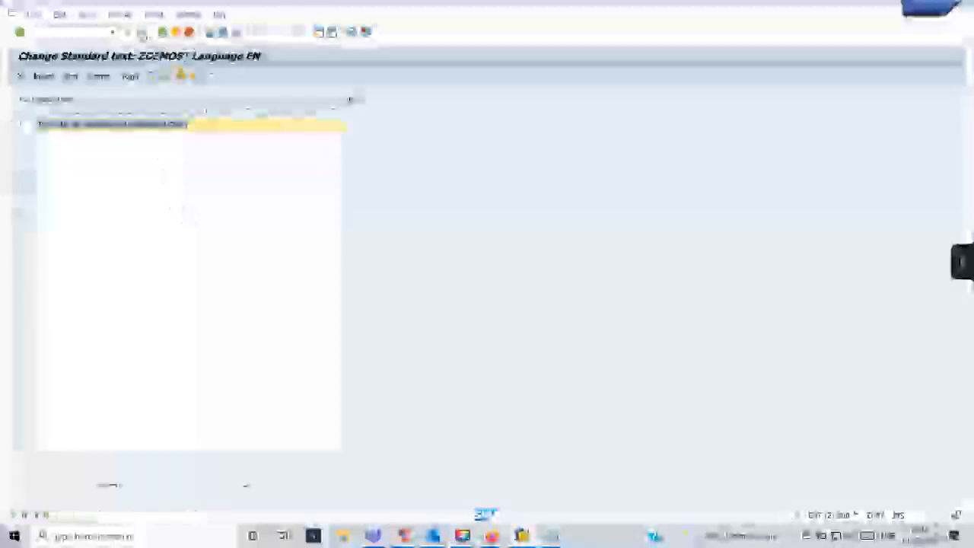
click(163, 33)
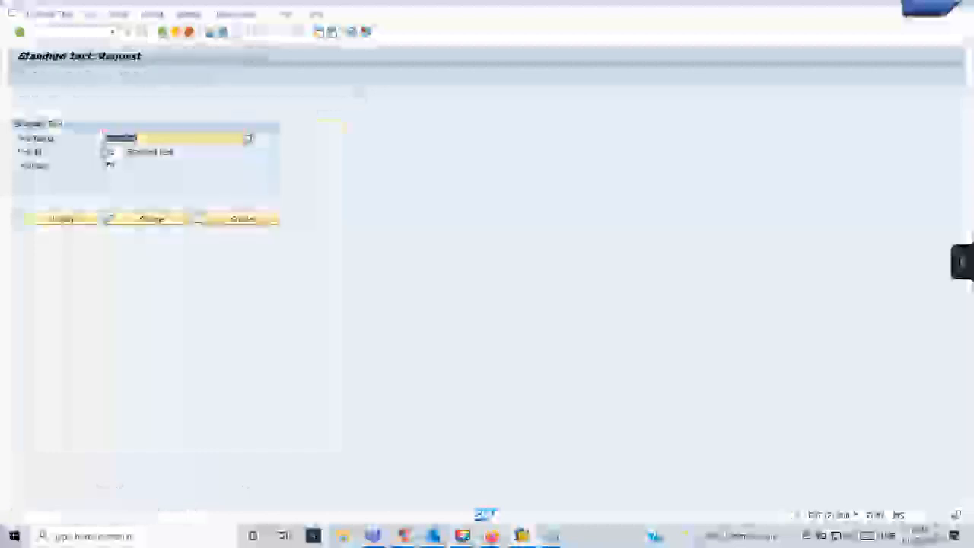
click(79, 222)
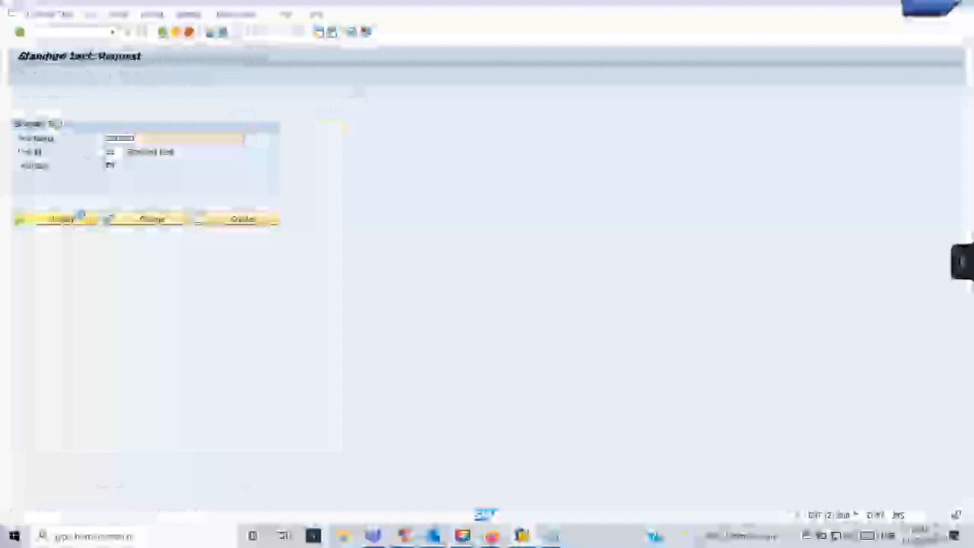
click(79, 219)
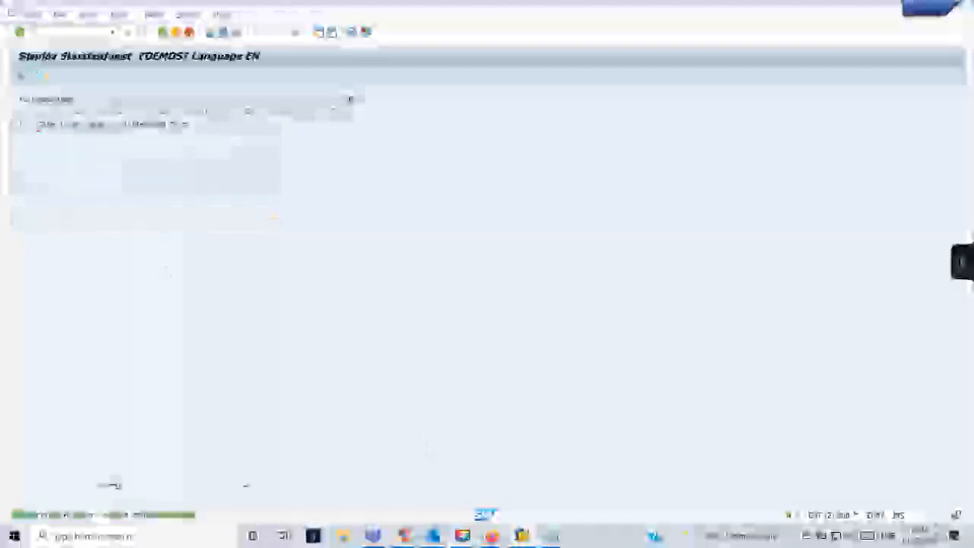
click(172, 35)
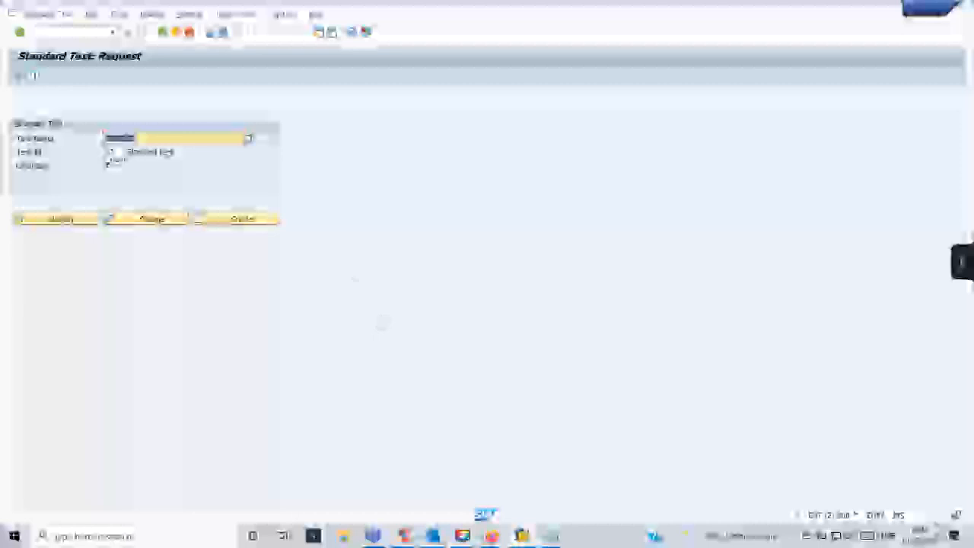
click(152, 221)
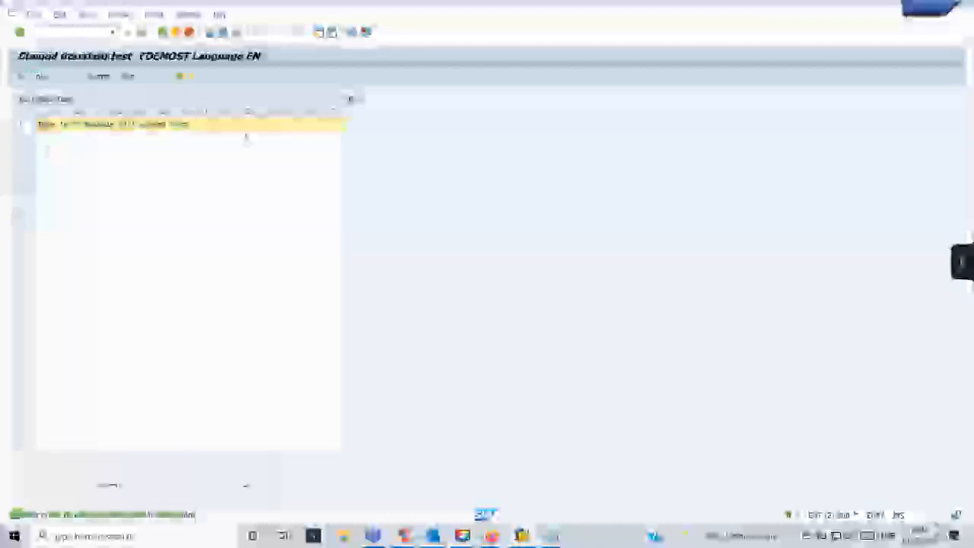
Reword the standard text's first line to end with 'is.' and save it.
text(will)
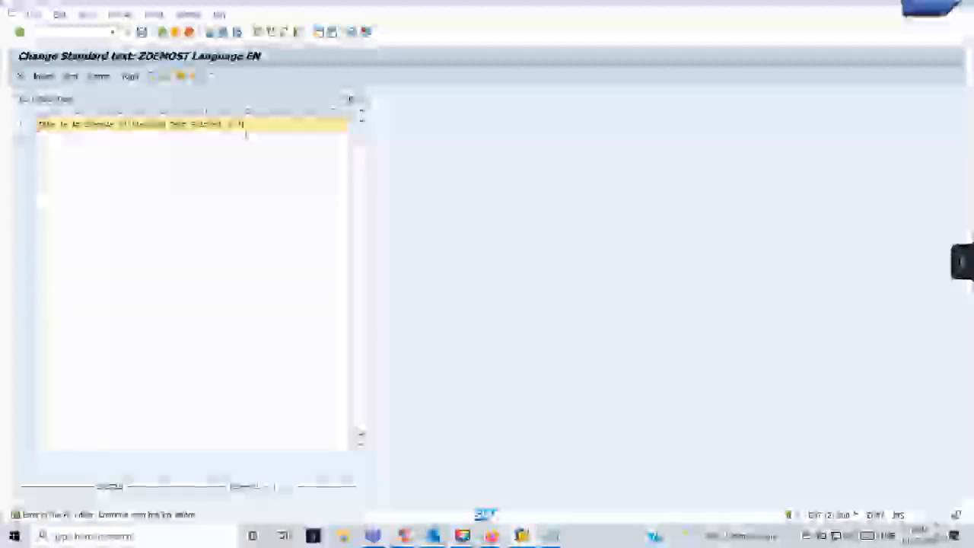
text(a given)
click(246, 124)
key(BackSpace)
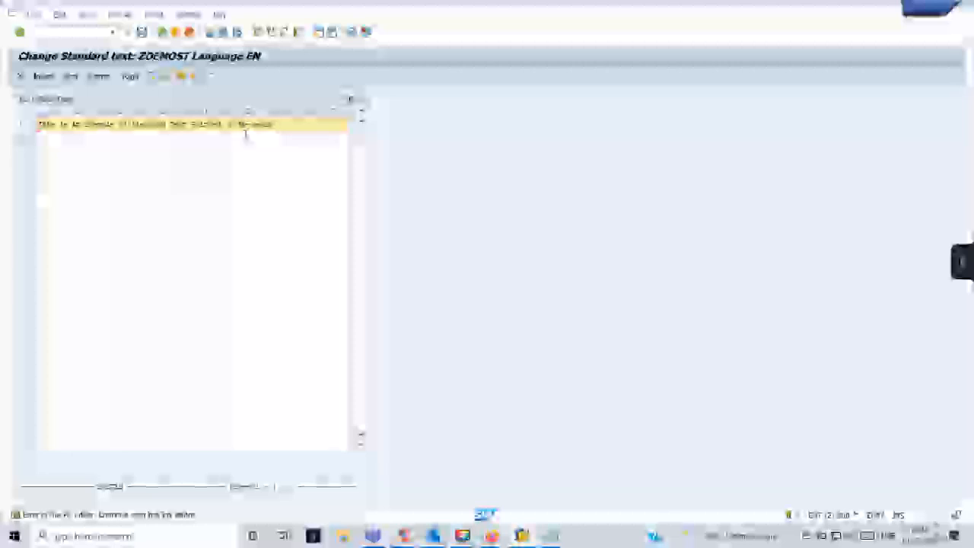
text(is)
text(.)
click(143, 34)
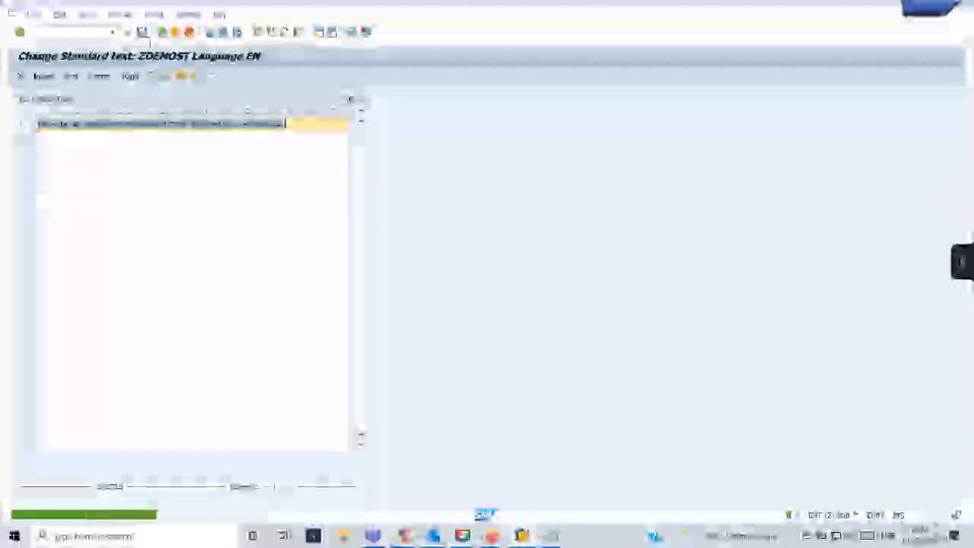
Check the saved standard text in the print preview from the request screen.
click(162, 34)
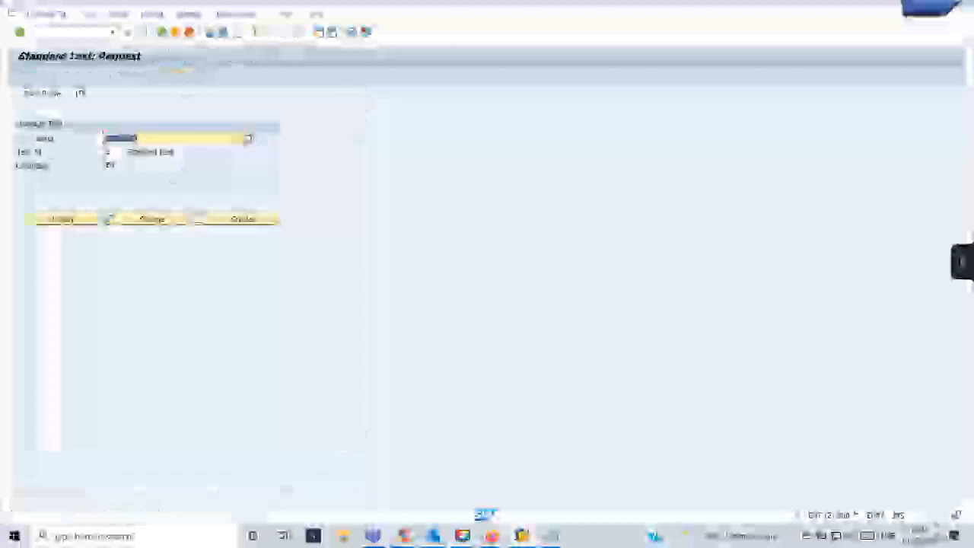
click(24, 79)
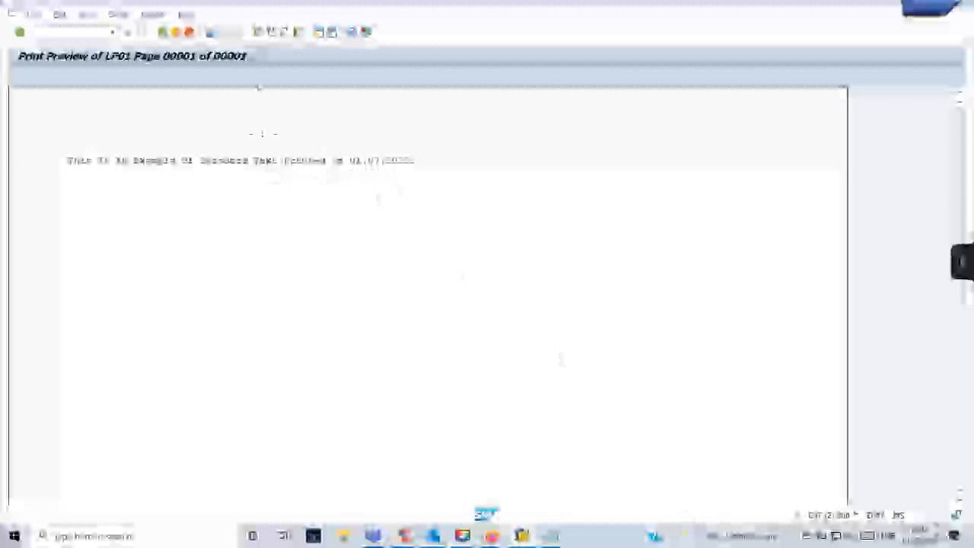
click(162, 32)
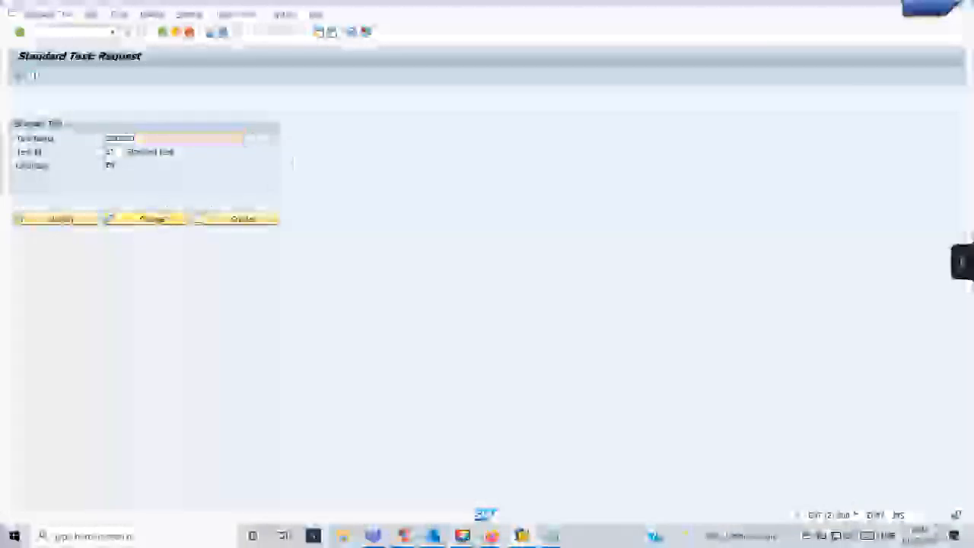
Append 'is a testt' to the standard text's line, save, and open the LP01 print preview.
click(174, 223)
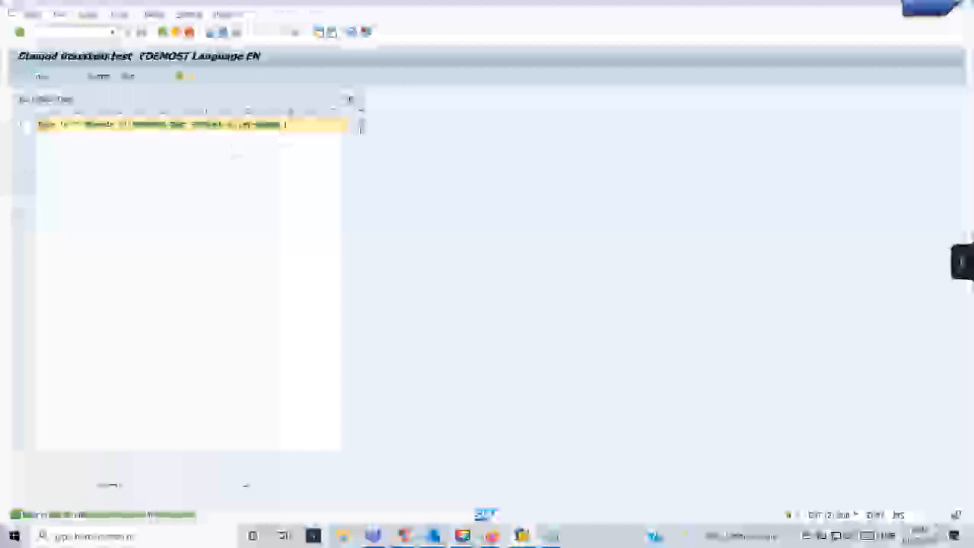
text(is )
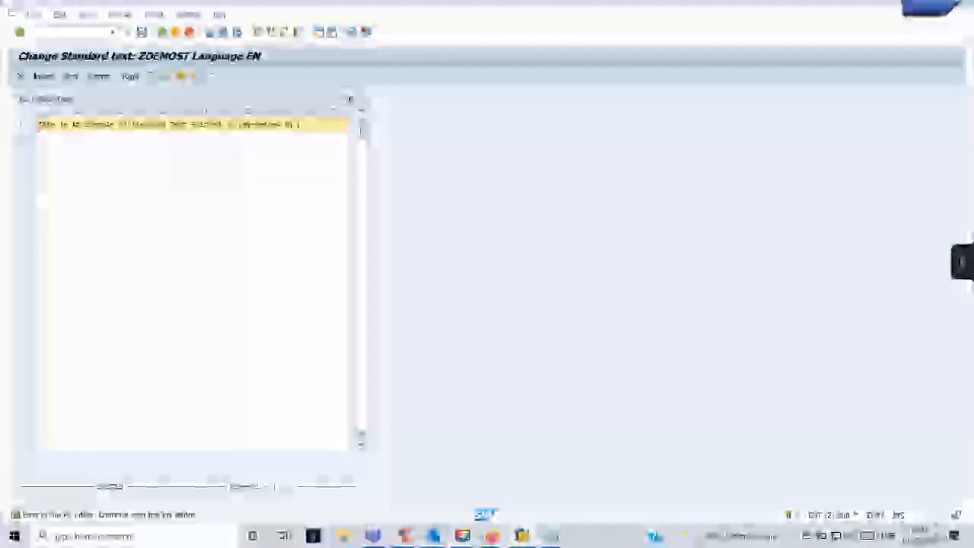
text(a testt)
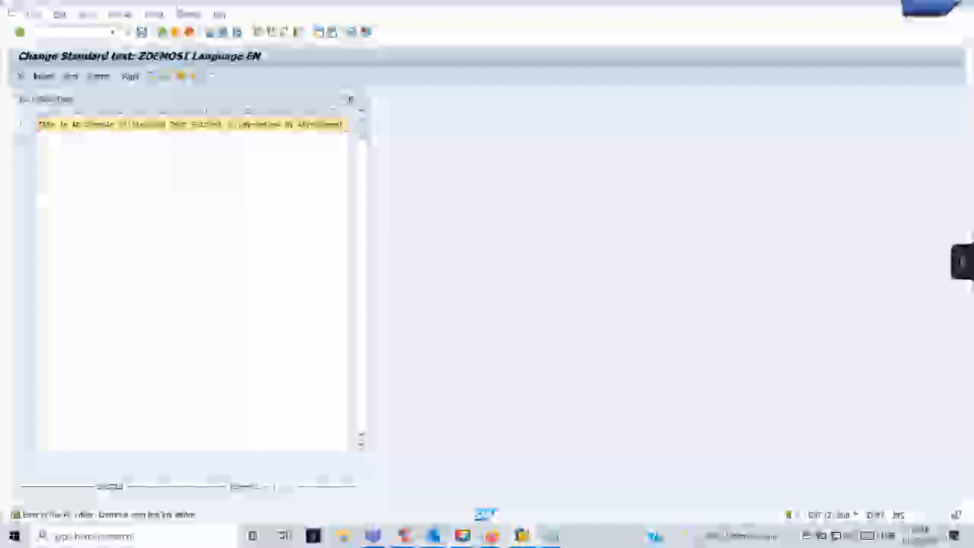
click(143, 33)
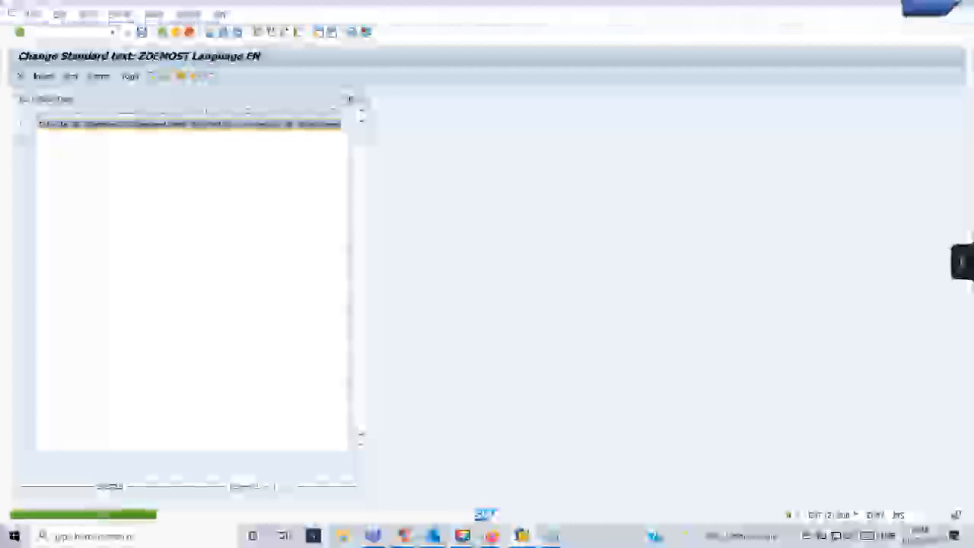
click(162, 33)
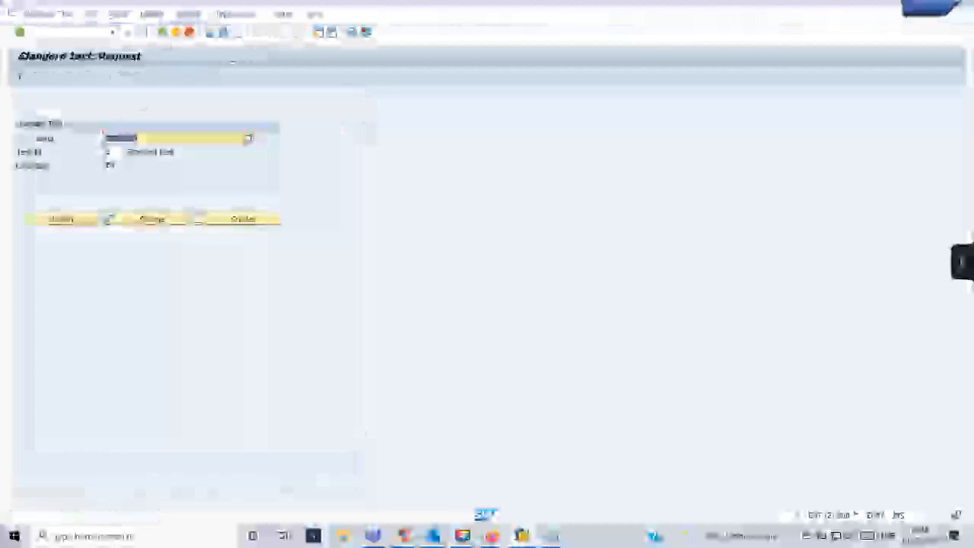
click(22, 77)
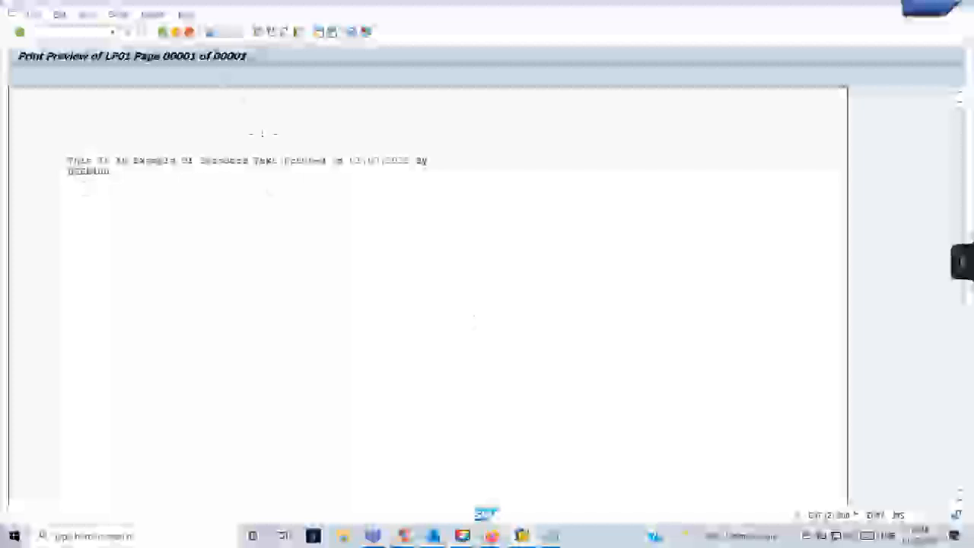
Copy the standard text's Text Name from SO10 into the Notepad notes.
click(162, 32)
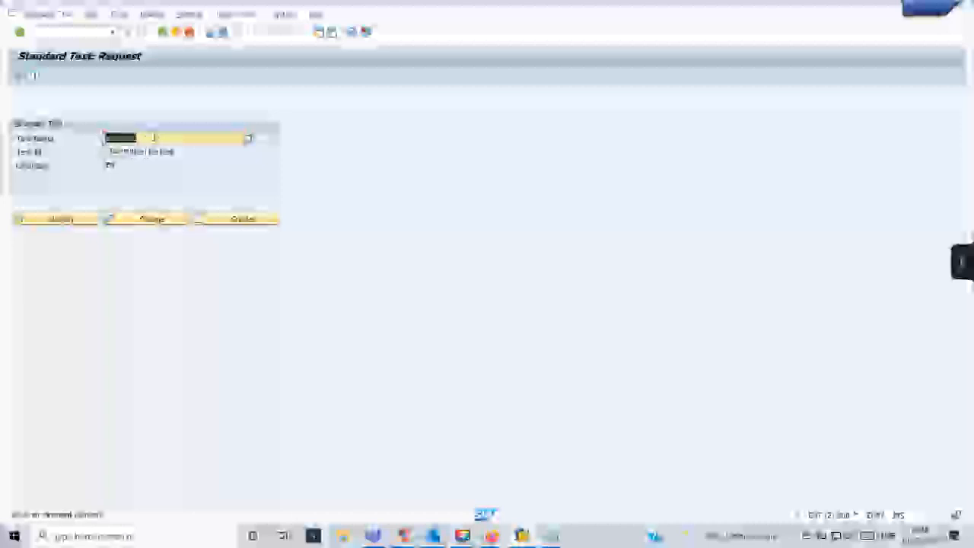
click(154, 138)
drag(154, 138, 106, 142)
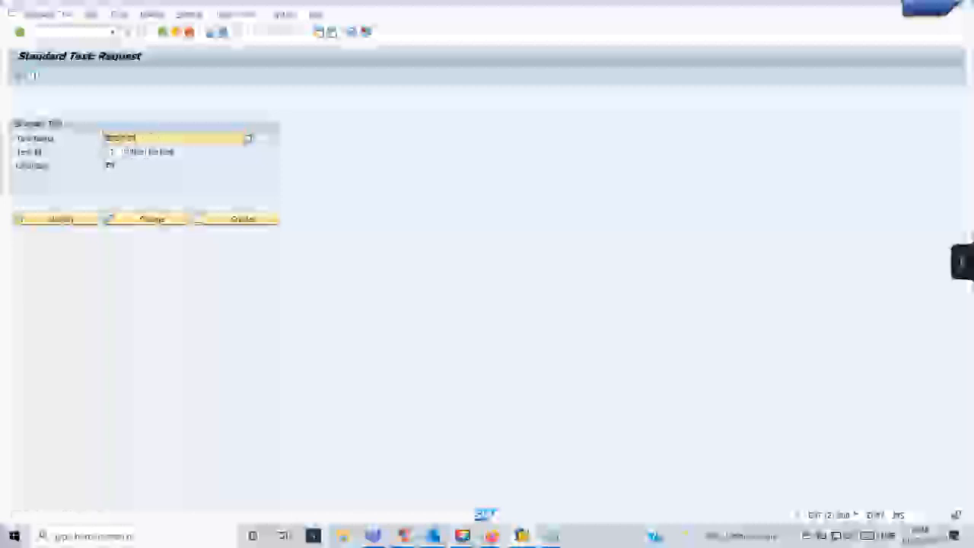
click(553, 535)
click(590, 495)
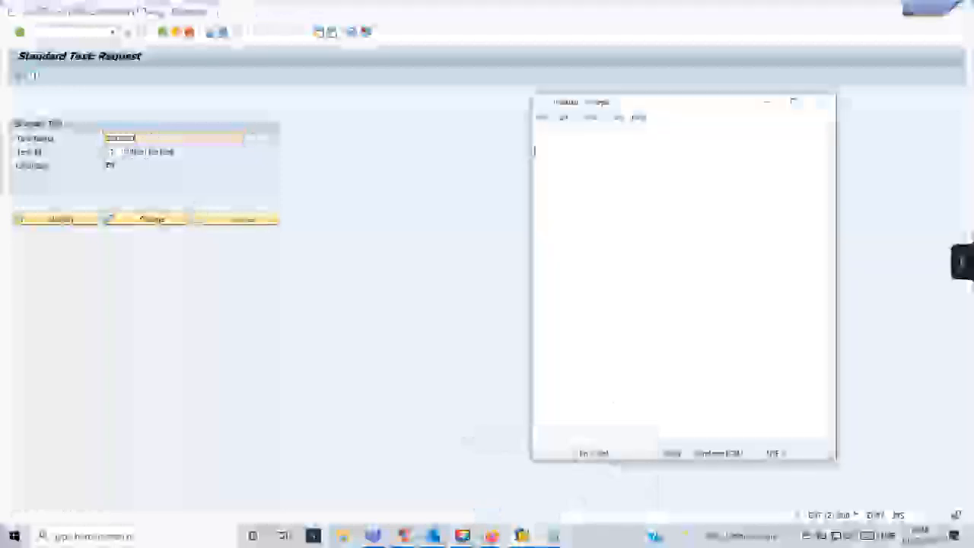
key(ctrl+v)
click(335, 261)
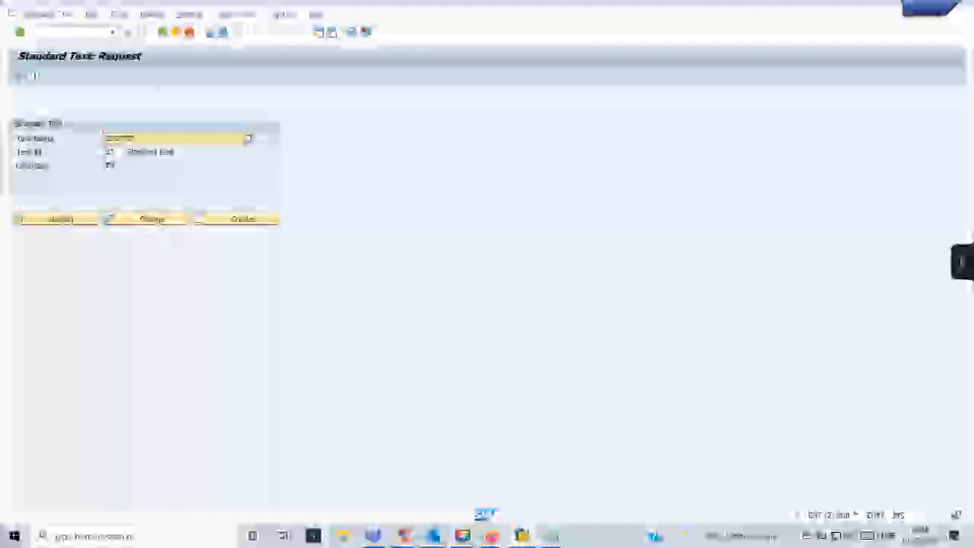
Enter /nse77 in the command field to go to the Function Builder.
click(95, 33)
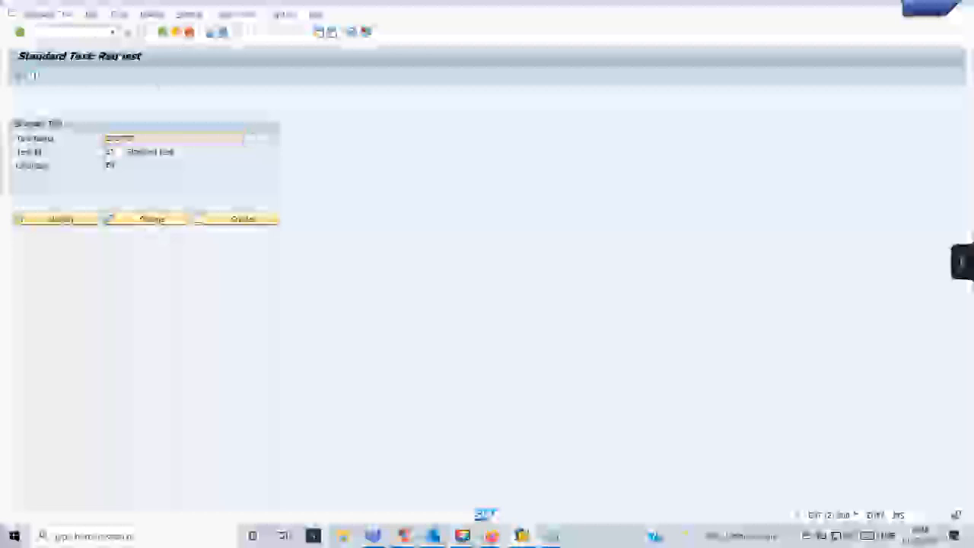
click(73, 33)
text(/nse7)
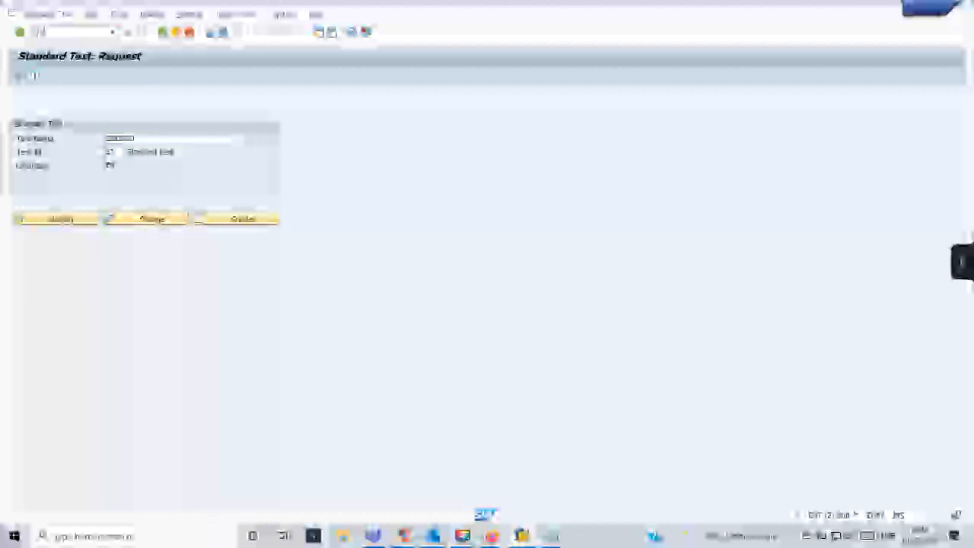
text(7)
key(Return)
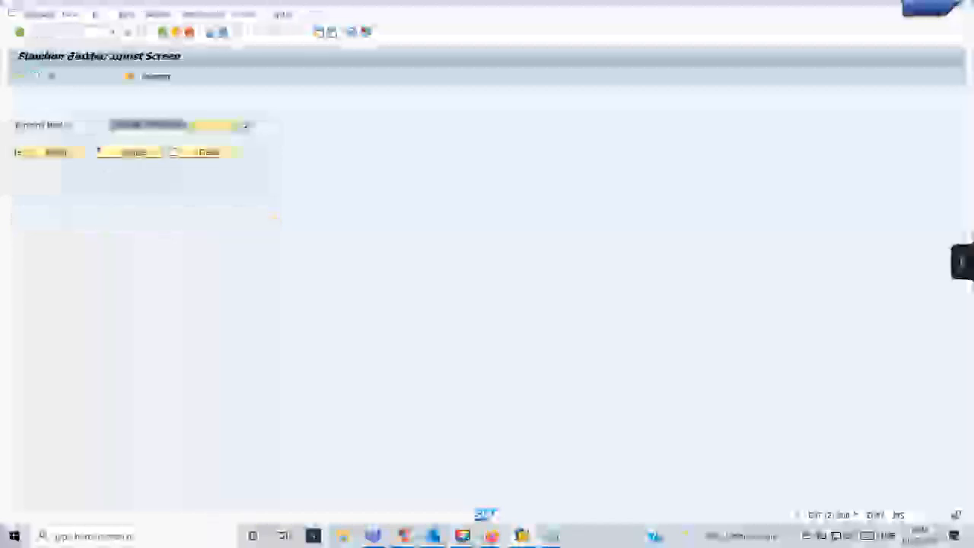
Display the READ_TEXT function module and view its Import parameters.
text(read)
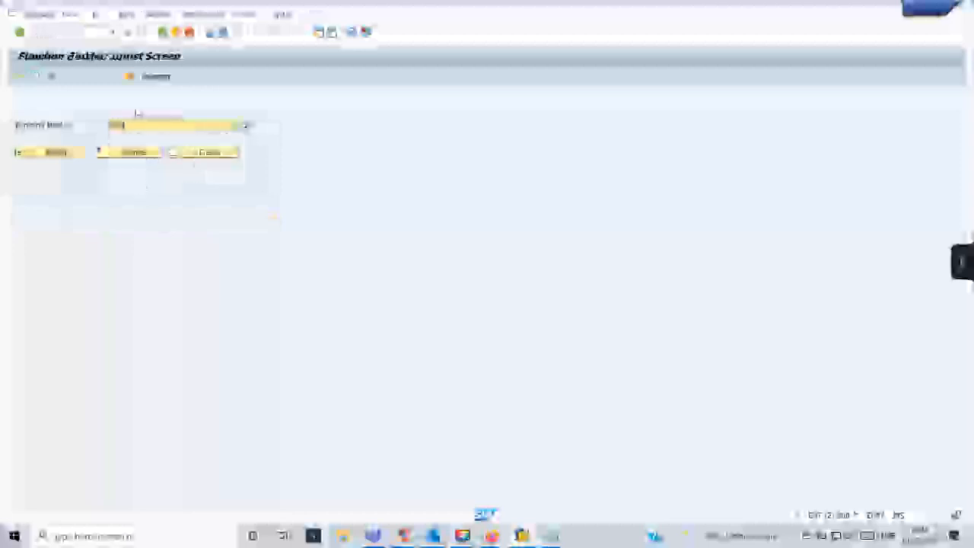
text(_text)
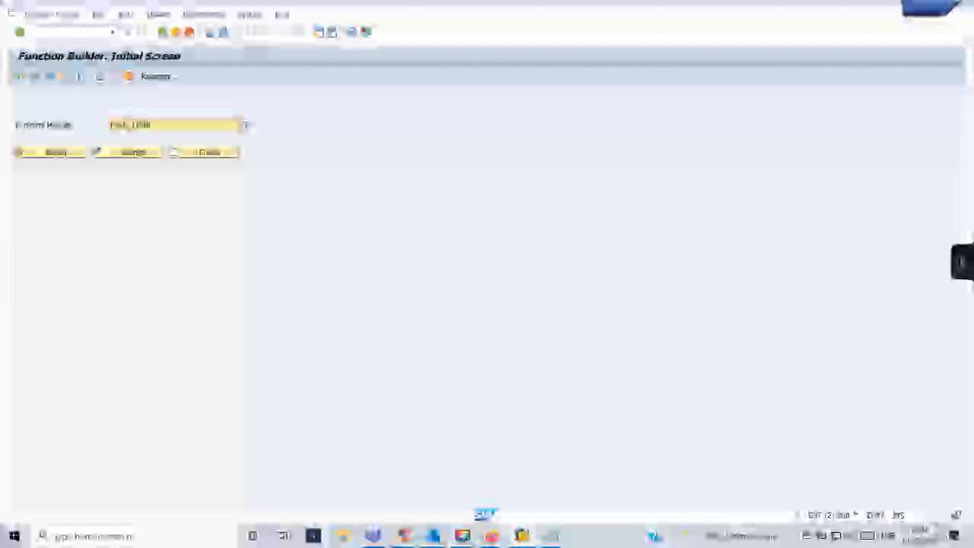
click(54, 153)
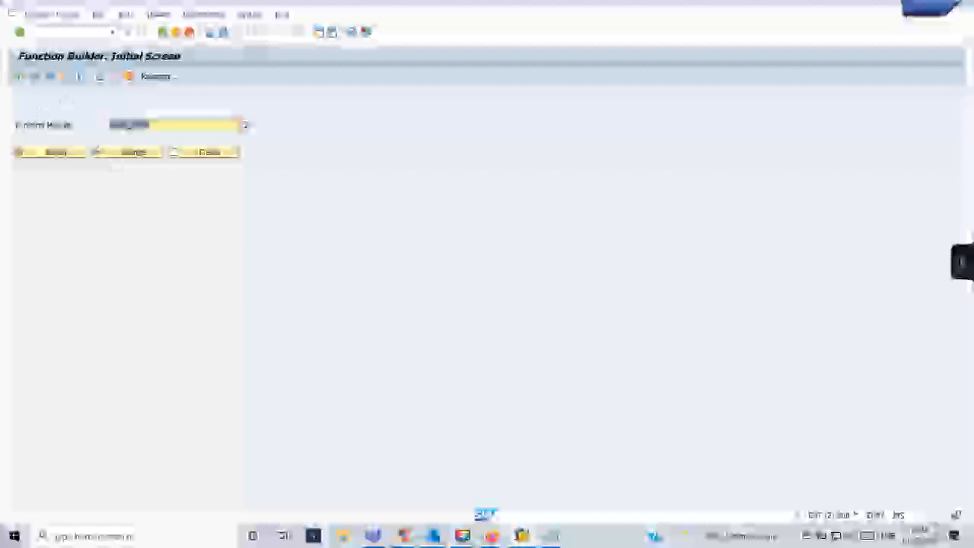
click(55, 152)
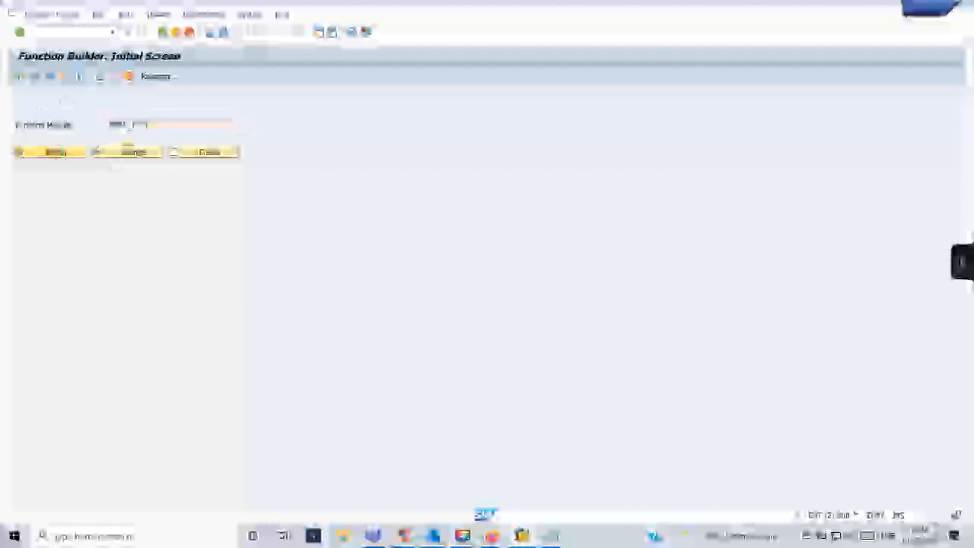
click(90, 113)
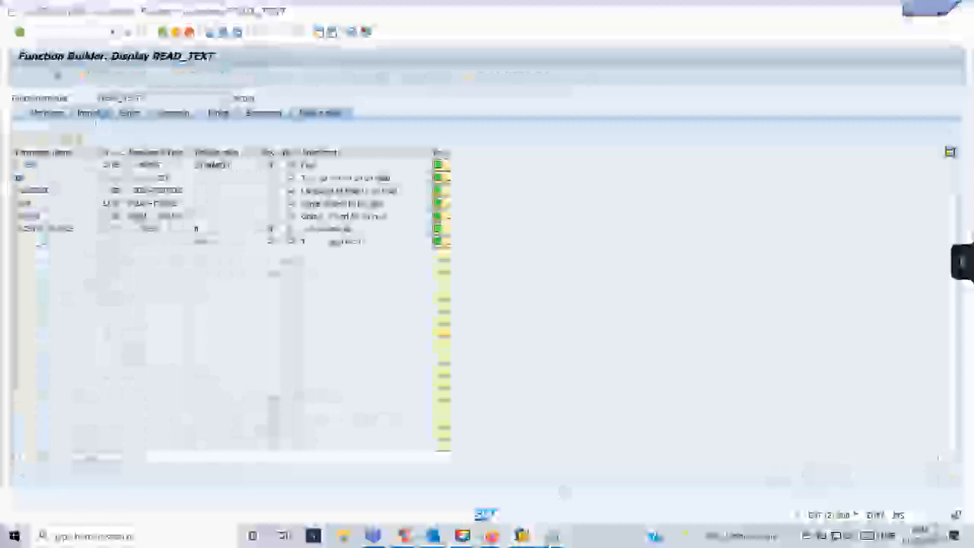
Open READ_TEXT's test screen and select the NAME parameter's value field.
mouse_move(553, 536)
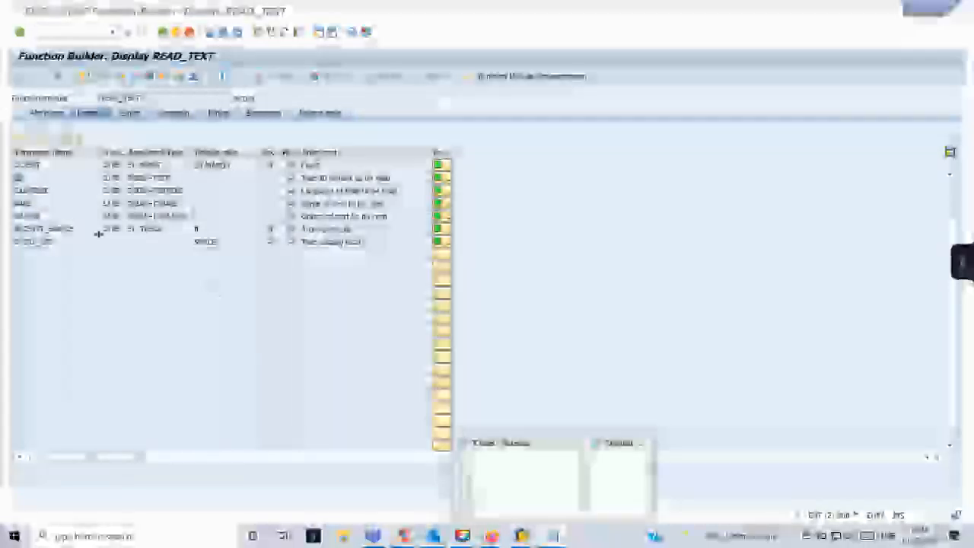
click(481, 511)
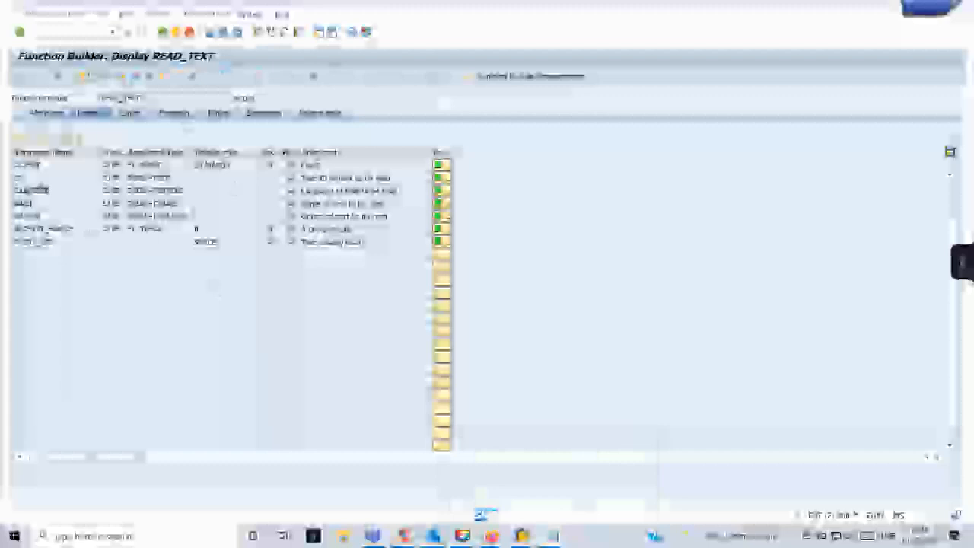
click(149, 77)
click(168, 195)
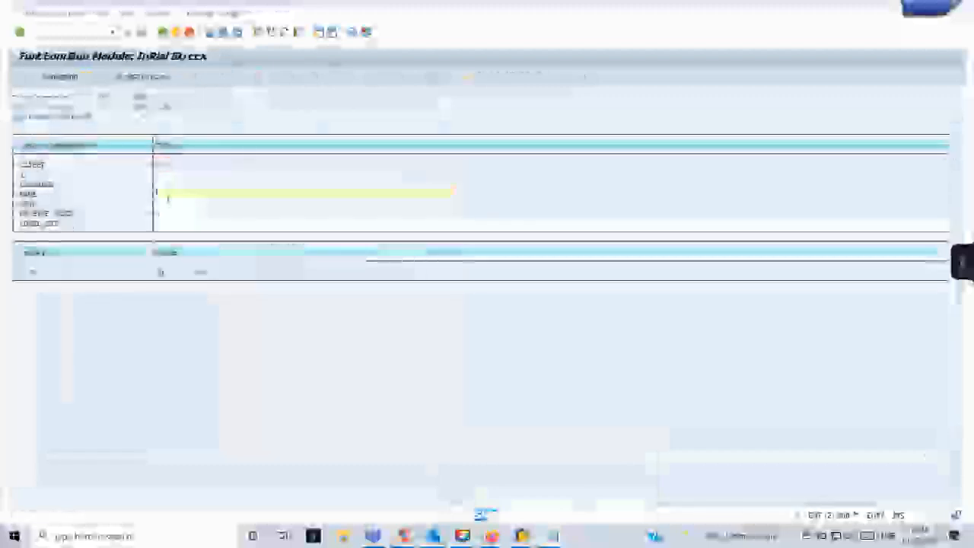
Paste the copied text name into READ_TEXT's NAME parameter and dismiss the value popup.
key(ctrl+v)
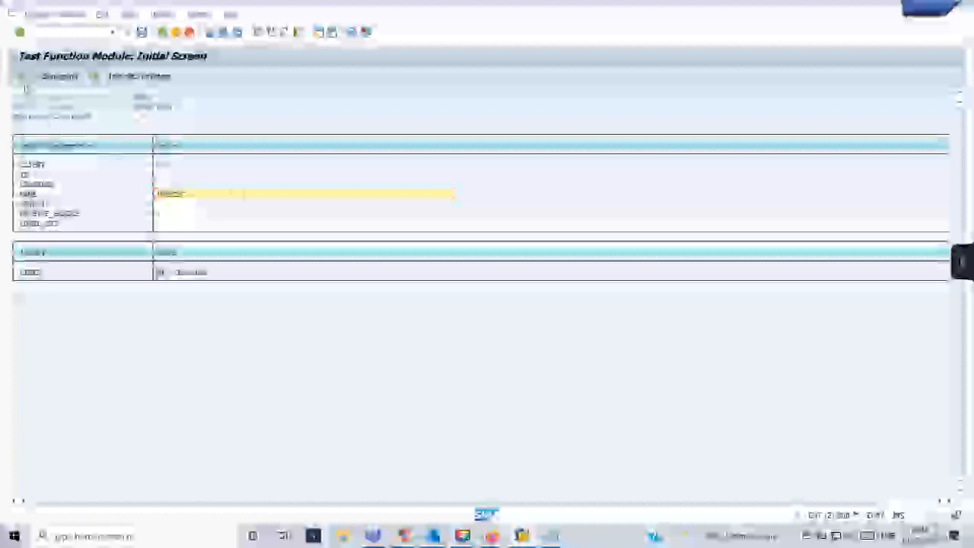
key(F4)
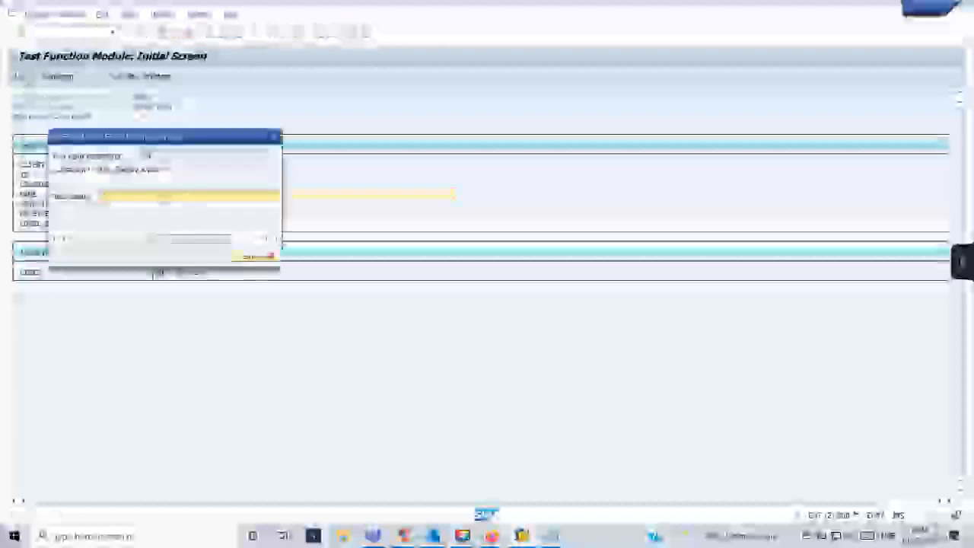
click(274, 140)
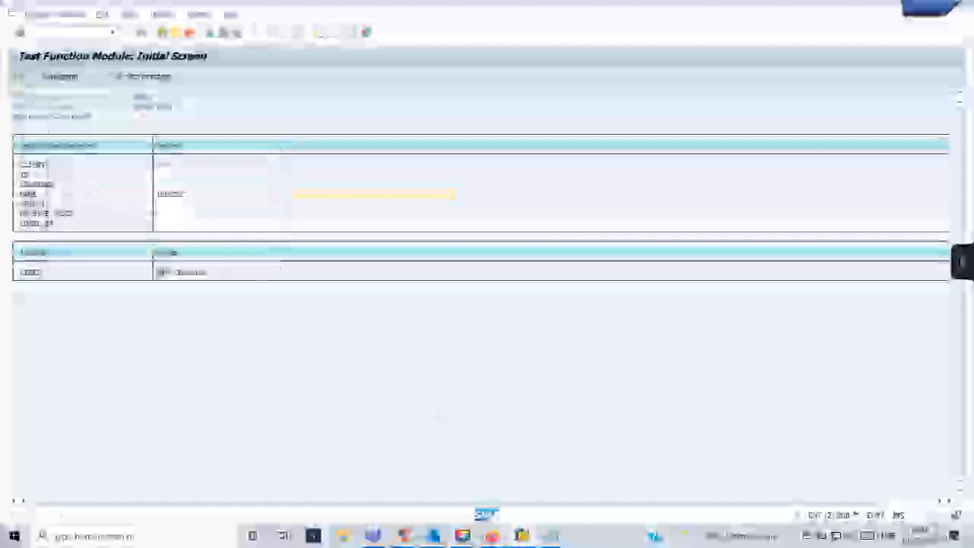
In the other SAP session, enter /n to return to the Standard Text request screen.
mouse_move(521, 536)
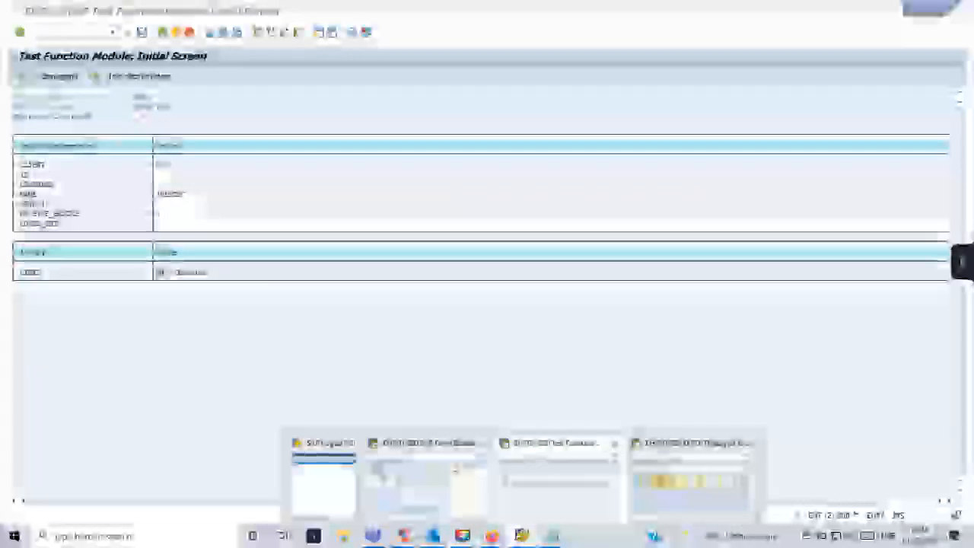
click(689, 479)
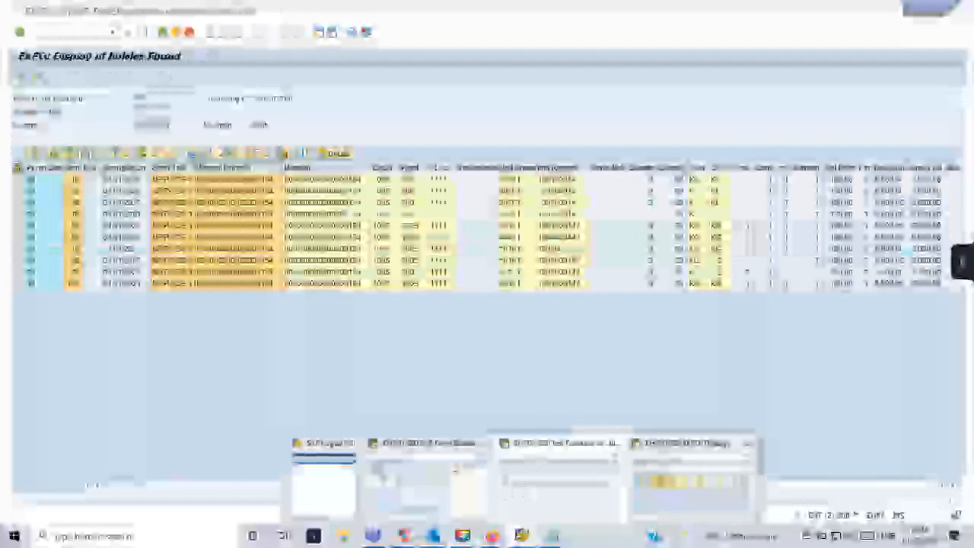
text(/n)
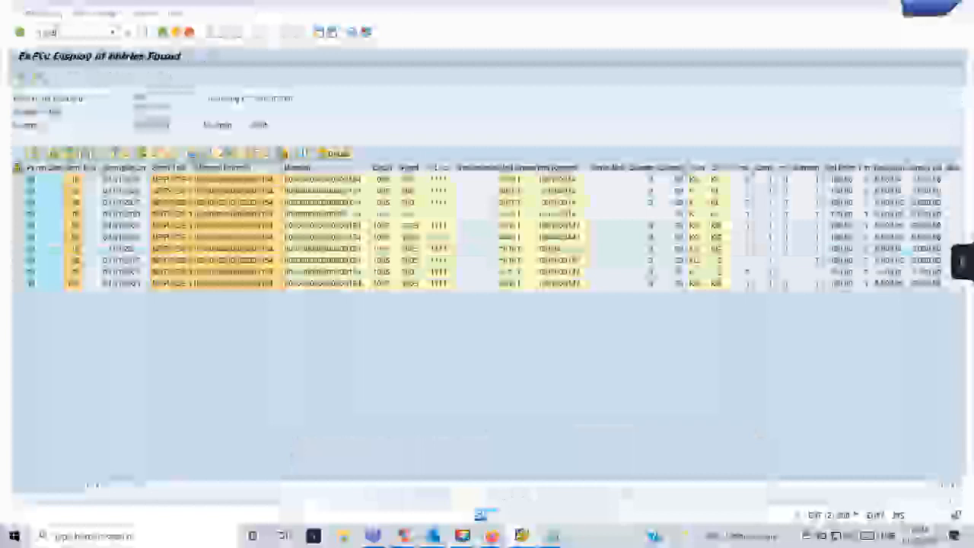
key(Return)
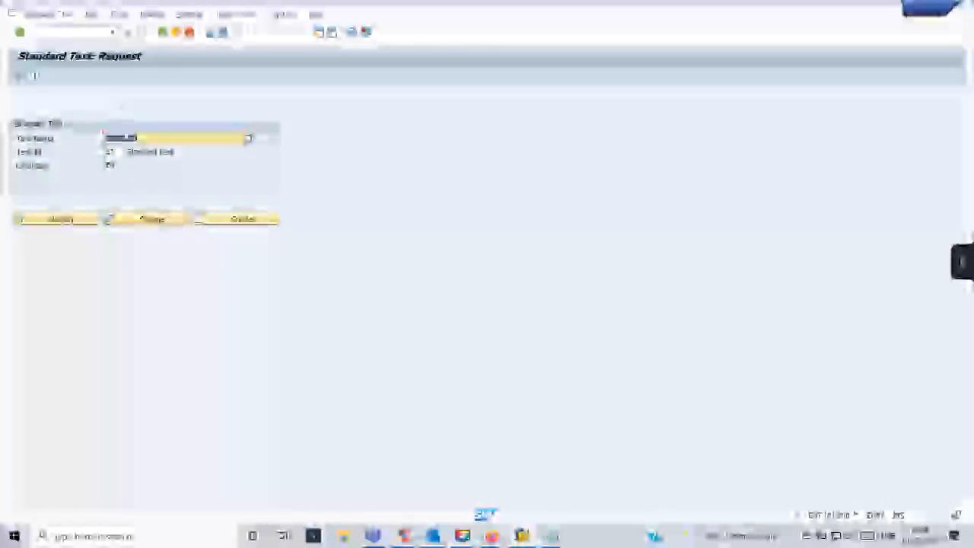
View the standard text, then enter 111 for READ_TEXT's ID parameter via the value popup.
click(80, 221)
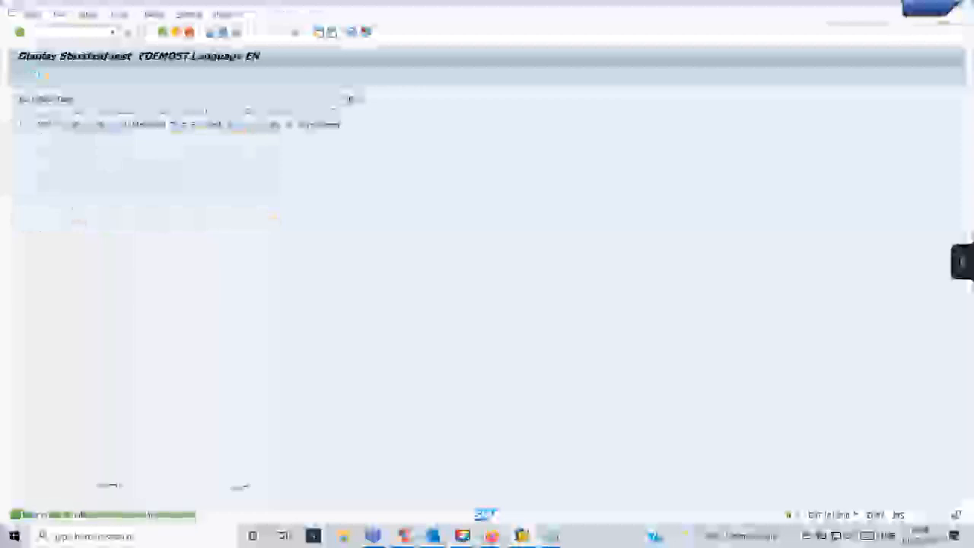
click(162, 32)
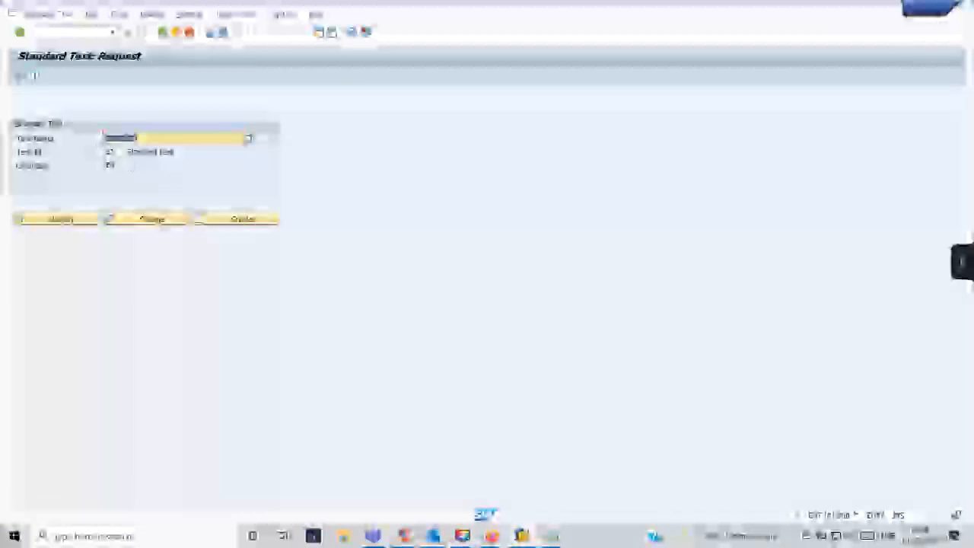
key(alt+Tab)
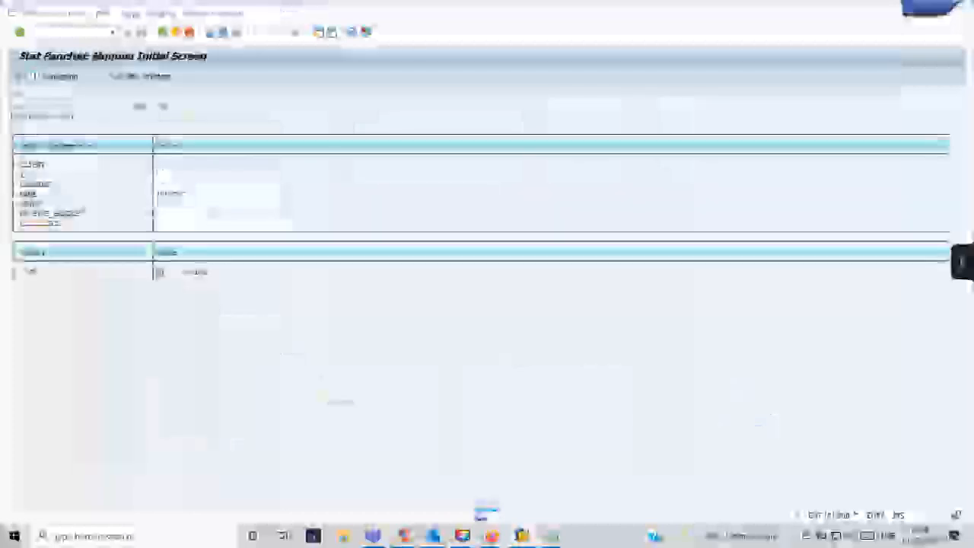
click(162, 176)
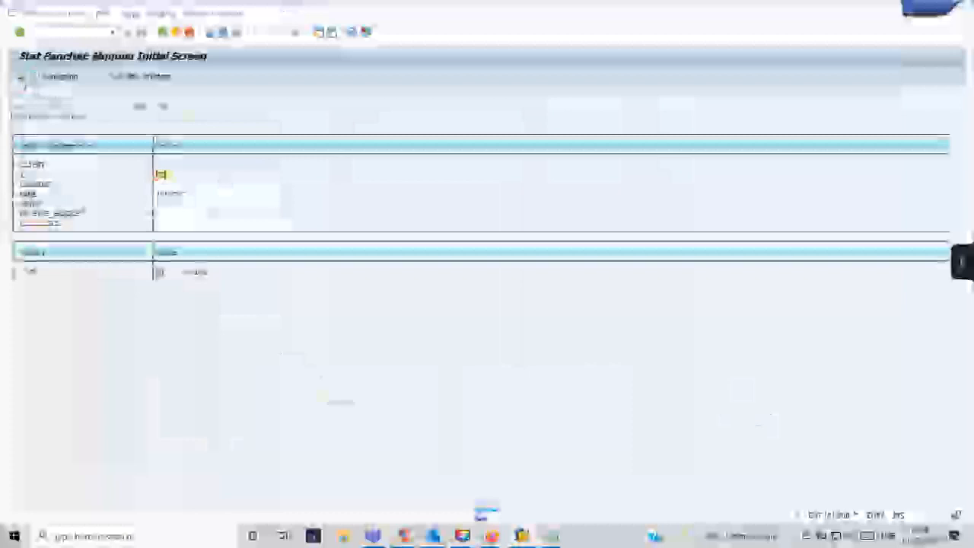
click(20, 78)
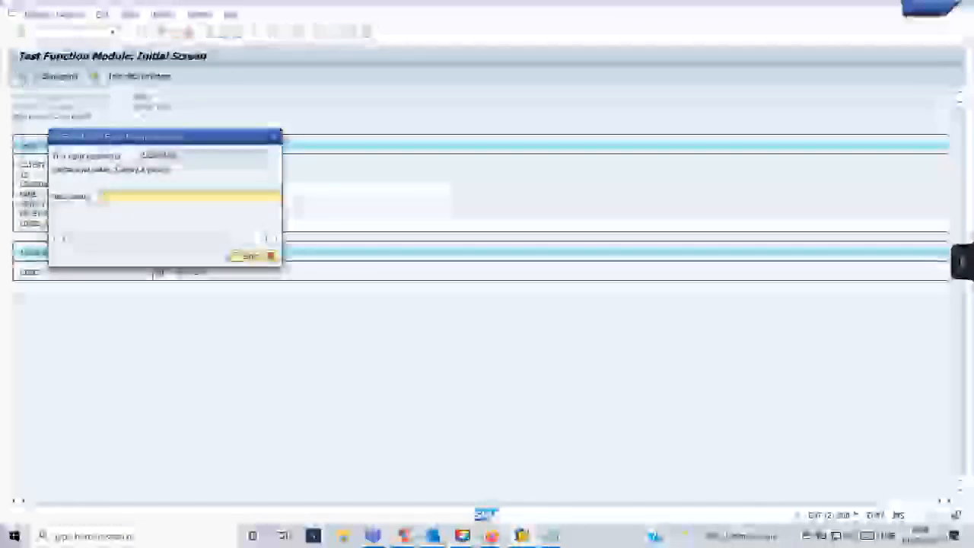
text(111)
key(Return)
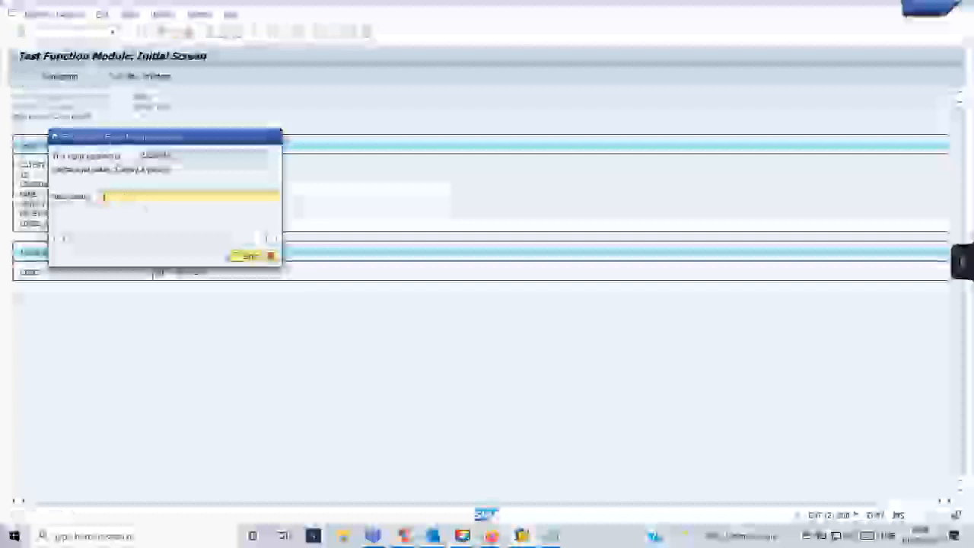
drag(167, 136, 333, 114)
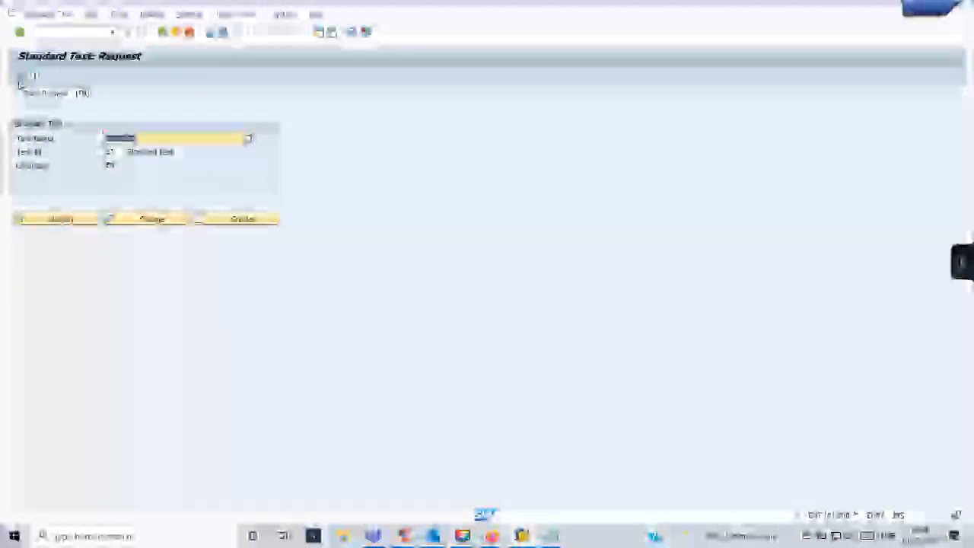
click(21, 79)
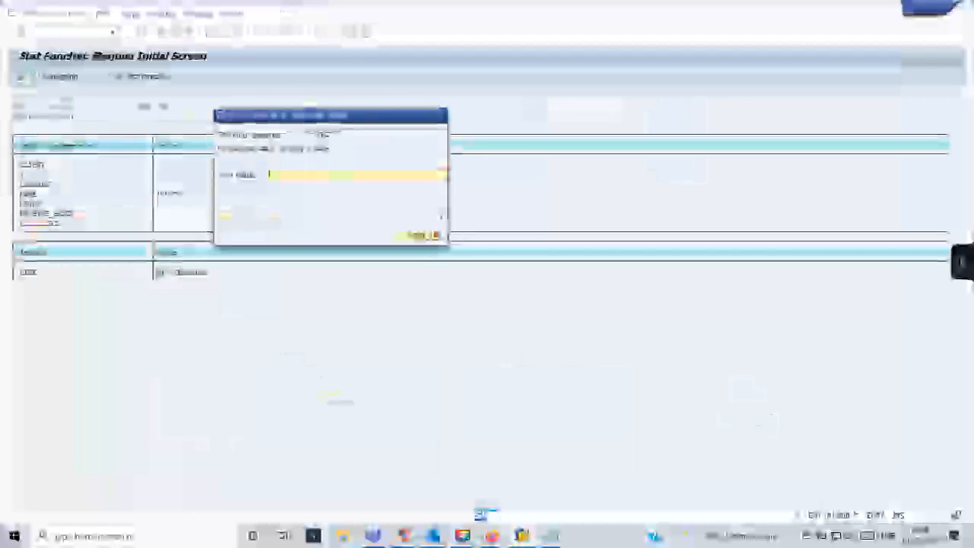
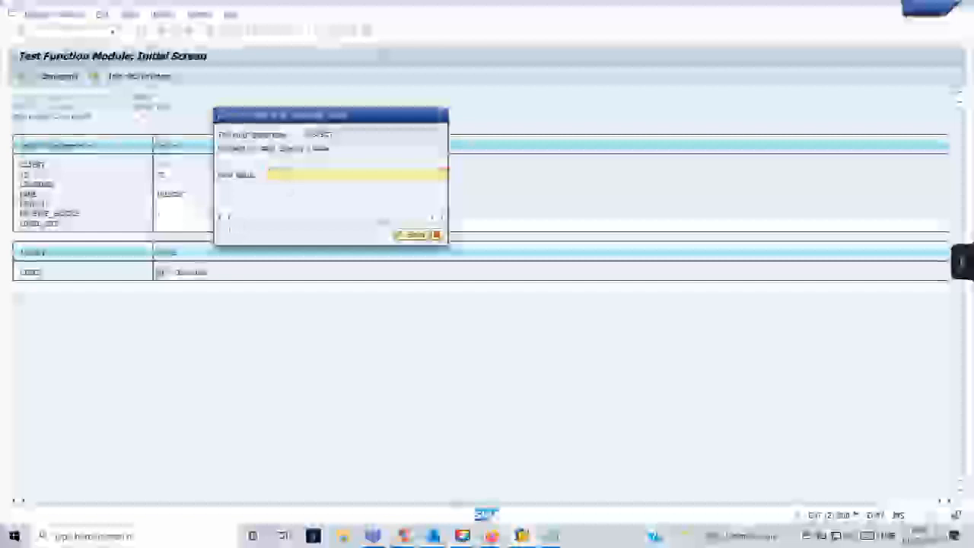
Execute the READ_TEXT test with the entered parameters, then go back to its initial screen.
click(416, 236)
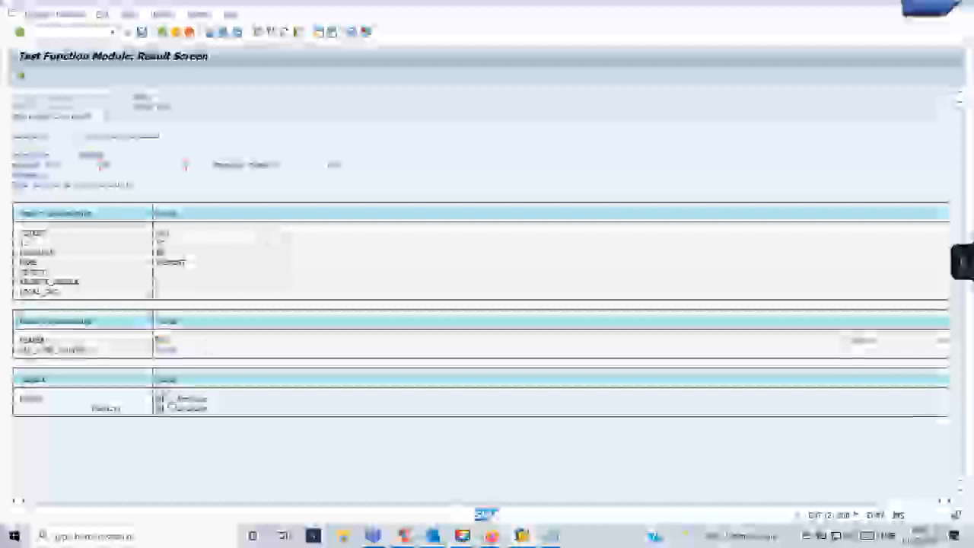
click(162, 32)
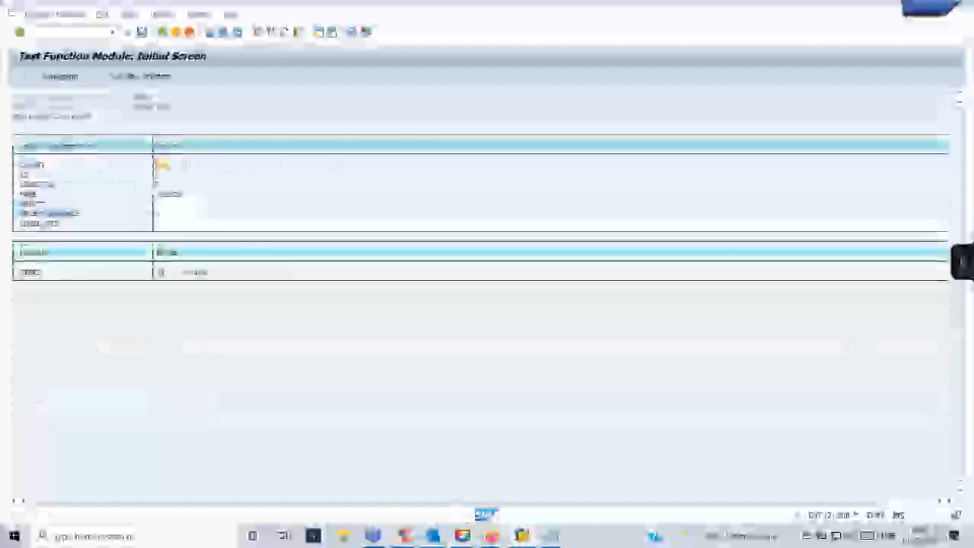
click(521, 536)
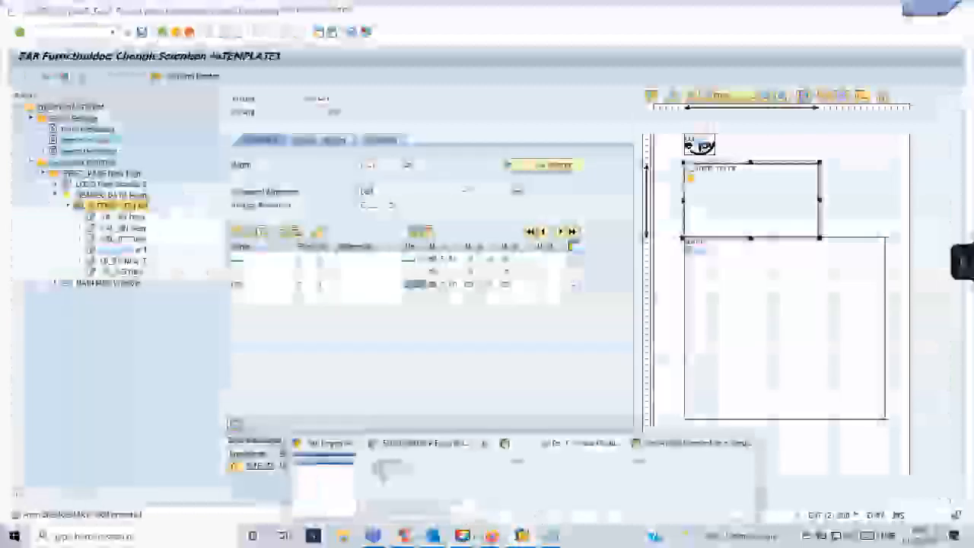
Create a new window on the first page and name it FOOTER.
click(382, 469)
click(68, 206)
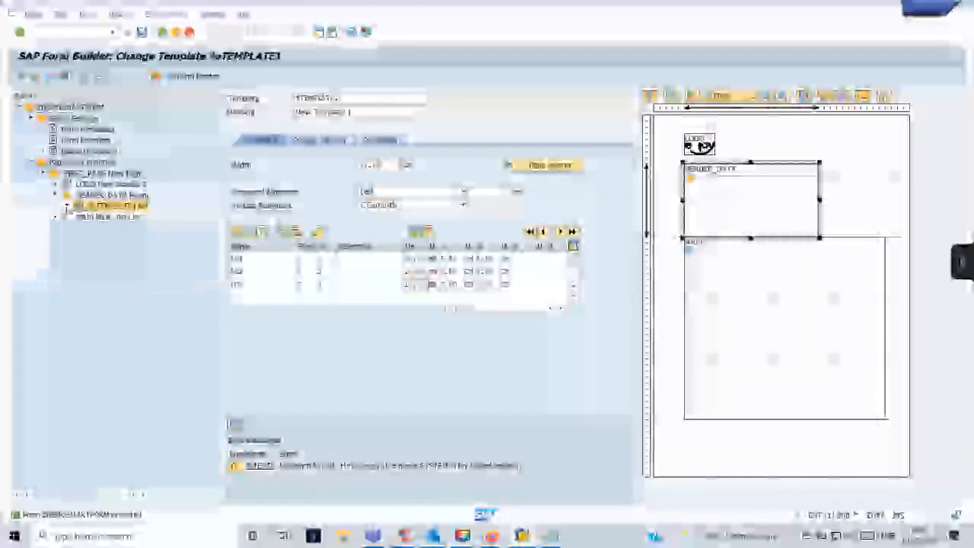
click(56, 195)
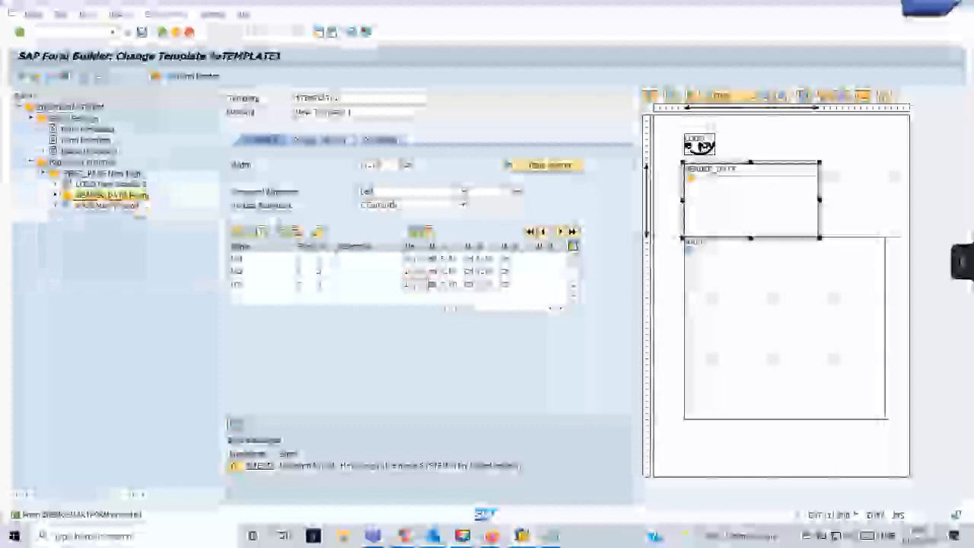
right_click(83, 173)
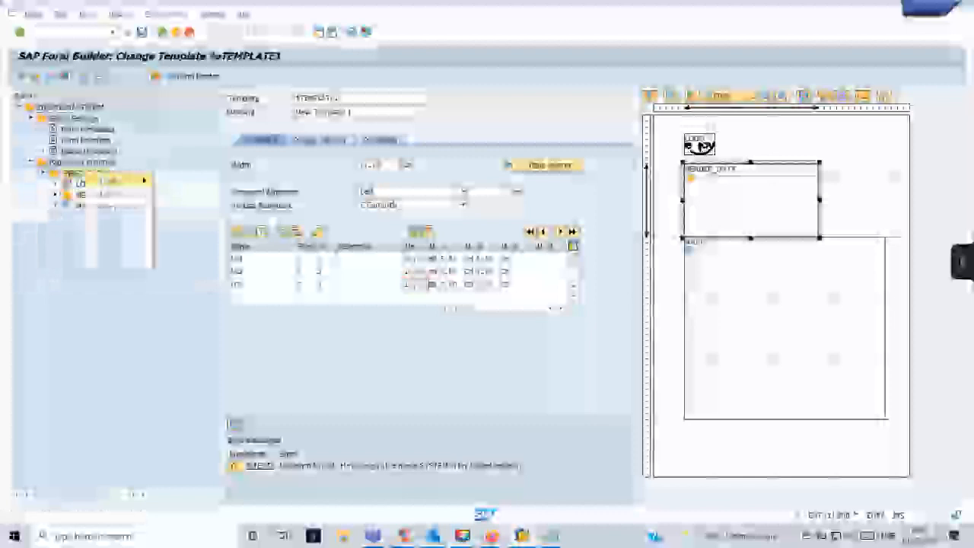
mouse_move(129, 180)
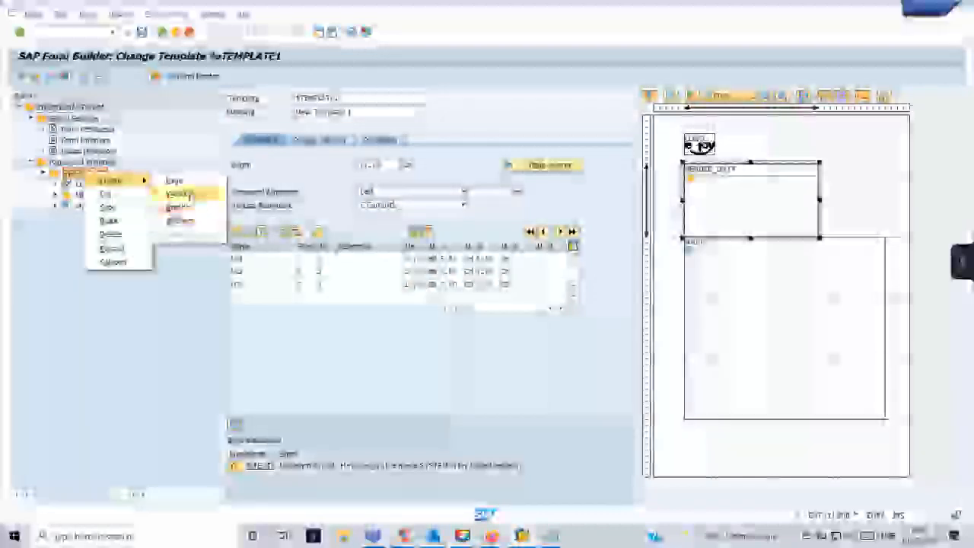
click(188, 197)
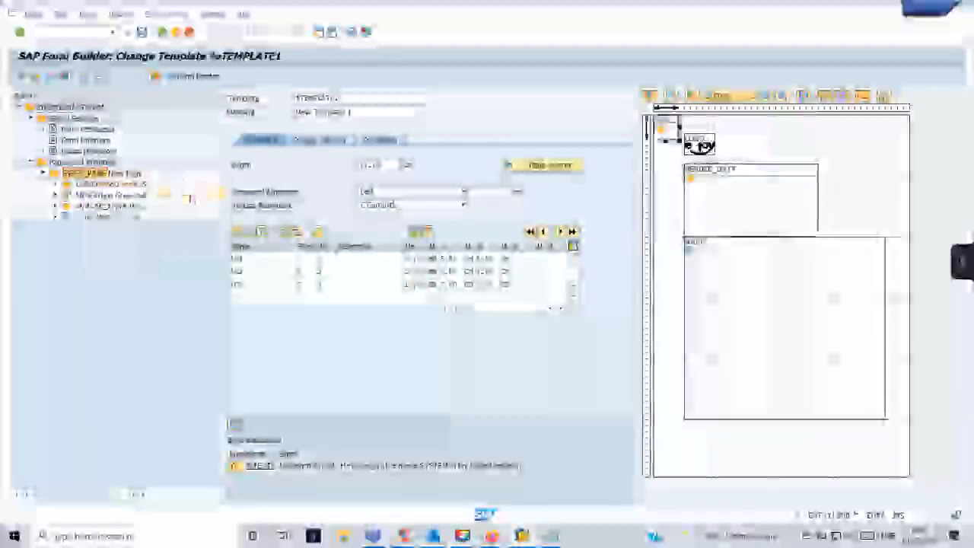
click(106, 217)
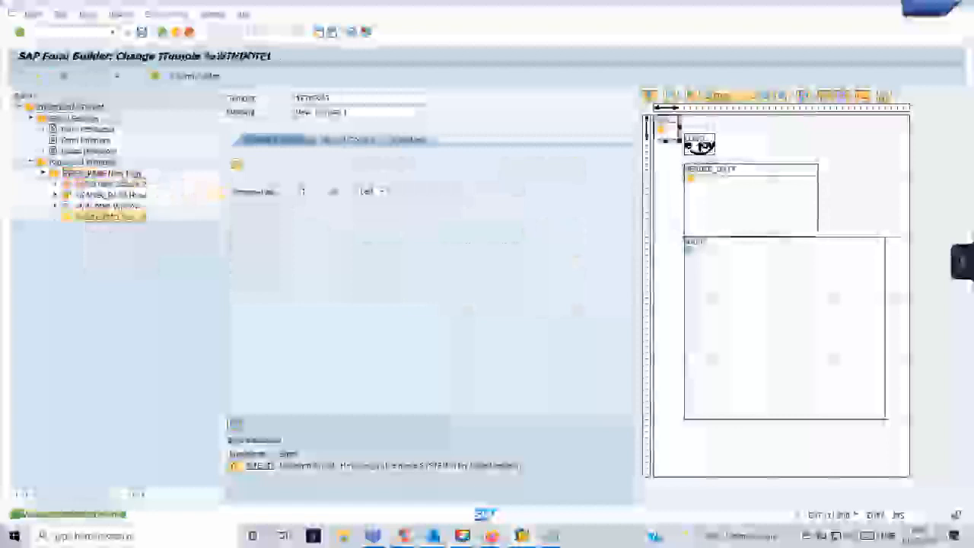
drag(359, 99, 296, 98)
text(F)
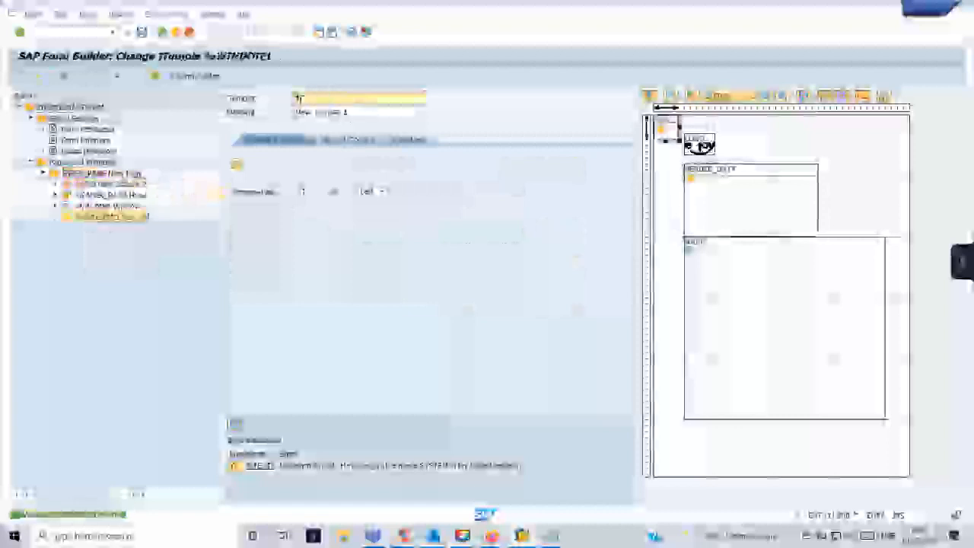
text(OOTER)
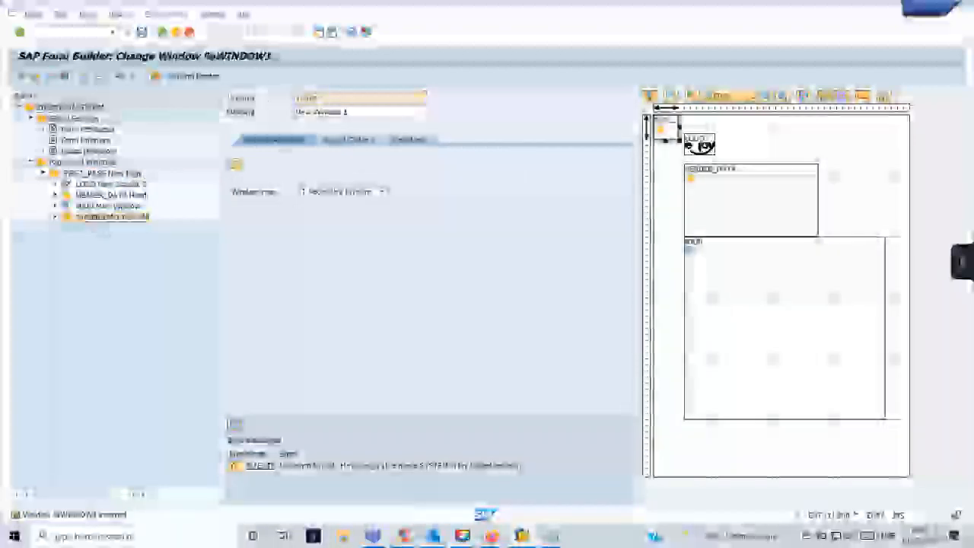
Add a text node, %TEXT7, inside the FOOTER window.
right_click(101, 217)
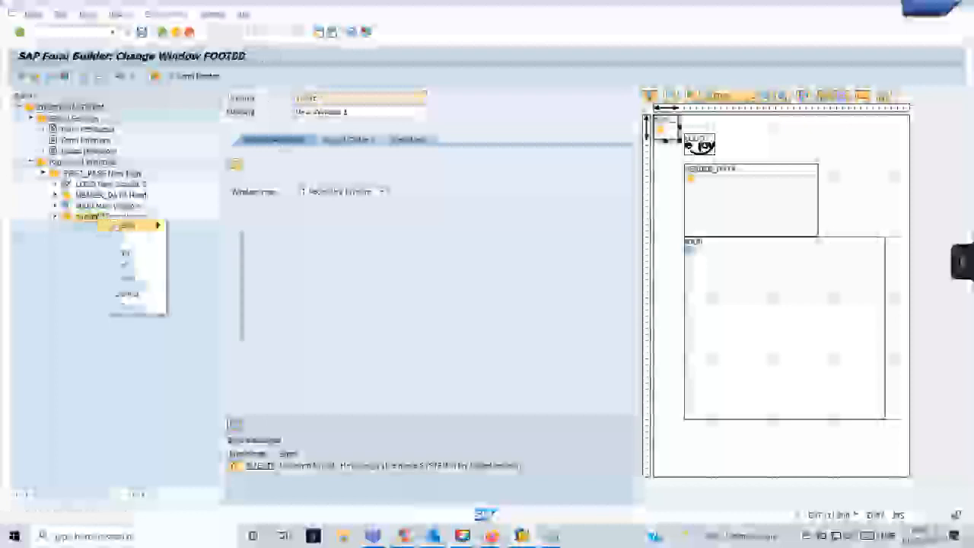
mouse_move(126, 225)
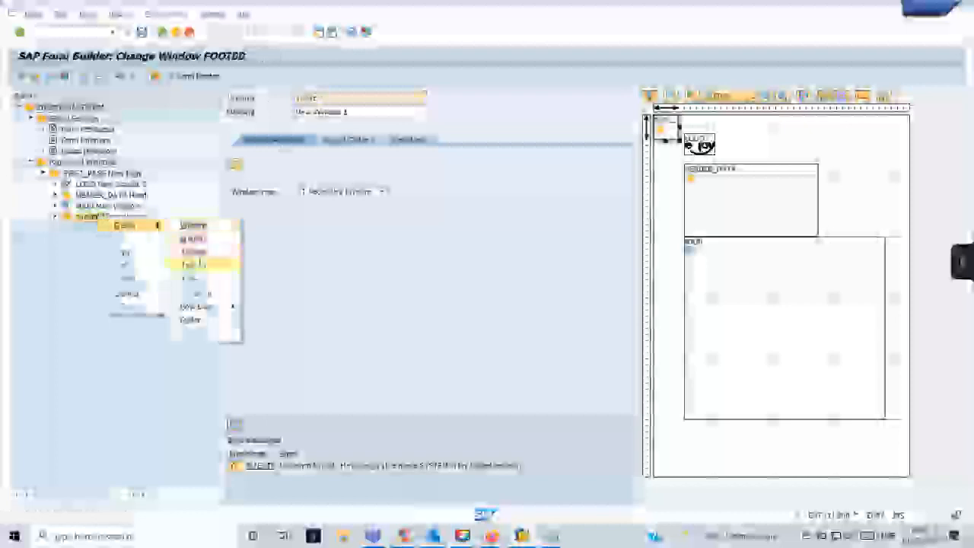
click(196, 264)
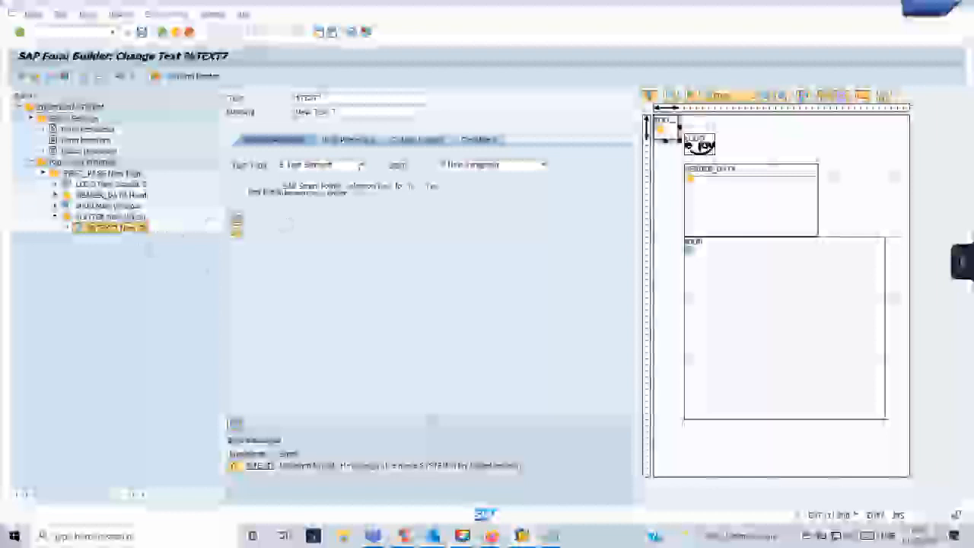
Change %TEXT7's text type from Text Module to Include Text, confirming each switch.
click(360, 165)
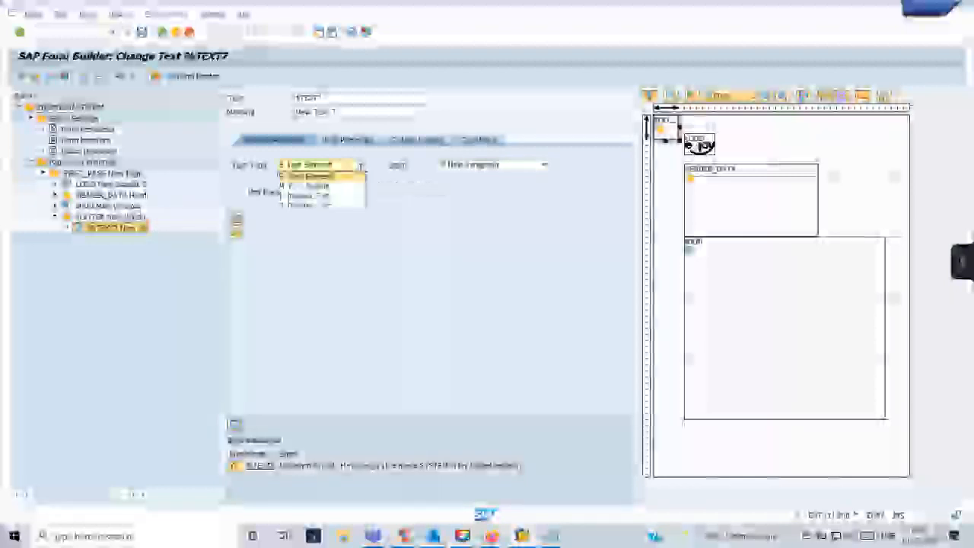
click(331, 186)
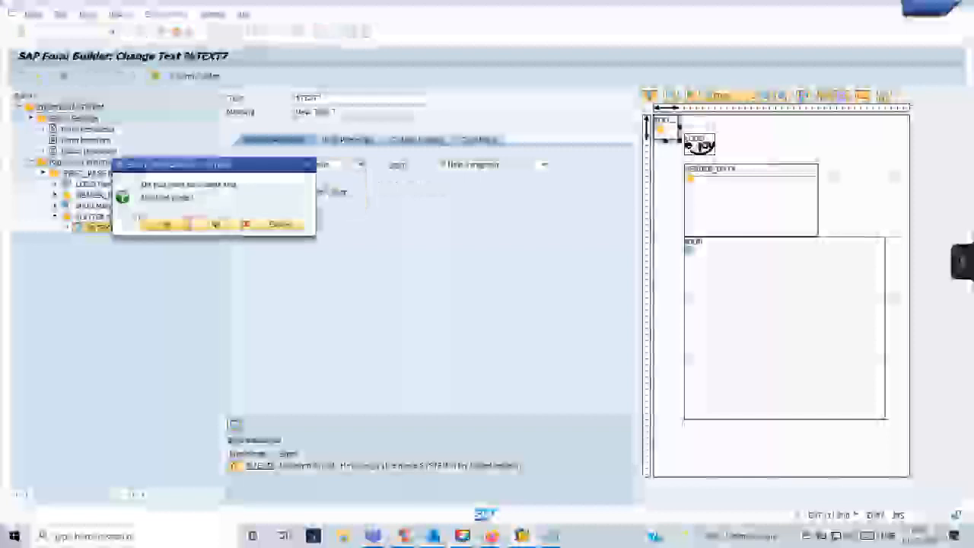
click(170, 225)
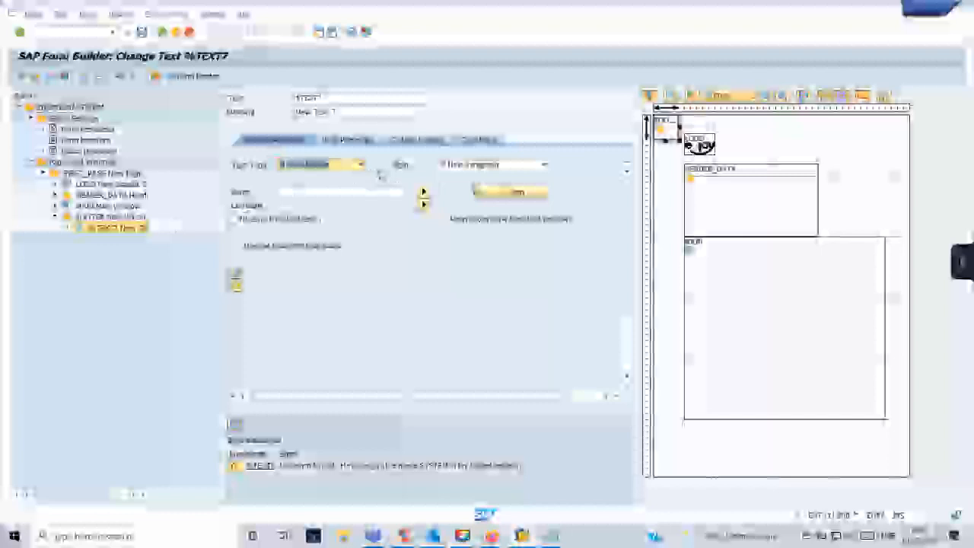
click(359, 165)
click(331, 201)
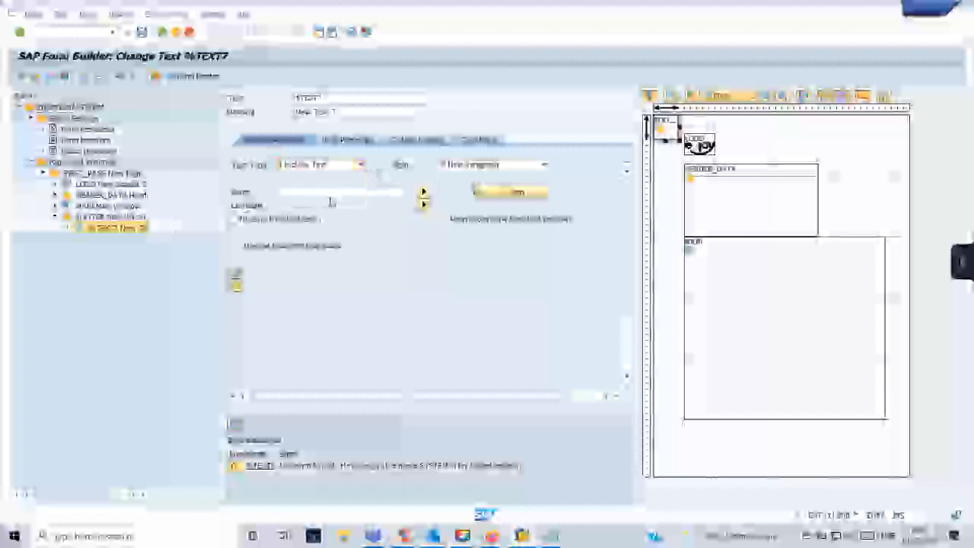
click(175, 222)
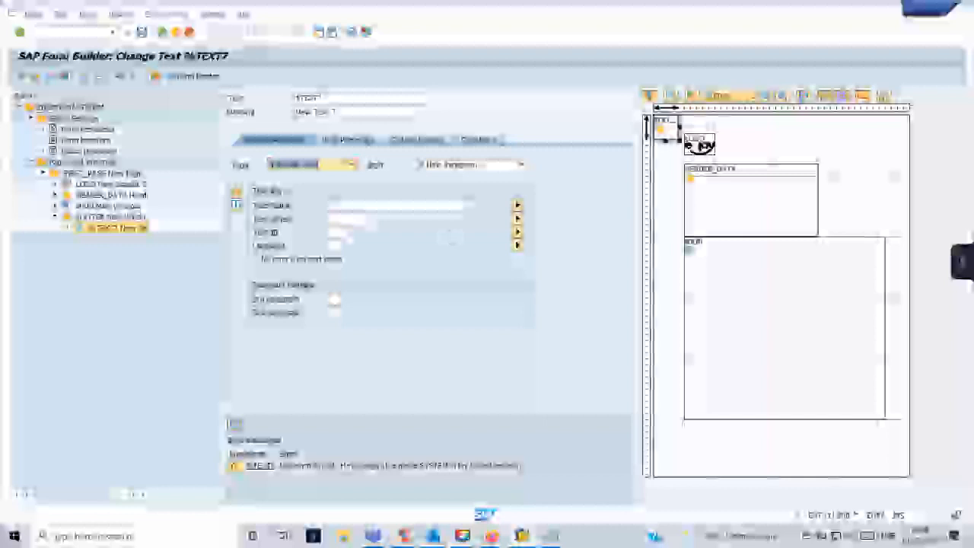
Enter zfooter as the include text name and pick a Text ID from F4 help.
click(347, 205)
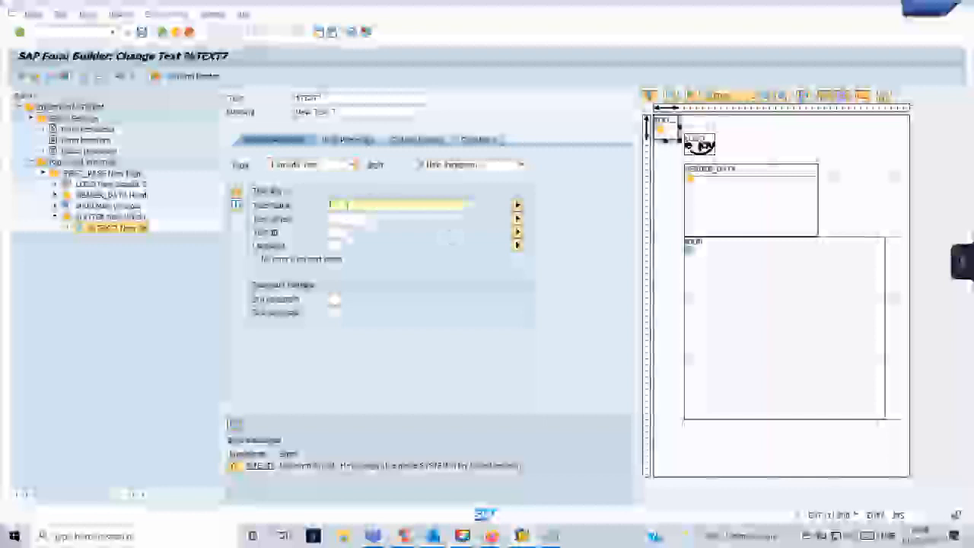
text(zfooter)
click(342, 231)
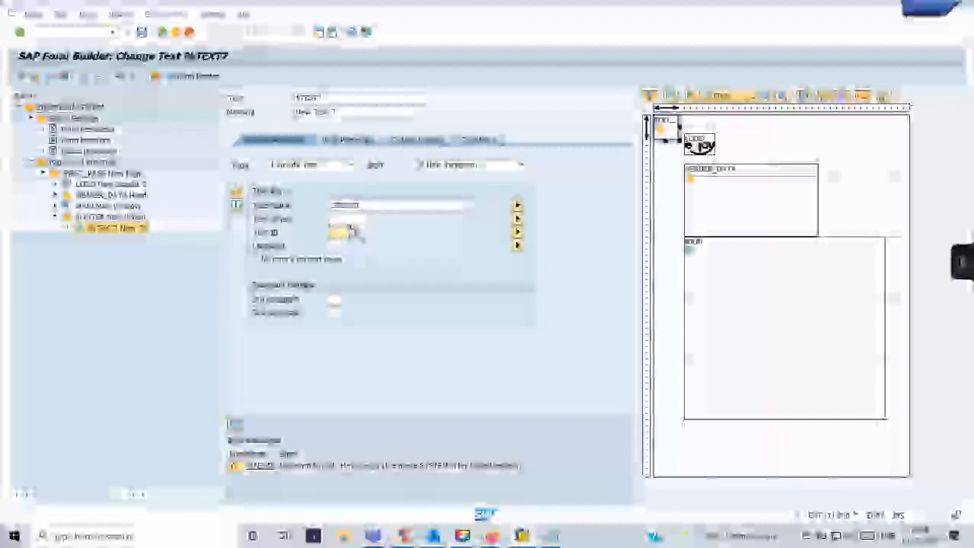
click(351, 232)
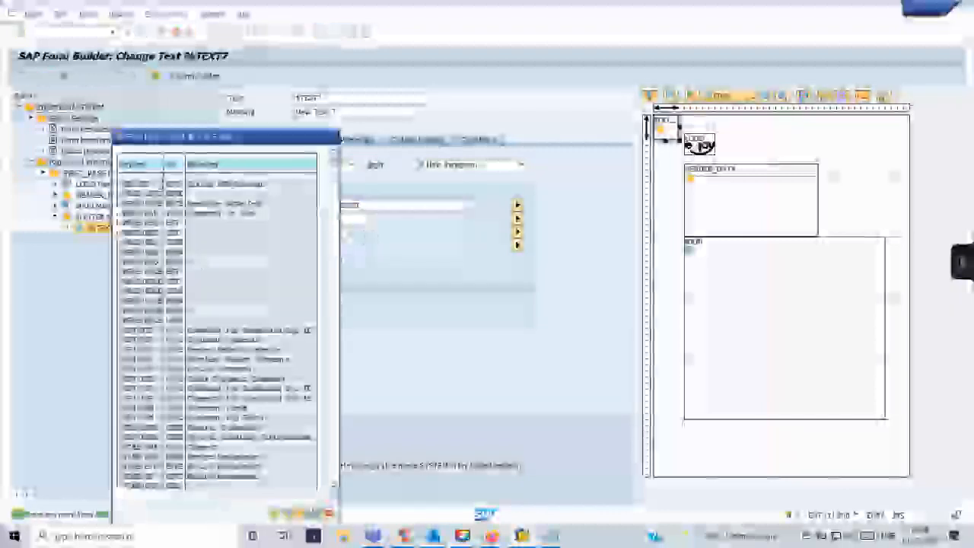
scroll(218, 327, down, 4)
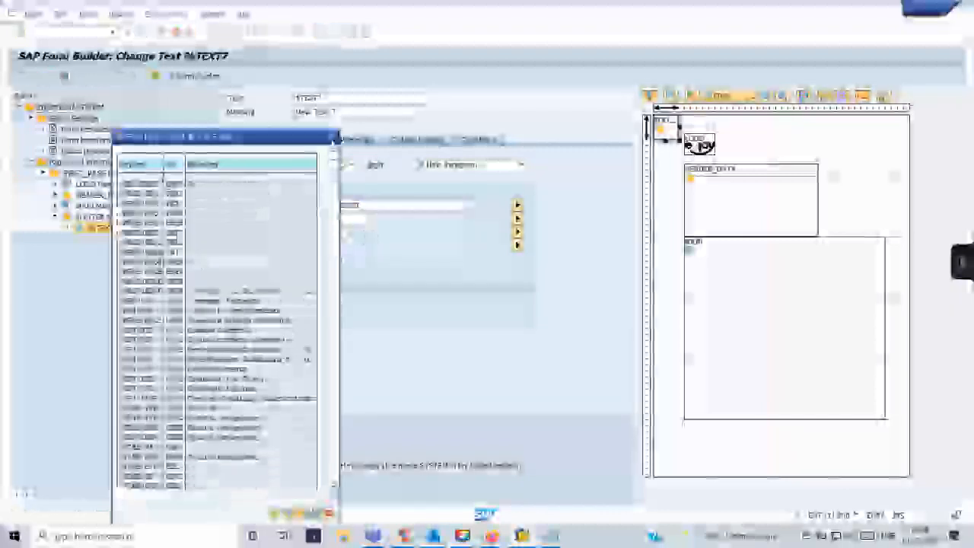
click(334, 138)
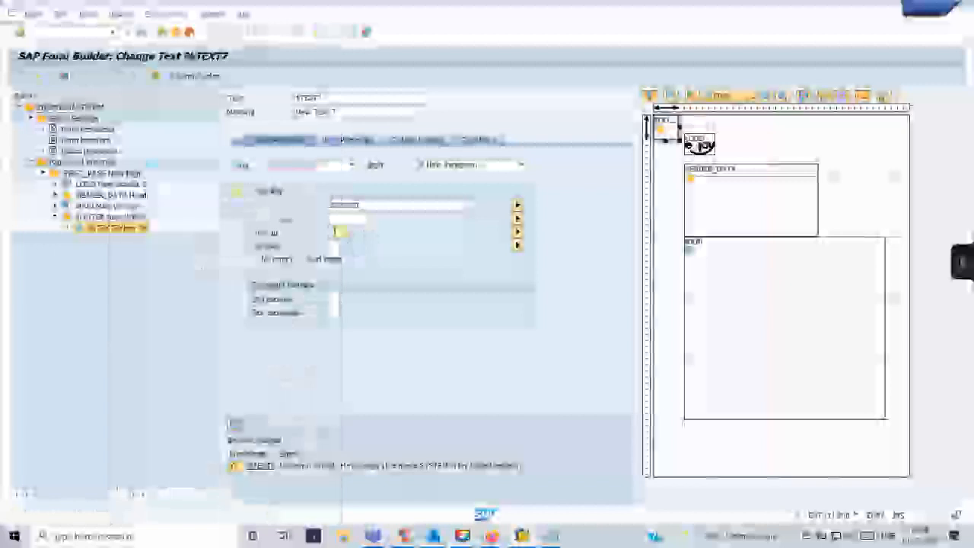
key(Return)
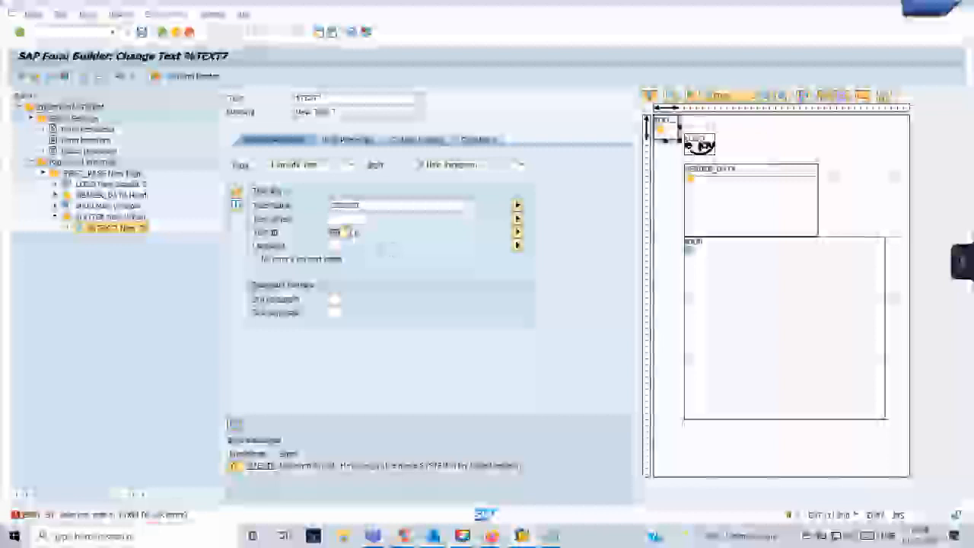
Start entering the text object and list its possible values with F4.
click(346, 219)
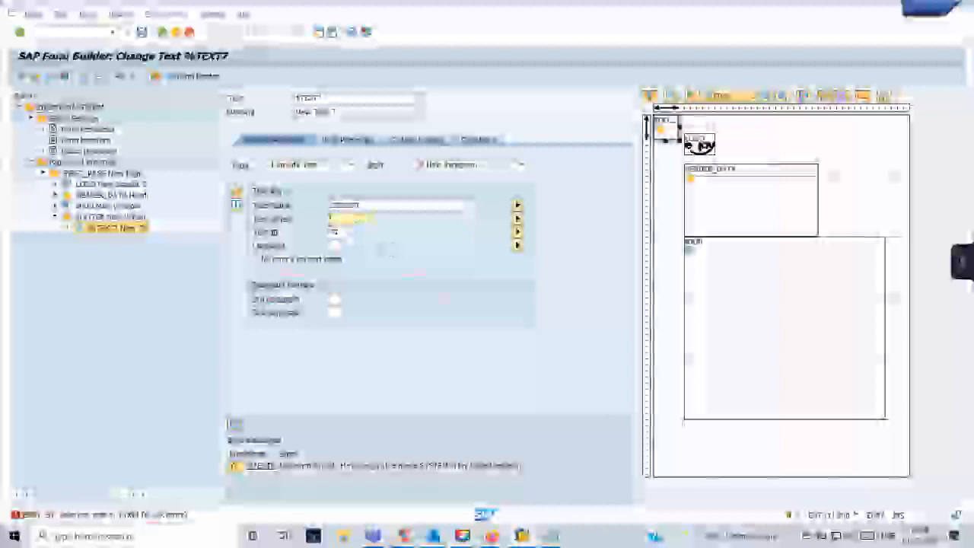
text(te)
click(348, 233)
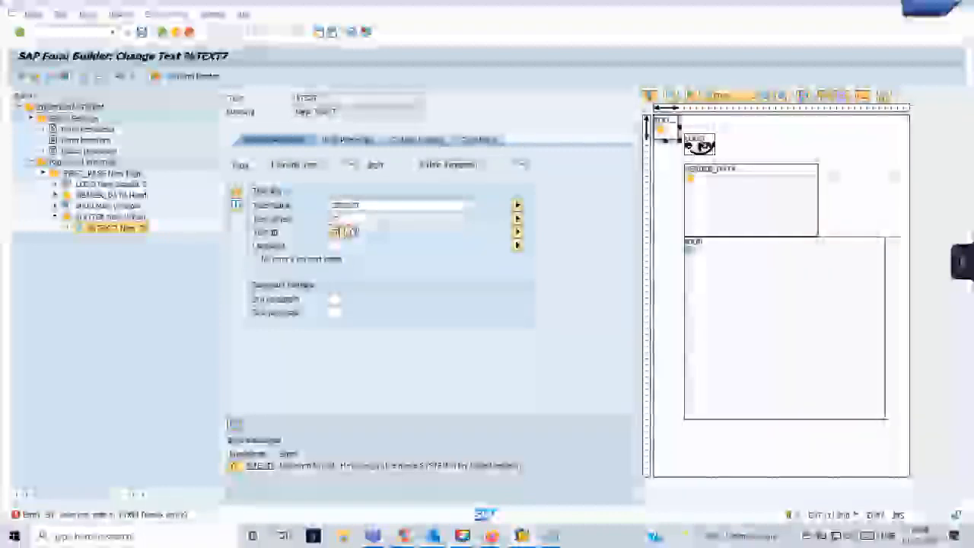
click(367, 221)
key(F4)
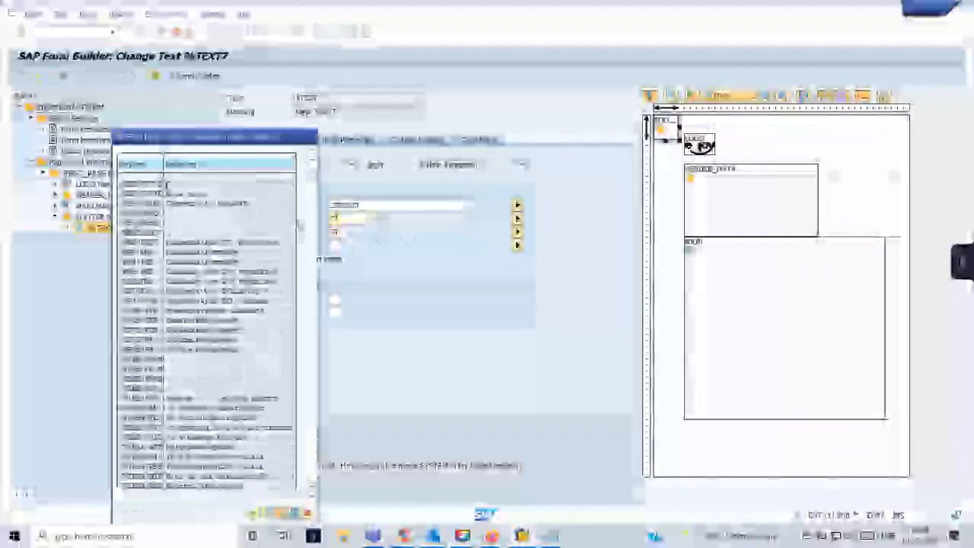
Set the text object to TEXT and tick 'No error if text does not exist'.
click(311, 137)
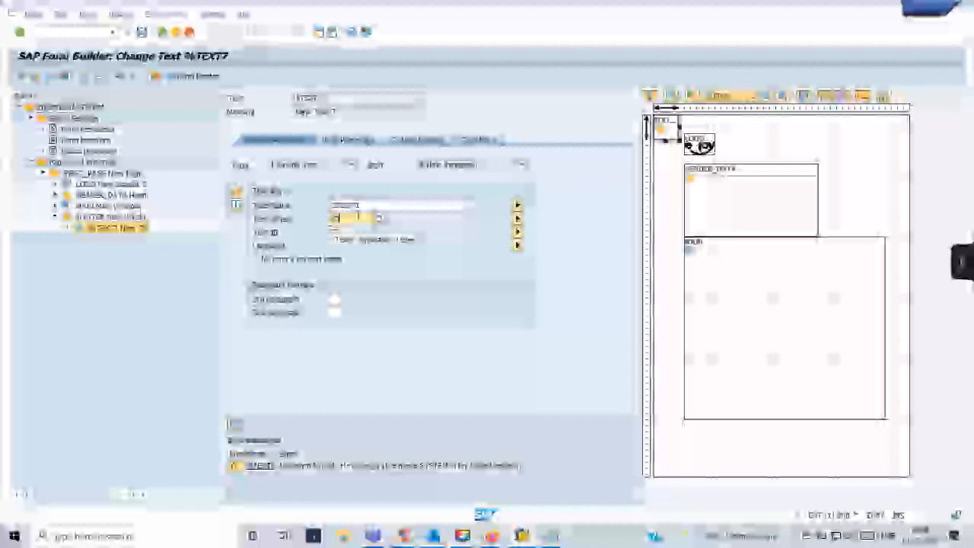
text(t)
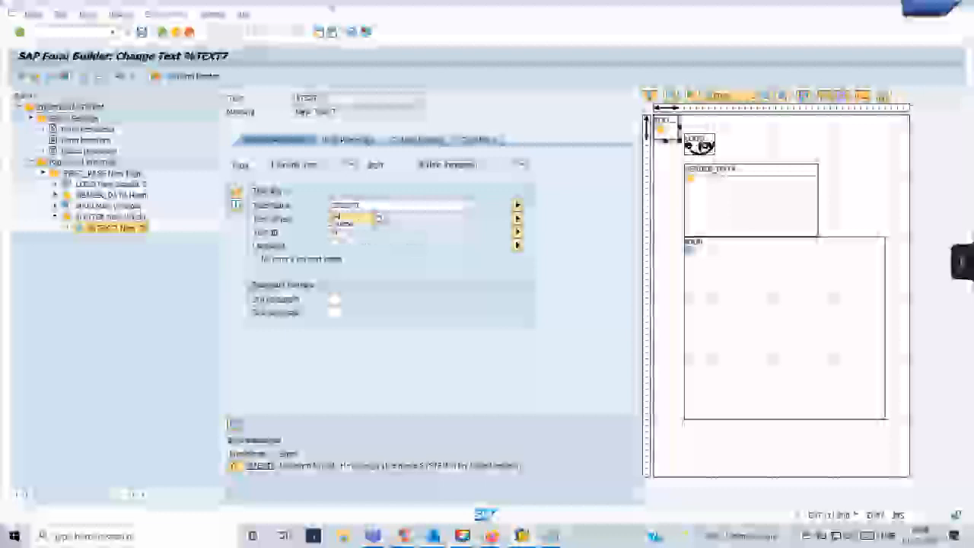
text(e)
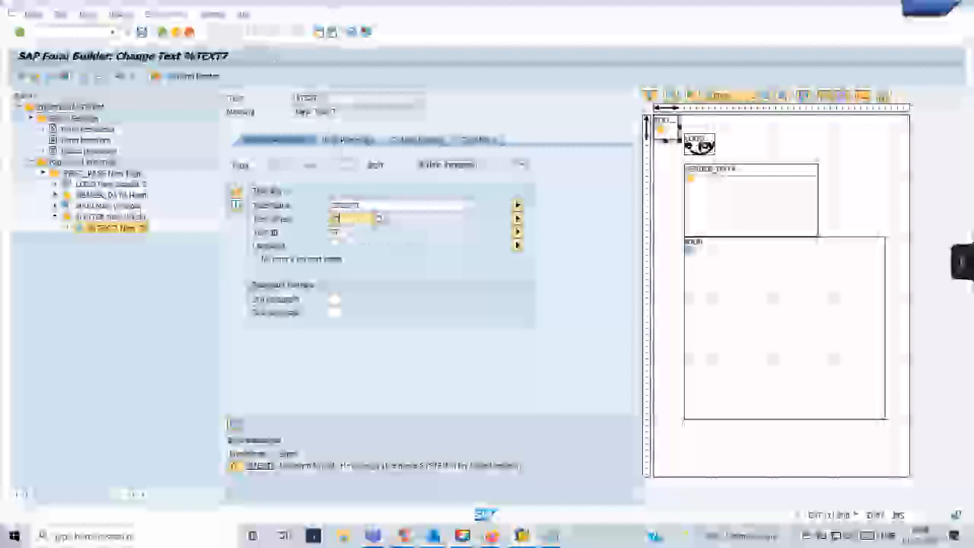
key(BackSpace)
key(BackSpace)
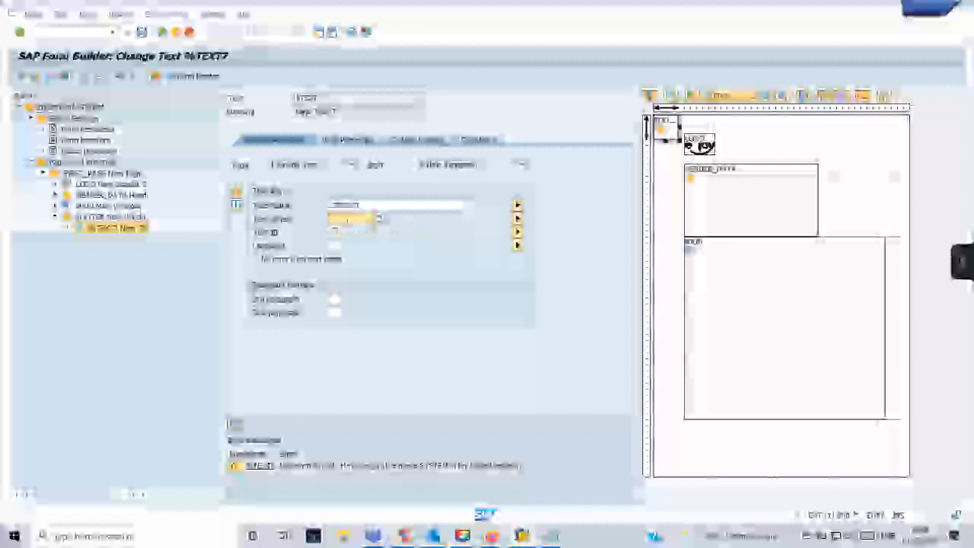
click(347, 219)
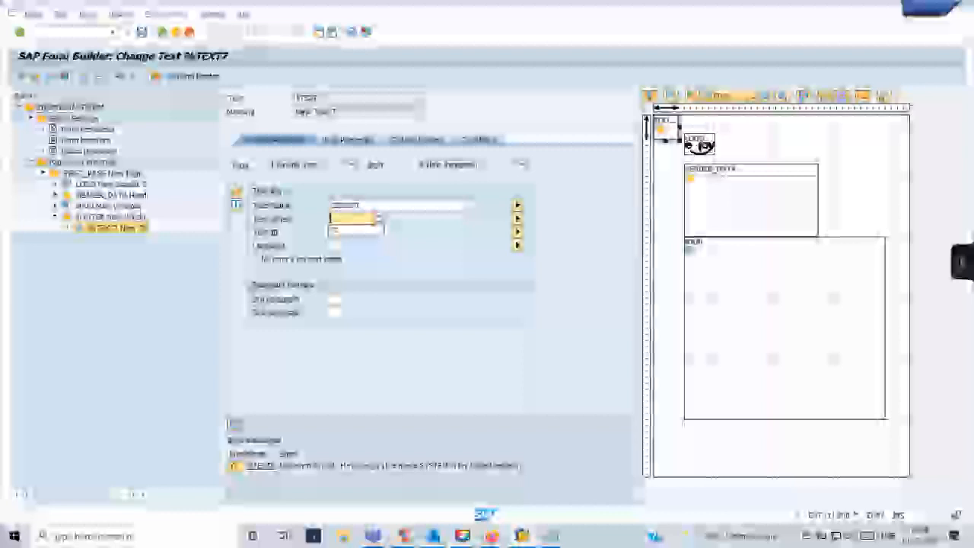
click(348, 230)
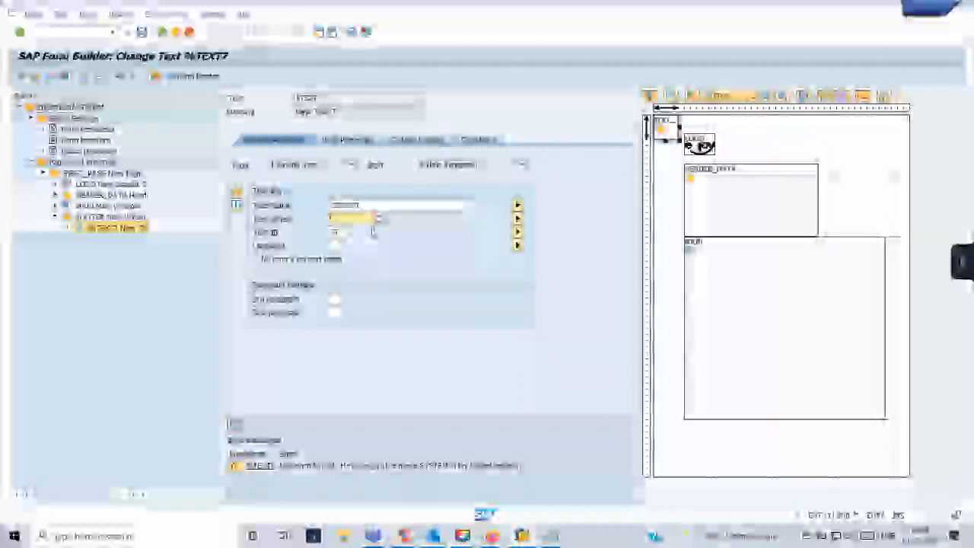
text(TEXT)
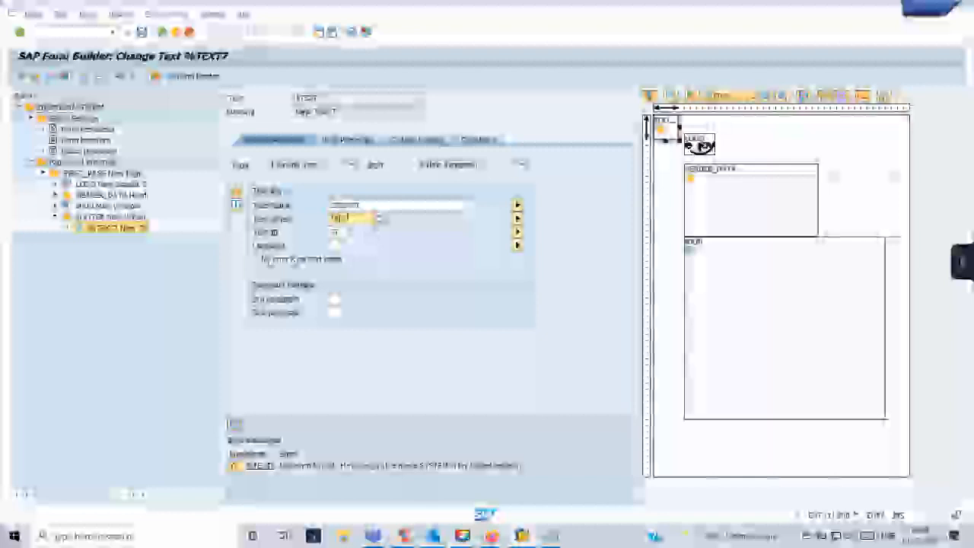
click(261, 260)
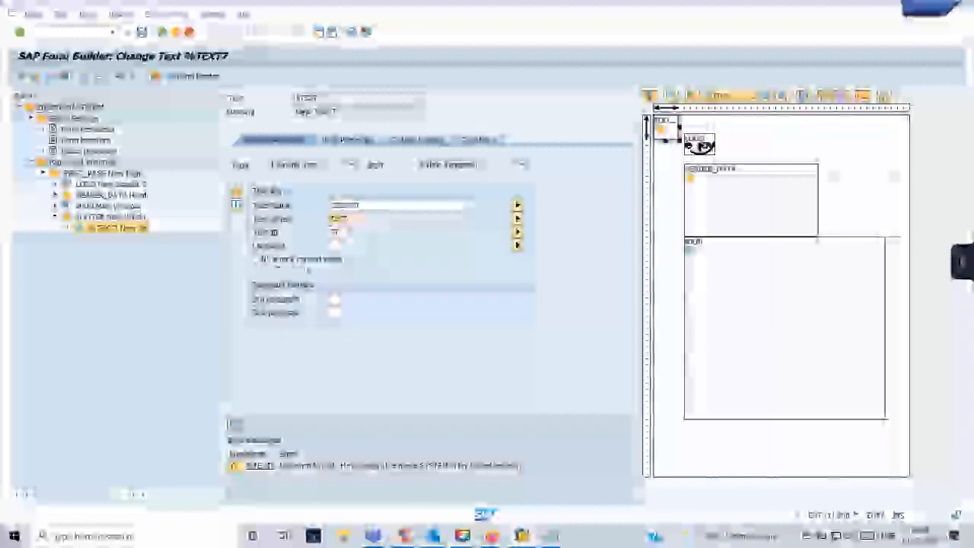
Run a check on text node %TEXT7's include text settings.
click(337, 233)
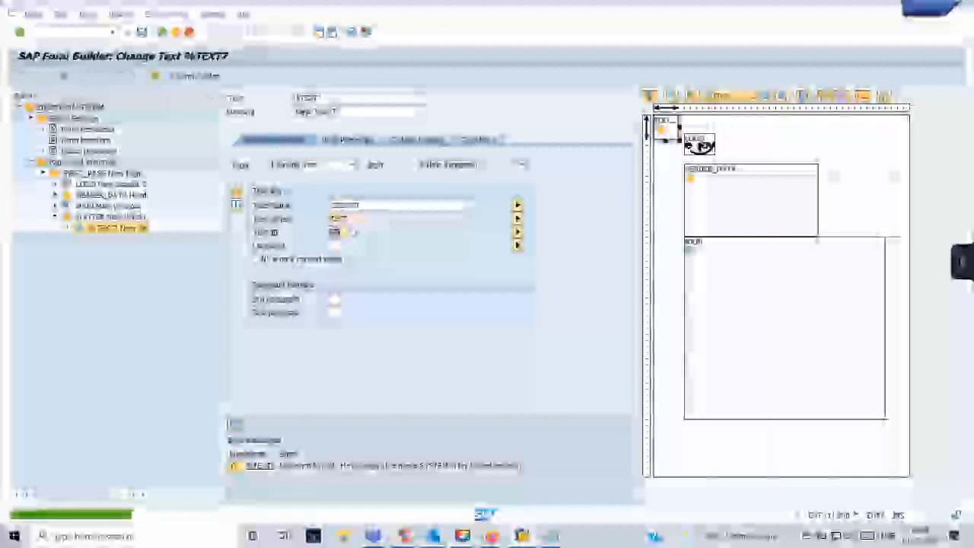
click(39, 79)
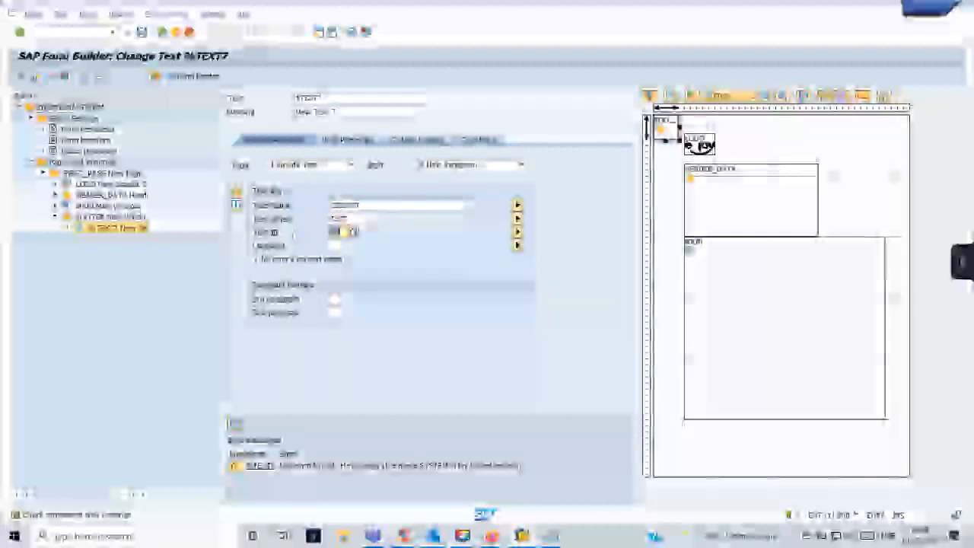
click(346, 219)
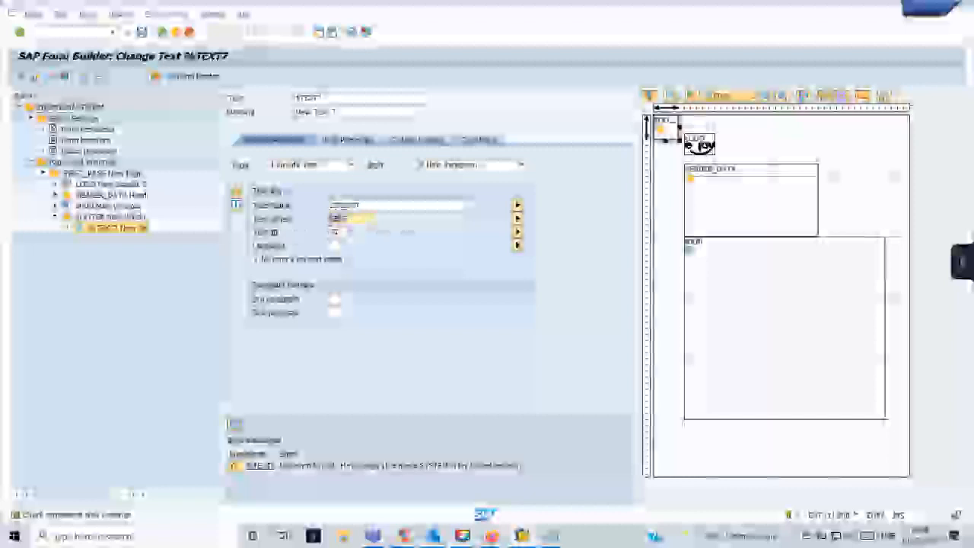
mouse_move(522, 535)
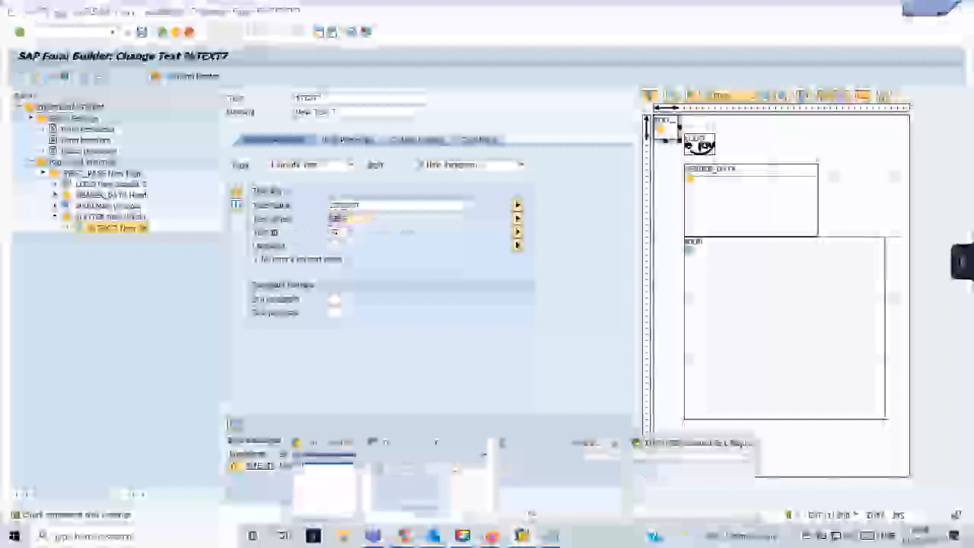
click(480, 513)
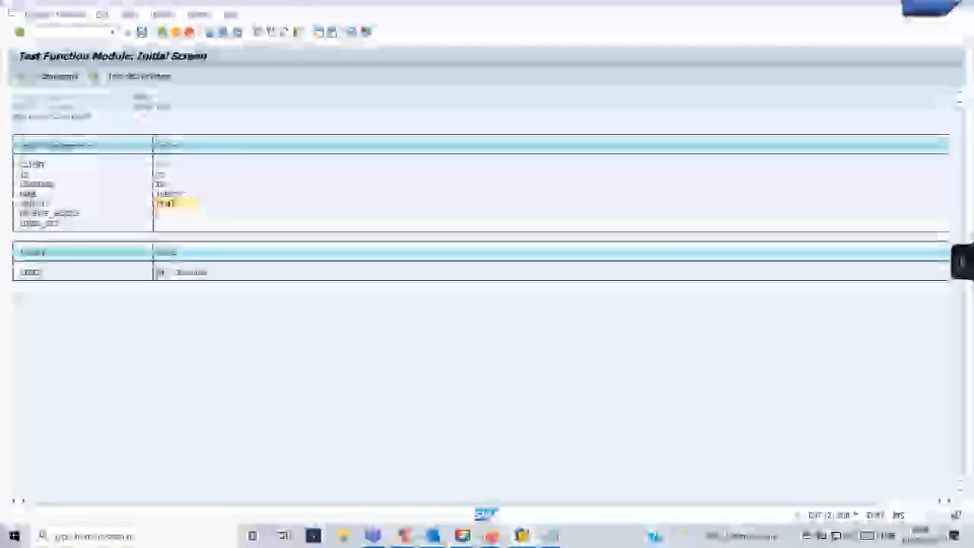
Execute the READ_TEXT test, view its single LINES entry, and back out to Form Builder.
click(21, 77)
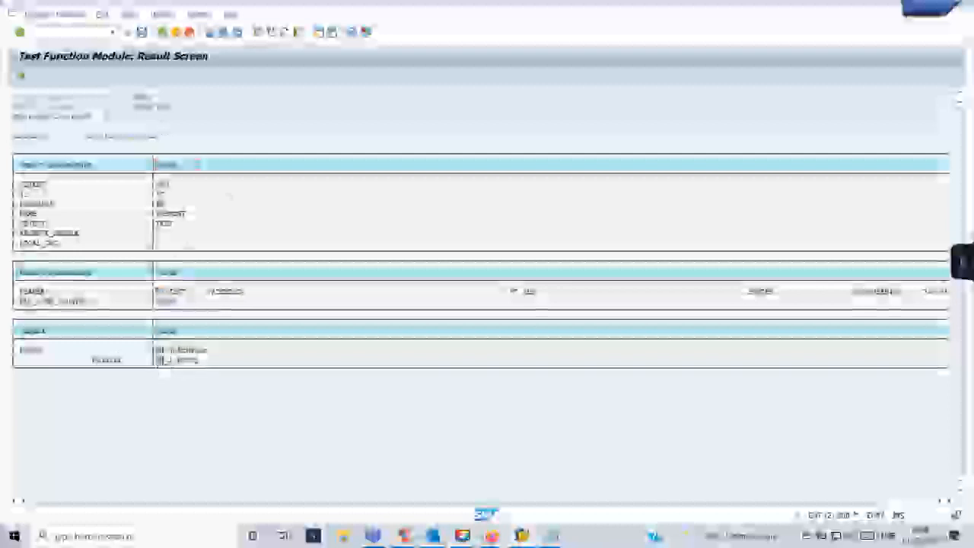
double_click(190, 360)
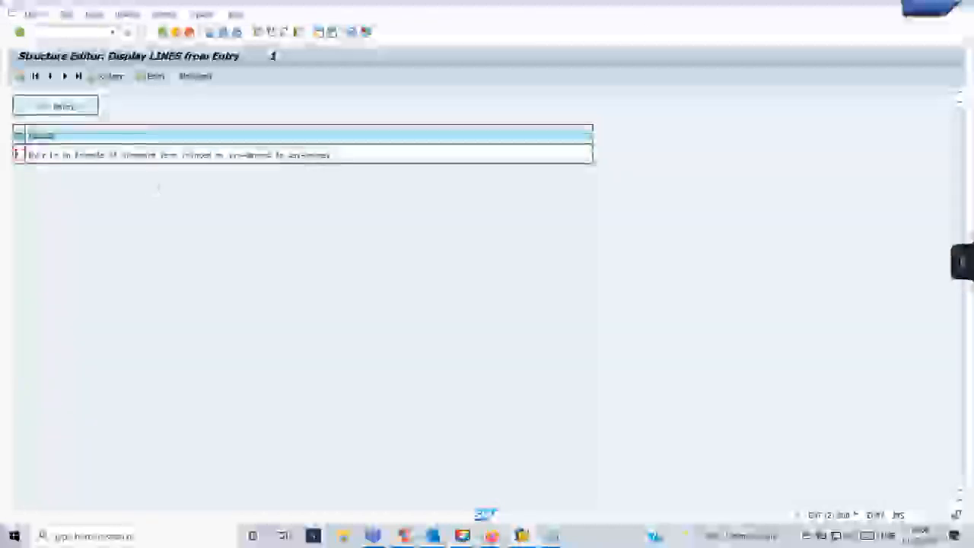
key(F3)
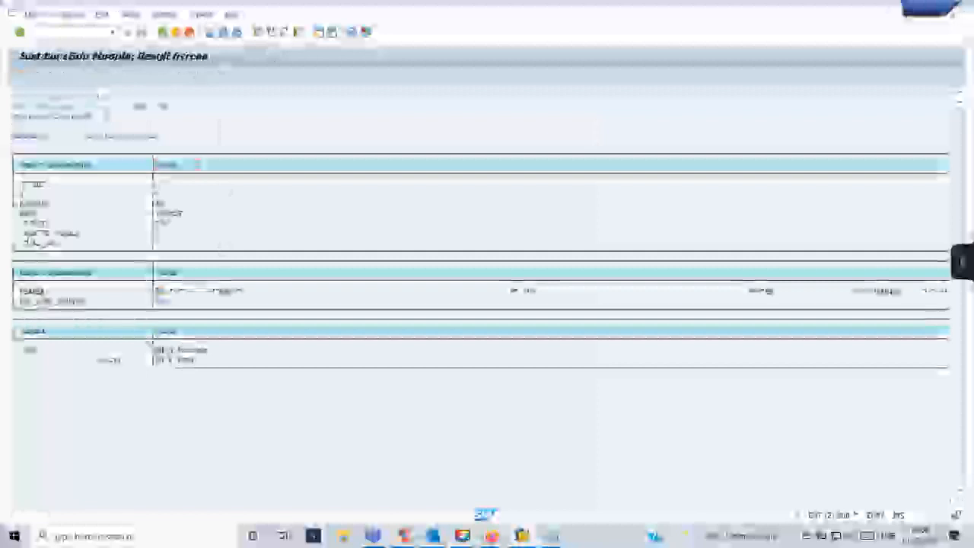
key(F3)
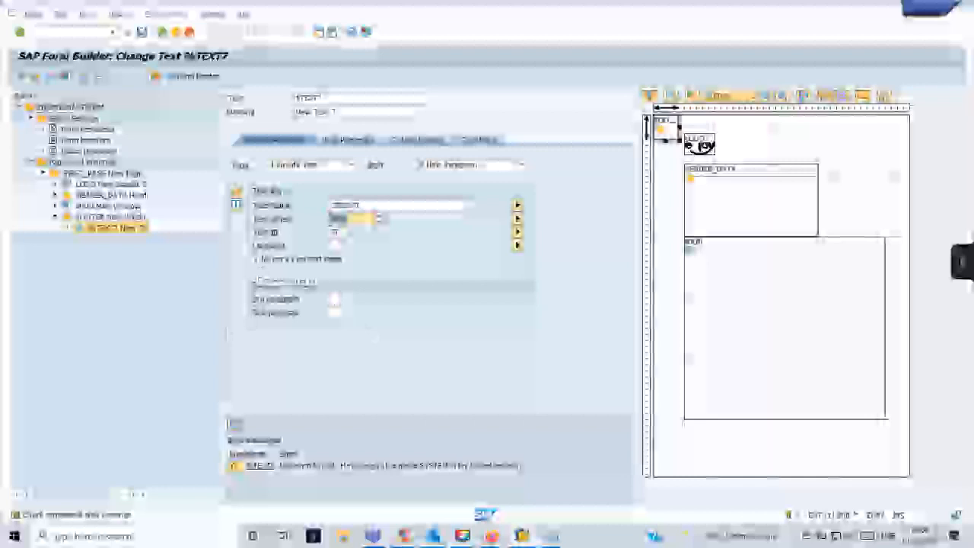
Check, save and activate the Smart Form with its zfooter include text.
click(398, 204)
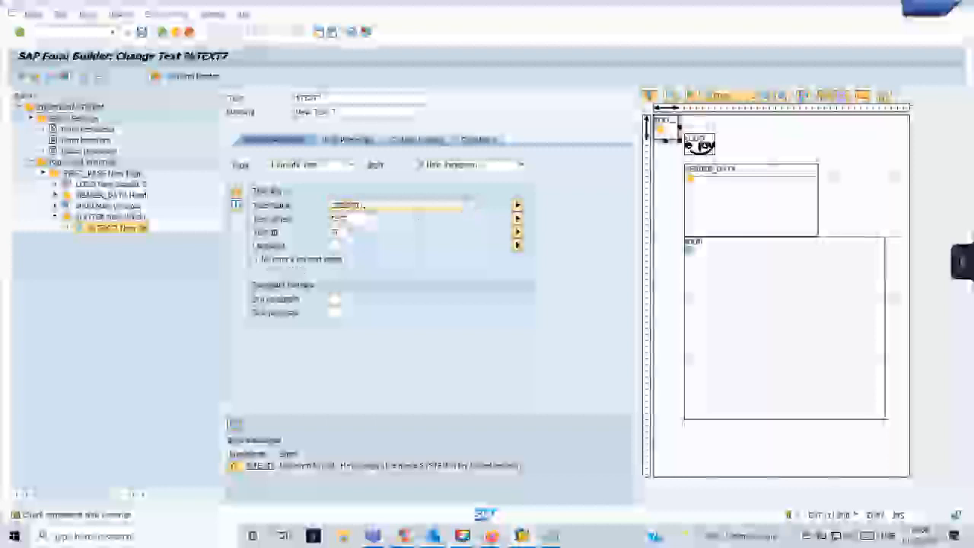
click(35, 76)
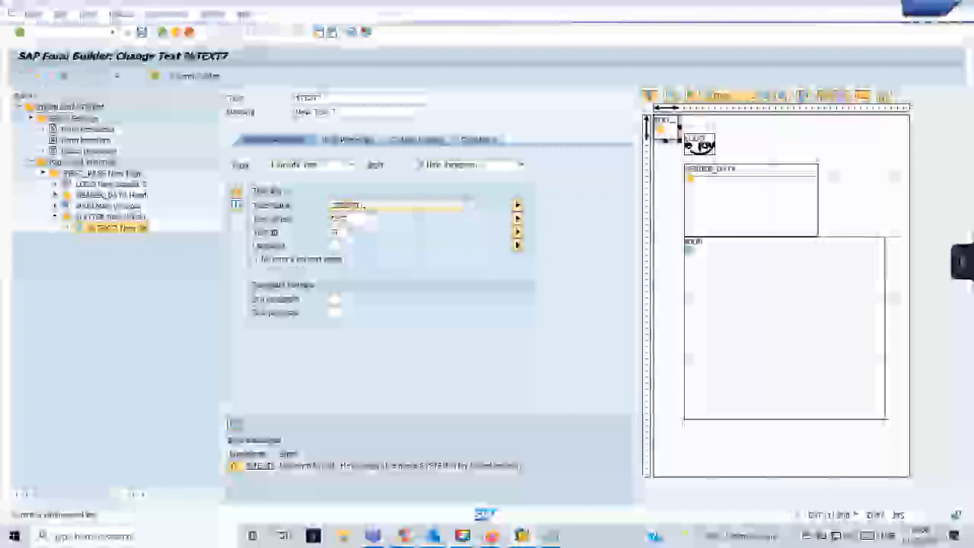
click(55, 76)
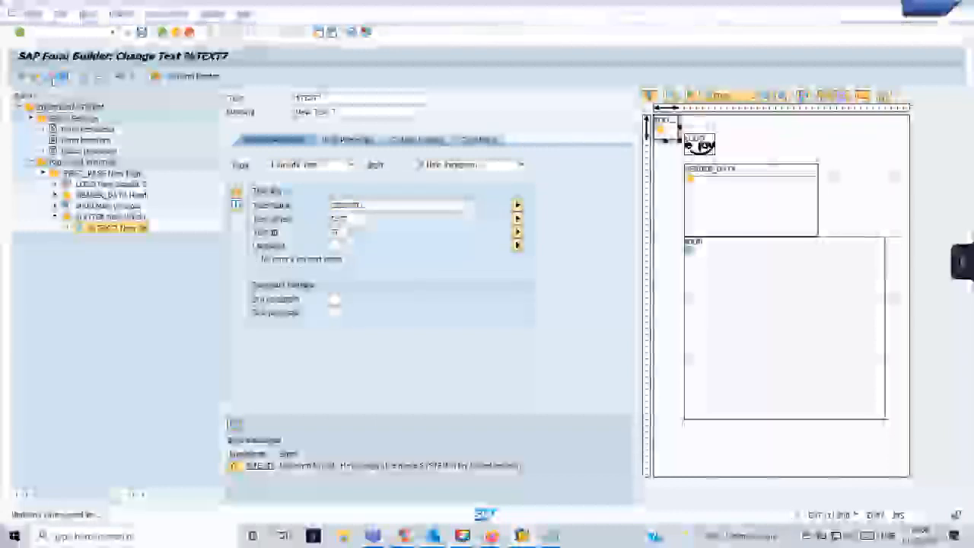
click(53, 77)
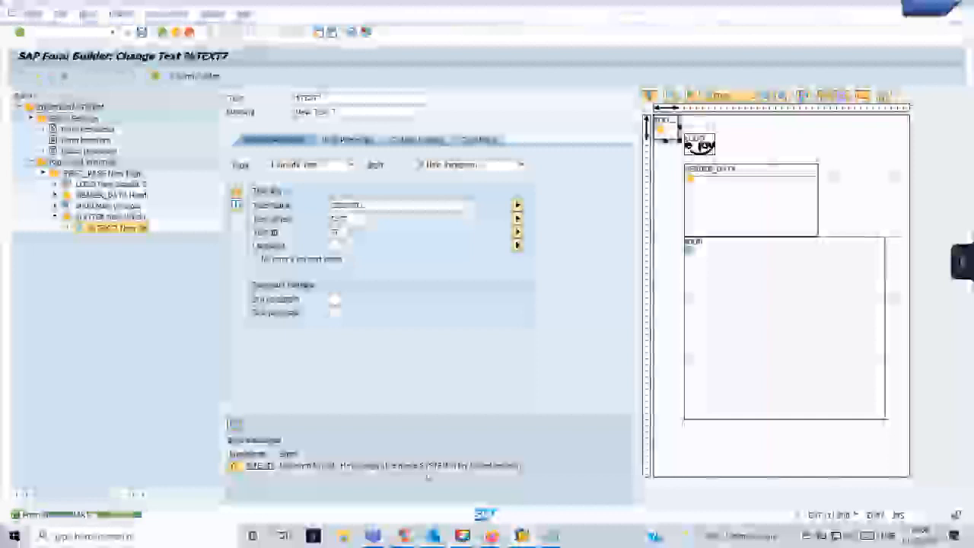
Run SMARTFORMS, open the generated function module, and execute it to produce the form output.
mouse_move(516, 540)
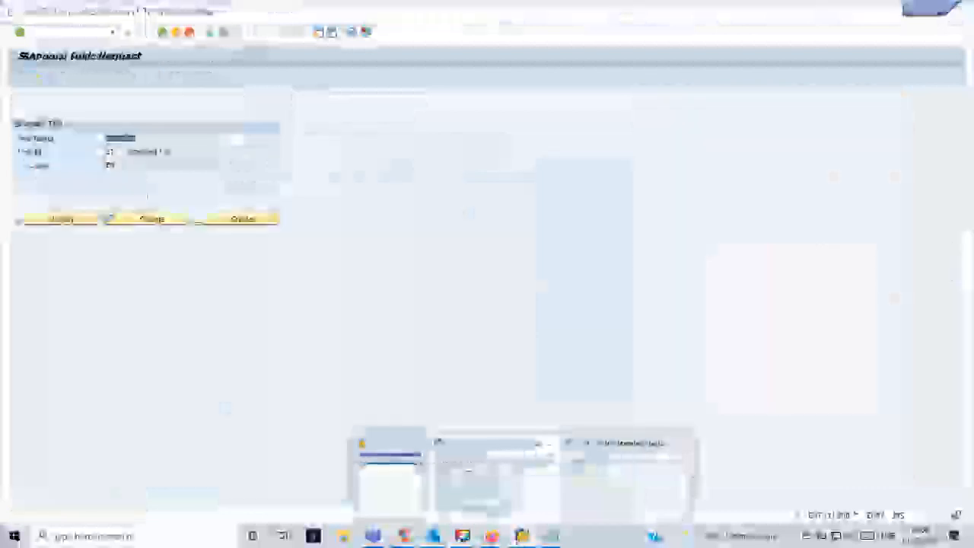
click(495, 479)
click(112, 32)
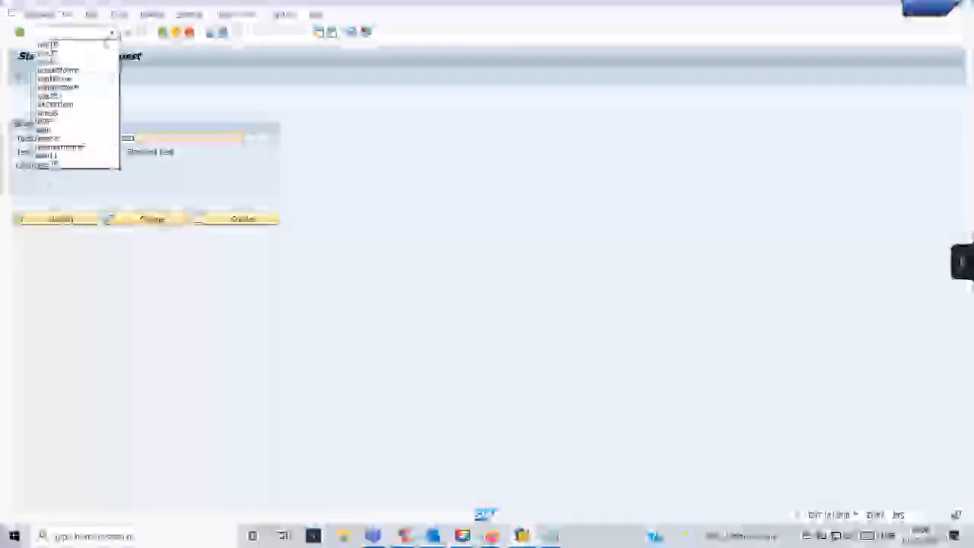
click(91, 70)
key(Return)
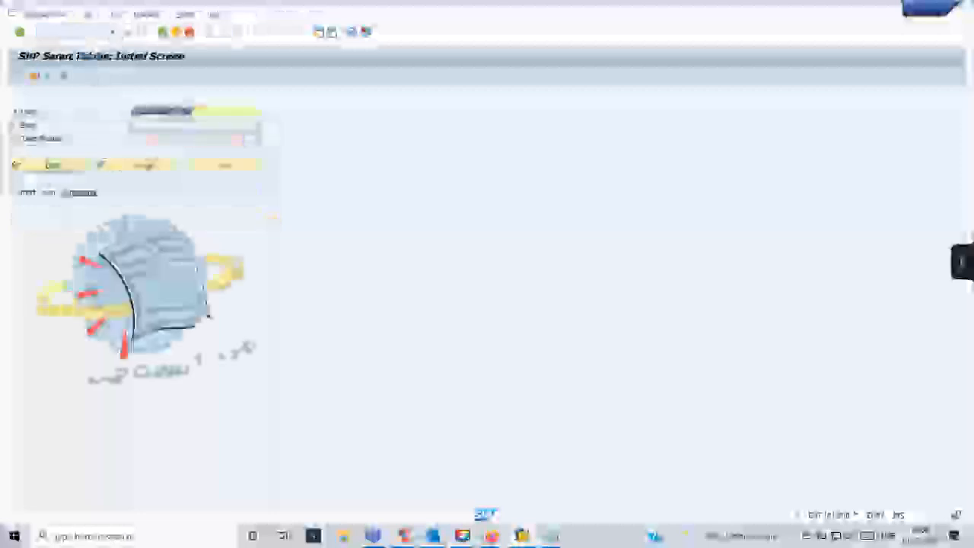
key(F8)
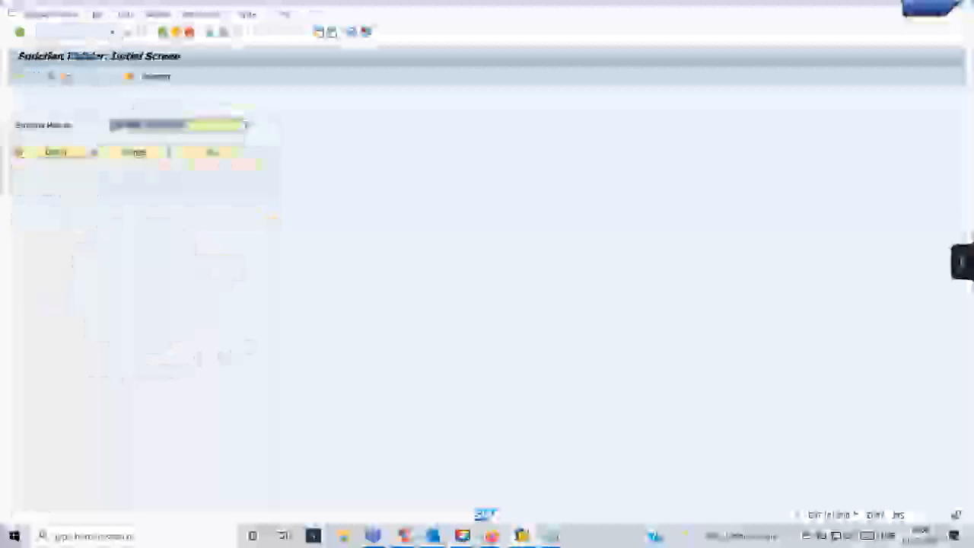
key(F8)
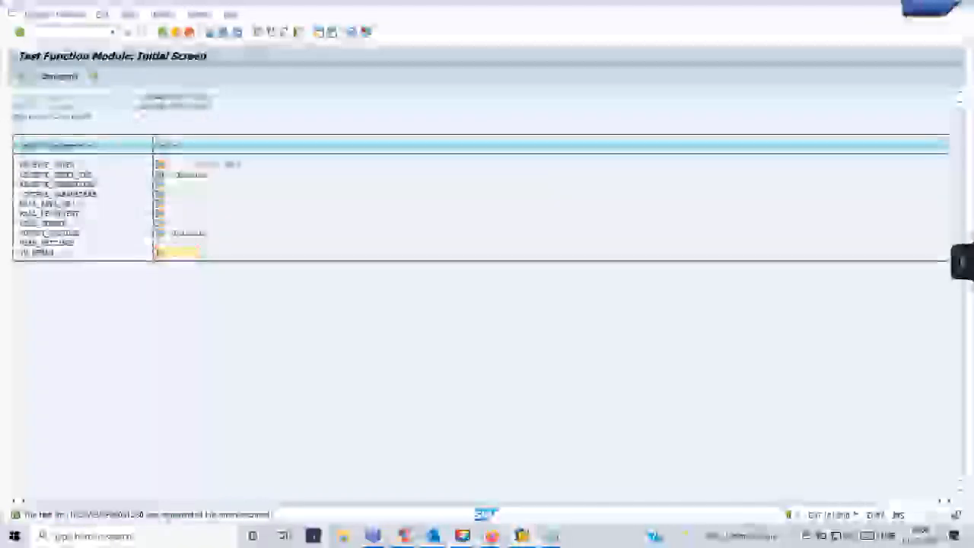
click(21, 77)
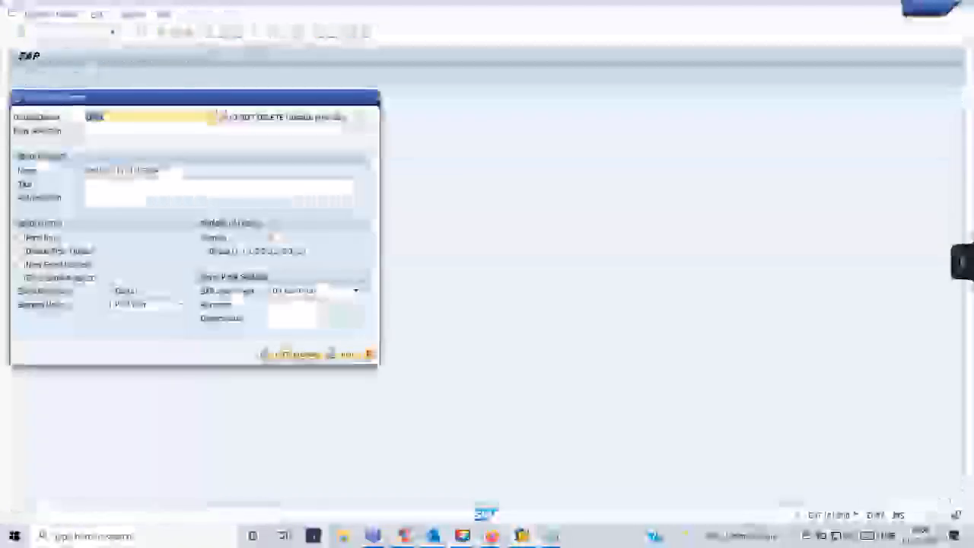
click(296, 354)
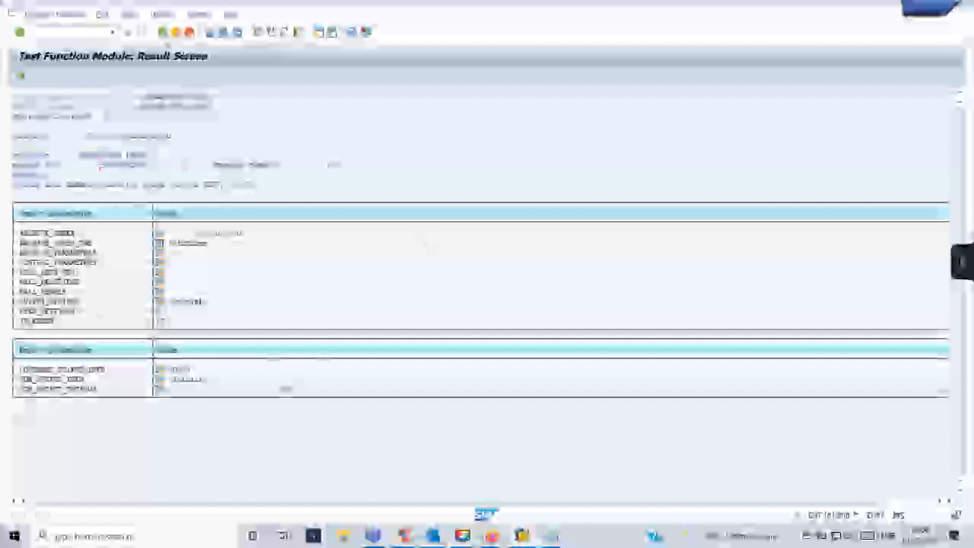
Return to Form Builder's text node %TEXT7 via the recent transactions list.
key(F3)
click(113, 32)
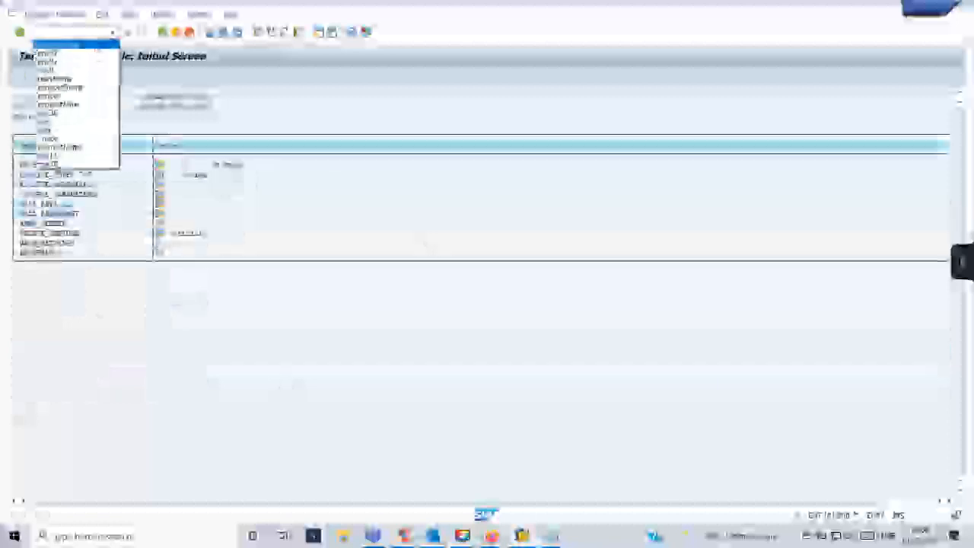
click(95, 53)
key(Return)
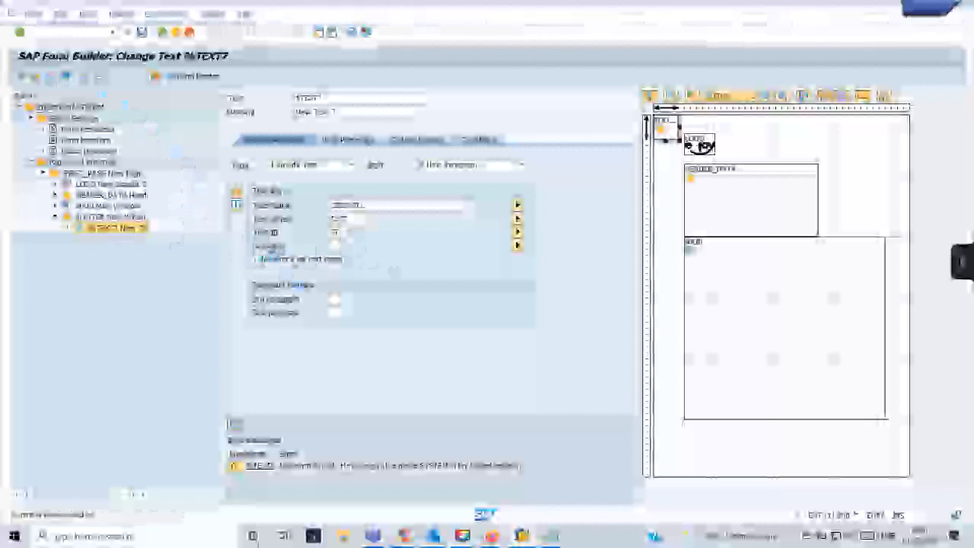
Activate the smart form and open its function module for testing.
click(255, 260)
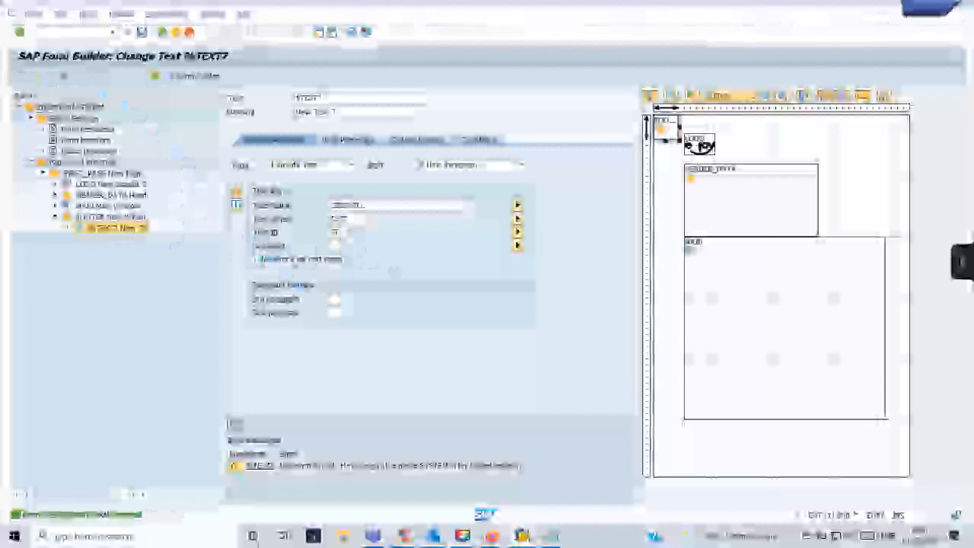
drag(378, 207, 330, 208)
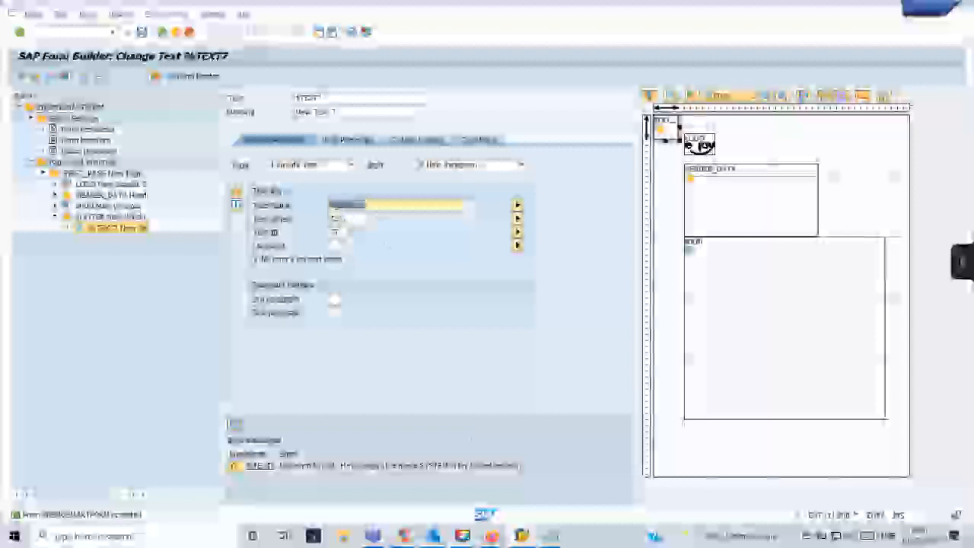
mouse_move(527, 538)
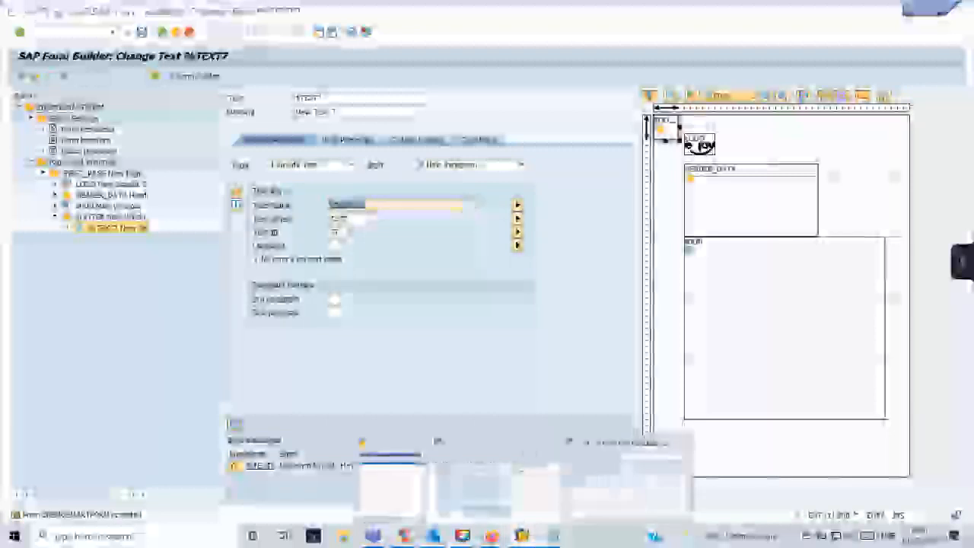
click(484, 508)
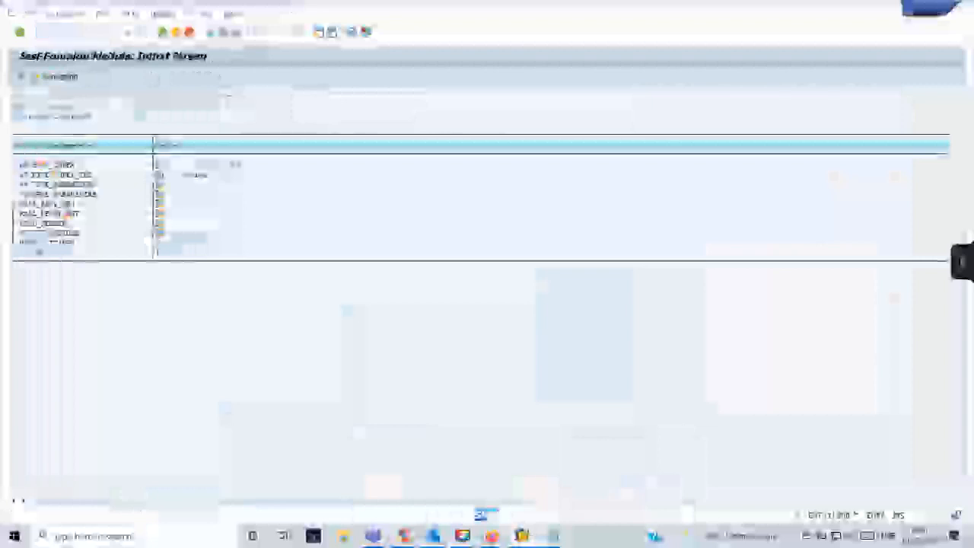
key(F8)
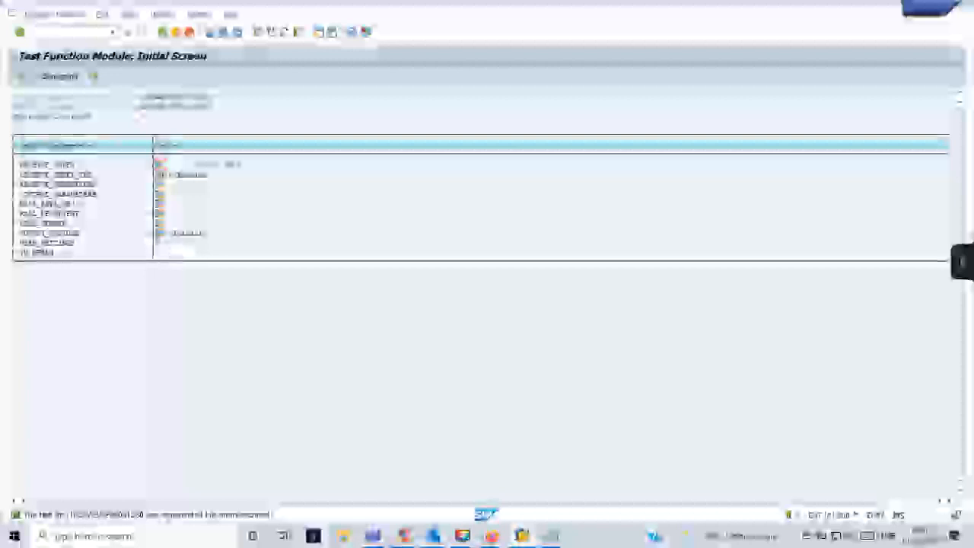
Enter 1 in the last test parameter, execute, and review the form's print preview.
click(180, 252)
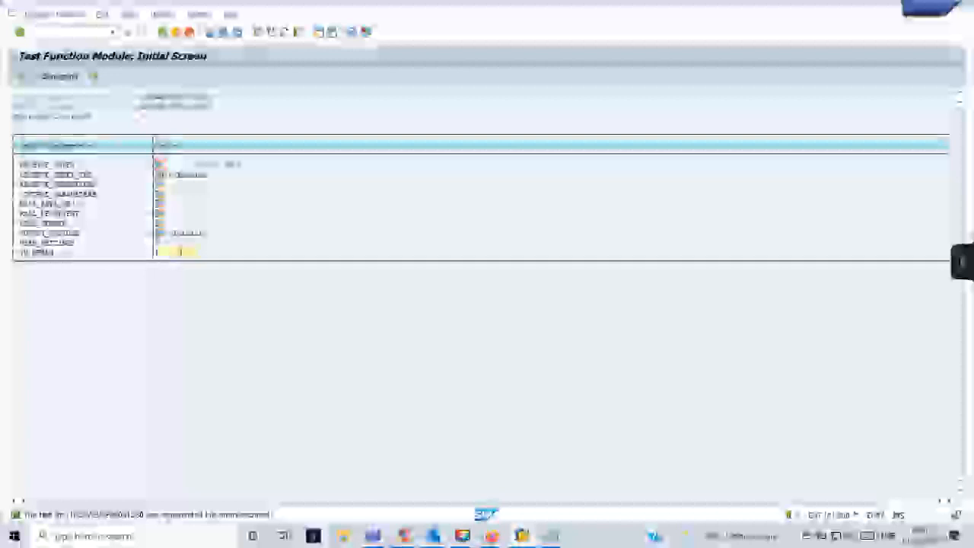
text(1)
key(F8)
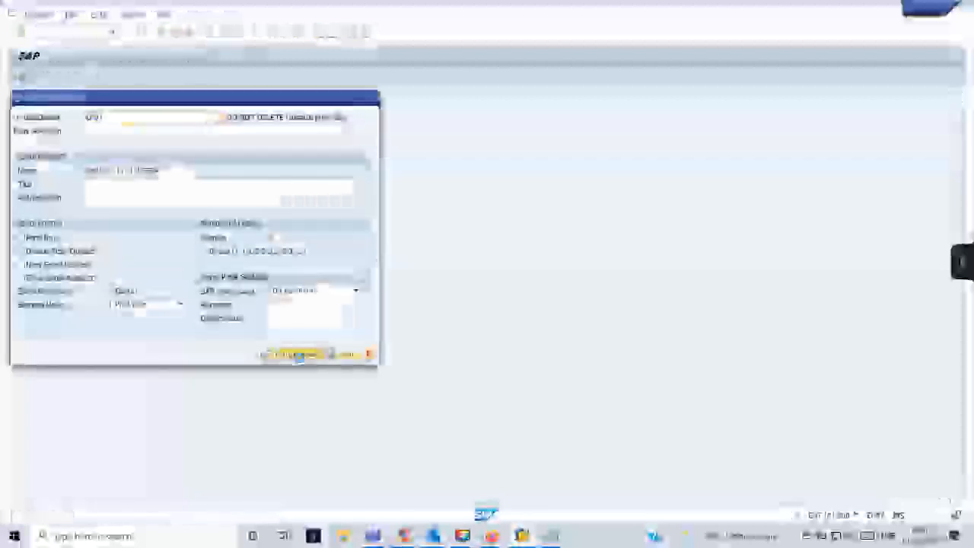
click(299, 355)
scroll(299, 358, down, 5)
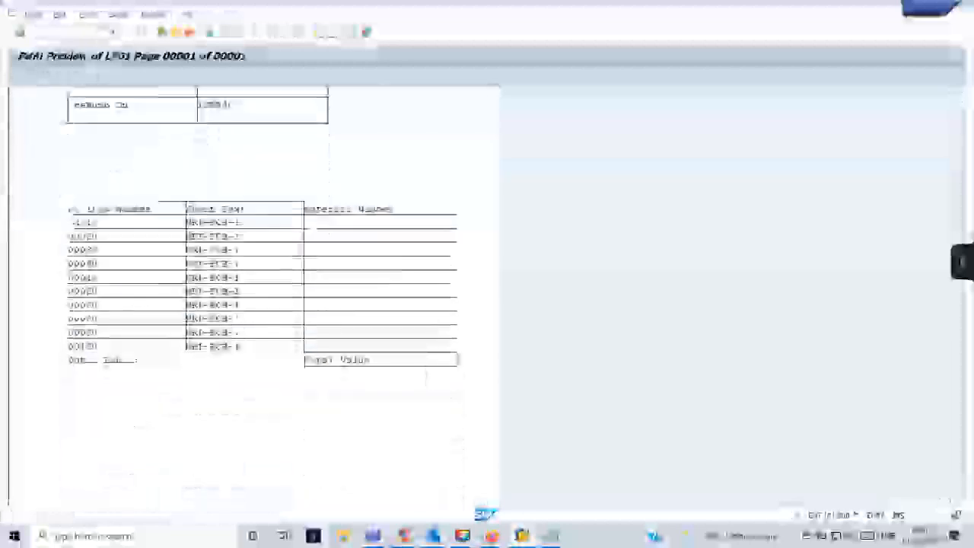
scroll(299, 358, down, 1)
click(161, 35)
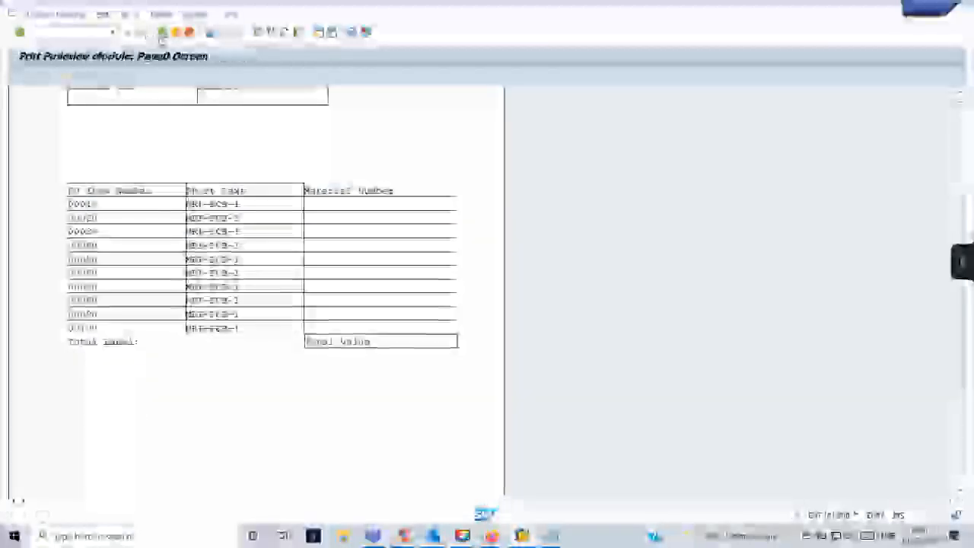
mouse_move(522, 536)
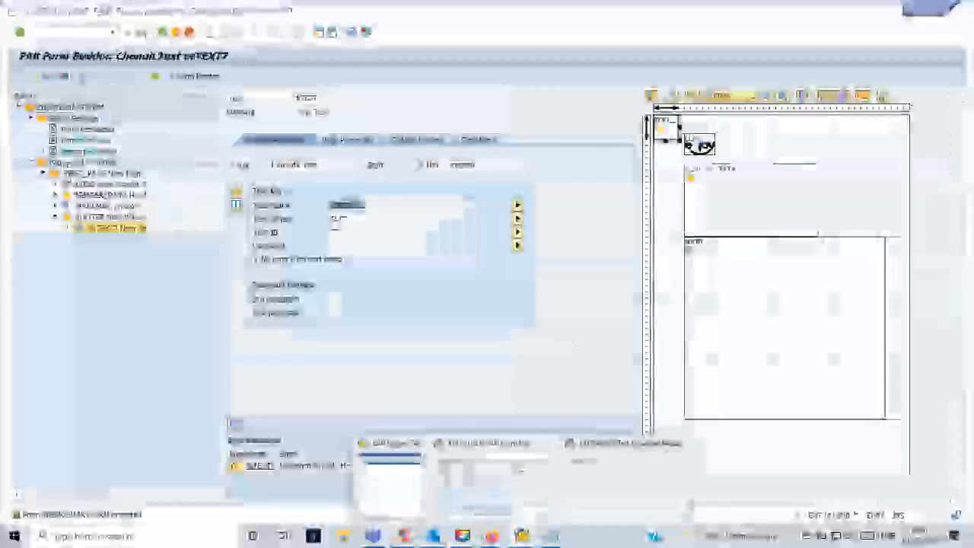
Reactivate the form and rerun SMARTFORMS from the transaction history.
click(520, 469)
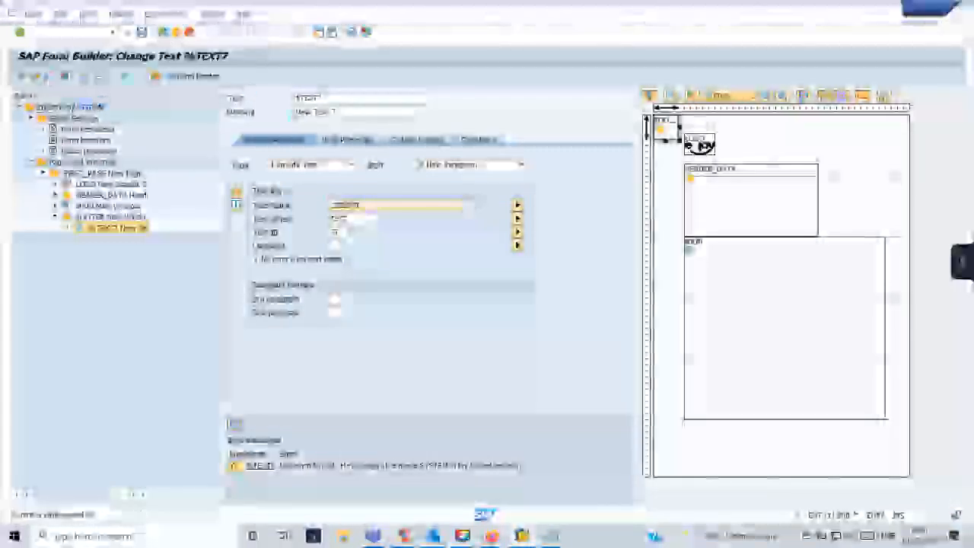
key(ctrl+F3)
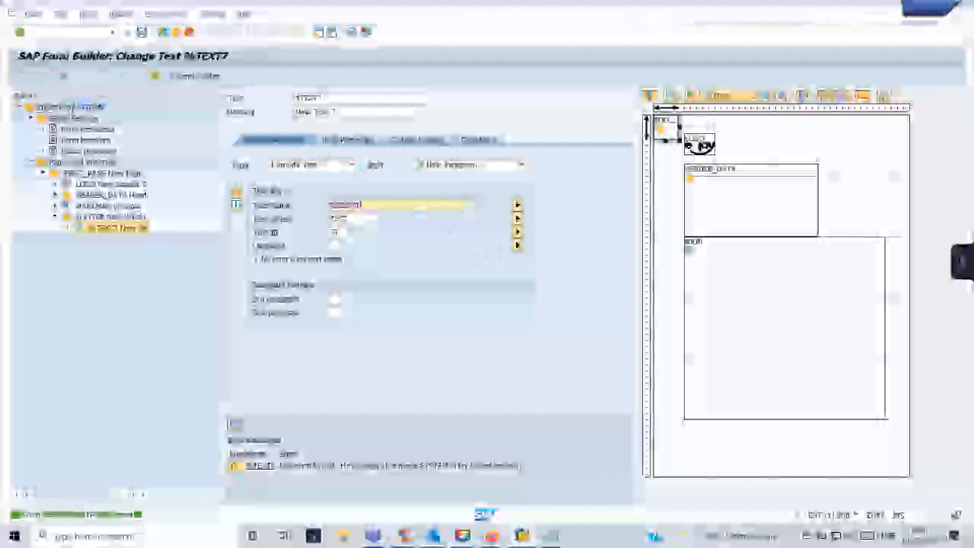
mouse_move(521, 536)
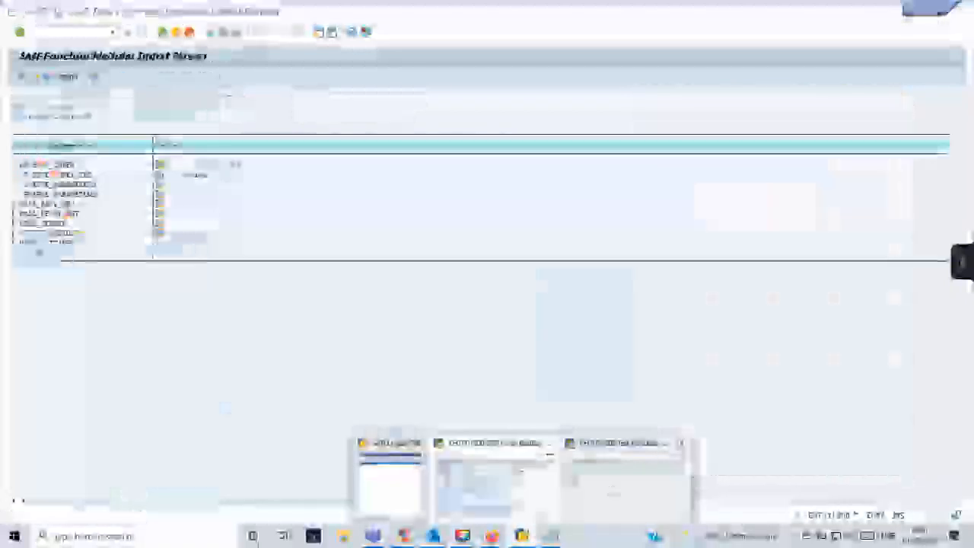
click(623, 478)
click(113, 31)
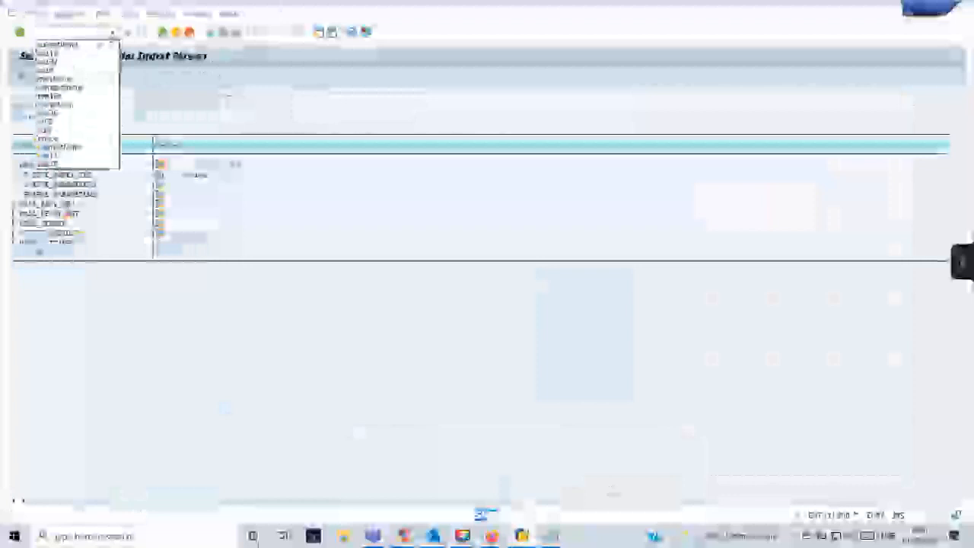
click(92, 46)
key(Return)
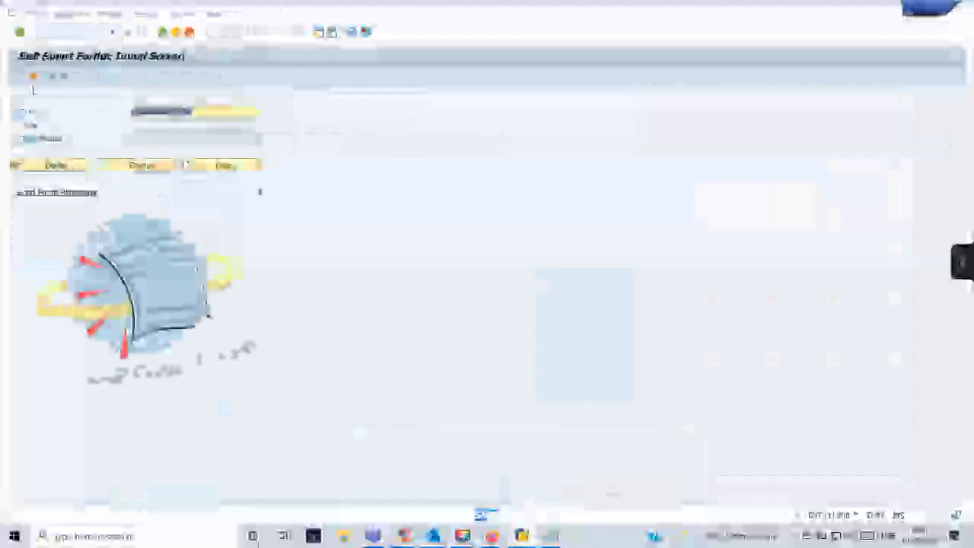
Test the function module, review the logo, header and item table in print preview.
click(64, 76)
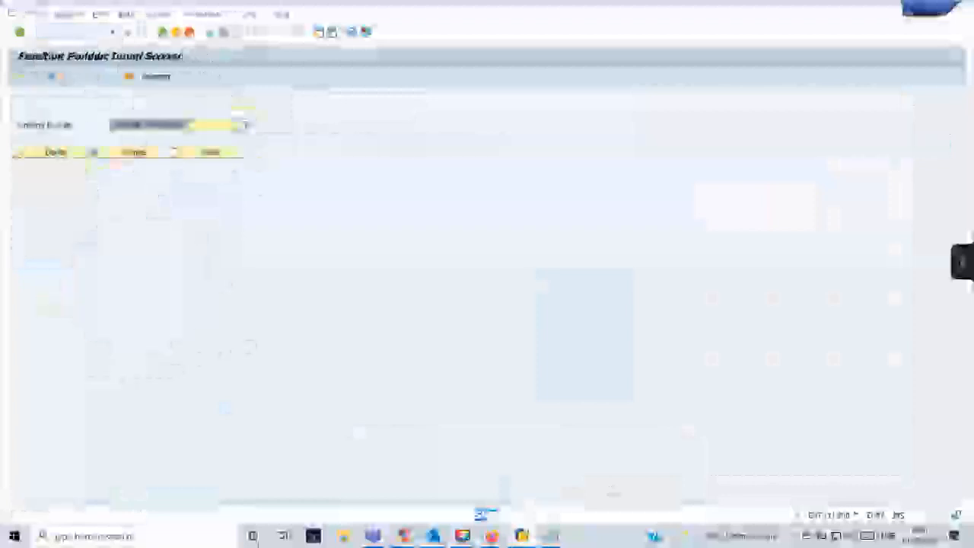
key(F8)
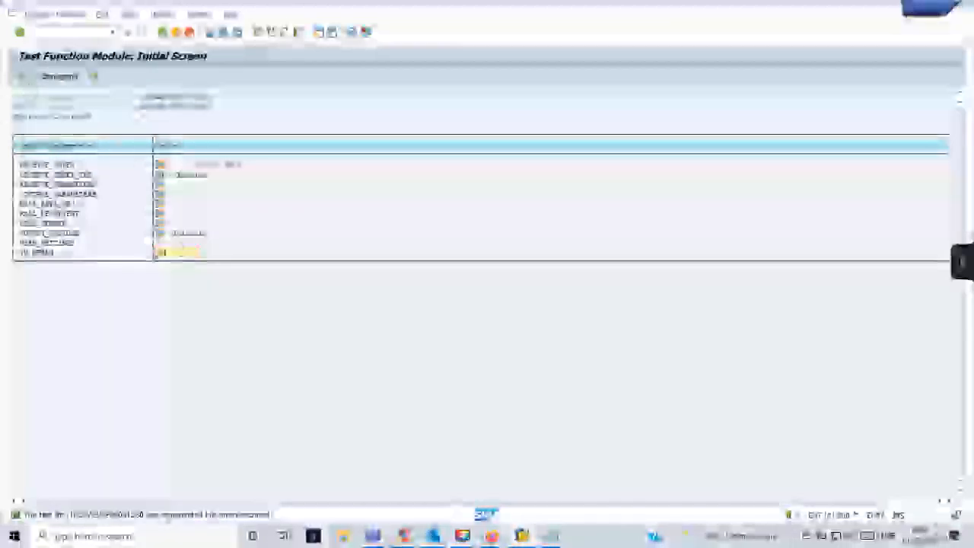
key(F8)
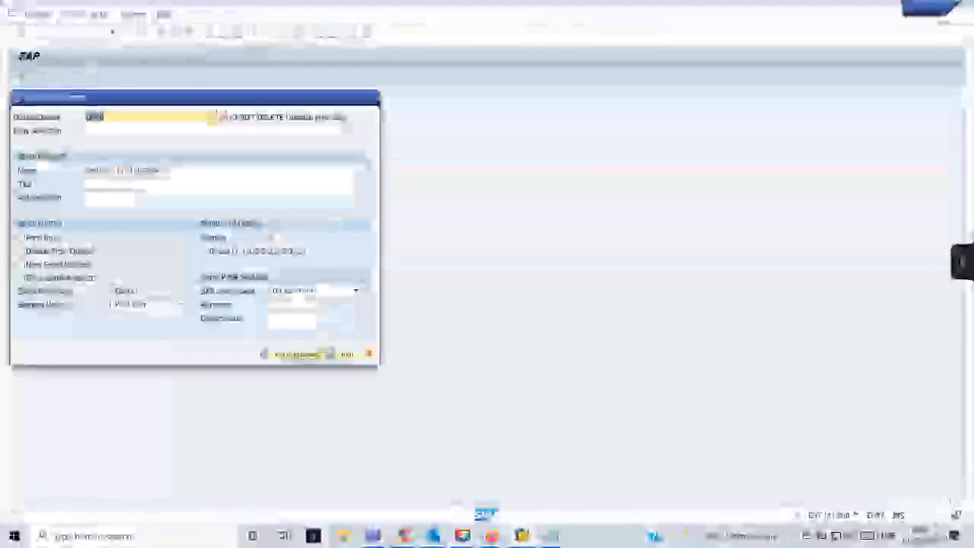
click(323, 354)
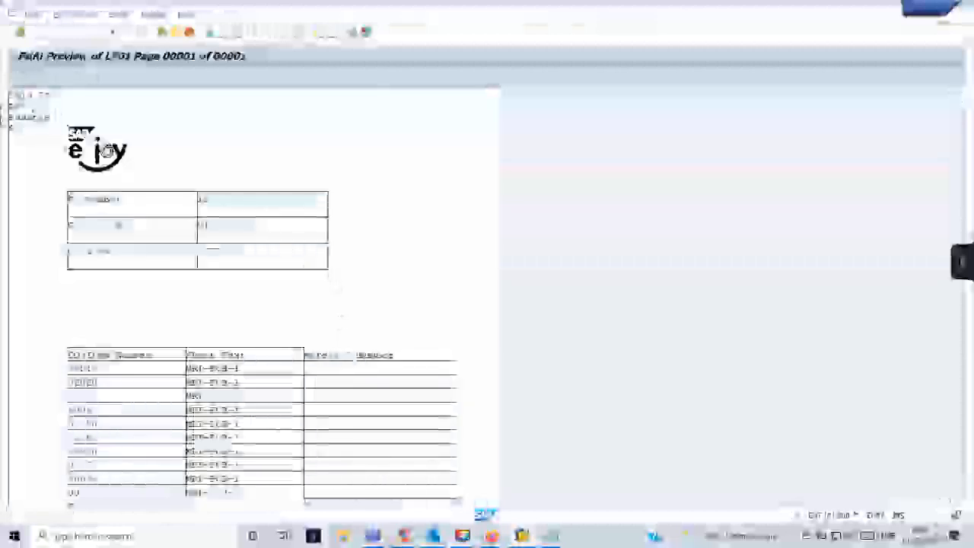
scroll(107, 150, down, 5)
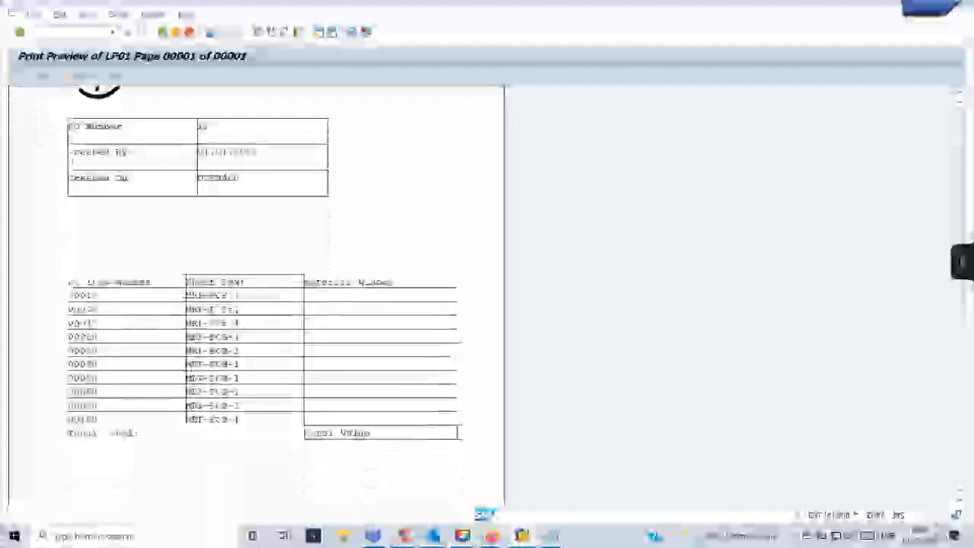
scroll(376, 139, up, 1)
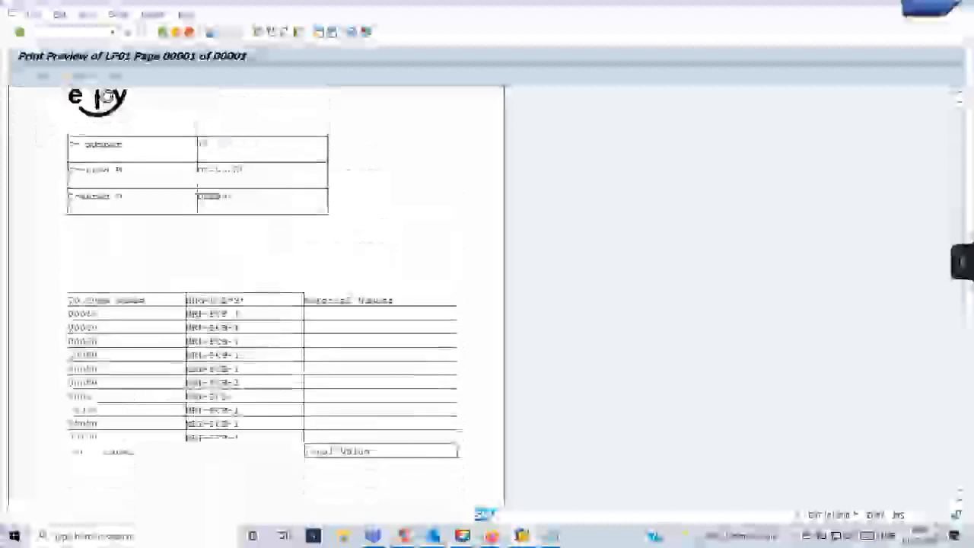
key(F3)
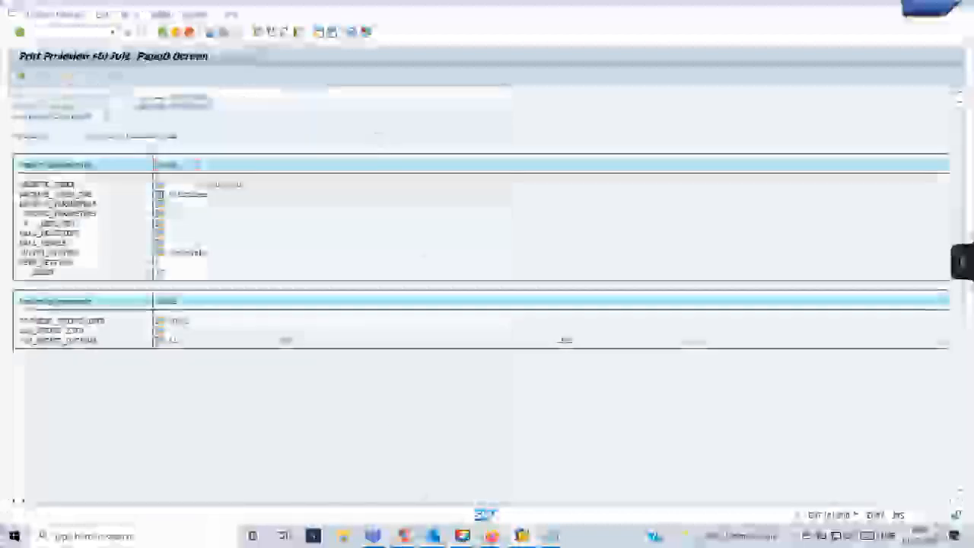
click(492, 536)
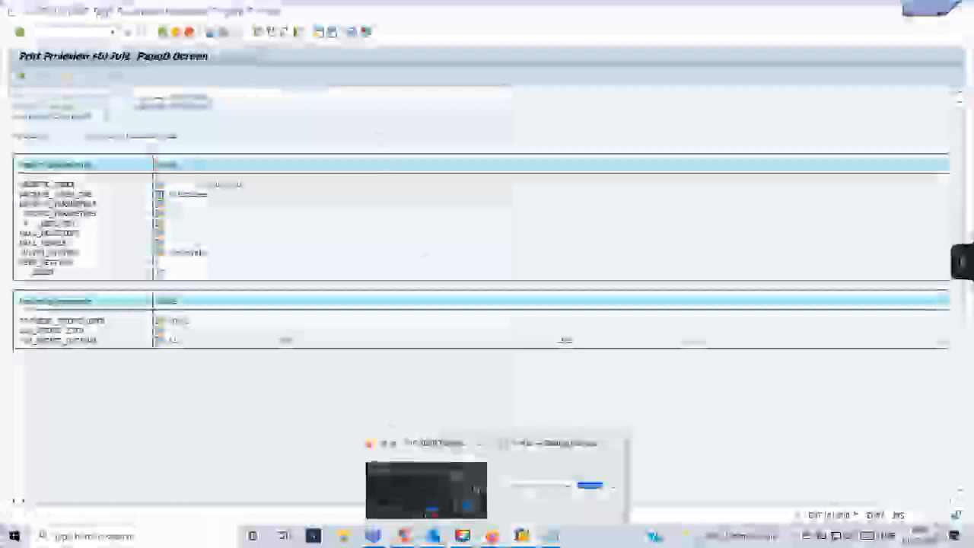
click(486, 480)
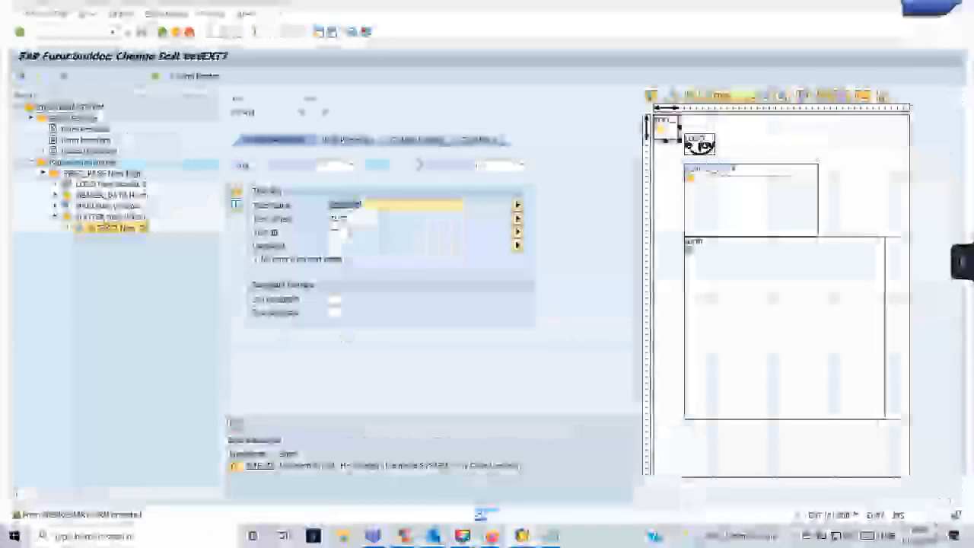
Tick 'No error if no text exists', then drag FOOTER below MAIN and stretch its right edge.
click(254, 261)
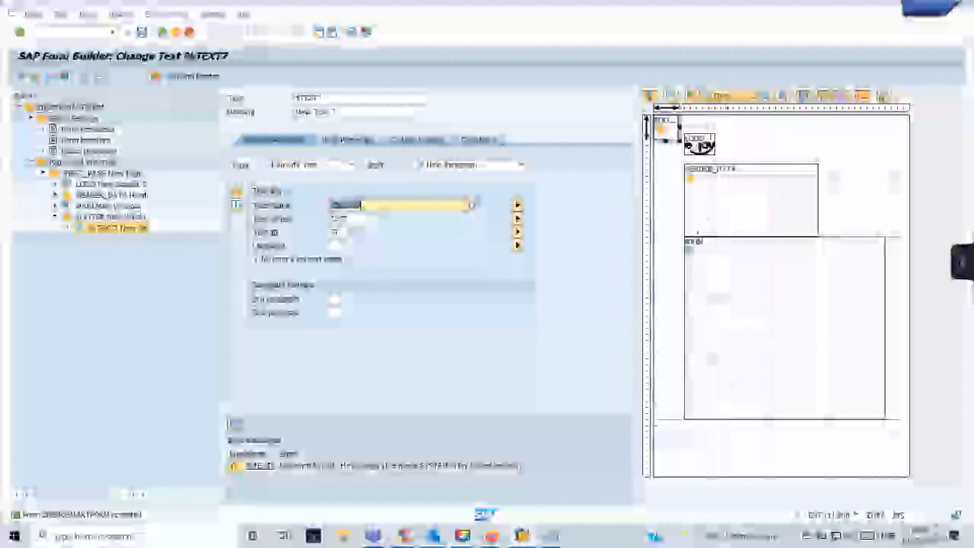
mouse_move(671, 130)
mouse_down()
mouse_move(698, 218)
mouse_move(699, 433)
mouse_up()
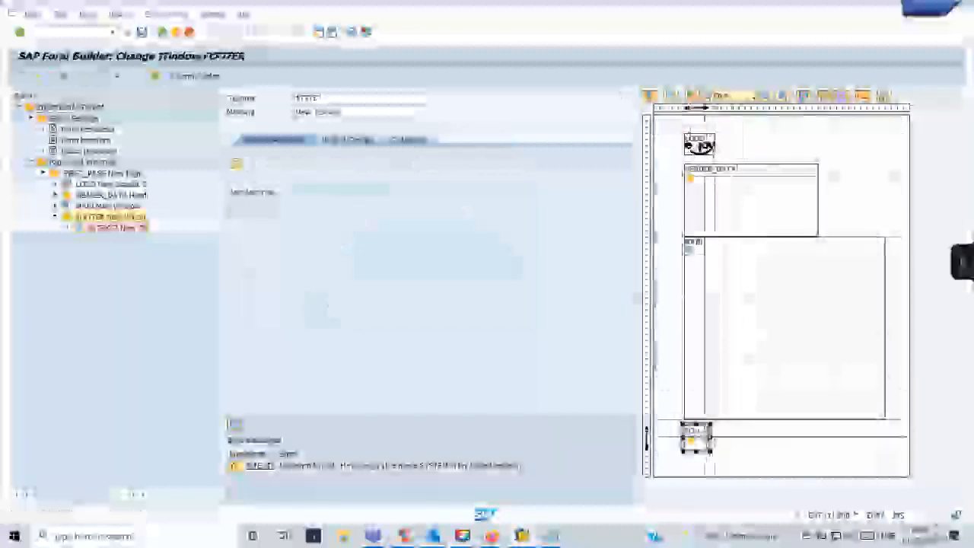
drag(711, 438, 887, 437)
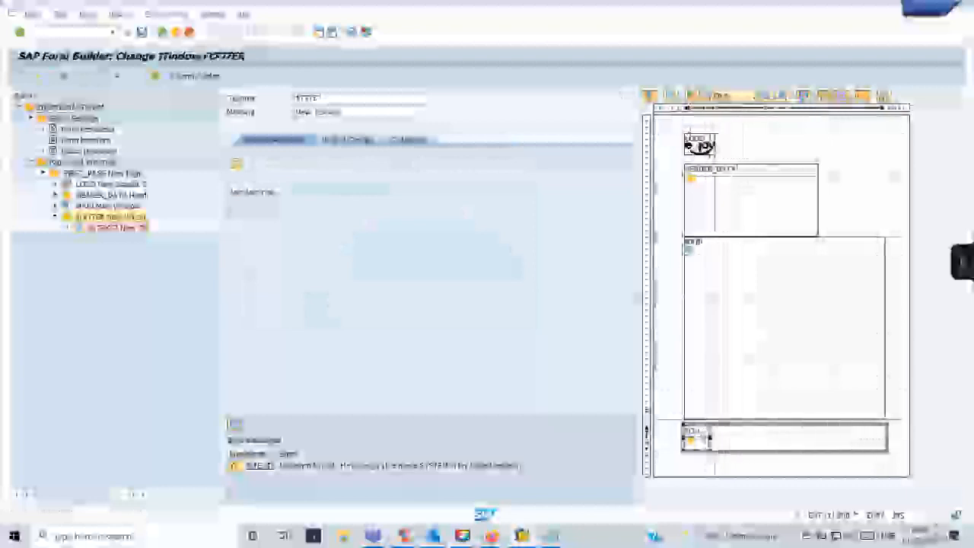
click(748, 383)
click(761, 443)
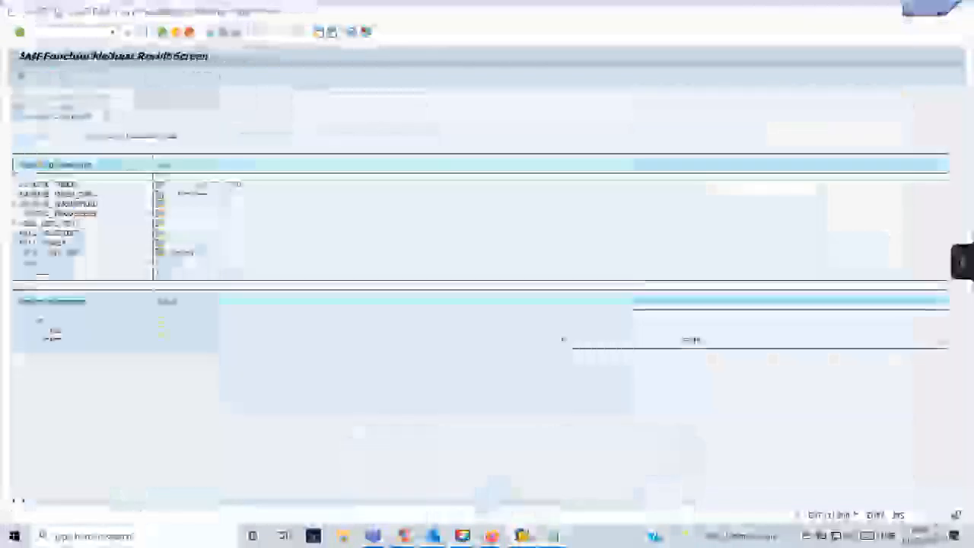
Rerun SMARTFORMS, test the generated function module and open its LP01 print preview.
click(91, 45)
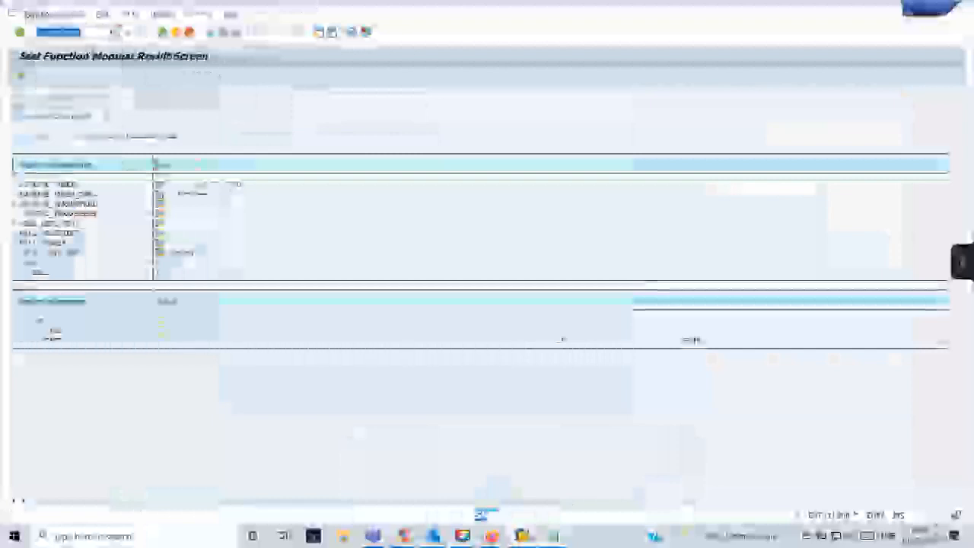
key(Return)
click(66, 78)
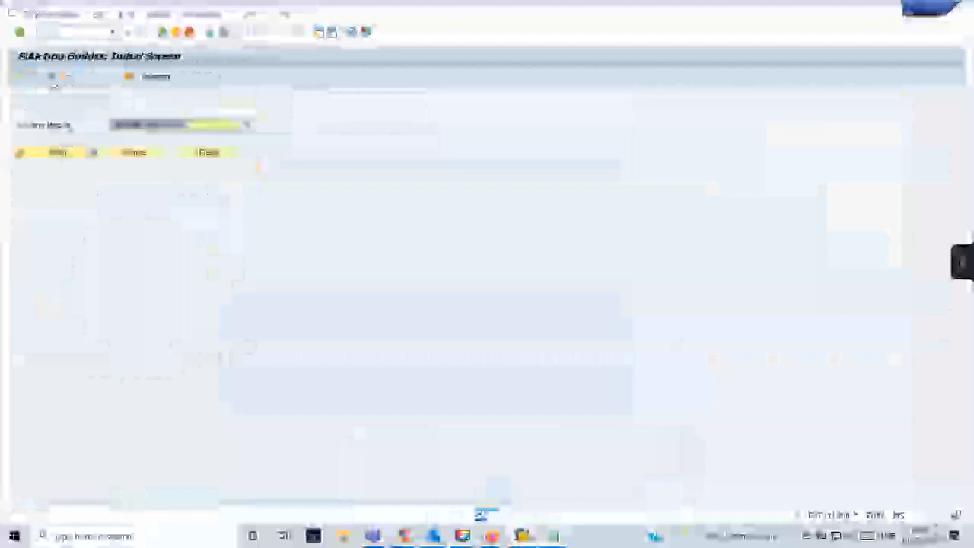
key(F8)
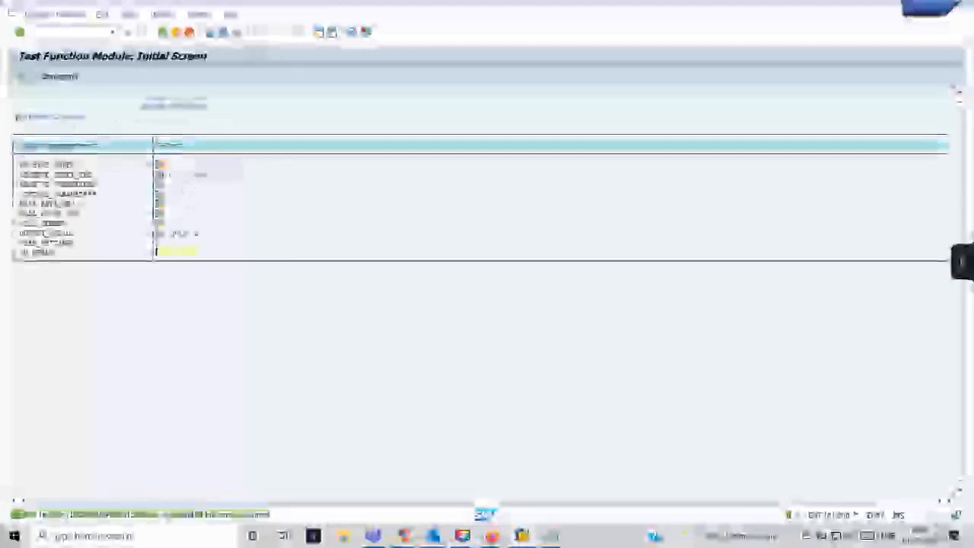
text(X)
key(F8)
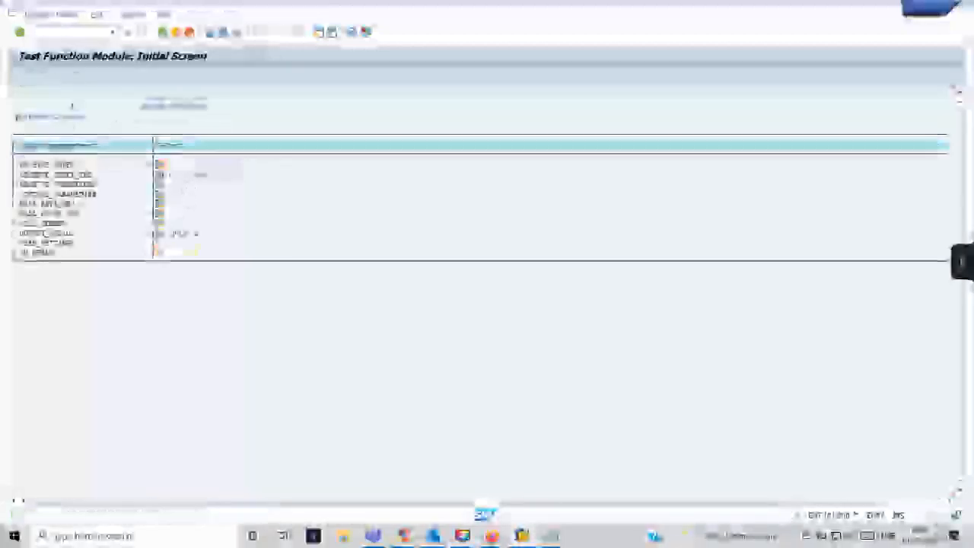
click(273, 355)
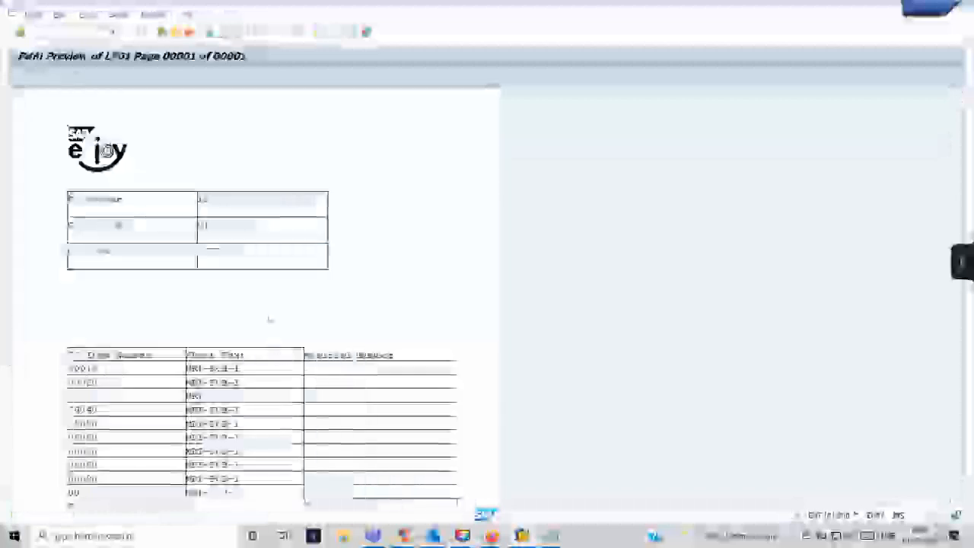
Scroll the preview to check the footer text, then return to Form Builder.
scroll(277, 299, down, 6)
scroll(278, 299, down, 5)
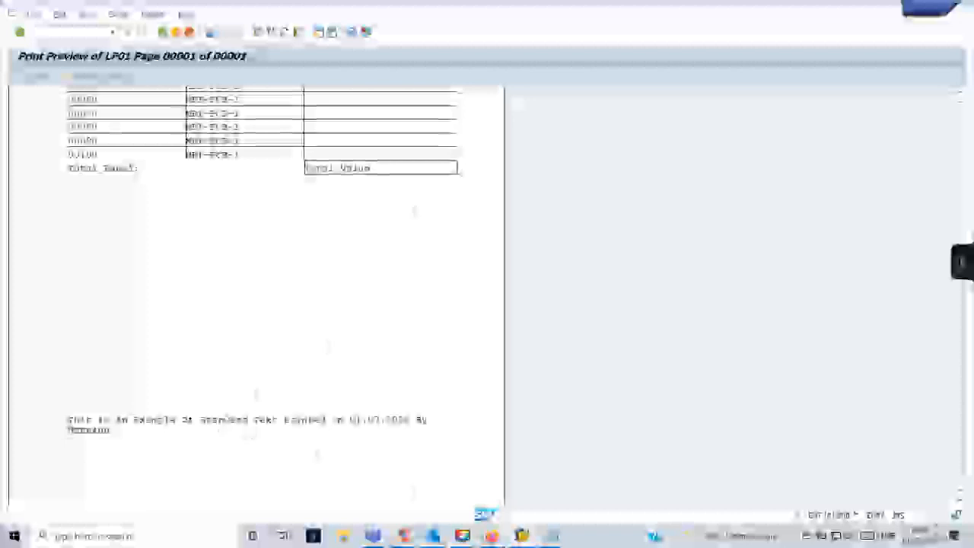
mouse_move(511, 537)
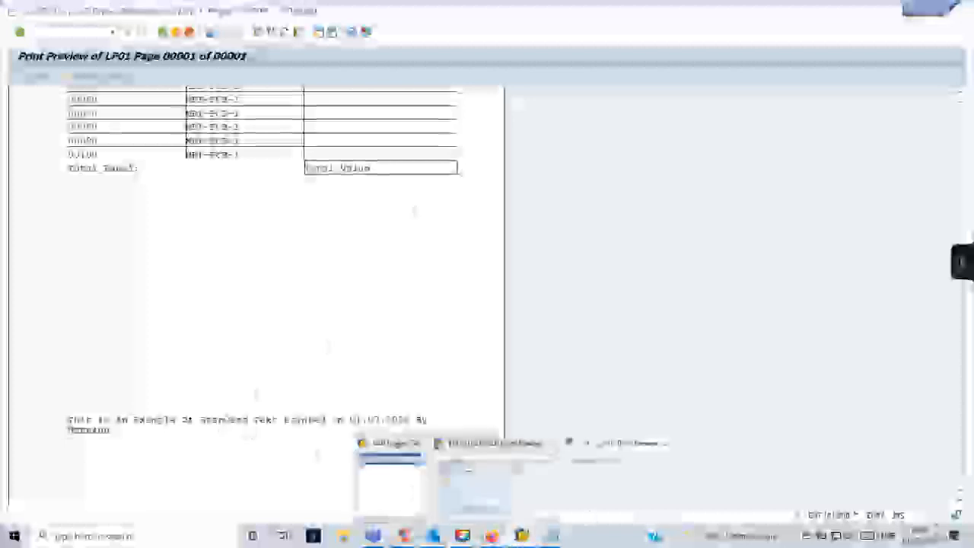
click(475, 475)
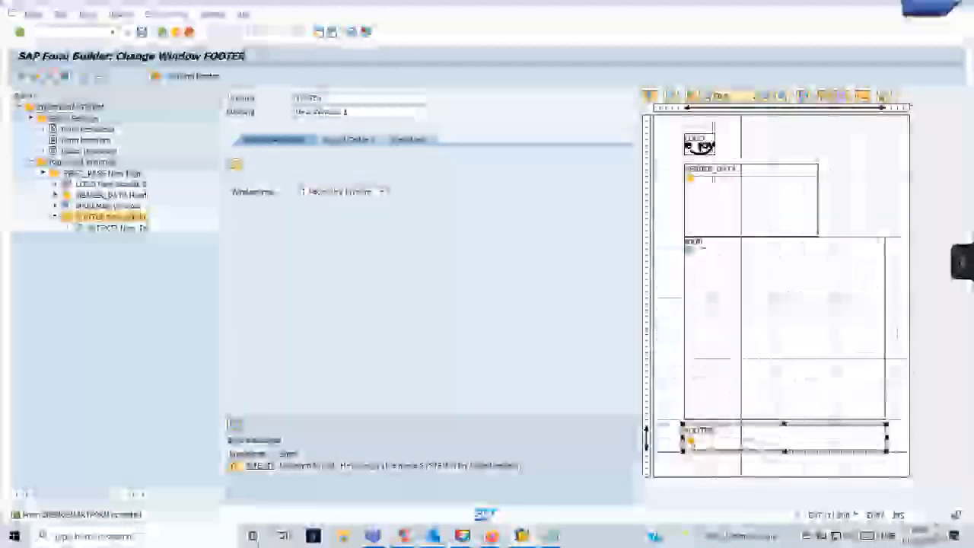
key(alt+Tab)
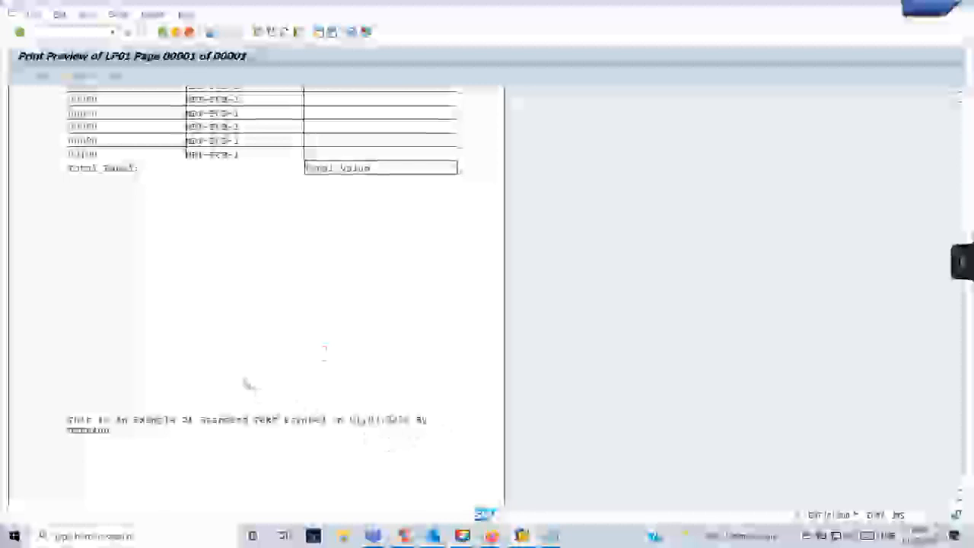
scroll(247, 384, up, 2)
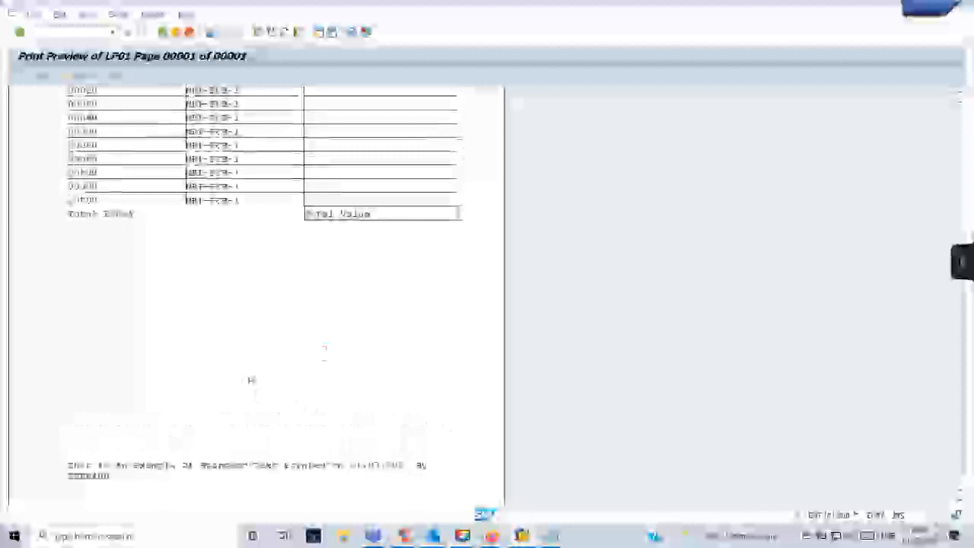
scroll(251, 379, down, 2)
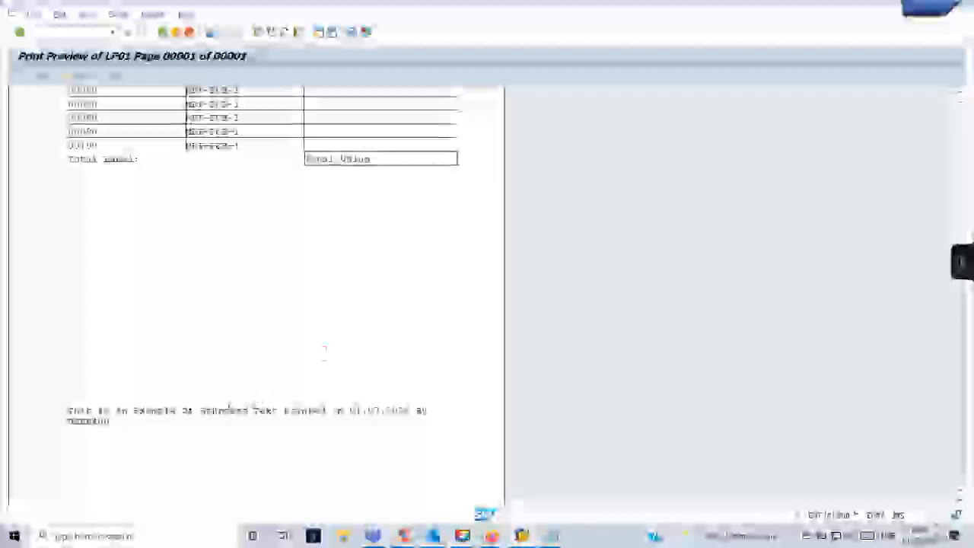
scroll(252, 380, up, 2)
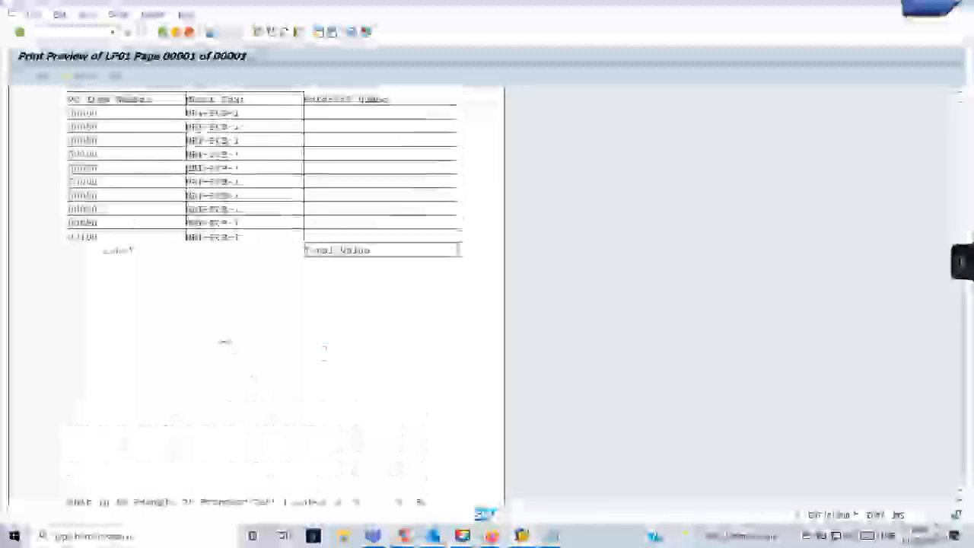
scroll(235, 336, up, 8)
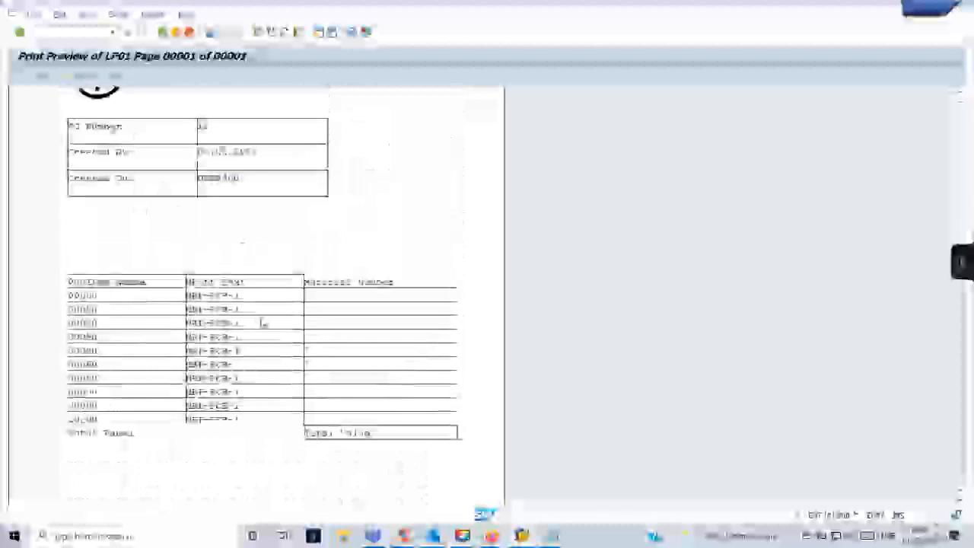
key(alt+Tab)
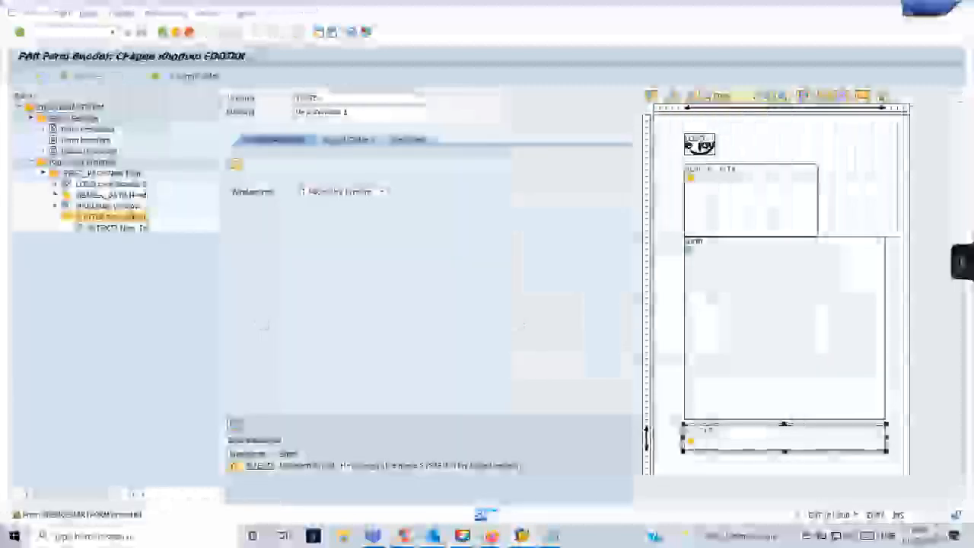
Review the GS_HEADER field-name note in Notepad, then return to the SAP print preview.
click(520, 536)
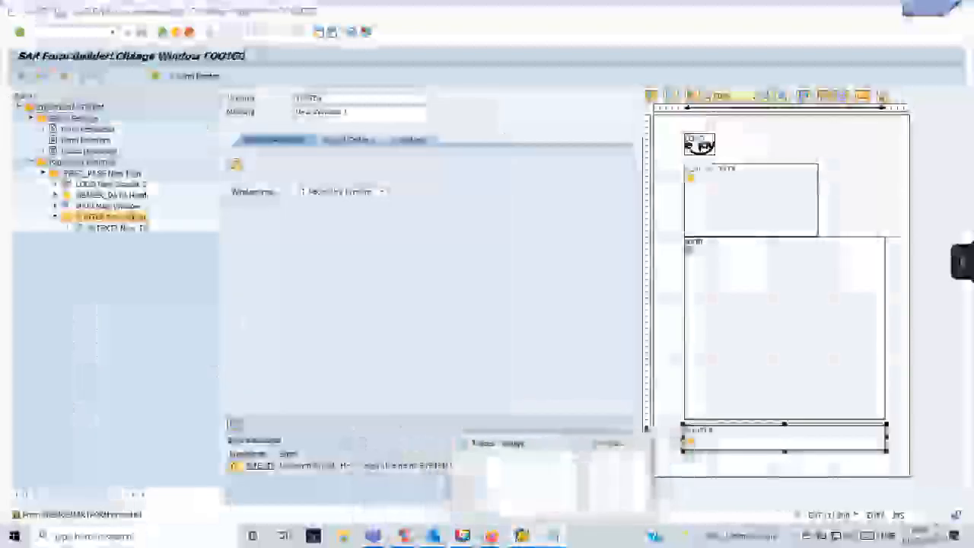
click(553, 536)
key(ctrl+z)
key(ctrl+z)
key(ctrl+z)
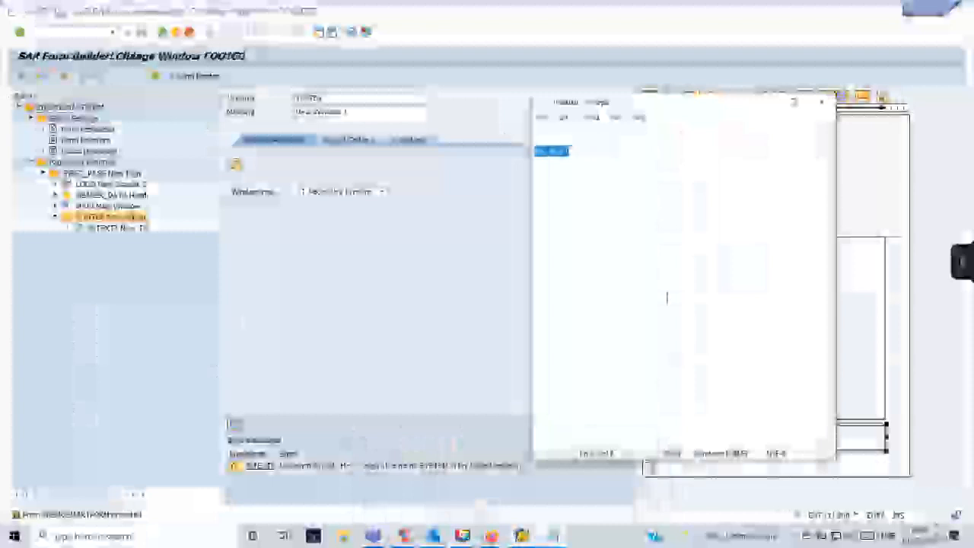
click(618, 151)
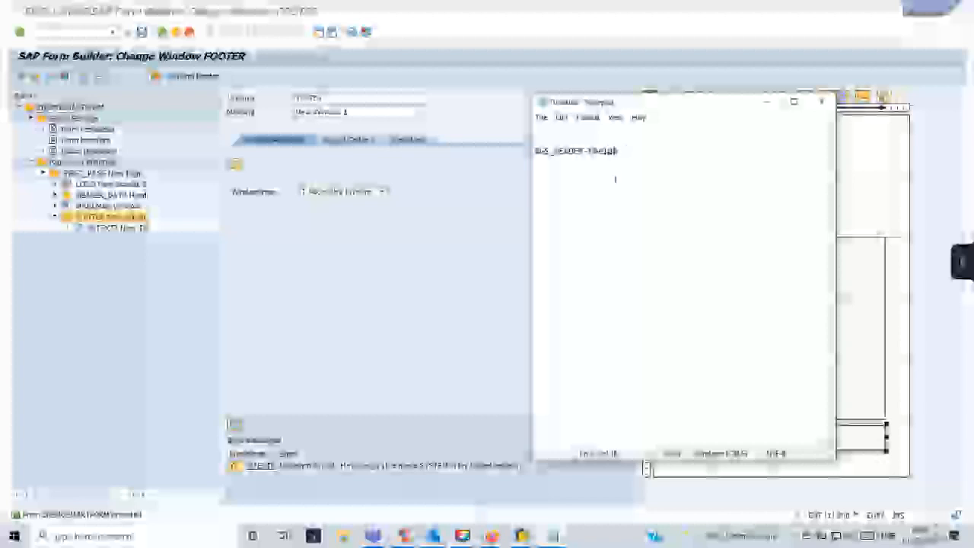
key(Left)
key(ctrl+a)
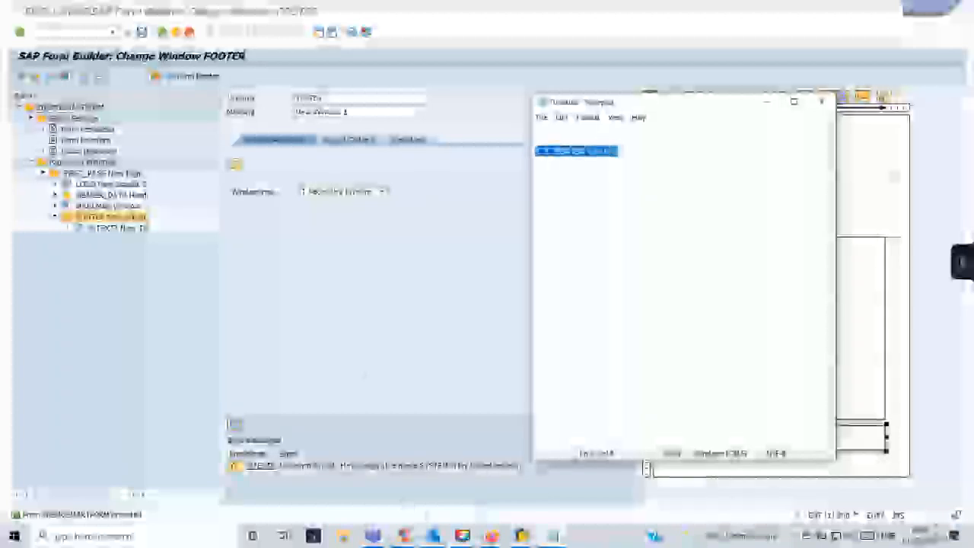
click(521, 535)
click(591, 500)
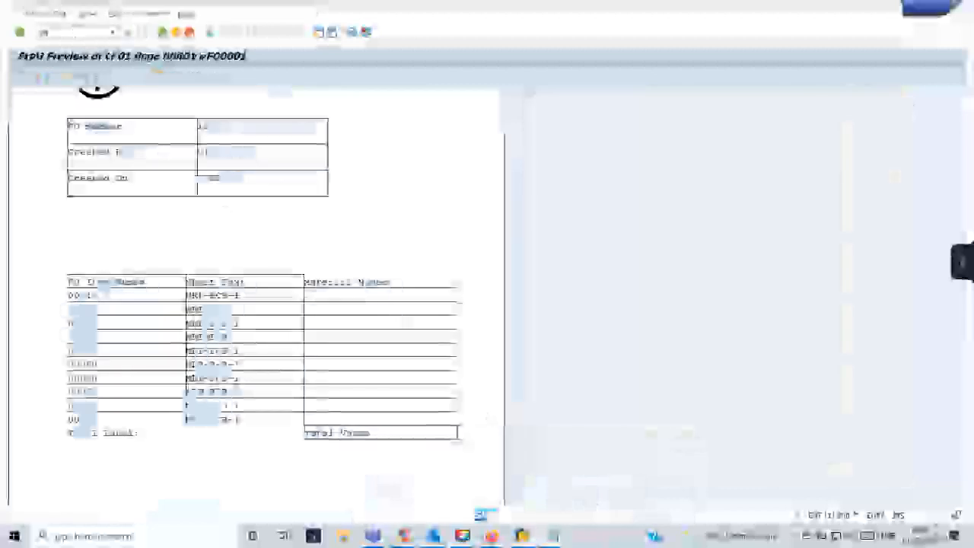
Add a second line 'You can do all formatting and' to ZDEMOST in SO10 and save.
key(Return)
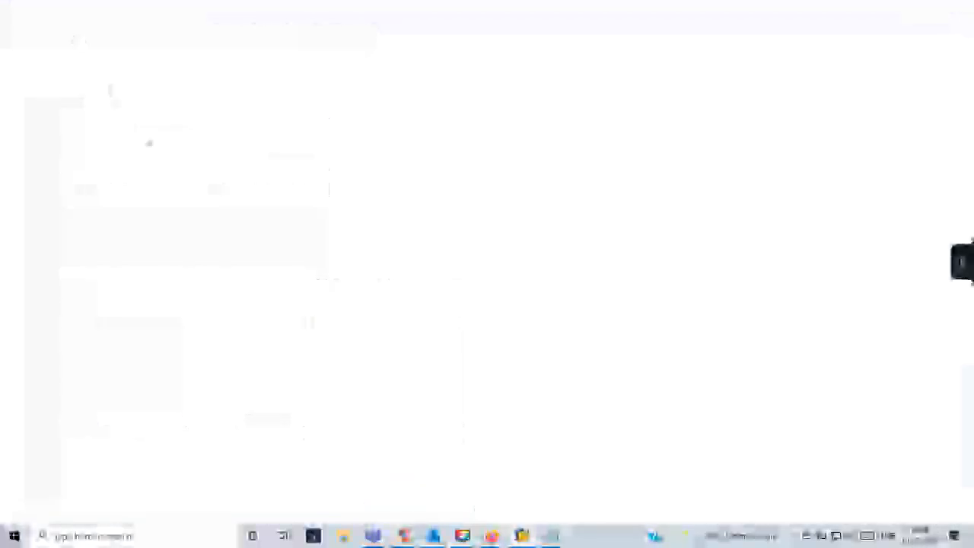
click(156, 219)
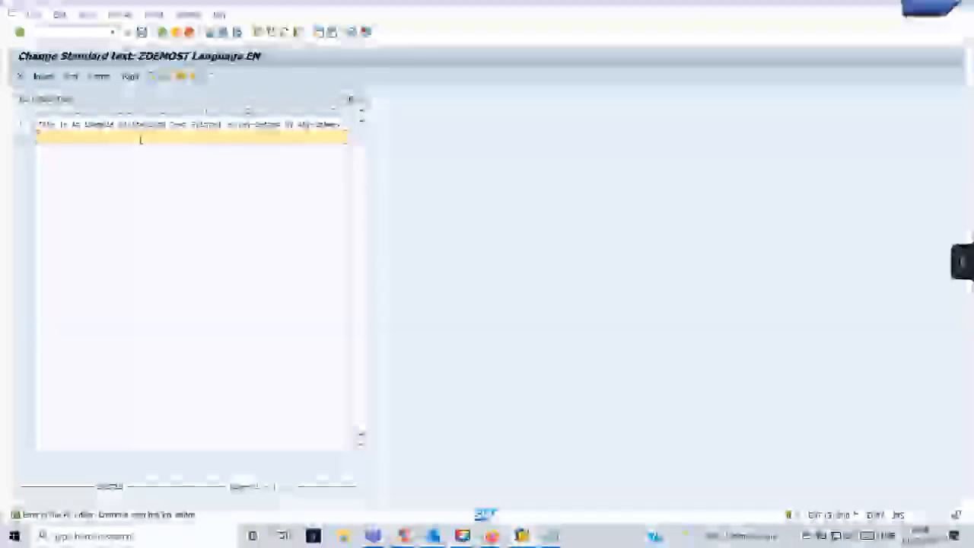
click(350, 124)
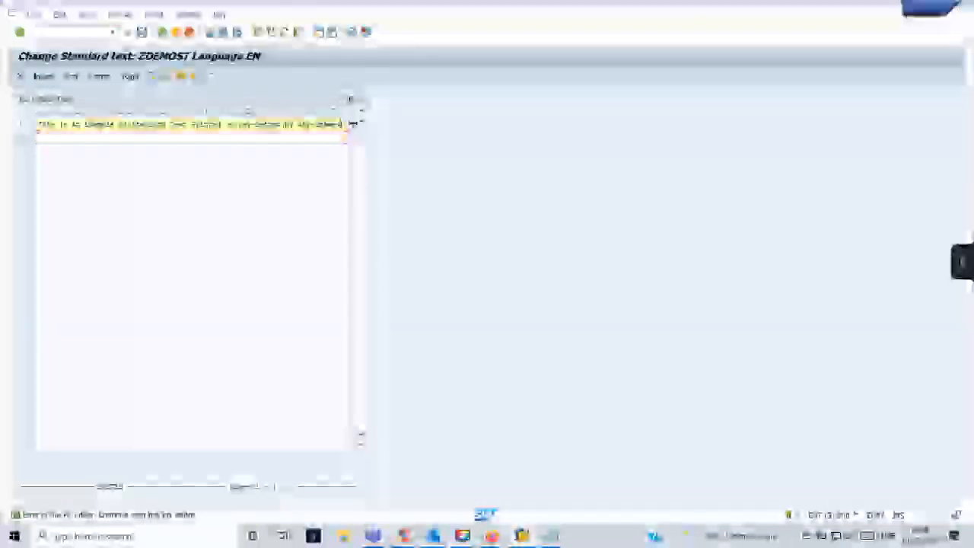
click(226, 139)
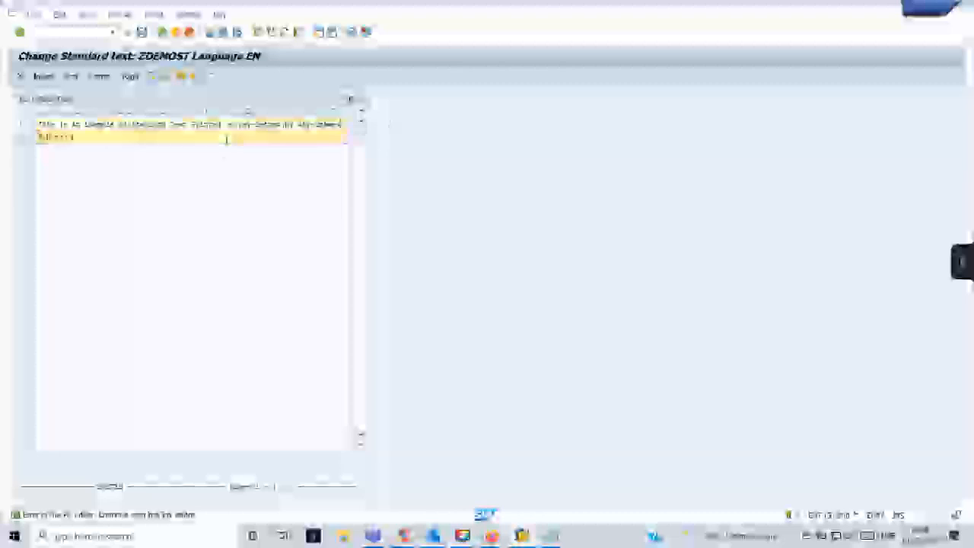
text(You can do a)
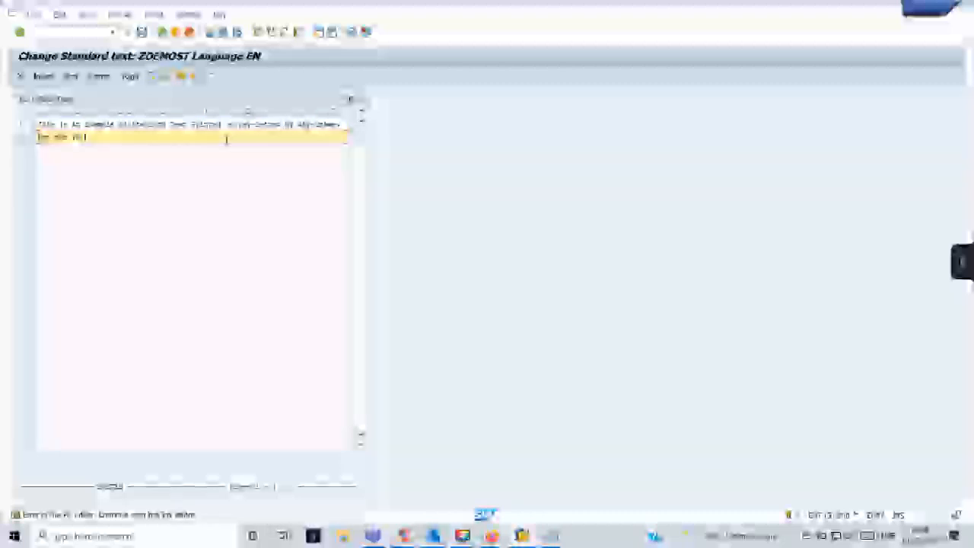
text(ll formatting and)
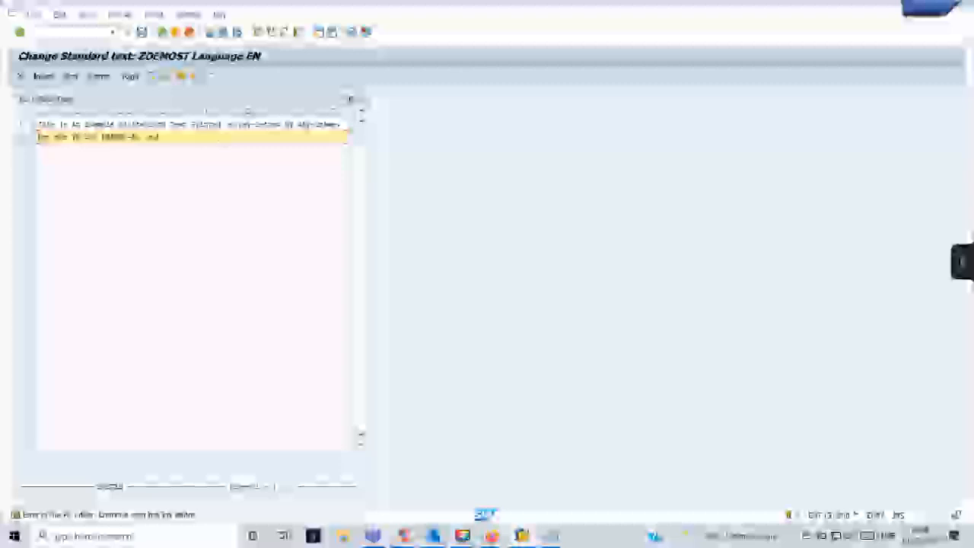
click(141, 32)
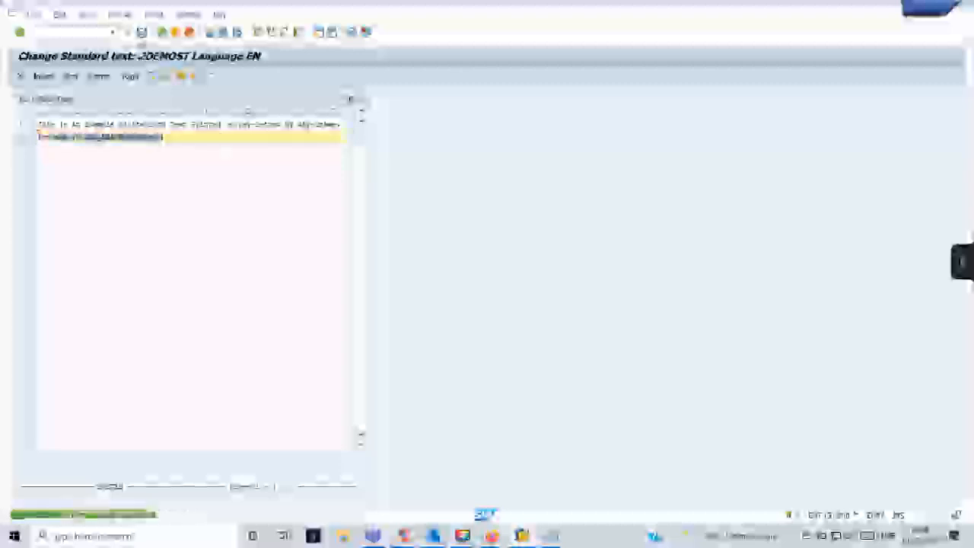
click(162, 33)
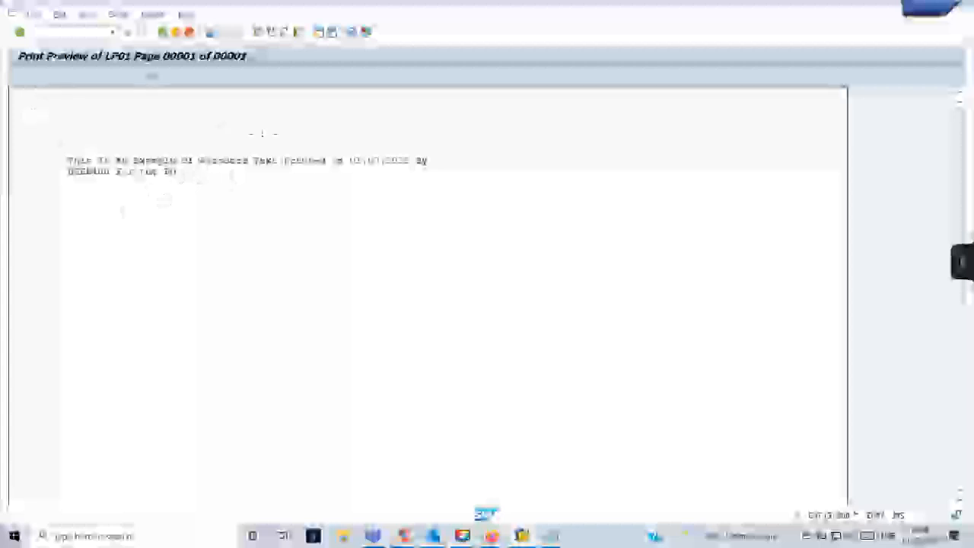
Rerun the form's function module test from history and open the print preview.
click(162, 32)
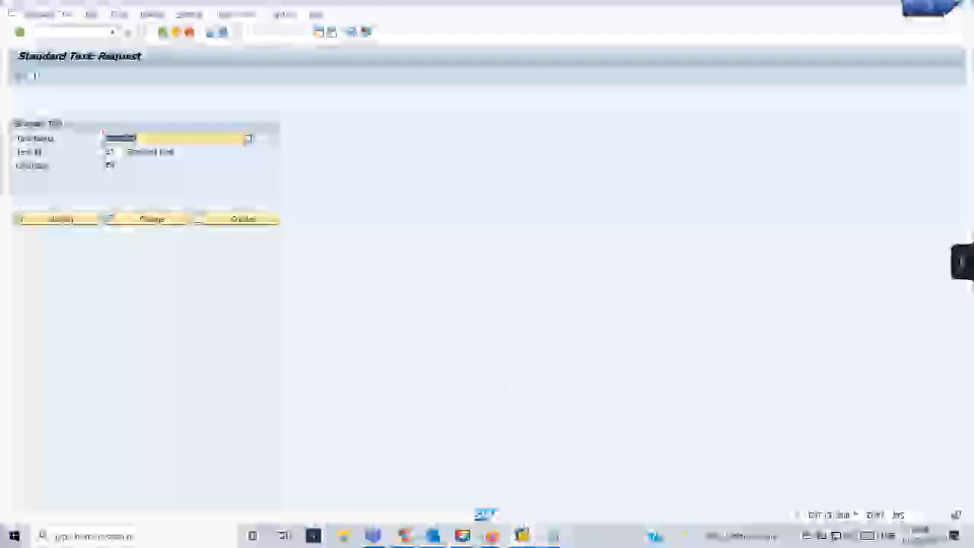
key(alt+Tab)
scroll(263, 304, down, 5)
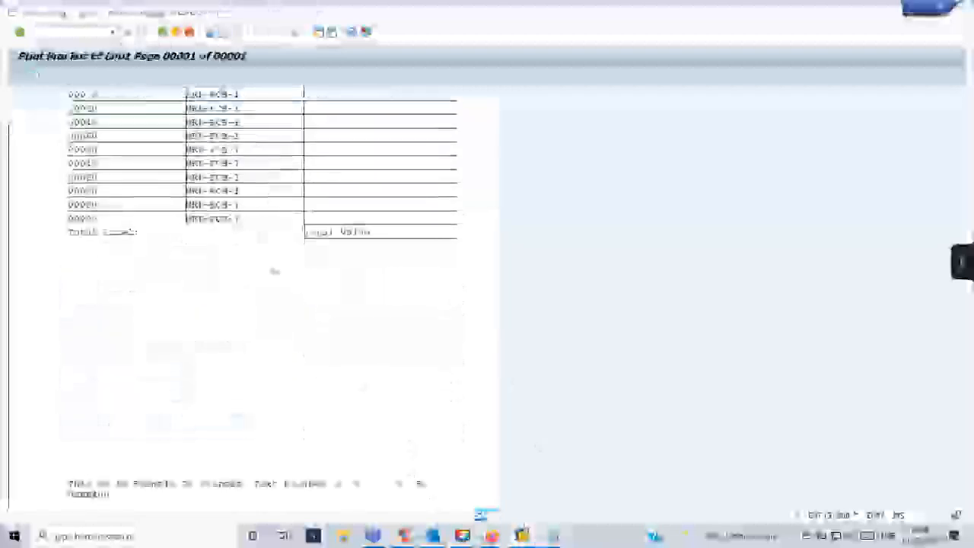
click(113, 32)
click(75, 53)
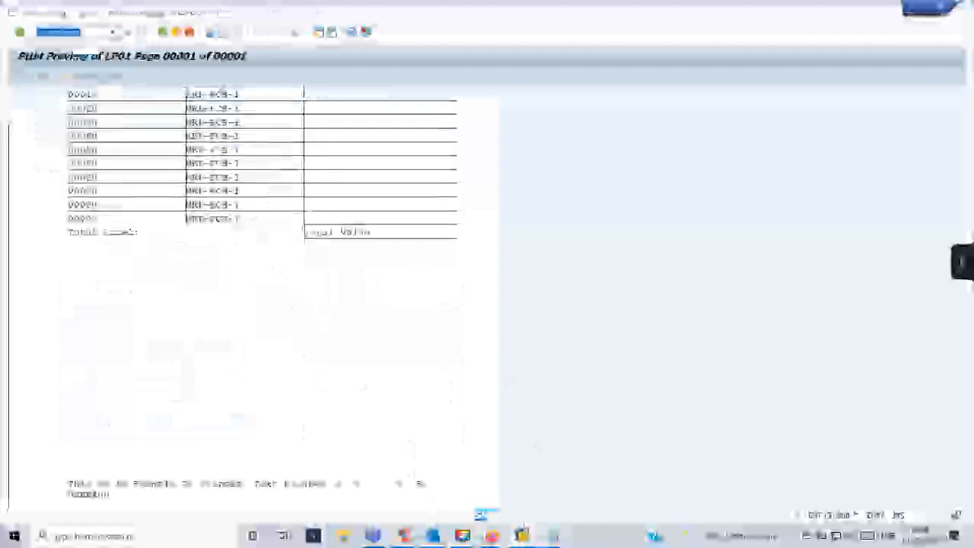
key(Return)
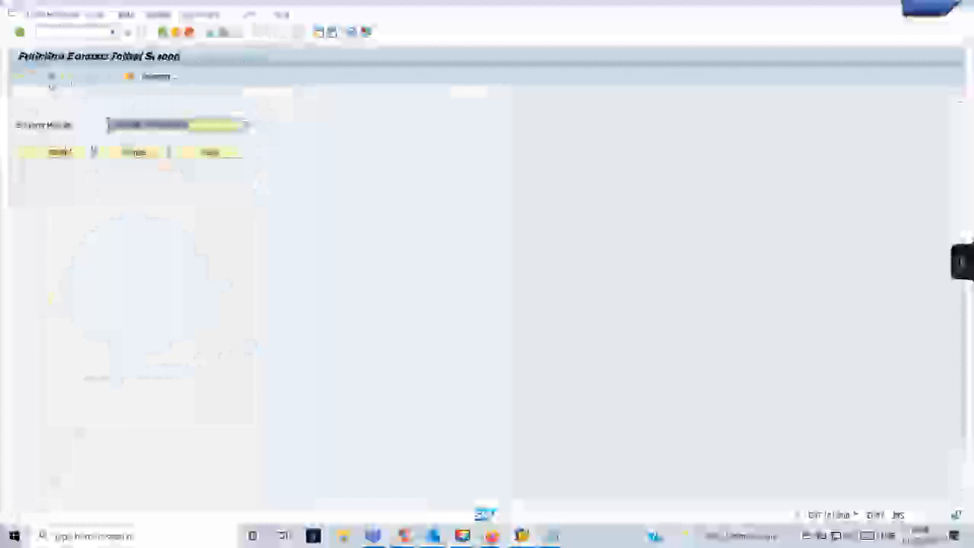
key(F8)
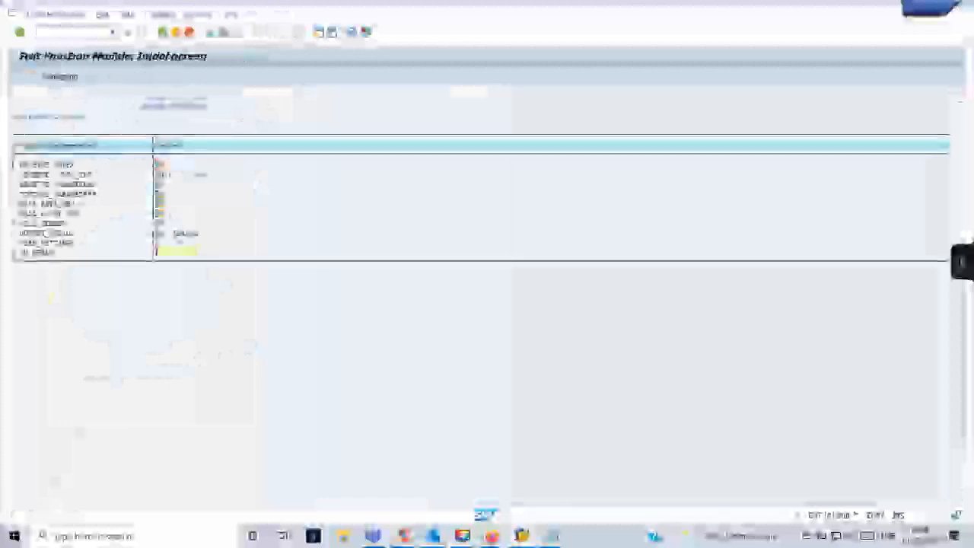
click(21, 77)
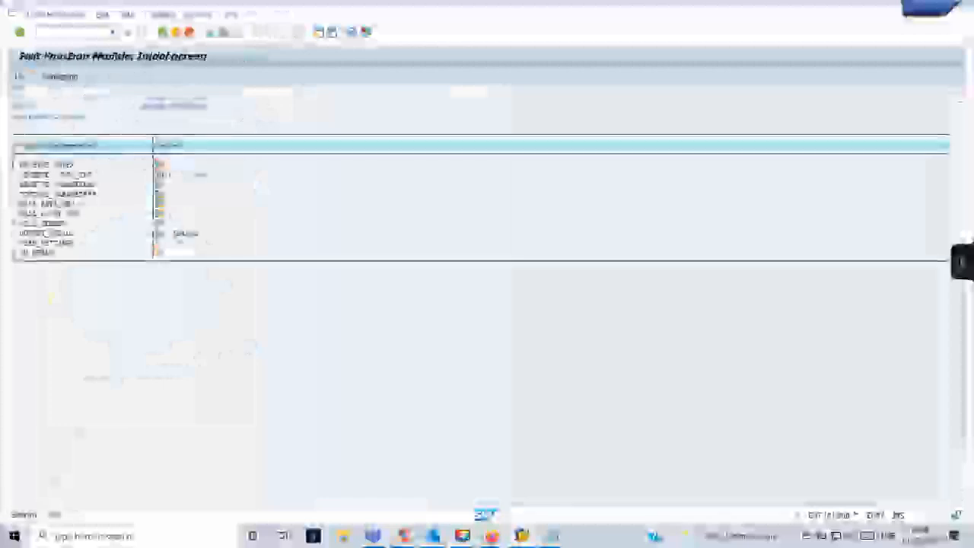
click(297, 354)
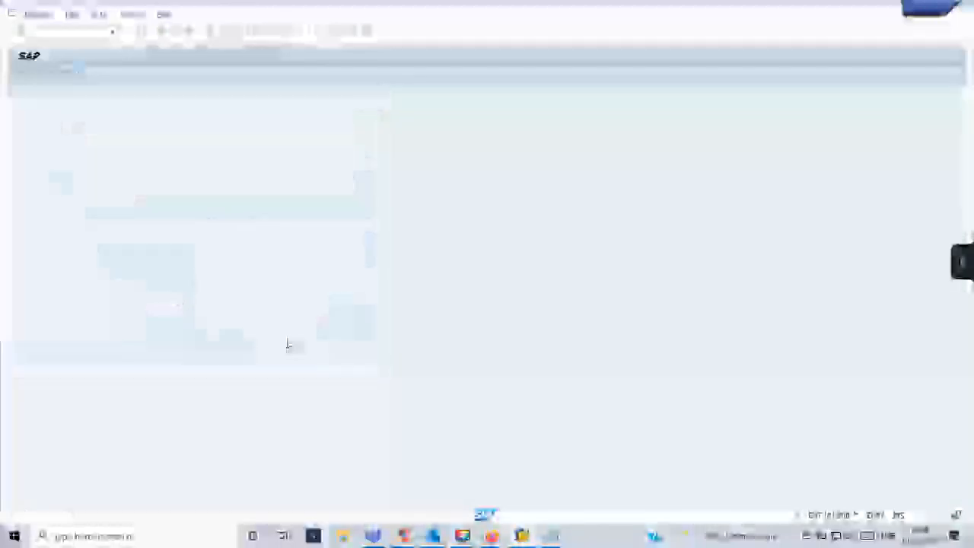
Scroll the preview to confirm the footer text wraps onto two lines below the total.
scroll(287, 337, down, 3)
scroll(311, 348, down, 3)
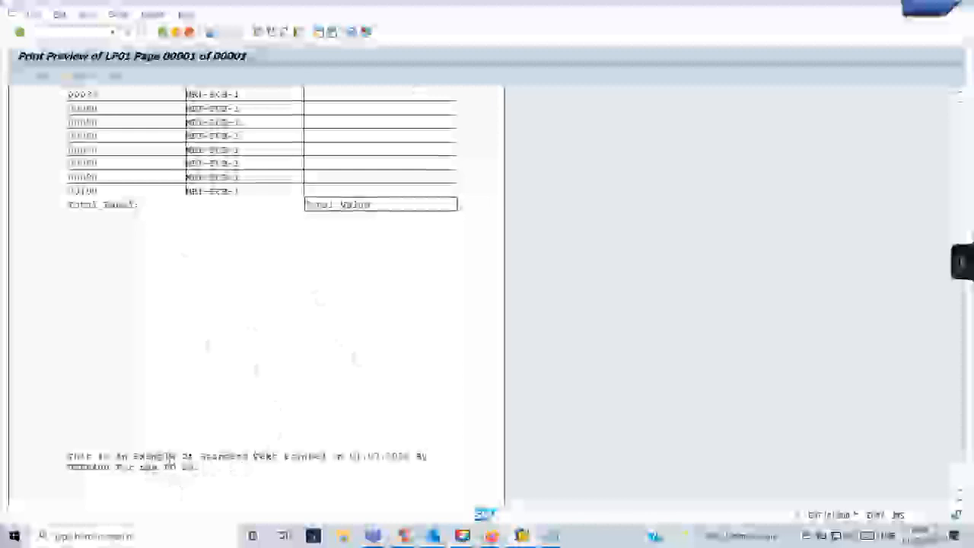
scroll(228, 251, up, 5)
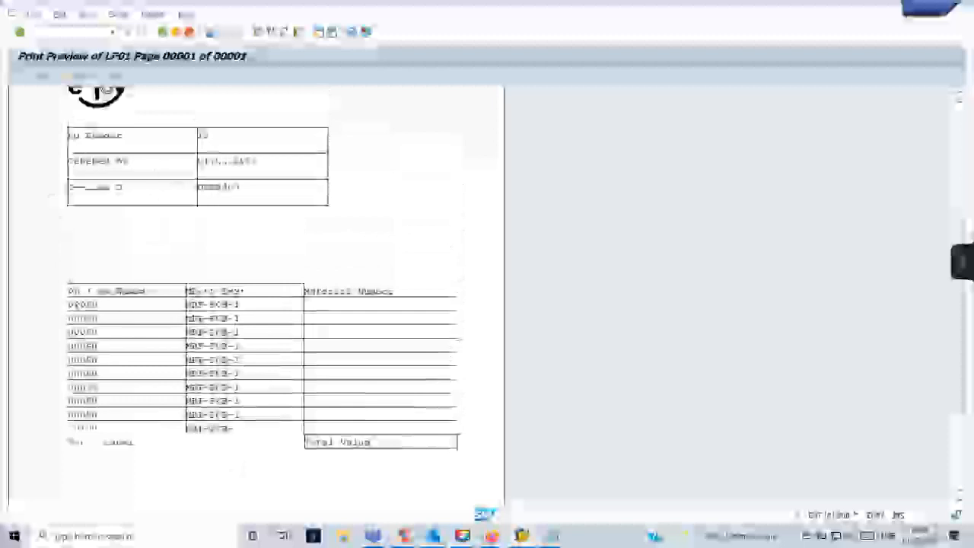
scroll(277, 346, down, 1)
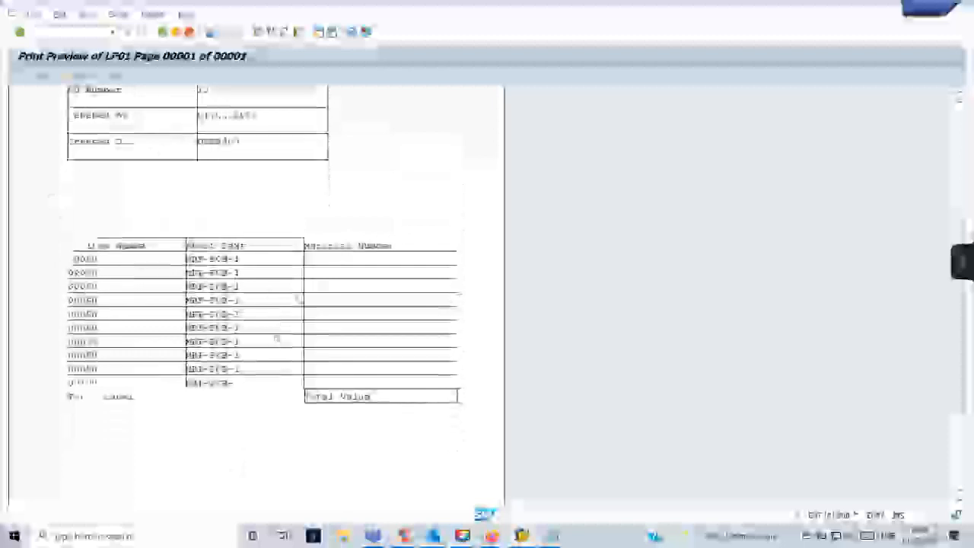
scroll(276, 337, down, 5)
scroll(323, 362, down, 1)
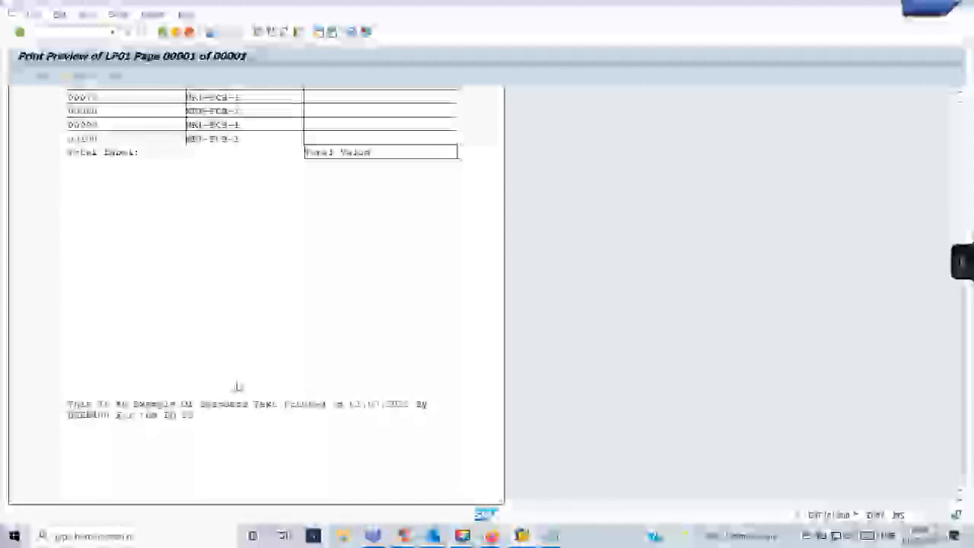
scroll(238, 386, up, 7)
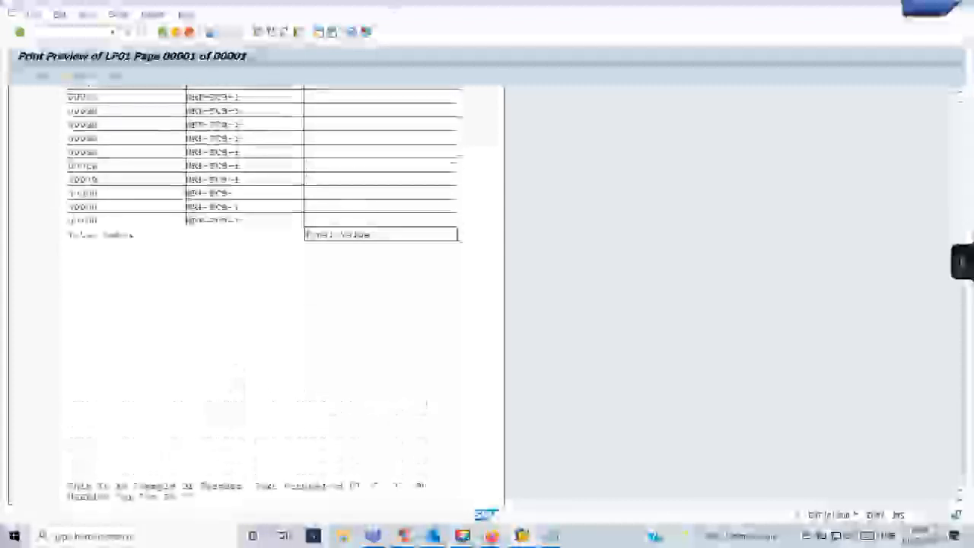
scroll(258, 304, up, 2)
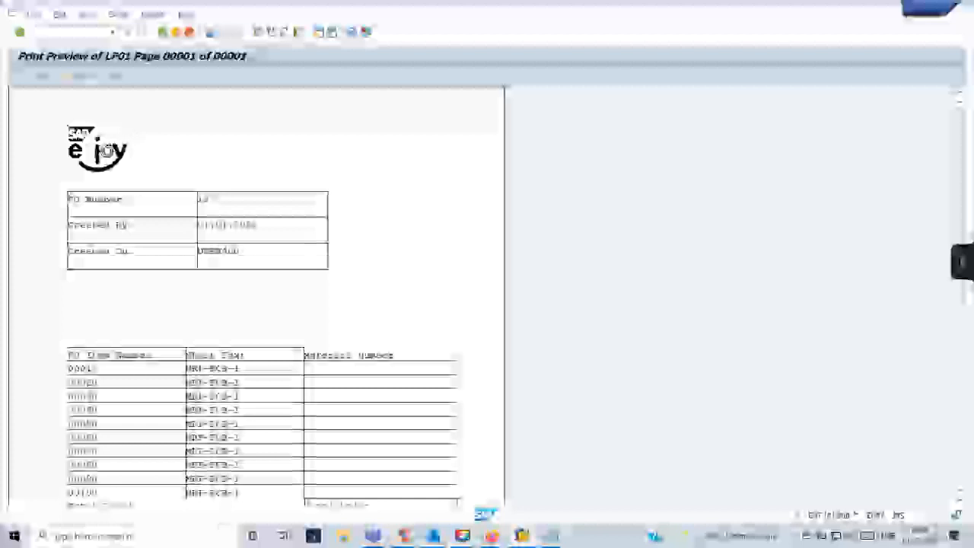
scroll(274, 403, down, 1)
scroll(137, 468, down, 5)
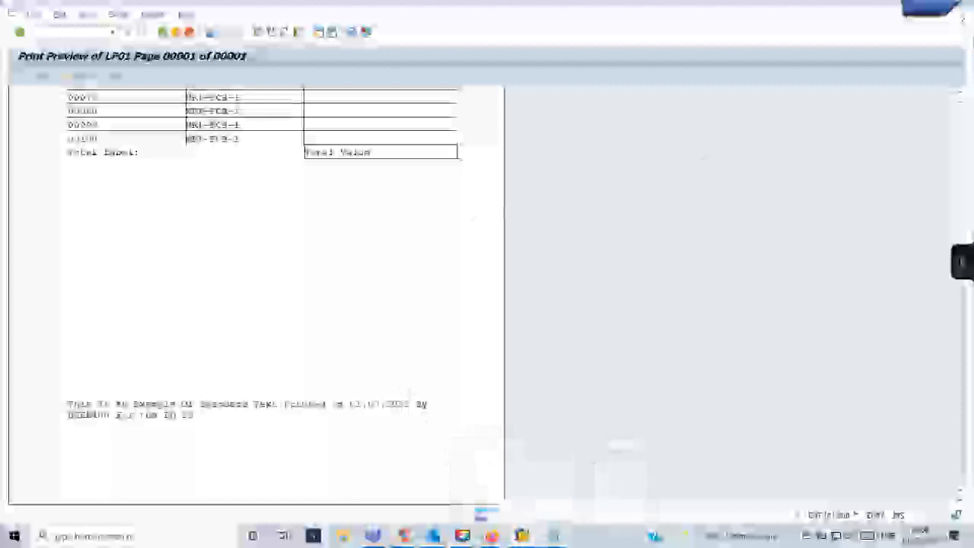
Close the print preview, bring Form Builder's FOOTER window forward, then switch to the Notepad notes.
click(940, 11)
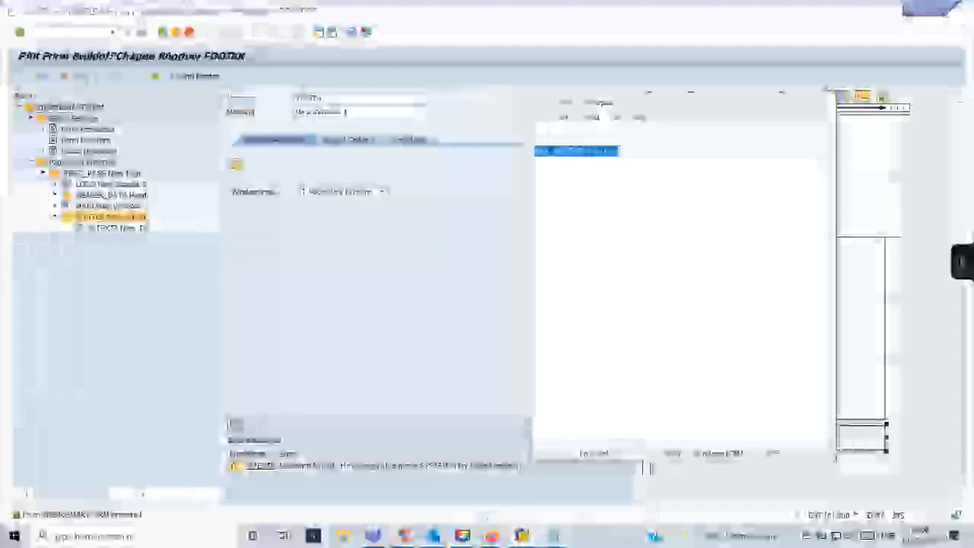
click(480, 348)
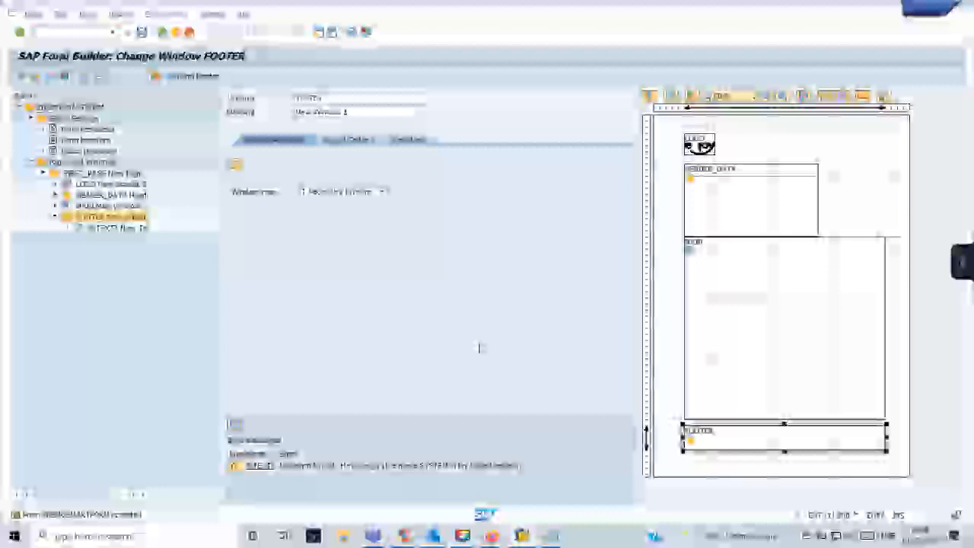
click(551, 536)
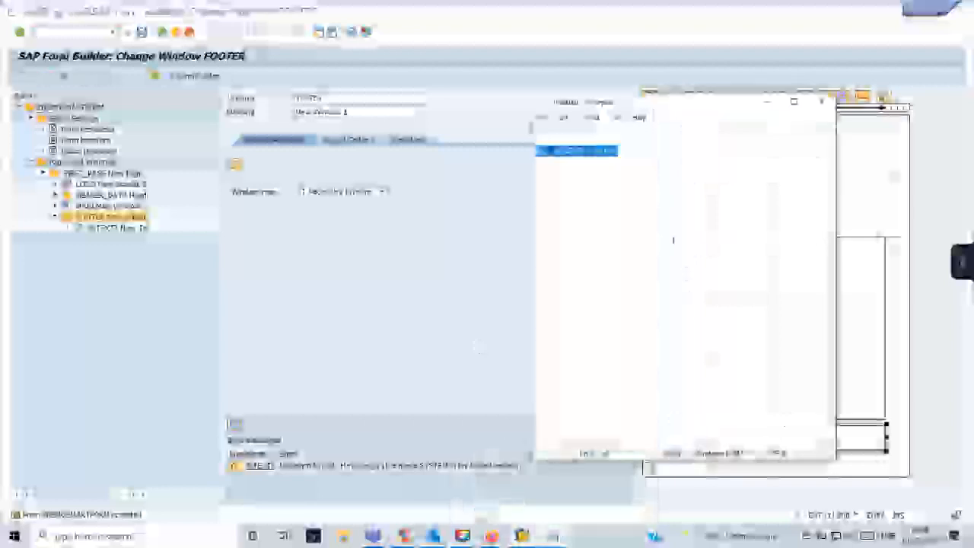
Note 'Company code =' with list items '1. IND' and '2. USA (Spain)'.
text(Company code)
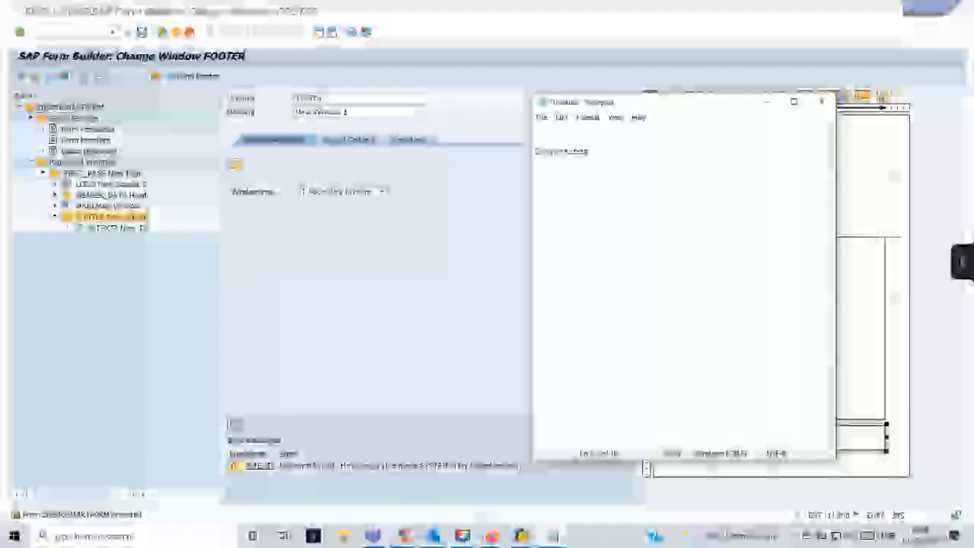
text(=)
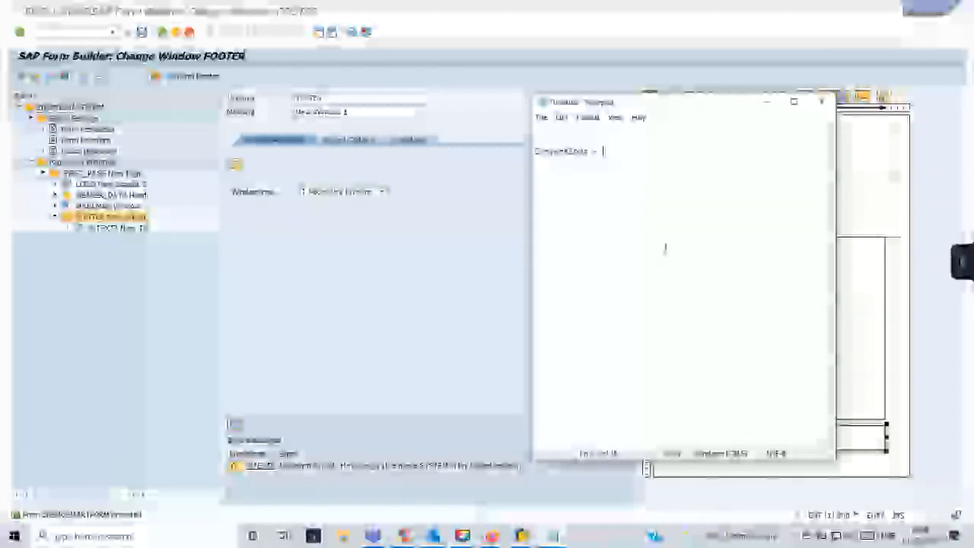
key(Return)
text(1. IND)
key(Return)
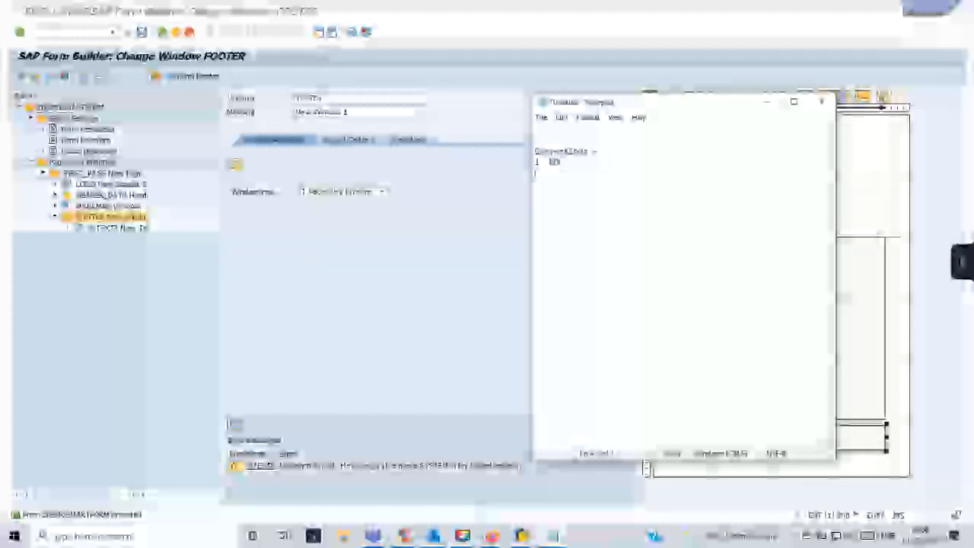
text(2.)
text(USA)
text(  (Spain))
text( Address)
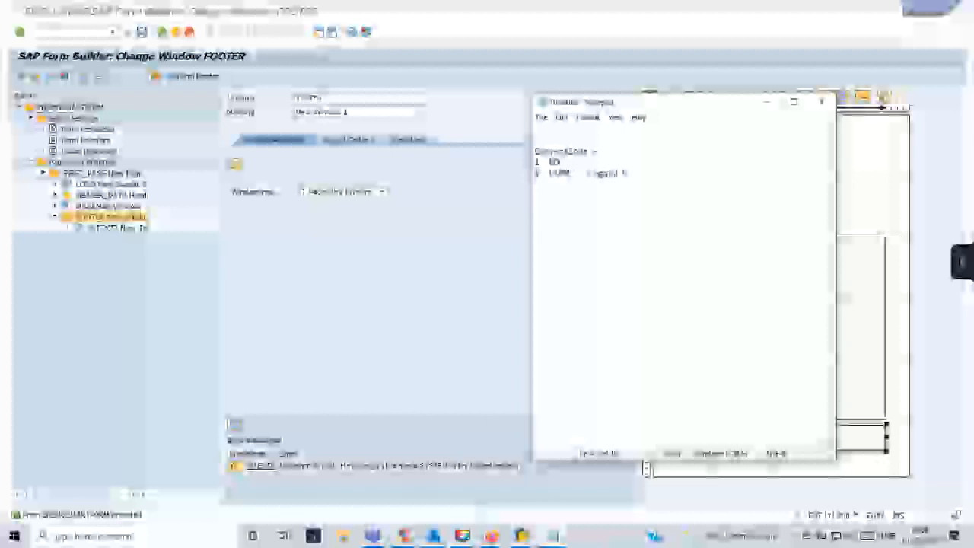
text( Bangalore)
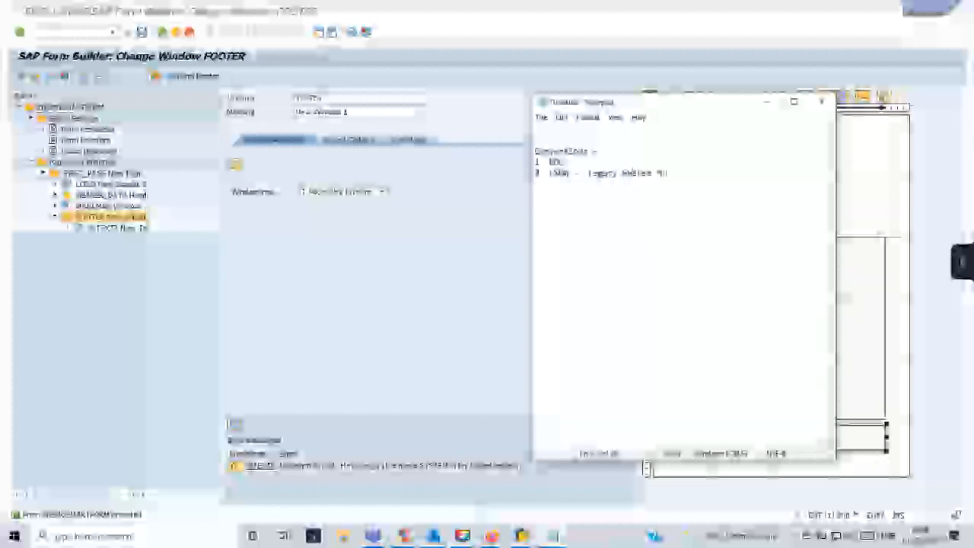
text( Karnataka)
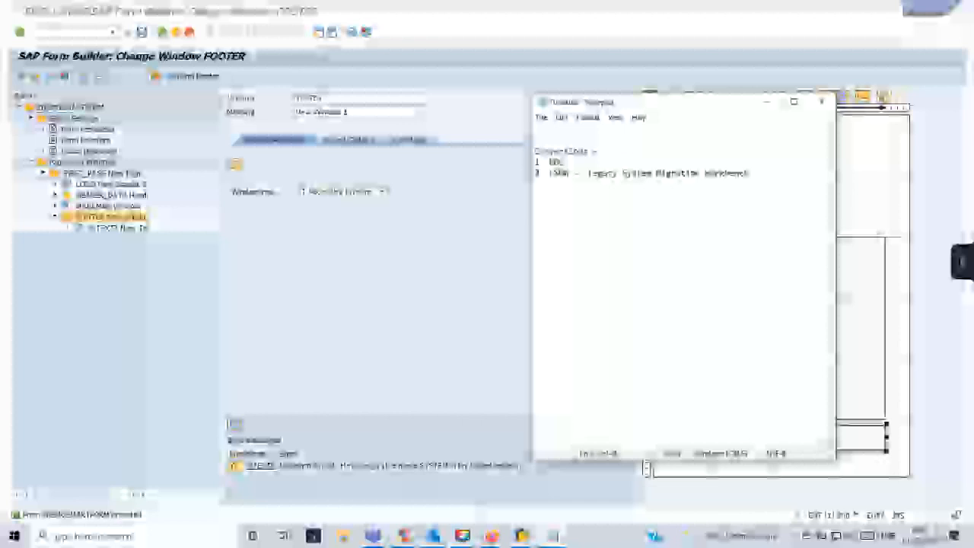
Add the projects-based app line and a second item '2. Fiori - Support'.
key(Return)
text(E)
text(. )
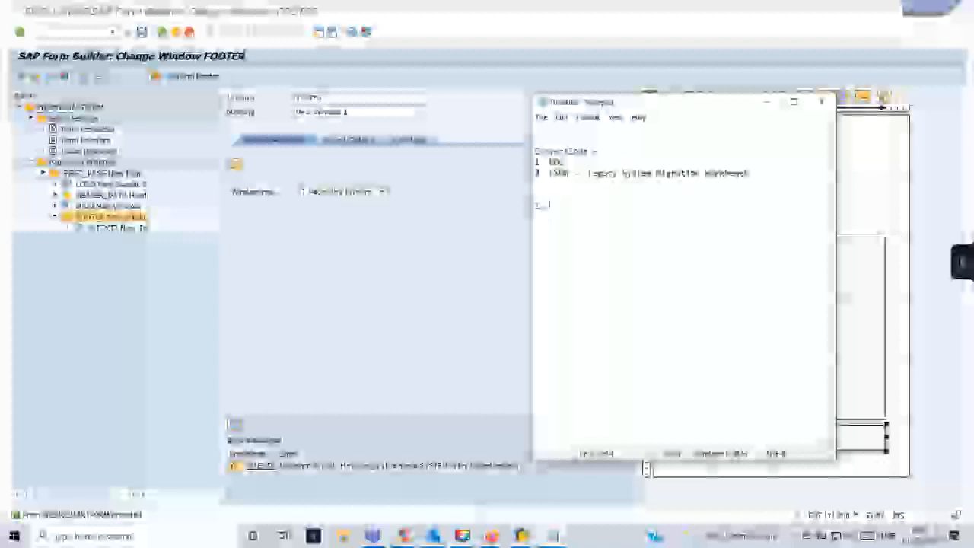
text(Projects )
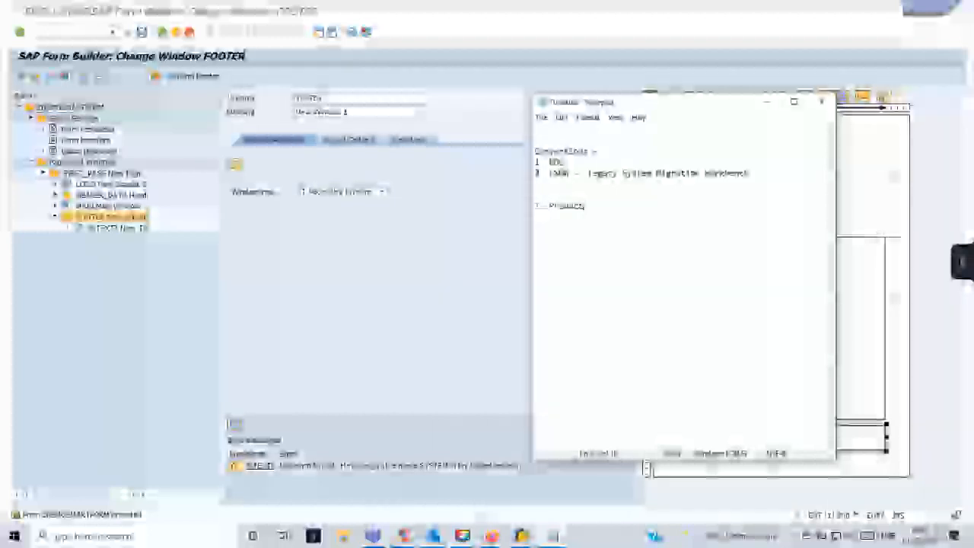
text(based app - SF 01)
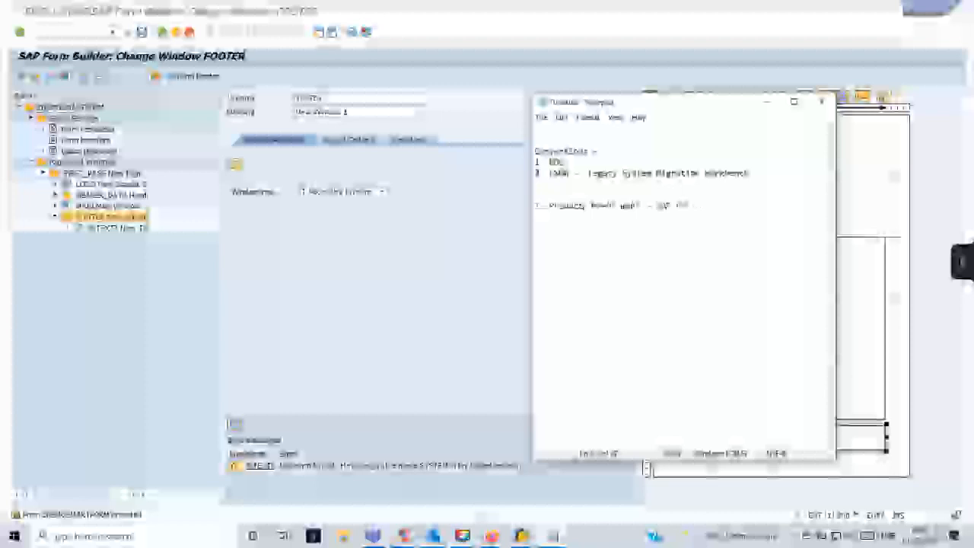
text( - Tut)
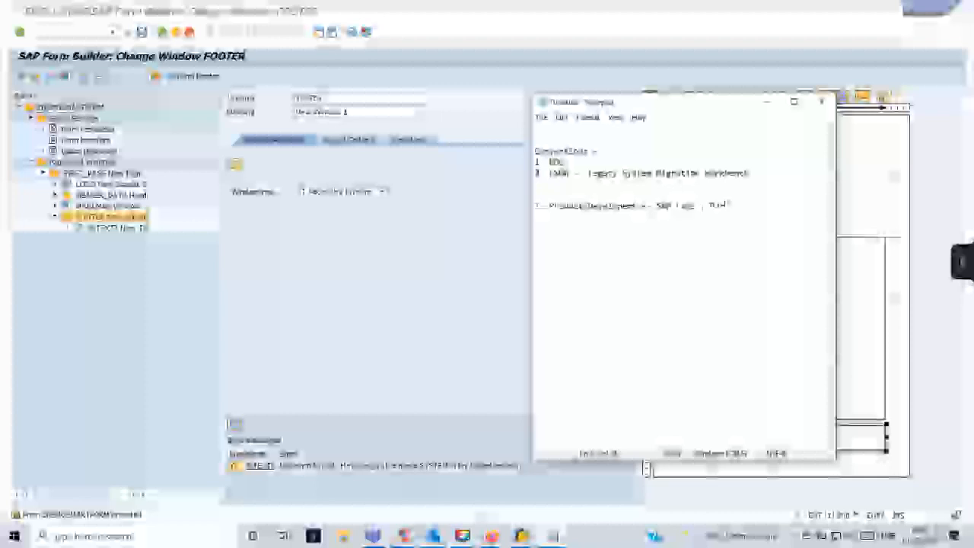
text(orials)
text(actors)
text( , )
text(ses)
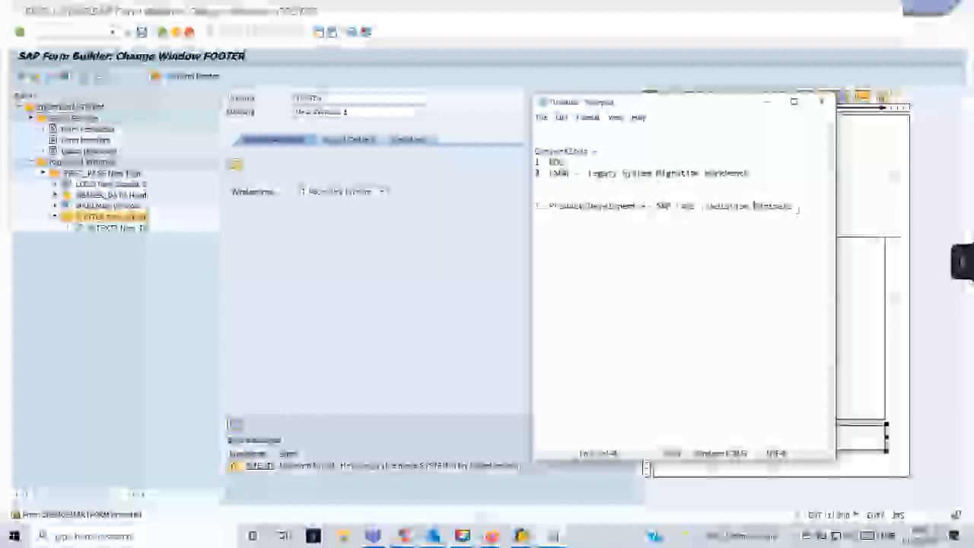
key(Return)
text(2)
text(. )
text(Fiori -)
text( Support)
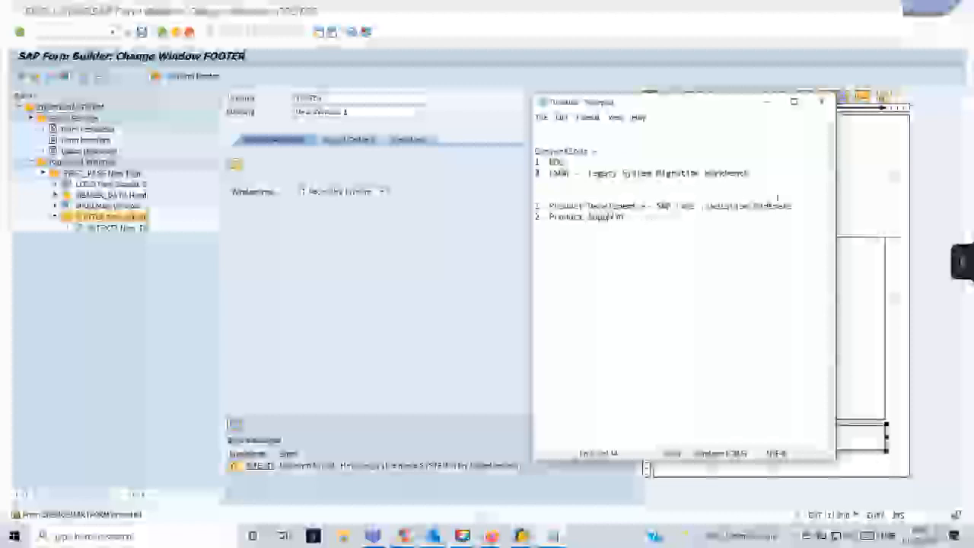
Copy 'SAP Labs, Solution Partners' from line 1 and paste it after Product Support.
drag(803, 203, 655, 206)
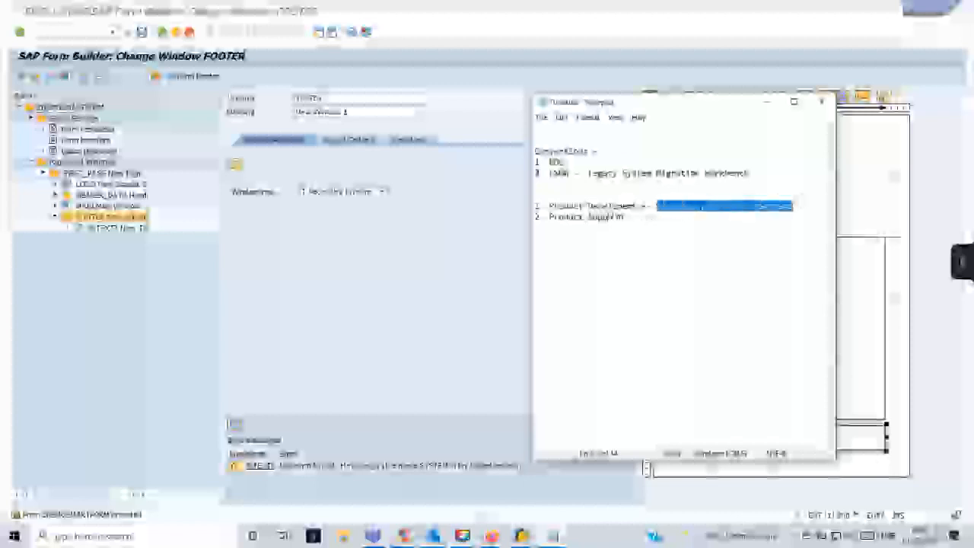
key(ctrl+c)
click(656, 217)
key(ctrl+v)
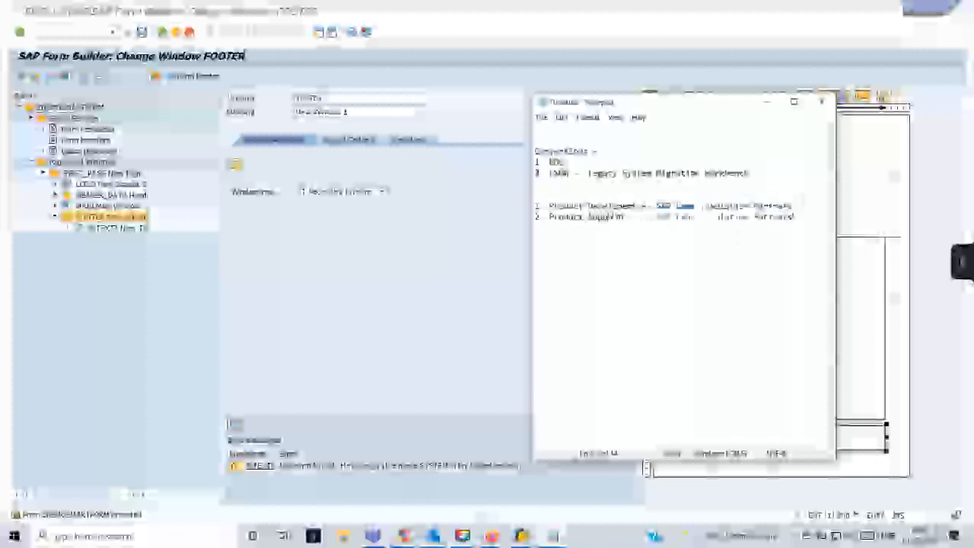
drag(792, 206, 708, 206)
click(802, 220)
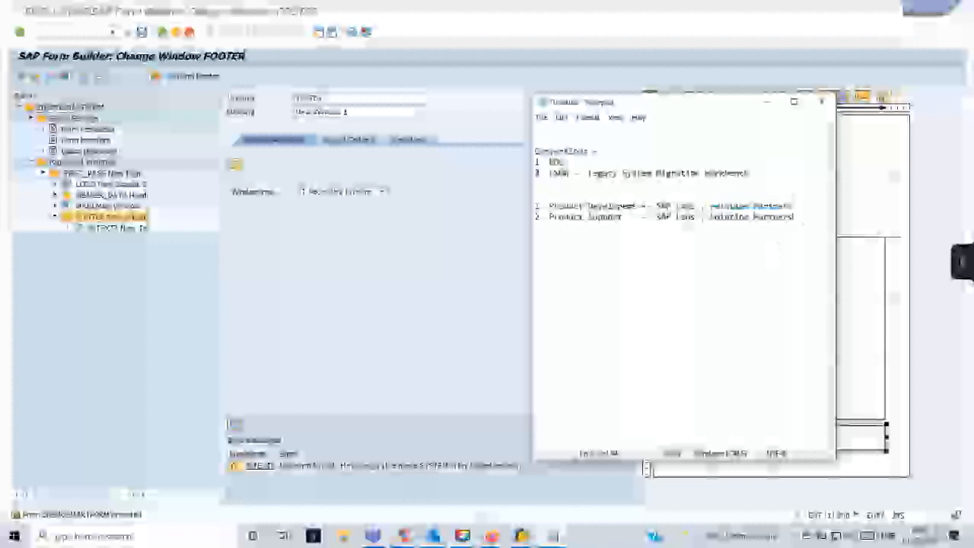
Add item 3 about moving to SAP: '-- SAP Implementation'.
key(Return)
text(3. En)
key(BackSpace)
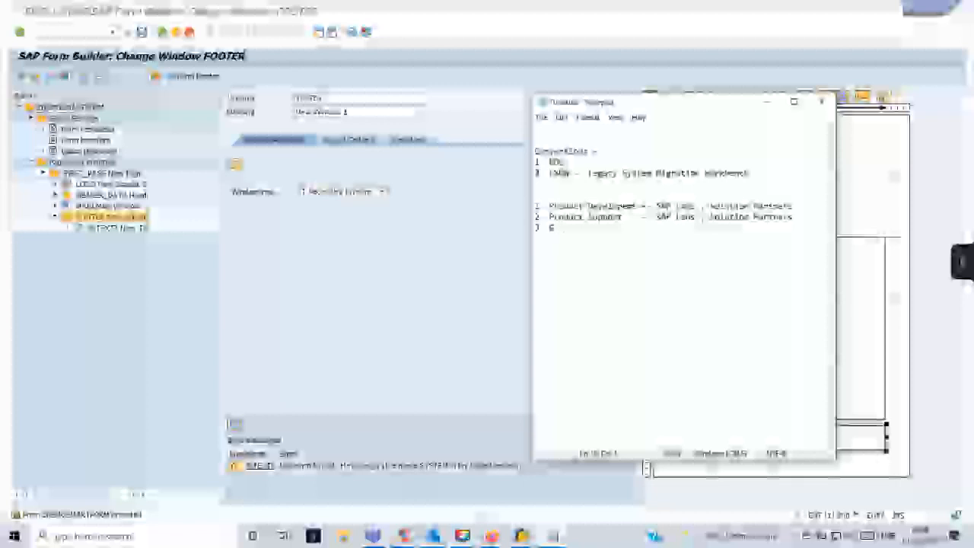
key(BackSpace)
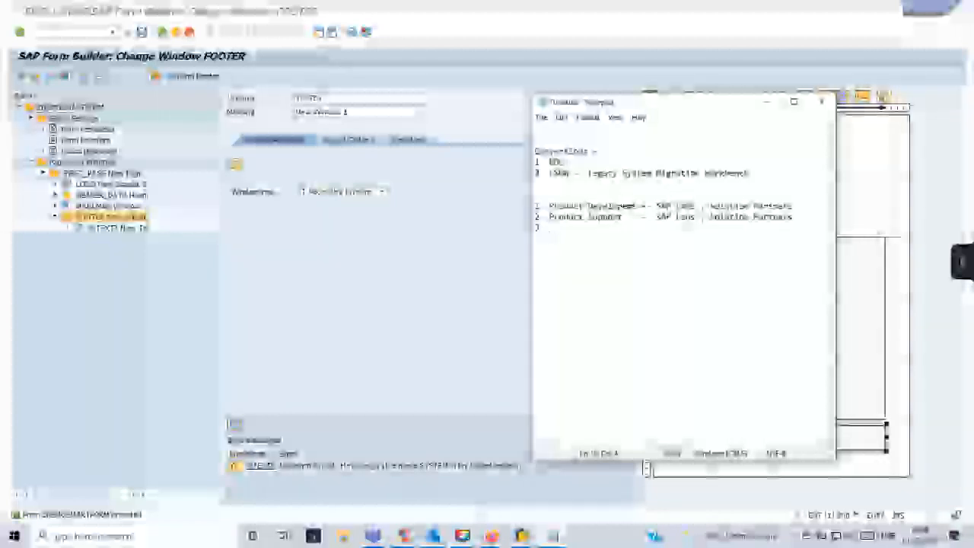
text(Nav)
text(to SAP - )
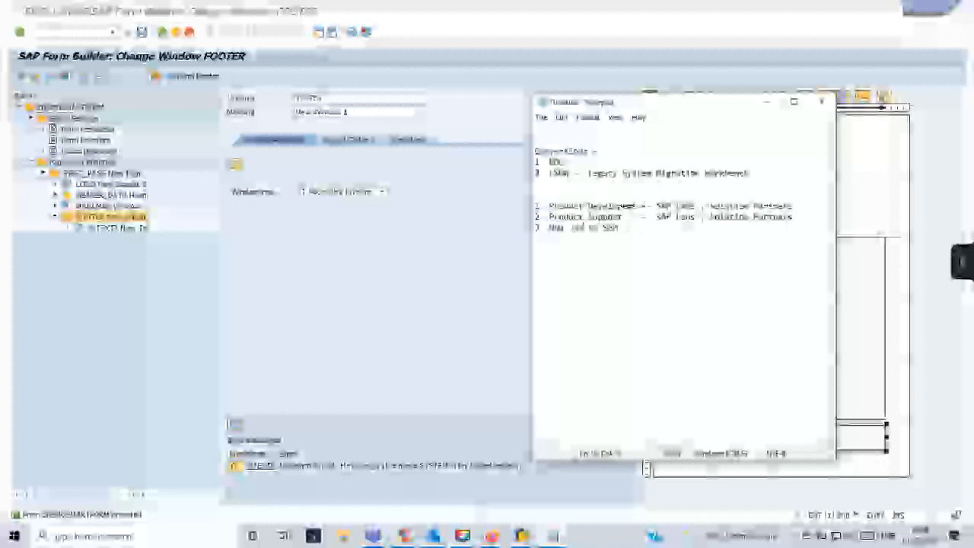
text(-- SAP Im)
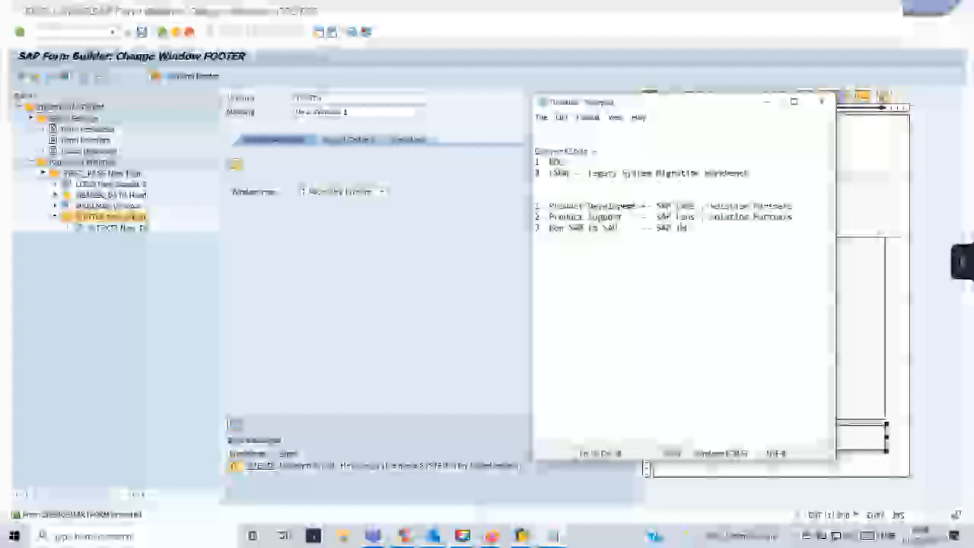
text(plementation)
Add item 4 'ECC -> HANA' marked 'Anyone'.
key(Return)
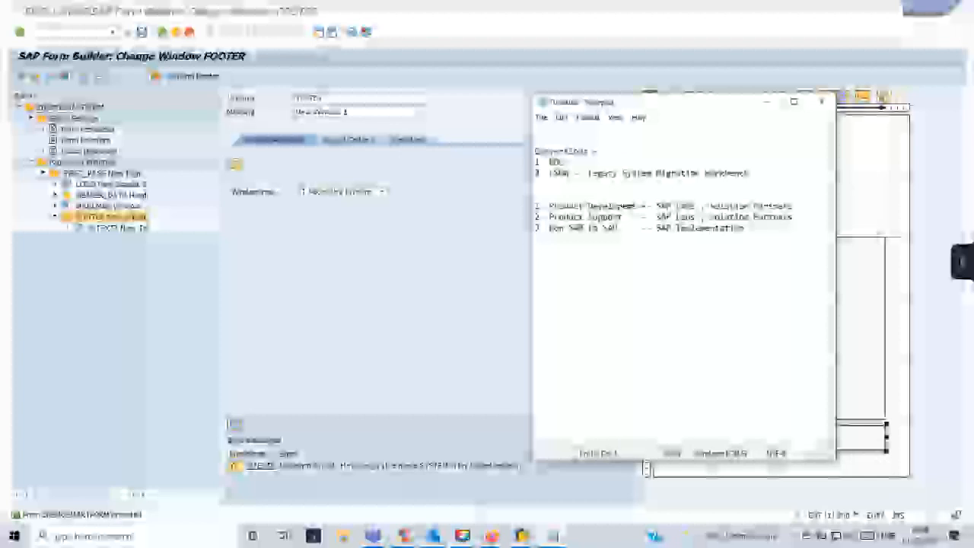
text(4. ECC -> S4H)
key(BackSpace)
key(BackSpace)
key(BackSpace)
key(BackSpace)
text(HANA    )
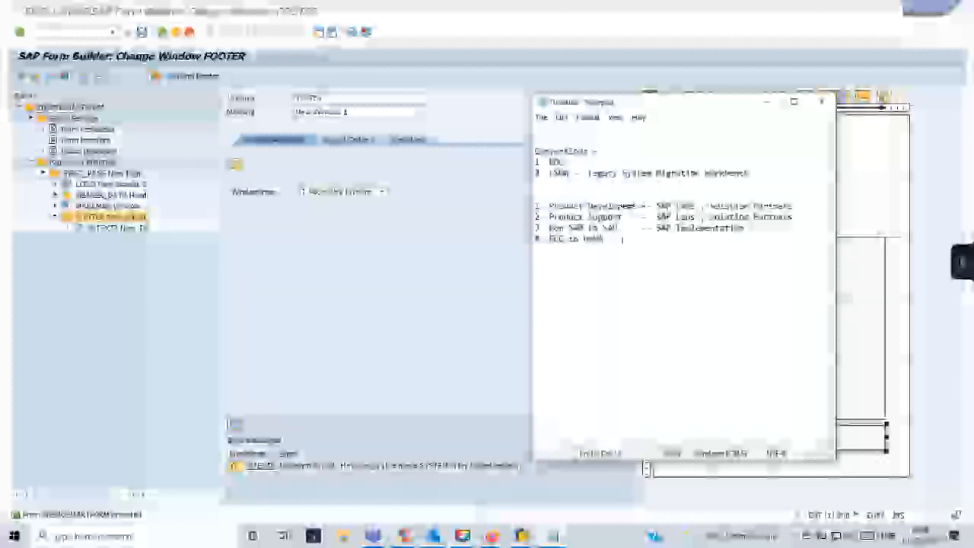
text(--)
key(BackSpace)
key(BackSpace)
key(BackSpace)
key(BackSpace)
key(BackSpace)
key(BackSpace)
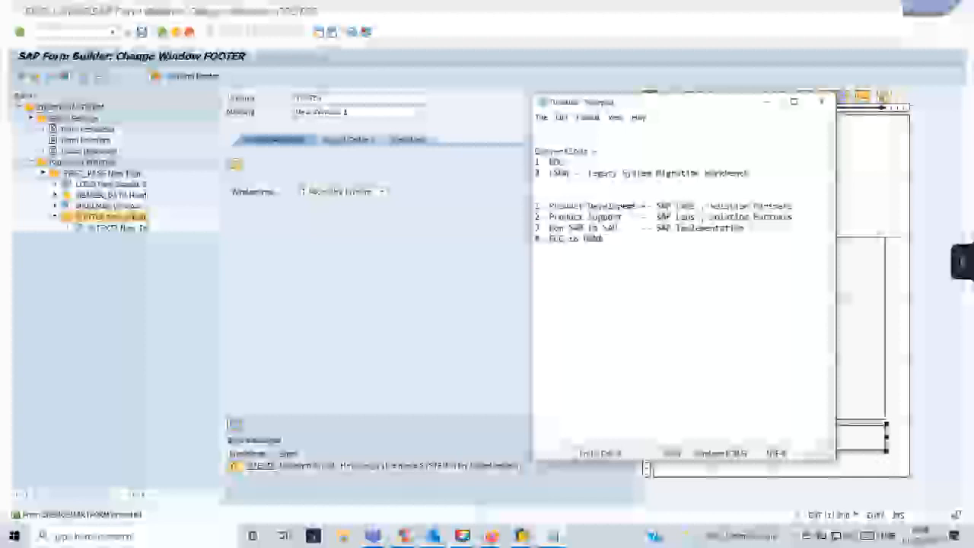
text(Anyone)
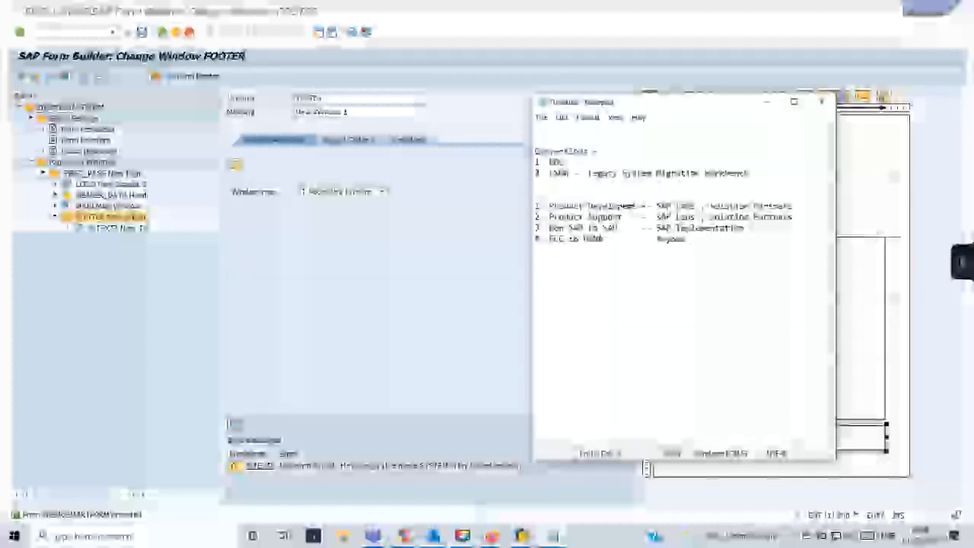
Add item 5, an S/4HANA upgrade line listing releases 1709, 1809, 190 and 2020.
key(Return)
text(5  S4HA)
text(rade)
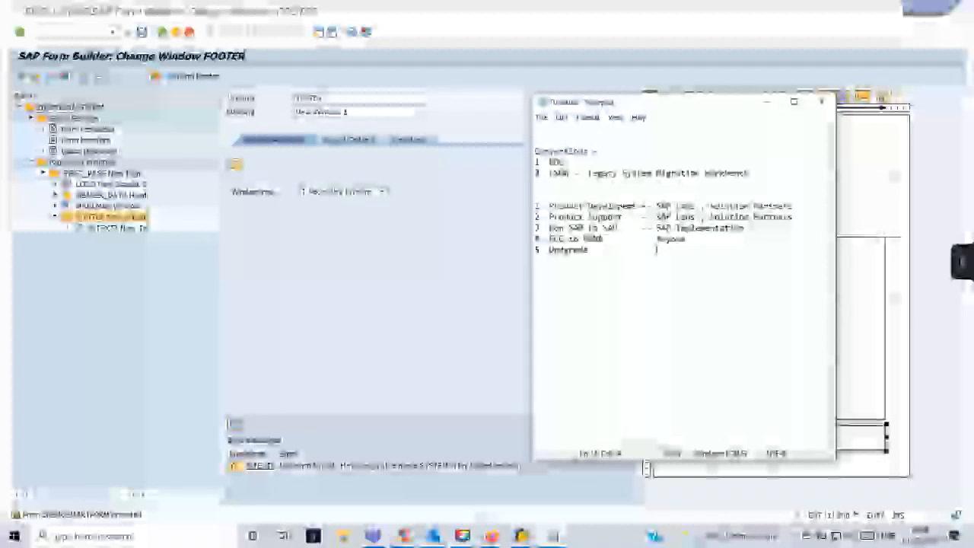
text(A)
text(n My)
text( lo)
text(, 1709, 18)
text(09)
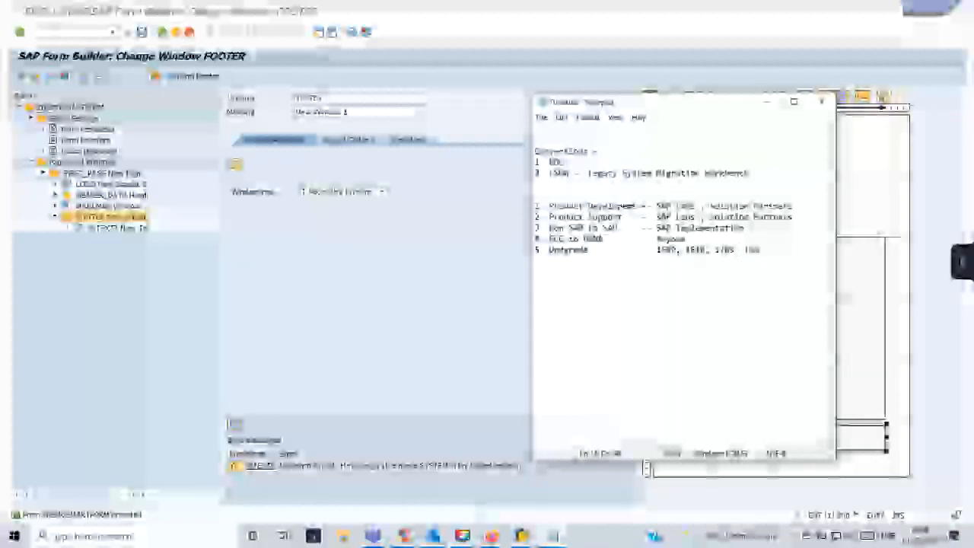
text(, 190)
text(, 2020)
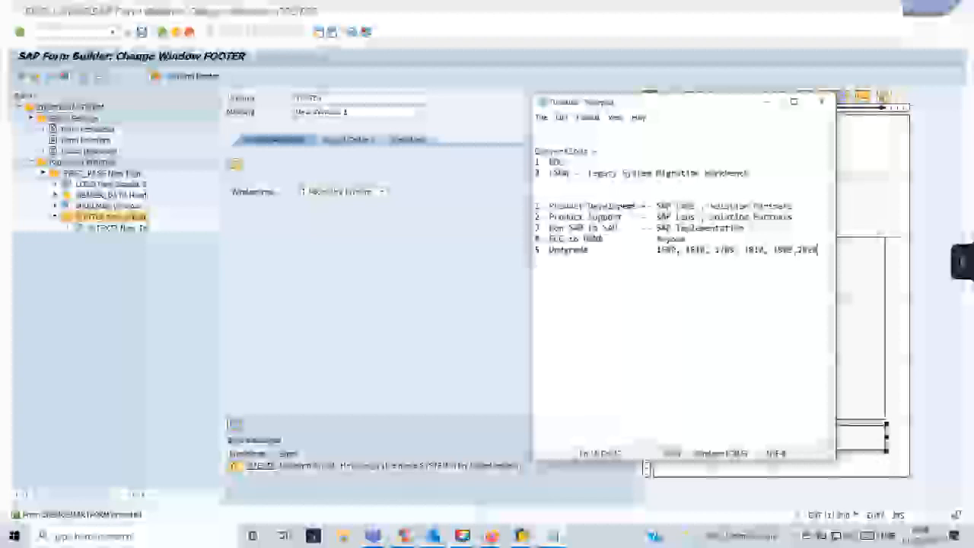
key(Return)
text(6. 1 -)
key(BackSpace)
key(BackSpace)
key(BackSpace)
key(BackSpace)
key(BackSpace)
key(BackSpace)
key(BackSpace)
key(BackSpace)
Type the March note lines 'users - SAP -', 'Test Case 1 Q1,Q2,Q3,Q4' and '100 Program'.
text(us)
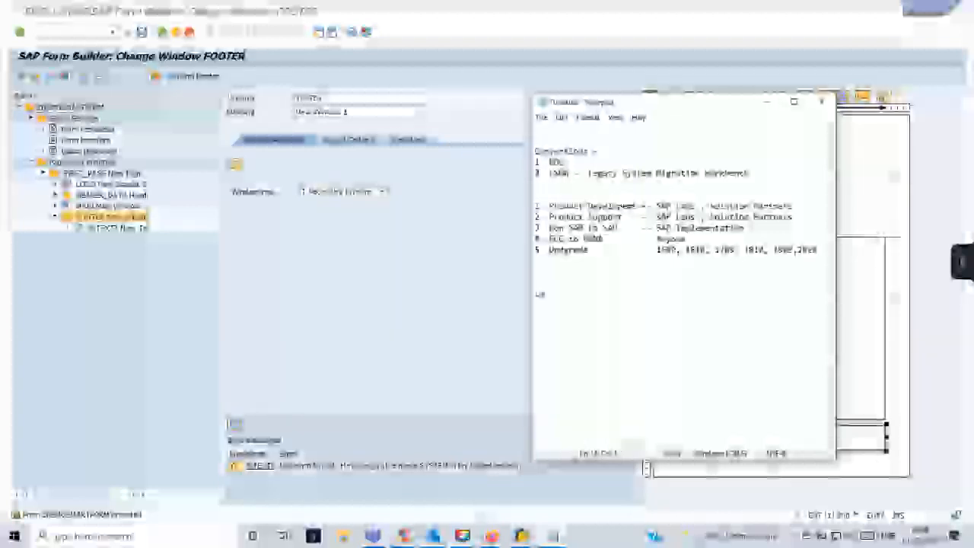
text(ers - SAP -)
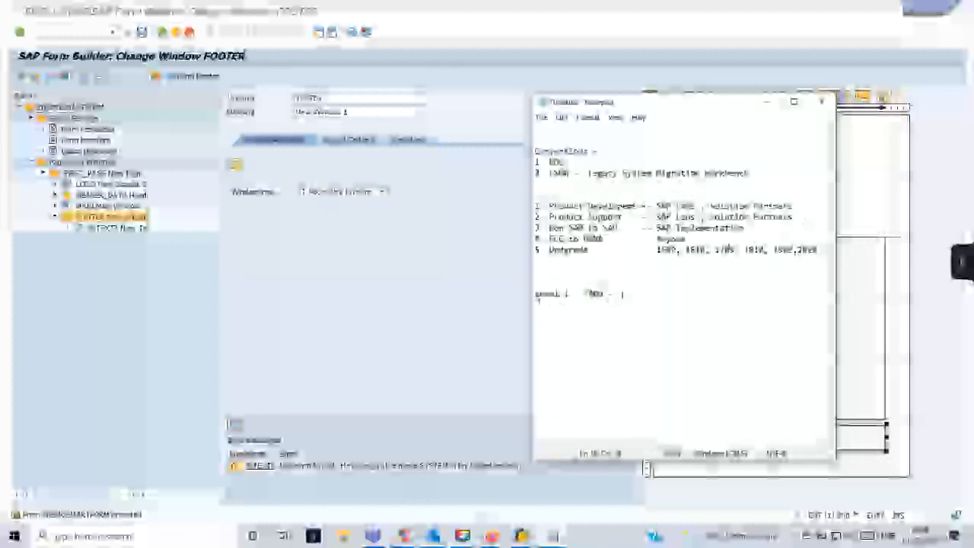
click(537, 298)
text(Test )
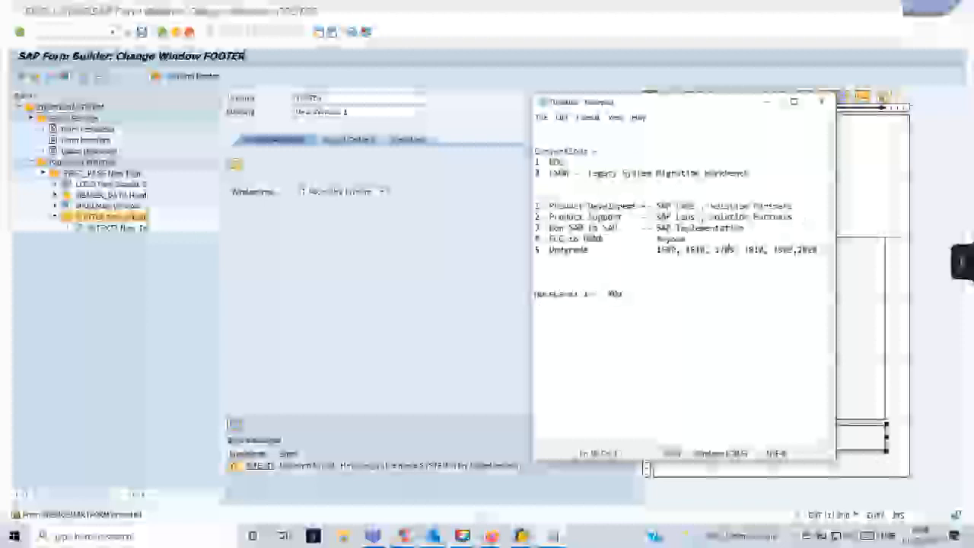
text(Case 1 )
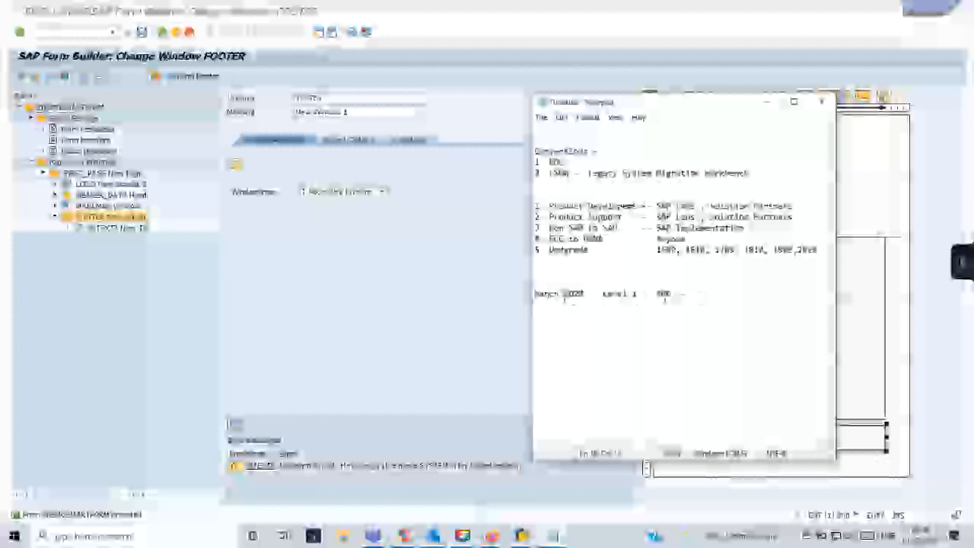
text(Q1,Q2,Q3,Q4)
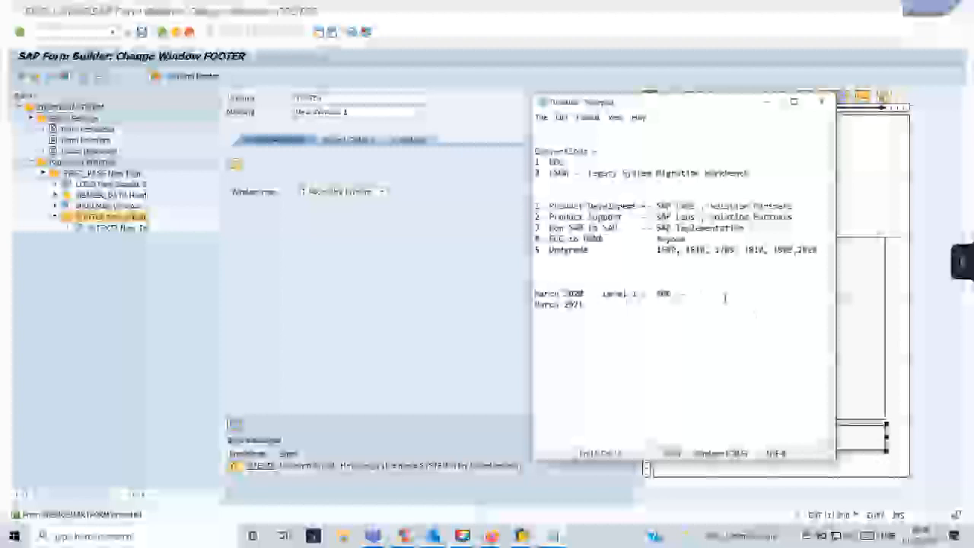
text(100 Program)
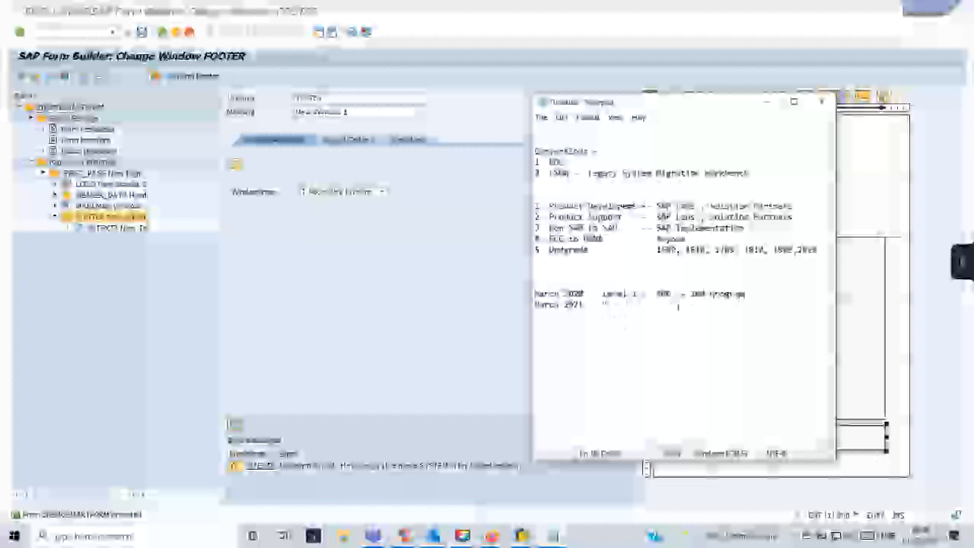
Replace 'Program' with 'curriculum' on the March 2020 line, then return to SAP Form Builder.
drag(606, 306, 535, 305)
double_click(713, 295)
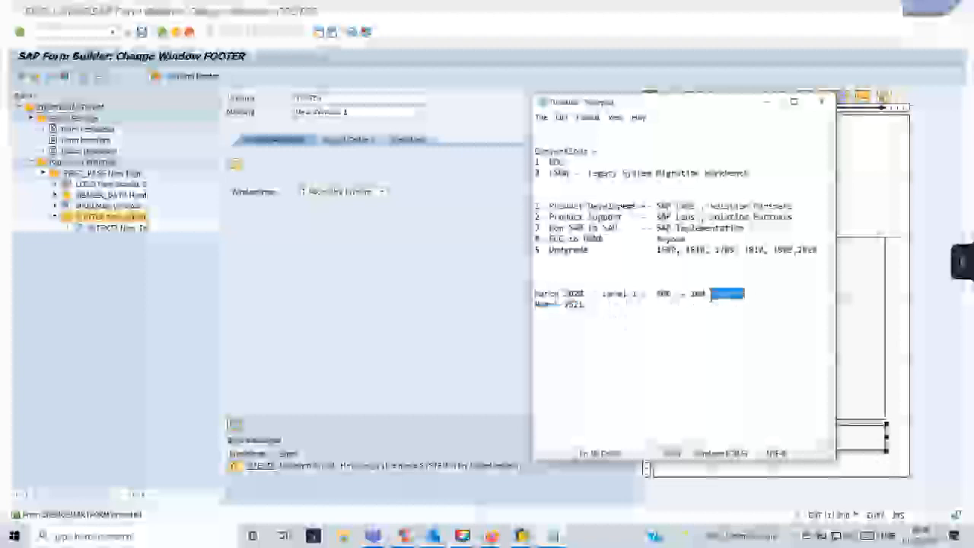
text(curve u)
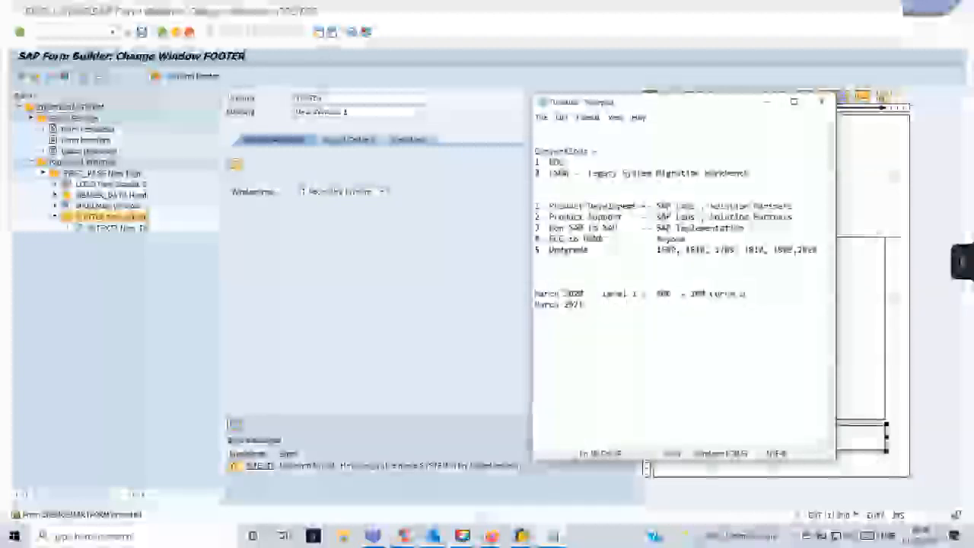
text(lum)
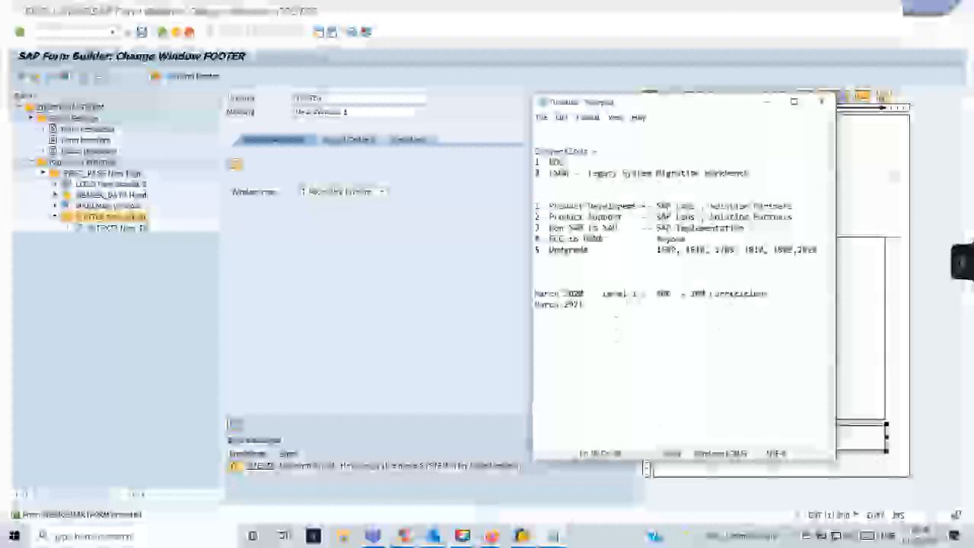
text(L)
click(514, 250)
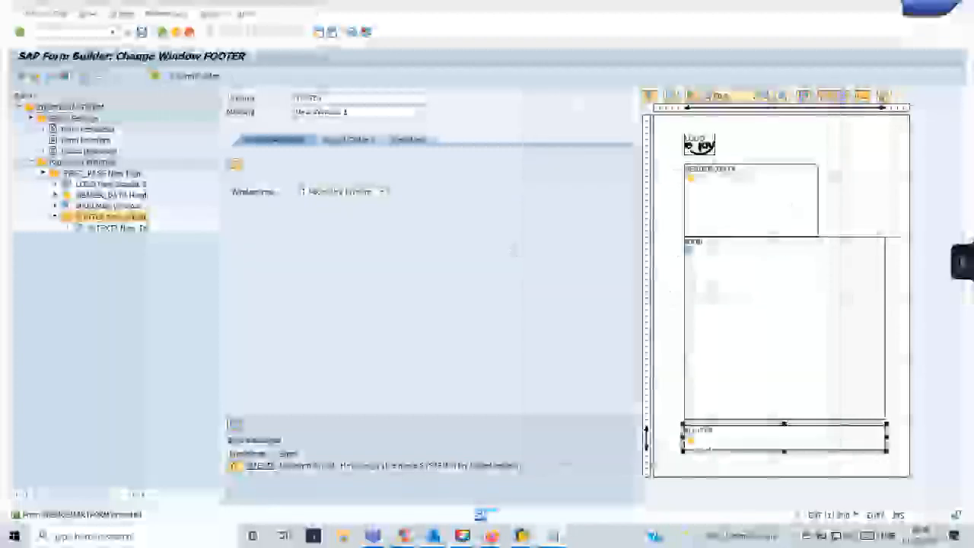
Open System > Status, view installed component versions, select SAP_BASIS, then return to the notes.
click(213, 15)
click(237, 163)
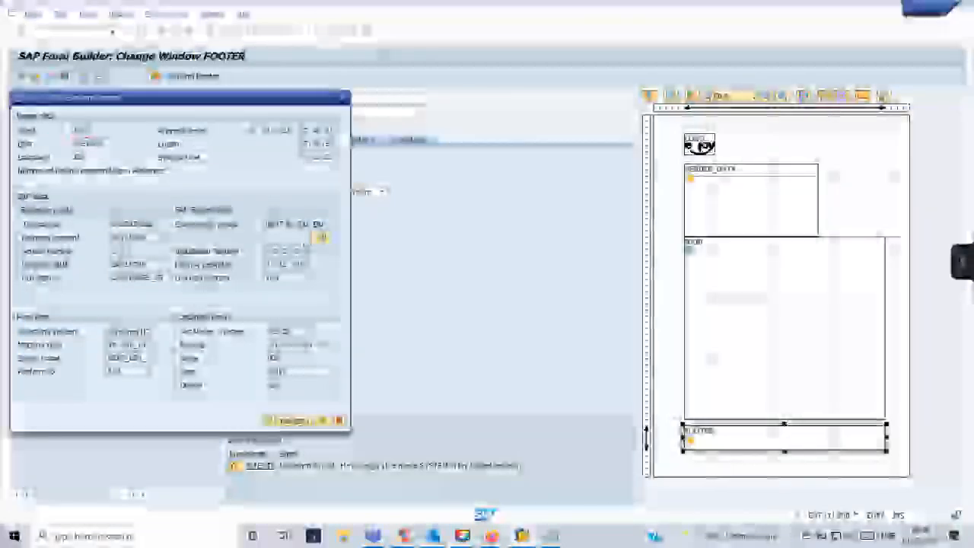
click(320, 237)
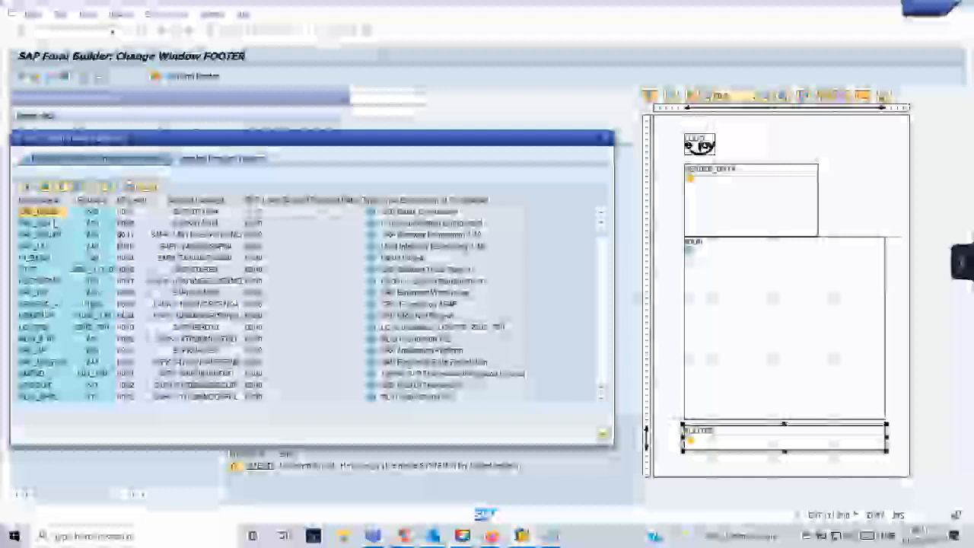
click(322, 213)
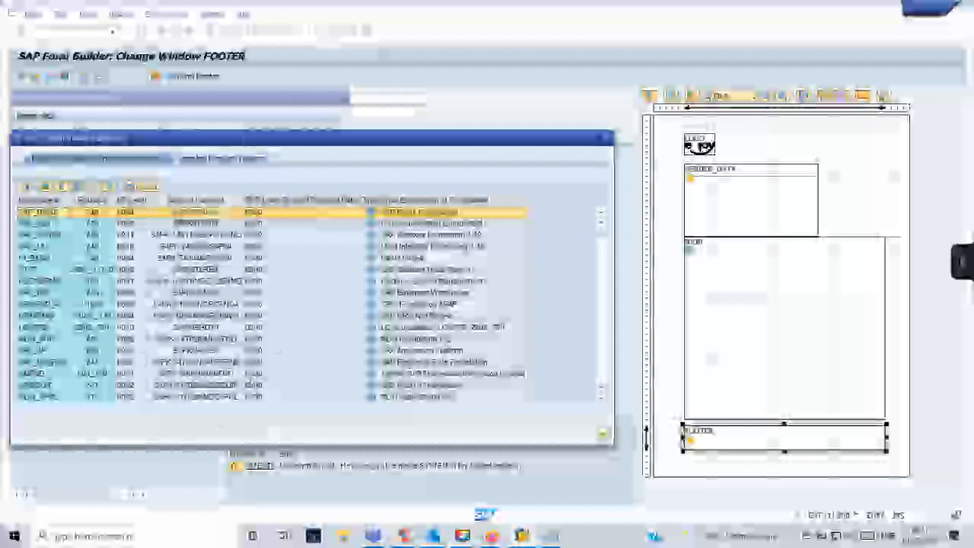
click(553, 536)
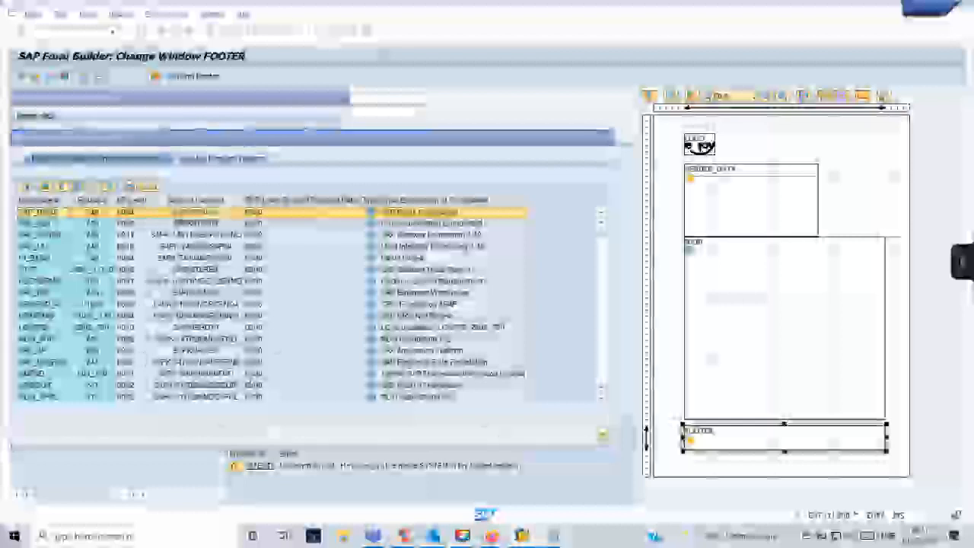
In Notepad, add a new line 'BPWG - Data Migration' below the upgrade entry.
click(624, 483)
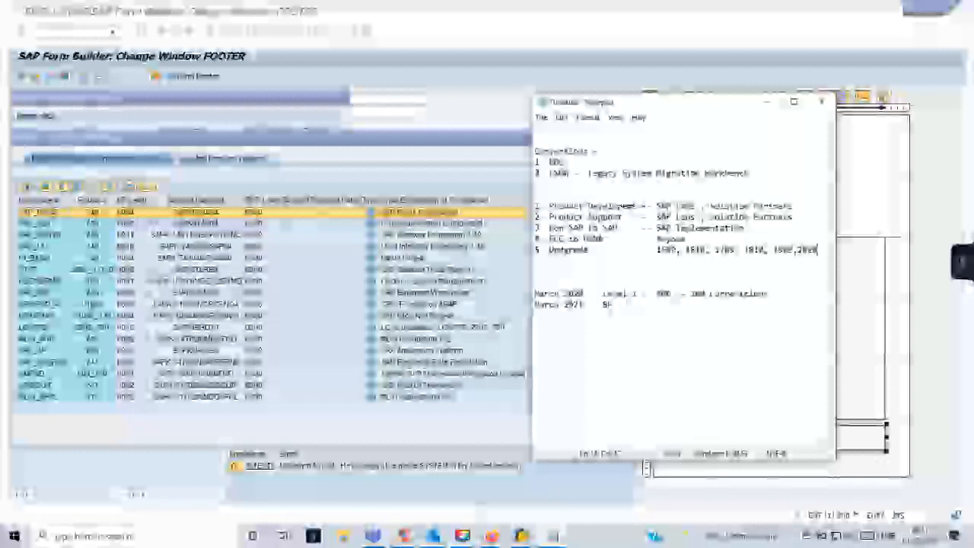
click(550, 273)
key(Return)
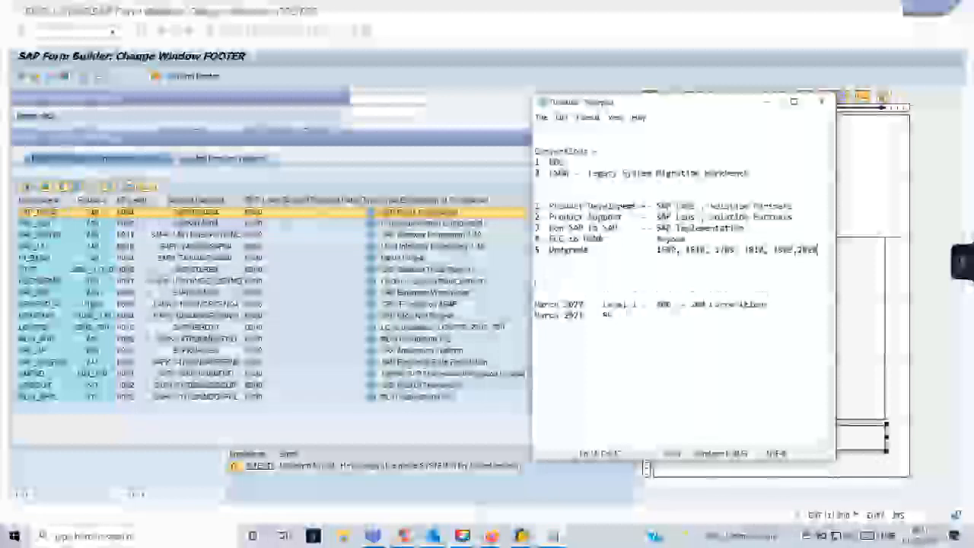
text(BPWG - )
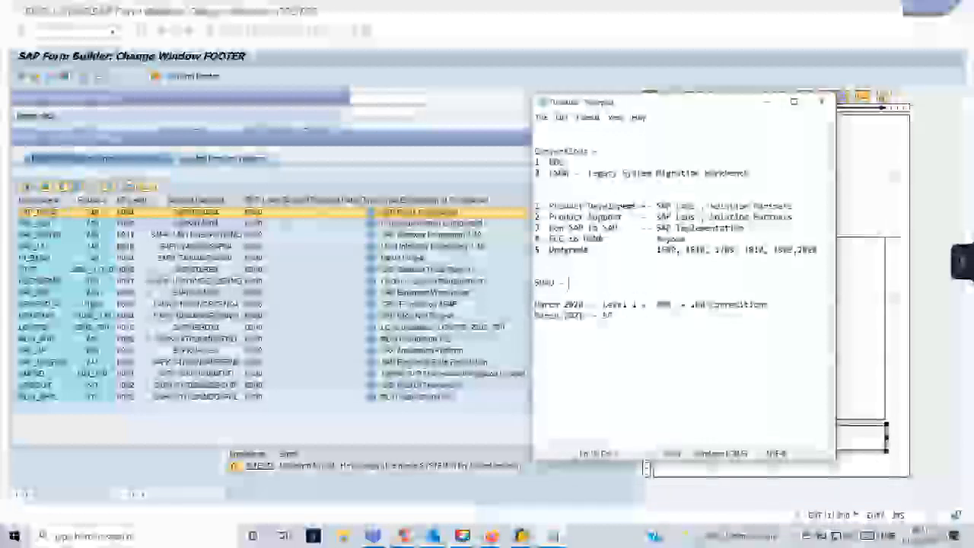
text(Data Mi)
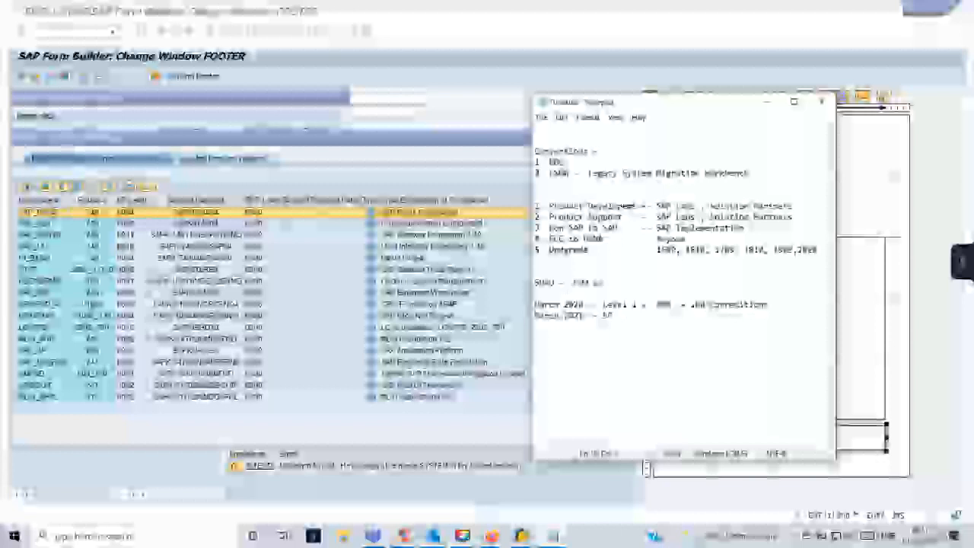
text(gration)
Select the first code on the activities line.
drag(569, 284, 589, 283)
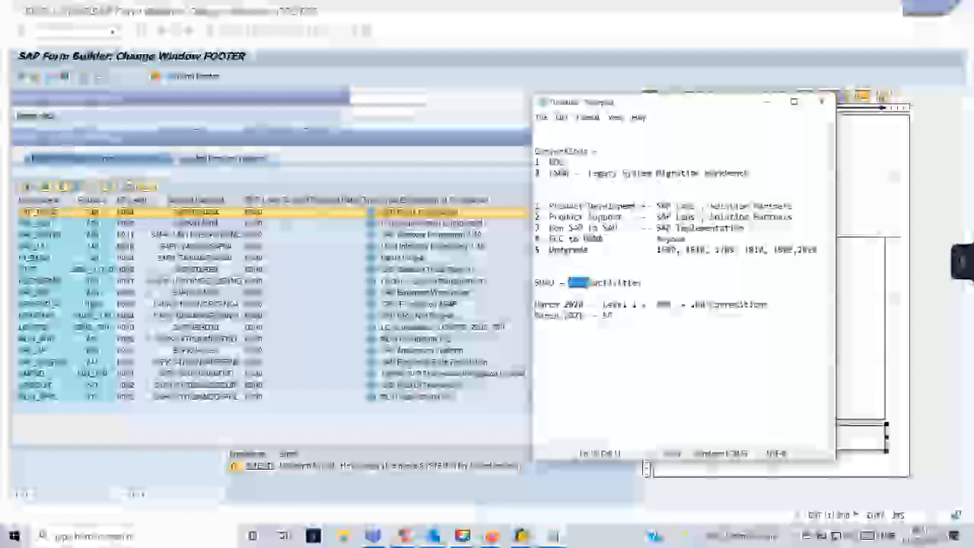
click(607, 294)
double_click(582, 283)
double_click(545, 283)
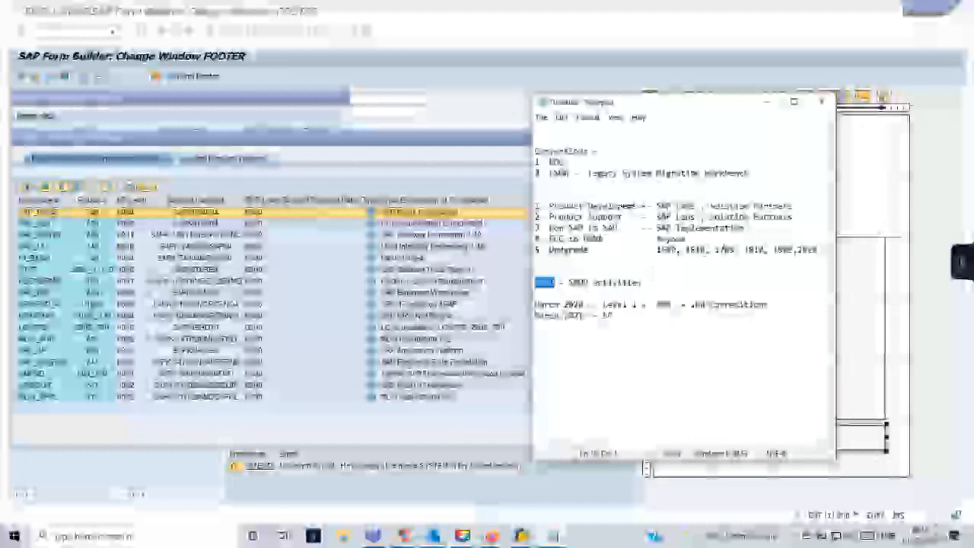
Start list item '6.' after Updgrade and append 'MigrationsRollout -' after ECC to HANA.
click(819, 250)
key(Return)
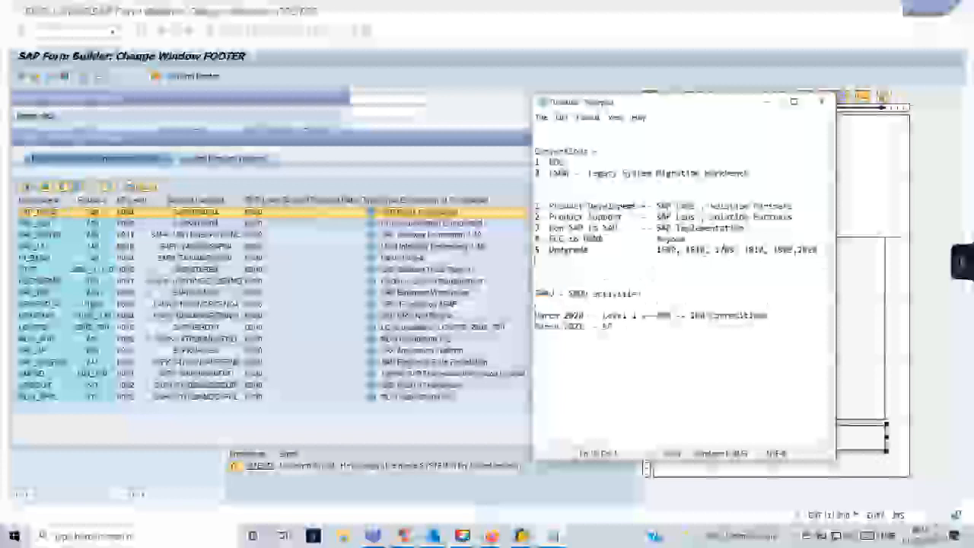
text(6.)
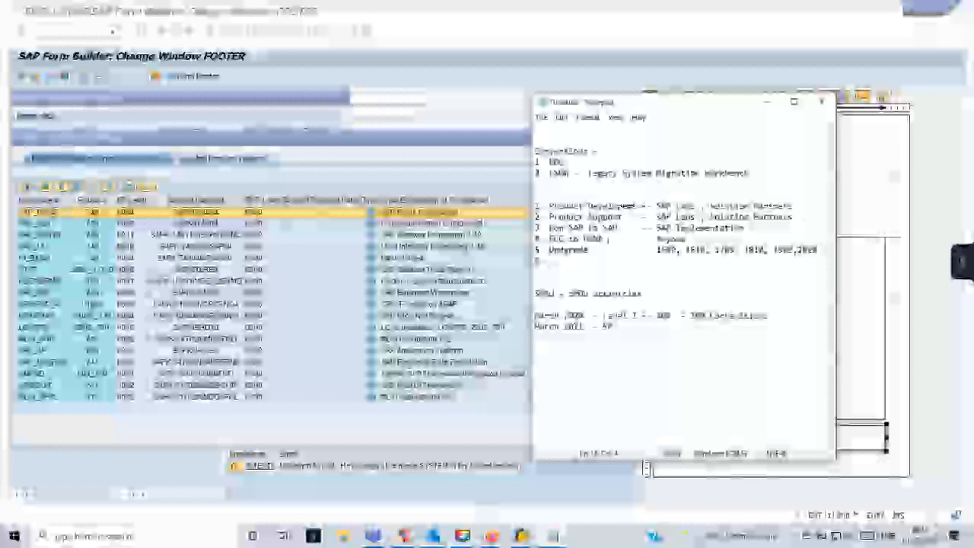
click(611, 239)
text(Migration)
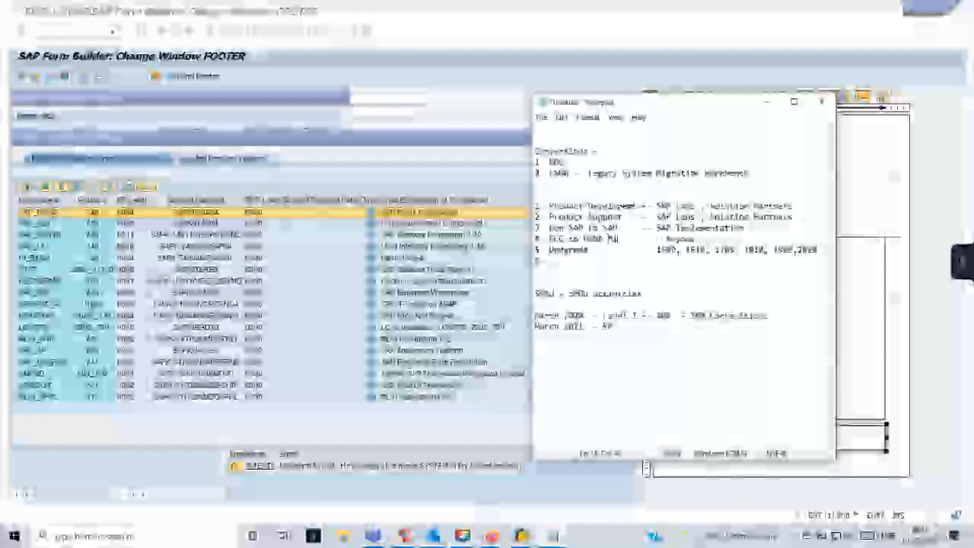
text(s )
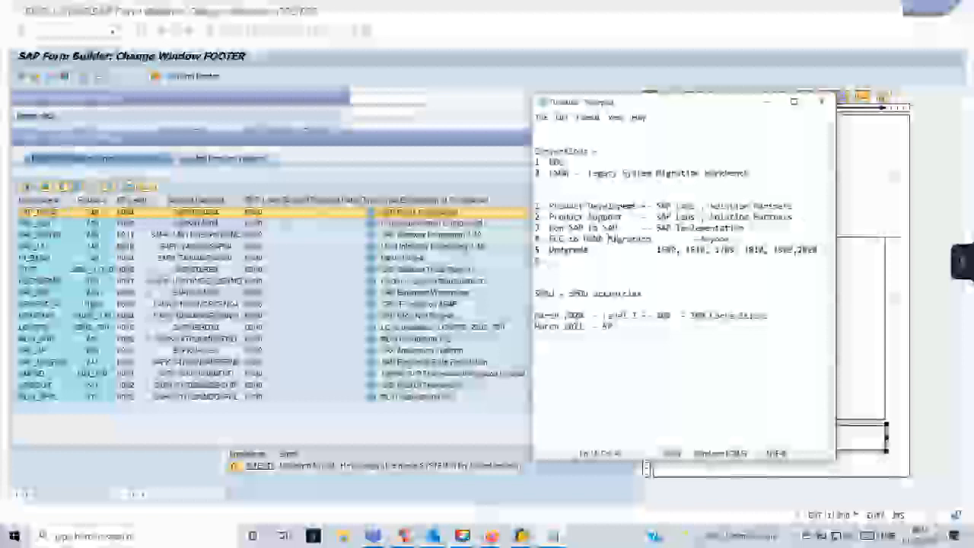
text(Rollout)
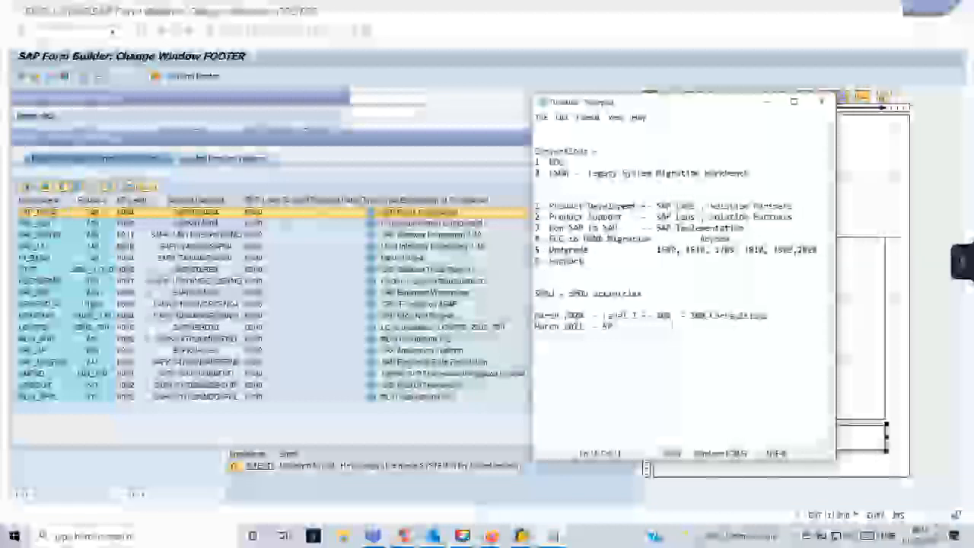
text(  -)
Add list item '7. Fiori requireme' below the Support line.
drag(608, 262, 534, 264)
click(605, 269)
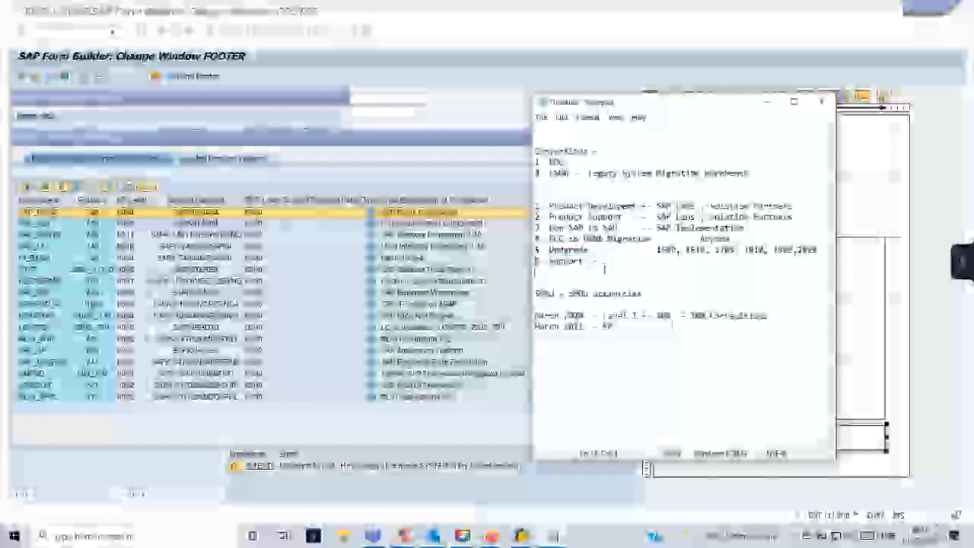
drag(607, 264, 534, 263)
click(597, 251)
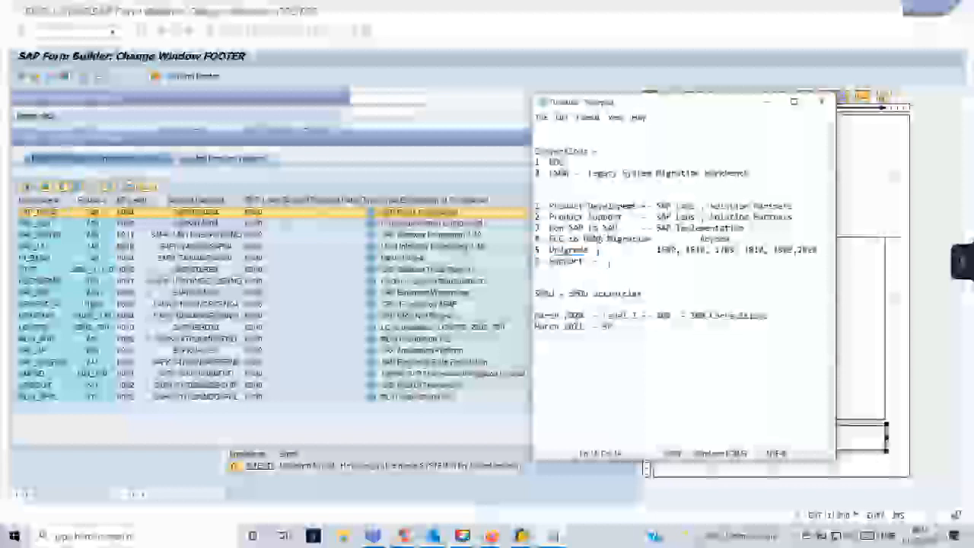
key(Return)
text(7. )
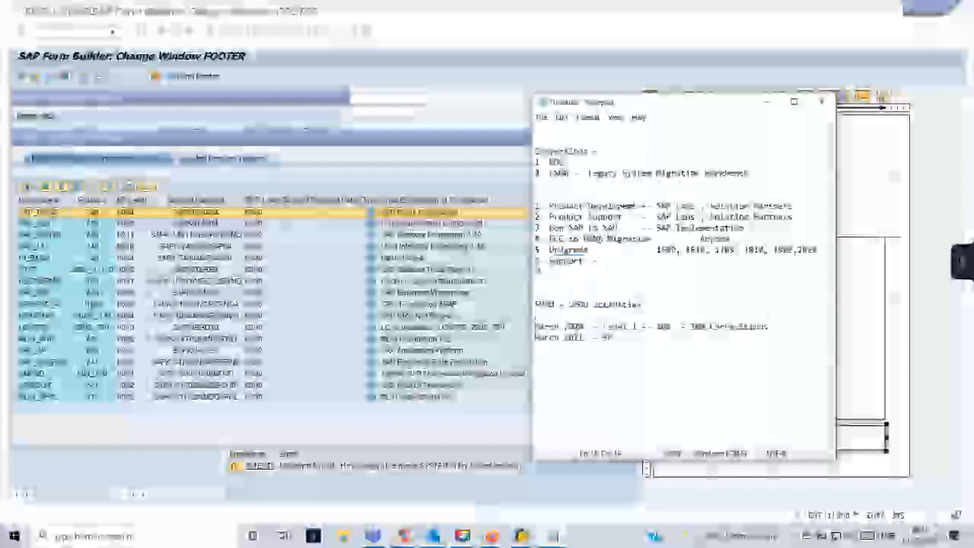
text(Fiori requireme)
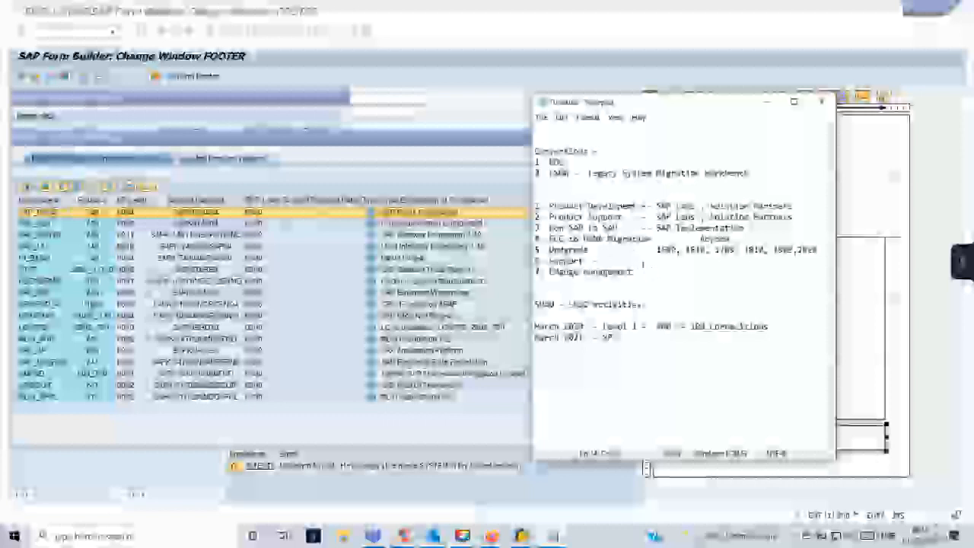
Select the list items, then the LSMW line and the Non SAP to SAP line.
drag(659, 271, 536, 204)
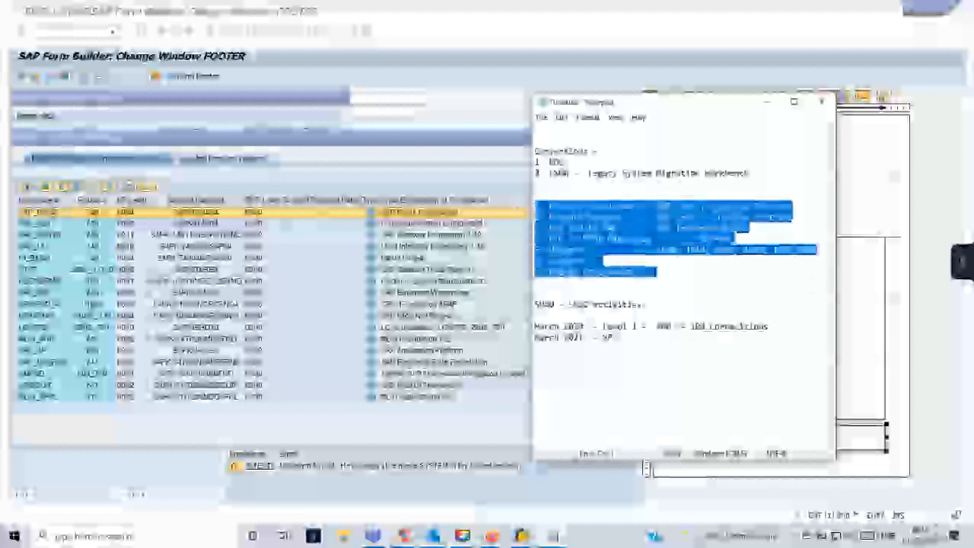
click(678, 274)
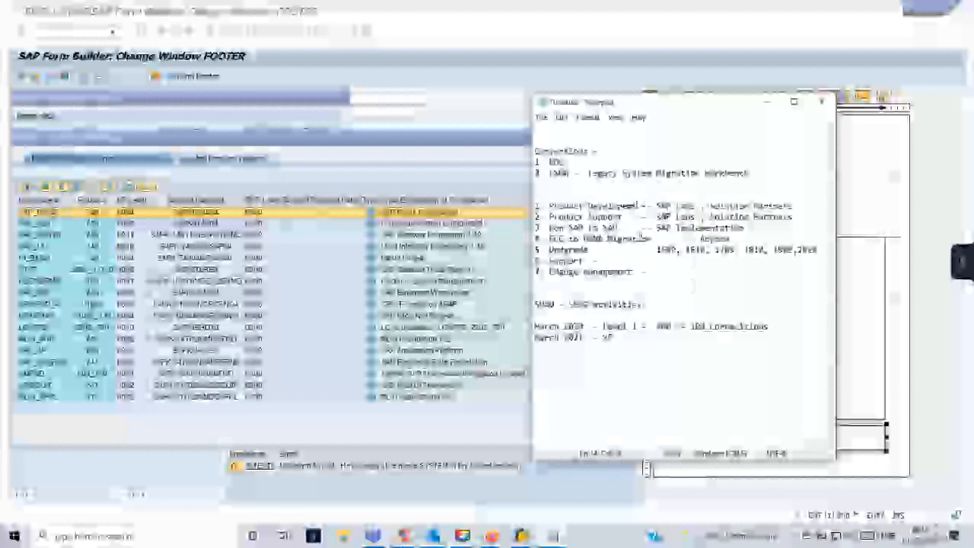
drag(543, 173, 750, 173)
click(547, 172)
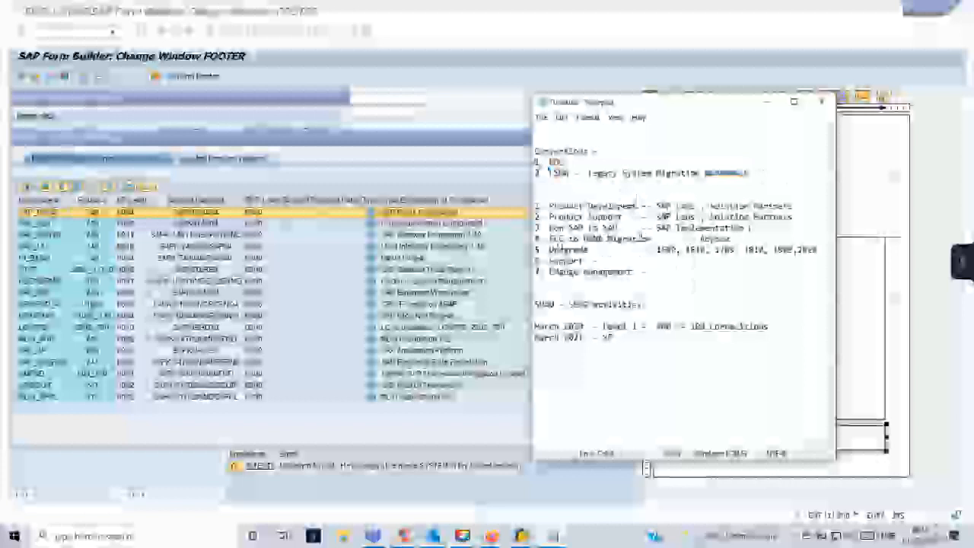
drag(750, 228, 532, 236)
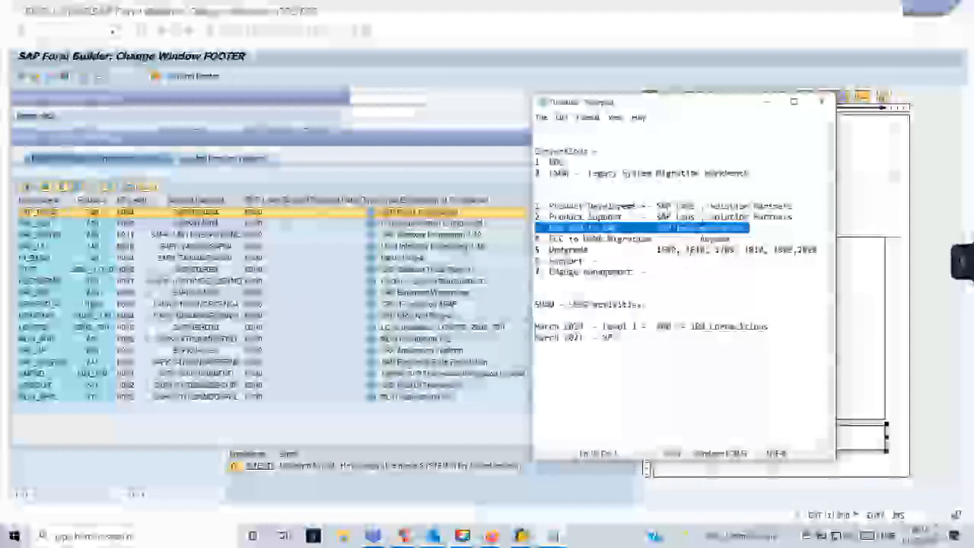
Extend the BDC entry with 'Batch Data Transaction - Excel from ACC' and add 'Sessions' beneath it.
click(639, 344)
click(593, 178)
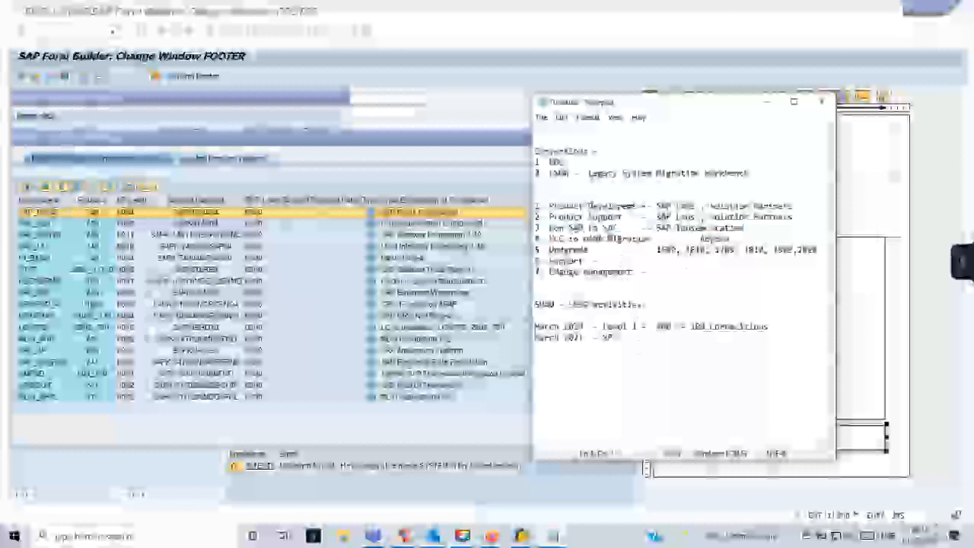
text(Batch Data Tran)
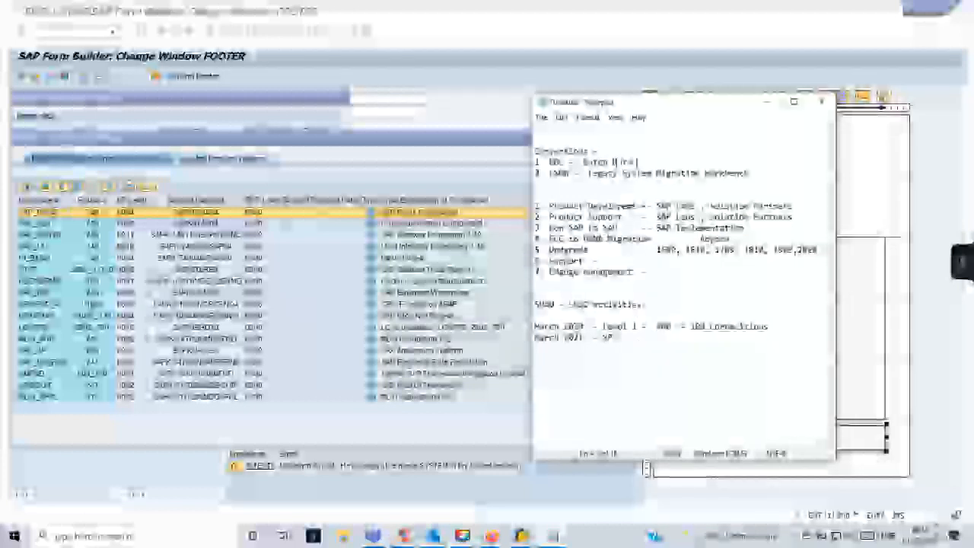
text(saction)
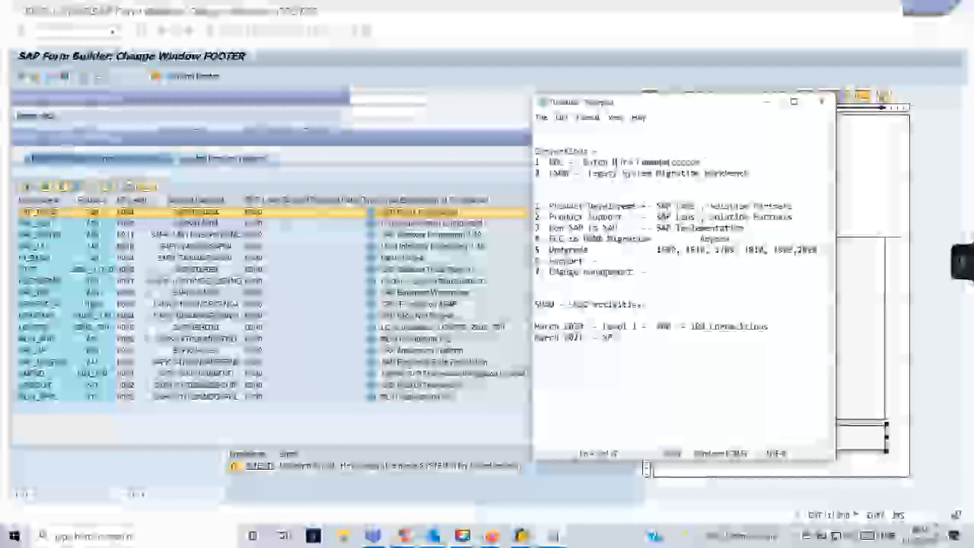
text(-  Ex)
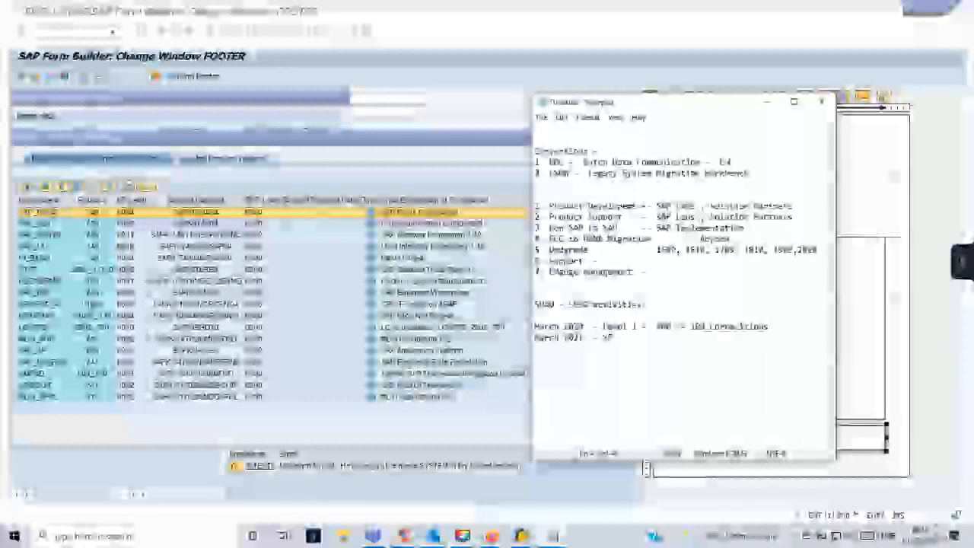
text(cel from ACC()
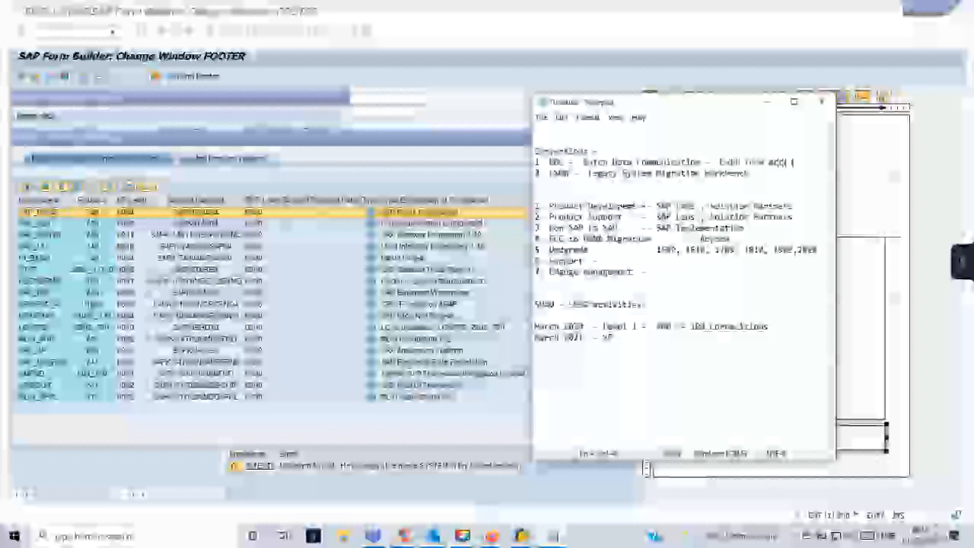
key(Return)
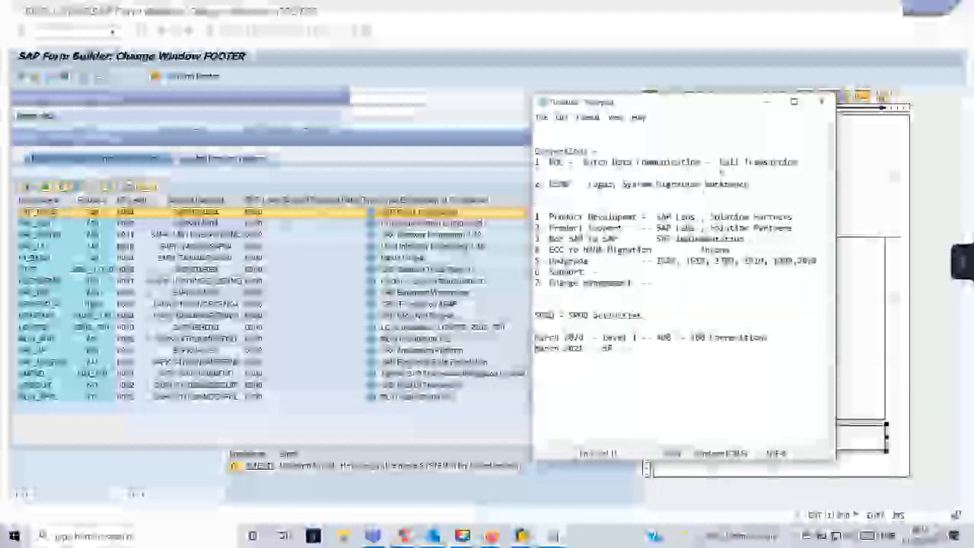
text(Sessions)
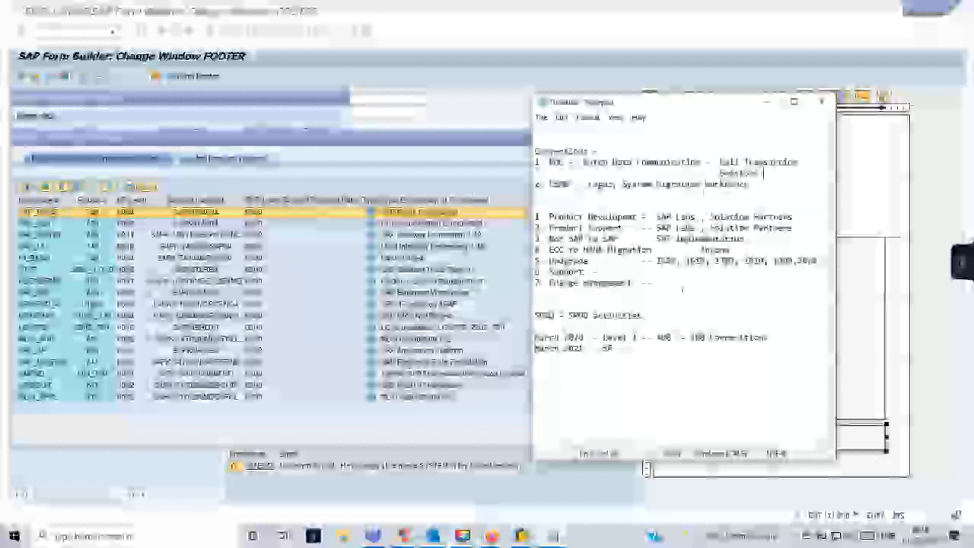
Below March 2021, type 'EYear 2 Supp' and '2. Call with M', then close the SAP popup.
click(654, 364)
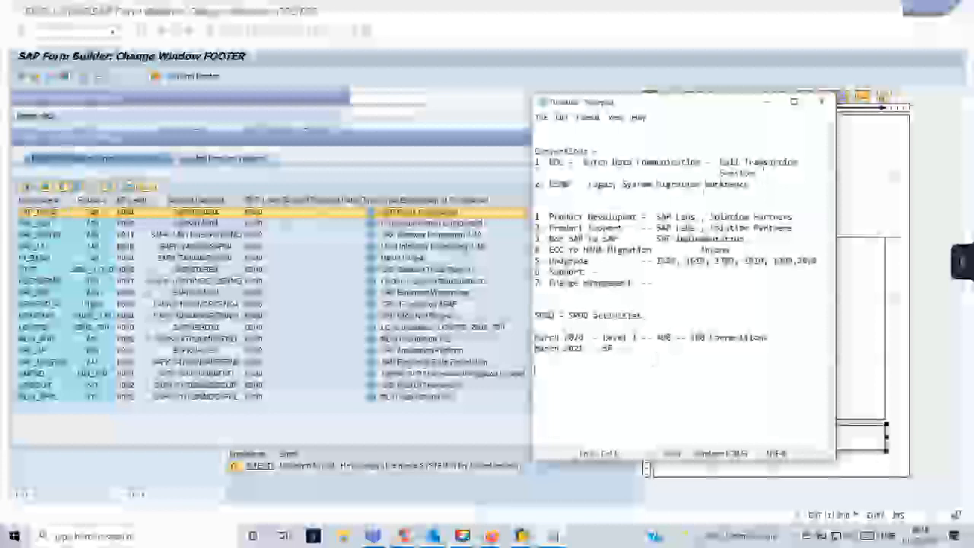
text(E)
text(Year )
text(2 Supp)
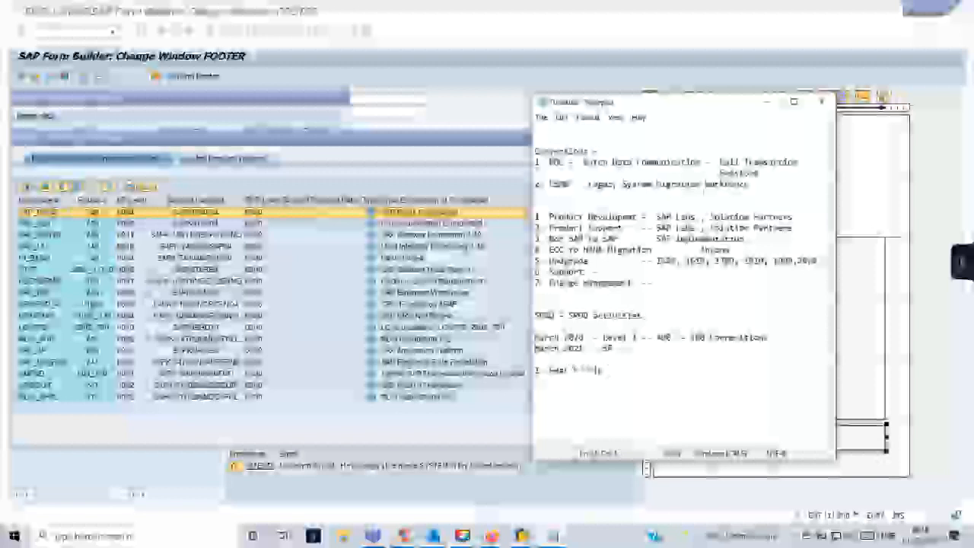
key(Return)
text(2. Call with M)
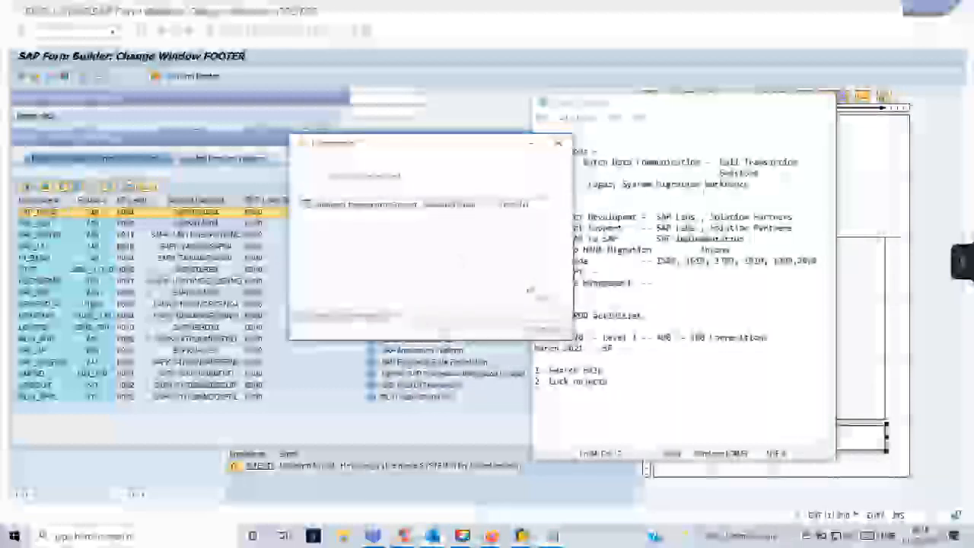
click(532, 143)
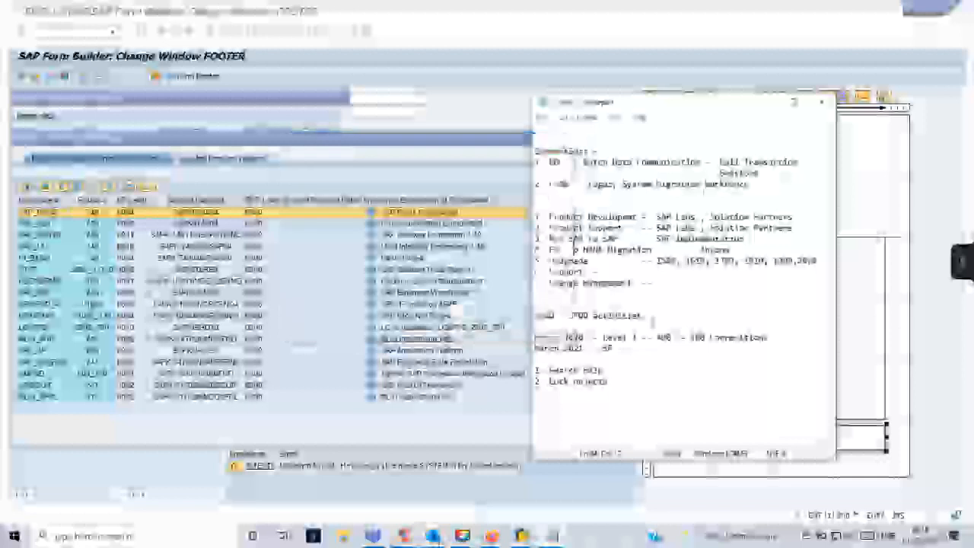
mouse_move(489, 536)
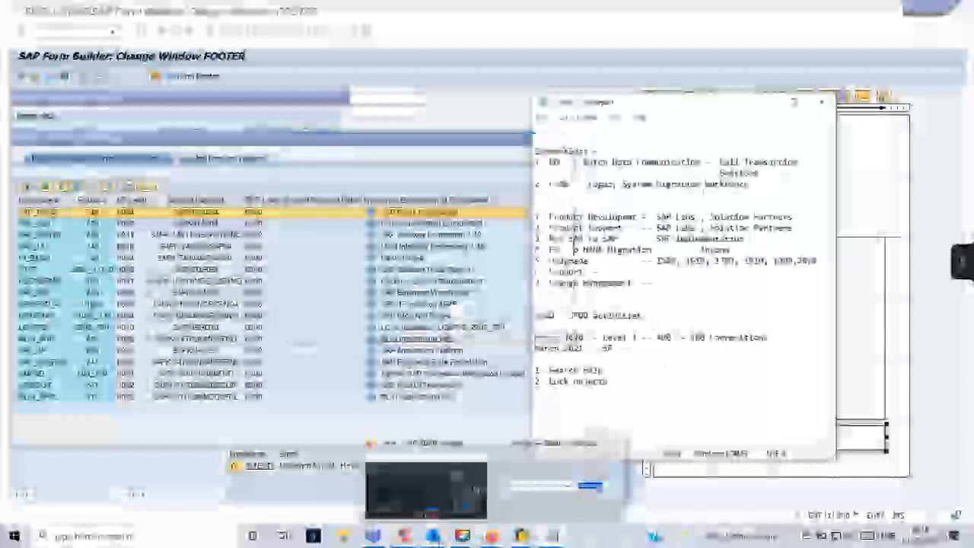